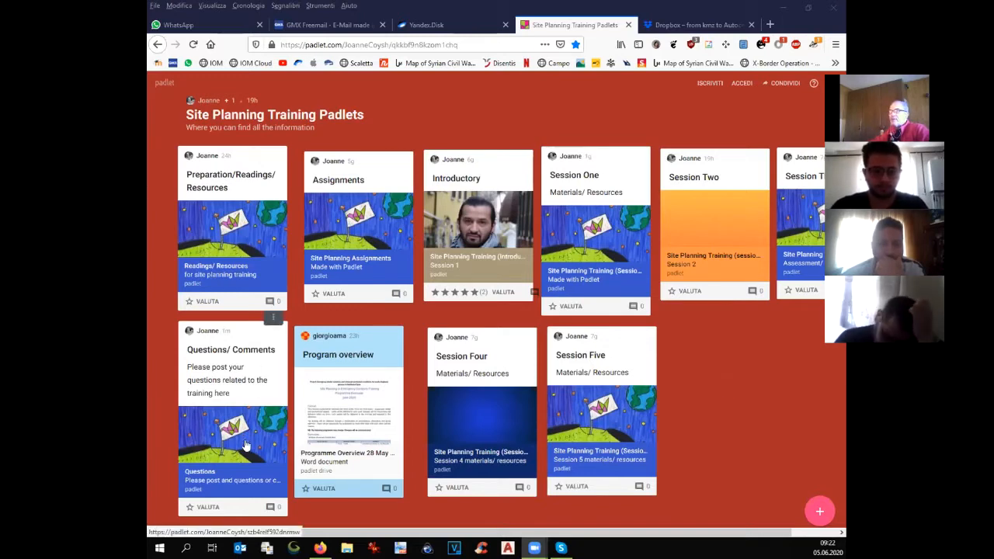
Step: Open the shared Site Planning Training Dropbox folder from the Preparation/Readings/Resources board and enter its Site planning simulation subfolder
click(215, 248)
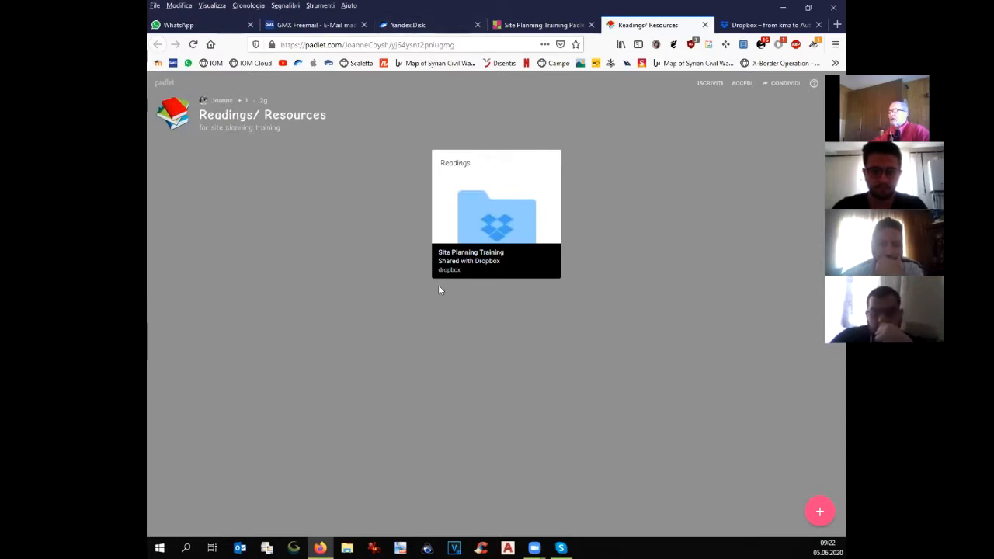
click(474, 259)
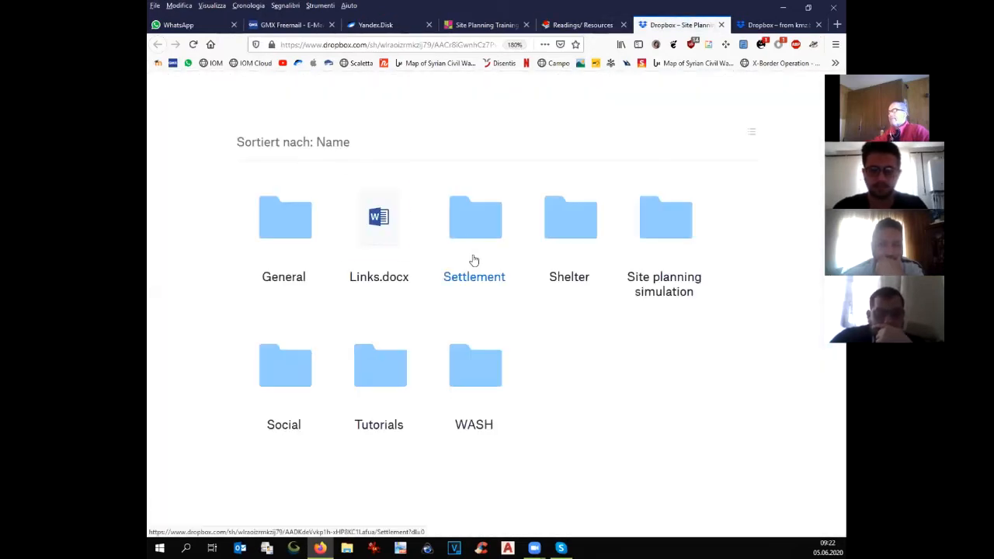
click(662, 264)
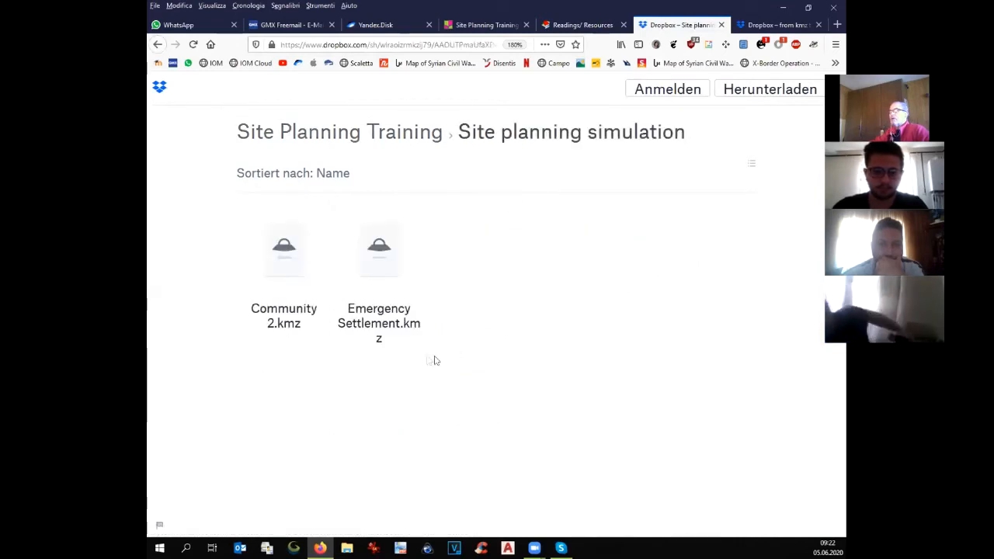
Step: Download Emergency Settlement.kmz directly from the Dropbox folder and save the file to the computer
click(374, 252)
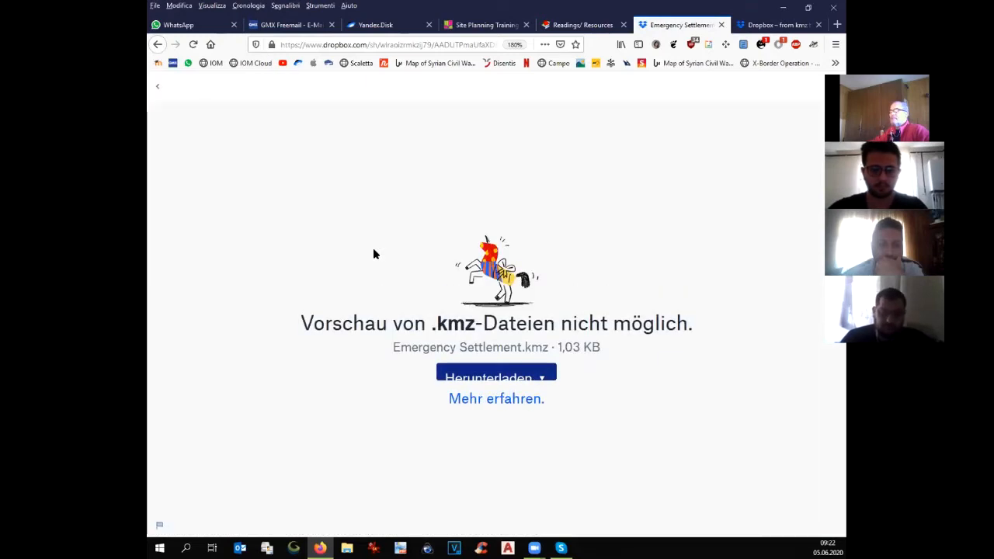
click(488, 379)
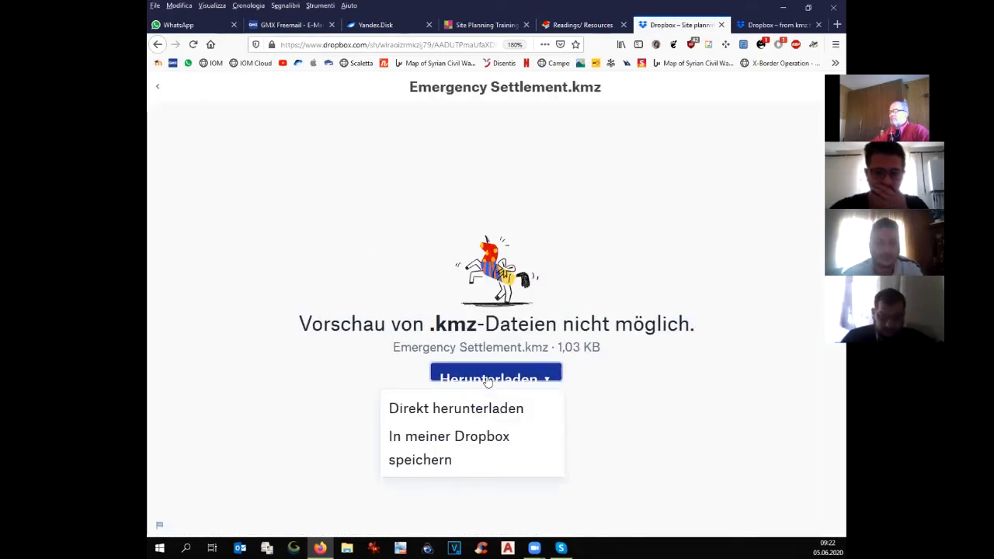
click(488, 409)
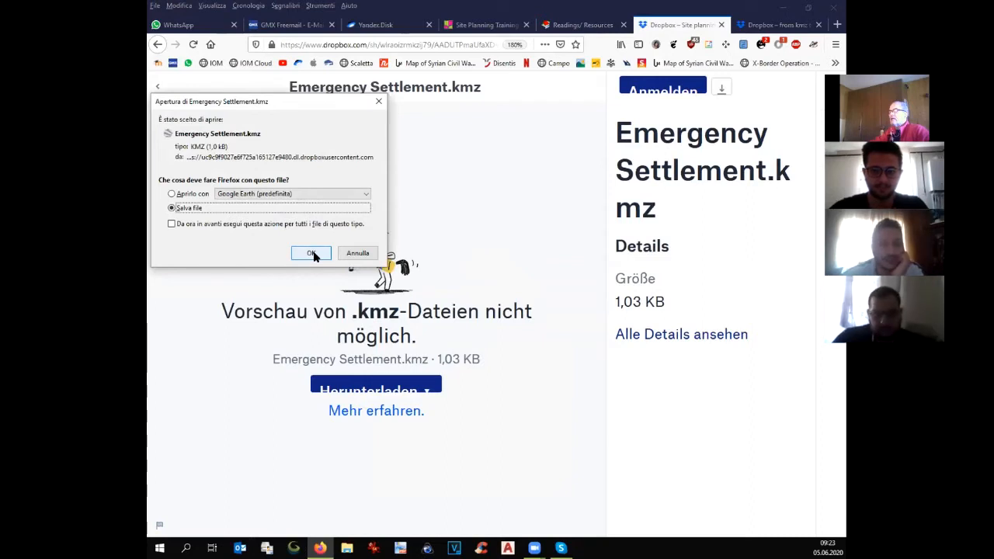
click(313, 256)
click(320, 44)
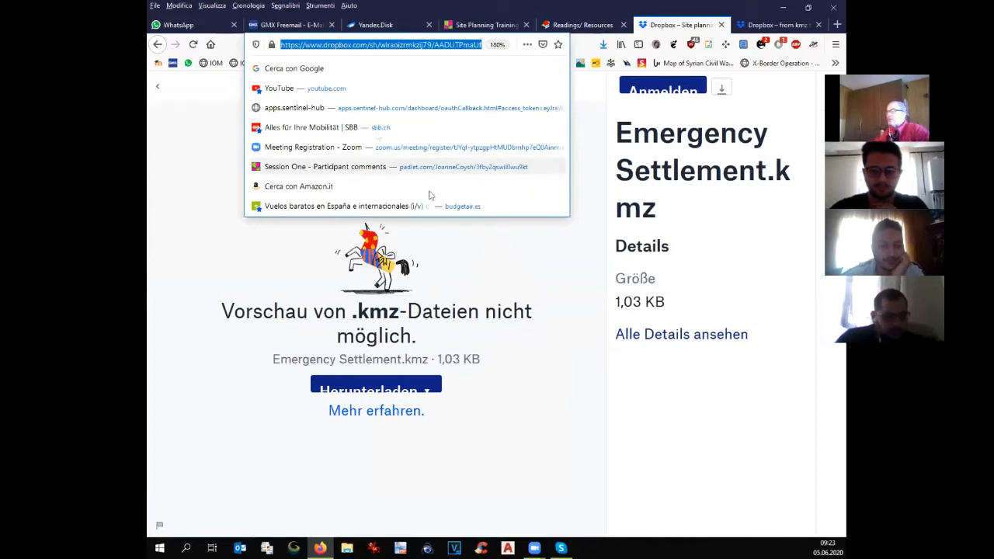
click(520, 298)
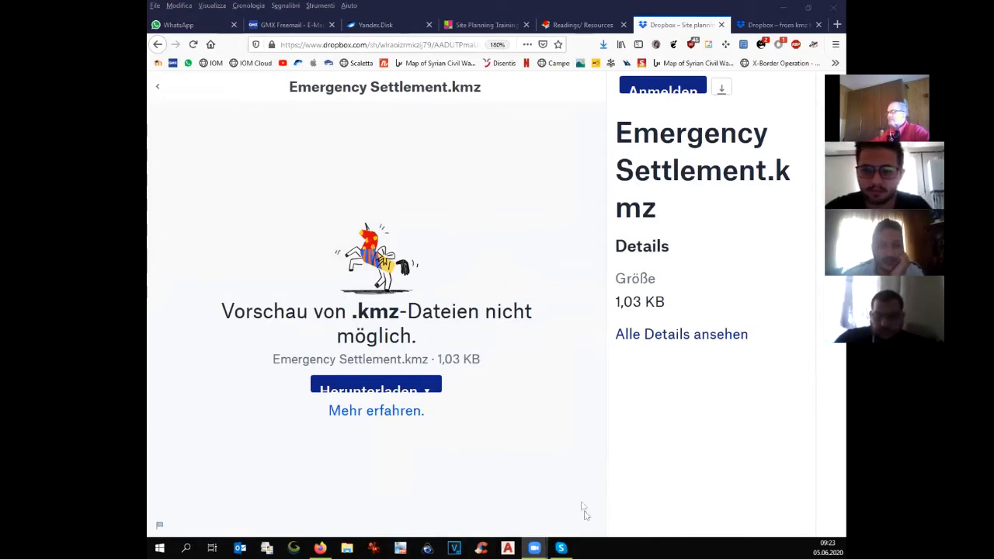
Step: Switch to the Downloads folder in File Explorer and open Emergency Settlement(1).kmz in Google Earth Pro
click(786, 6)
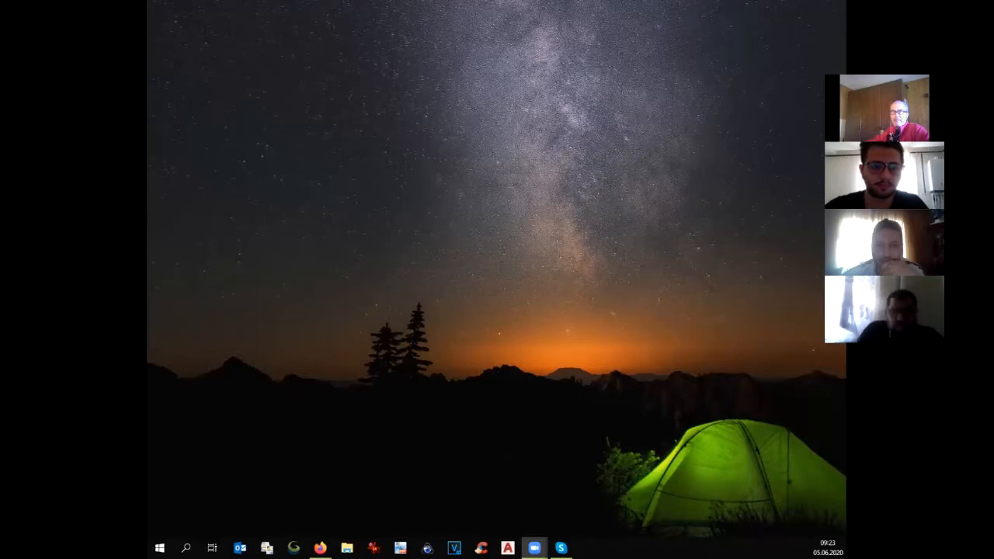
key(alt+Tab)
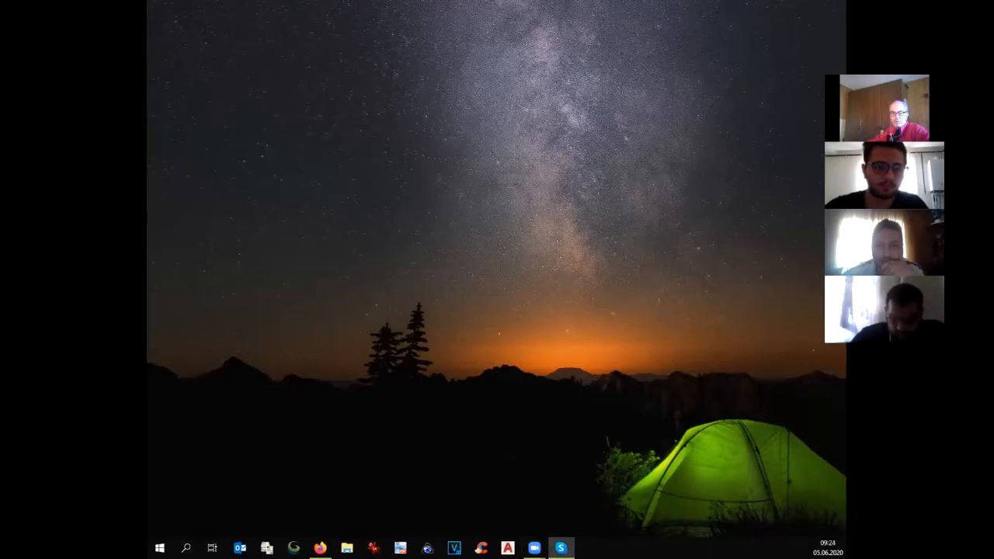
key(alt+Tab)
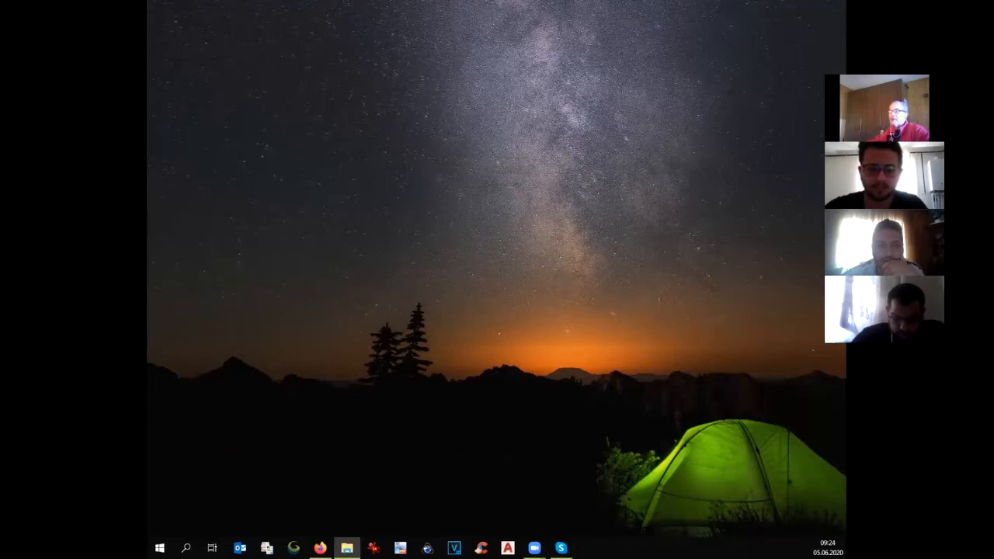
click(209, 197)
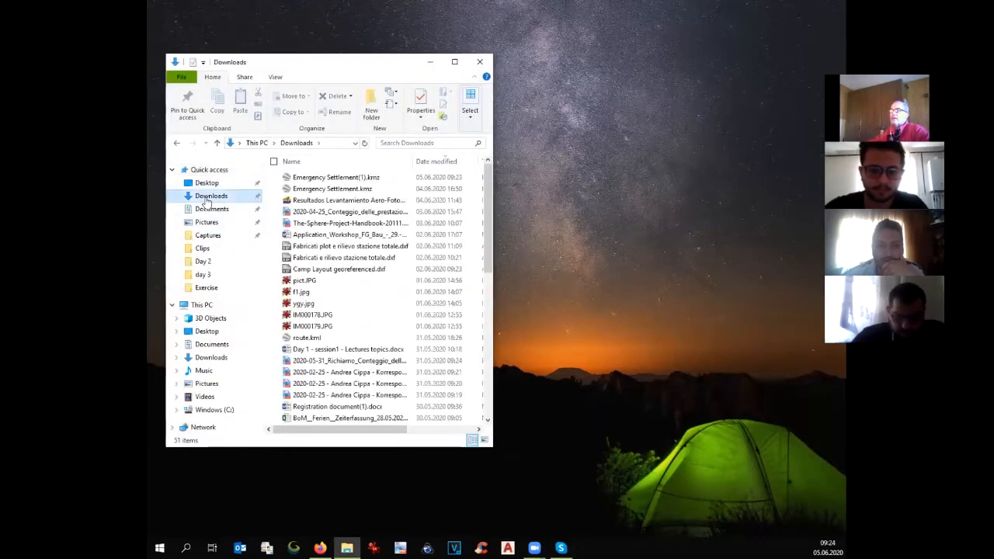
double_click(323, 180)
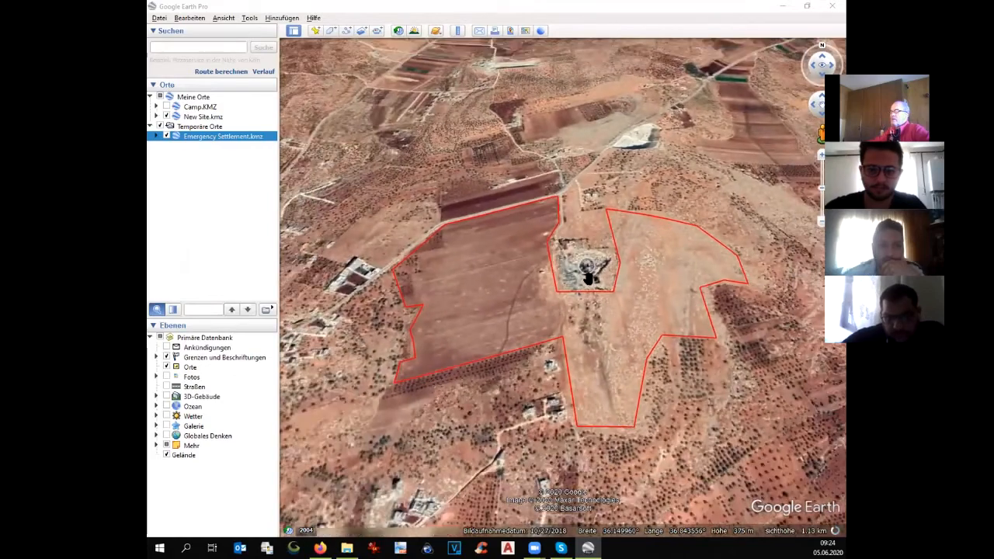
Step: Examine the Emergency Settlement site boundary from above and its position relative to the surrounding towns and roads
scroll(588, 280, down, 2)
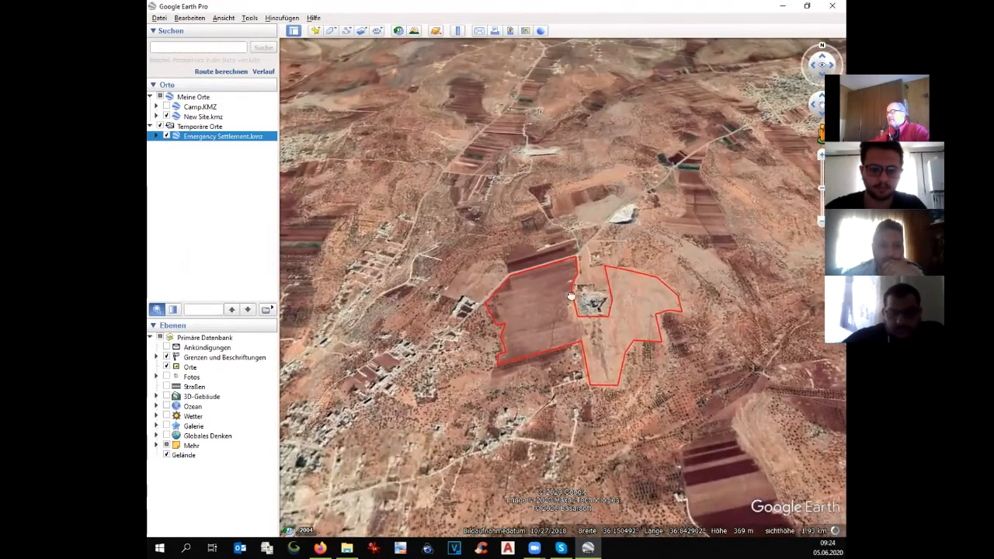
drag(595, 305, 555, 262)
scroll(556, 262, up, 2)
drag(568, 311, 584, 202)
scroll(584, 202, down, 3)
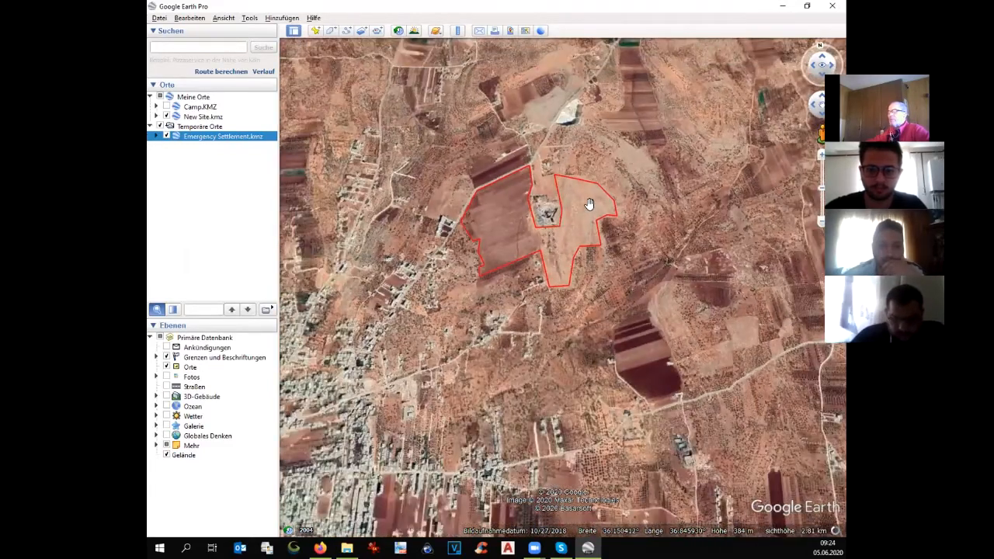
scroll(590, 205, down, 2)
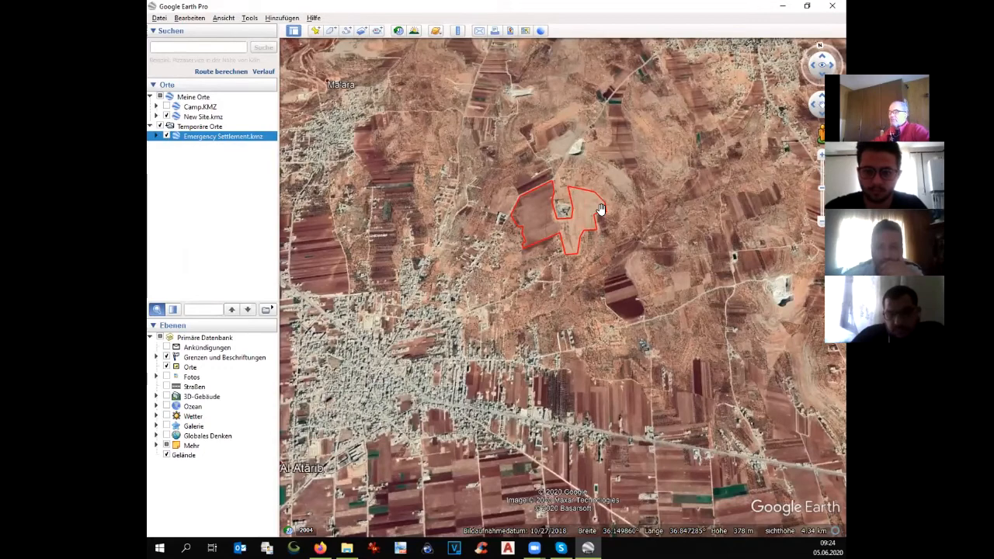
scroll(600, 208, down, 1)
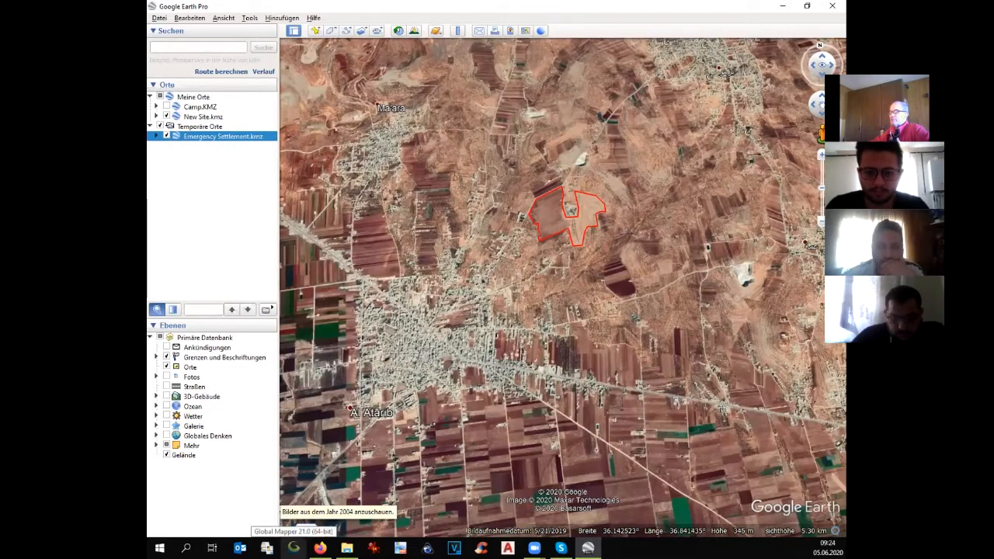
Step: Switch to Global Mapper in a maximized window and load the data file Emergency Settlement(1).kmz from Downloads
click(294, 549)
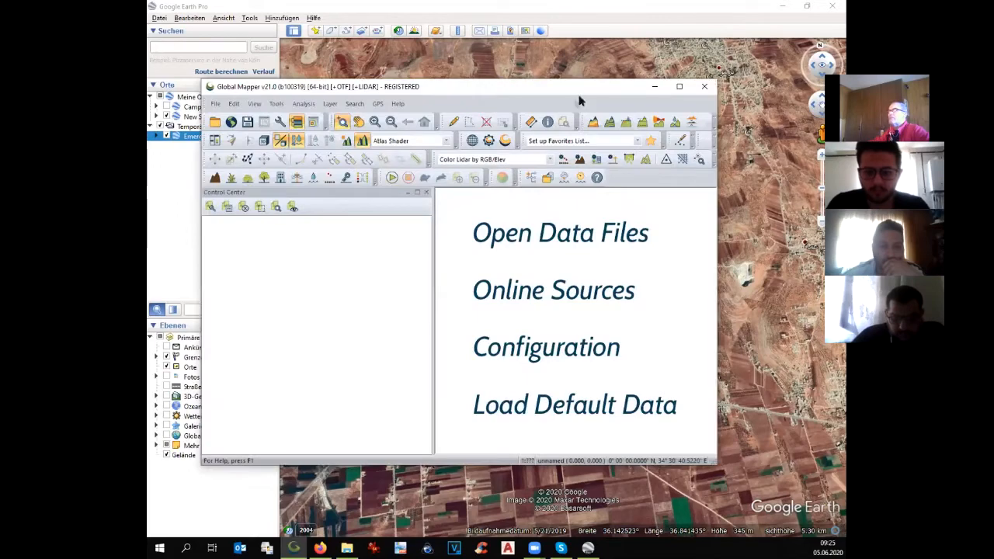
click(680, 87)
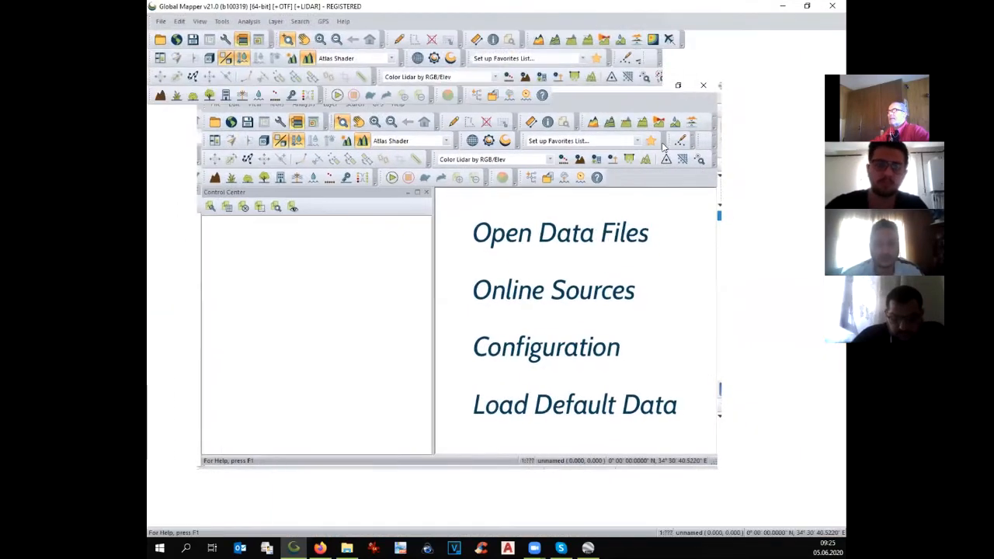
click(563, 273)
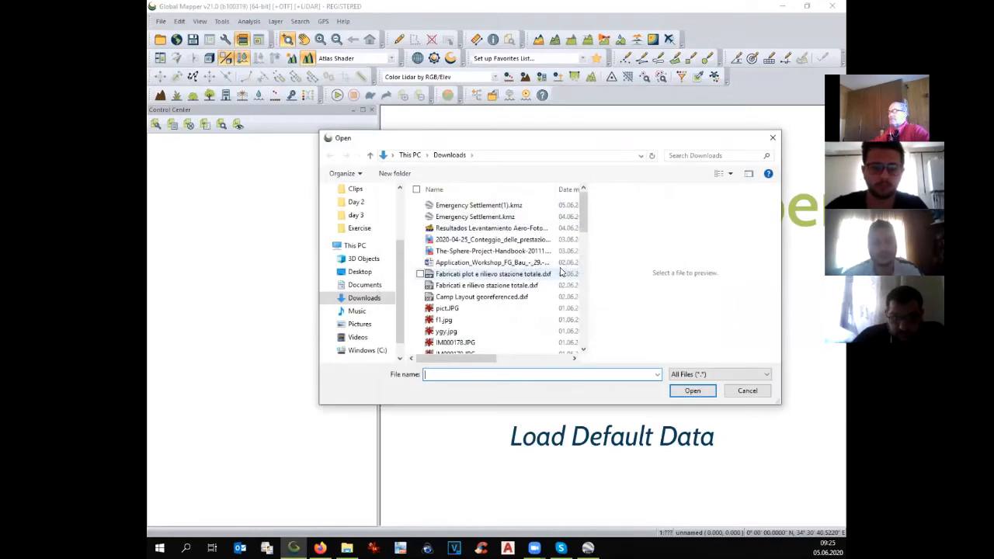
click(479, 205)
click(692, 391)
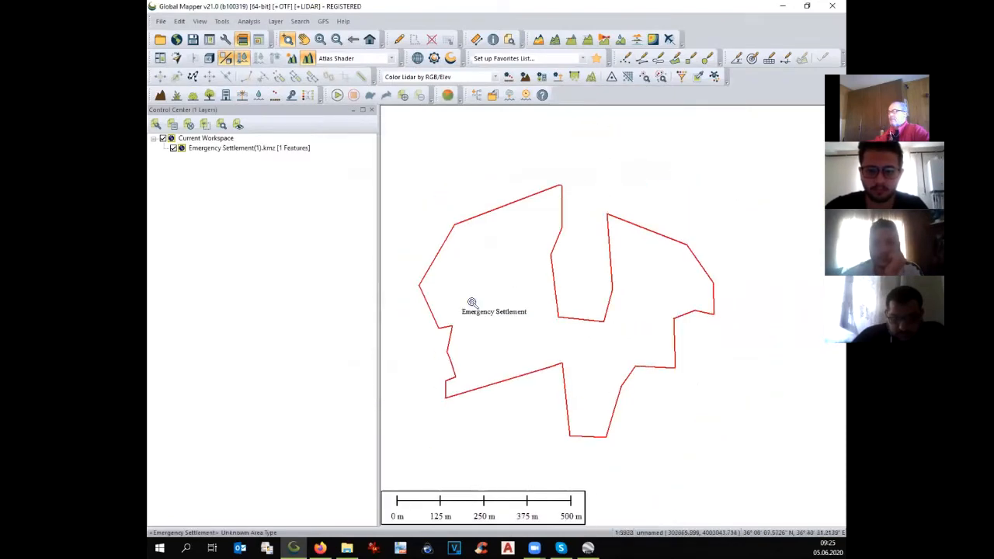
Step: Query the Emergency Settlement polygon with the Feature Info tool and check its perimeter and area
scroll(471, 303, down, 1)
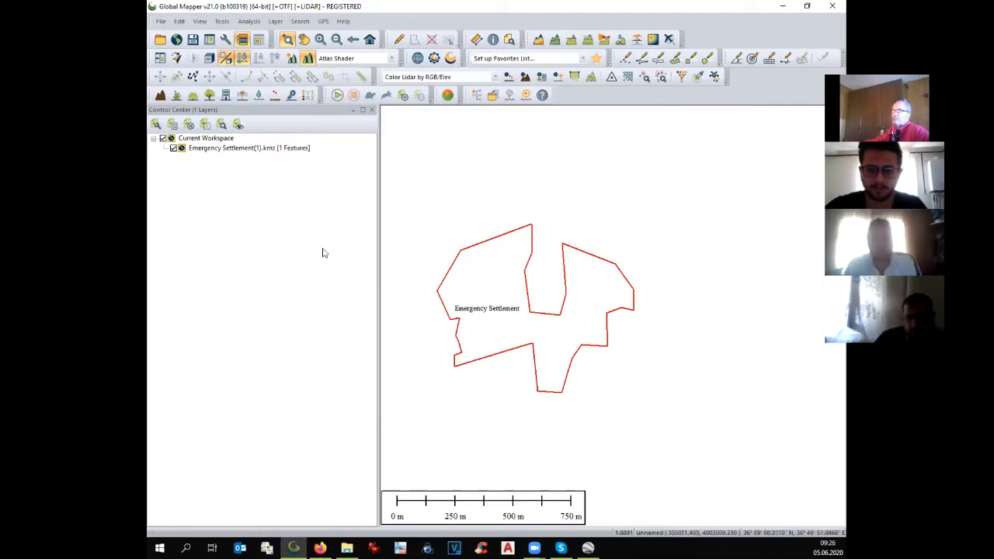
click(494, 40)
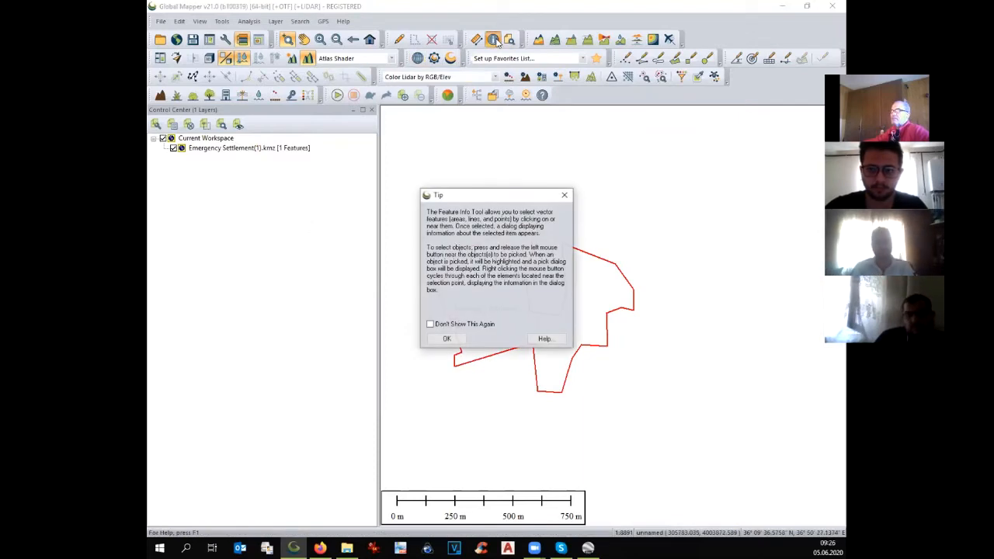
click(447, 339)
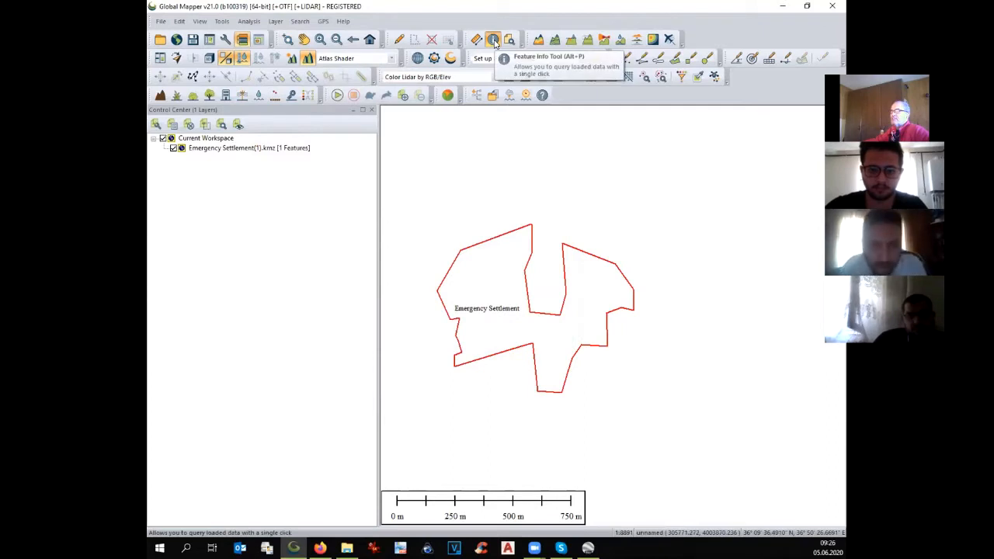
click(494, 39)
click(447, 338)
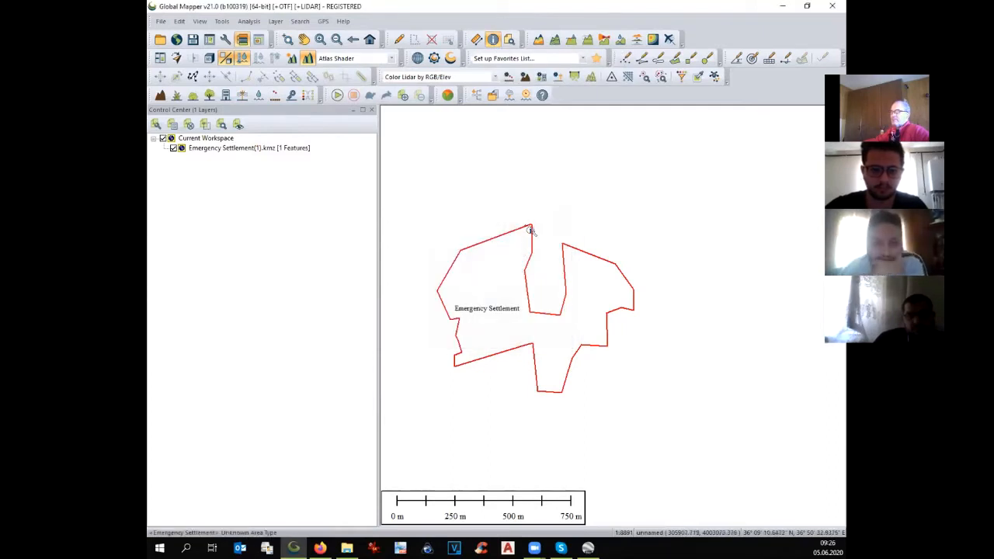
click(530, 229)
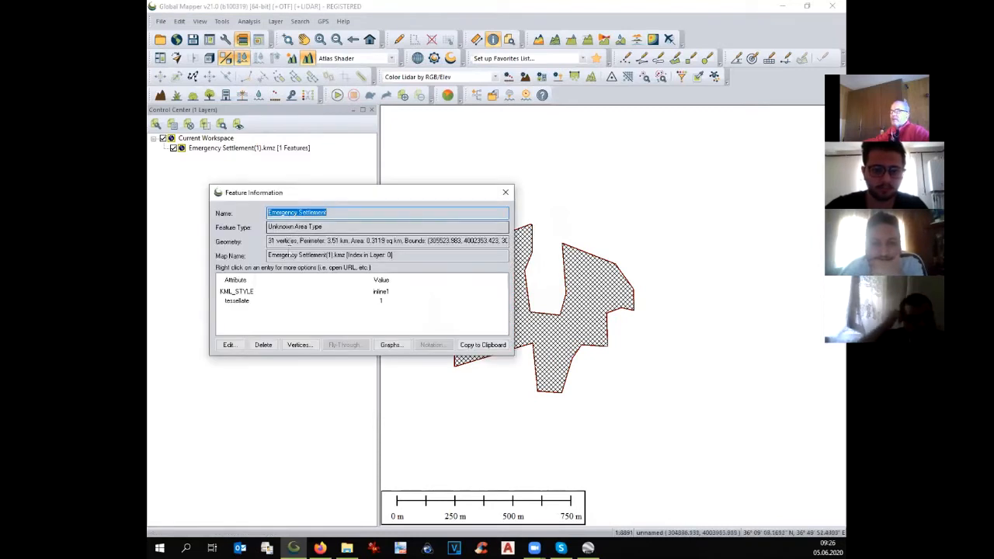
drag(301, 241, 349, 241)
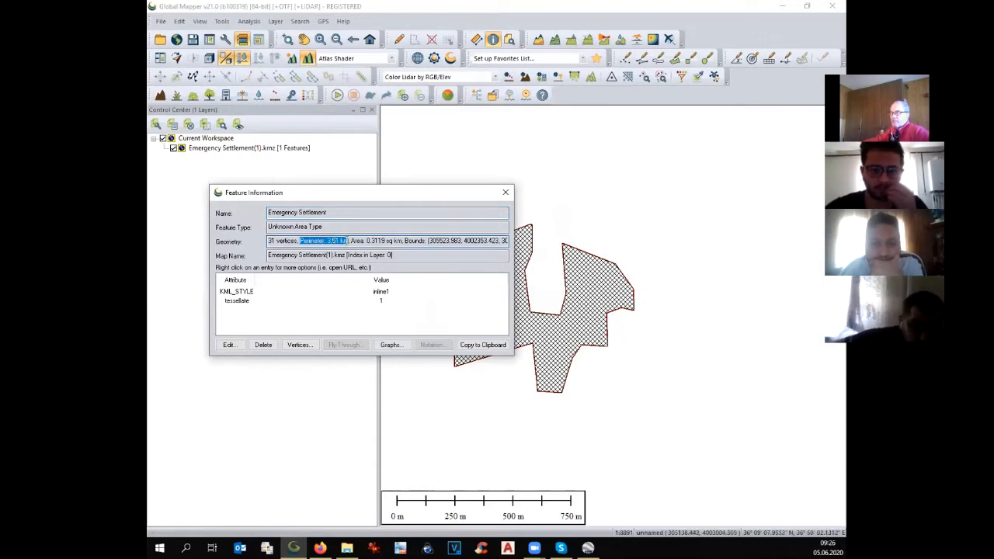
drag(350, 241, 402, 242)
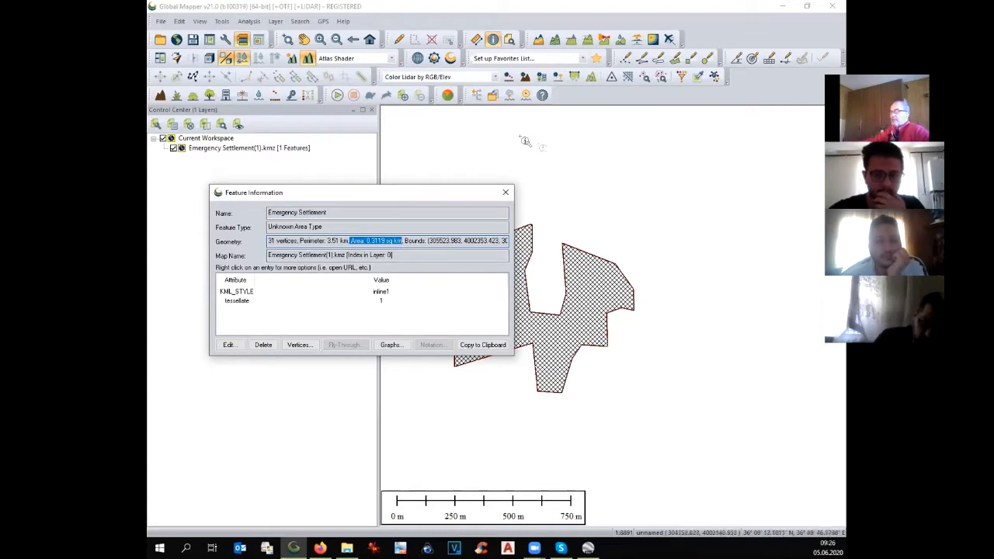
click(505, 192)
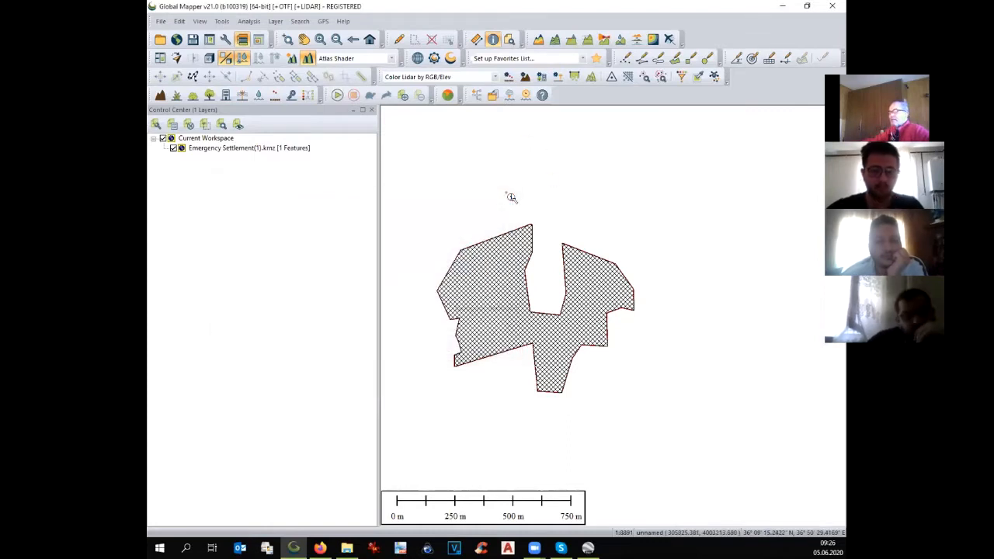
Step: Review the Imagery category of the online data sources for the area around the settlement, without connecting to any source
scroll(512, 197, down, 1)
scroll(544, 253, down, 1)
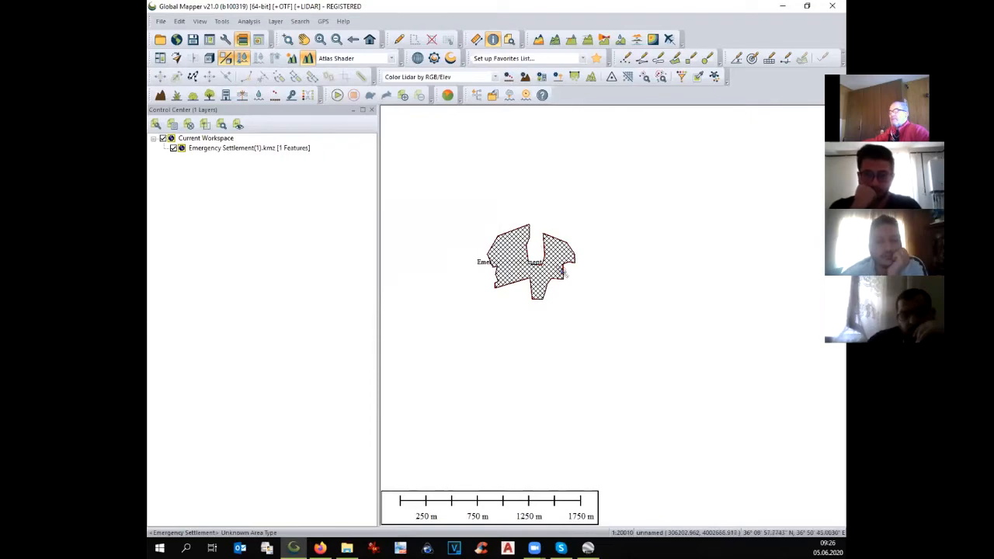
click(177, 41)
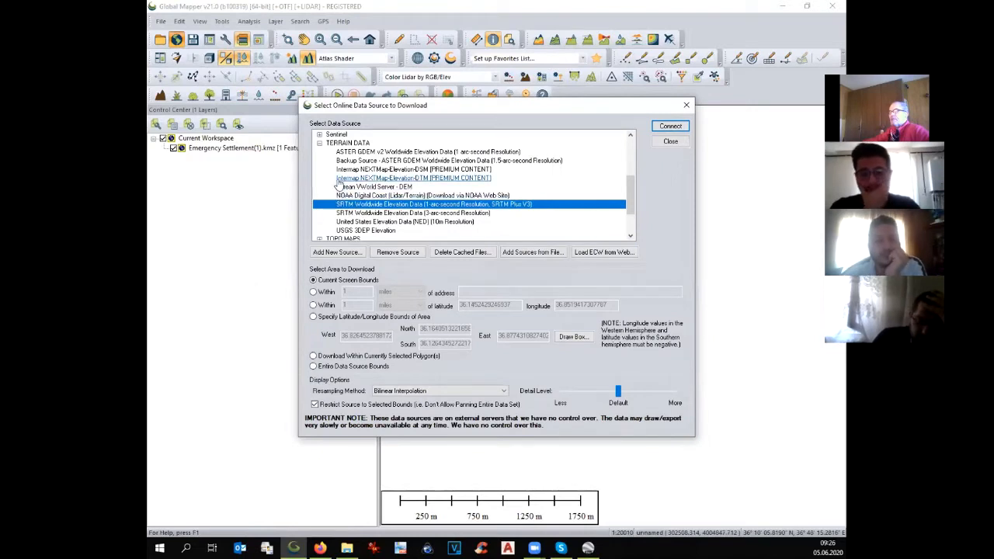
click(319, 143)
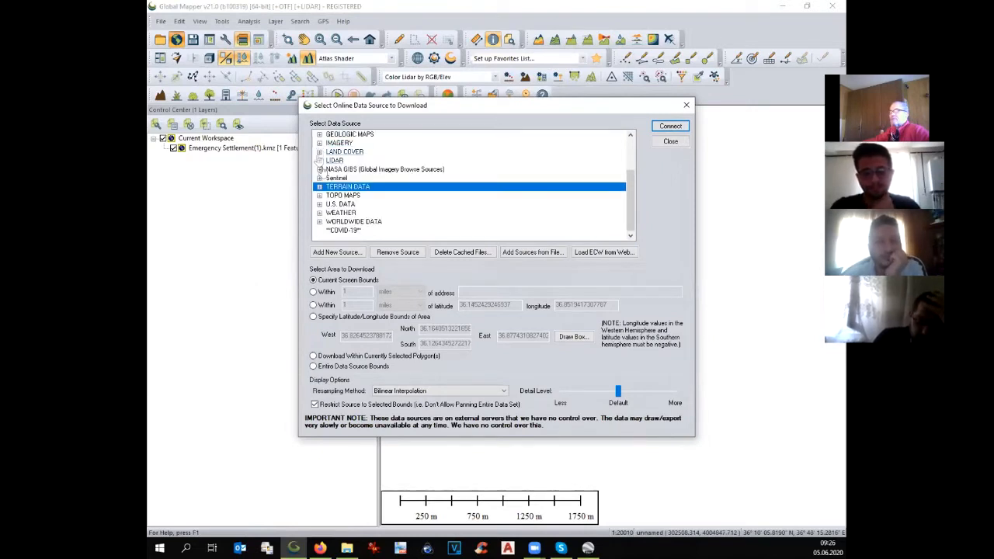
click(320, 144)
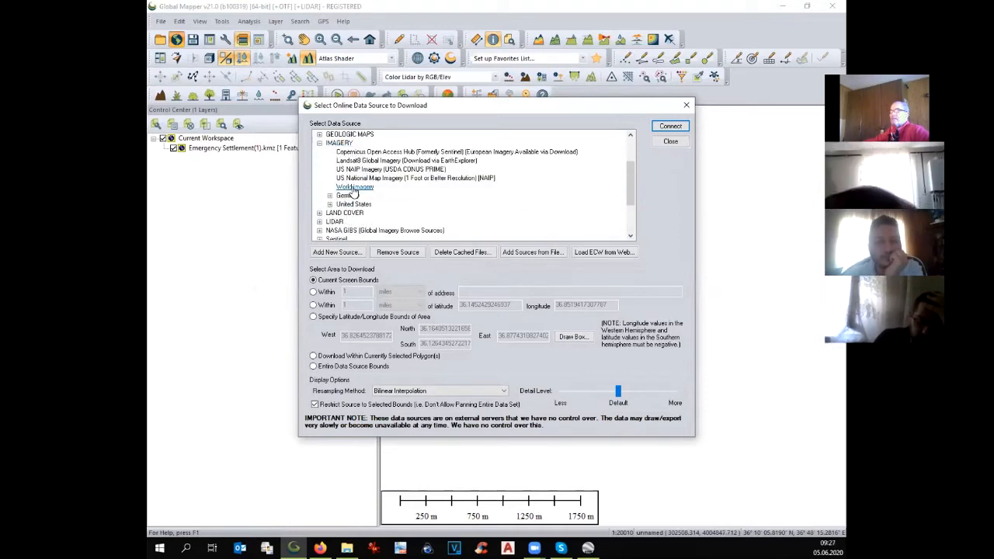
click(671, 141)
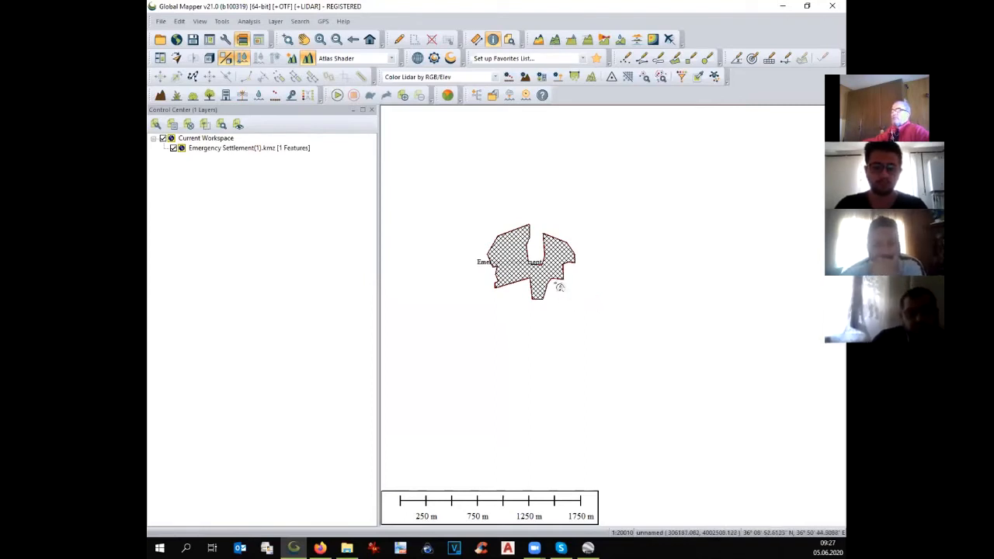
click(159, 22)
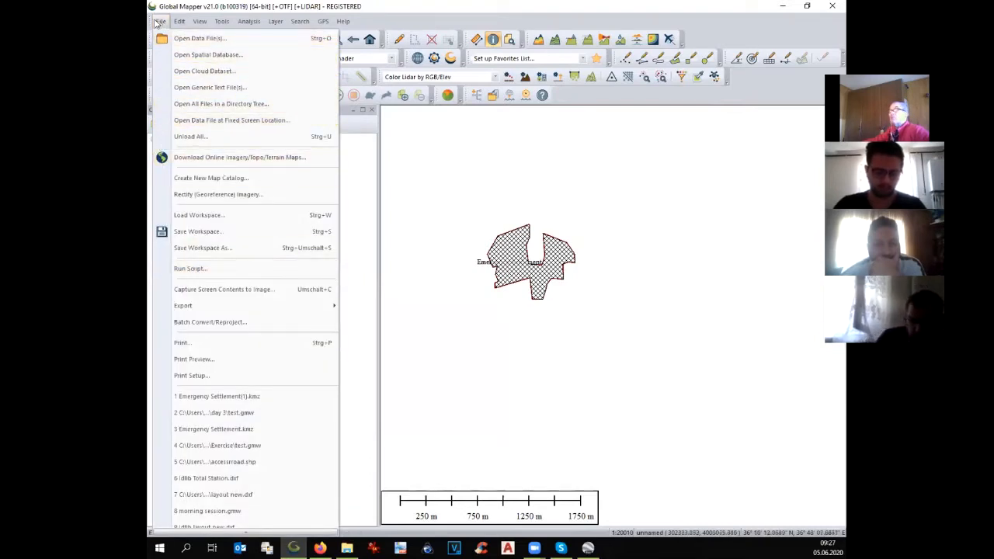
click(157, 23)
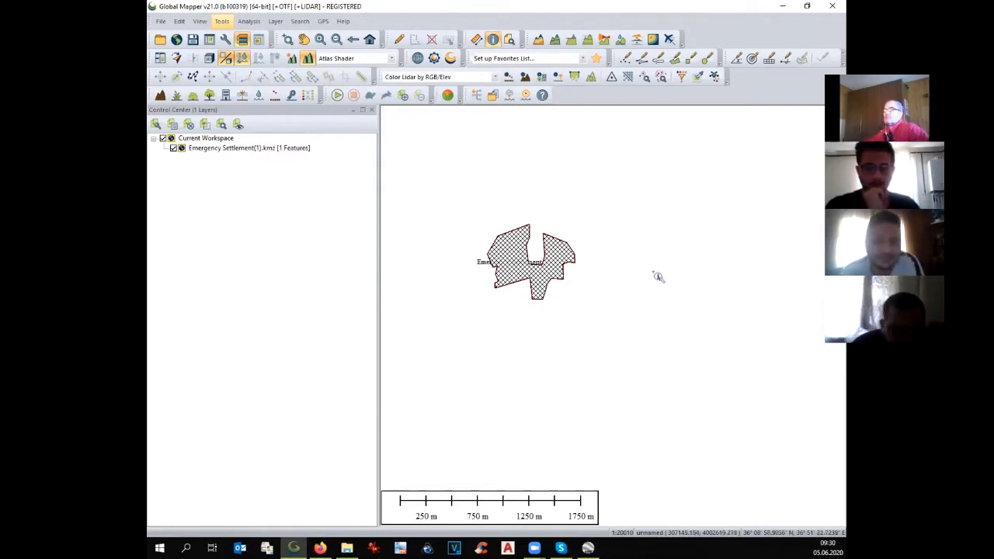
Step: Configure the workspace projection as UTM, zone 37 (36°E - 42°E - Northern Hemisphere), with datum WGS84 and planar units in meters
click(221, 21)
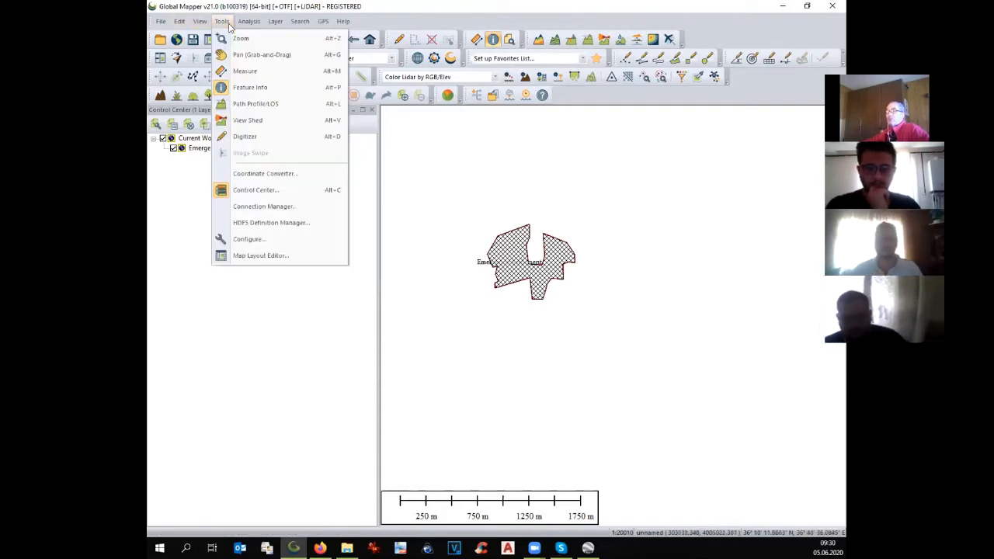
click(265, 239)
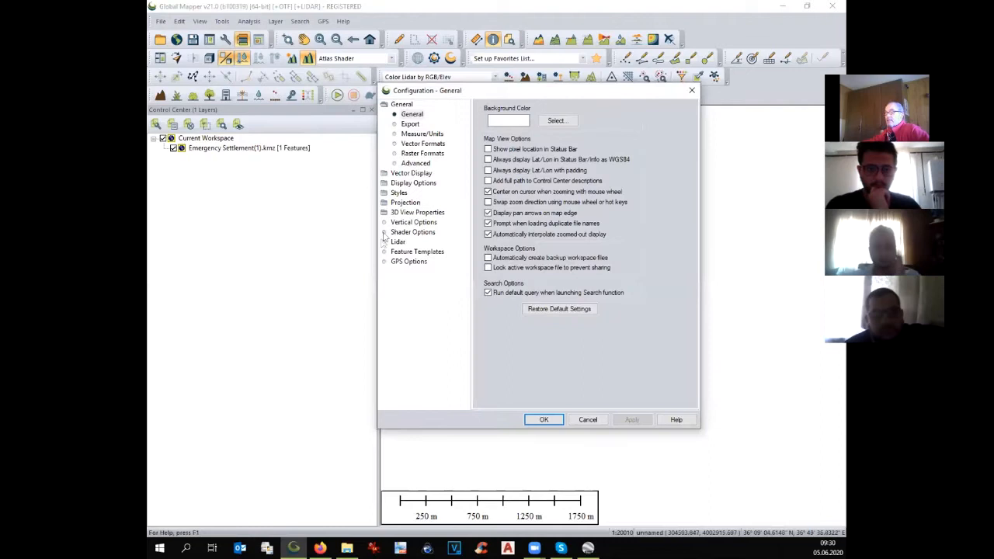
click(384, 204)
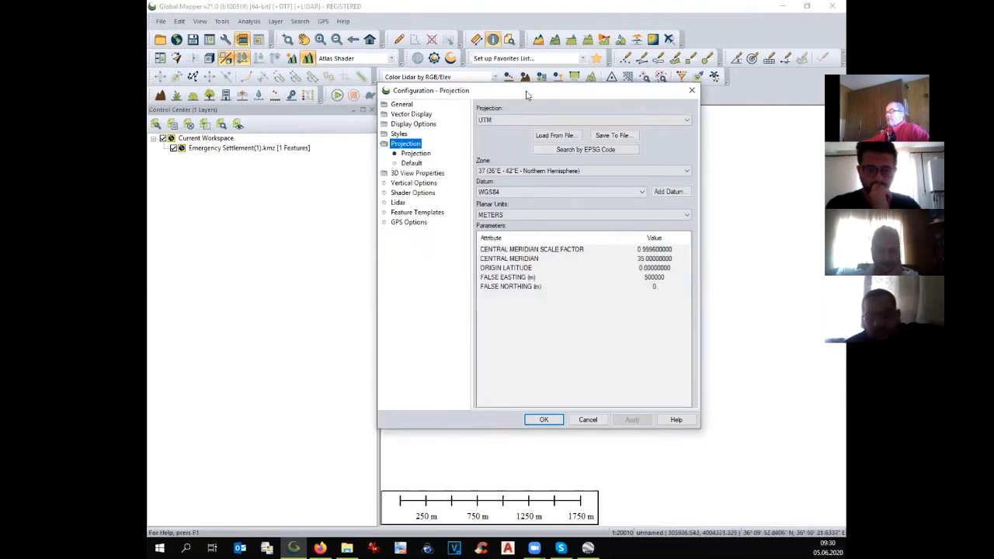
drag(503, 97, 396, 103)
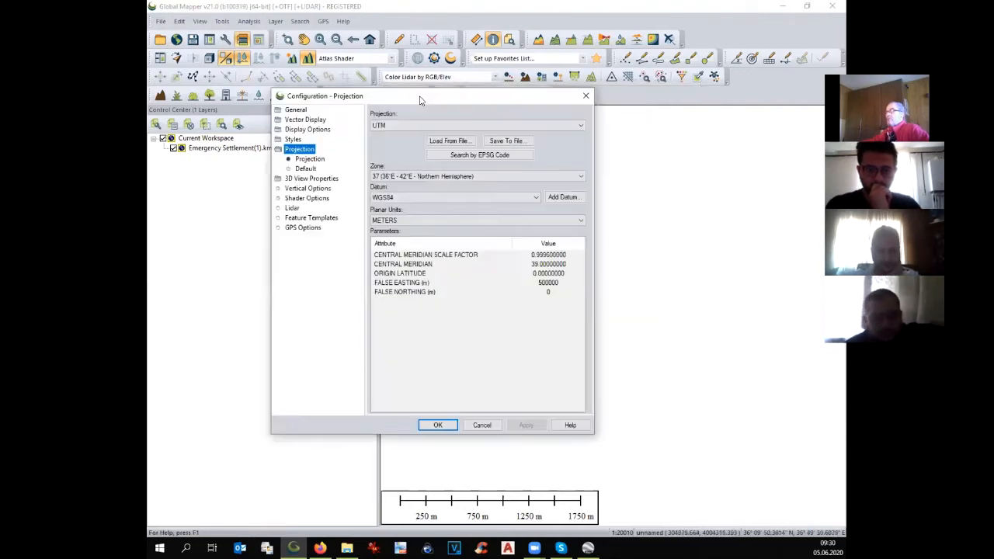
click(387, 127)
click(387, 126)
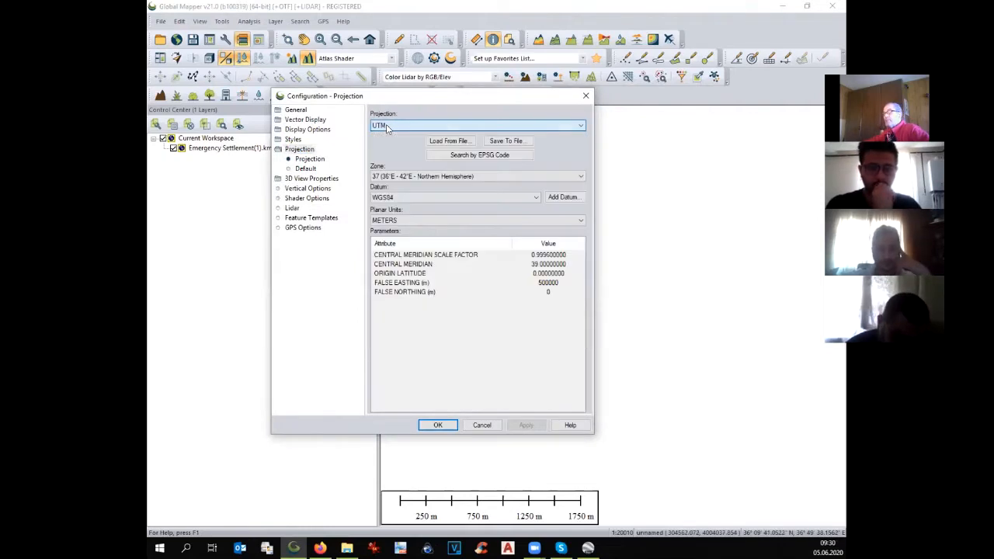
click(394, 177)
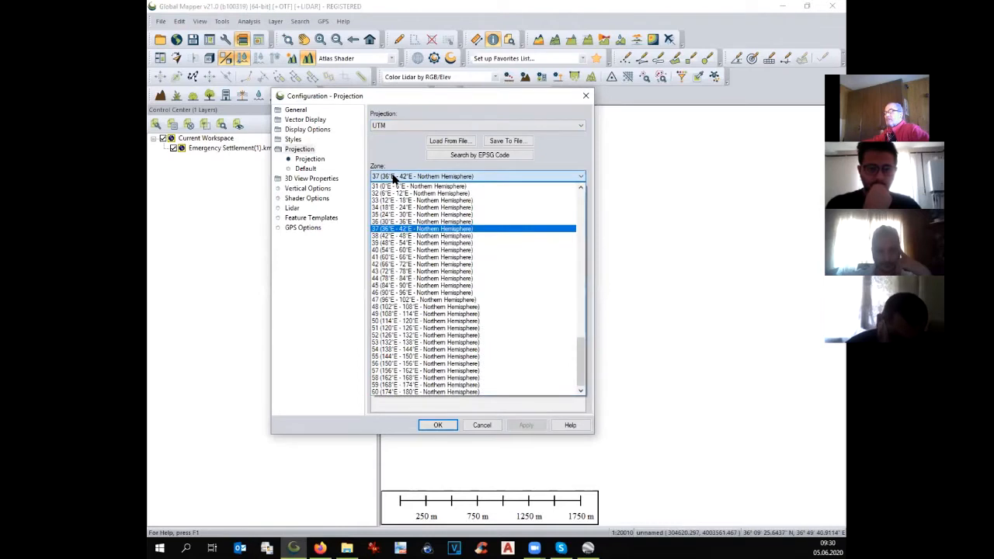
click(413, 230)
click(389, 199)
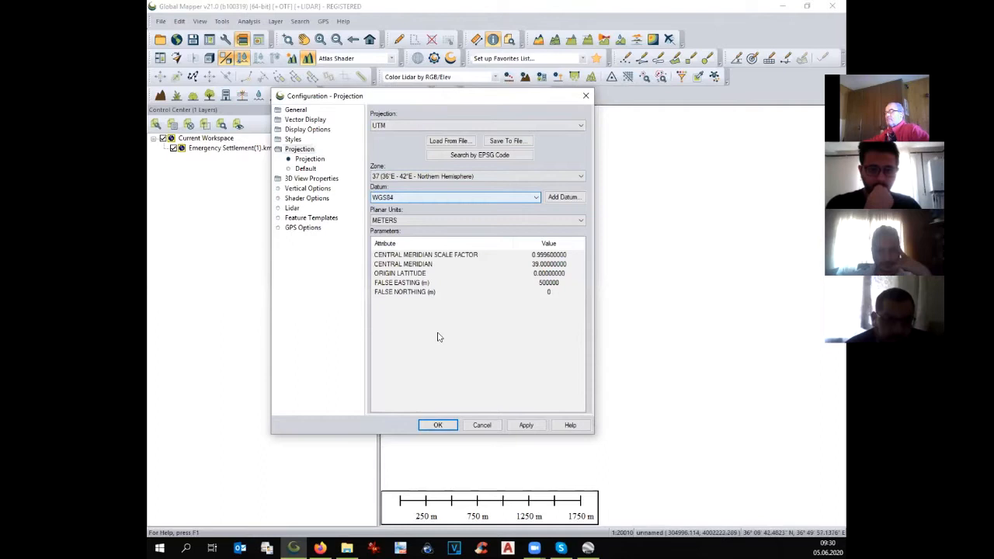
click(526, 432)
click(451, 427)
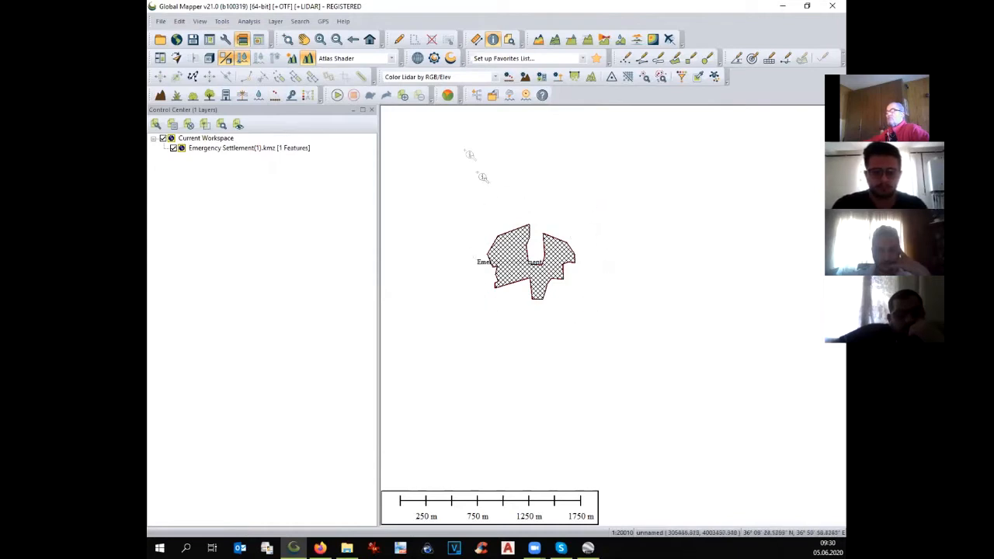
Step: Start a vector export of the loaded settlement data with Shapefile as the export format
click(161, 21)
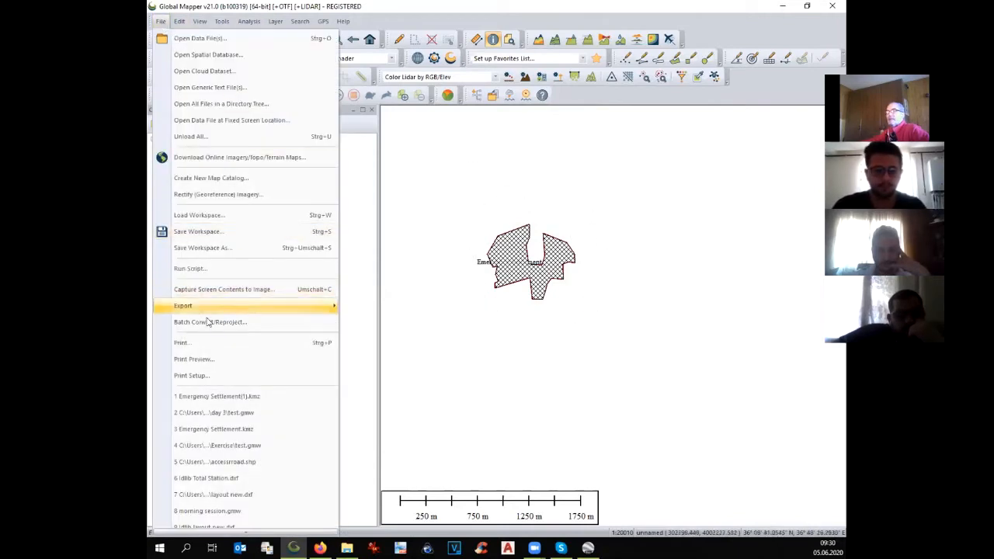
mouse_move(211, 307)
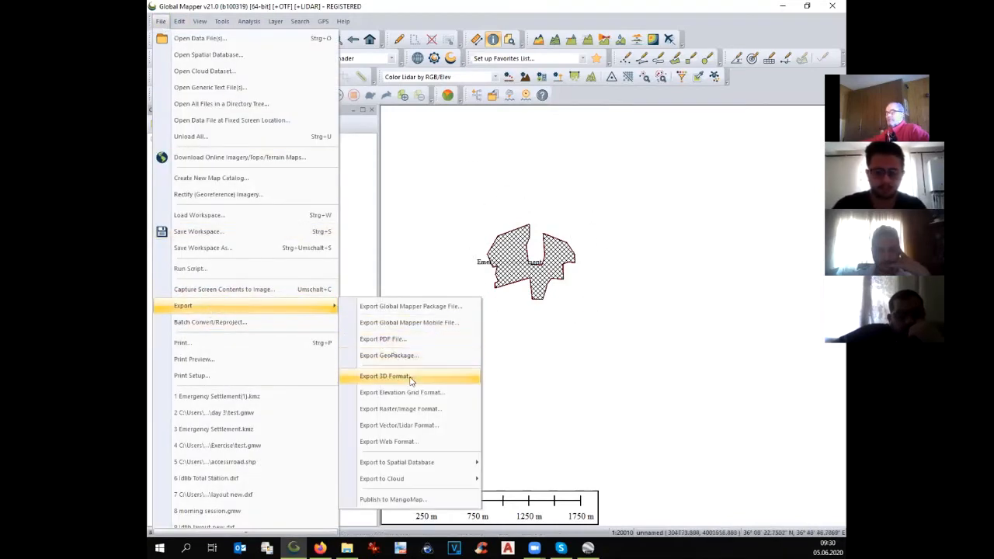
click(410, 429)
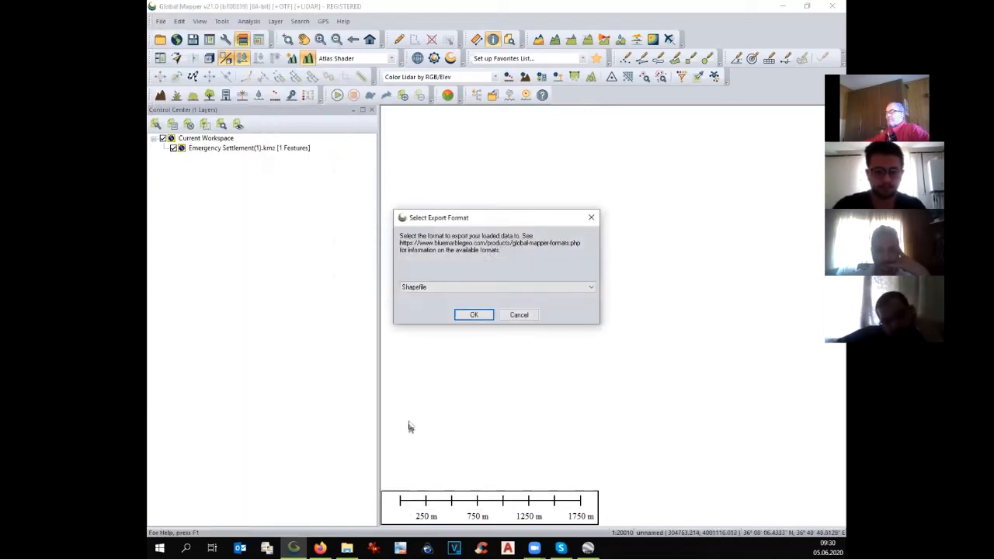
click(429, 288)
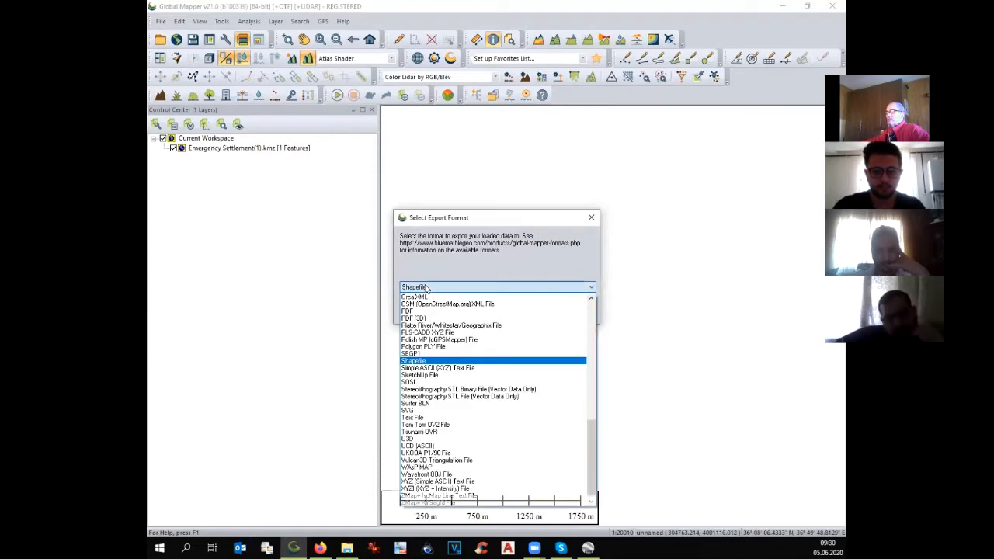
click(422, 361)
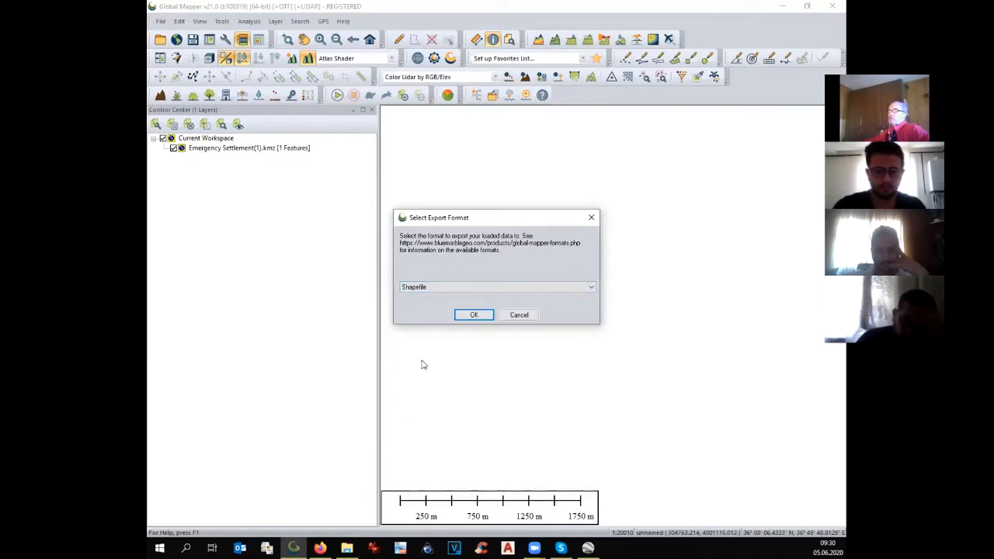
click(472, 316)
Step: Export the areas to emergency site.shp in the day 3 folder, overwriting the existing file and keeping the default attribute and projection file options
click(383, 175)
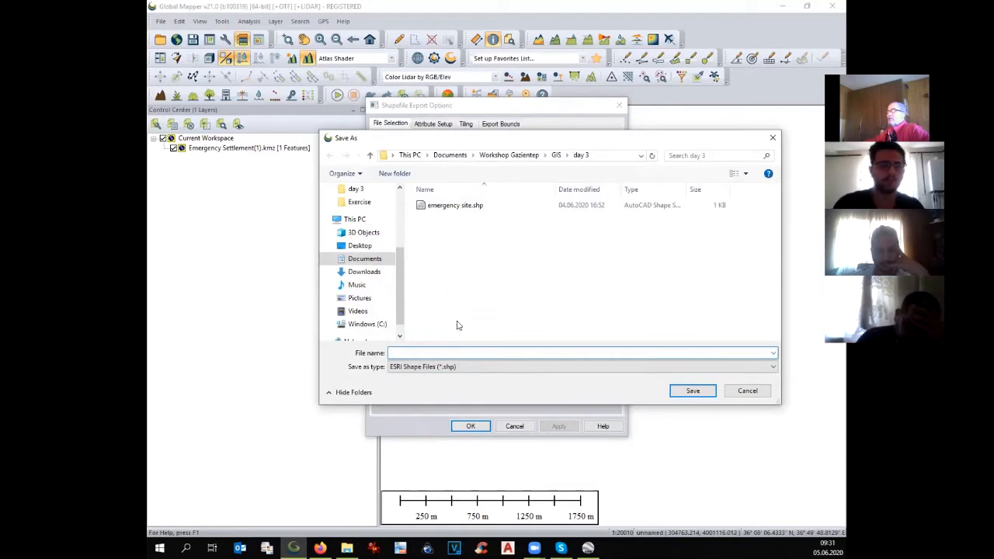
click(439, 208)
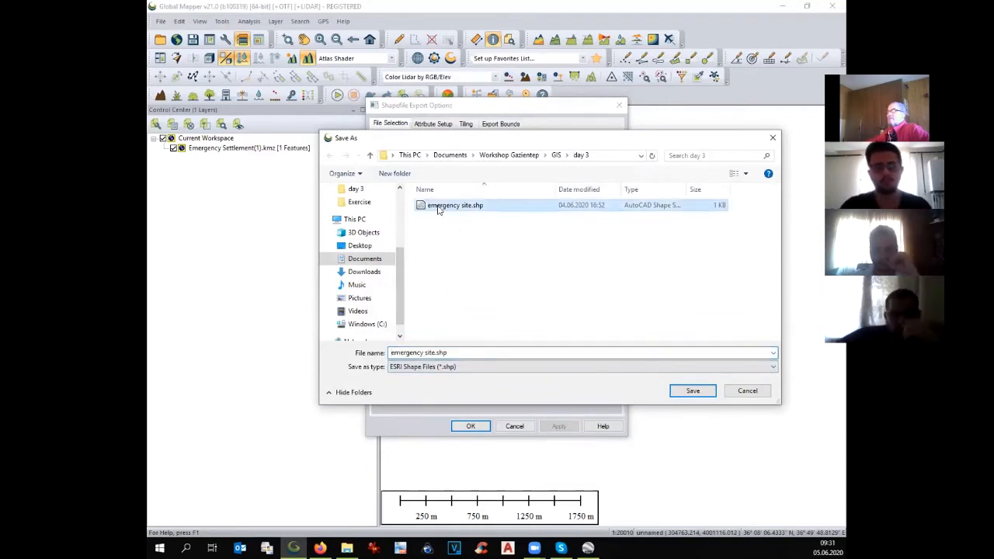
click(691, 391)
click(529, 277)
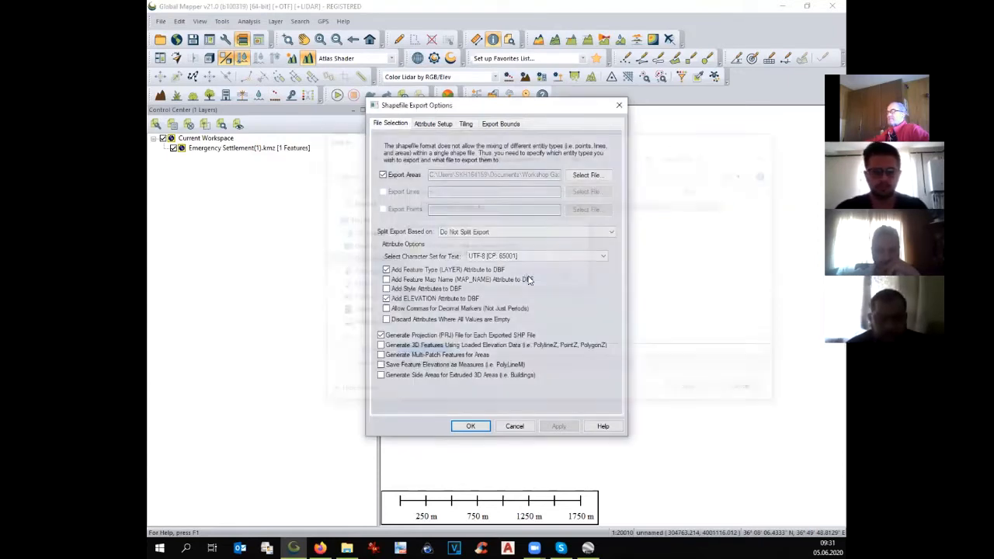
click(472, 426)
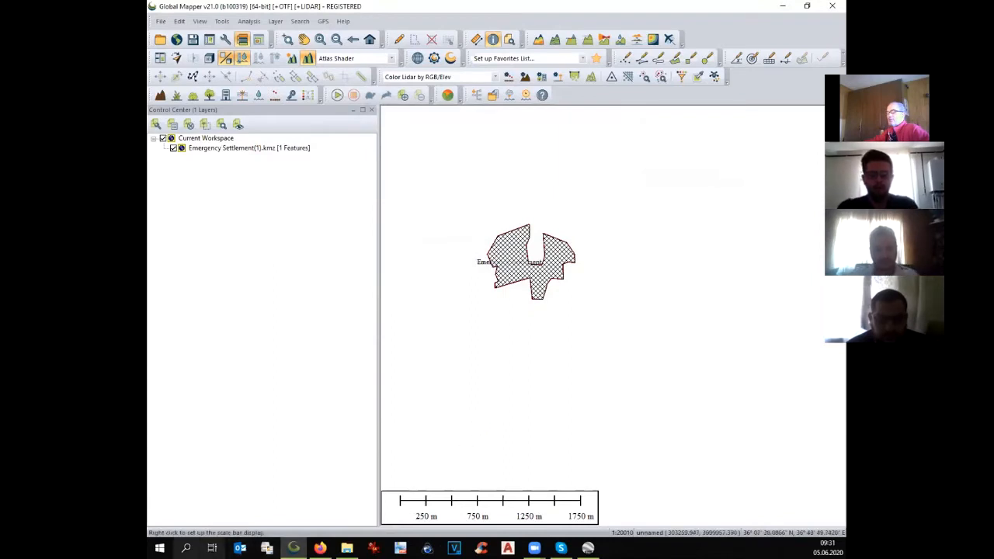
Step: Switch to QGIS Desktop 3.12.1 by searching for qgis, and maximize its window
click(186, 548)
text(q)
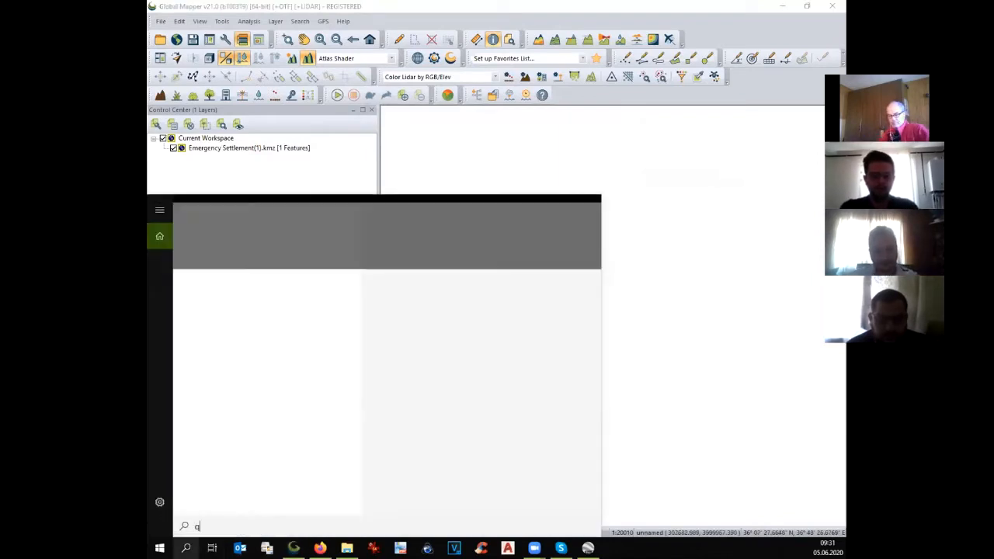
text(gis)
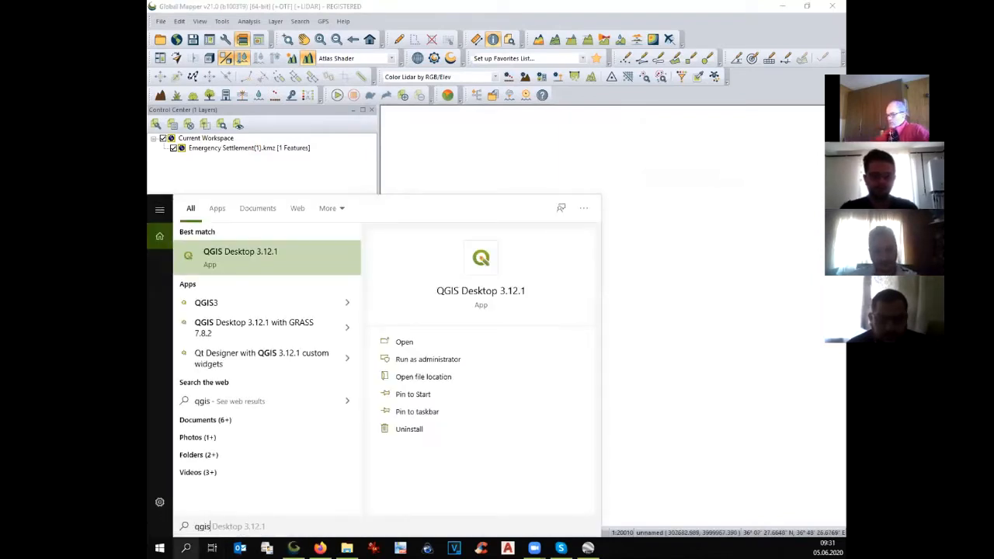
key(Return)
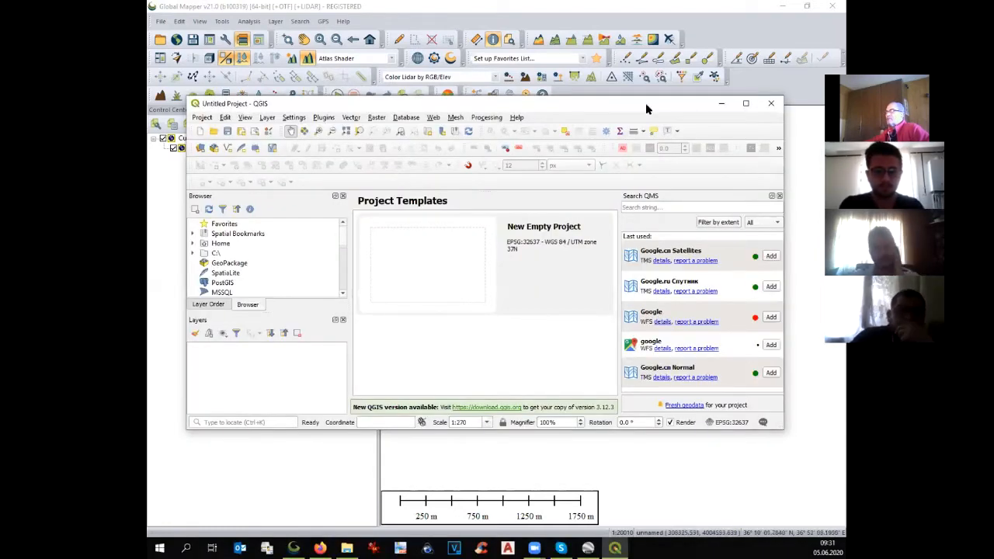
click(745, 102)
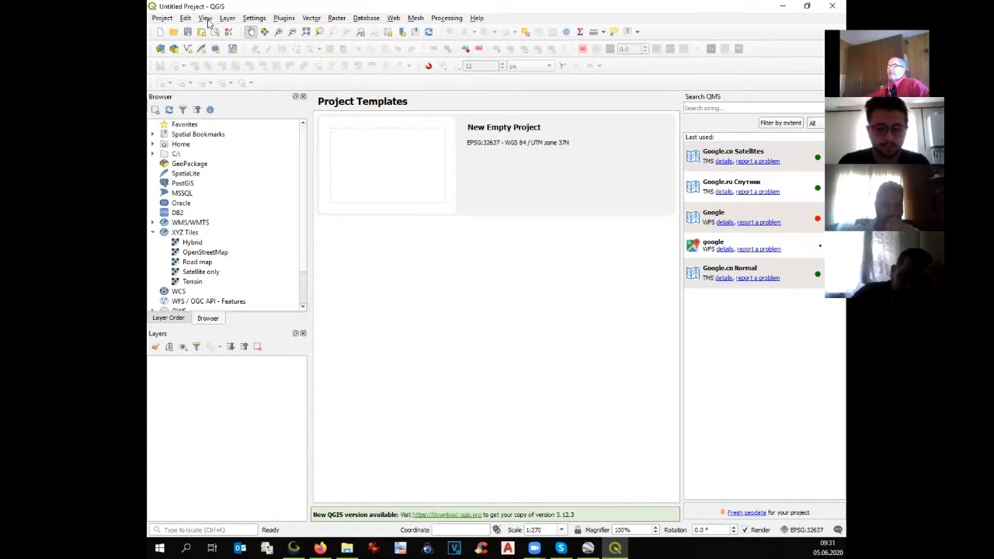
Step: Set the default CRS for new projects to EPSG:32637 - WGS 84 / UTM zone 37N in the QGIS options
click(256, 19)
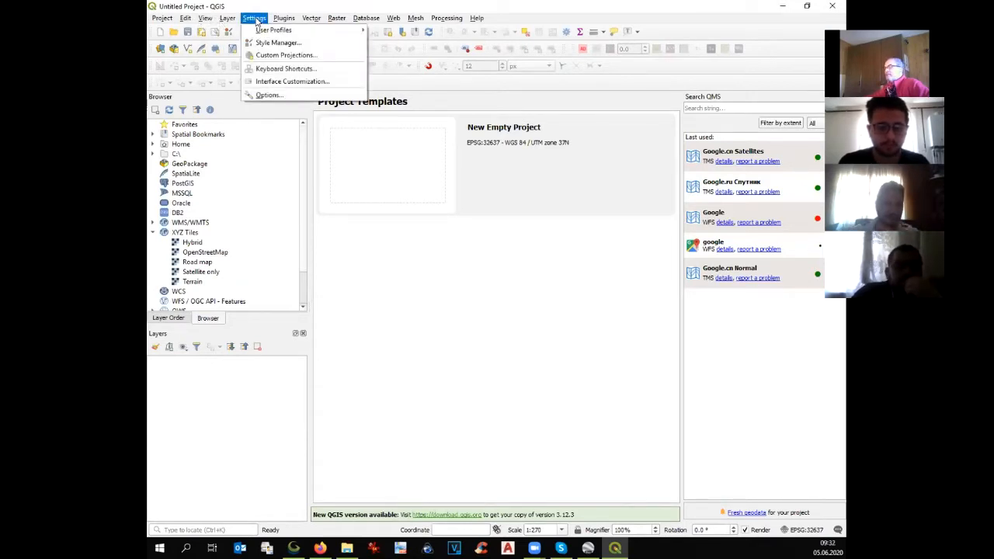
click(259, 95)
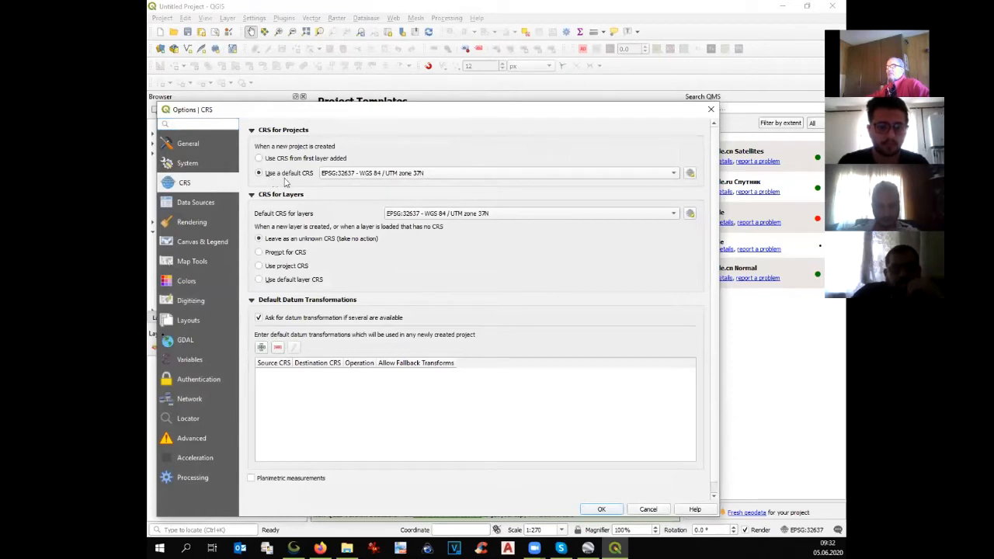
click(418, 179)
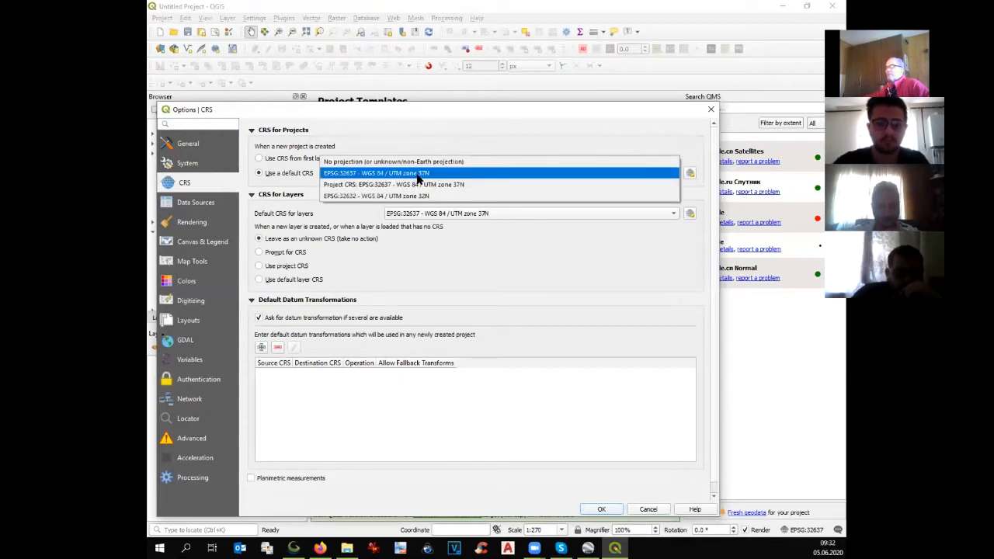
click(418, 174)
click(690, 174)
scroll(436, 317, down, 10)
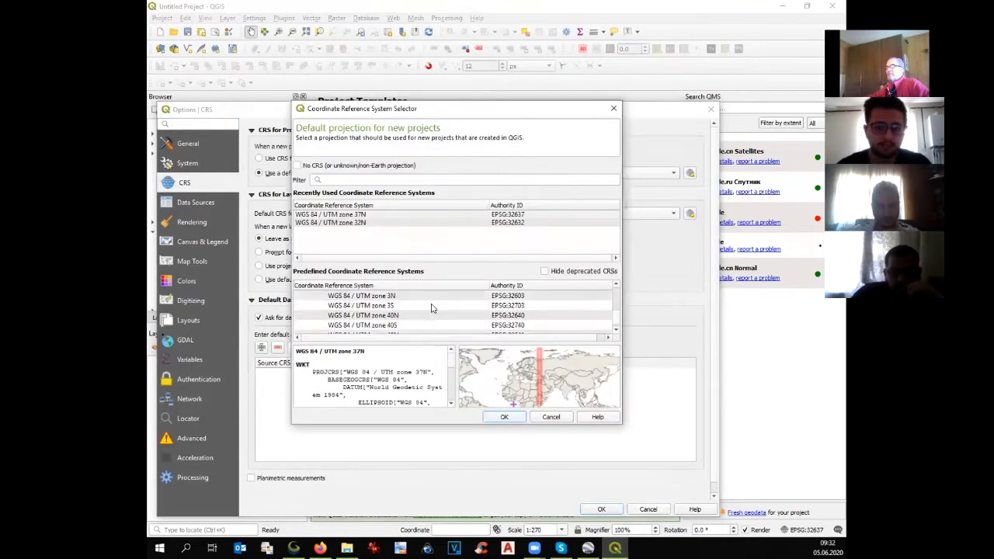
scroll(435, 309, down, 15)
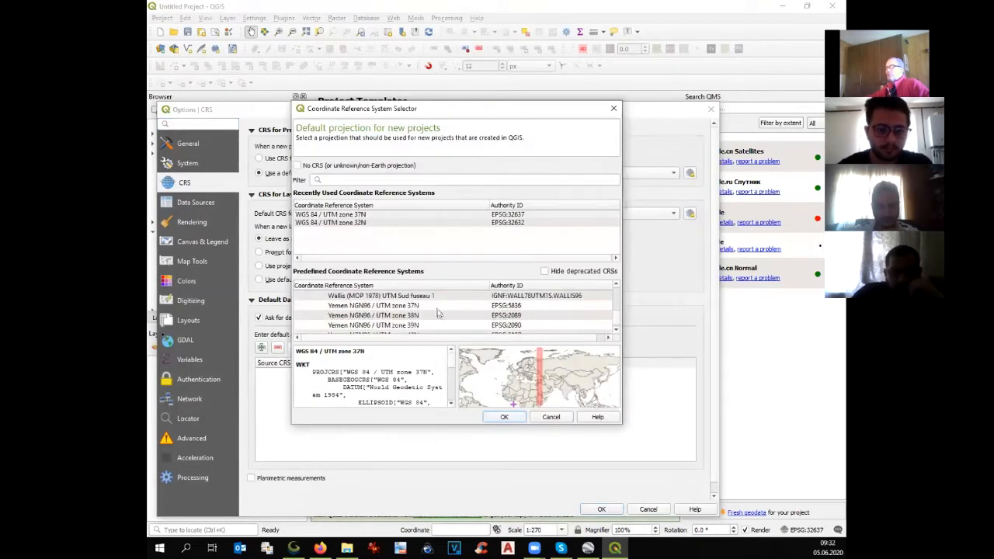
scroll(437, 309, down, 10)
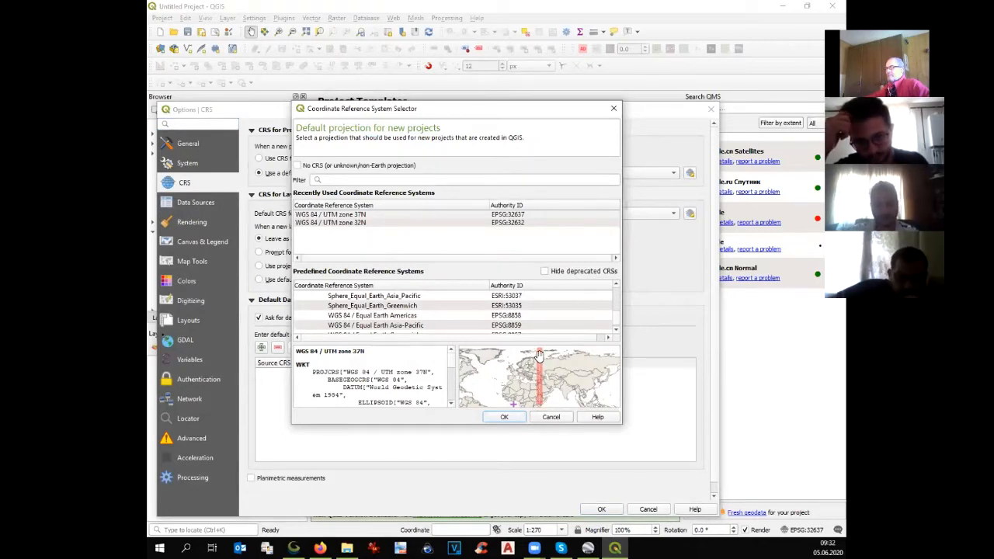
click(338, 223)
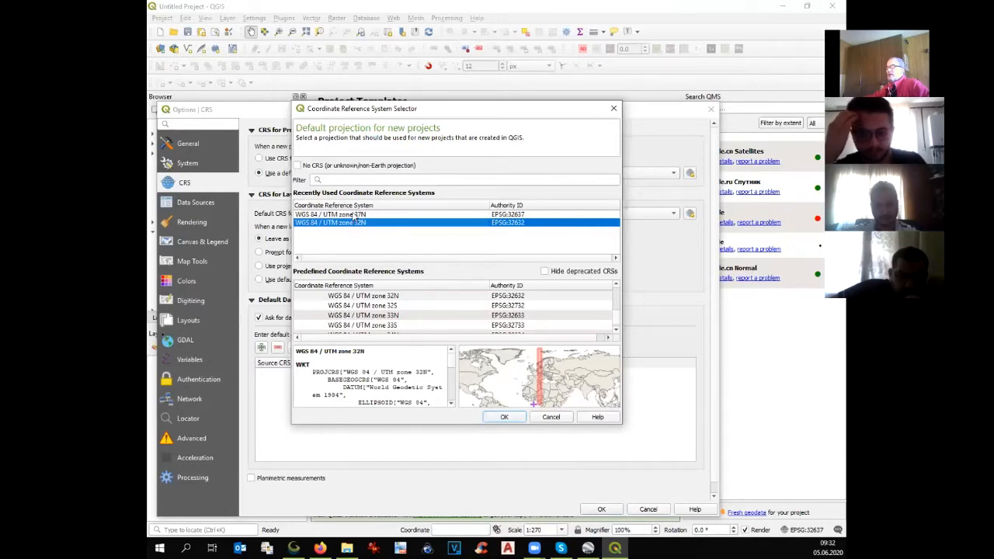
click(355, 215)
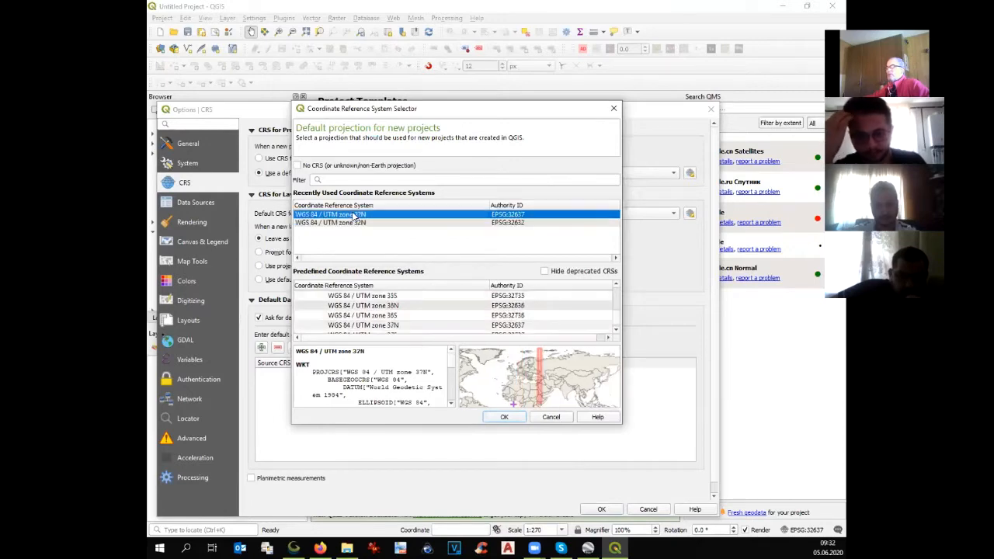
click(505, 419)
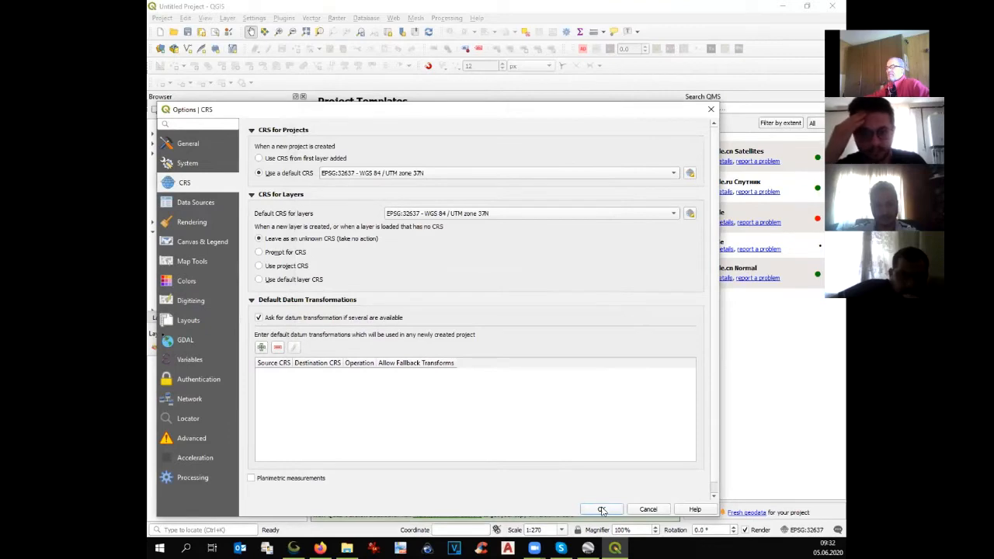
click(602, 511)
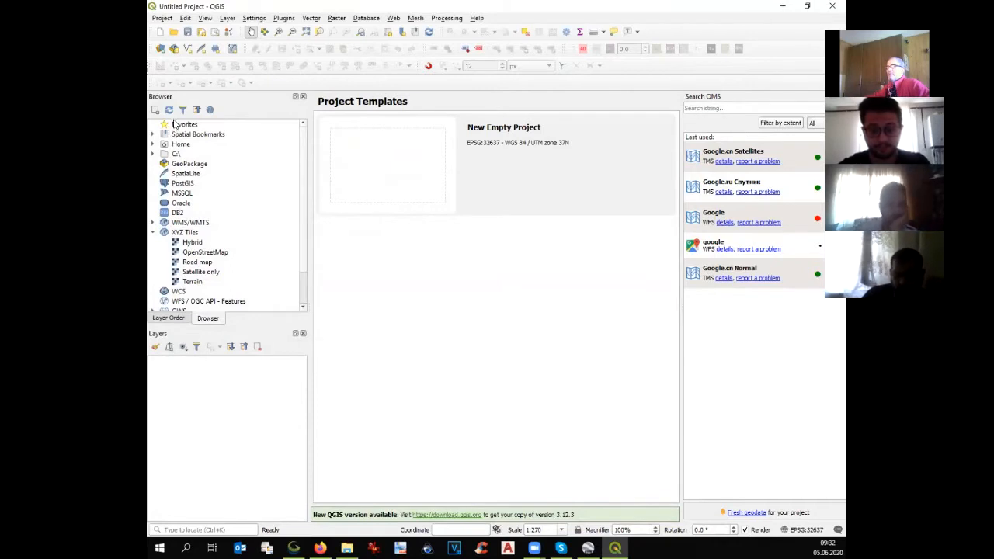
Step: Add emergency site.shp from the day 3 folder to the project as a vector layer
click(160, 49)
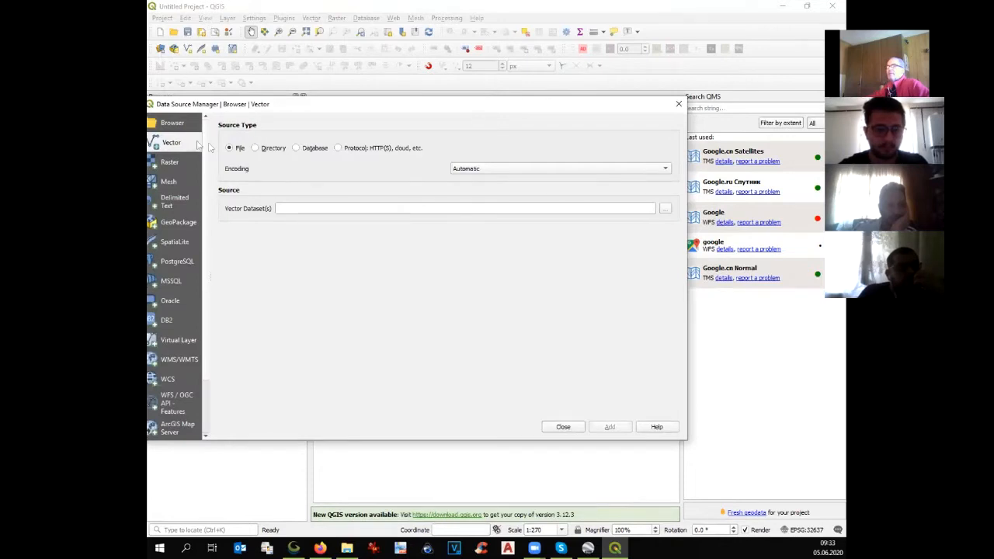
drag(222, 110, 249, 112)
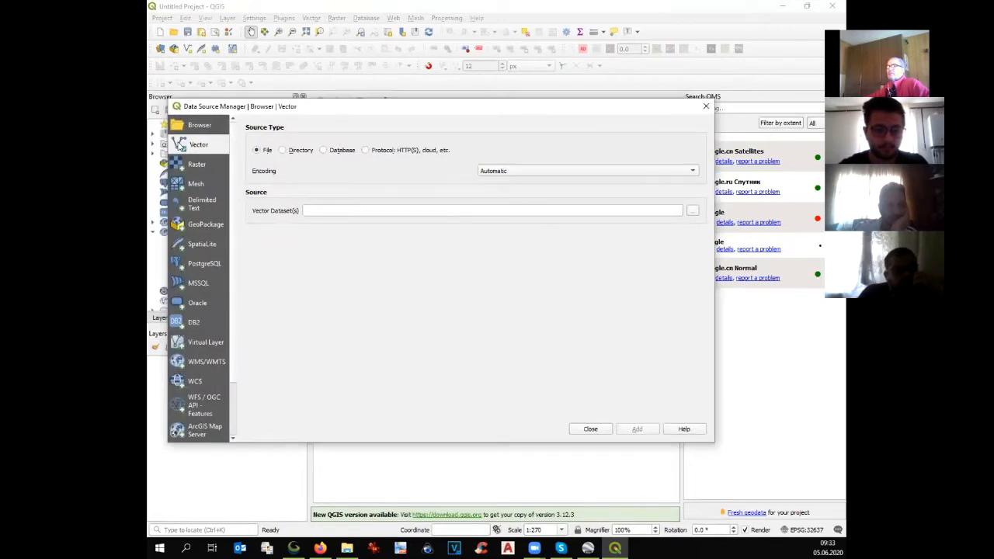
click(692, 211)
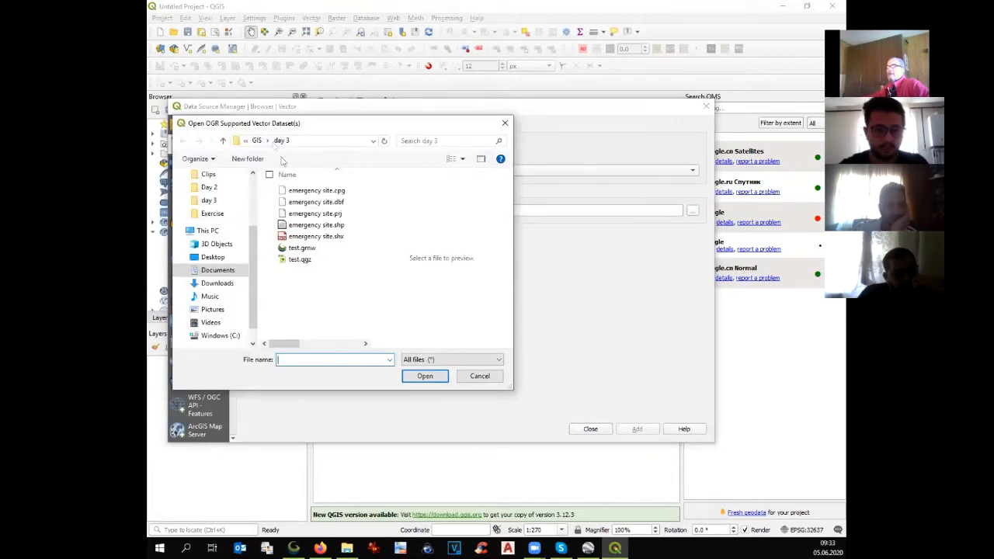
click(304, 226)
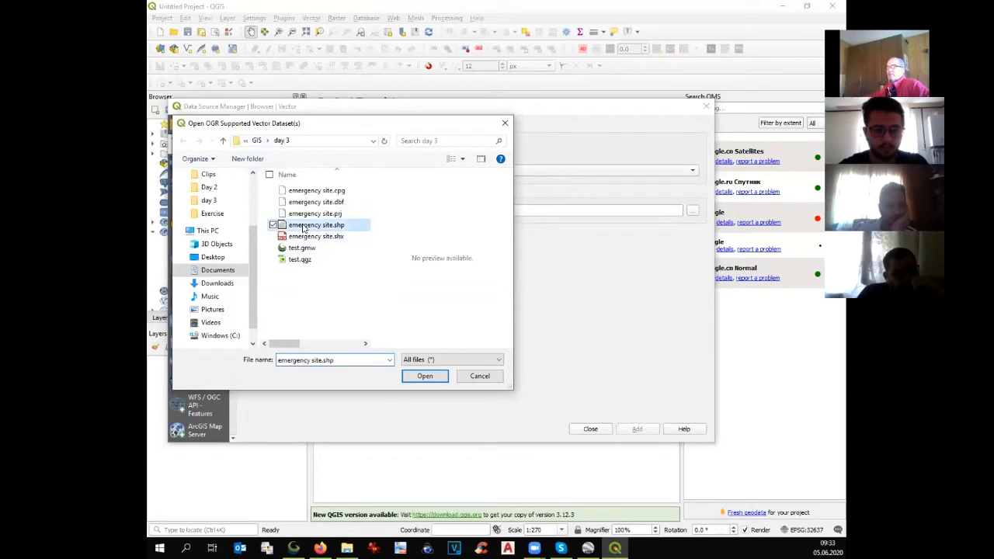
click(429, 379)
click(637, 431)
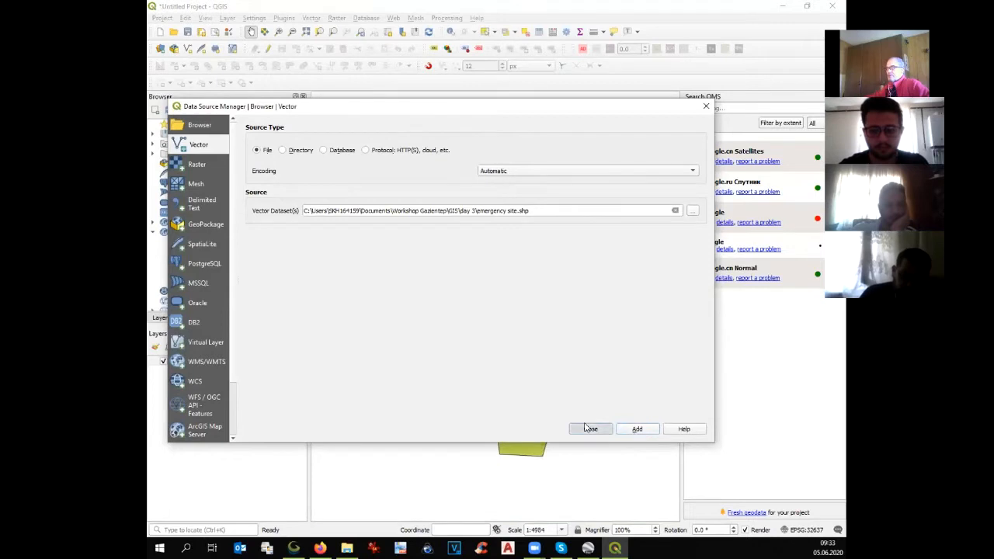
click(589, 429)
Step: Add the OpenStreetMap XYZ tile layer as a base map beneath the emergency site layer
scroll(593, 382, down, 1)
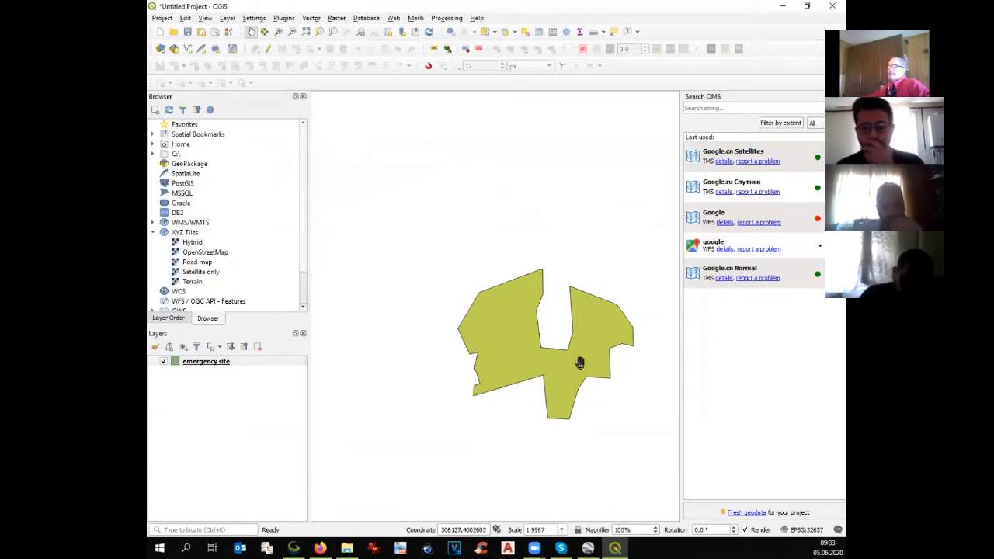
scroll(573, 351, down, 1)
drag(573, 351, 547, 291)
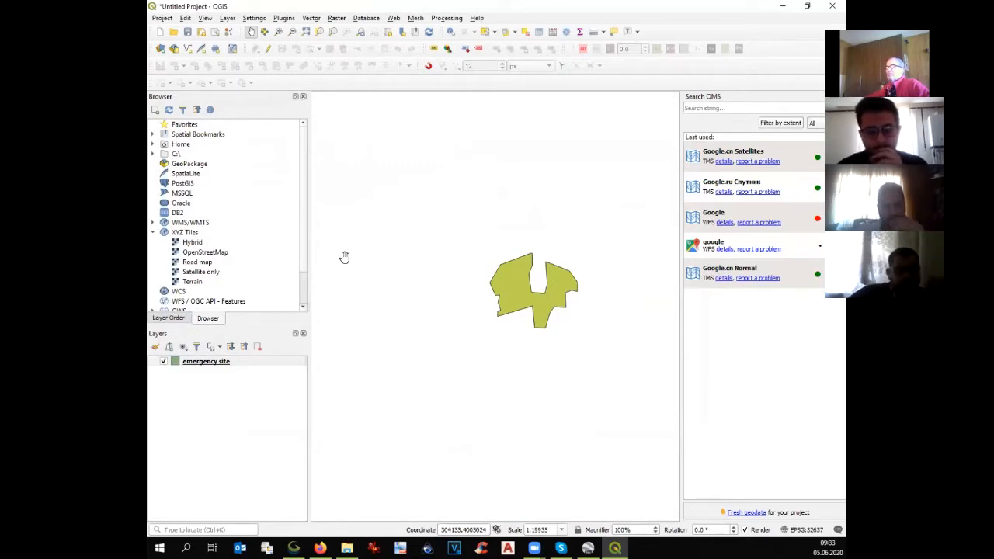
click(184, 233)
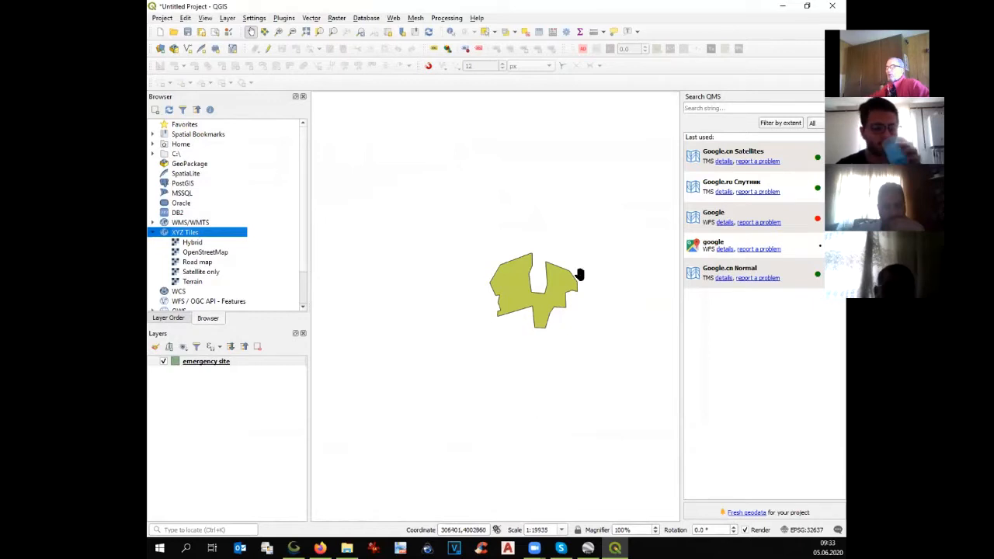
double_click(191, 253)
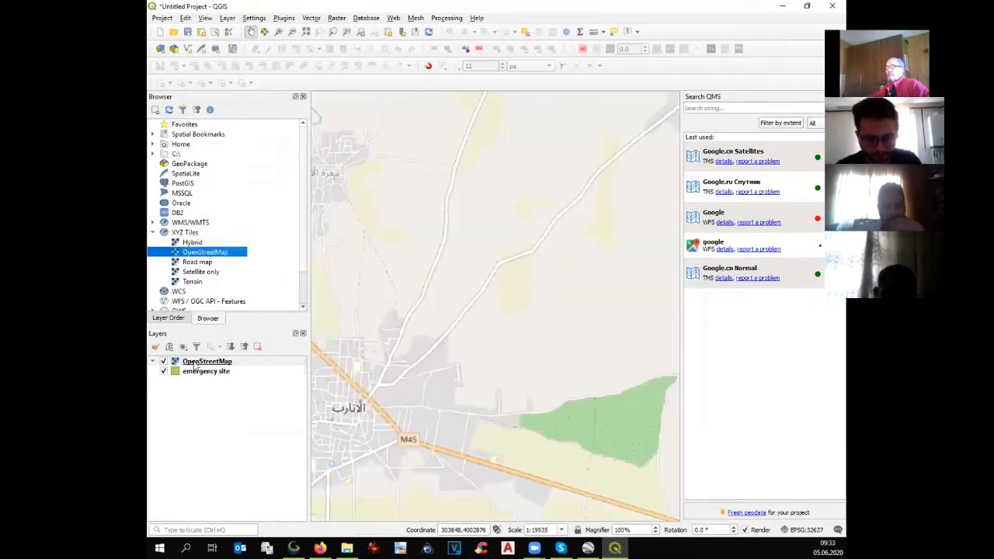
click(208, 364)
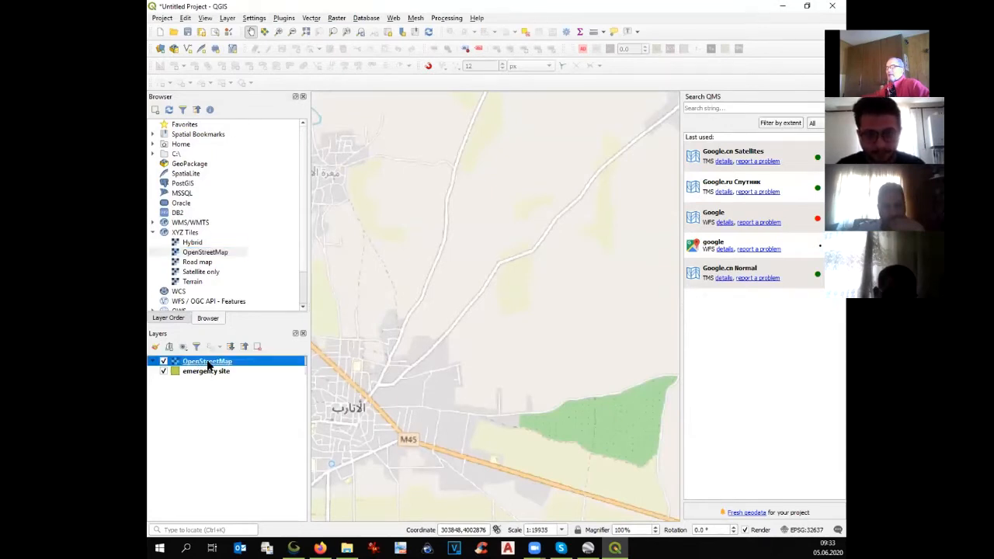
drag(210, 369, 215, 381)
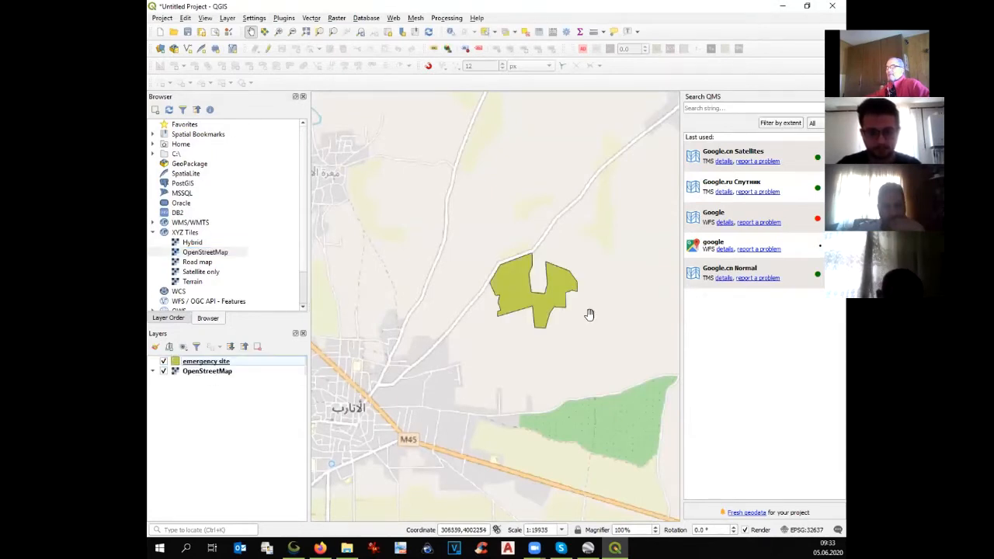
Step: Measure the distance in meters from the emergency site along the road to the centre of the neighbouring town on the M45
drag(399, 386, 466, 350)
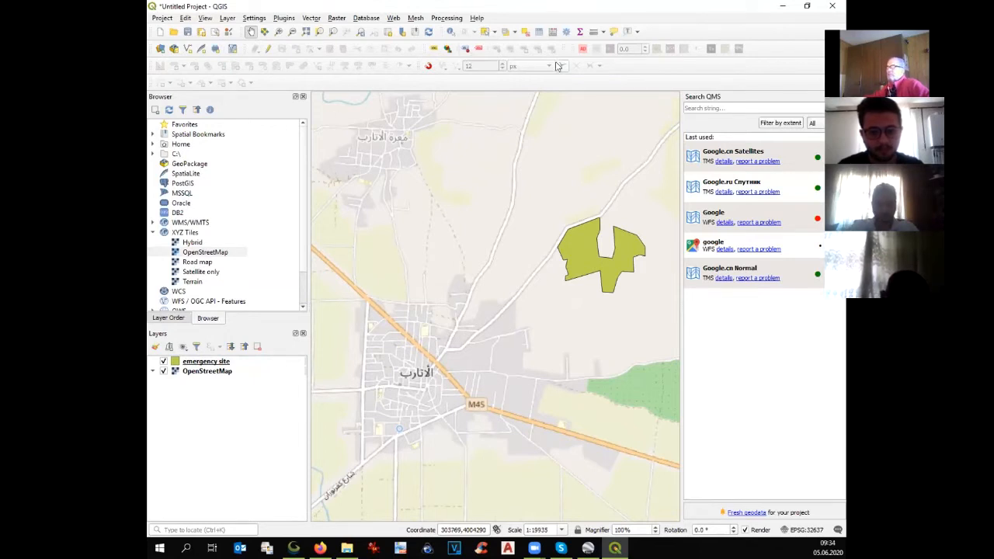
click(593, 31)
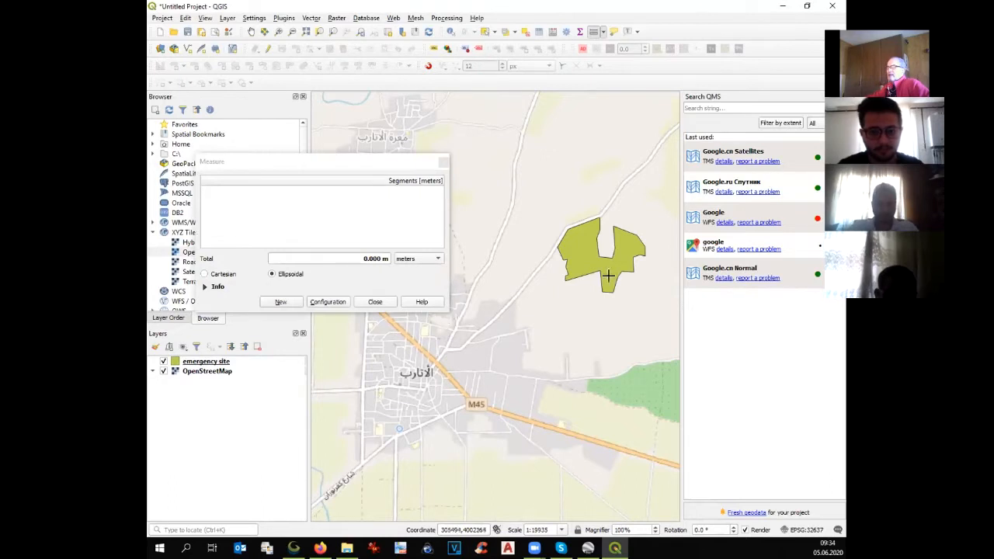
click(588, 256)
click(573, 226)
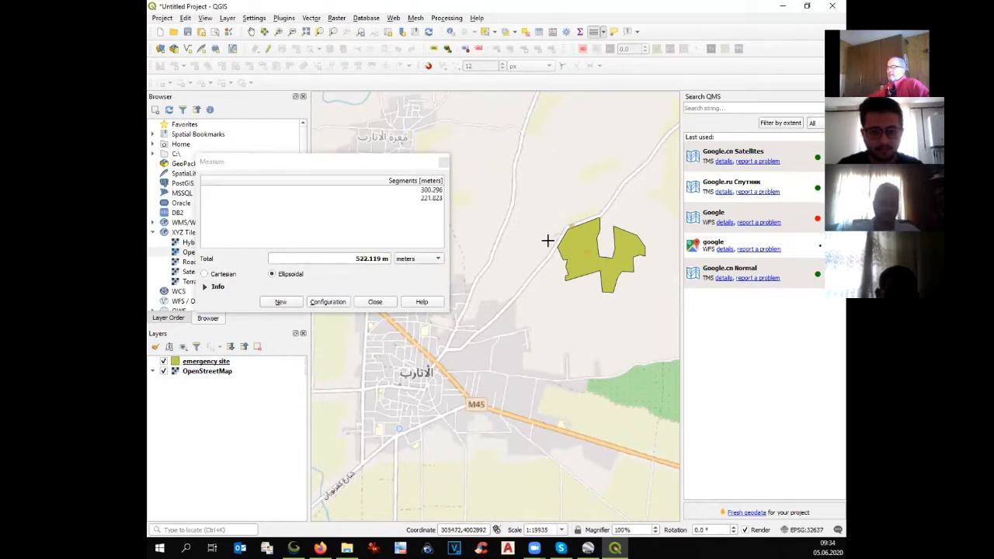
click(542, 266)
click(519, 294)
click(492, 325)
click(465, 340)
click(440, 360)
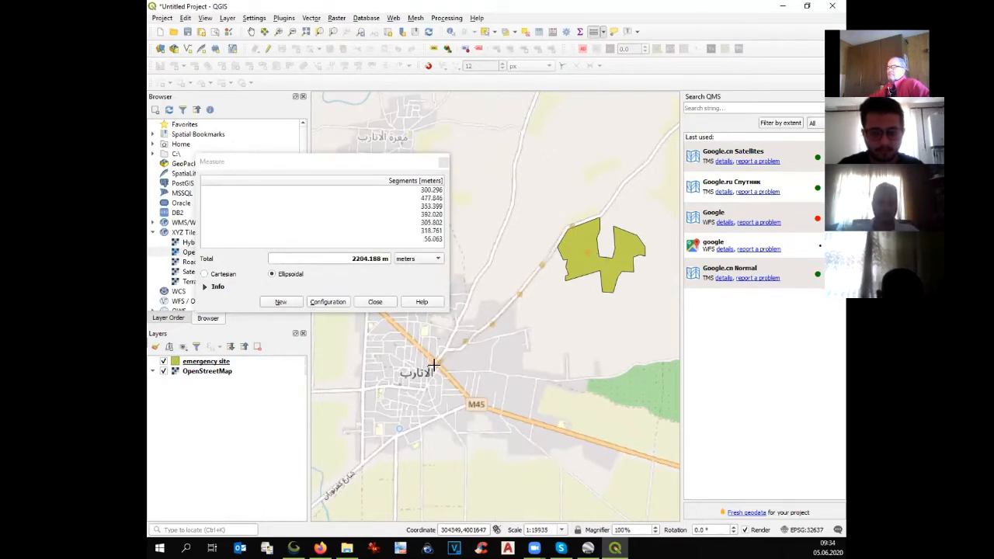
click(434, 364)
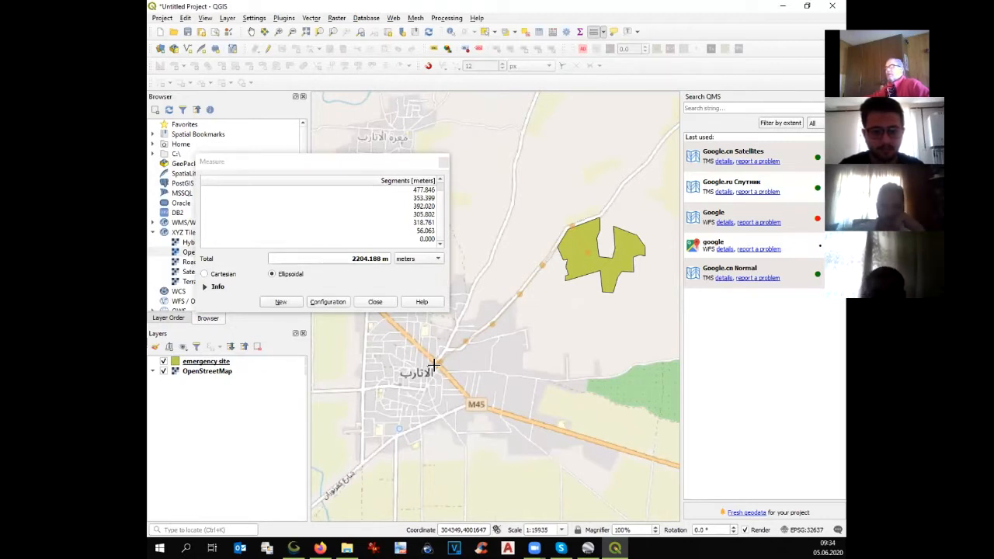
click(384, 303)
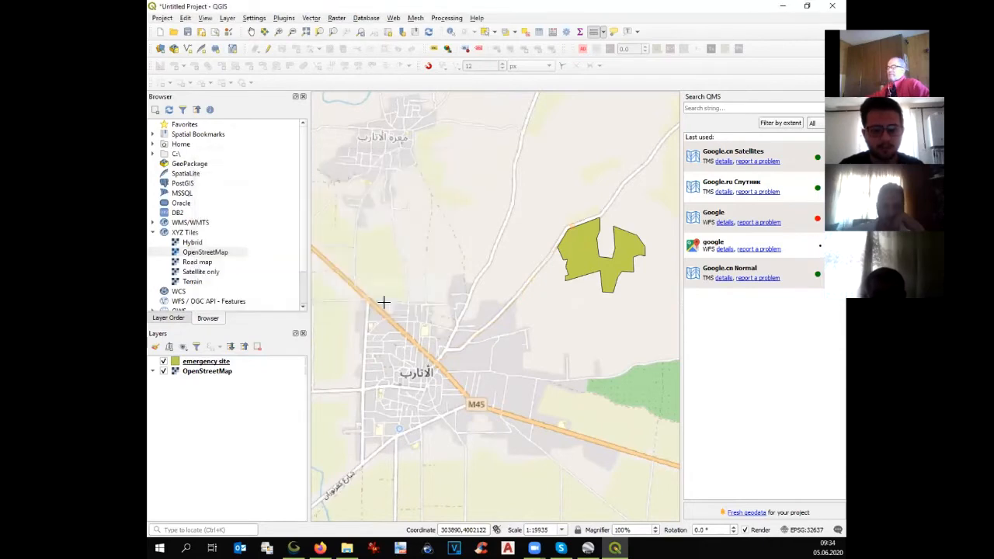
Step: Add the Hybrid XYZ tile layer beneath the emergency site layer and hide the OpenStreetMap layer
scroll(390, 336, down, 1)
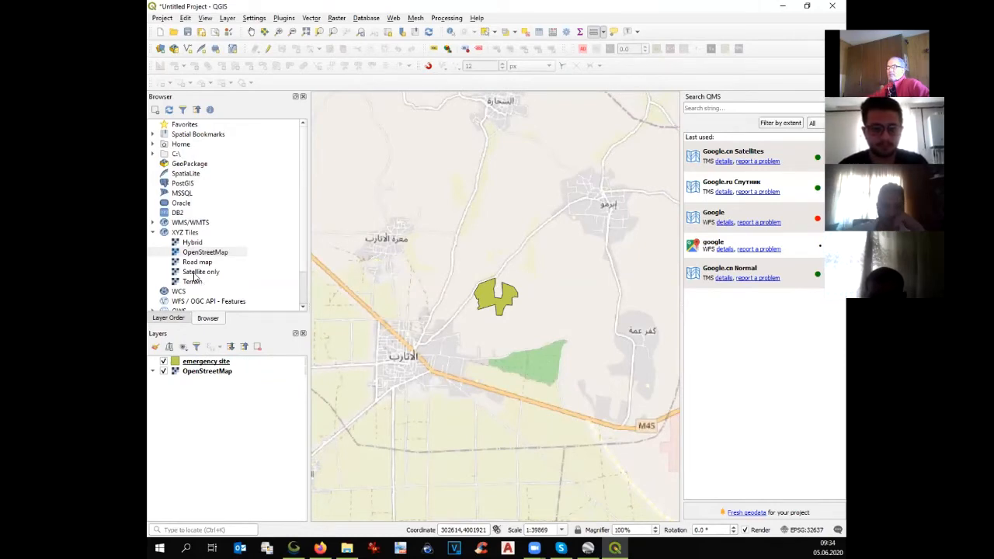
double_click(194, 243)
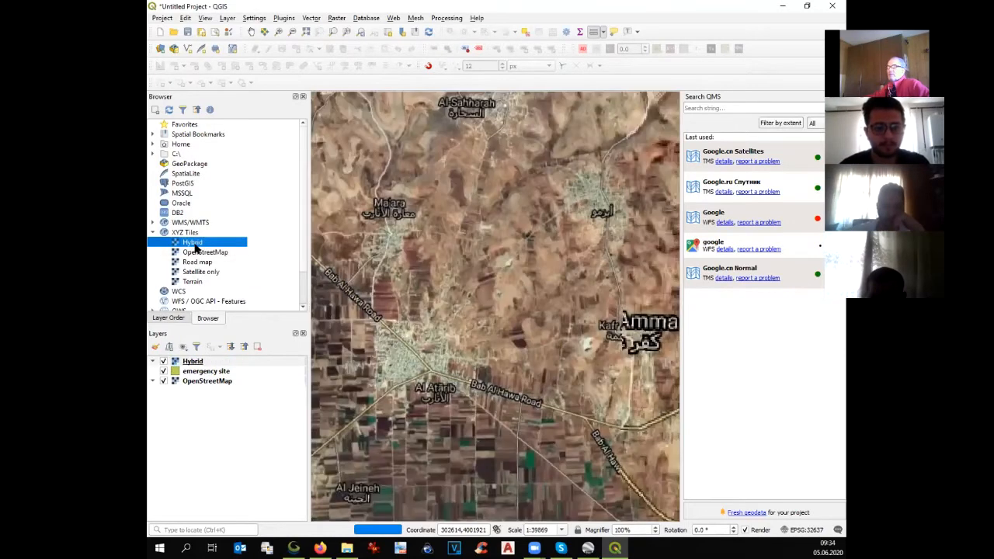
drag(201, 362, 177, 383)
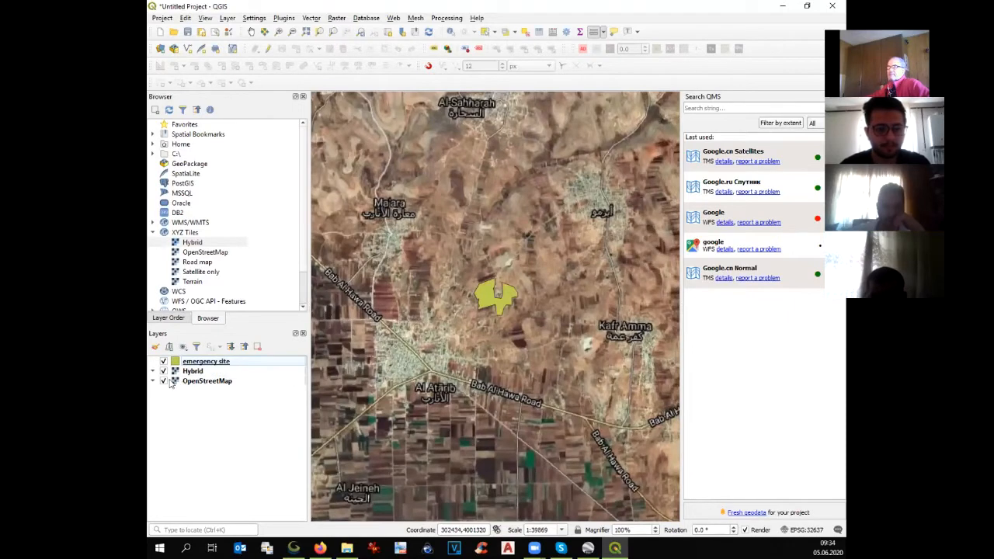
click(163, 381)
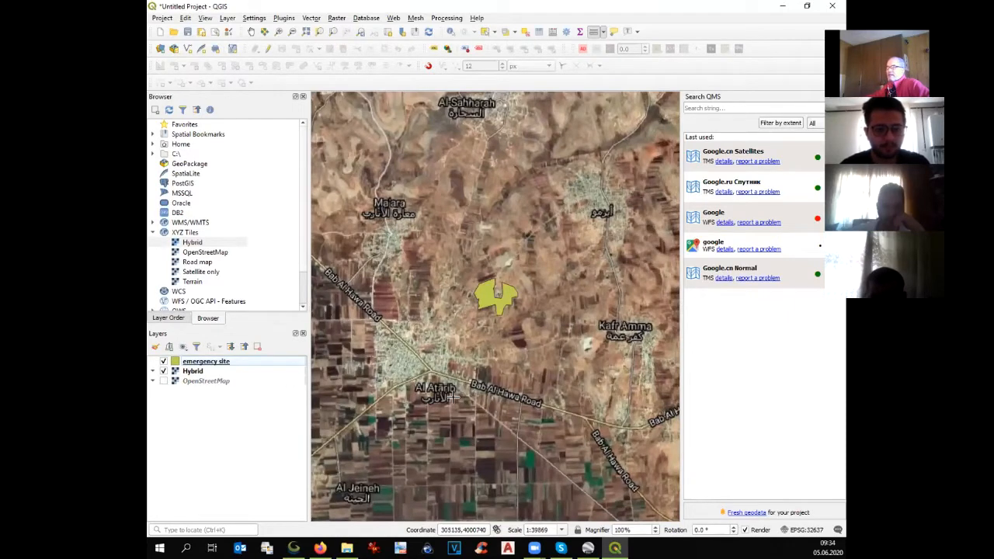
Step: Examine the emergency site polygon and its surroundings against the Hybrid satellite imagery
scroll(459, 330, up, 2)
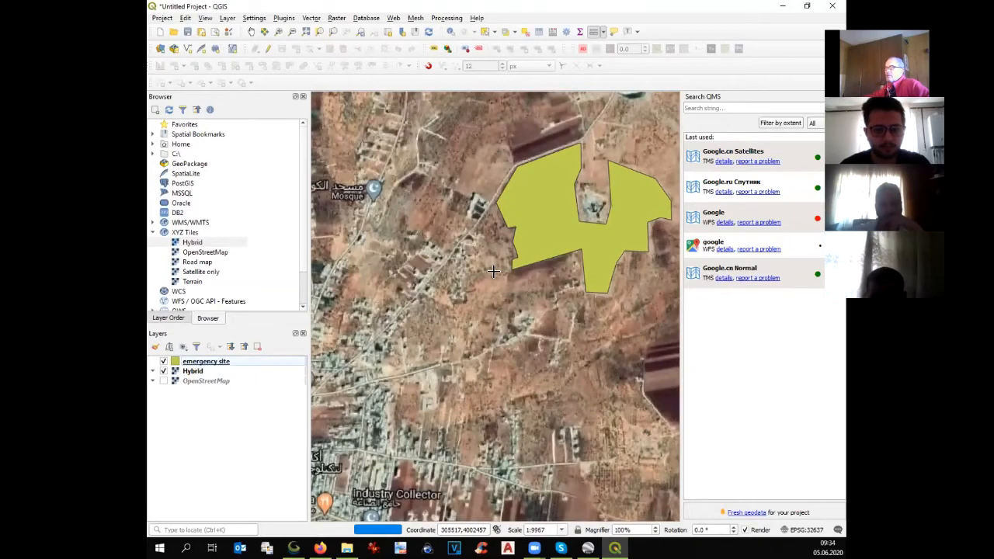
scroll(494, 222, up, 1)
click(480, 242)
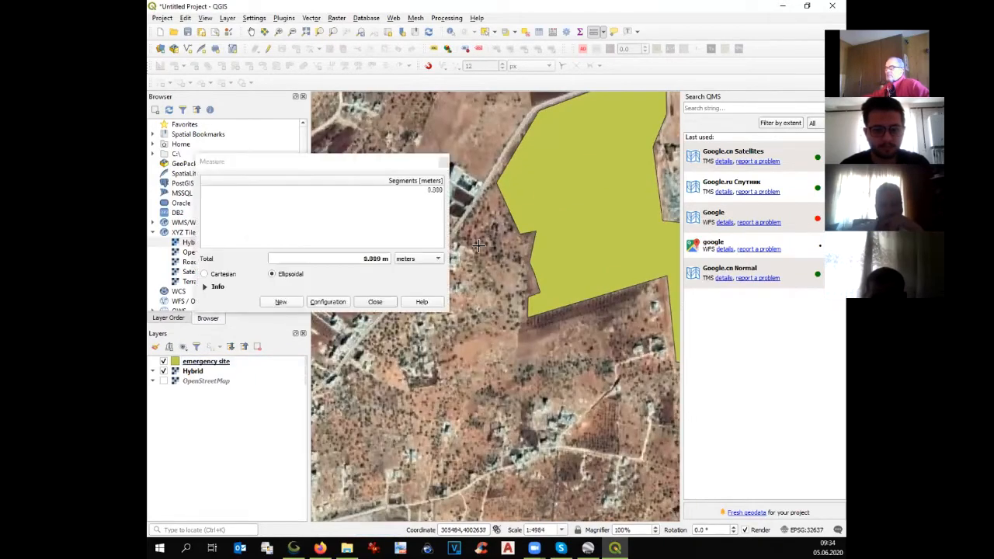
click(375, 301)
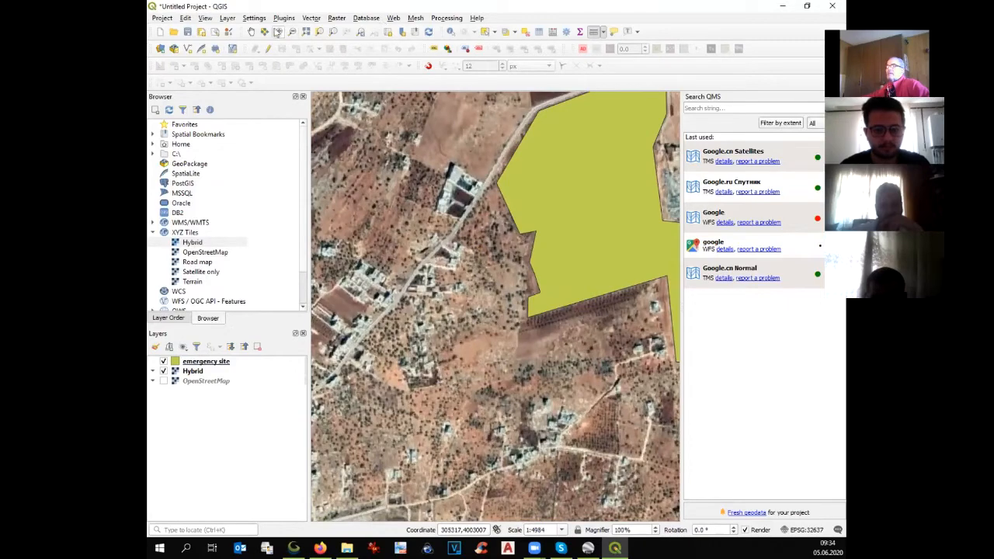
click(251, 31)
drag(551, 138, 551, 282)
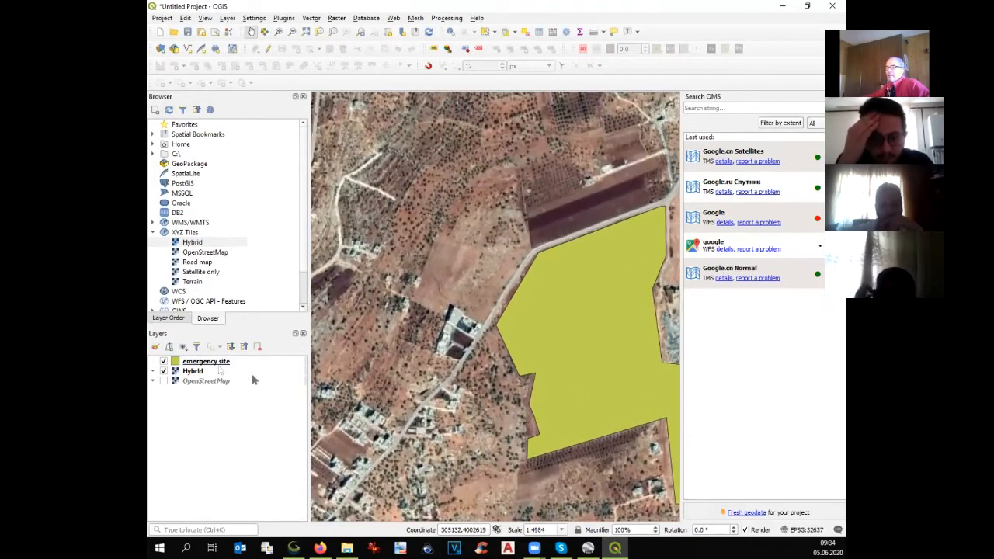
scroll(582, 355, down, 1)
drag(582, 349, 461, 333)
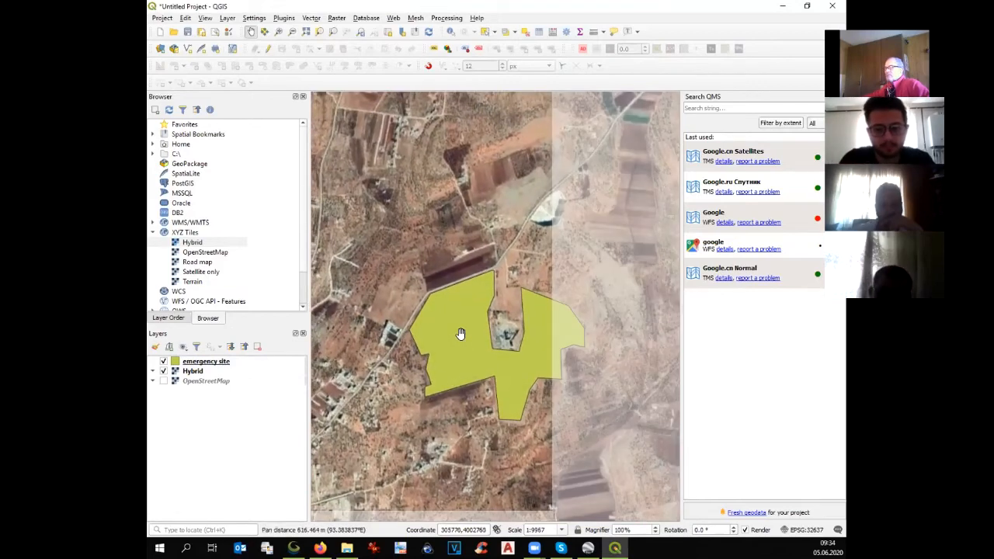
scroll(461, 333, up, 1)
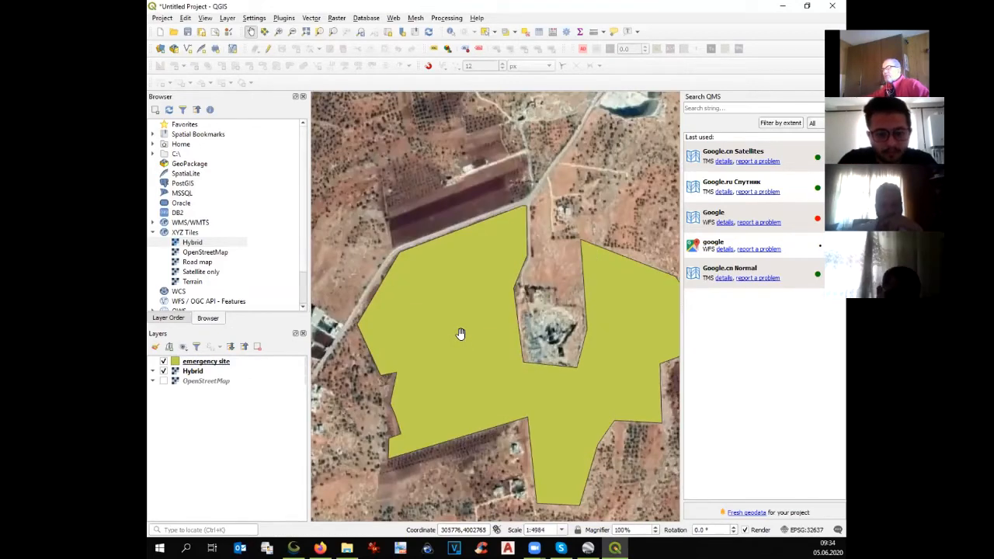
Step: Change the emergency site layer's symbology to the outline red preset so the imagery shows through
click(207, 364)
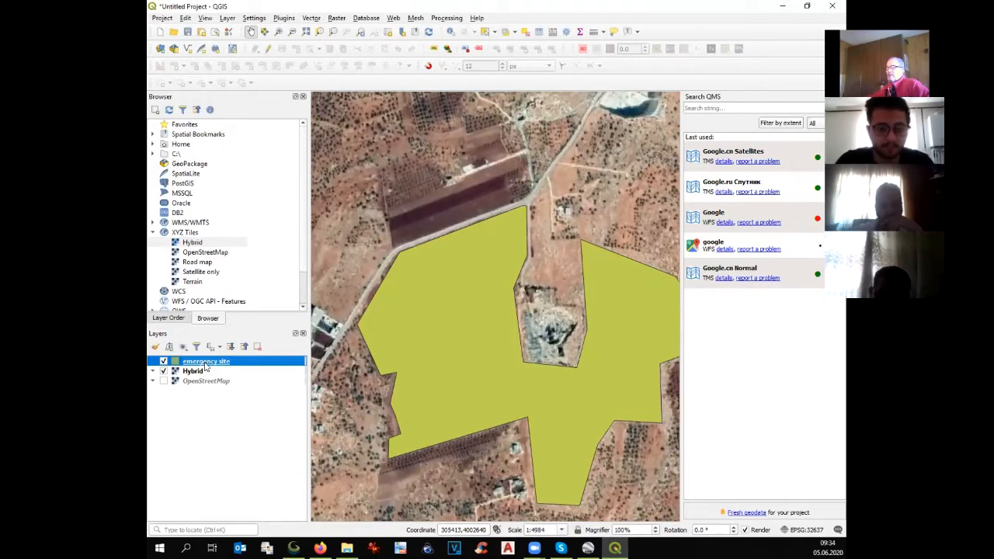
double_click(206, 365)
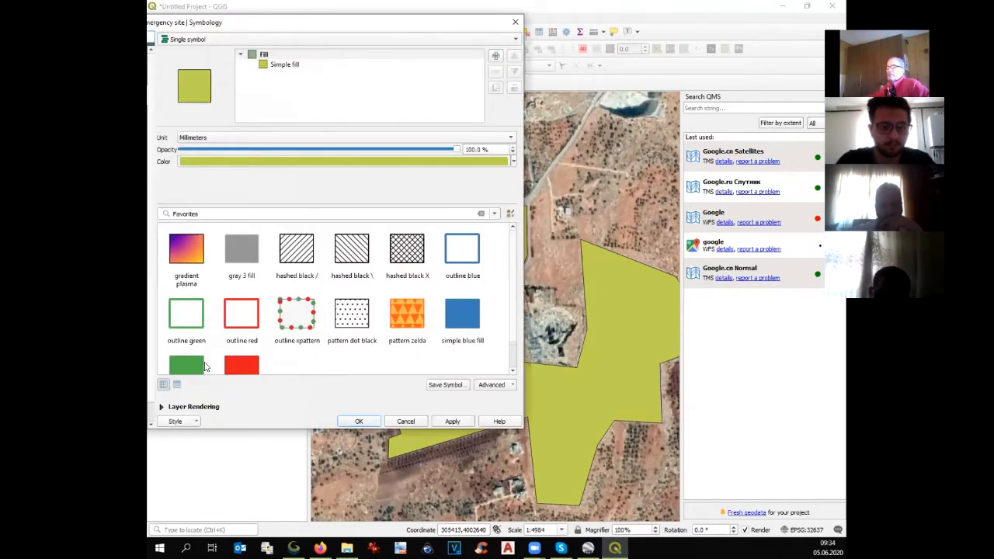
click(462, 252)
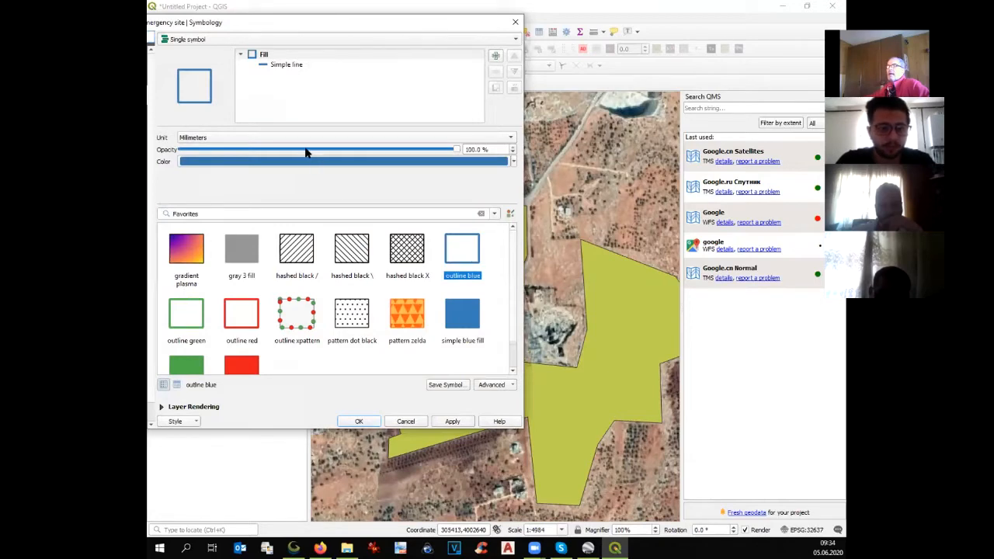
click(243, 315)
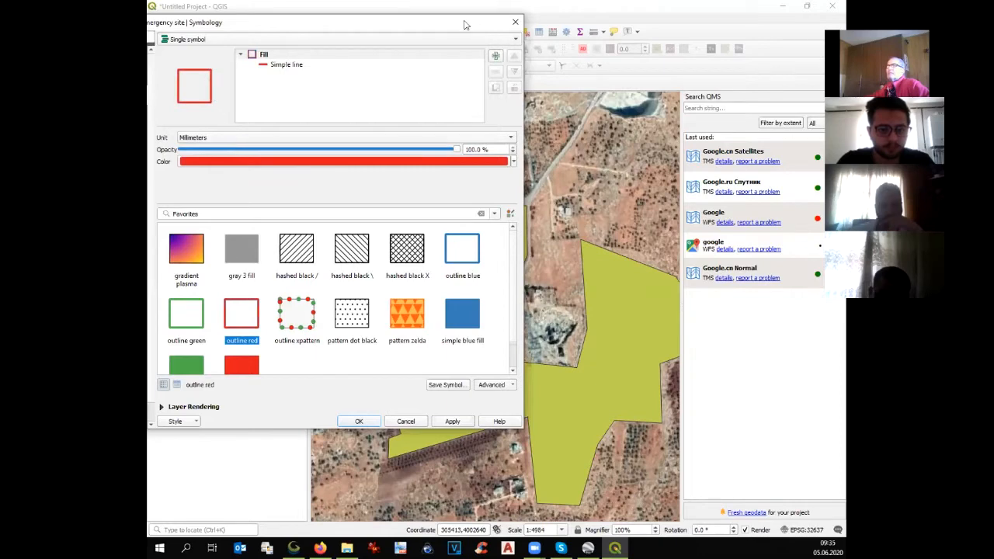
drag(453, 23, 577, 50)
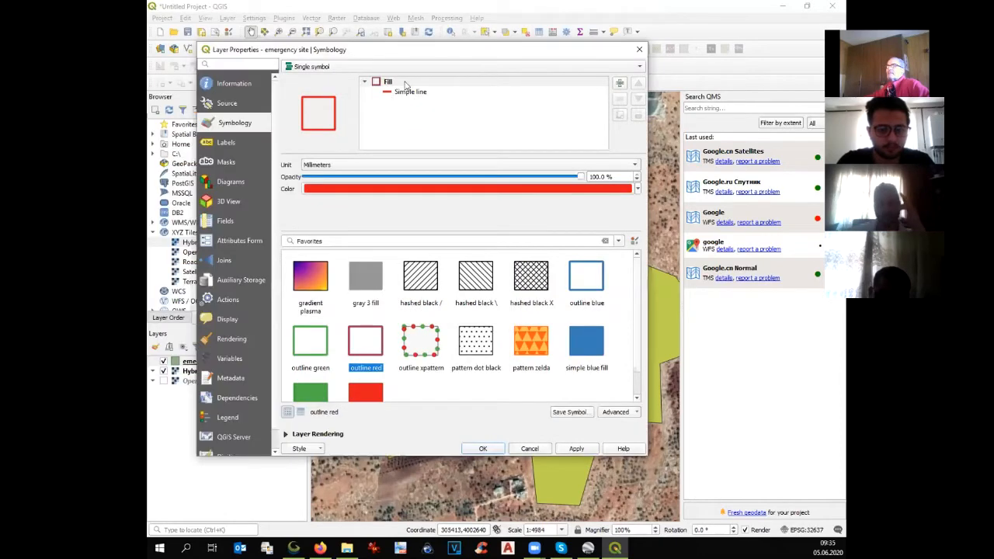
click(396, 93)
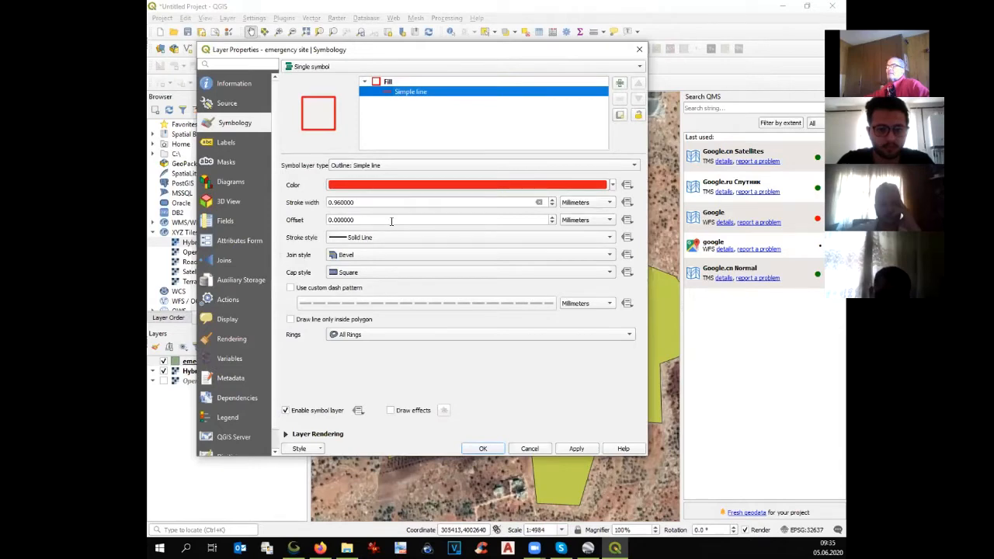
click(496, 450)
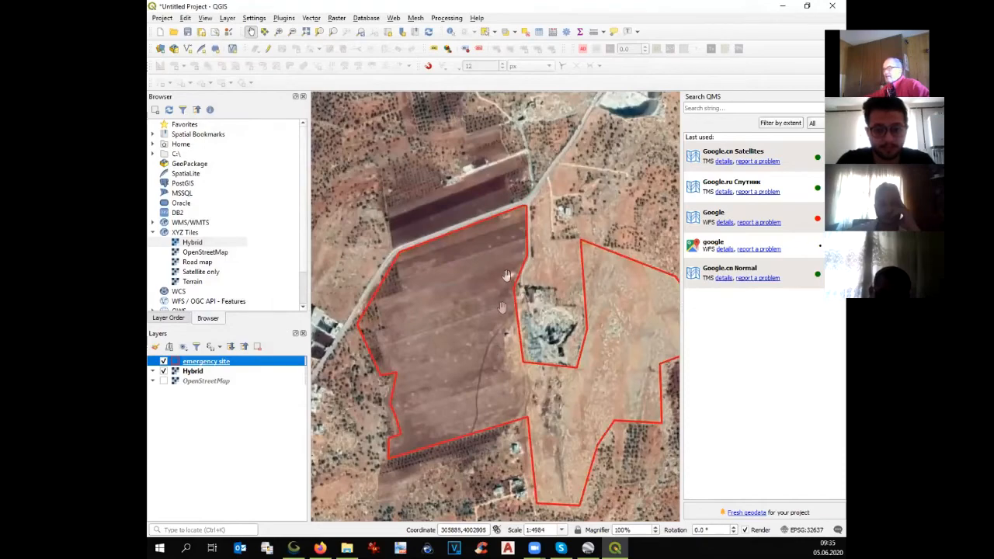
scroll(508, 365, up, 1)
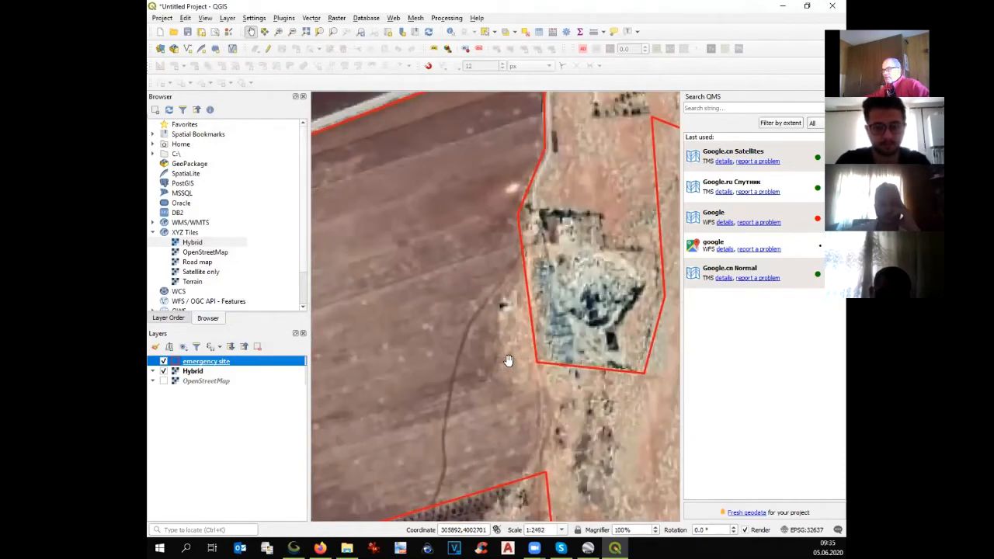
Step: Inspect the emergency site outline and the excluded built-up area between its two parts against the Hybrid imagery
scroll(508, 360, down, 1)
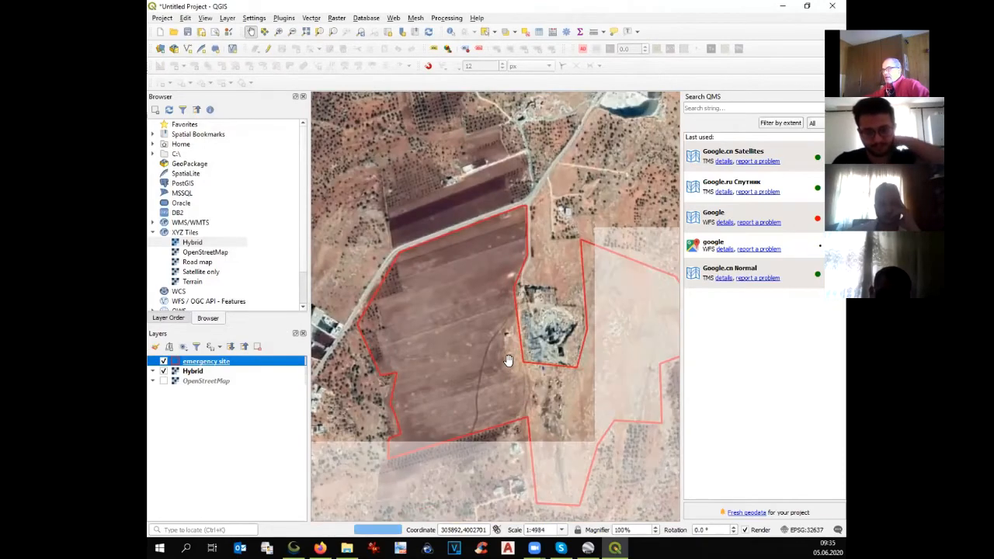
drag(484, 344, 525, 306)
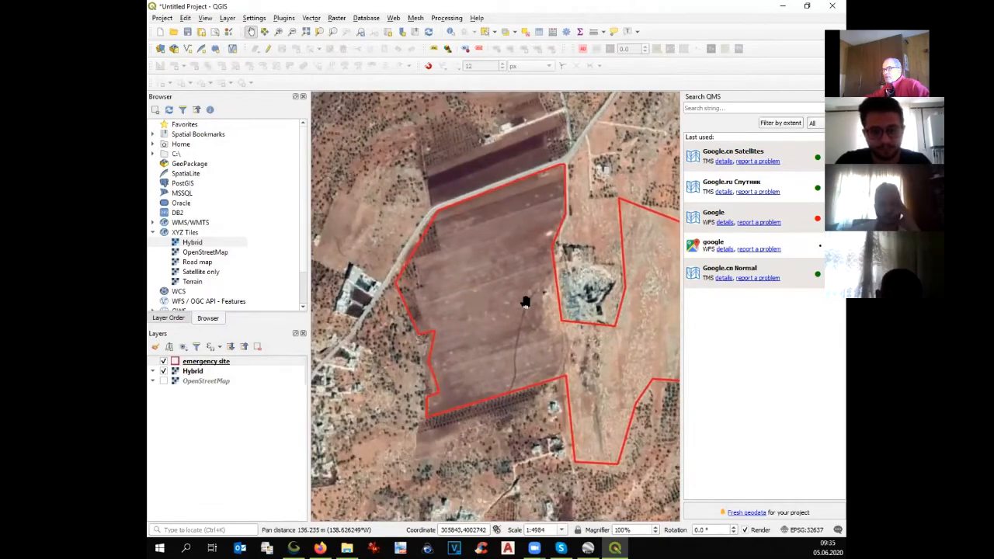
scroll(589, 273, up, 1)
scroll(588, 274, up, 1)
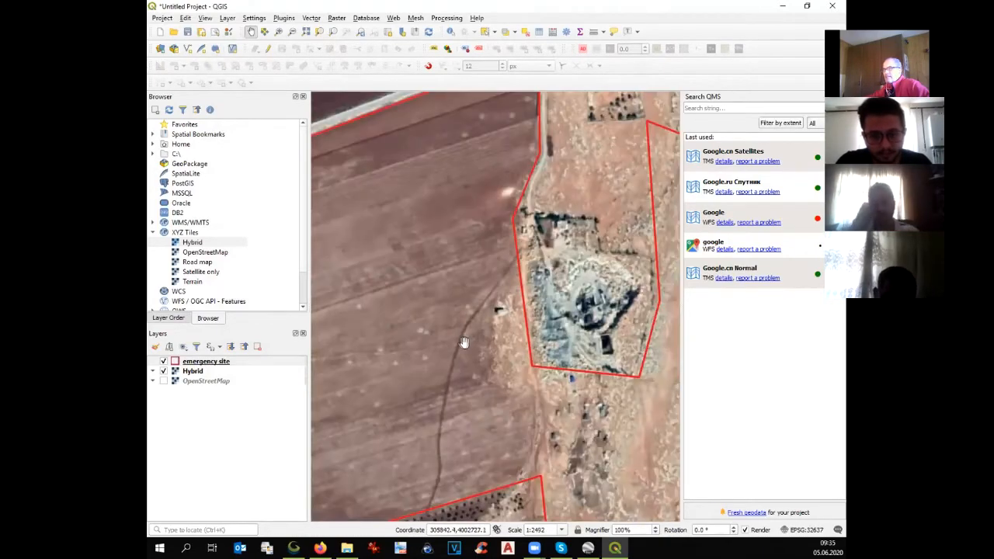
scroll(472, 334, down, 1)
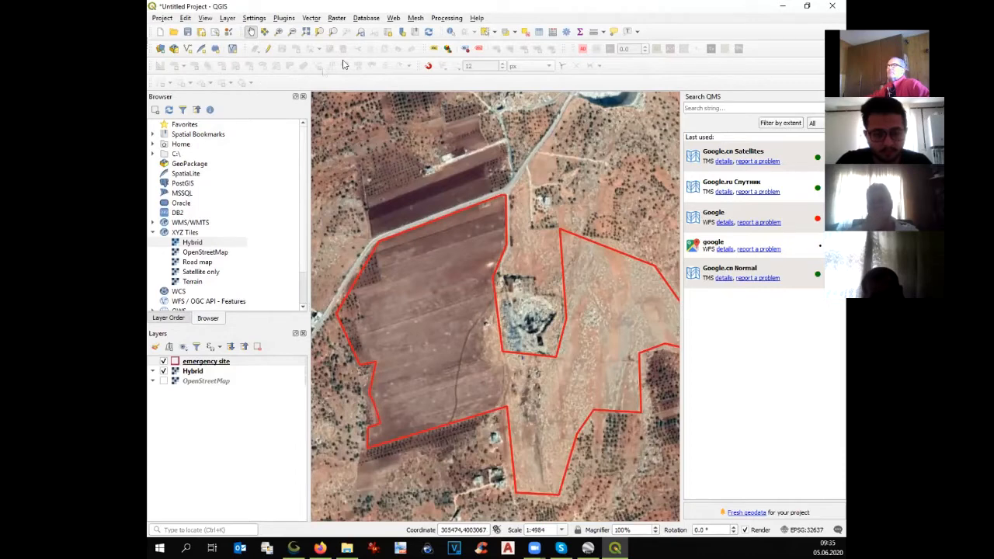
Step: Check the QuickMapServices plugin's details in the plugin manager by searching all plugins for "quick"
click(392, 18)
mouse_move(403, 43)
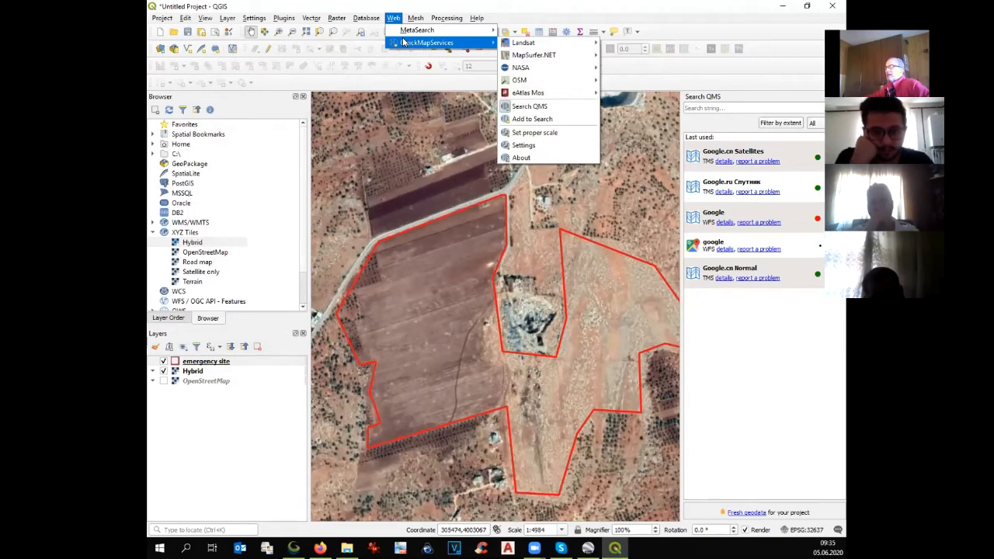
mouse_move(515, 70)
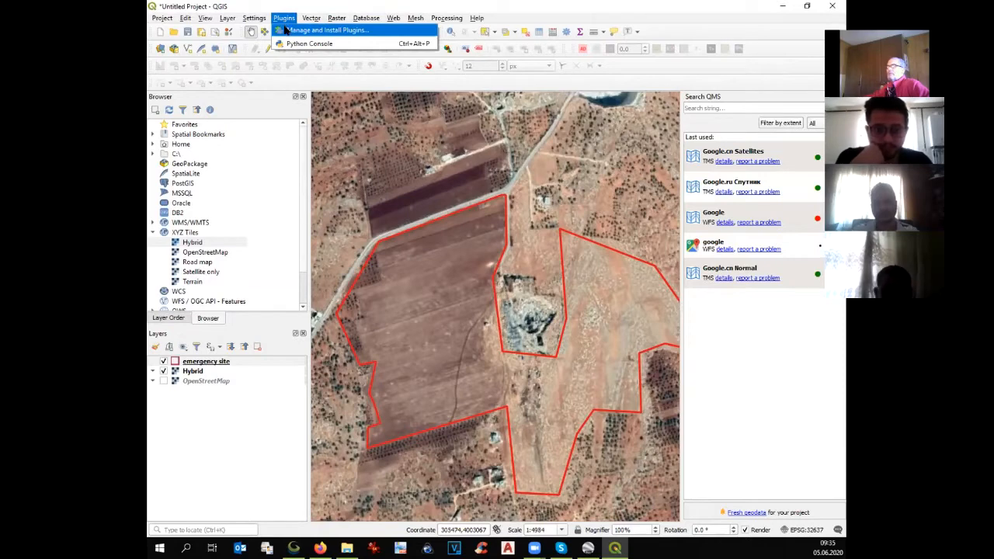
click(287, 30)
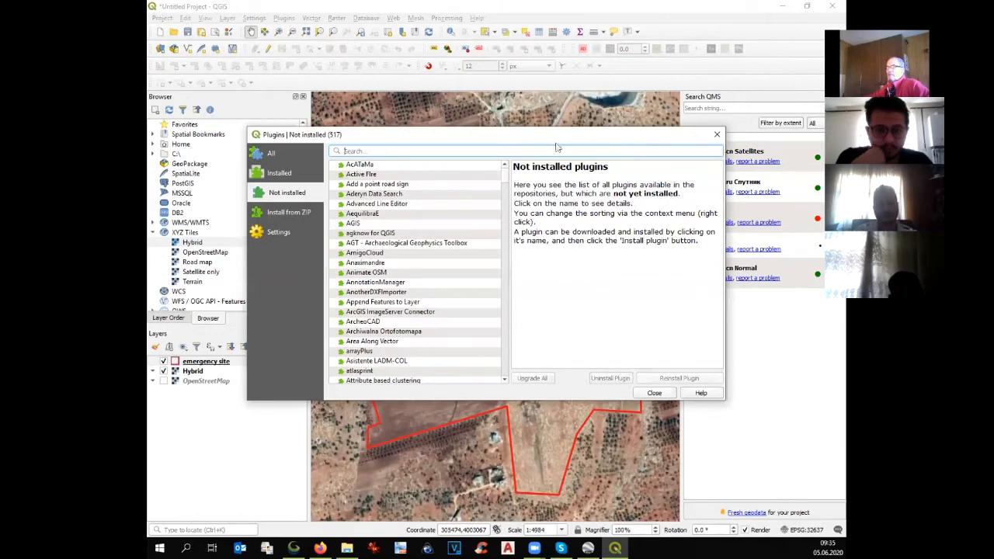
click(287, 175)
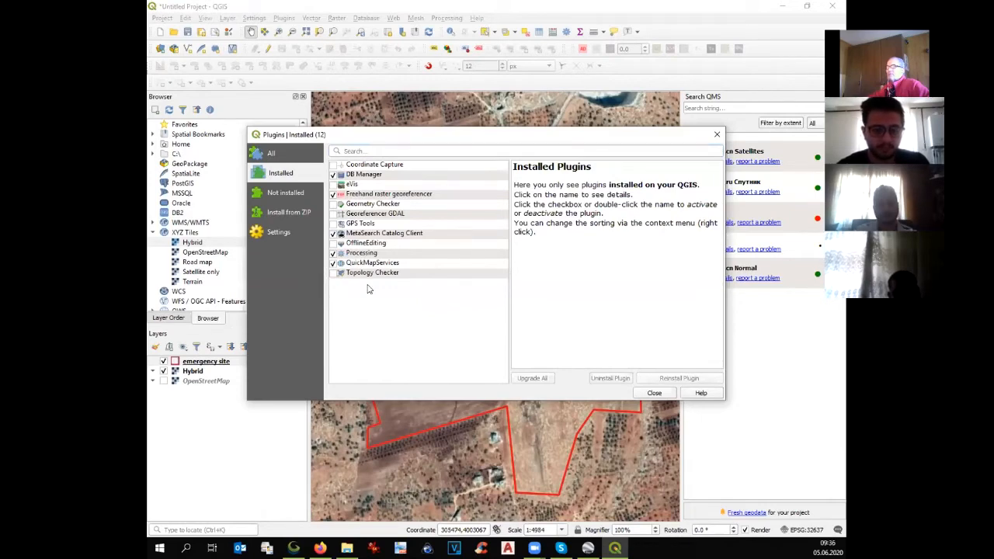
click(282, 153)
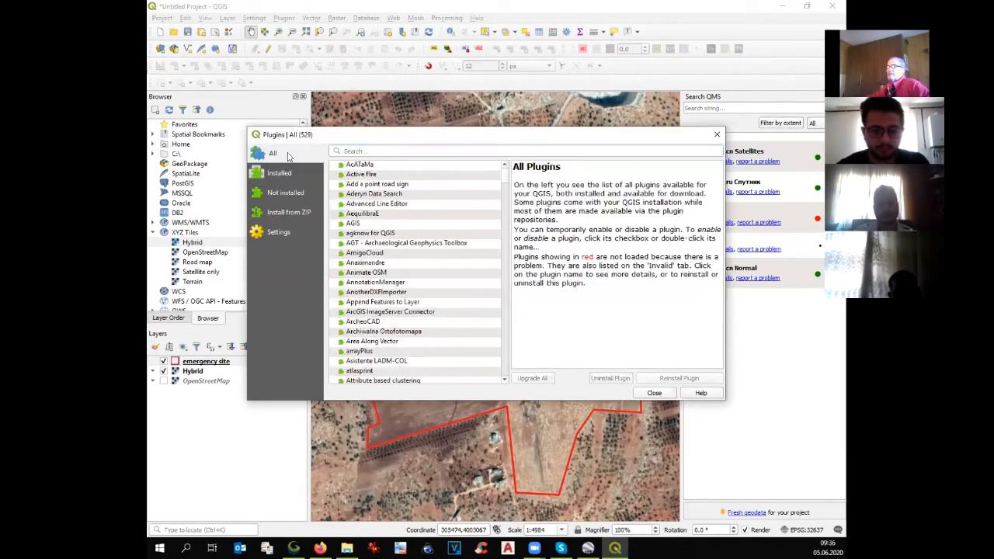
click(354, 151)
text(quick)
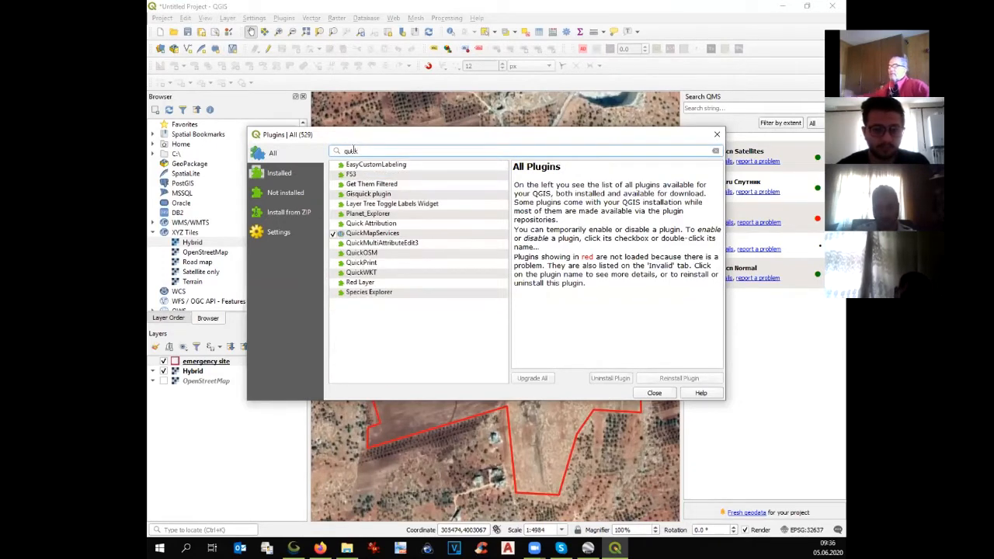
click(364, 234)
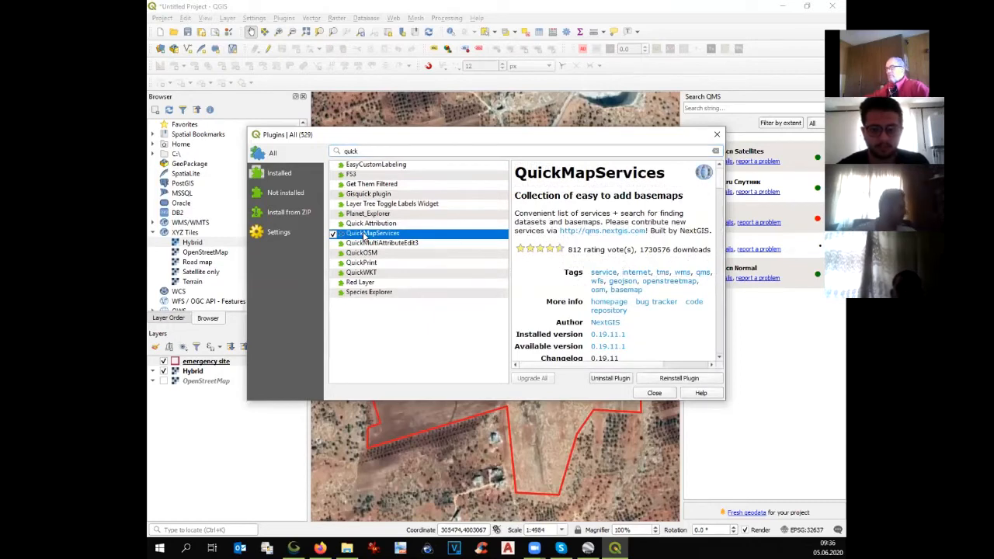
click(655, 393)
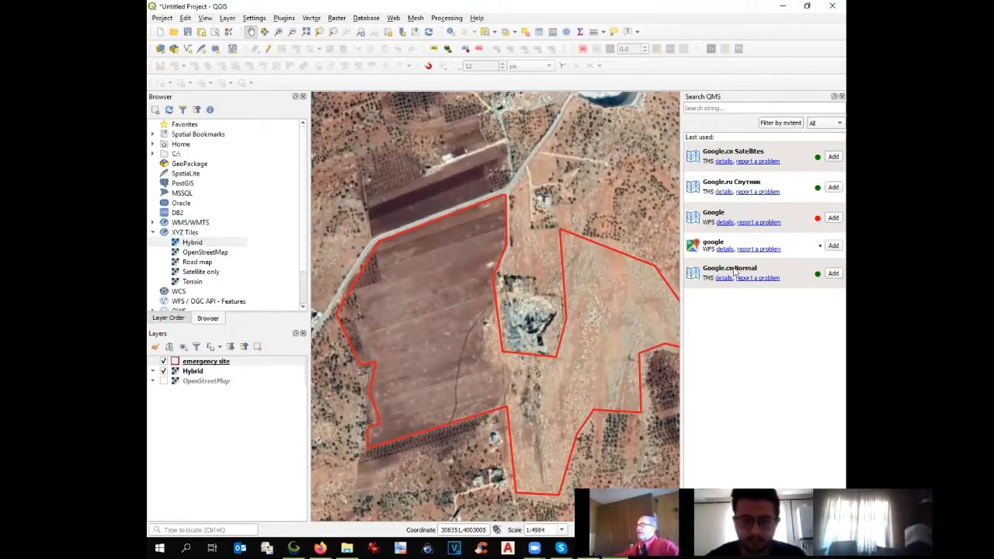
Step: Search QMS for "bing" and add the Bing Aerial and Bing Satellite (doesn't work) base maps, keeping the Bing Aerial layers hidden
click(704, 109)
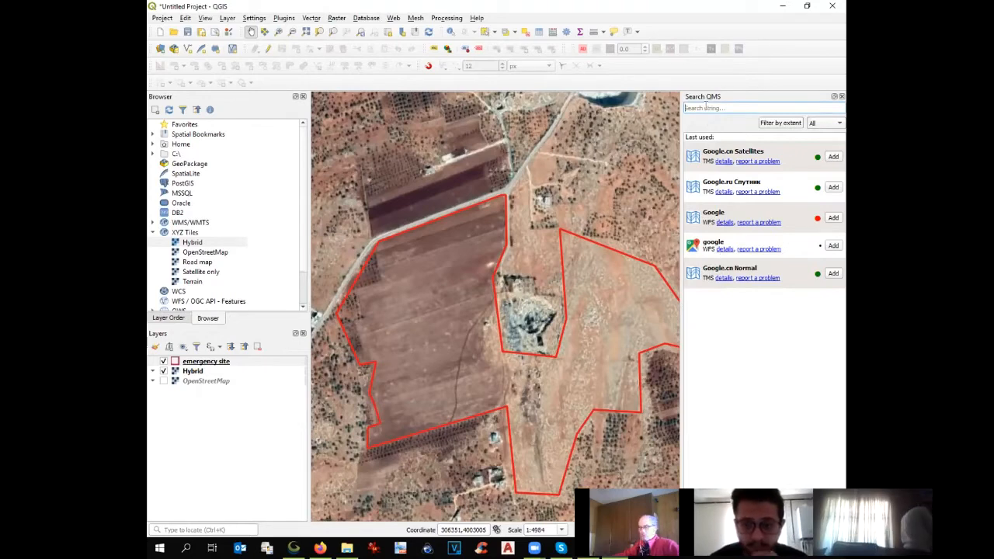
text(bing)
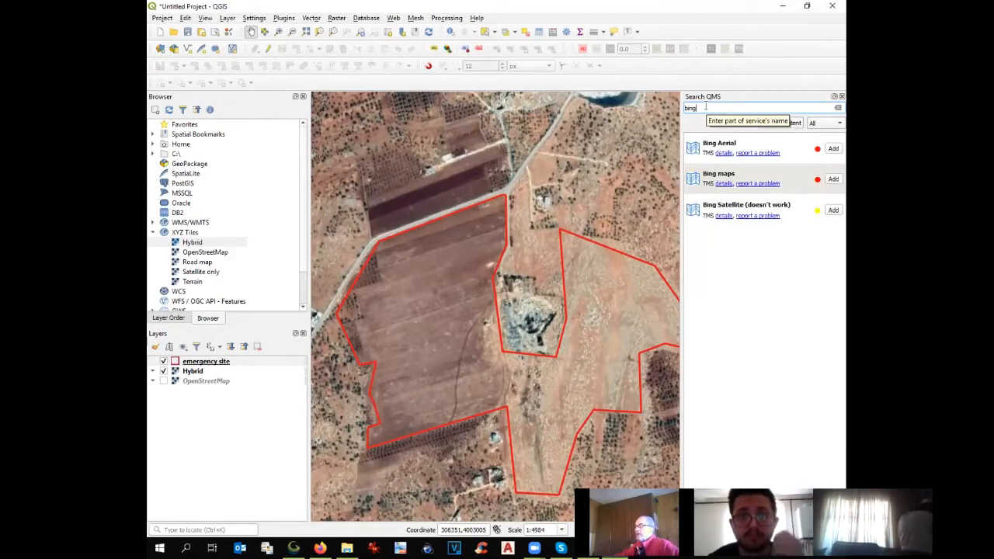
double_click(720, 145)
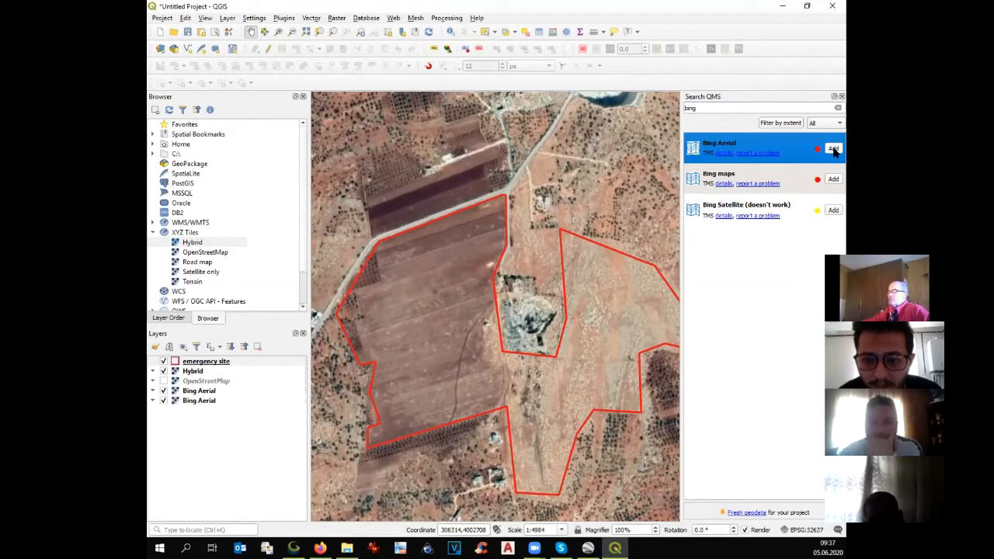
click(834, 210)
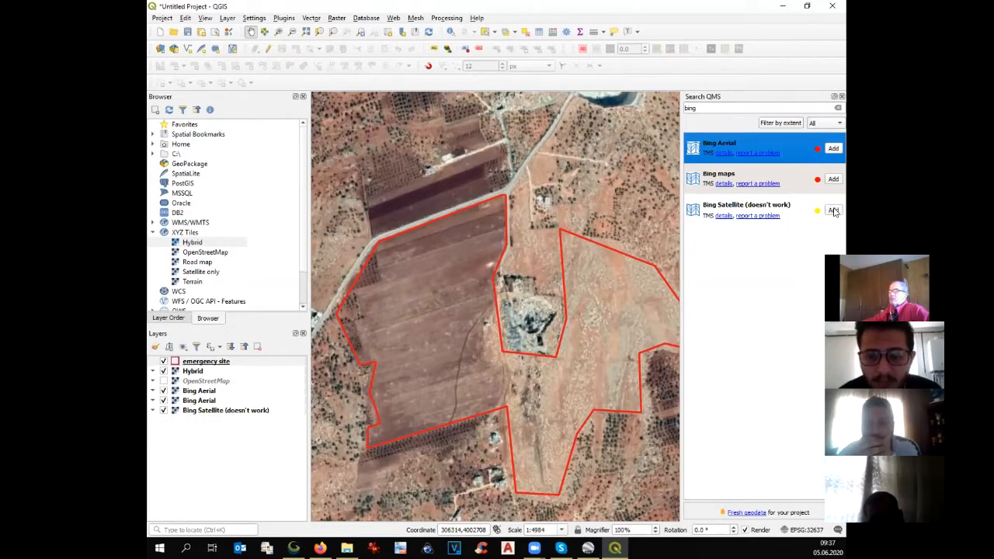
click(164, 400)
click(164, 391)
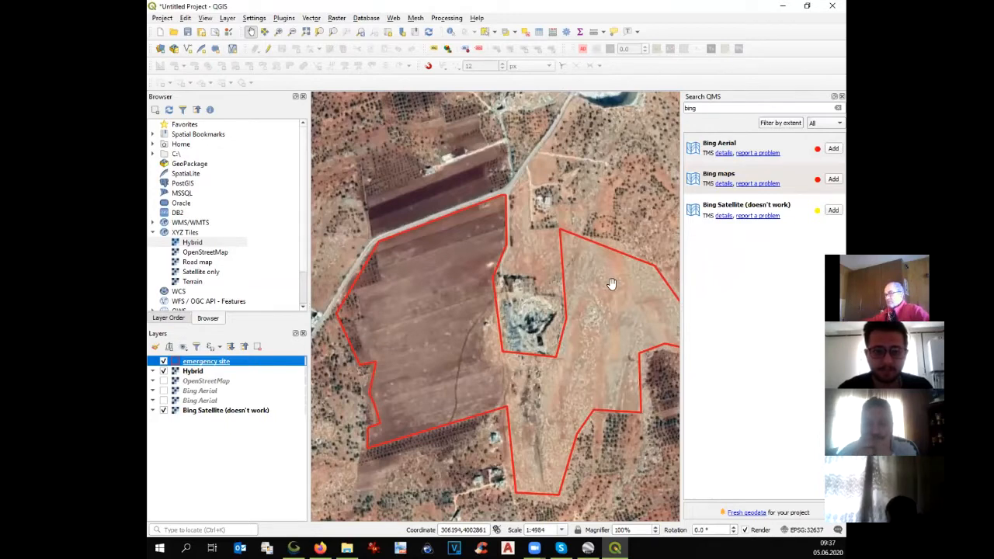
Step: Search QMS for "google" and add the Google.cn Normal base map, hiding the Bing Satellite and Hybrid layers to view the site on it
double_click(702, 109)
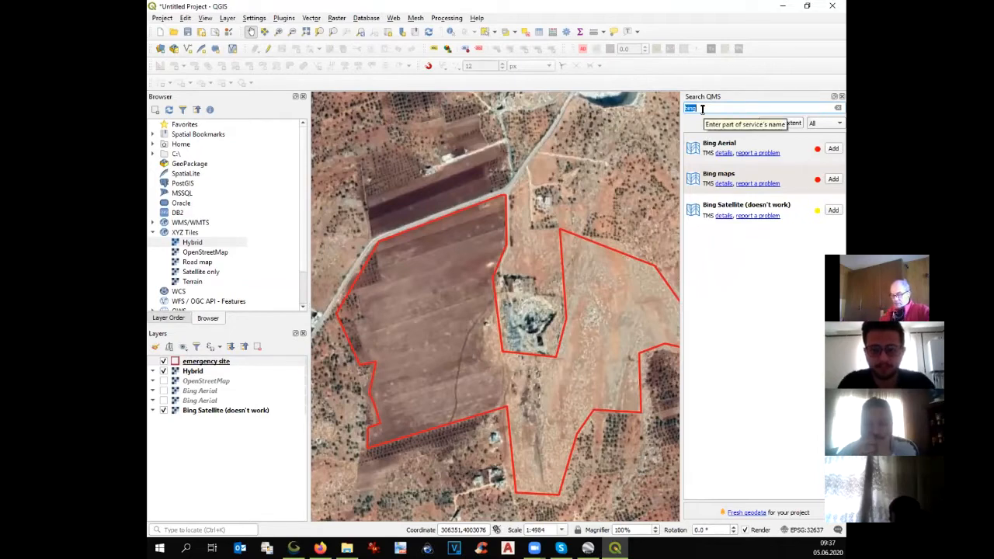
text(google)
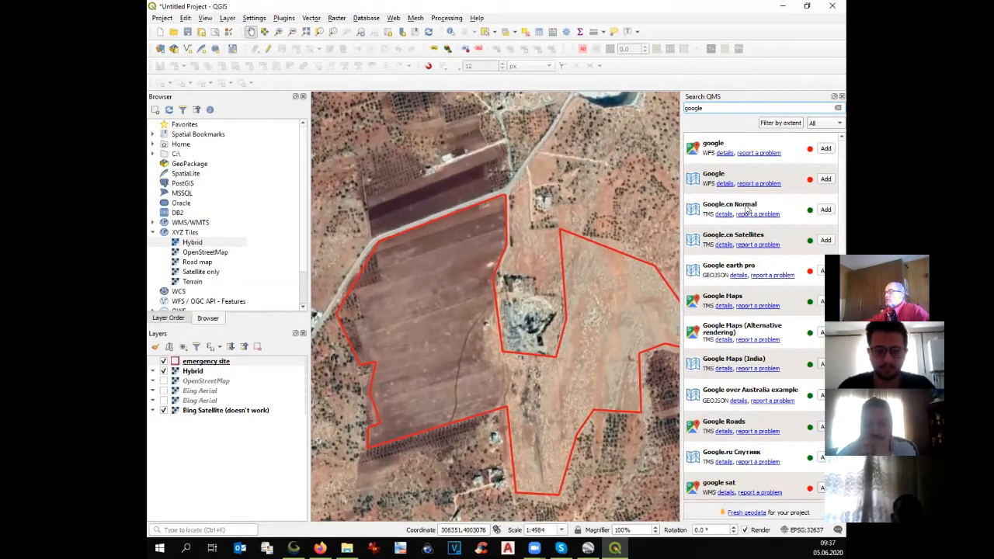
click(825, 209)
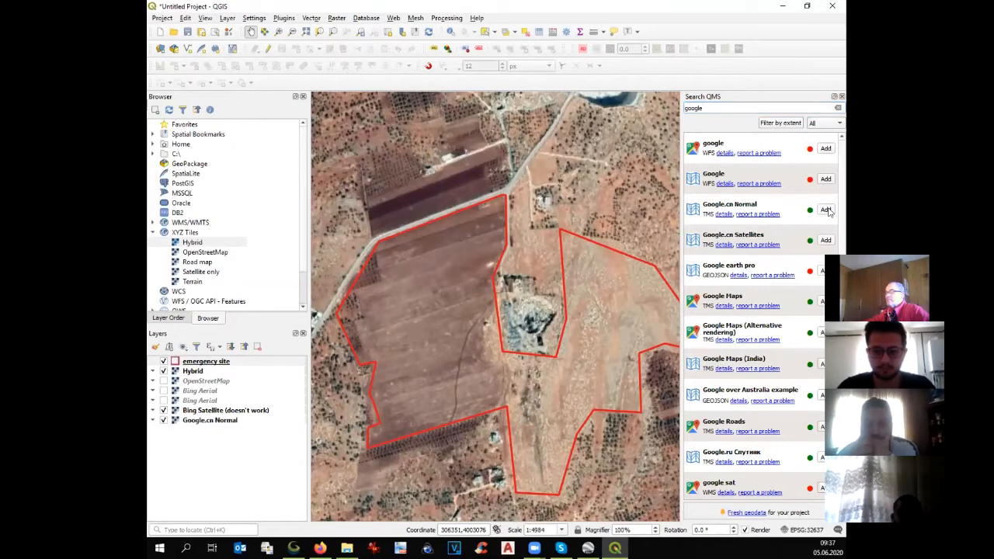
click(163, 410)
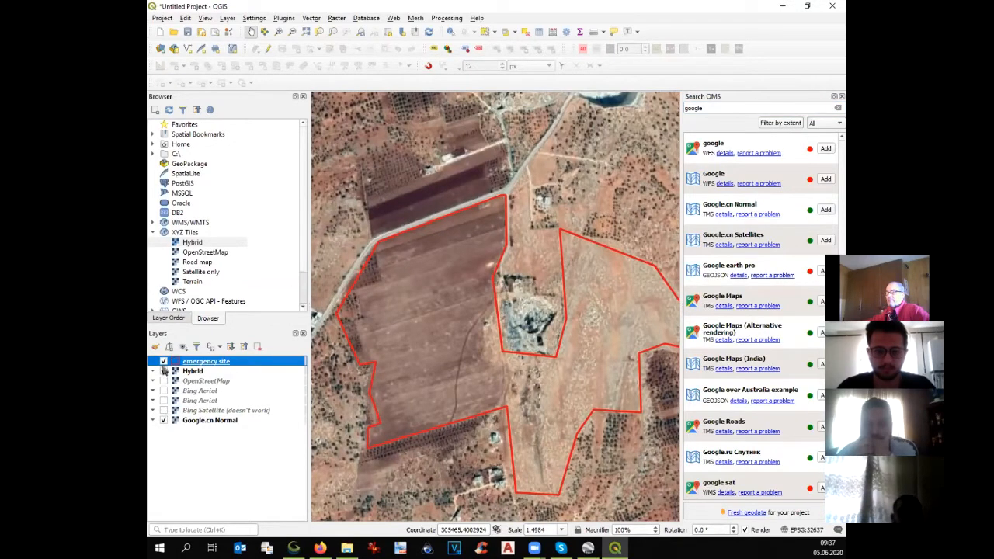
click(163, 371)
scroll(591, 274, down, 2)
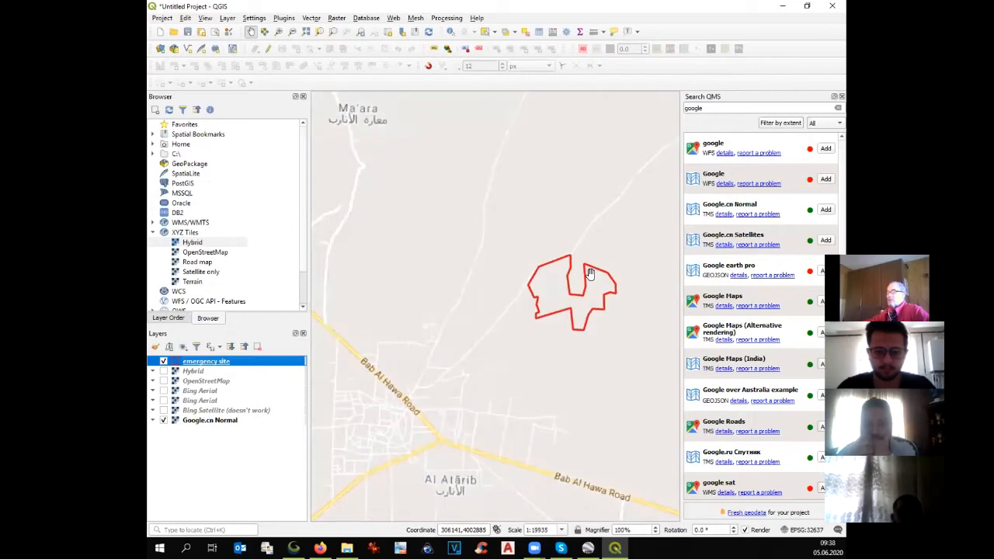
scroll(590, 274, up, 1)
scroll(591, 273, down, 2)
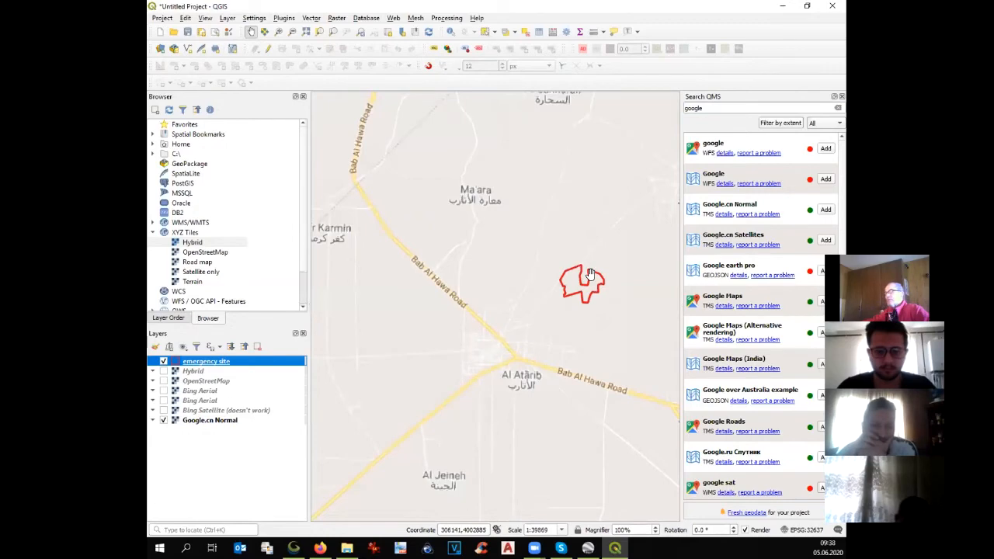
scroll(590, 273, down, 1)
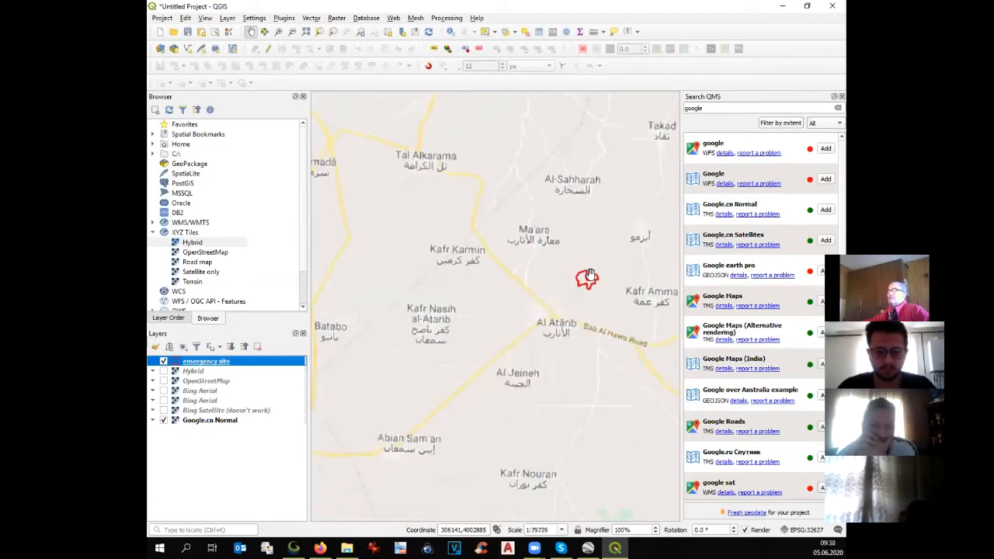
drag(590, 274, 506, 254)
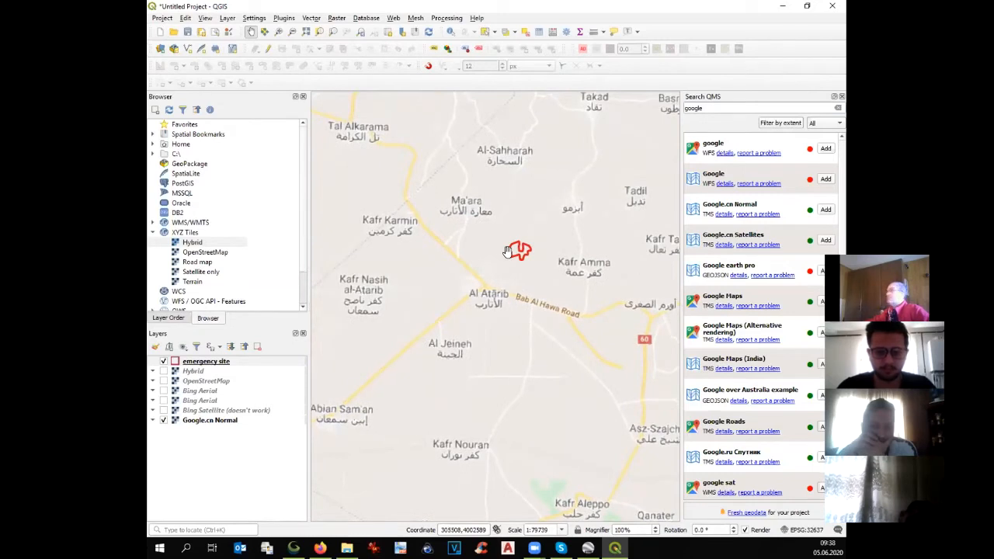
Step: Create an empty print layout titled "site" through the Layout Manager
click(216, 35)
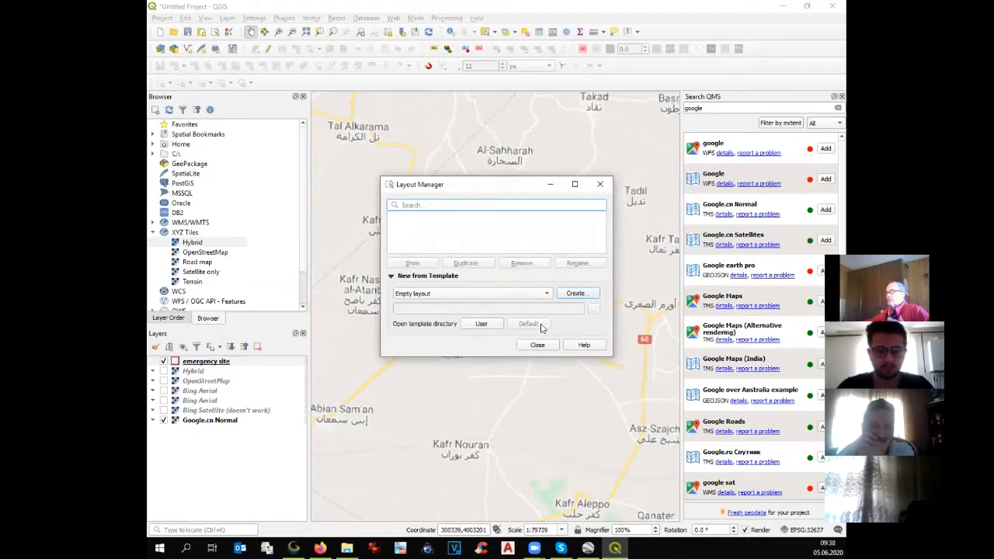
click(574, 293)
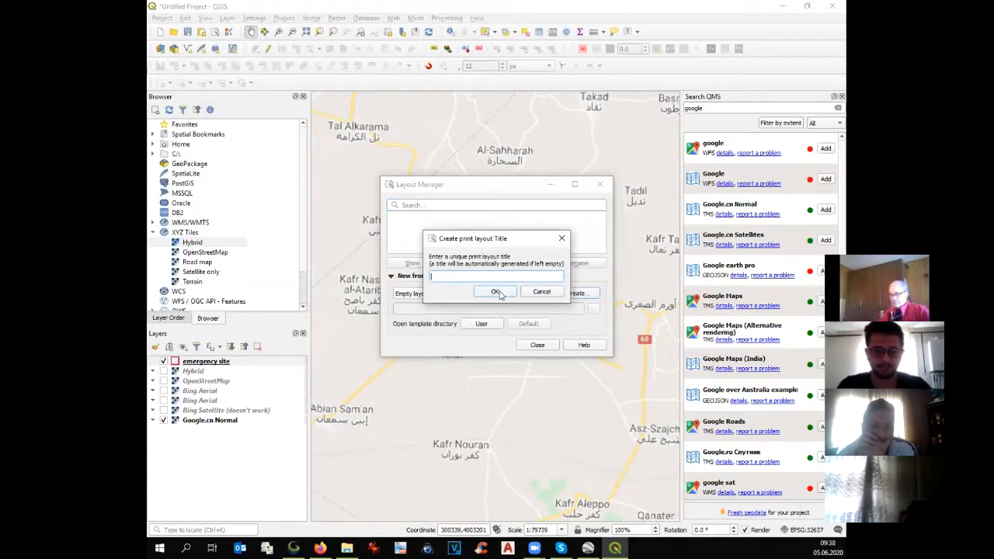
text(site)
click(495, 292)
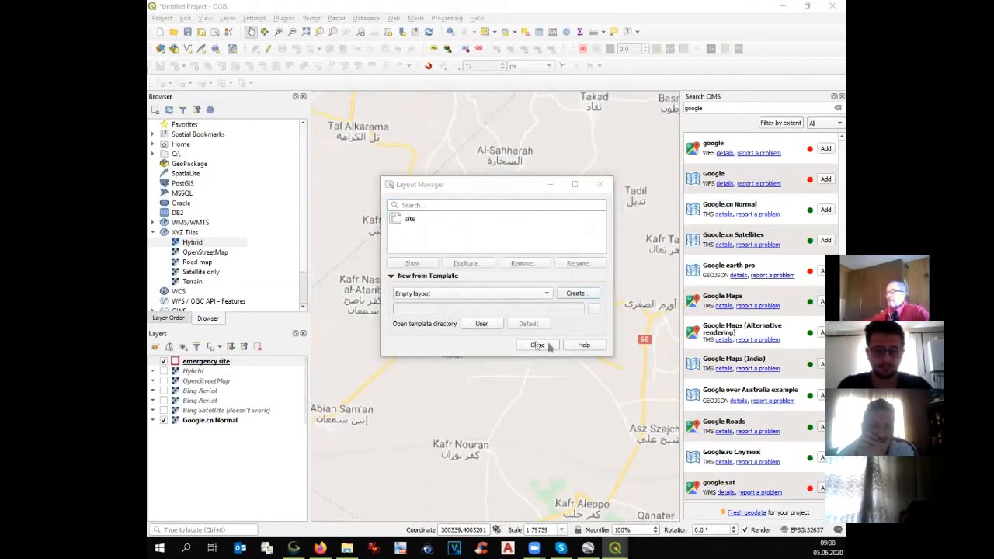
click(576, 294)
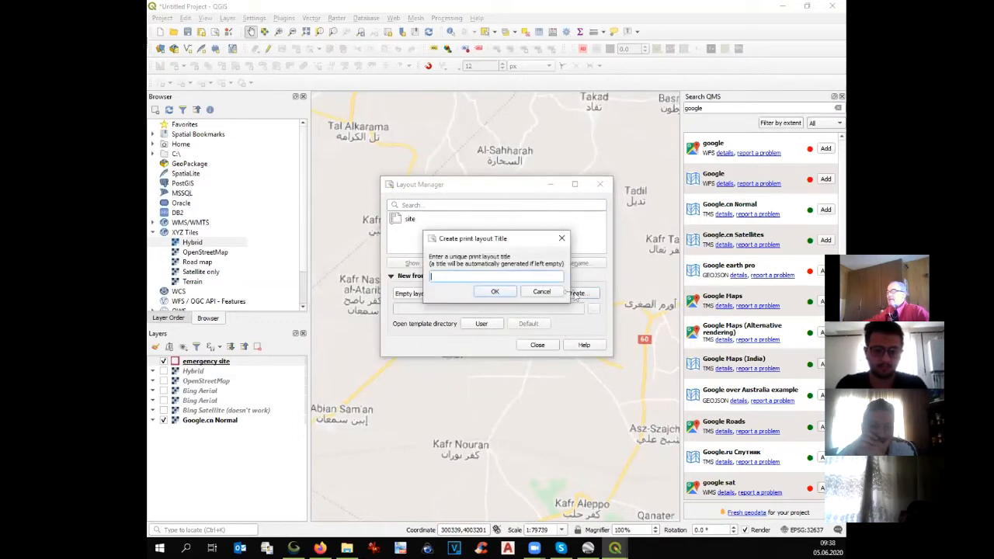
click(535, 294)
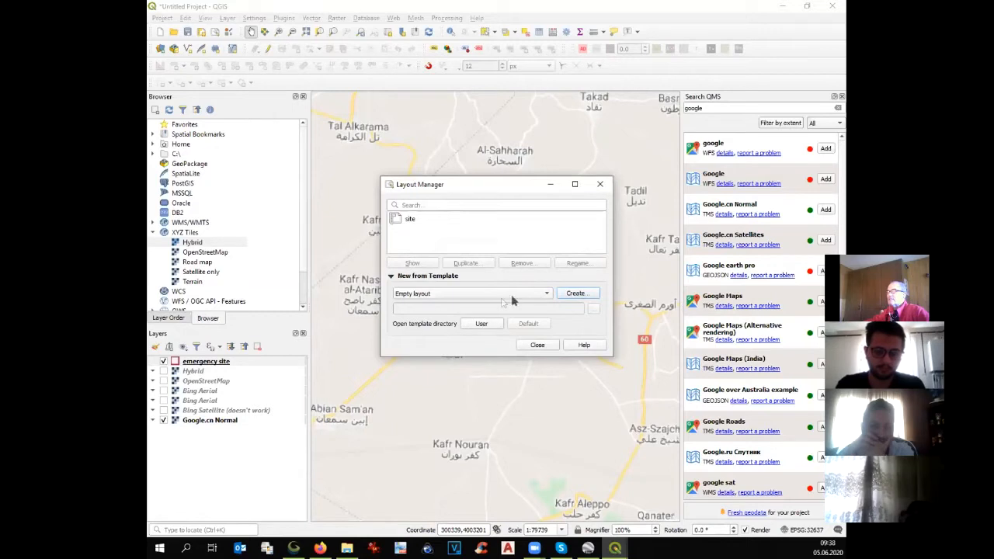
click(575, 294)
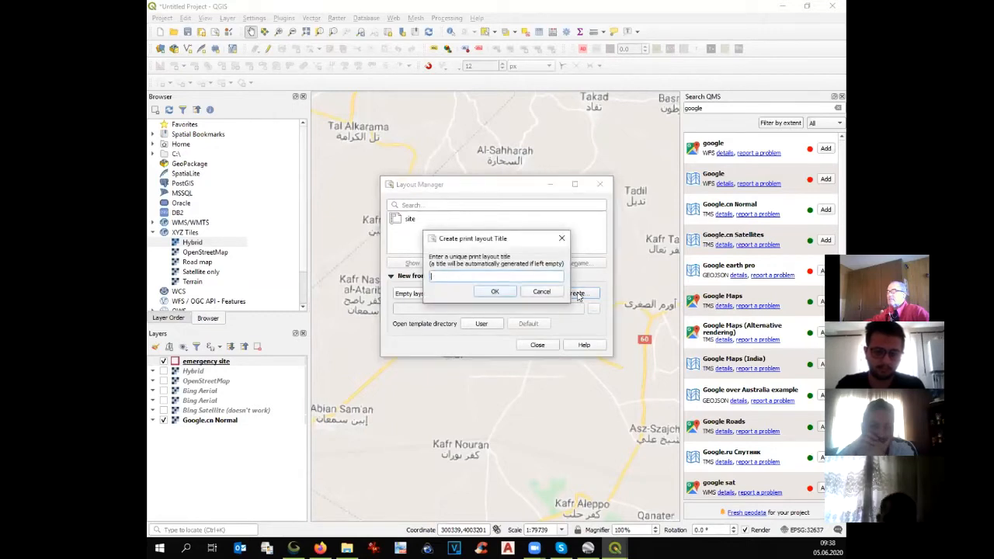
text(site)
click(495, 292)
click(496, 299)
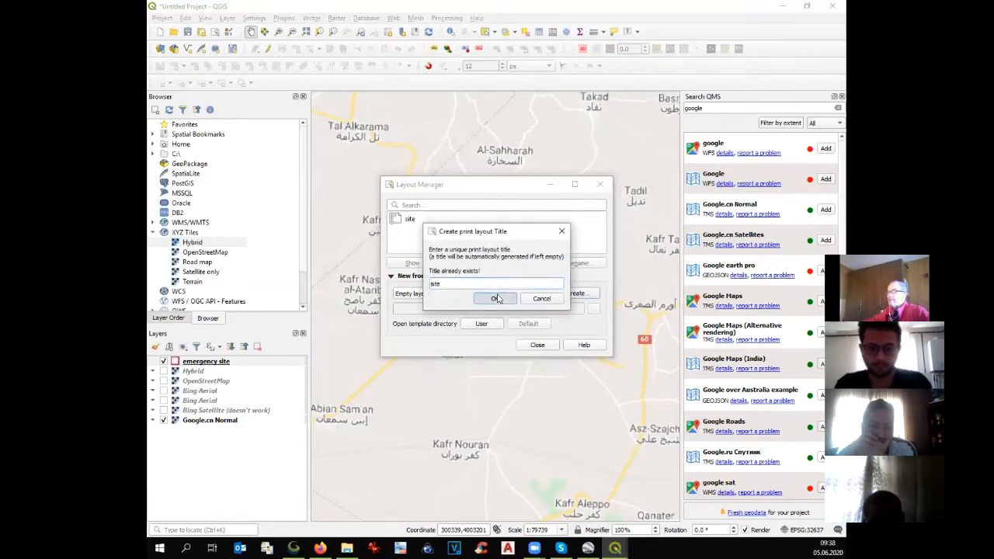
click(540, 298)
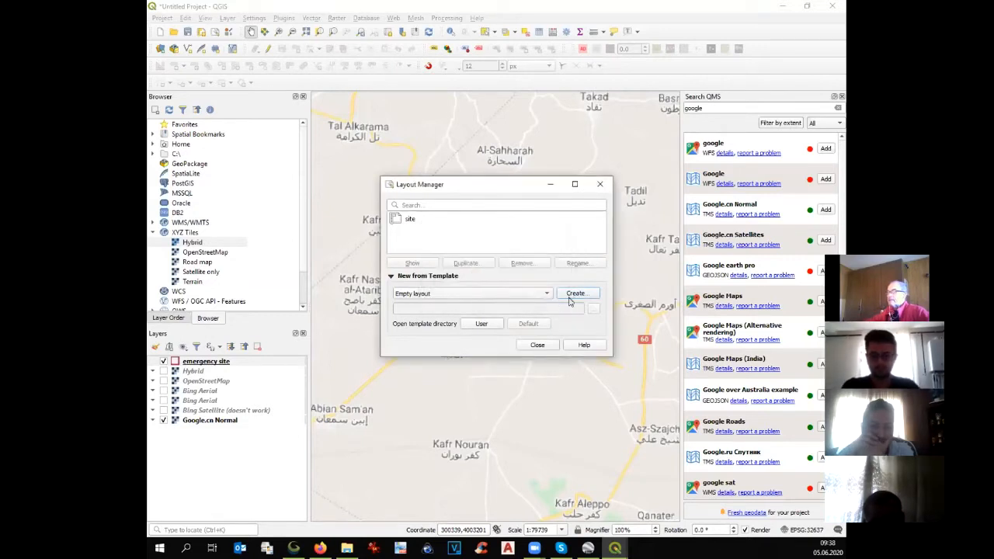
click(538, 345)
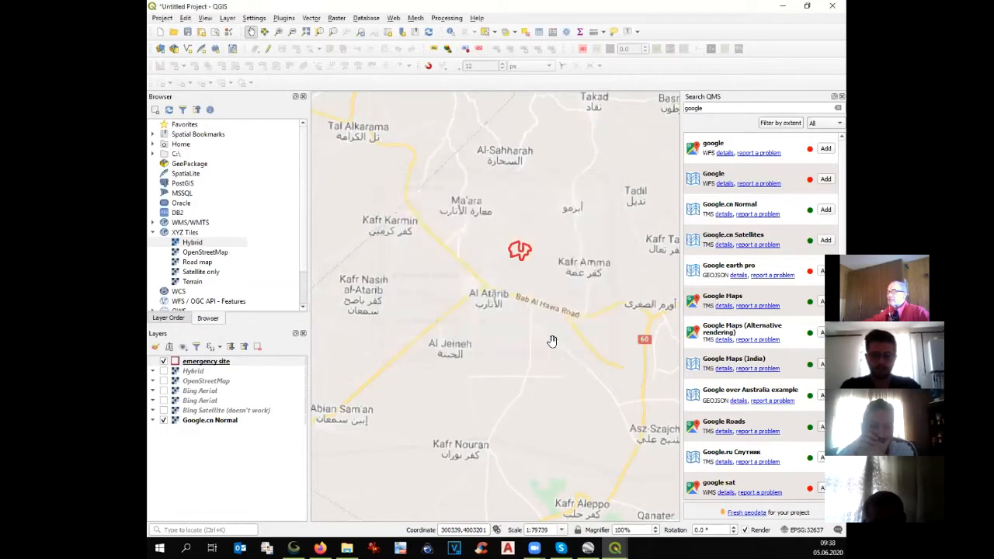
Step: Create another print layout, trying the title "site" and settling on the unique title "site3"
click(202, 33)
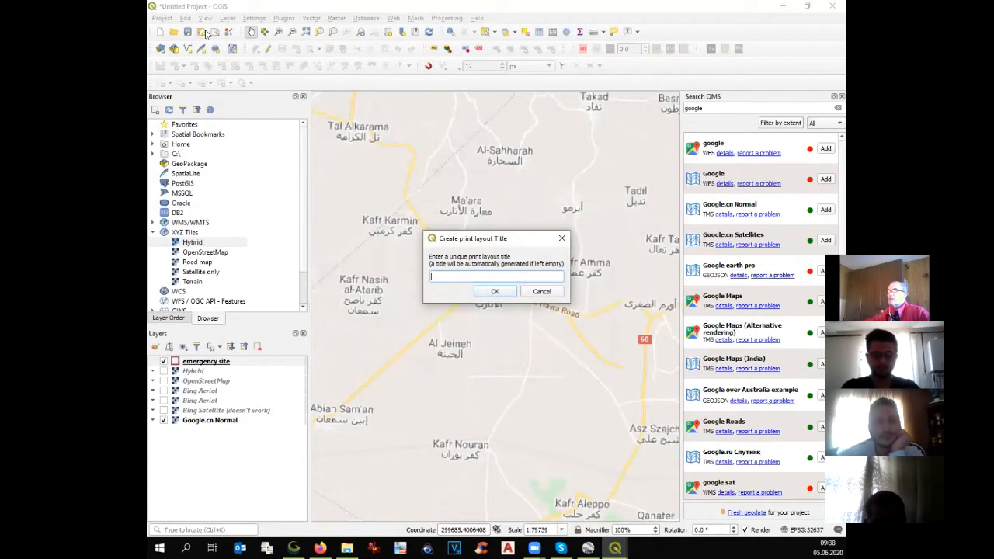
text(site)
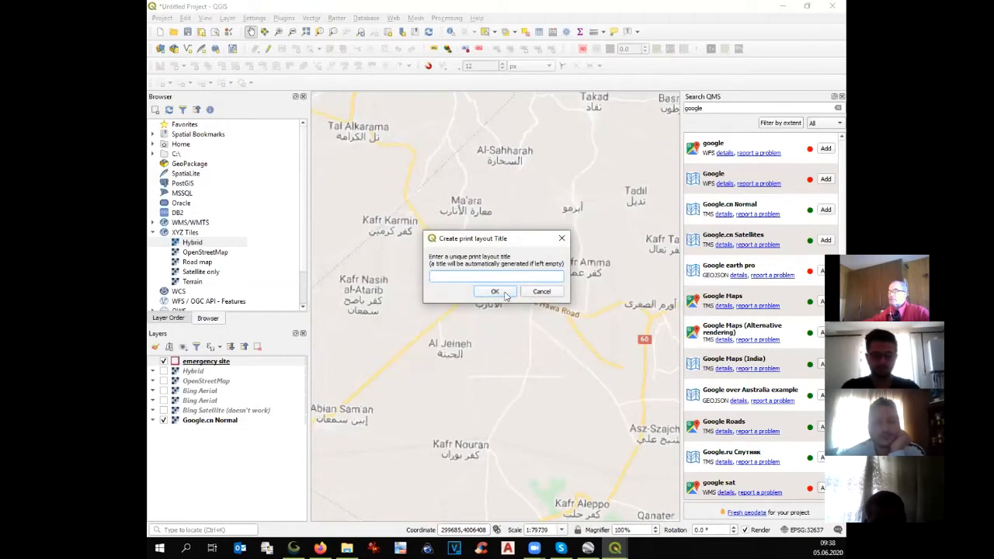
click(495, 292)
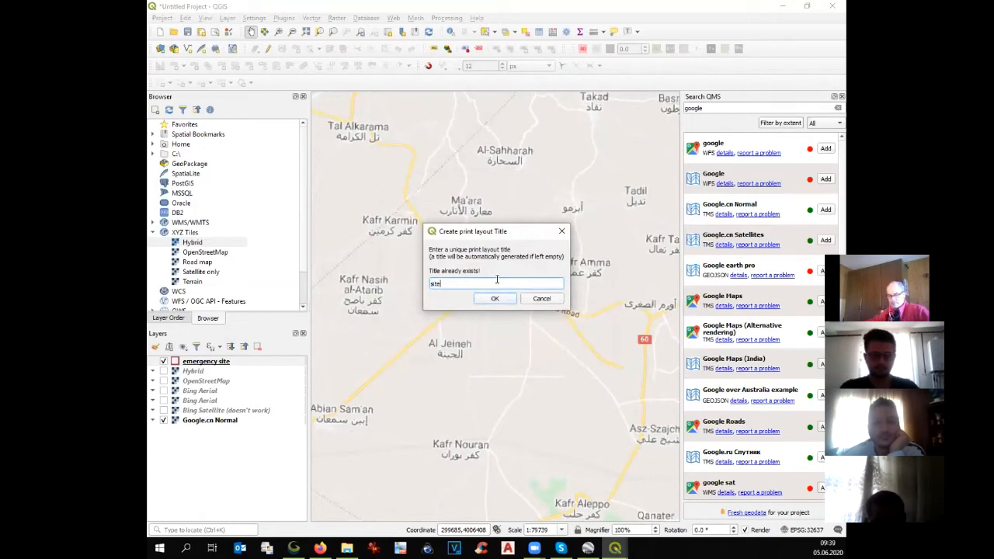
click(493, 297)
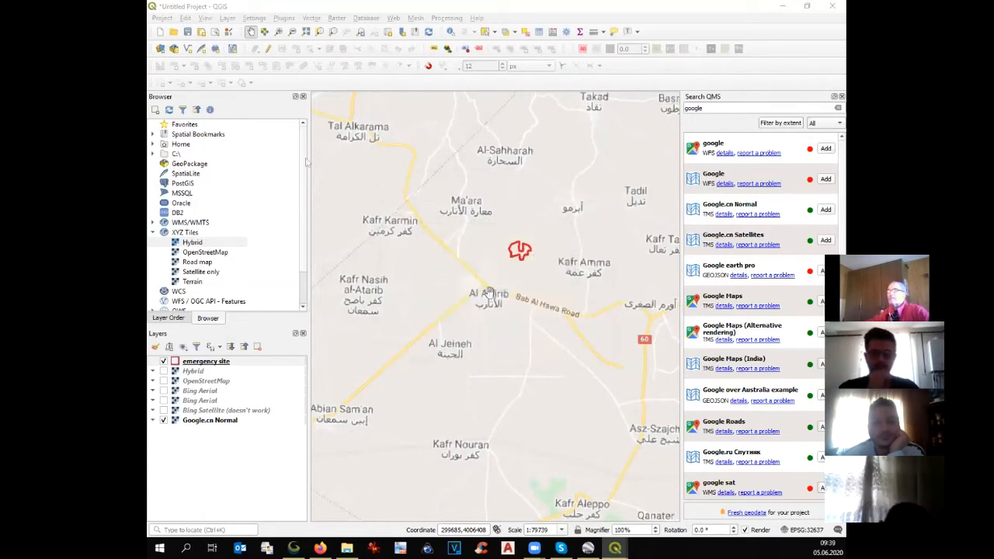
Step: Open the existing "site" print layout from the Layout Manager
click(215, 32)
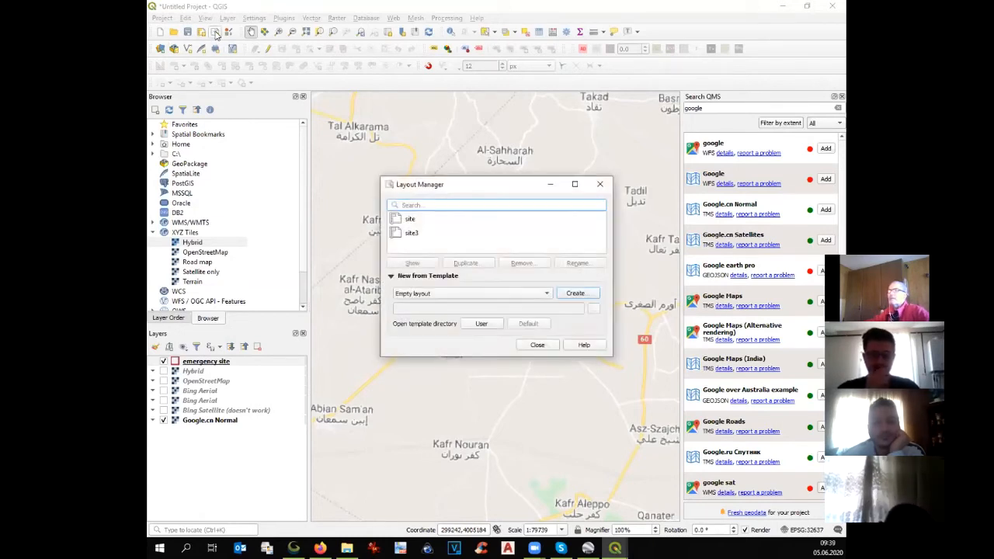
click(408, 221)
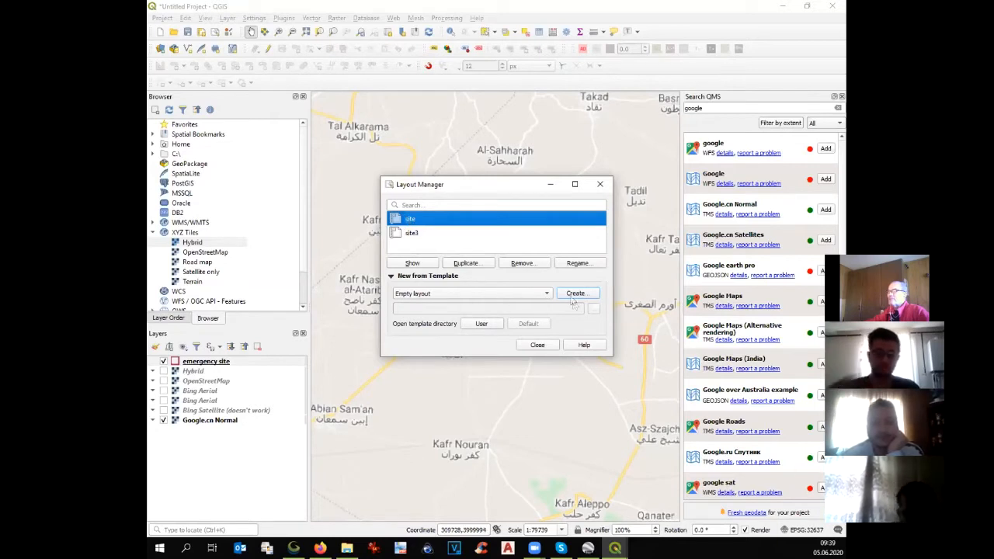
double_click(446, 223)
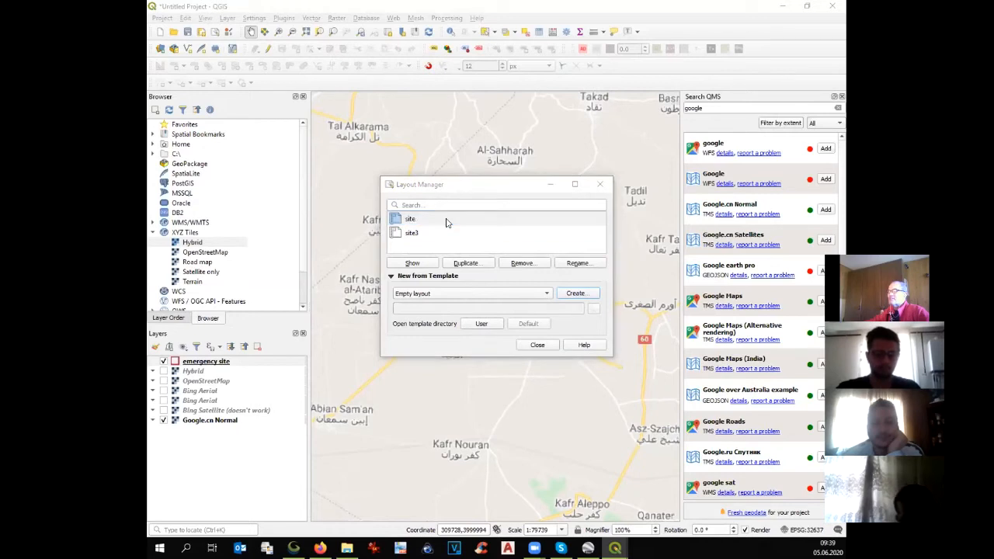
click(576, 293)
click(550, 293)
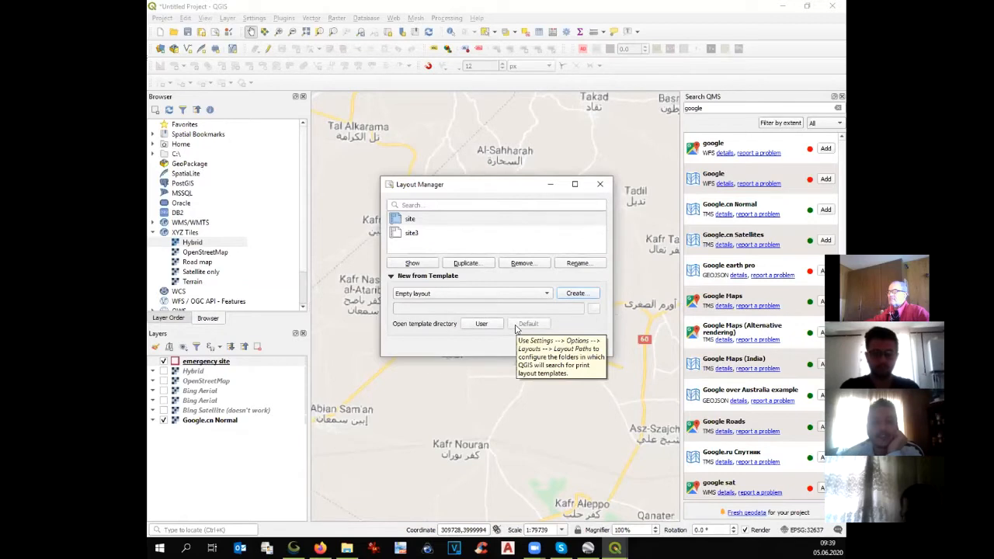
click(413, 265)
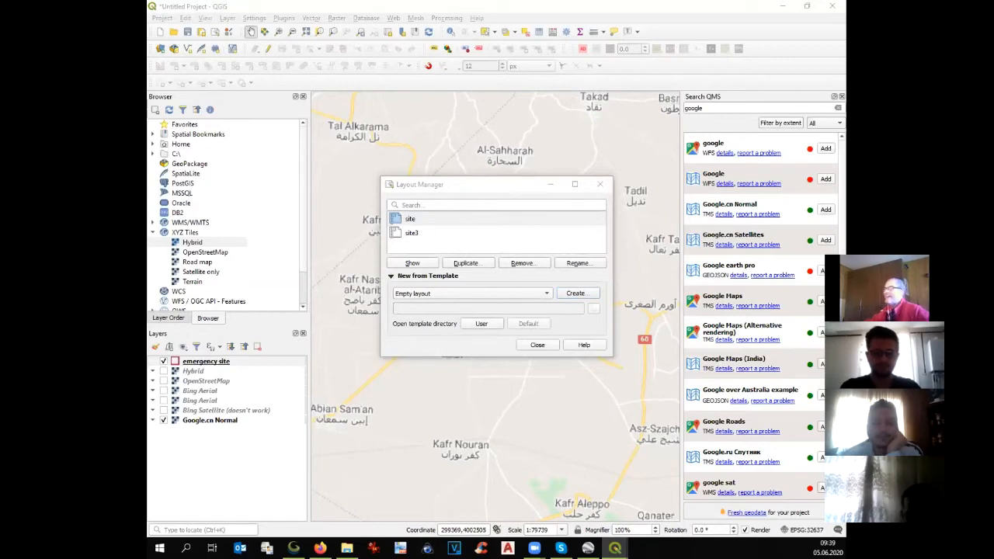
click(741, 79)
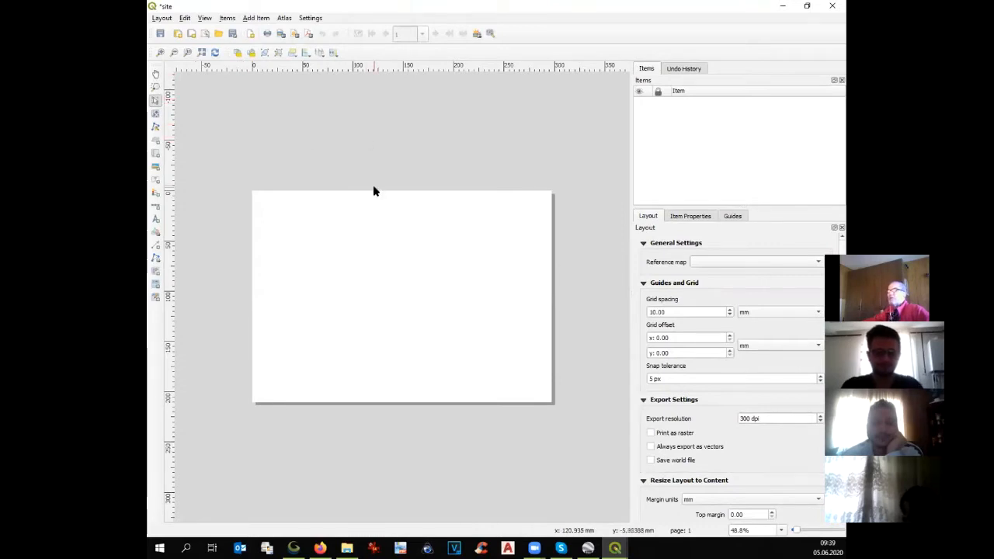
Step: Add a map item covering the whole layout page
click(155, 153)
drag(249, 188, 547, 398)
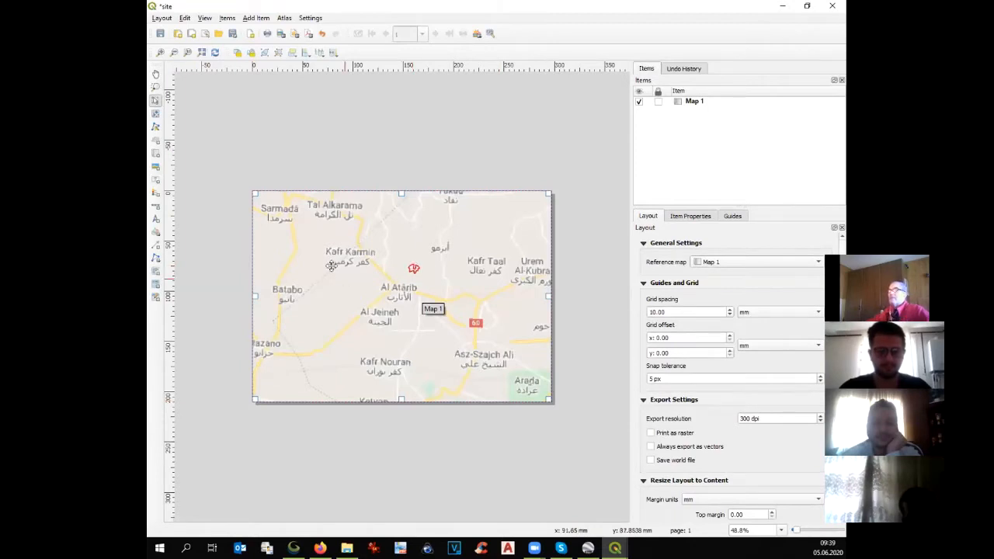
click(156, 99)
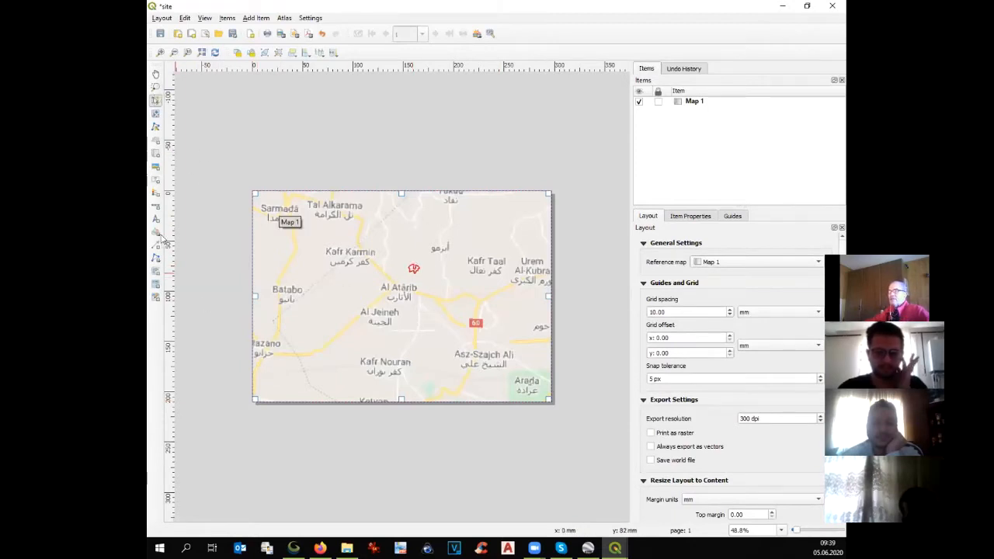
Step: Add a scale bar for Map 1 near the lower-left corner of the map
click(155, 205)
drag(291, 373, 366, 391)
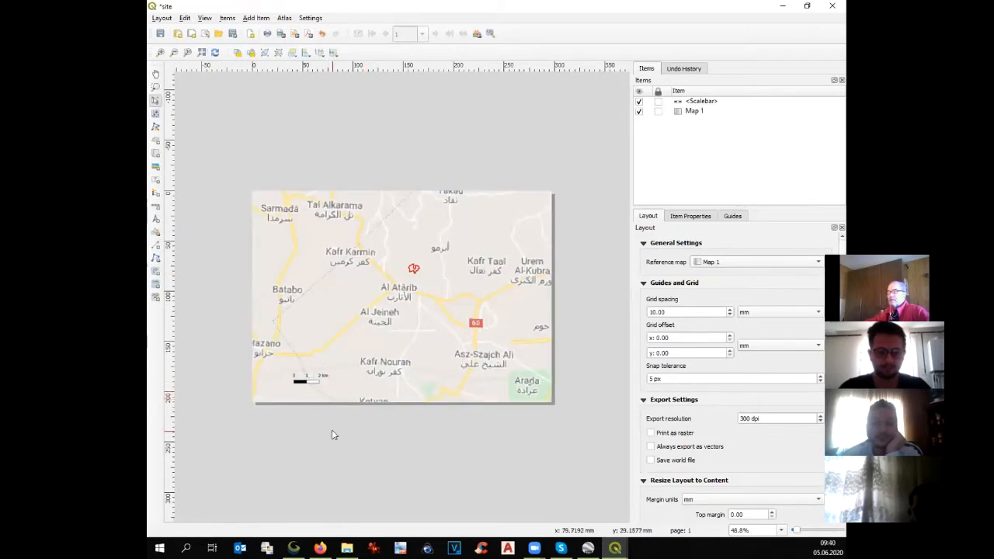
scroll(332, 432, up, 1)
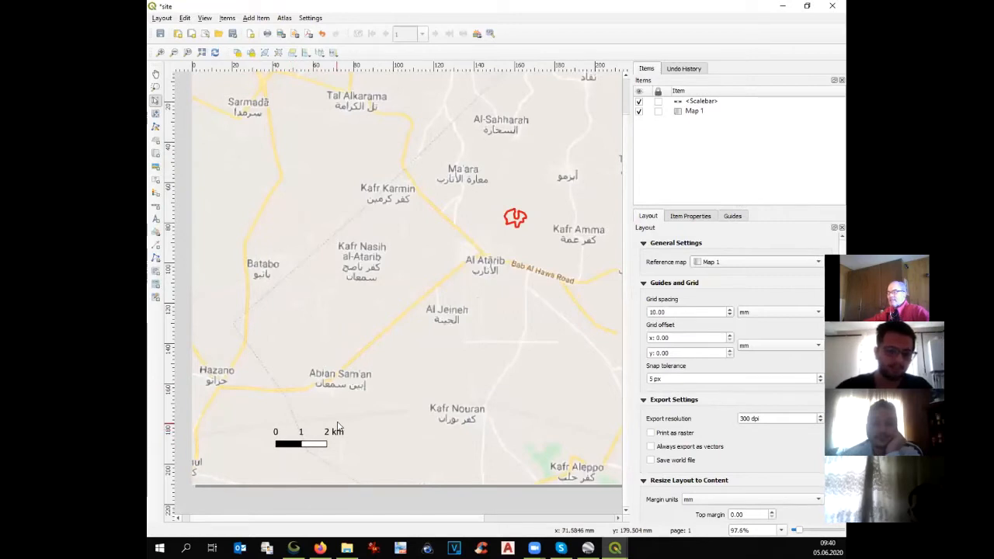
scroll(338, 426, down, 1)
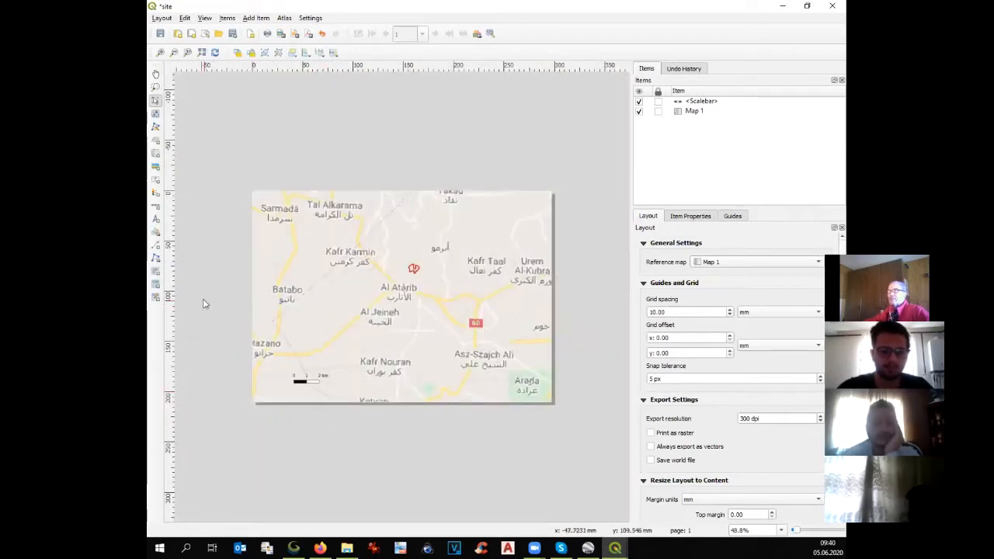
Step: Add a legend over the lower-left part of the map and select it in the layout
click(156, 194)
drag(279, 278, 321, 331)
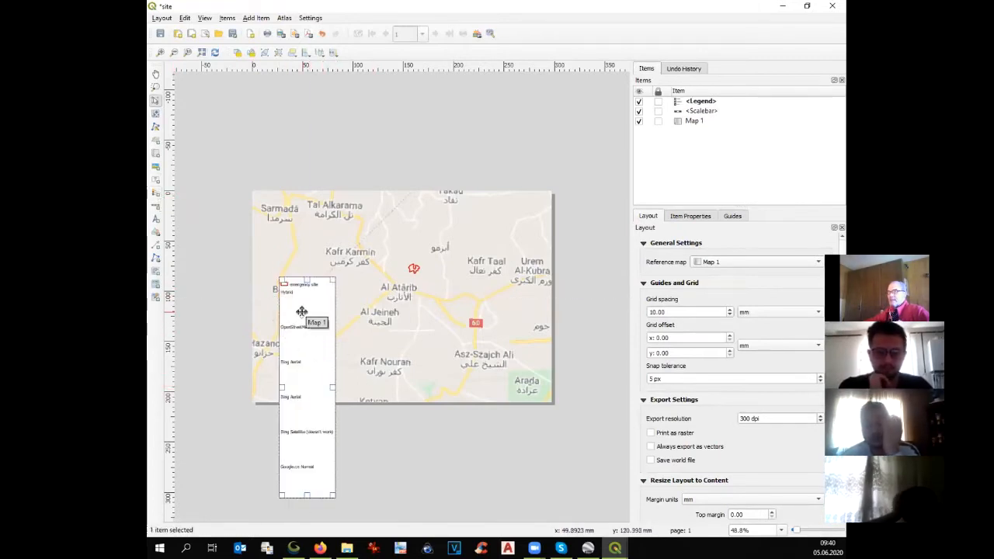
click(701, 101)
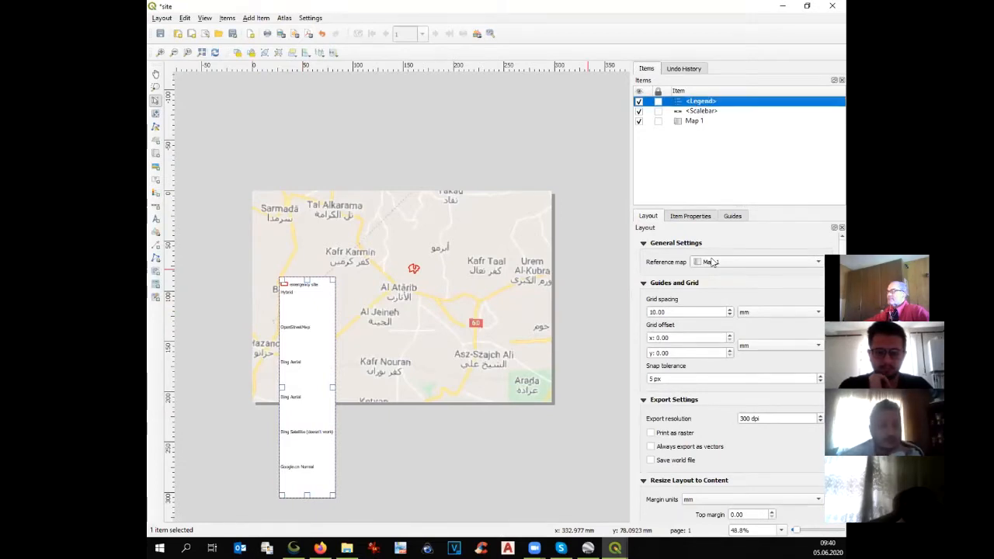
scroll(675, 378, down, 2)
scroll(754, 315, up, 2)
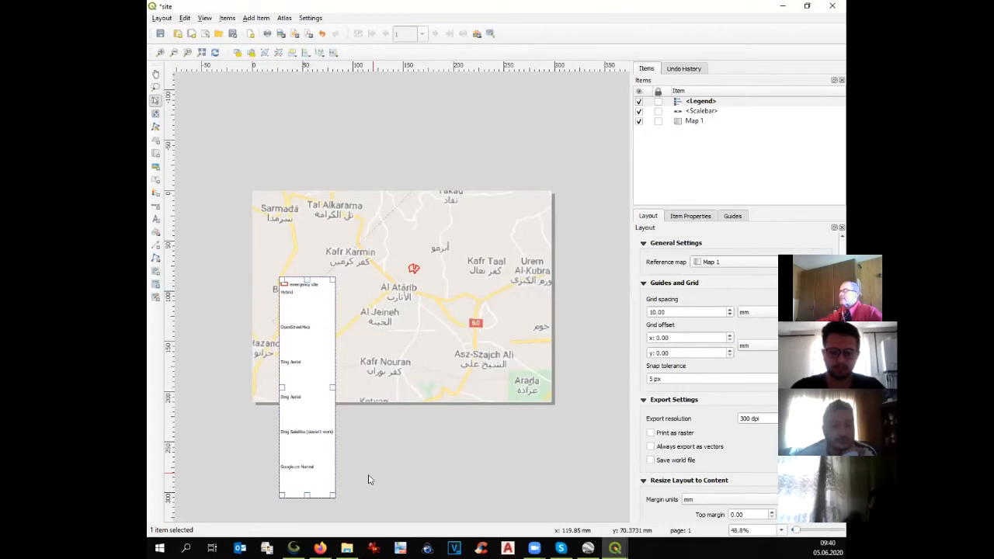
Step: Try to strip the base-map entries from the legend with auto update off, and delete the legend
click(681, 216)
click(652, 375)
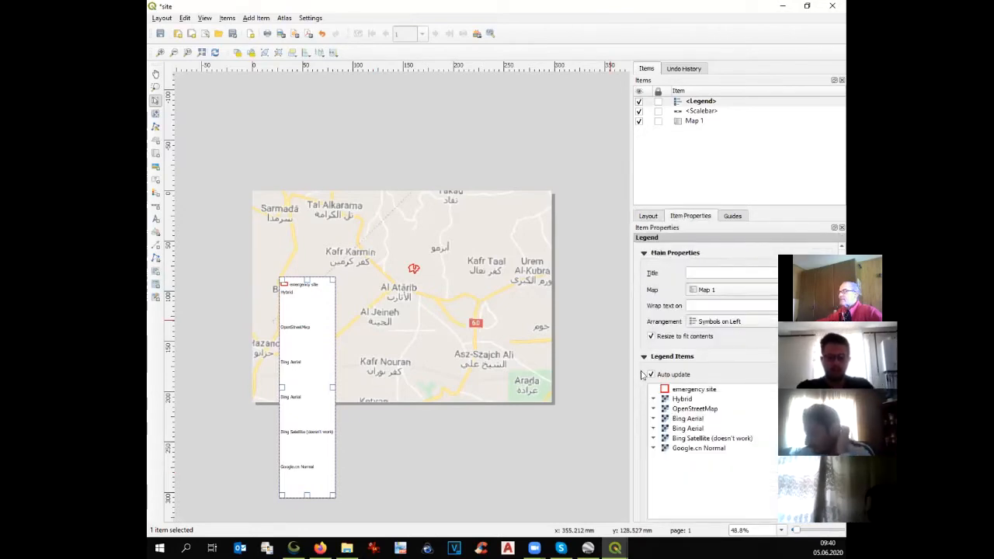
click(687, 448)
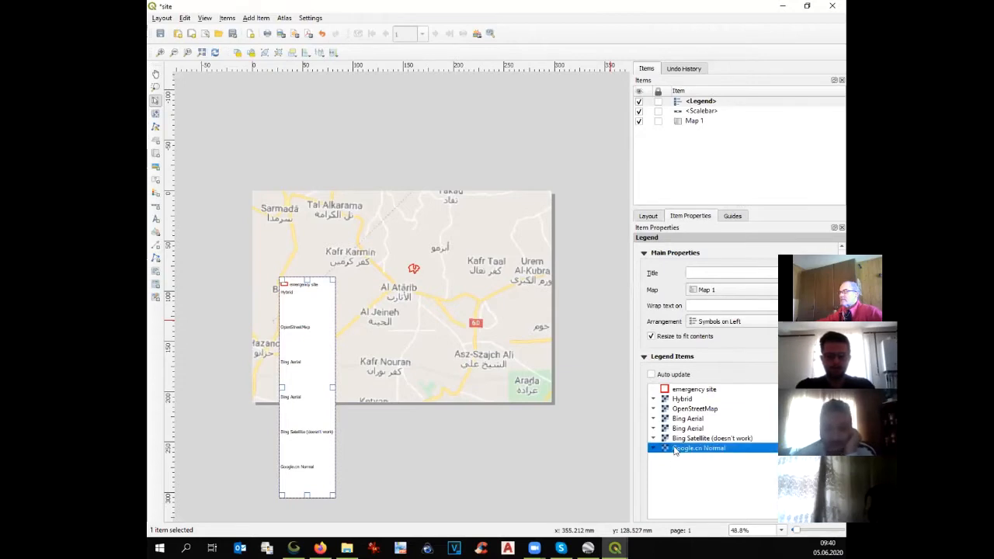
shift+click(675, 437)
shift+click(676, 429)
shift+click(677, 419)
shift+click(677, 411)
shift+click(676, 401)
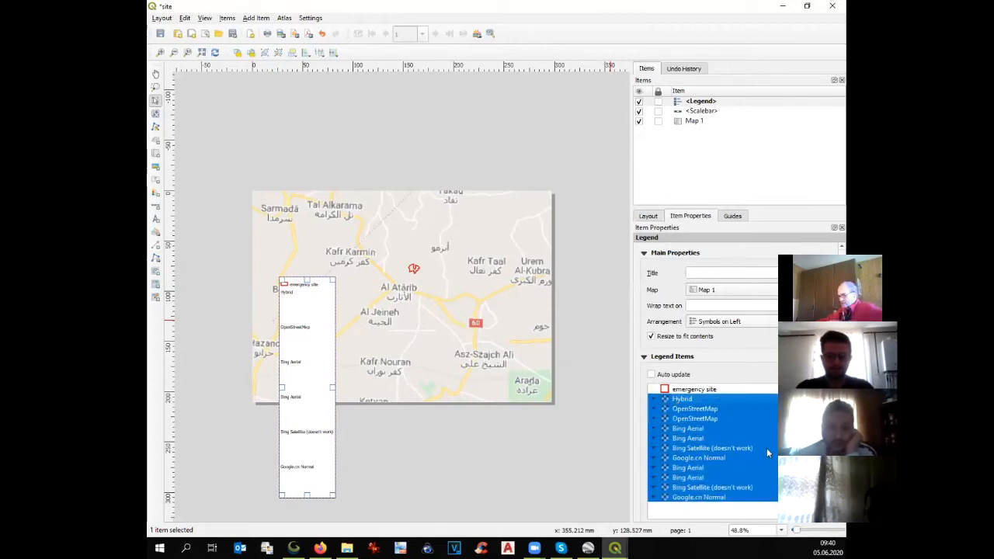
key(Delete)
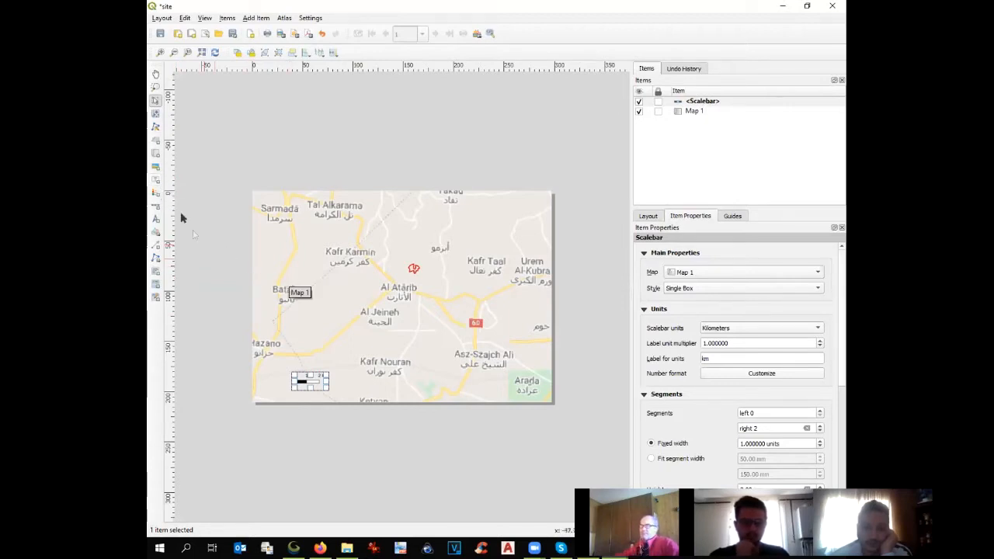
Step: Add a label about 185 by 37 mm near the map's upper edge reading "Site emergency" with "Sirya" on a second line
click(156, 179)
drag(345, 205, 528, 238)
drag(702, 277, 611, 273)
text(Site )
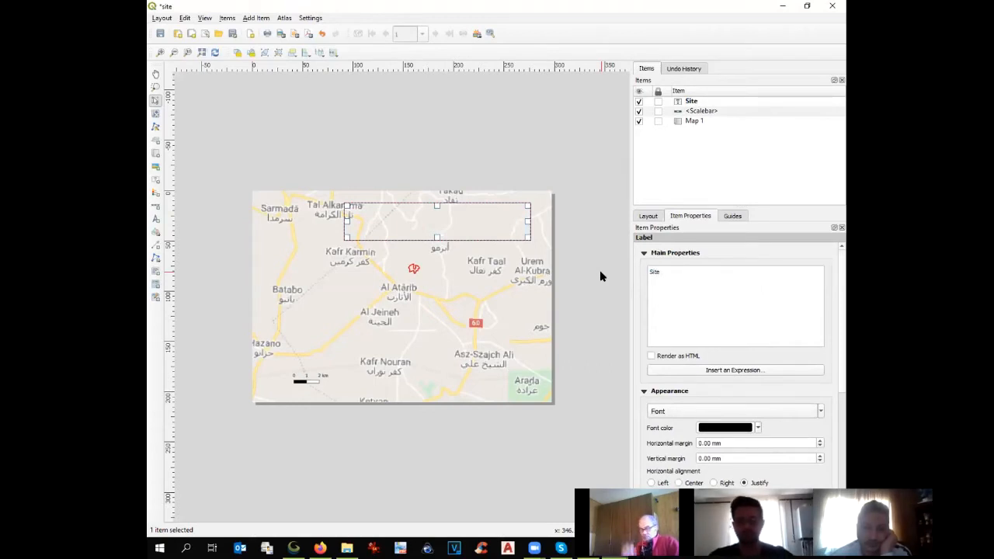
text(emerge)
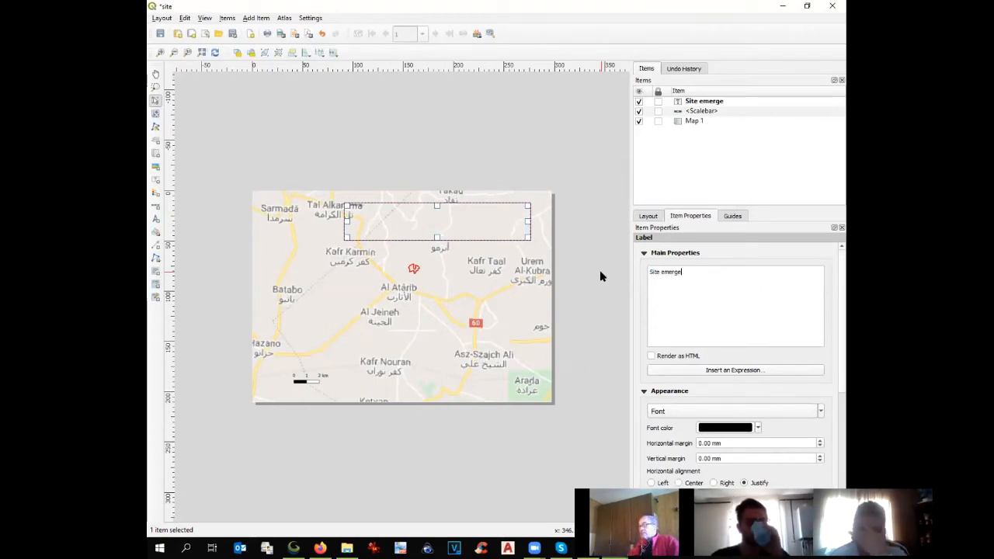
text(ncy)
key(Return)
text(Si)
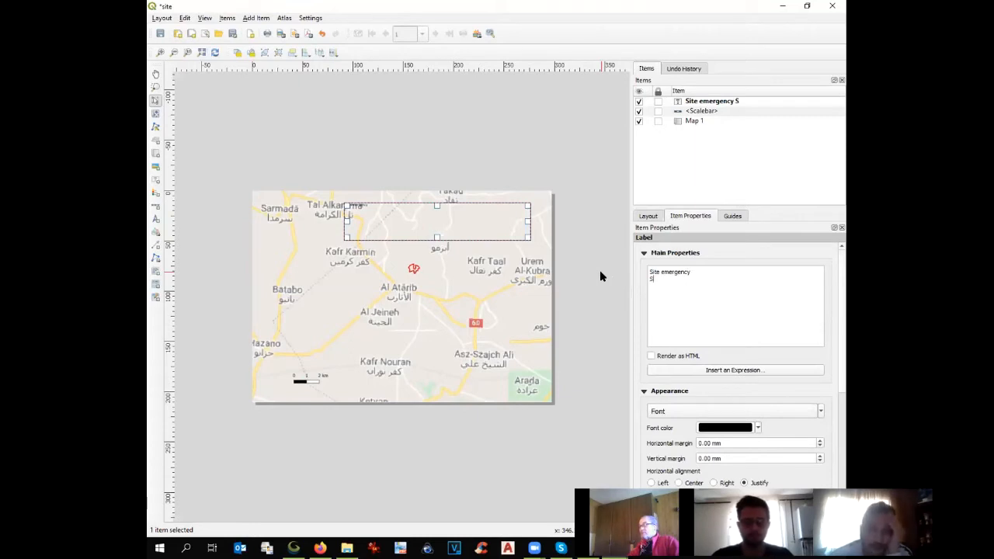
key(BackSpace)
text(irya)
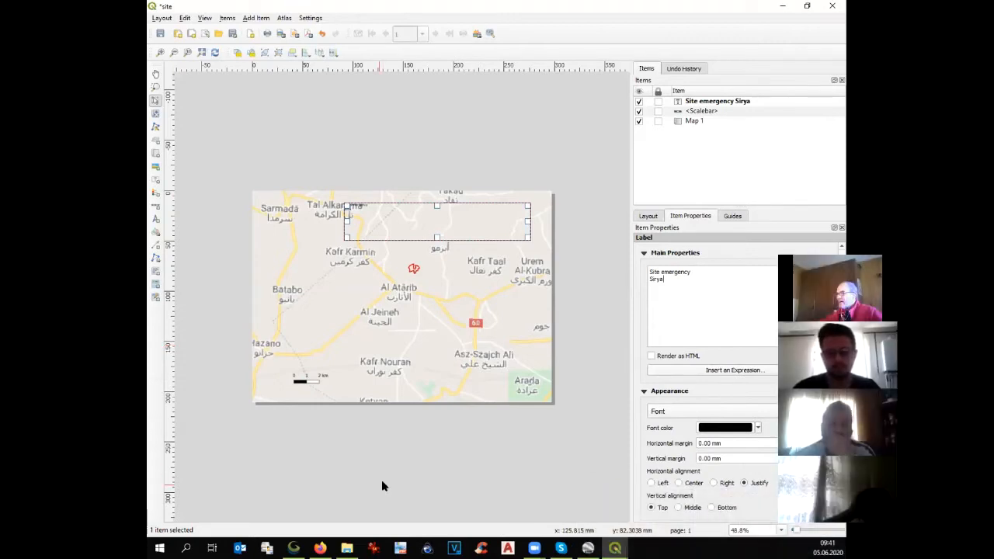
Step: Enable the title label's frame and background and enlarge its font
scroll(711, 373, down, 3)
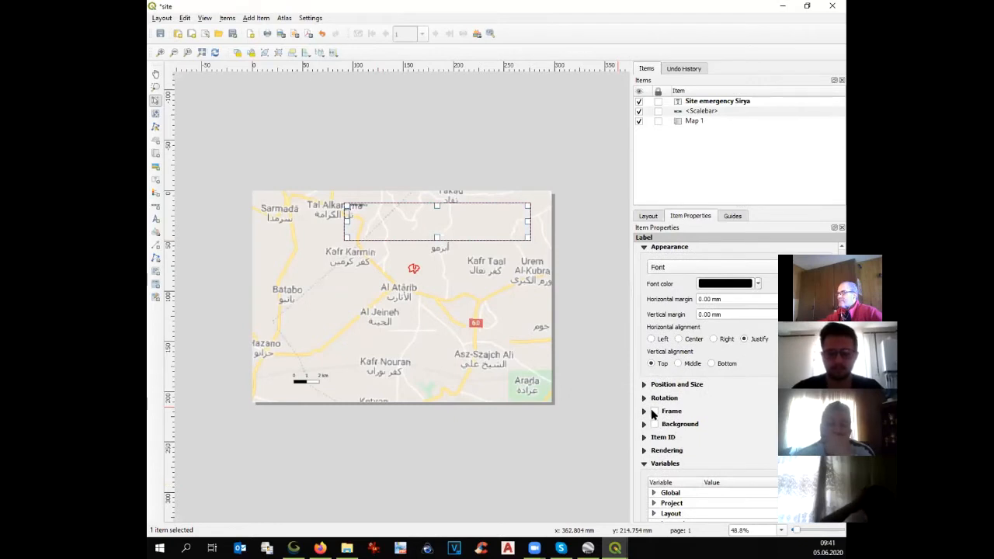
click(655, 412)
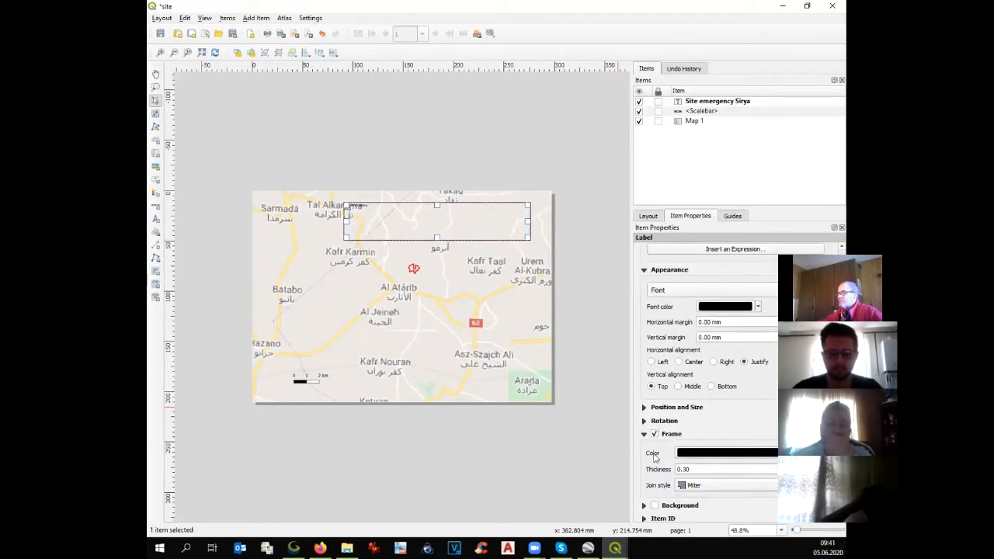
click(654, 506)
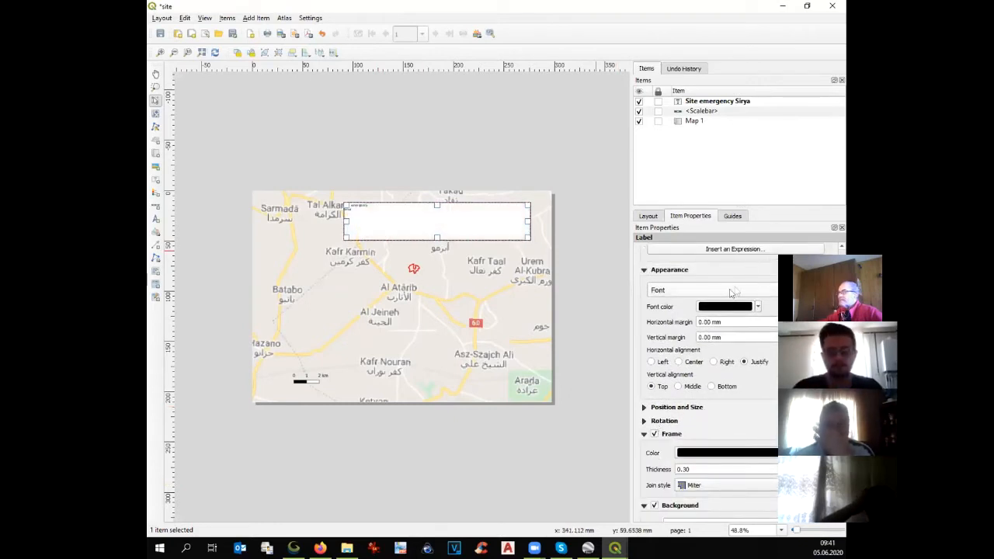
scroll(739, 294, up, 5)
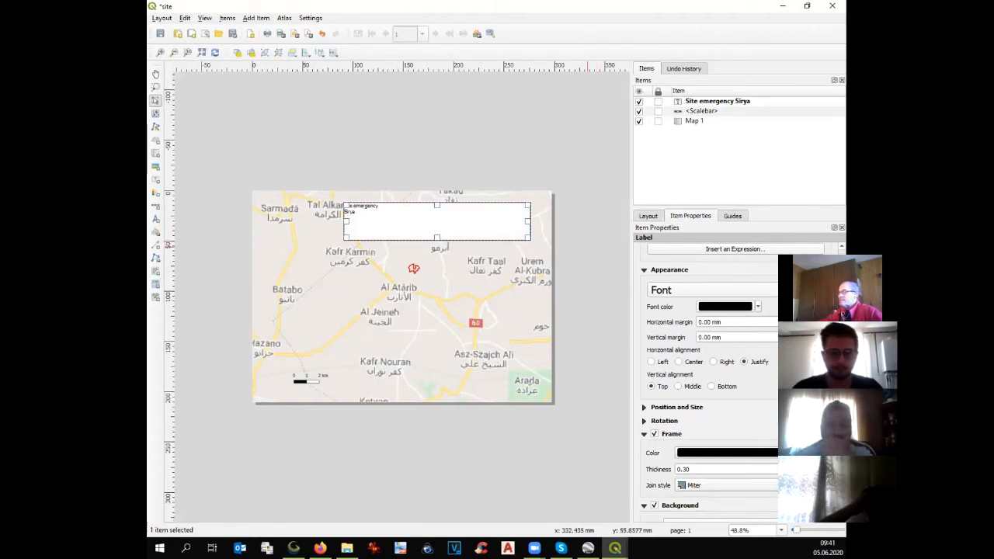
Step: Set the title label's font size to 28 pt and shrink its box around the two text lines
scroll(840, 252, up, 3)
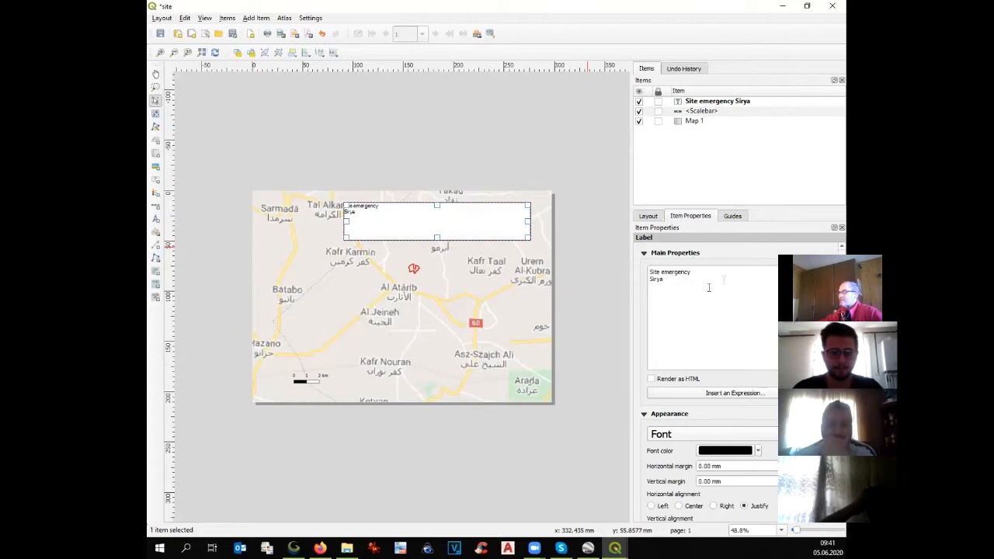
drag(652, 267, 673, 320)
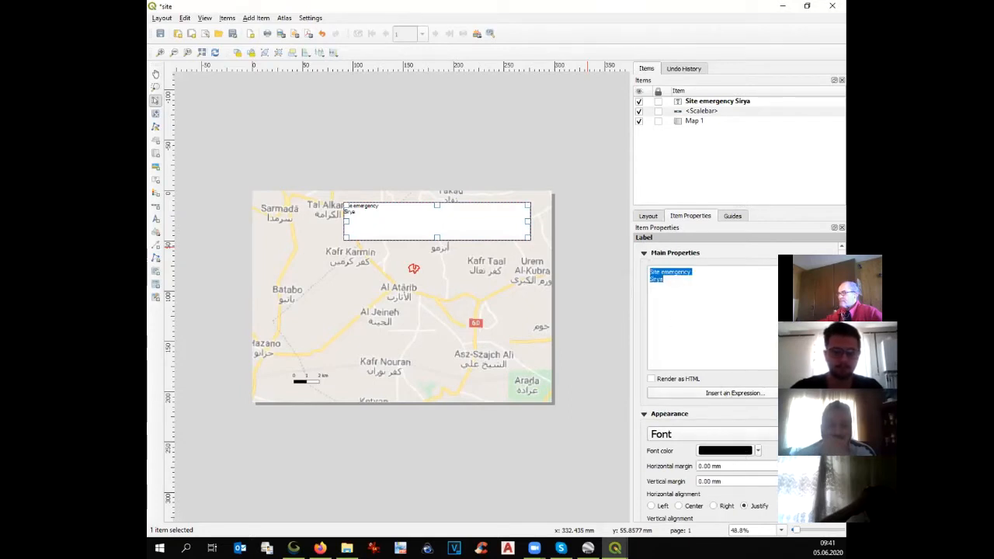
scroll(709, 381, down, 5)
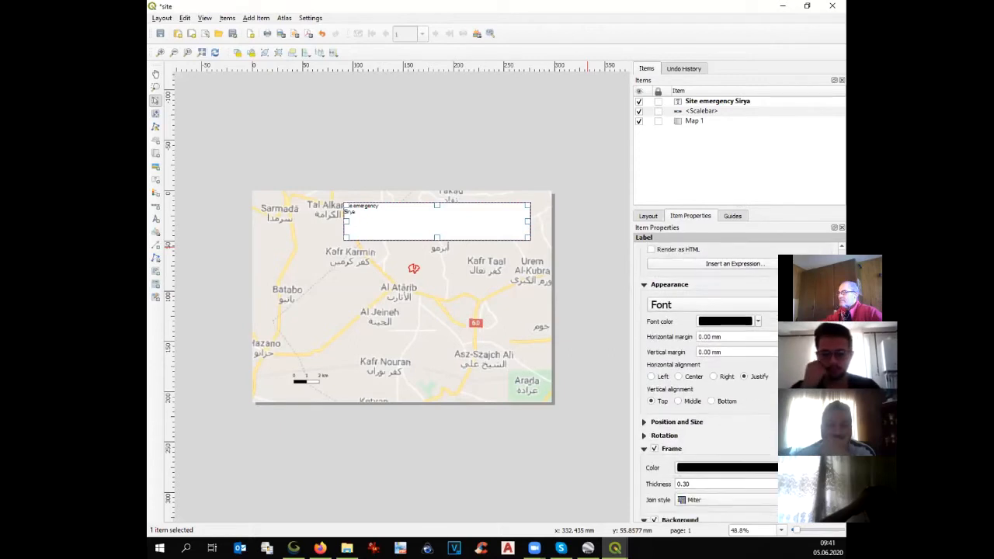
click(643, 422)
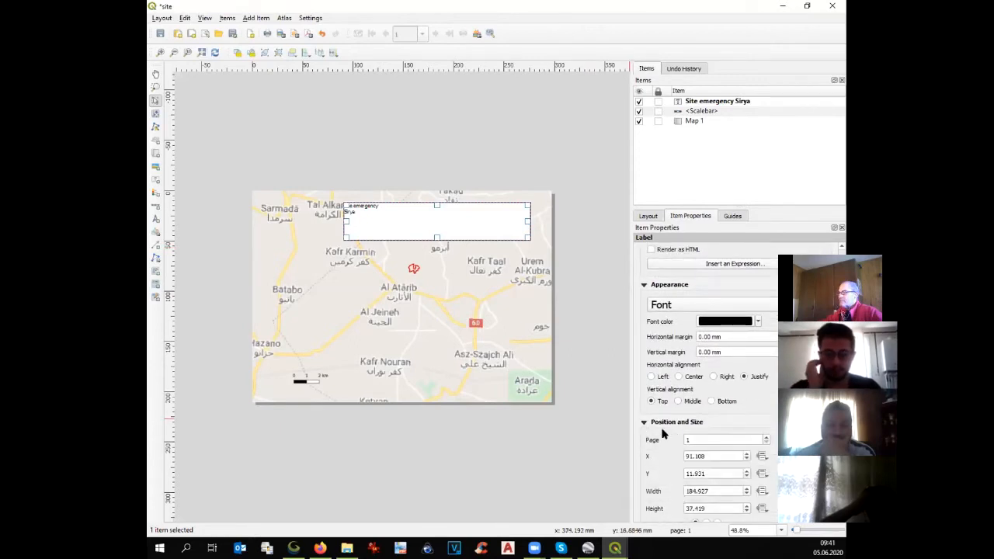
scroll(709, 378, down, 8)
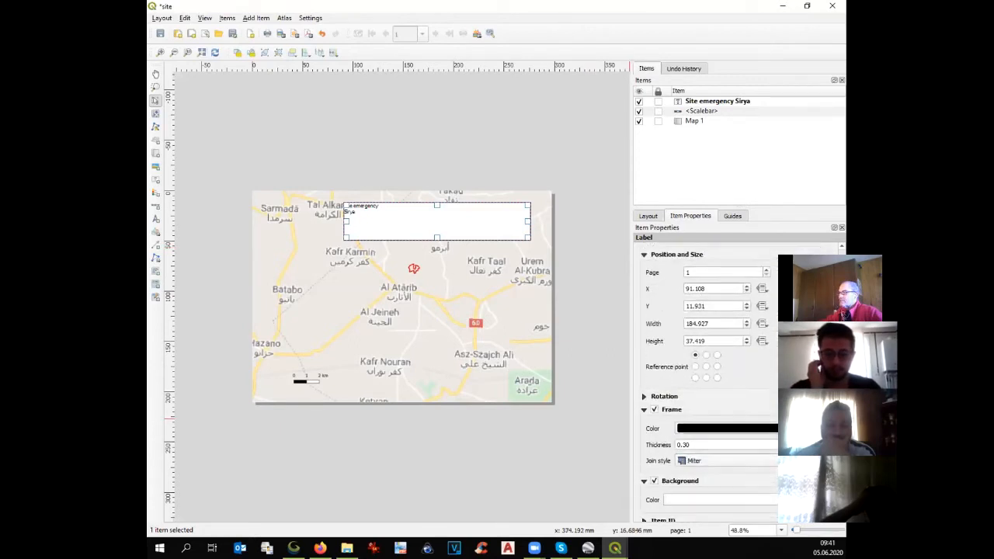
scroll(709, 381, down, 3)
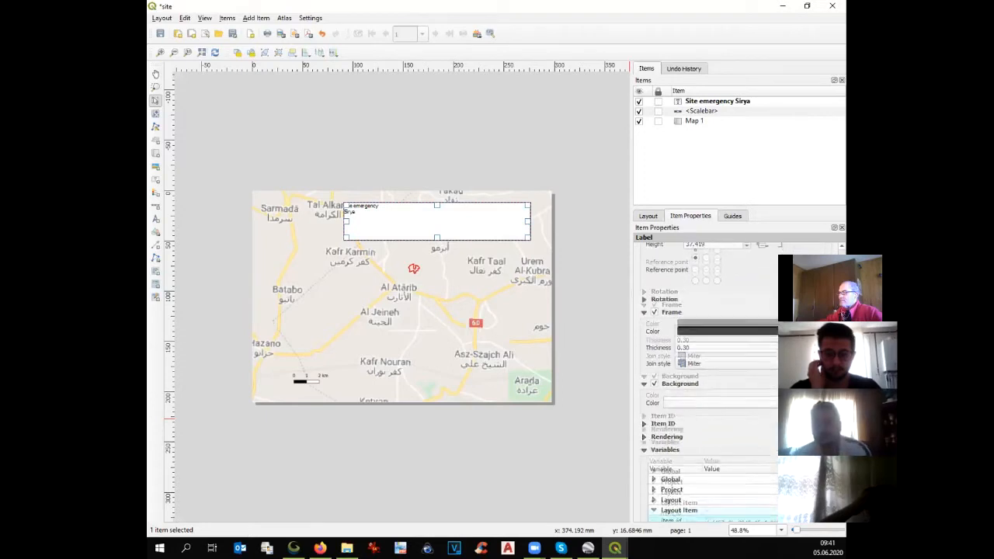
scroll(710, 380, up, 8)
scroll(709, 380, up, 1)
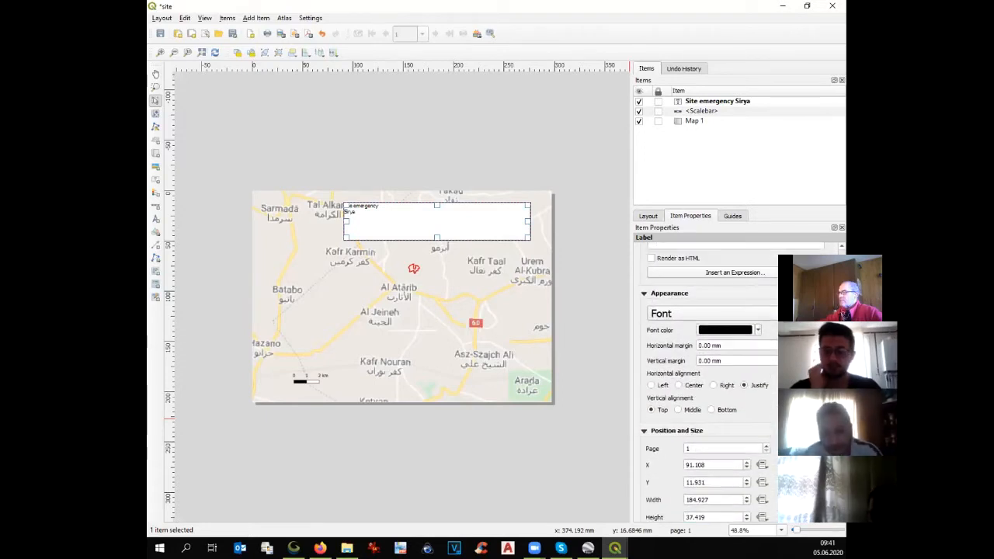
scroll(709, 380, up, 3)
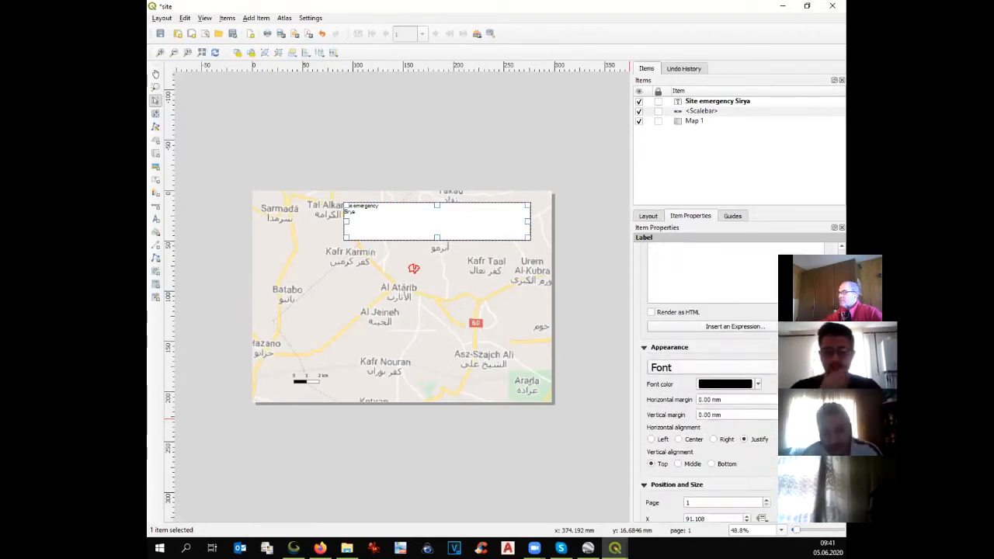
click(819, 368)
drag(682, 392, 636, 385)
text(28)
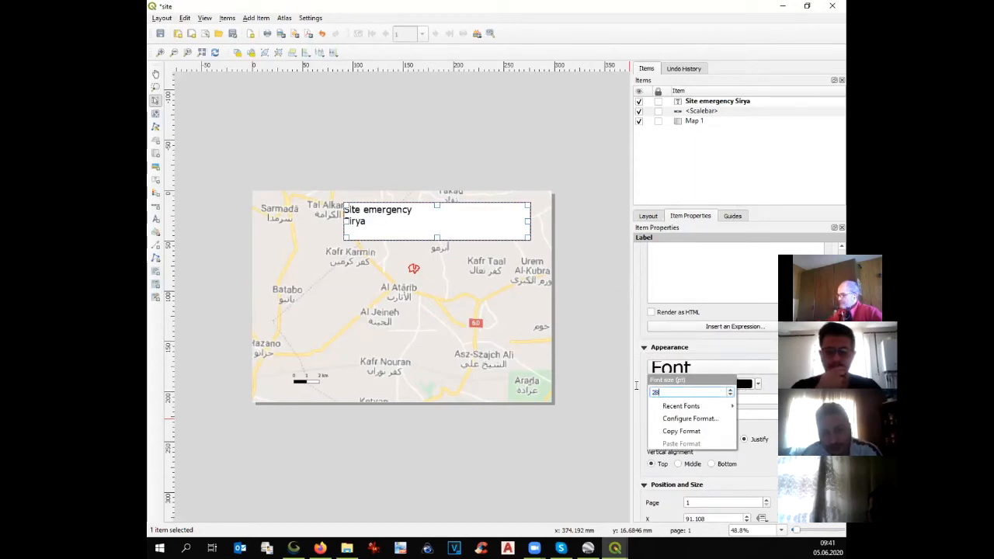
key(Return)
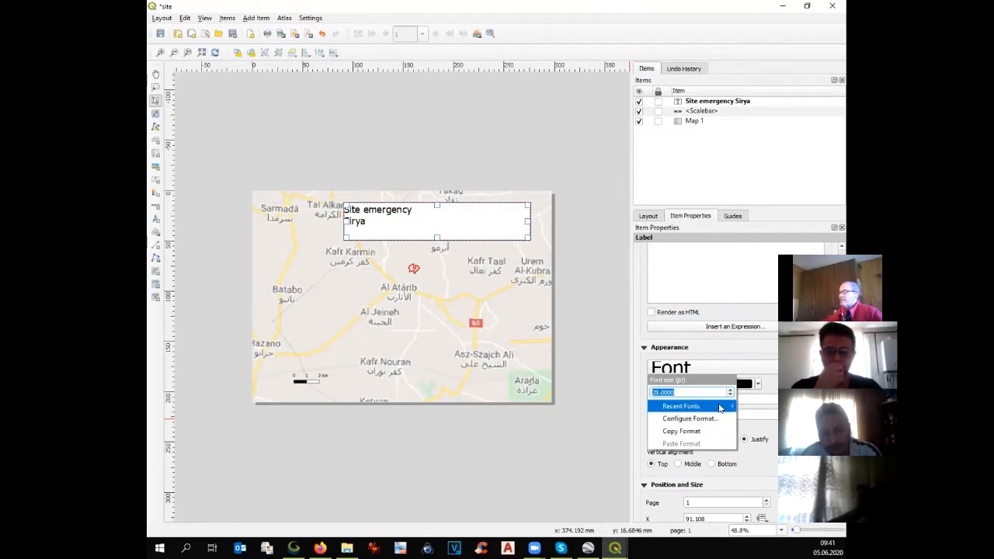
key(Return)
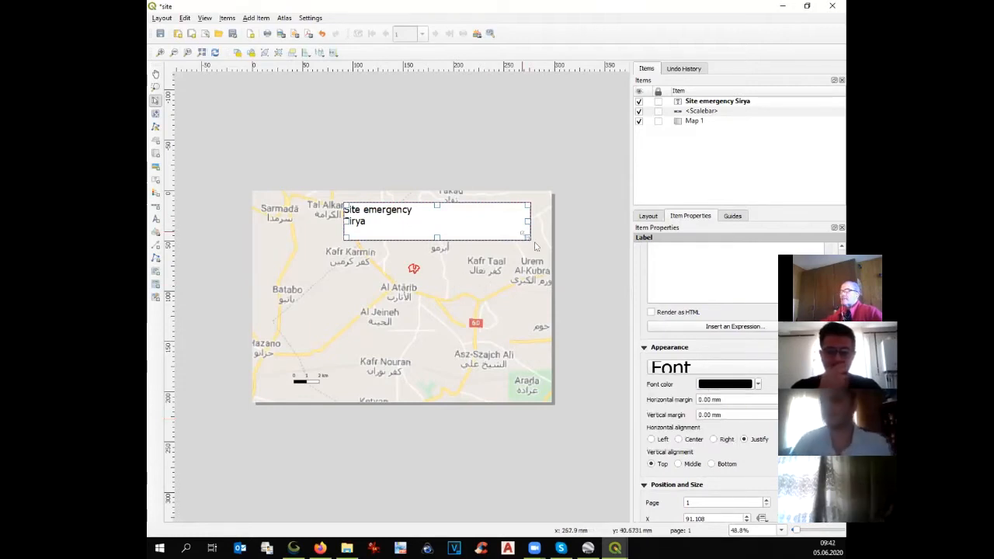
drag(529, 238, 426, 228)
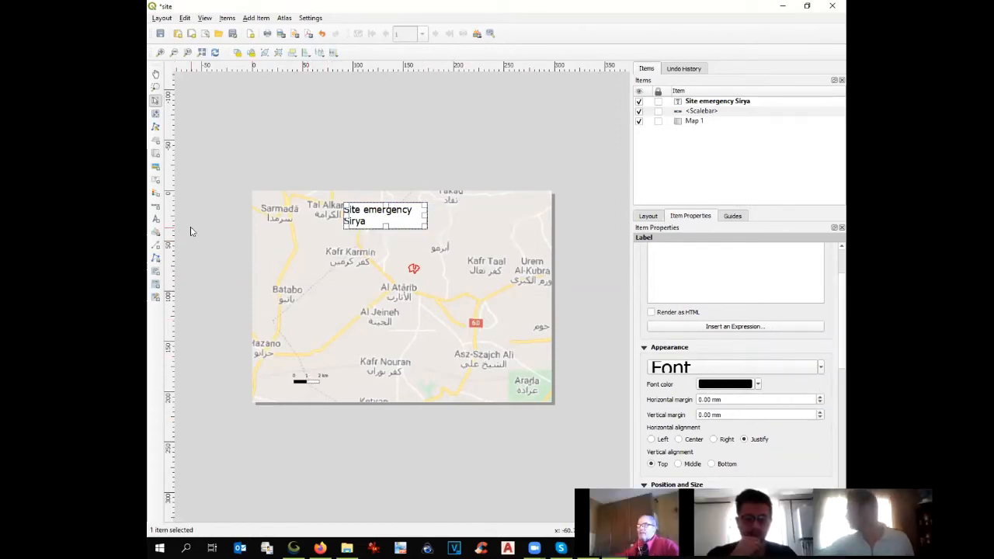
Step: Add a legend over the map's western part and, with auto update off, remove every base-map entry, keeping only emergency site
click(156, 192)
drag(266, 258, 297, 303)
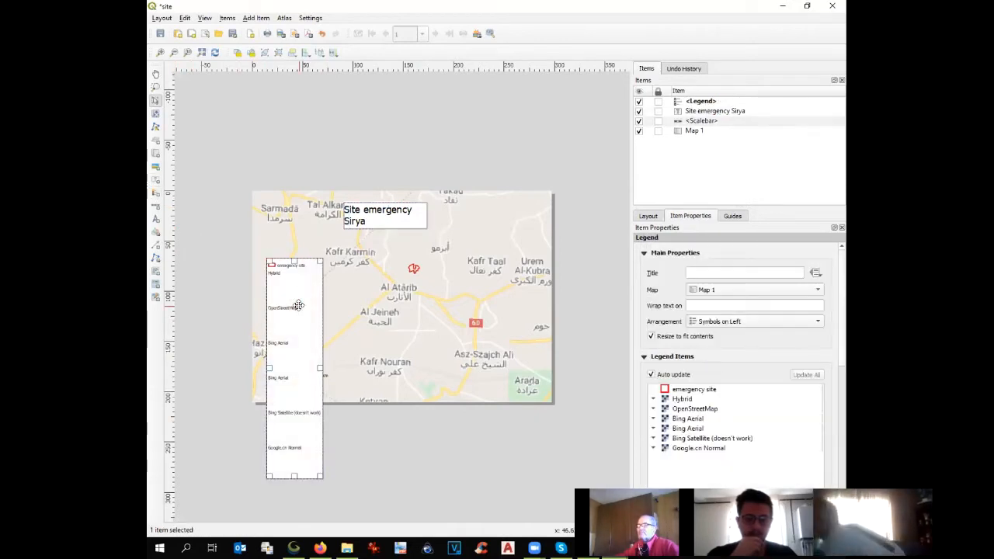
click(651, 375)
click(672, 400)
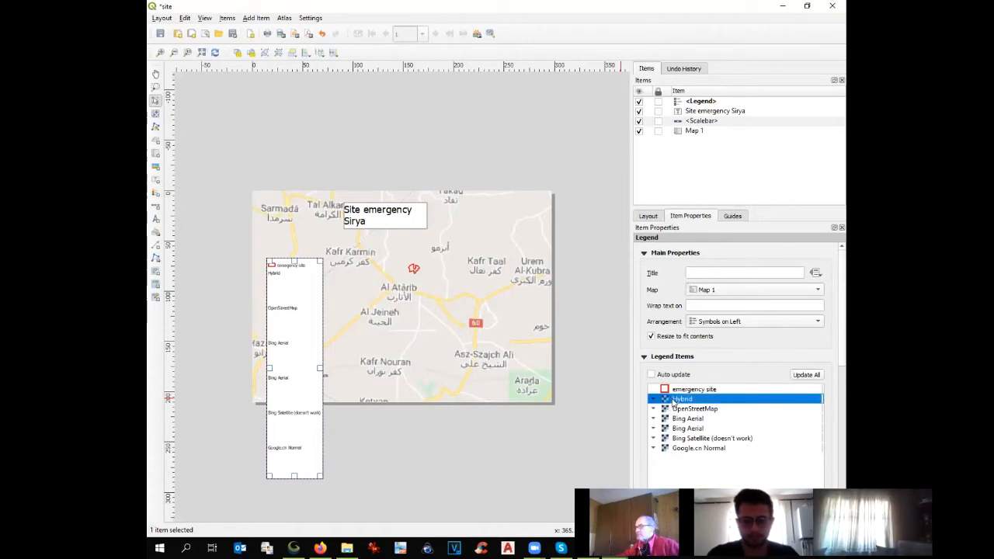
scroll(845, 365, down, 3)
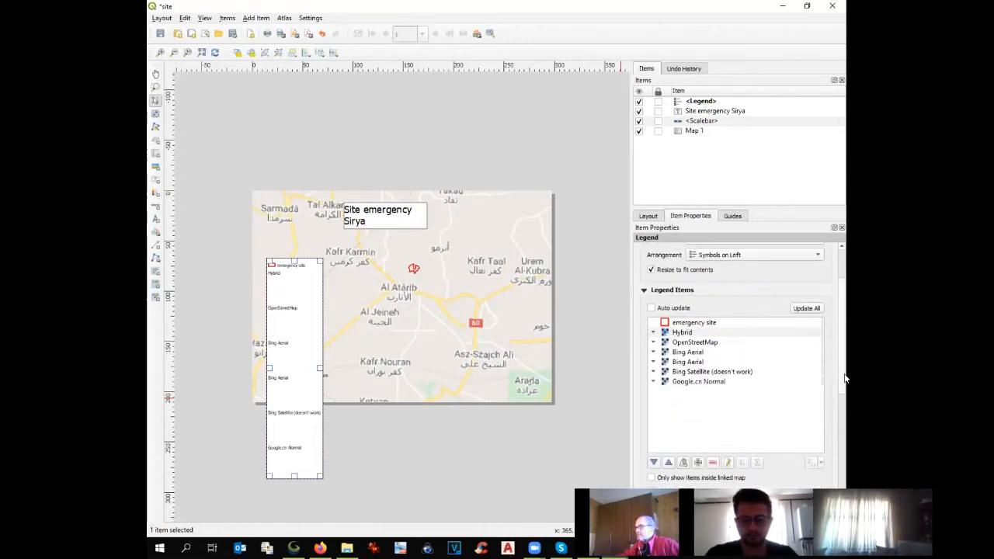
drag(678, 333, 714, 458)
click(713, 463)
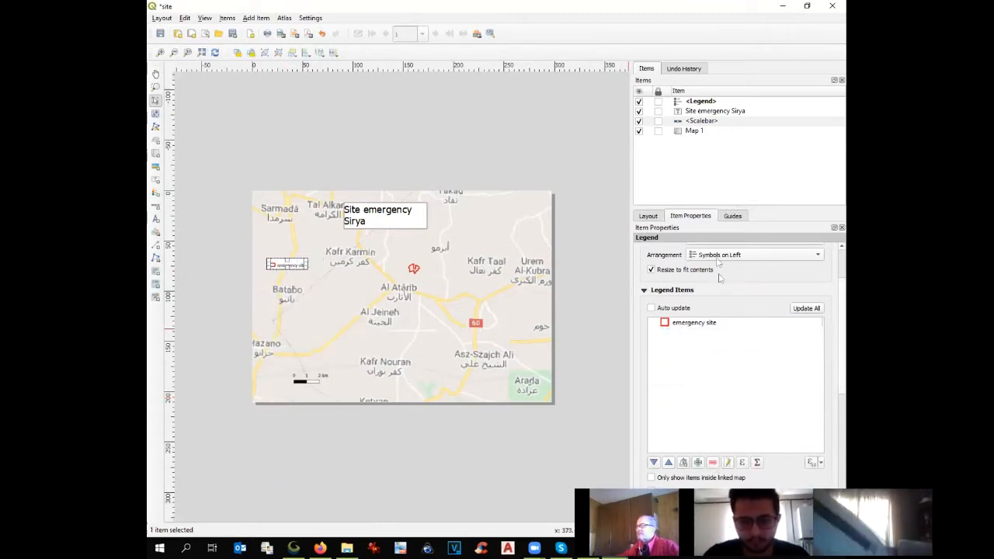
Step: Give the legend the title "Legend"
scroll(840, 275, up, 3)
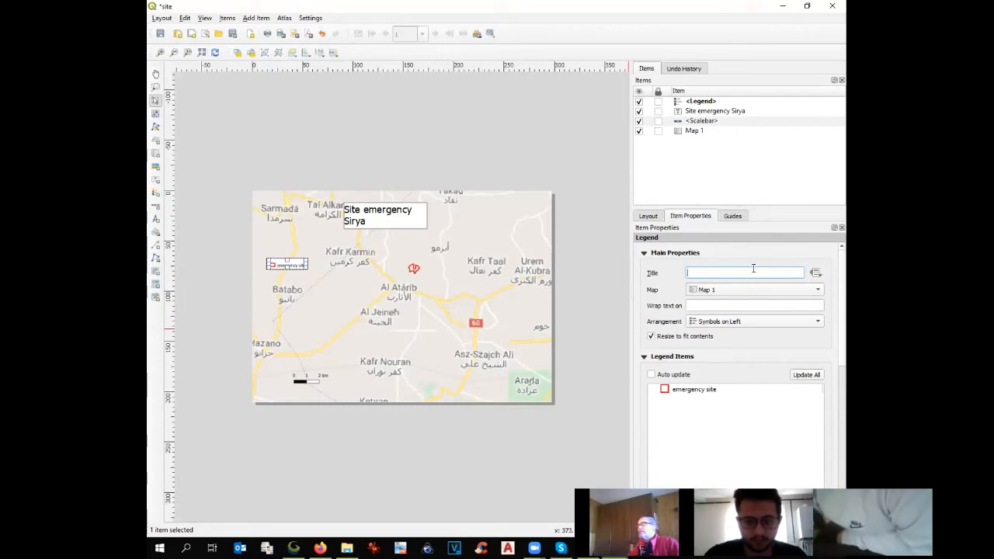
text(Legend)
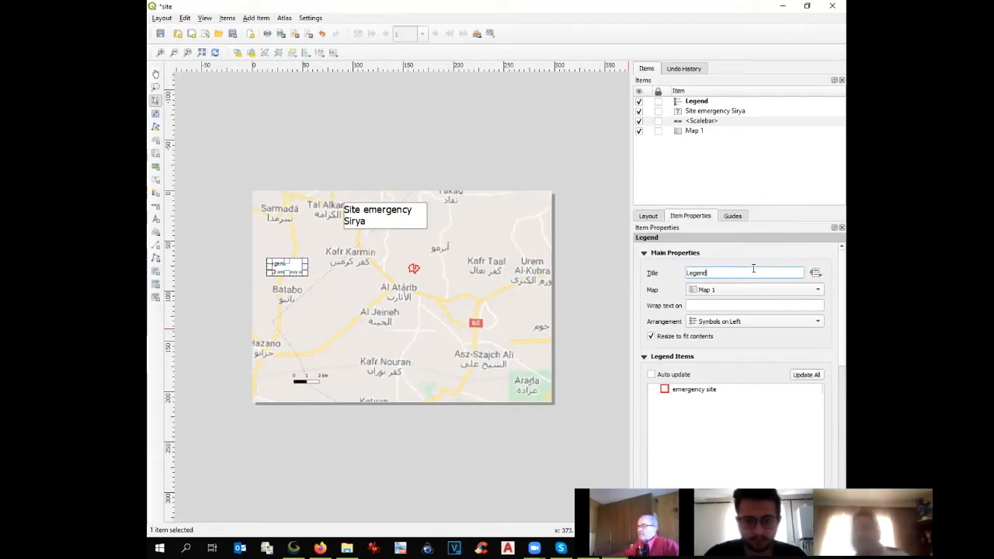
click(598, 341)
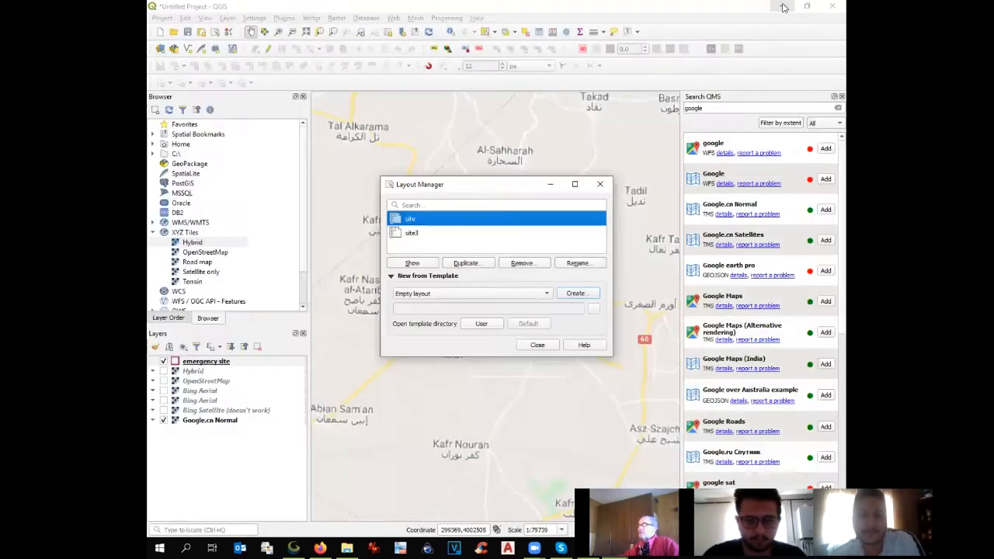
Step: Leave the layout for the main project map, add the Google.cn Satellites base map and show it instead of Google.cn Normal
click(783, 6)
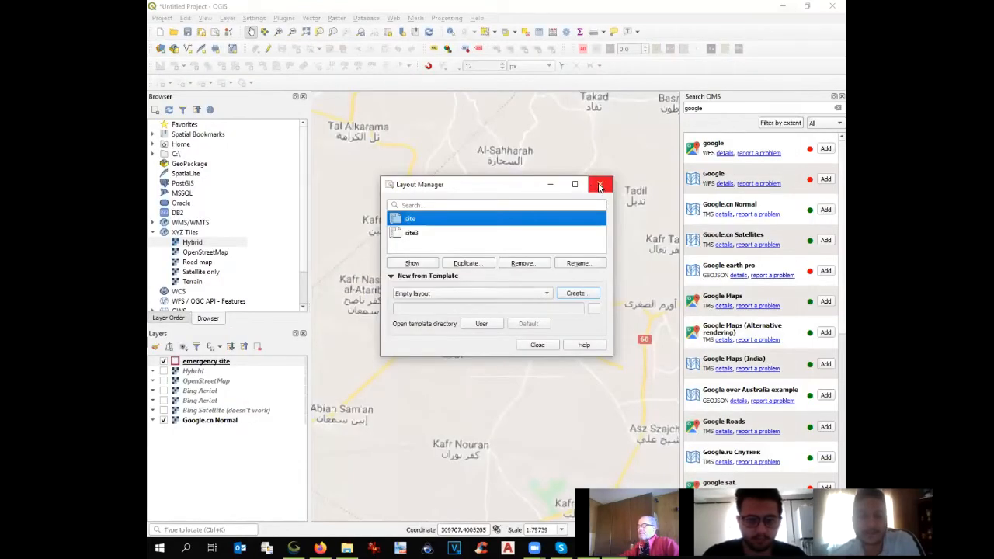
click(550, 184)
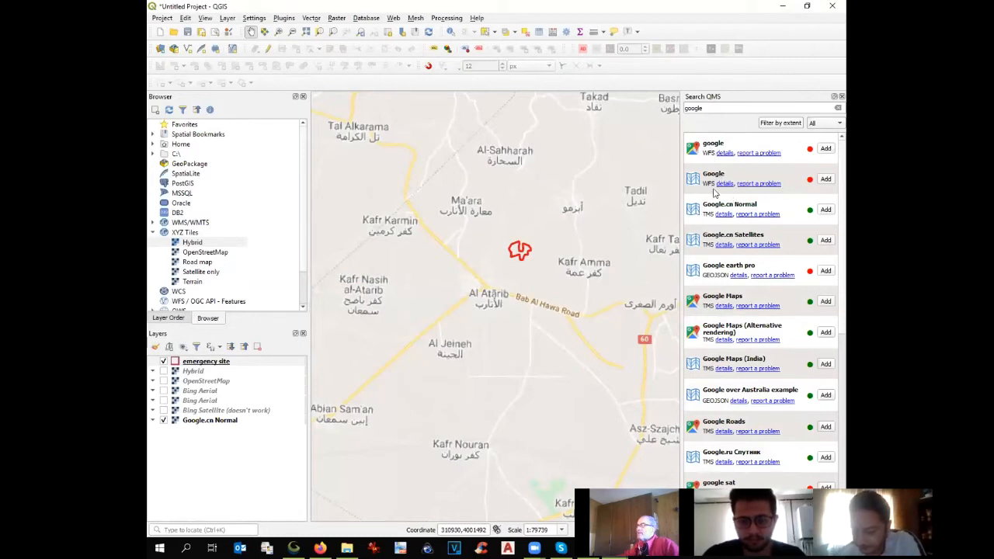
click(826, 241)
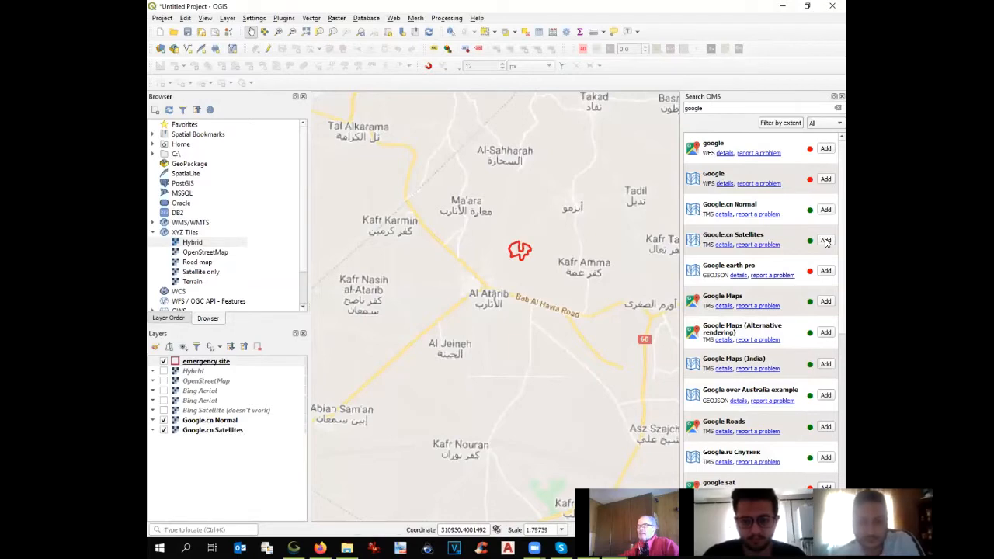
click(163, 421)
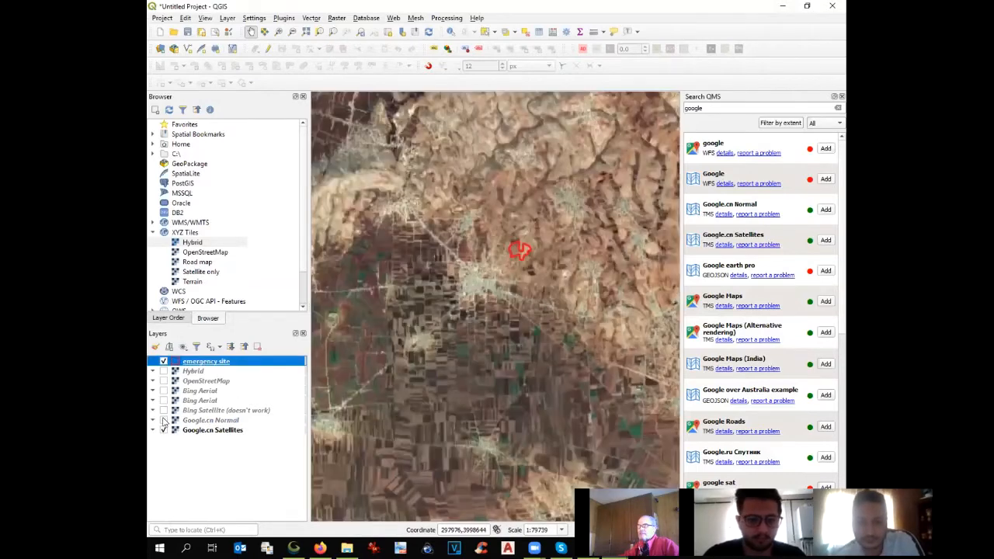
scroll(523, 253, up, 2)
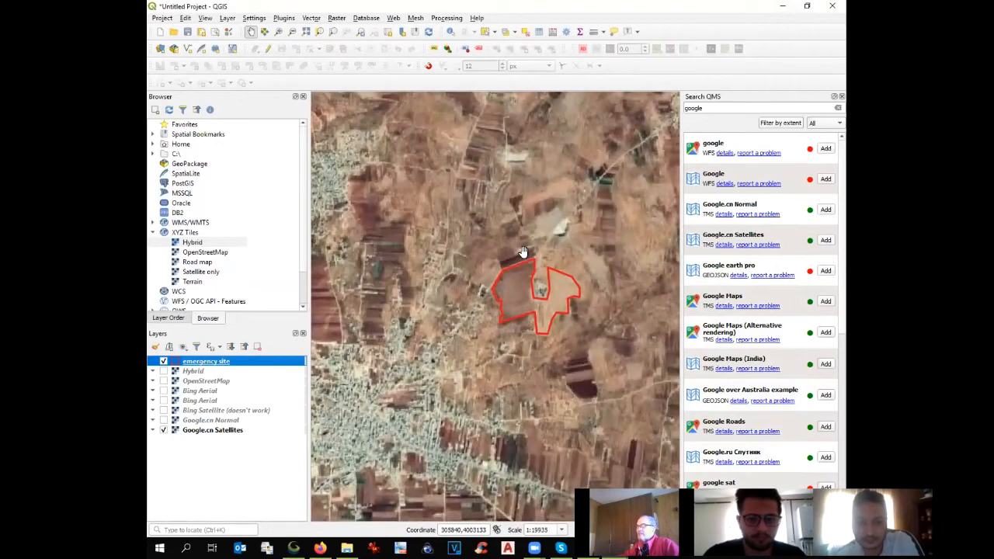
scroll(524, 258, up, 1)
scroll(555, 332, up, 1)
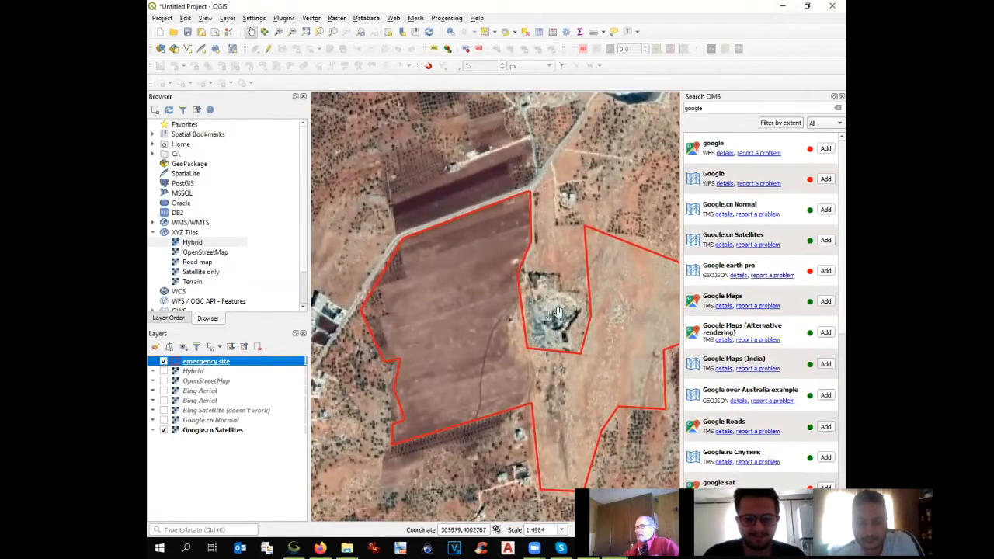
scroll(561, 310, up, 1)
scroll(560, 309, up, 1)
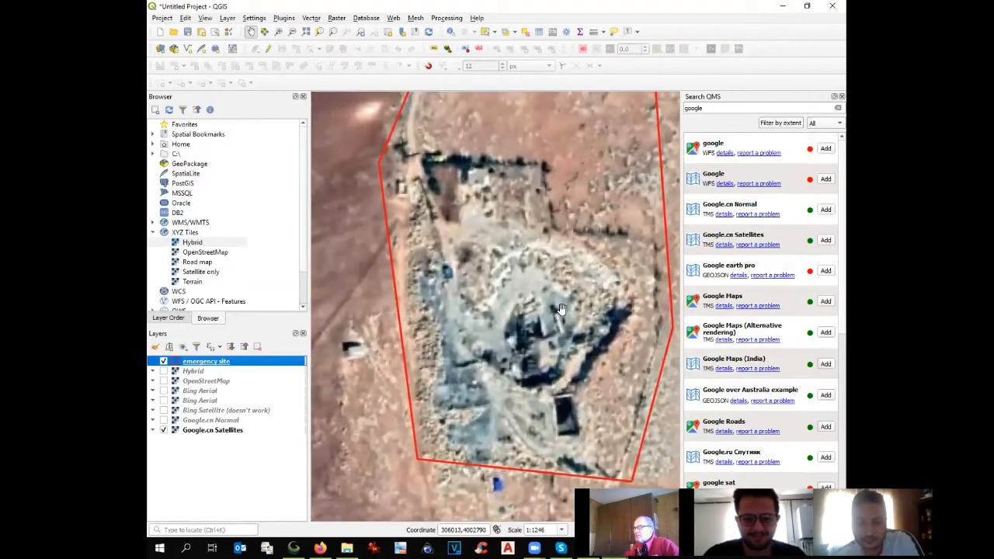
scroll(561, 309, down, 1)
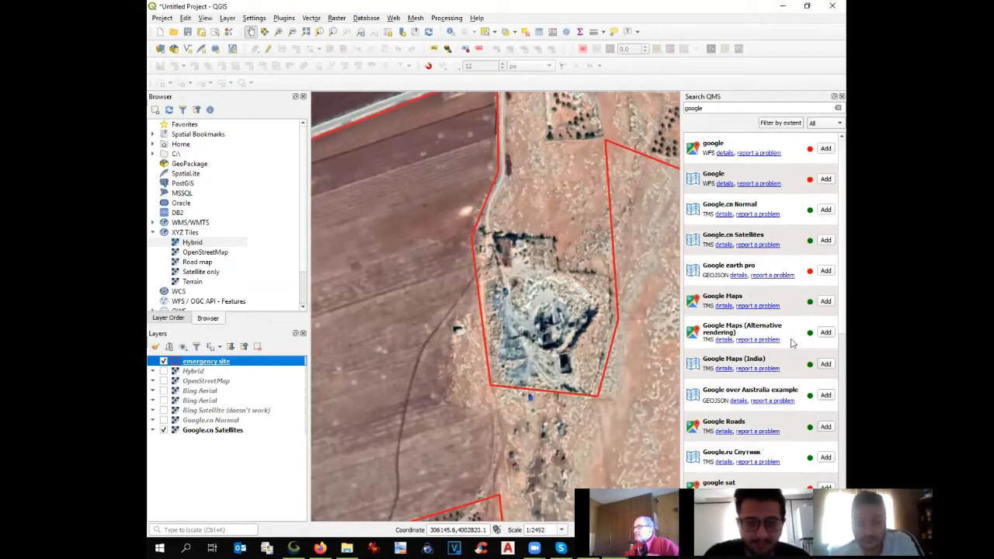
Step: Add the Google Maps (Alternative rendering) and Google.ru Спутник base maps, leaving only Google.ru Спутник visible beneath the emergency site
click(826, 332)
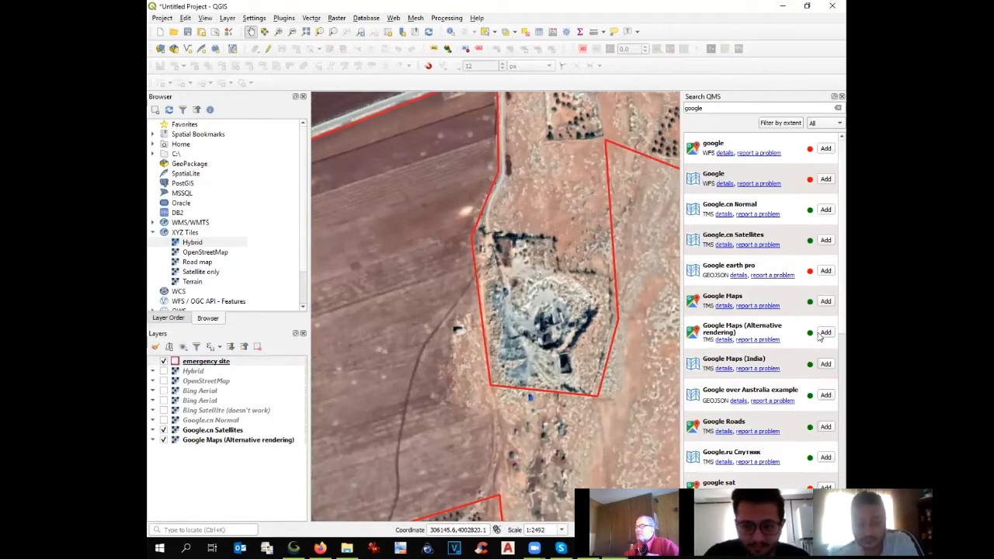
click(163, 430)
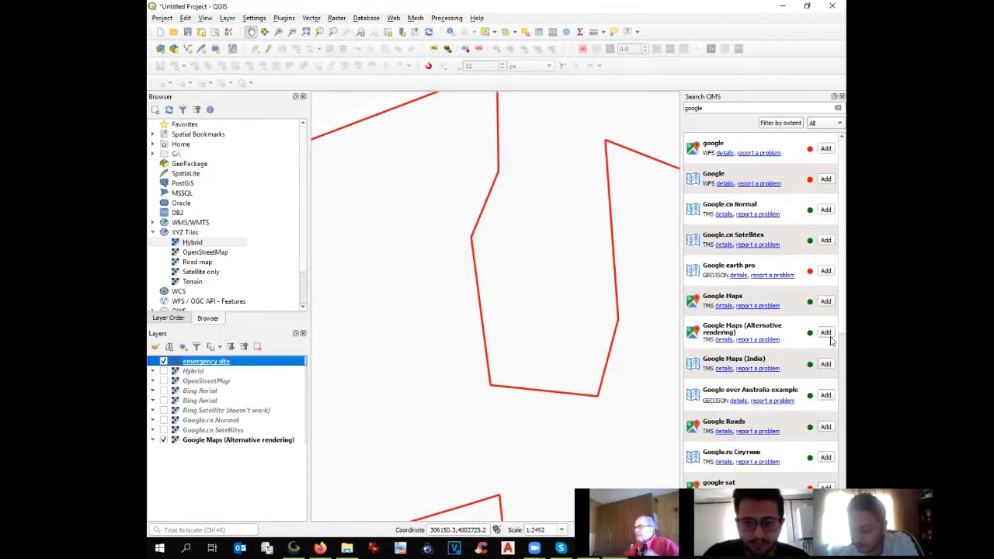
scroll(842, 307, down, 1)
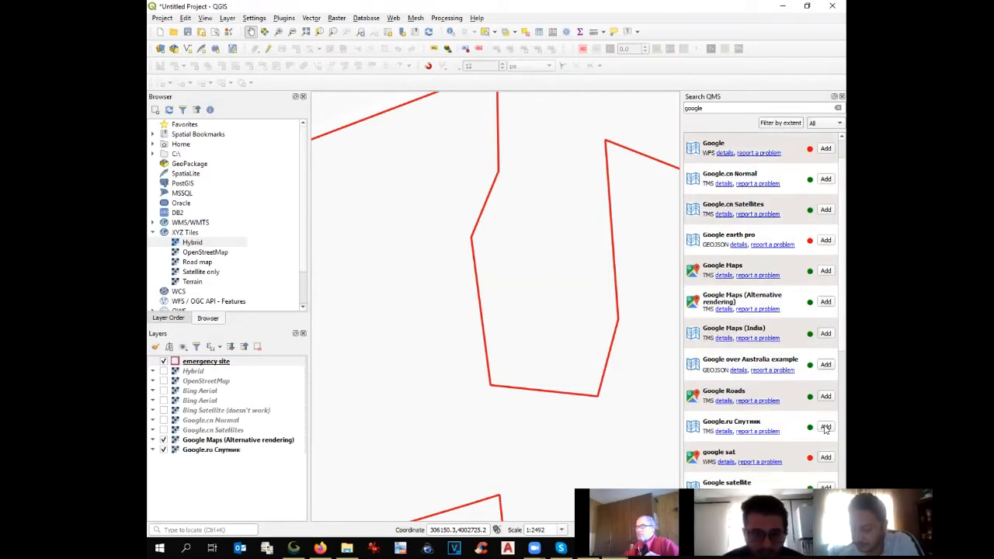
click(163, 440)
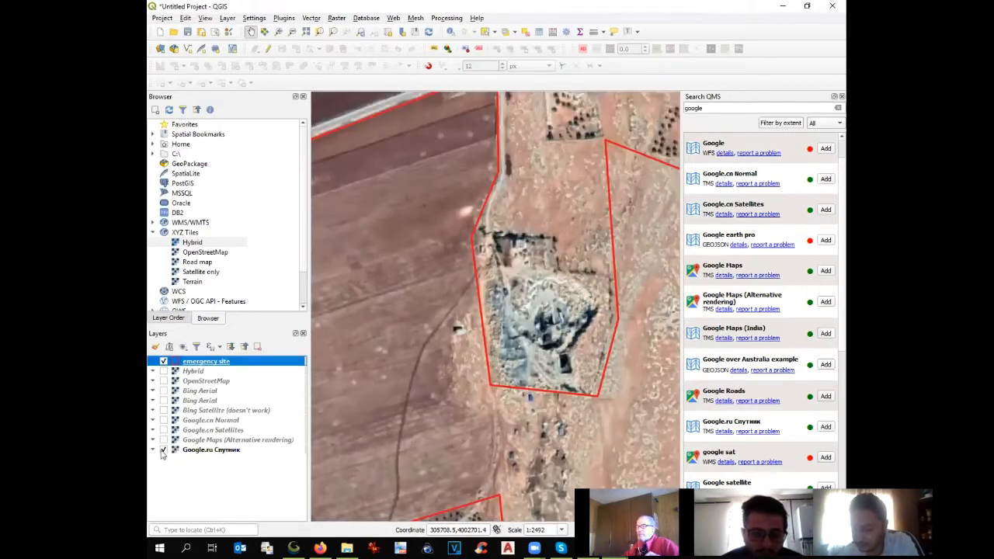
Step: Compare the Google Maps (Alternative rendering), Google.cn Satellites and Google.ru Спутник base maps at the emergency site by toggling their visibility
click(163, 441)
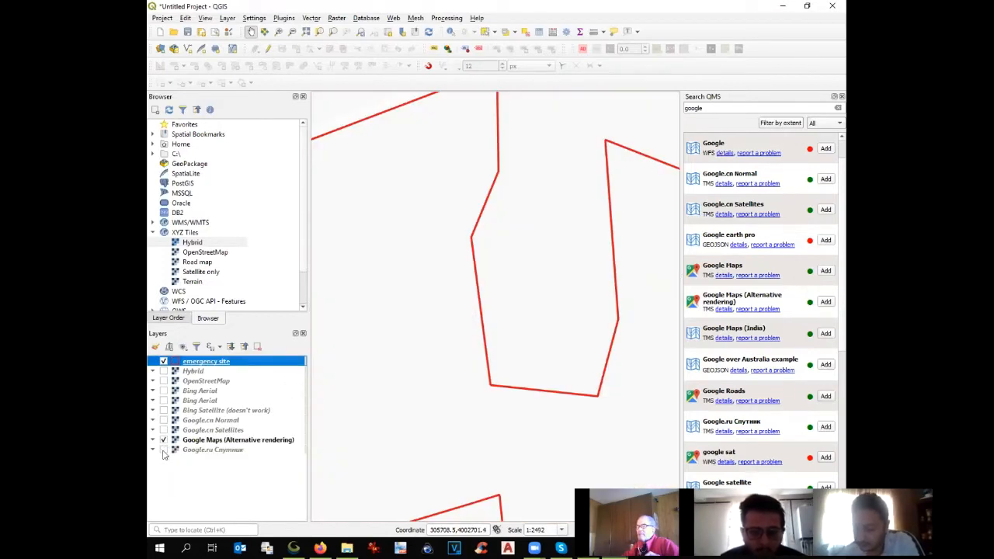
click(163, 440)
click(164, 429)
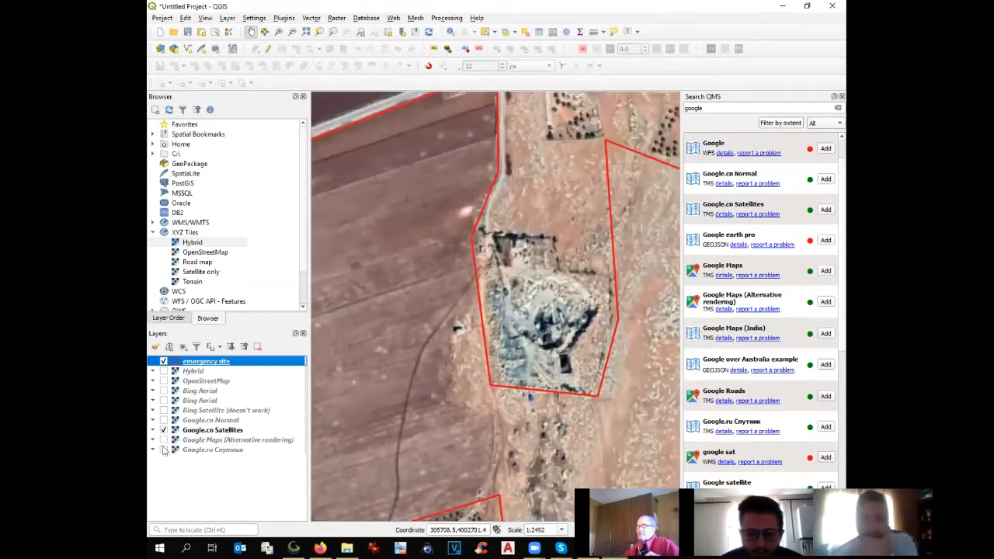
click(163, 450)
click(163, 431)
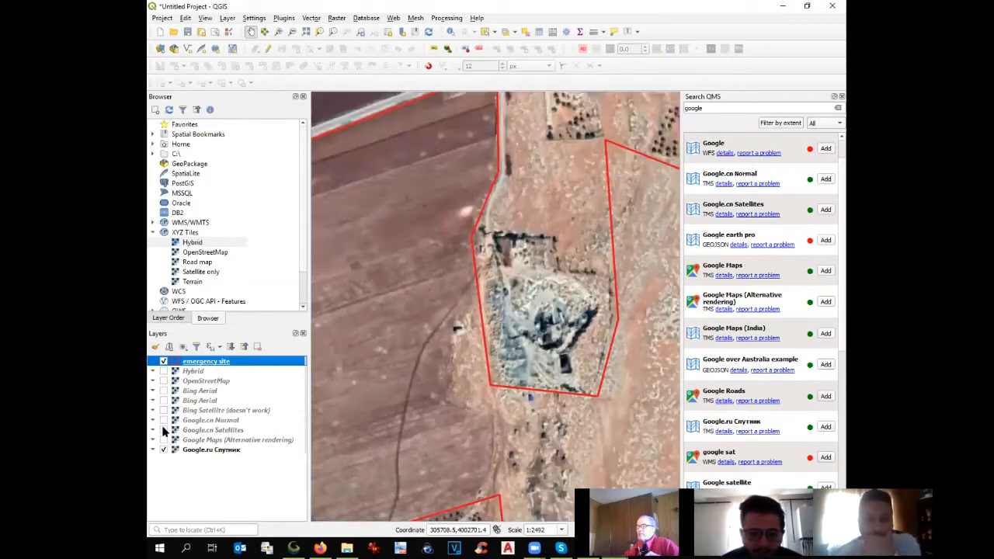
click(163, 431)
click(163, 430)
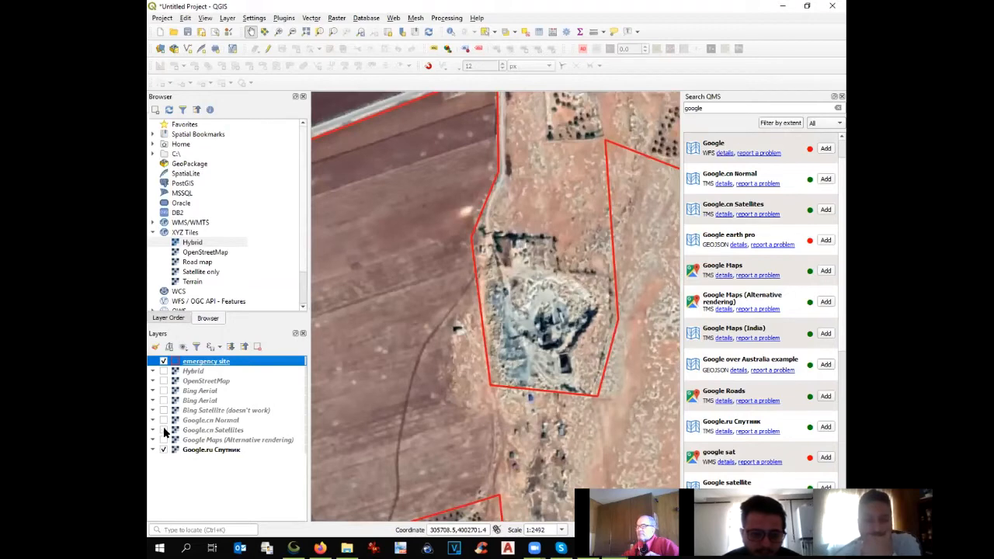
Step: Add the Google Satellite Hybrid base map and show it instead of Google.ru Спутник beneath the emergency site
click(163, 430)
click(163, 430)
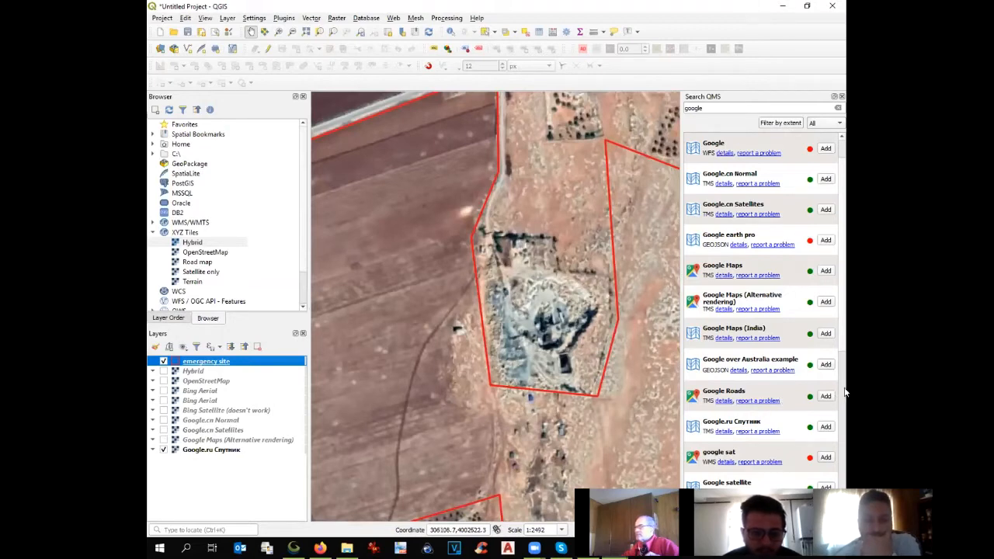
drag(845, 343, 844, 424)
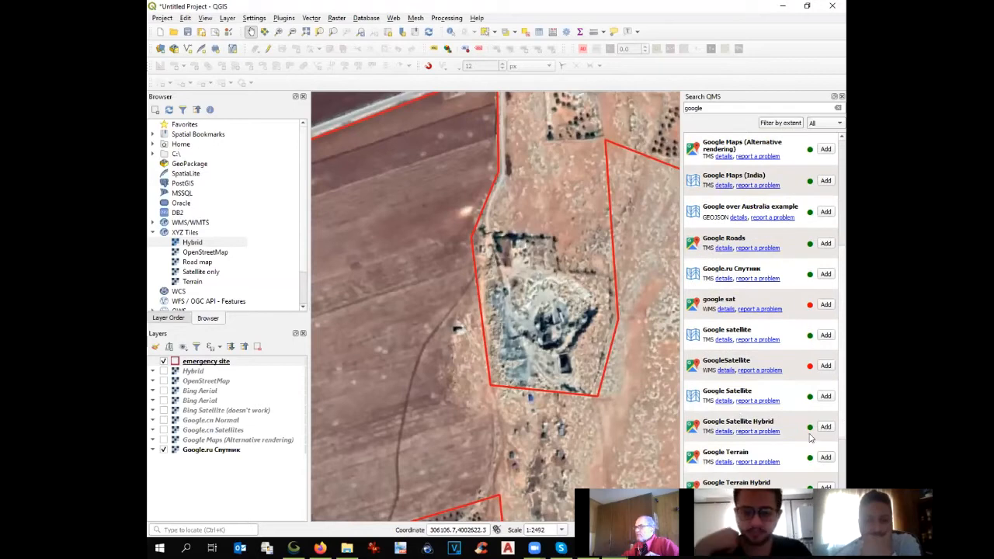
click(826, 428)
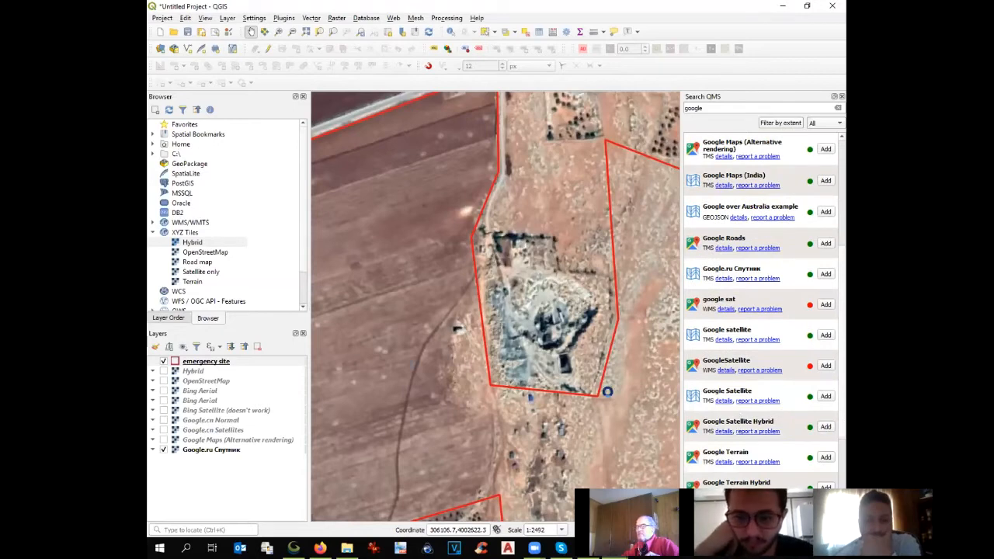
click(163, 451)
click(163, 460)
scroll(543, 276, down, 2)
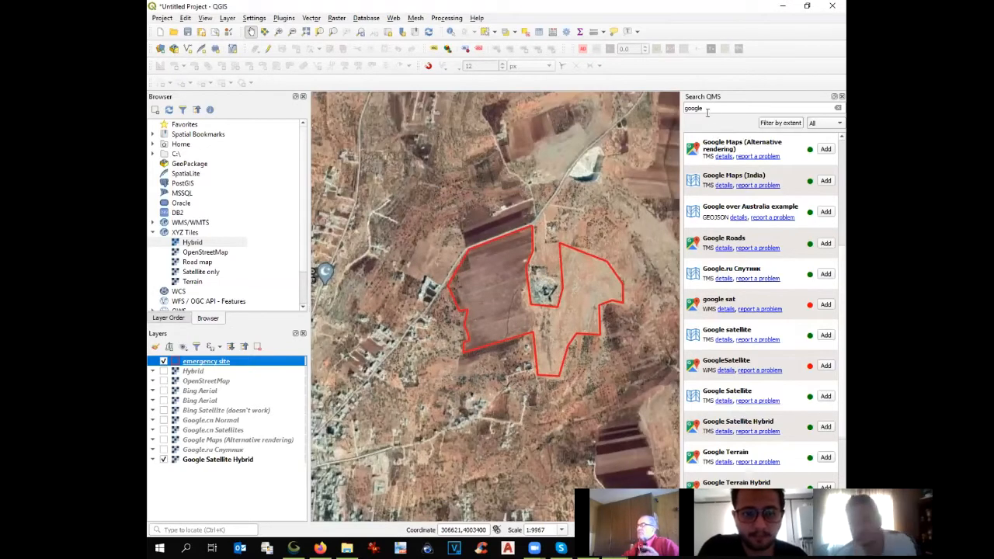
scroll(485, 269, down, 1)
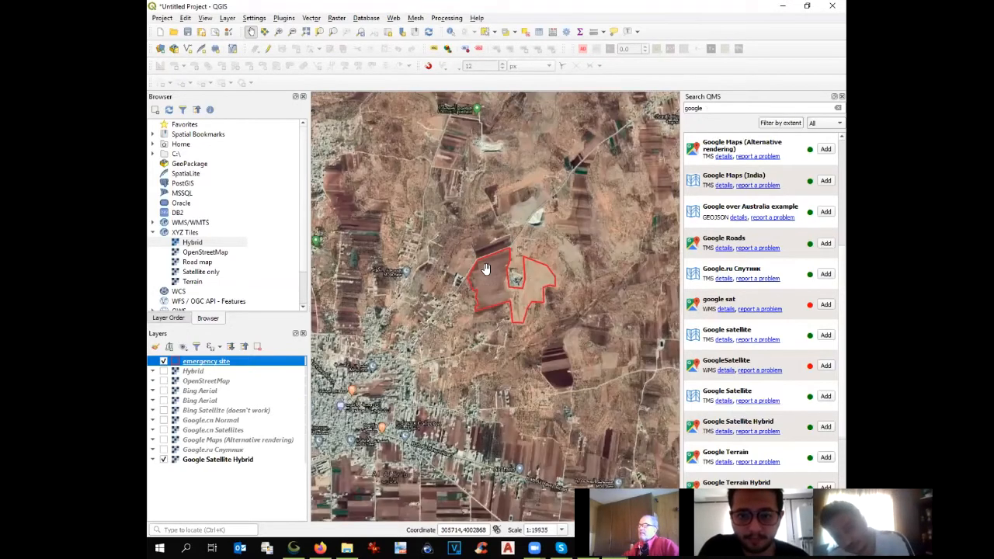
scroll(485, 268, down, 1)
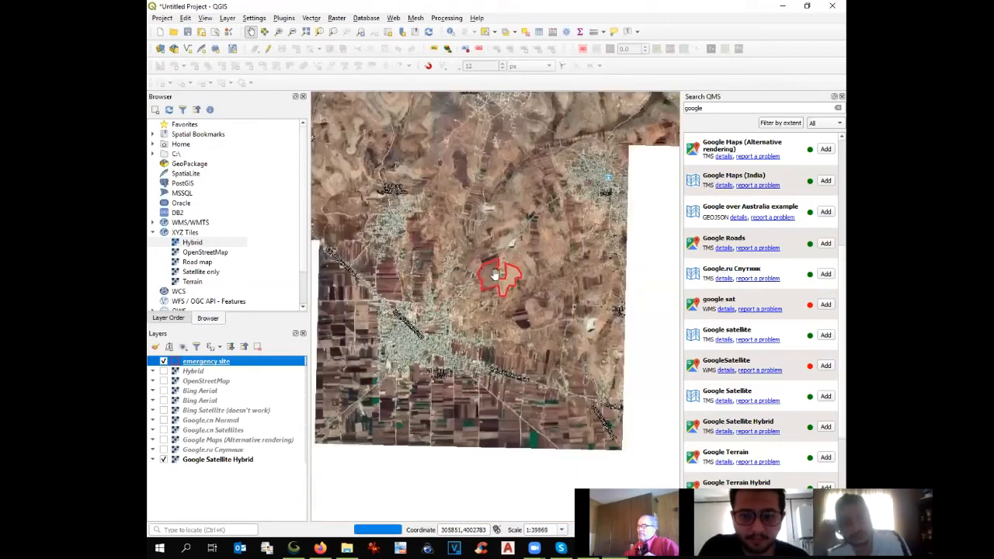
drag(500, 278, 496, 294)
scroll(496, 294, up, 2)
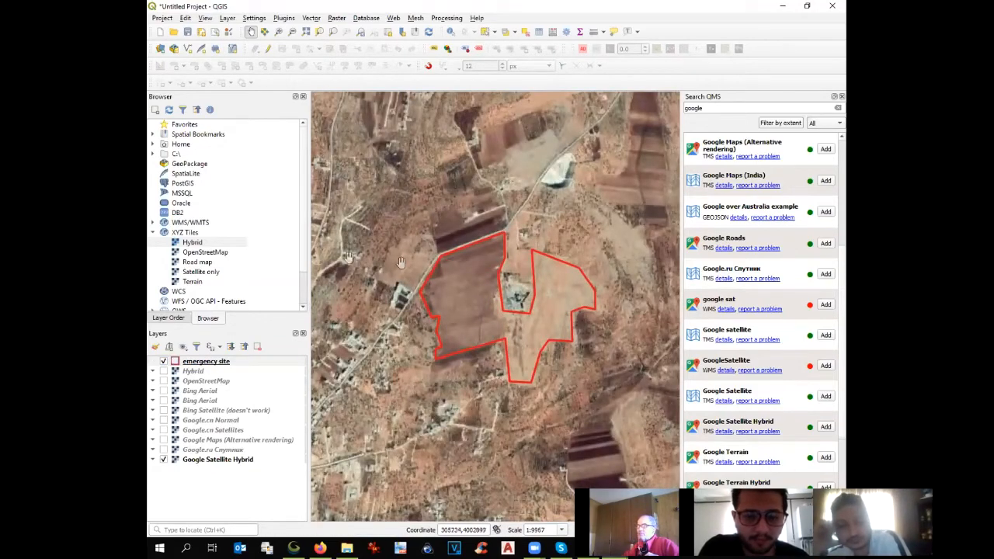
Step: Start a new shapefile layer with the file name accessroad in the Day 2 Exercise folder
click(188, 52)
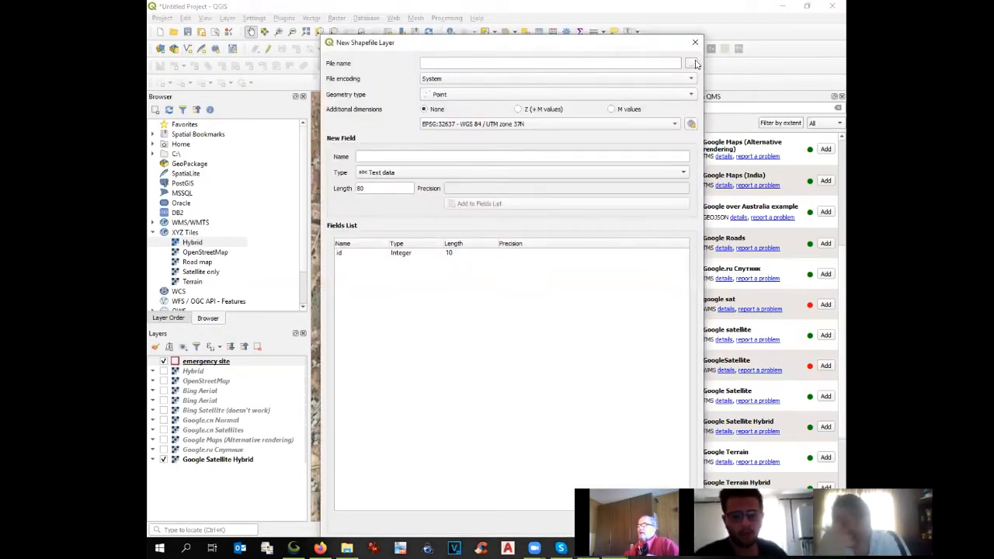
click(691, 63)
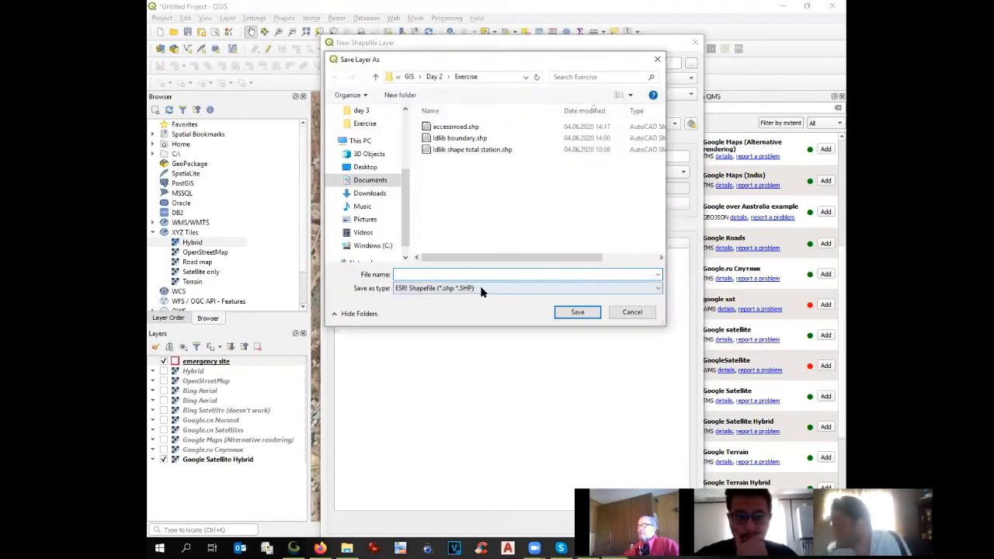
text(accessrpad)
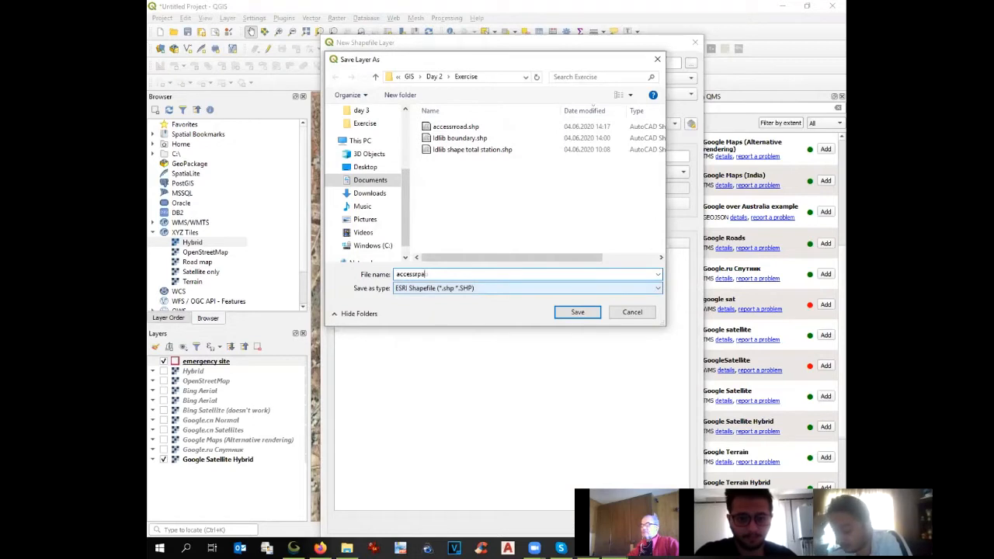
key(BackSpace)
key(BackSpace)
key(BackSpace)
text(oad)
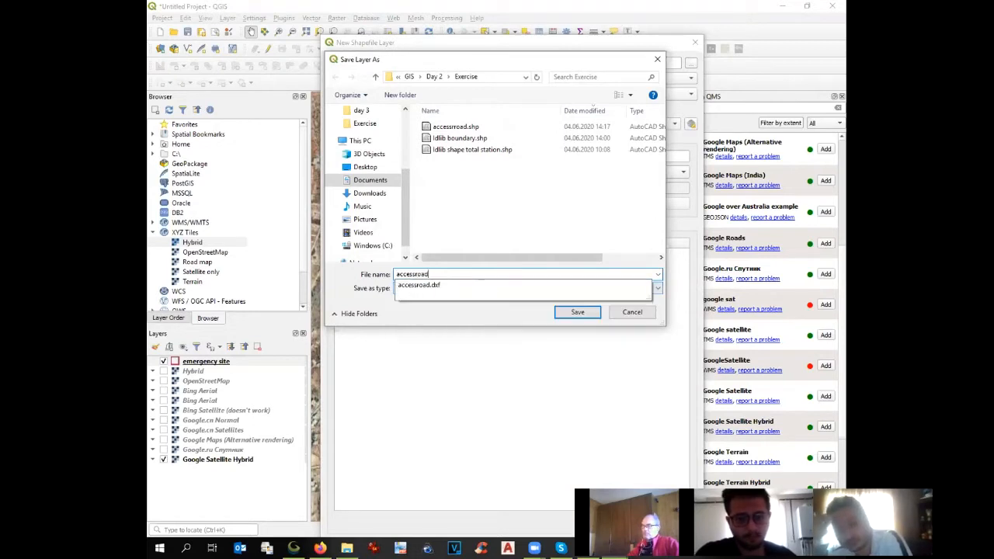
key(Return)
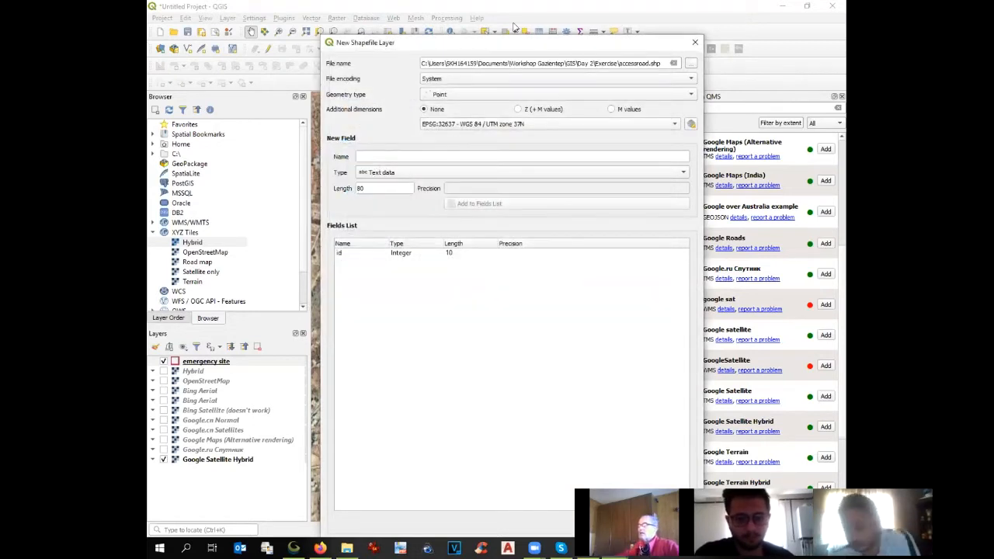
Step: Set the geometry type to Line, add a text field named info with length 80, and create the accessroad layer
click(503, 94)
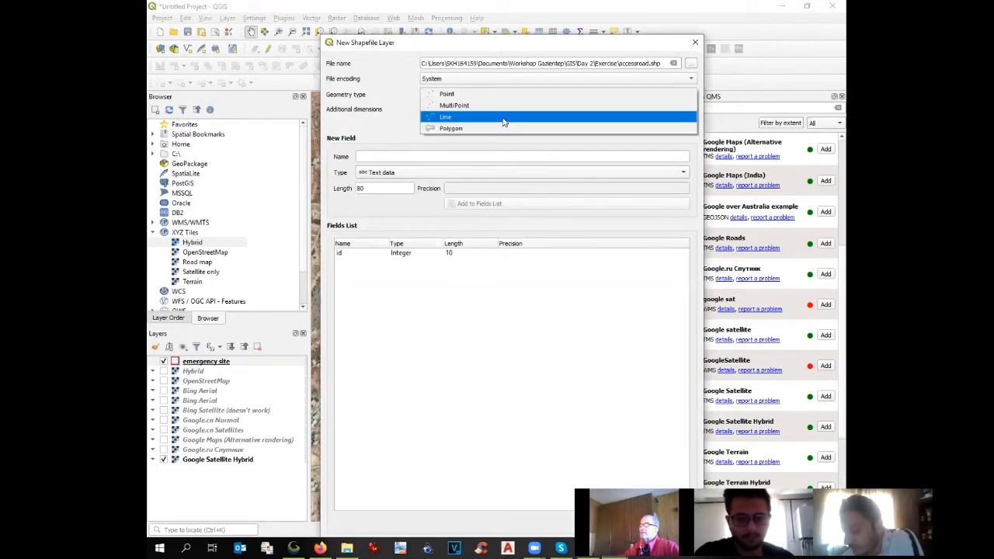
click(504, 118)
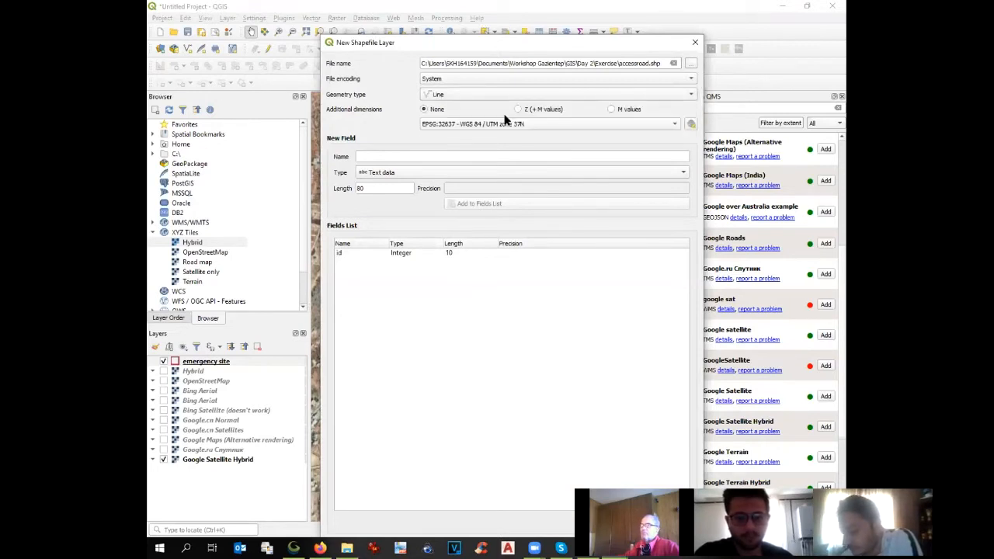
click(446, 156)
text(info)
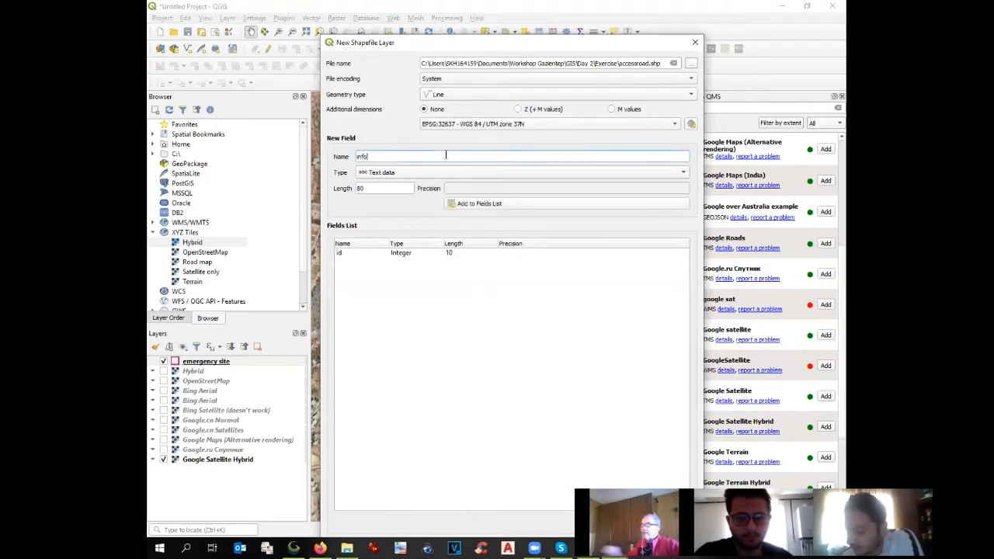
click(501, 203)
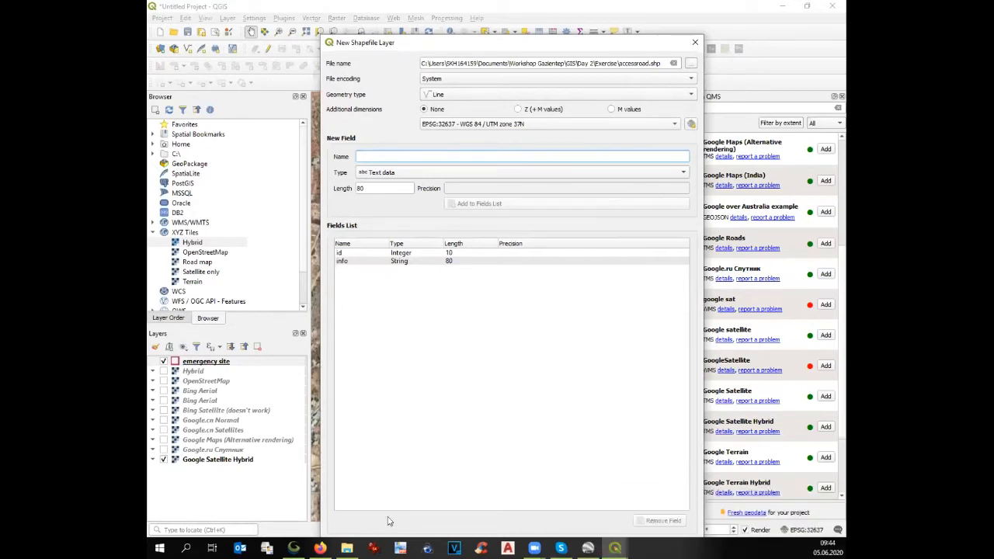
click(595, 508)
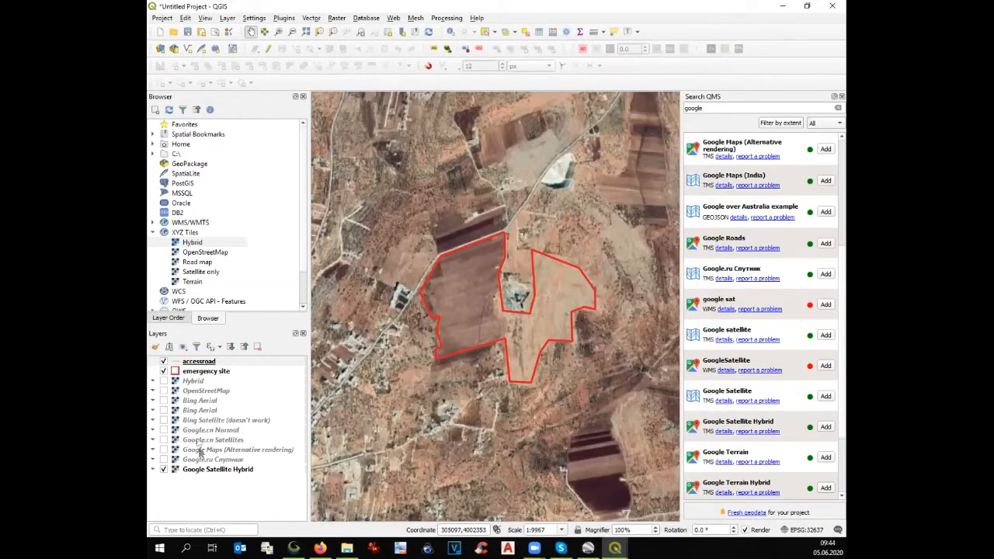
Step: Style the accessroad layer with the topo road line symbol
click(187, 364)
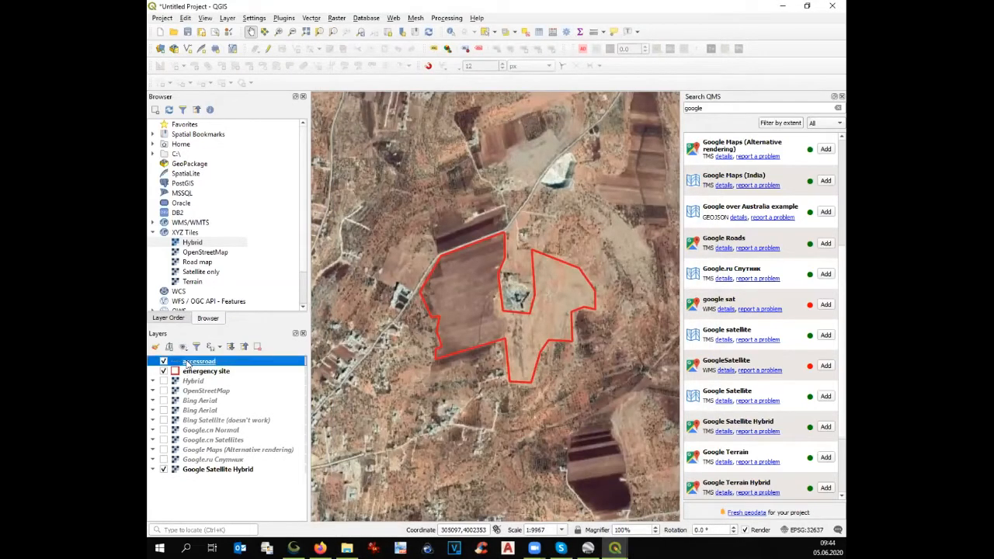
double_click(187, 363)
click(306, 378)
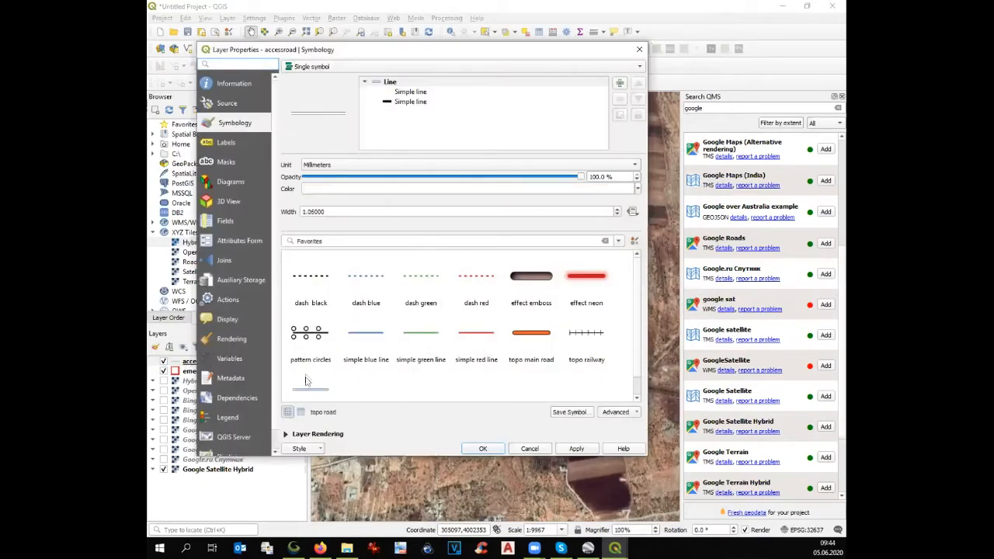
scroll(365, 365, down, 1)
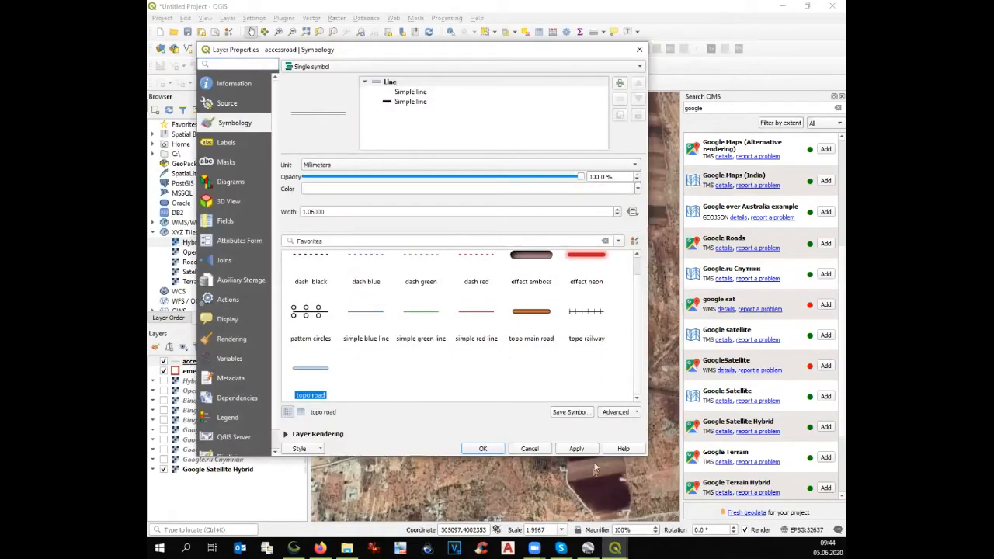
click(482, 448)
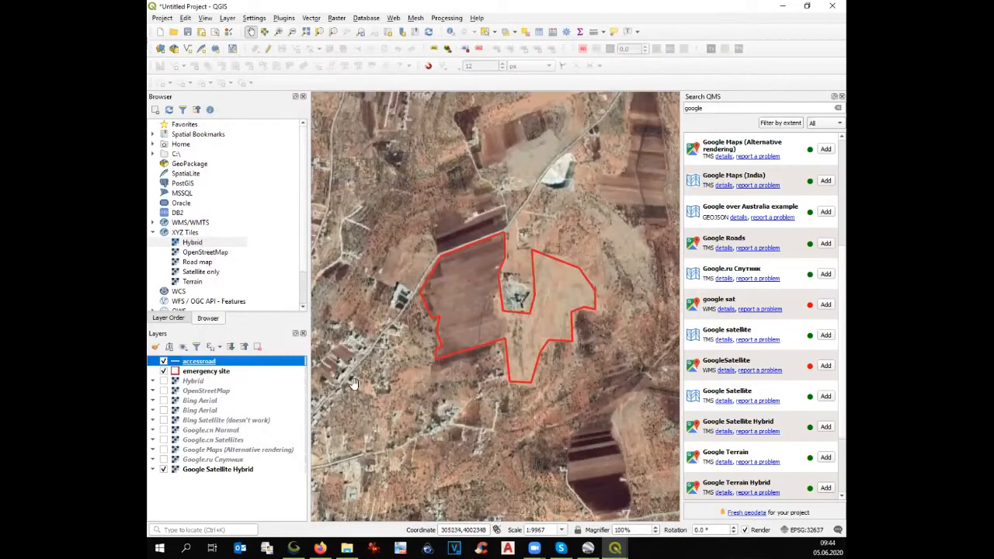
Step: Digitize the access road in the accessroad layer from the town northeast to the emergency site boundary, with the info attribute "access road"
scroll(356, 379, down, 1)
drag(361, 373, 478, 309)
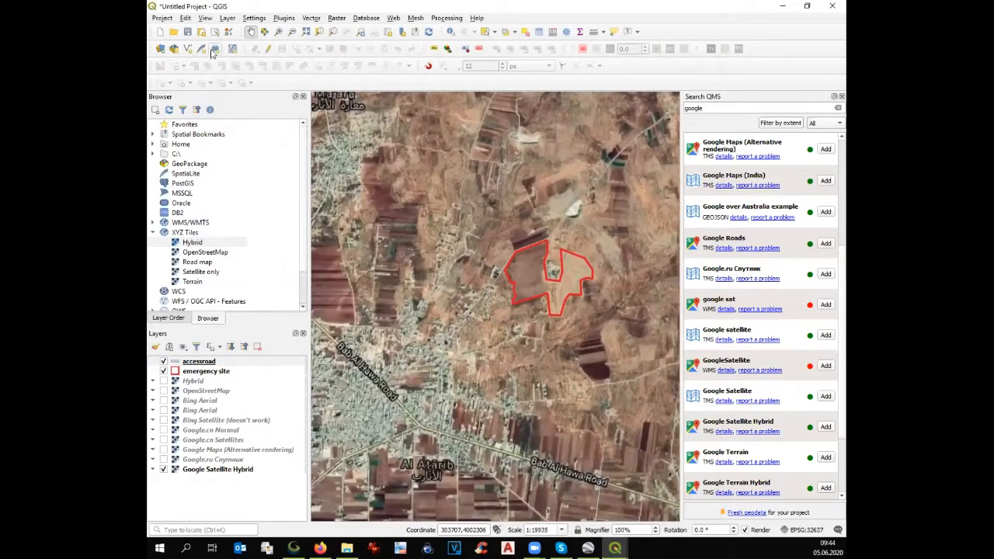
click(267, 49)
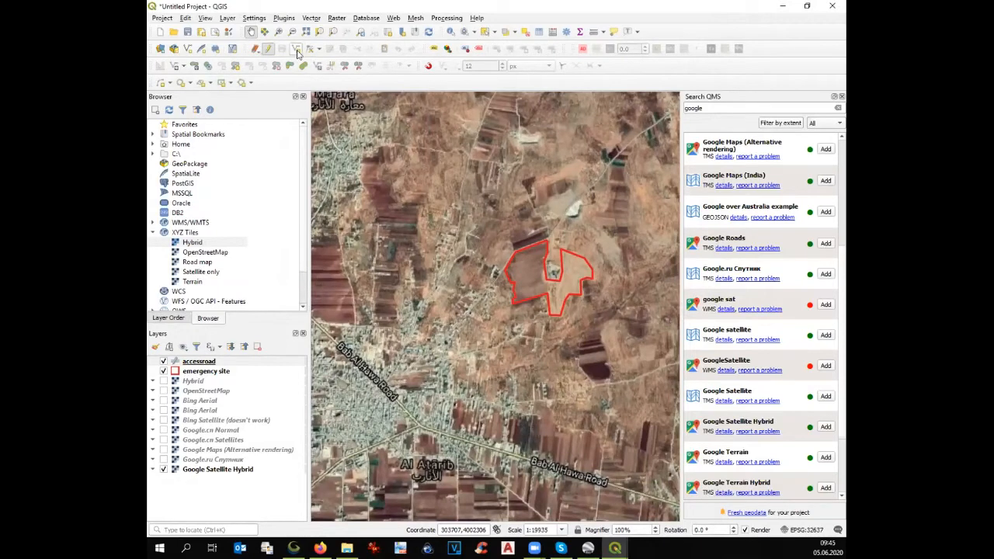
click(297, 50)
scroll(446, 338, up, 1)
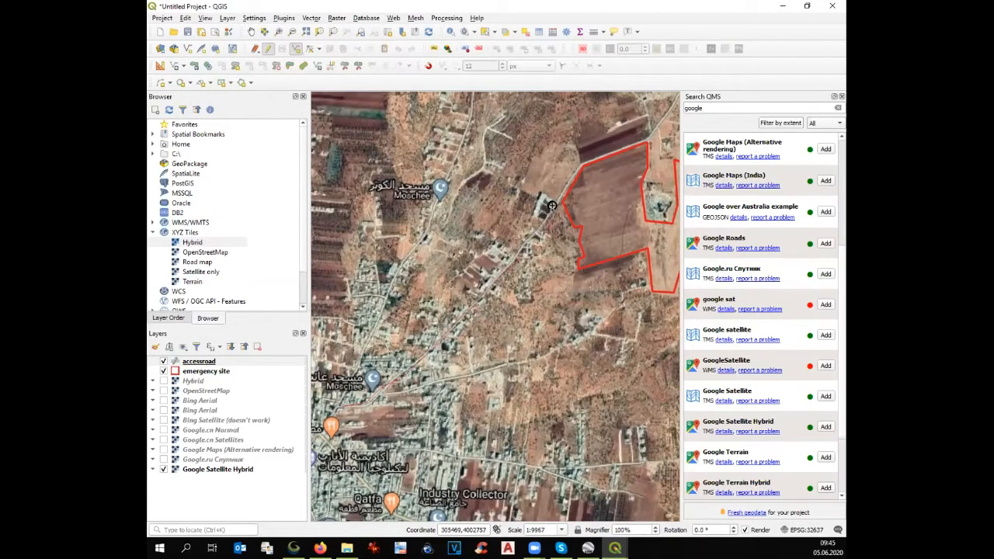
click(574, 172)
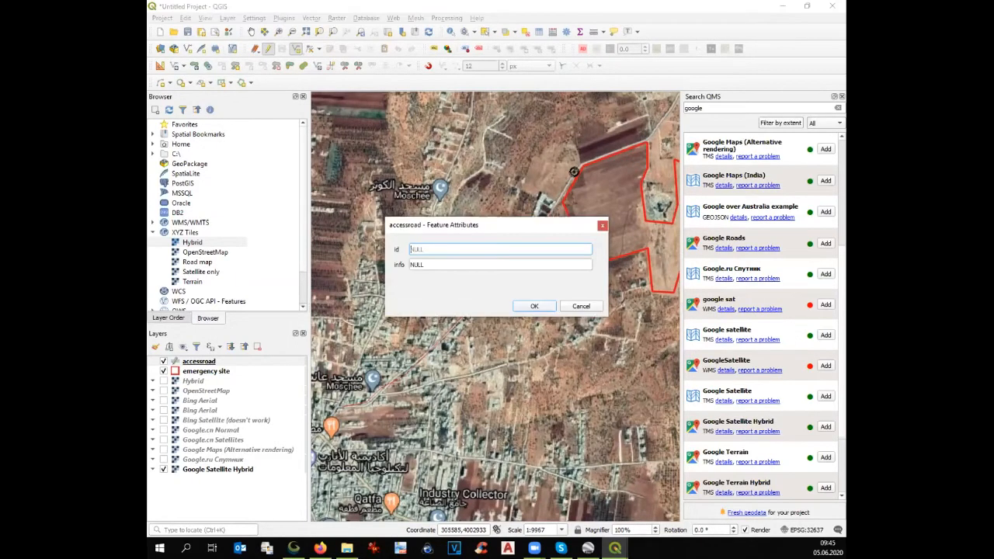
click(519, 261)
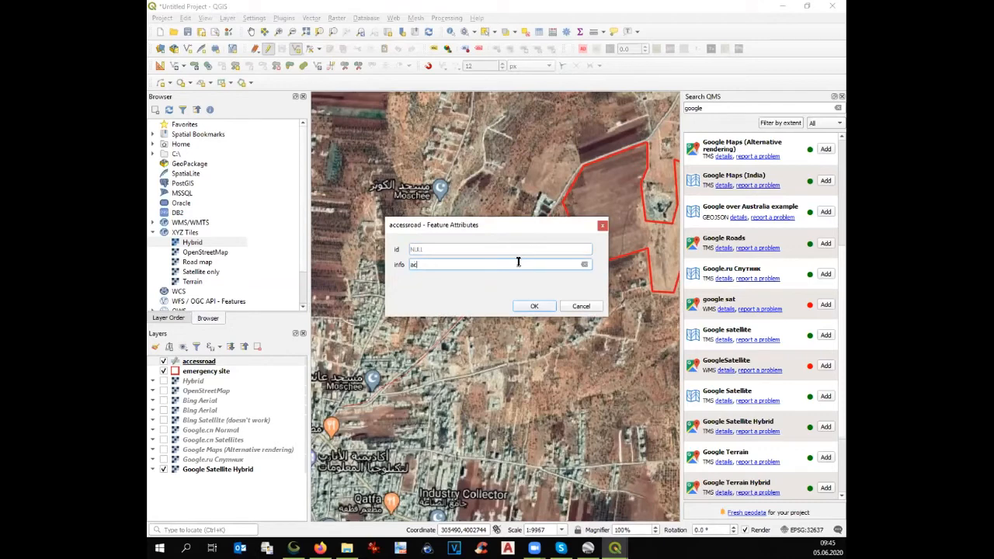
text(access road)
key(Return)
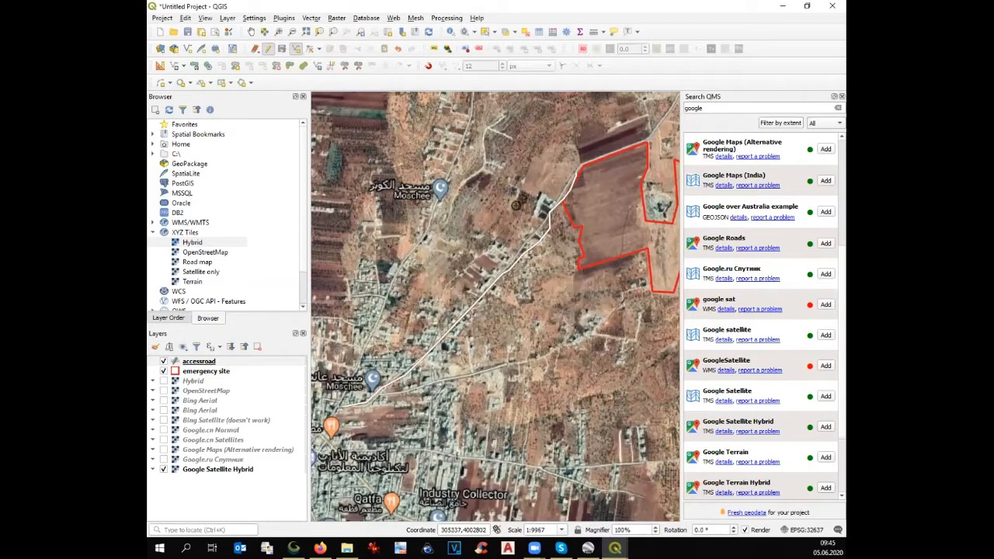
Step: Start another new shapefile layer with the file name mine in the Exercise folder
scroll(460, 262, down, 1)
scroll(571, 213, up, 2)
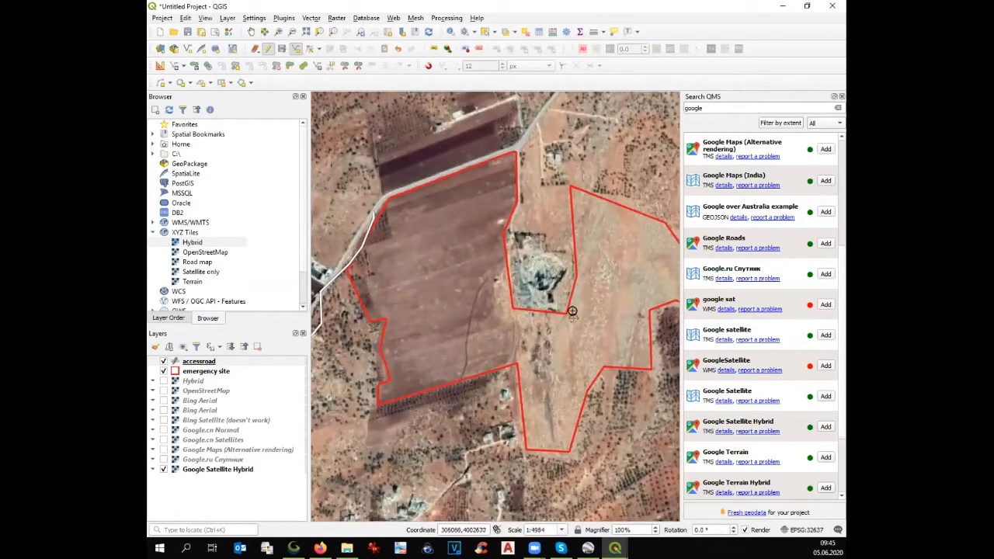
click(192, 49)
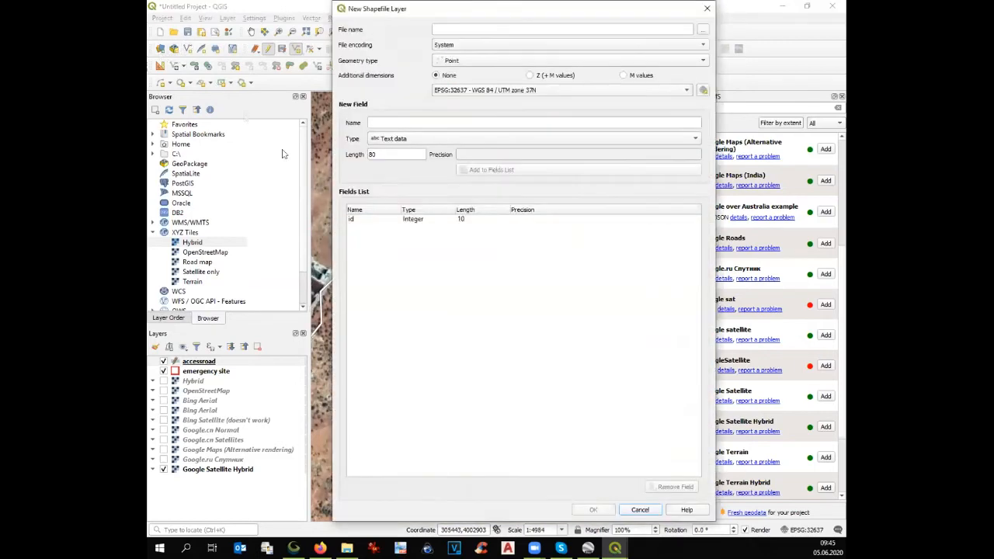
click(458, 30)
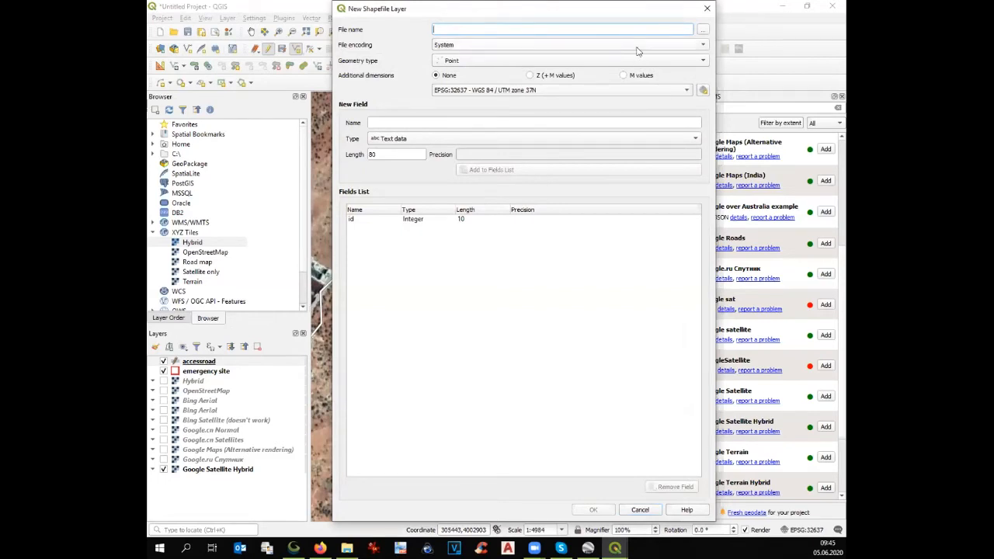
click(702, 30)
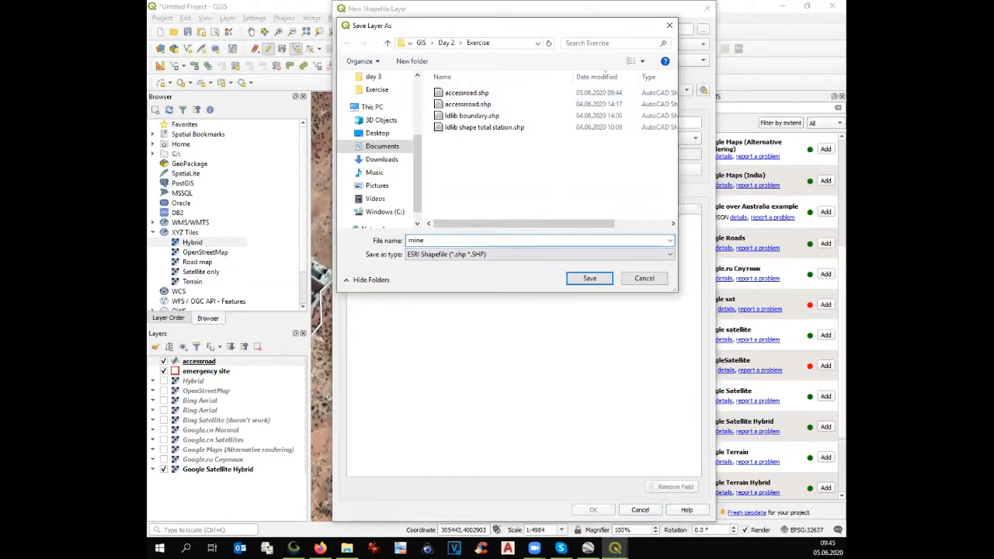
click(589, 278)
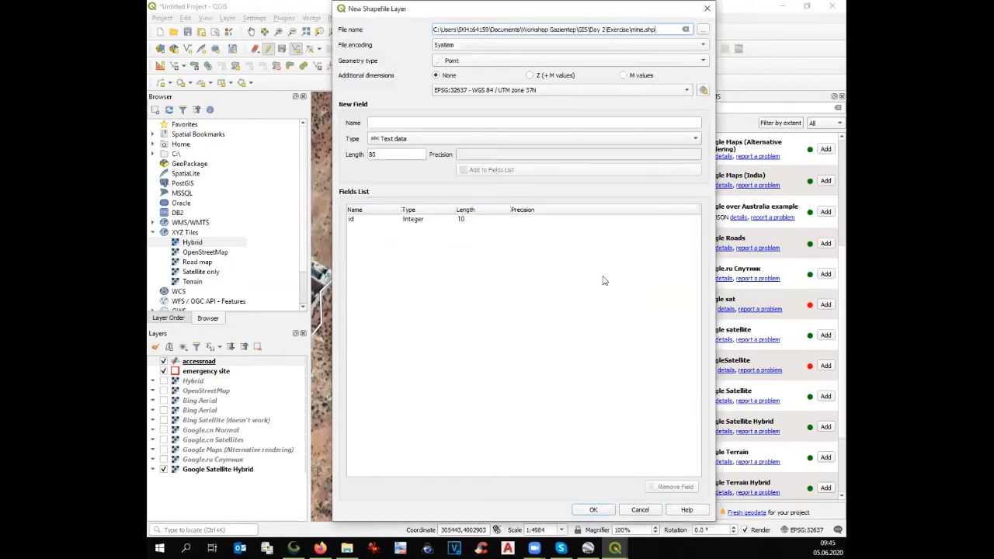
Step: Set the geometry type to Polygon, add a text field named info with length 80, and create the mine layer
click(497, 60)
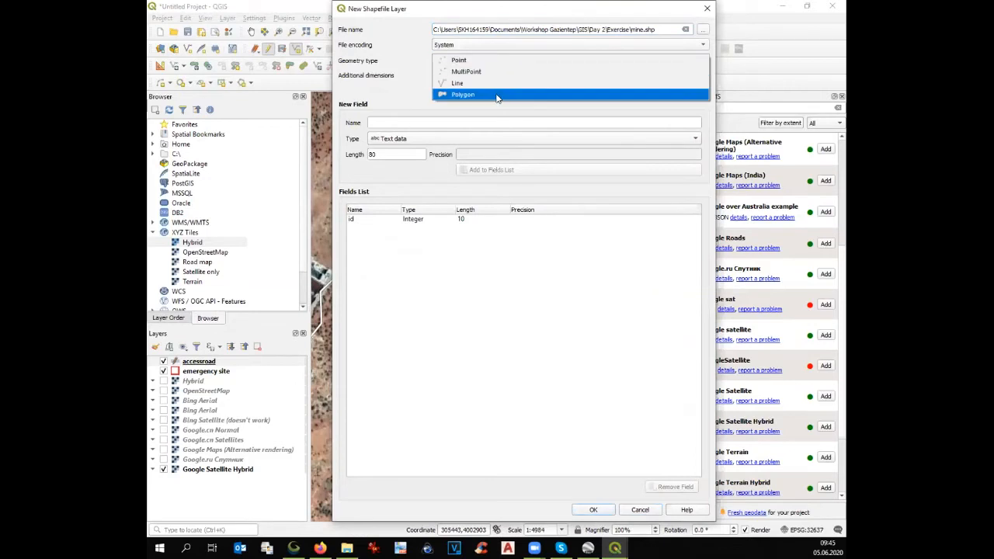
click(497, 94)
click(498, 122)
text(in)
click(515, 170)
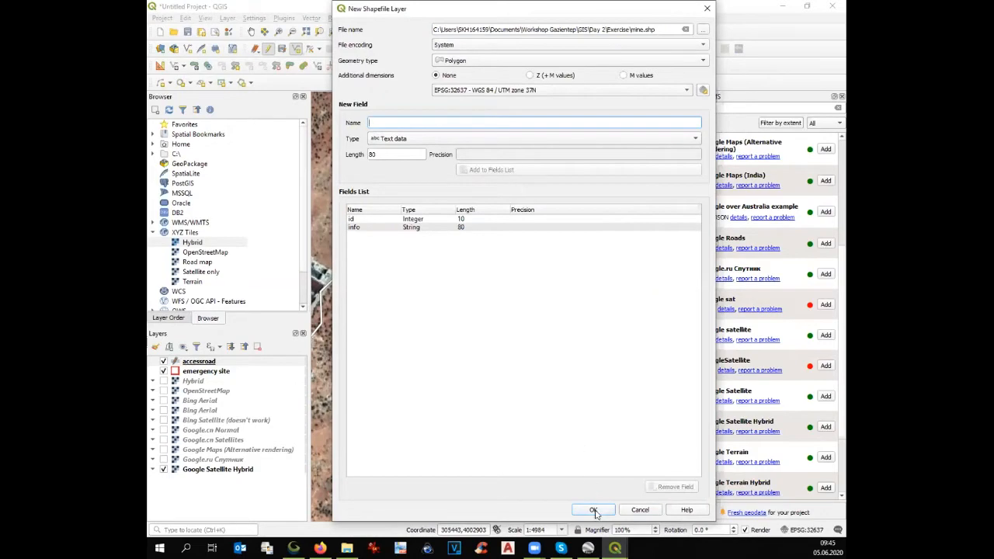
click(593, 510)
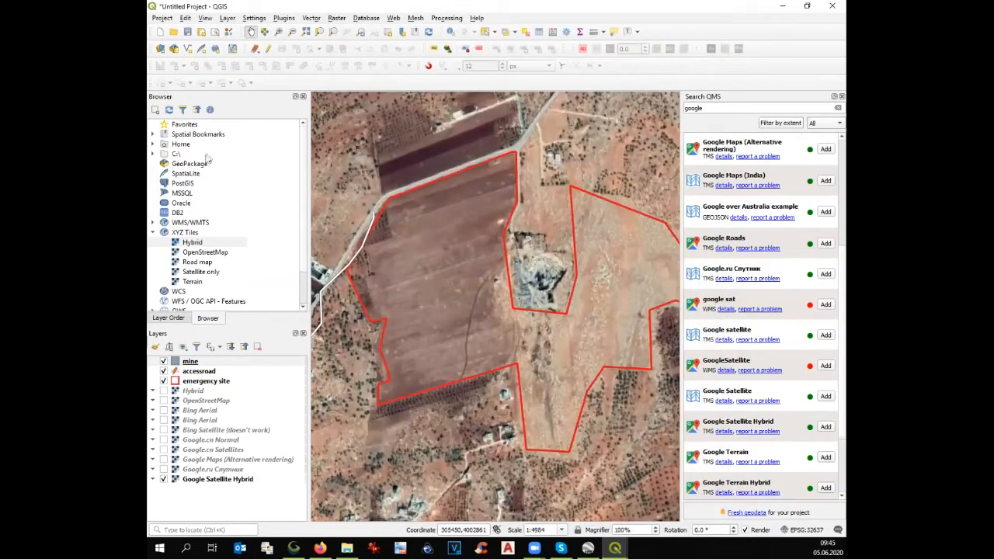
Step: Digitize the excavated pit enclosed by the emergency site boundary as a polygon in the mine layer, with the info attribute "Mine"
click(199, 363)
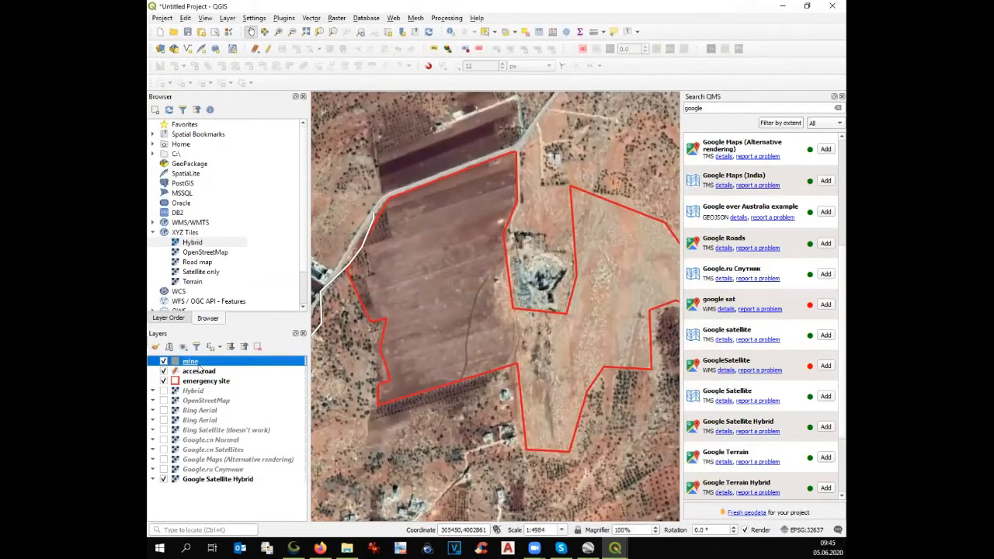
click(268, 49)
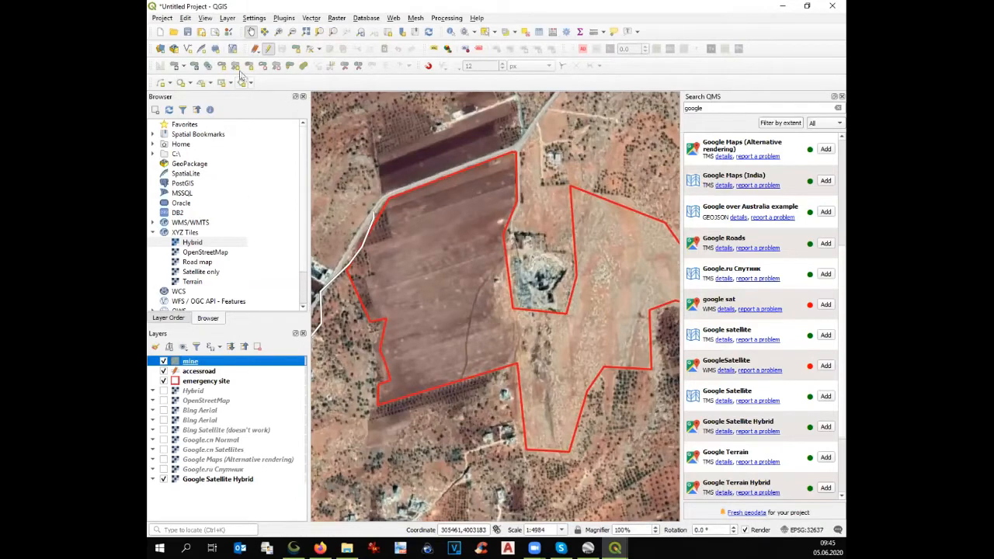
click(295, 49)
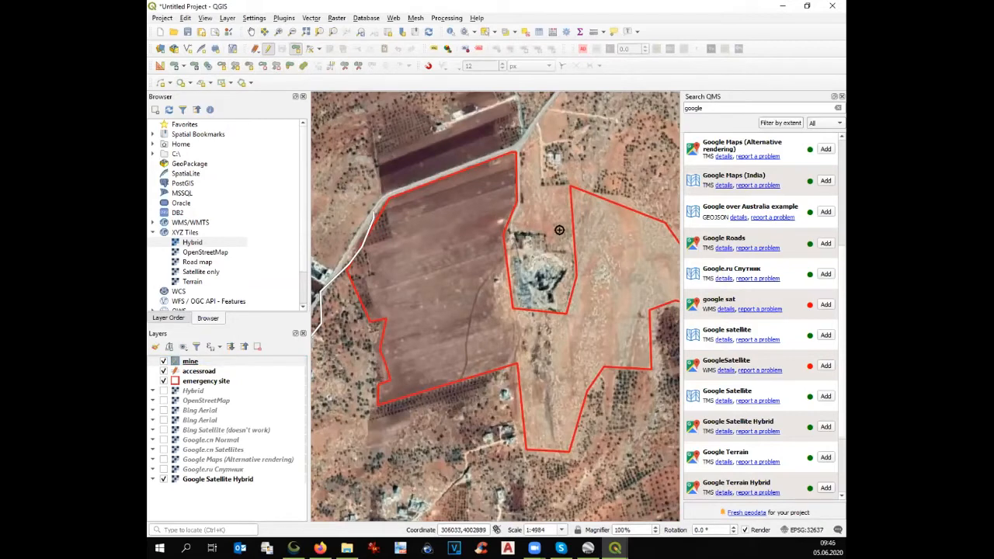
click(575, 227)
click(569, 312)
click(518, 307)
right_click(505, 236)
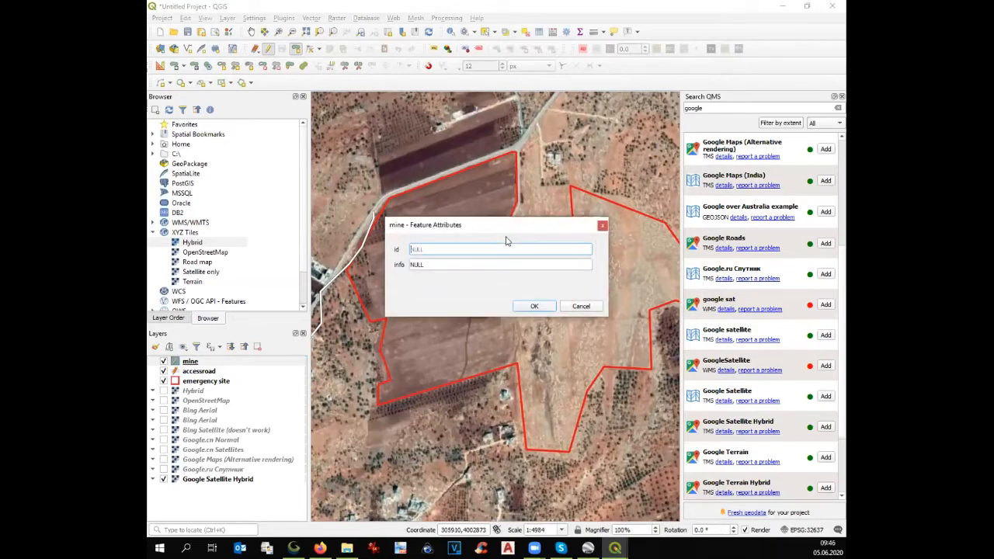
click(472, 269)
text(Mine)
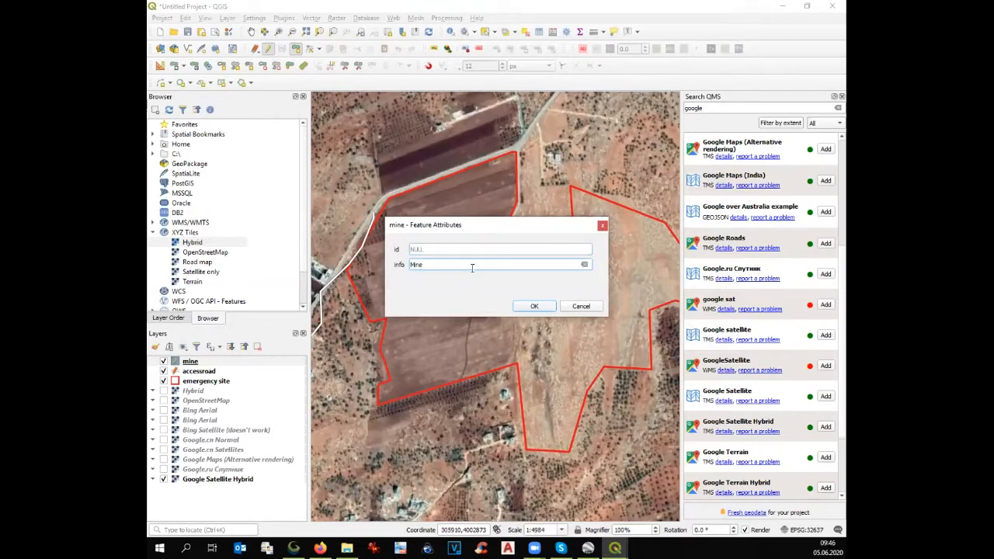
click(539, 306)
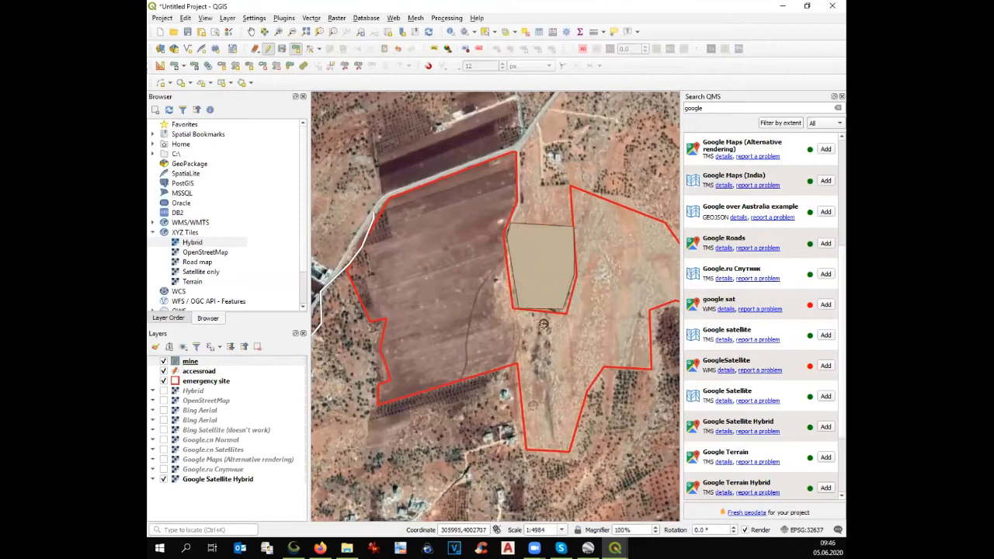
Step: Start another new shapefile layer with the file name Existing building in the Exercise folder
scroll(499, 400, up, 1)
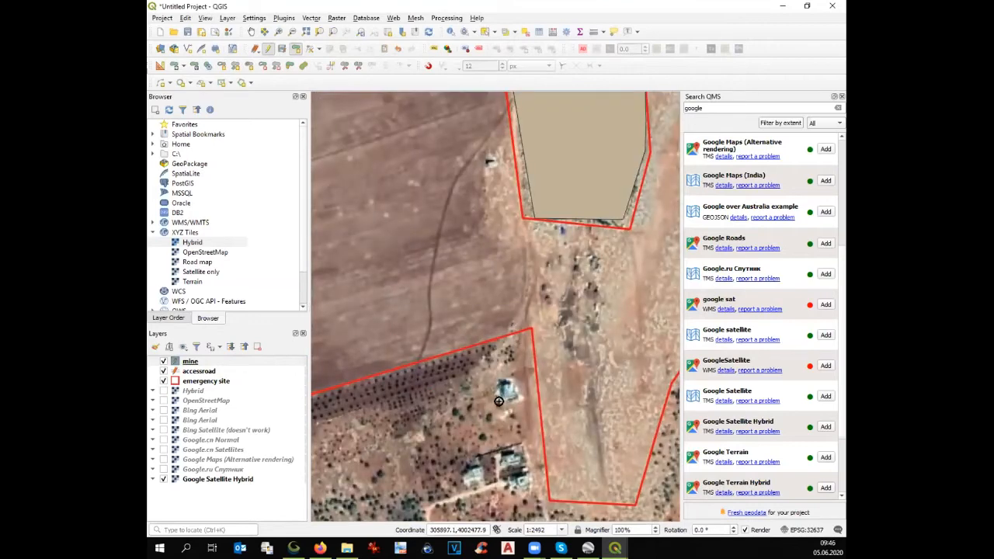
scroll(499, 400, down, 1)
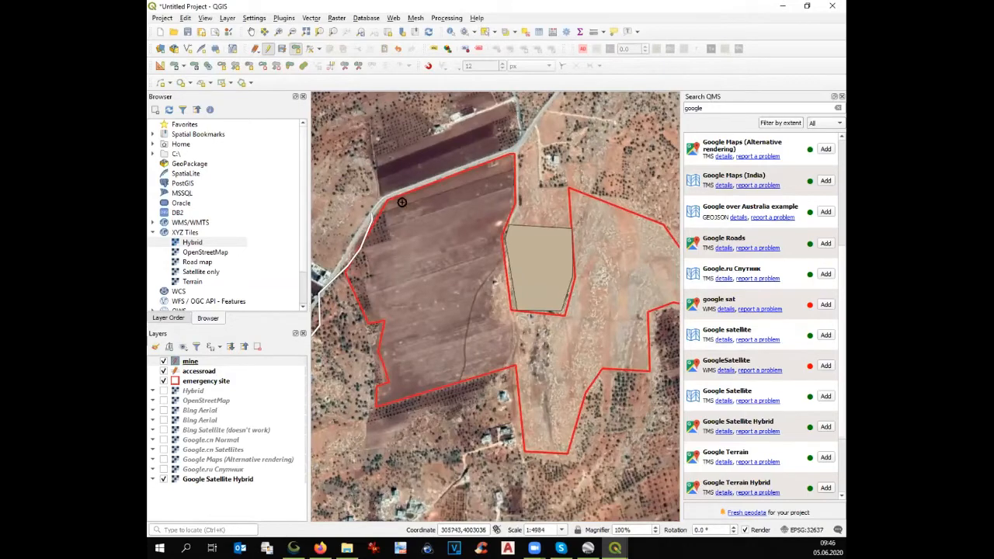
scroll(502, 275, down, 1)
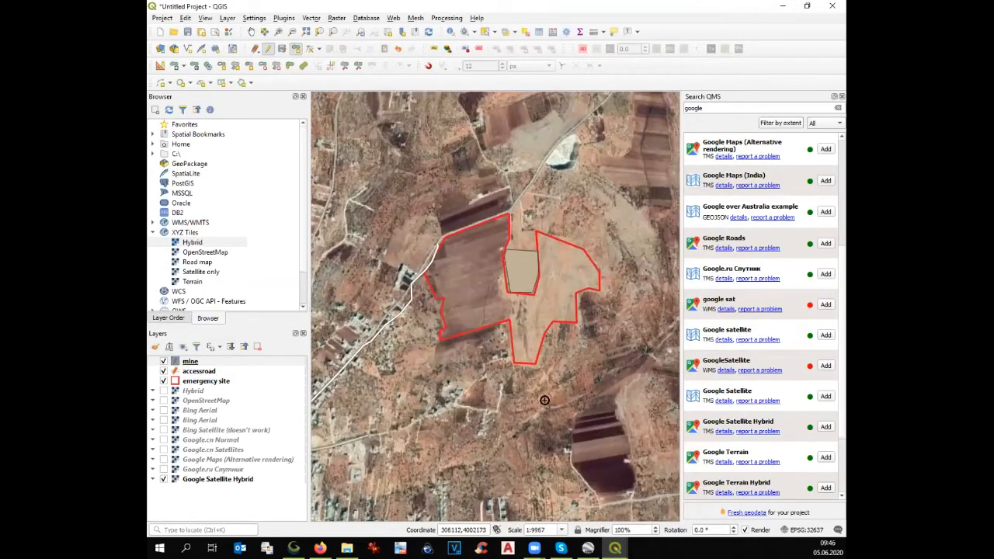
scroll(545, 400, up, 1)
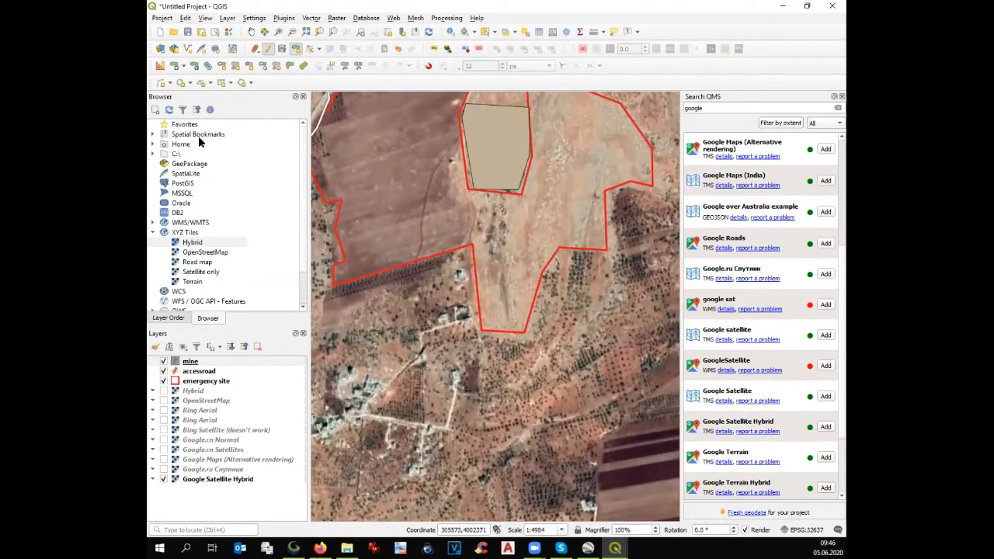
click(187, 49)
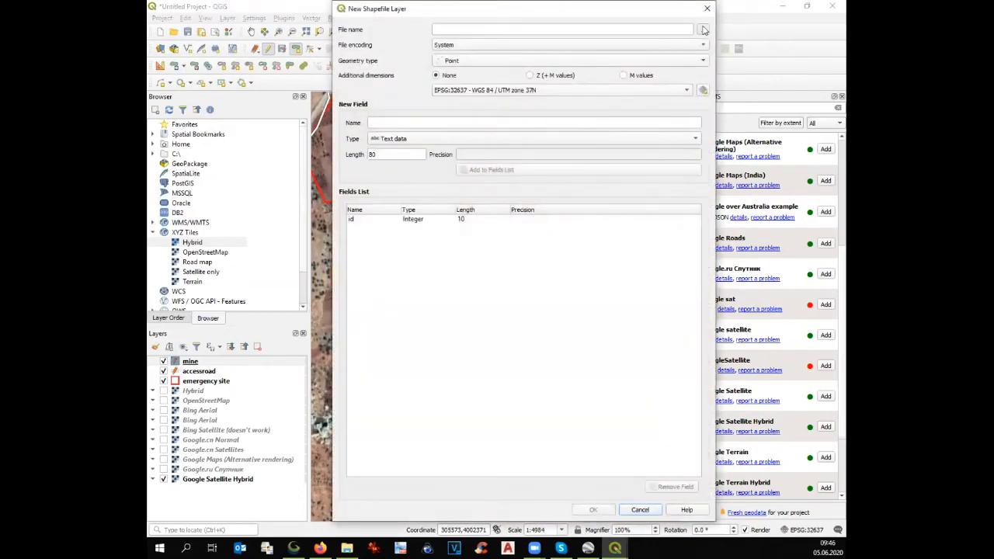
click(704, 30)
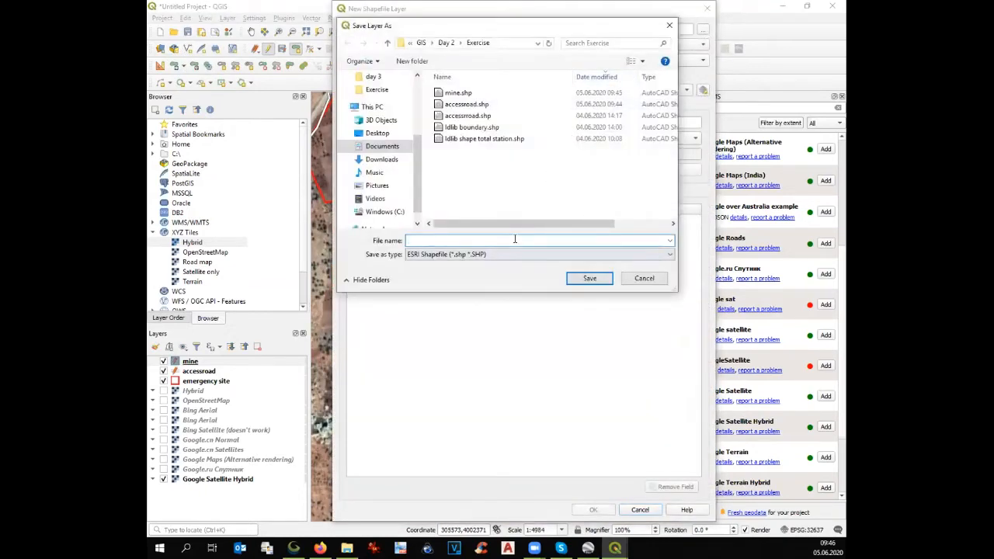
text(Existing building)
key(Return)
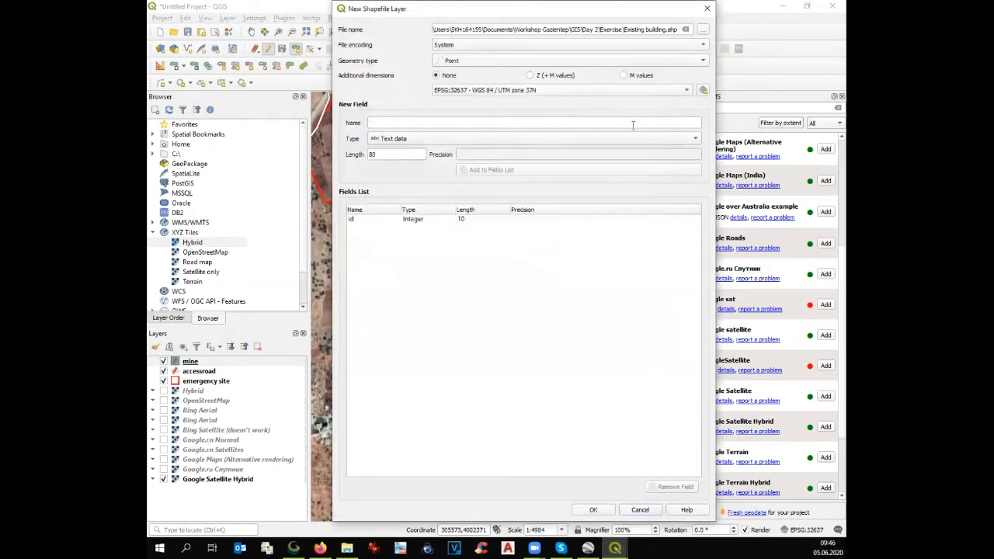
Step: Set the geometry type to Polygon, add a text field named info with length 80, and create the Existing building layer
click(497, 60)
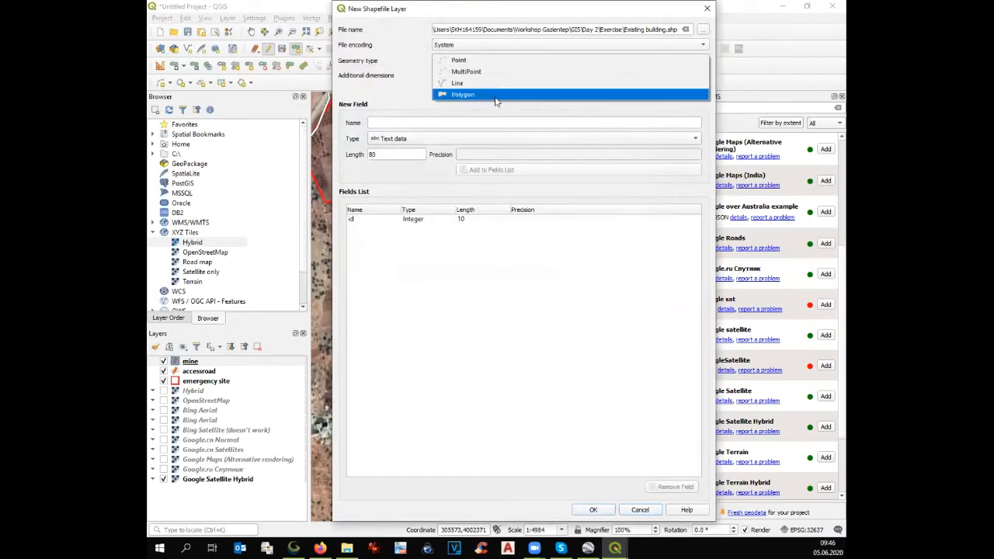
click(496, 96)
click(486, 122)
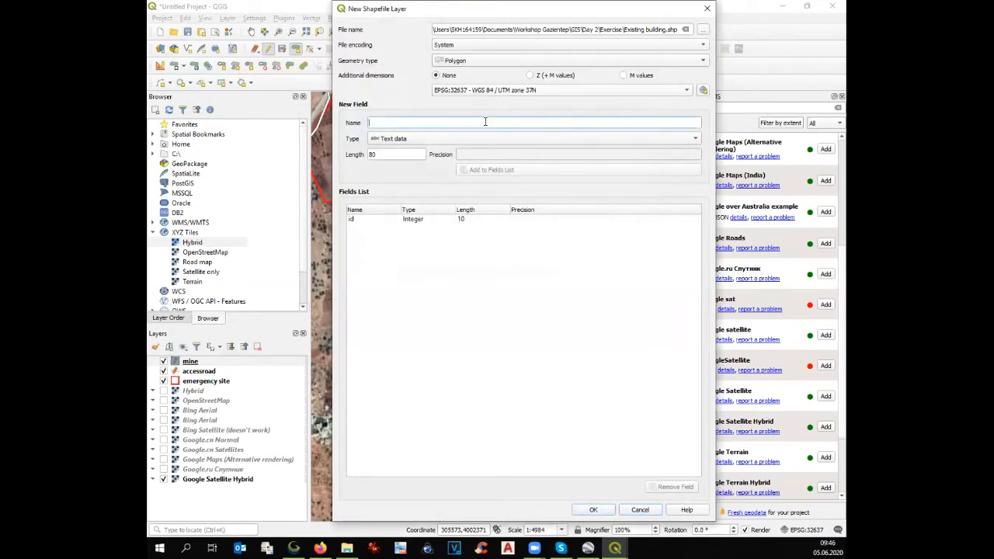
text(info)
click(491, 170)
click(593, 510)
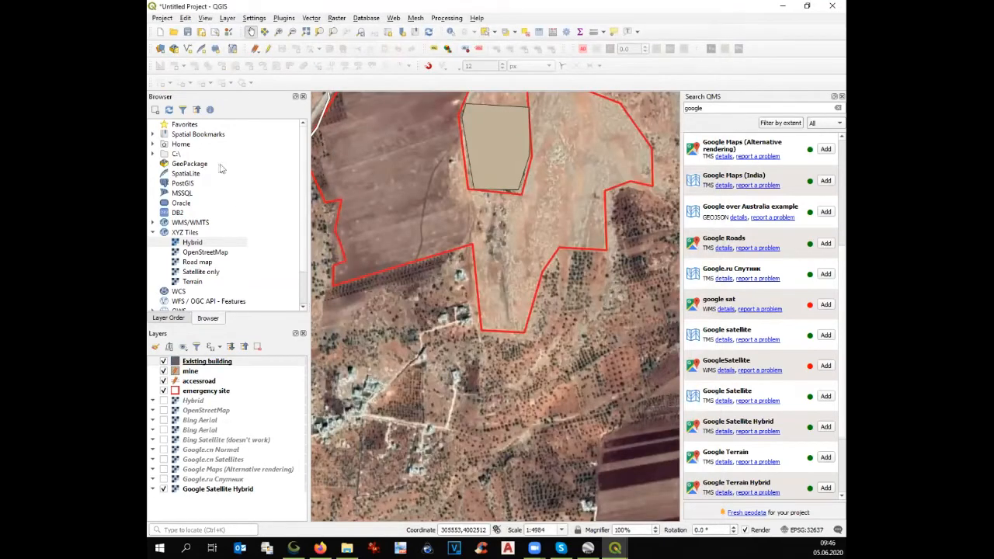
Step: Digitize the small building just west of the site's southern arm in the Existing building layer, leaving its attributes empty
click(202, 362)
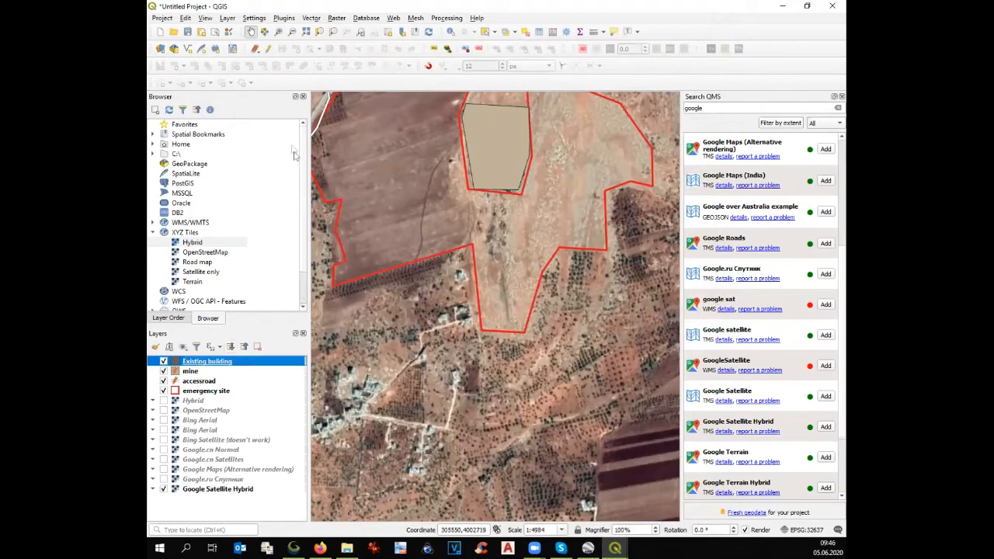
click(269, 49)
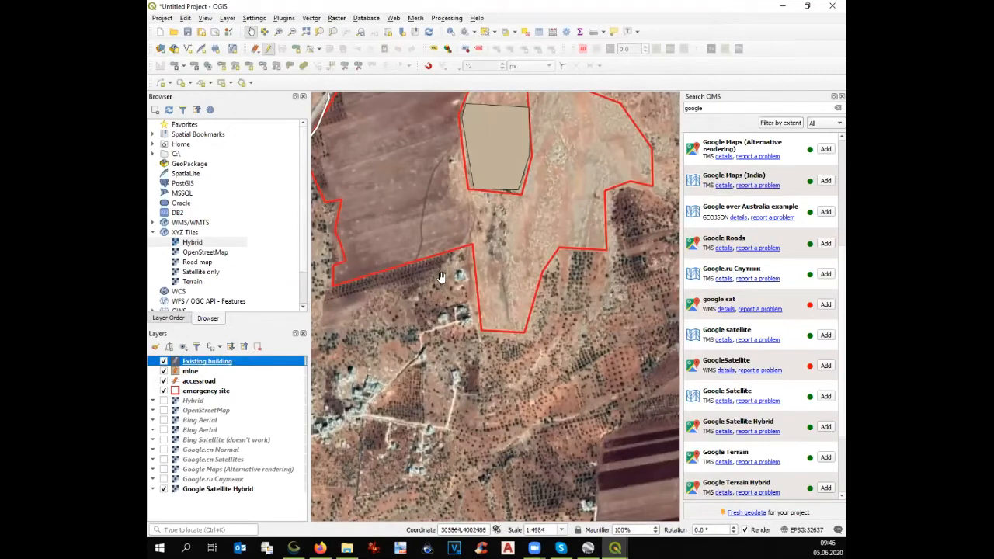
click(296, 49)
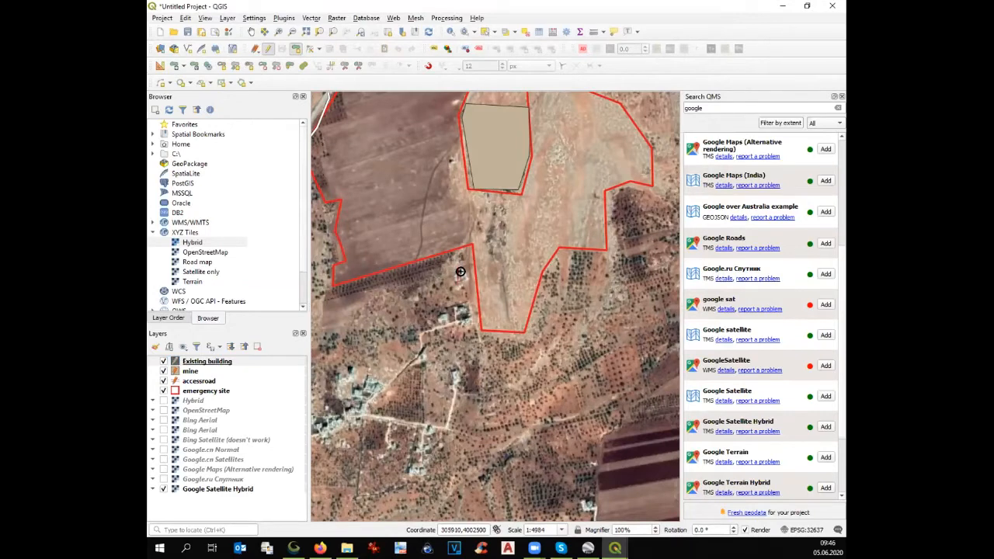
click(461, 271)
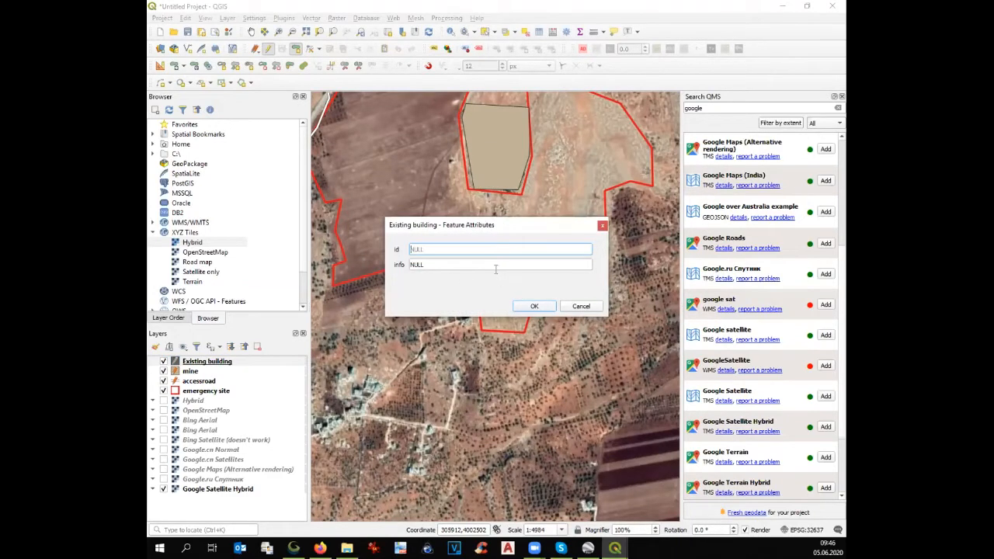
click(535, 306)
Step: Digitize the large building beside the access road west of the emergency site, leaving its attributes empty
scroll(536, 305, down, 1)
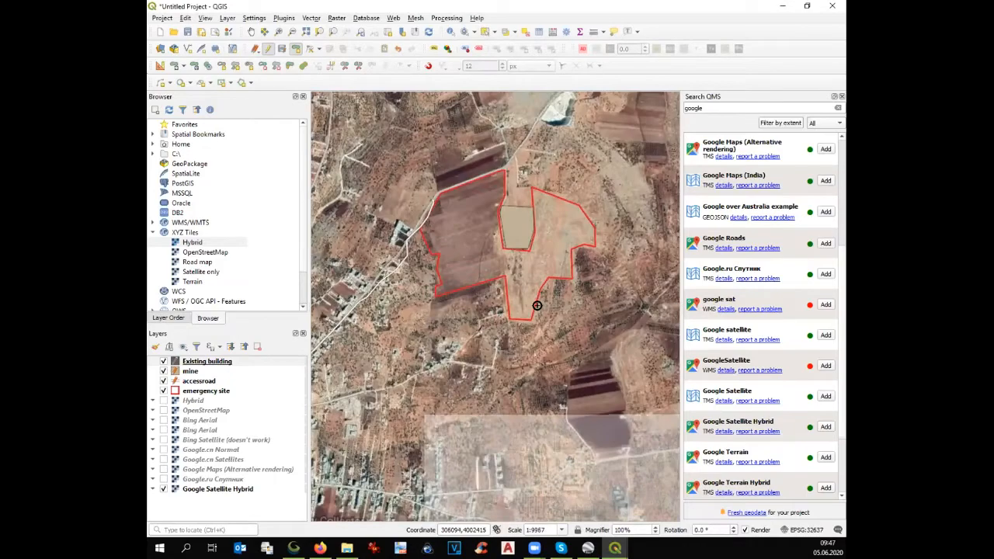
scroll(429, 271, up, 1)
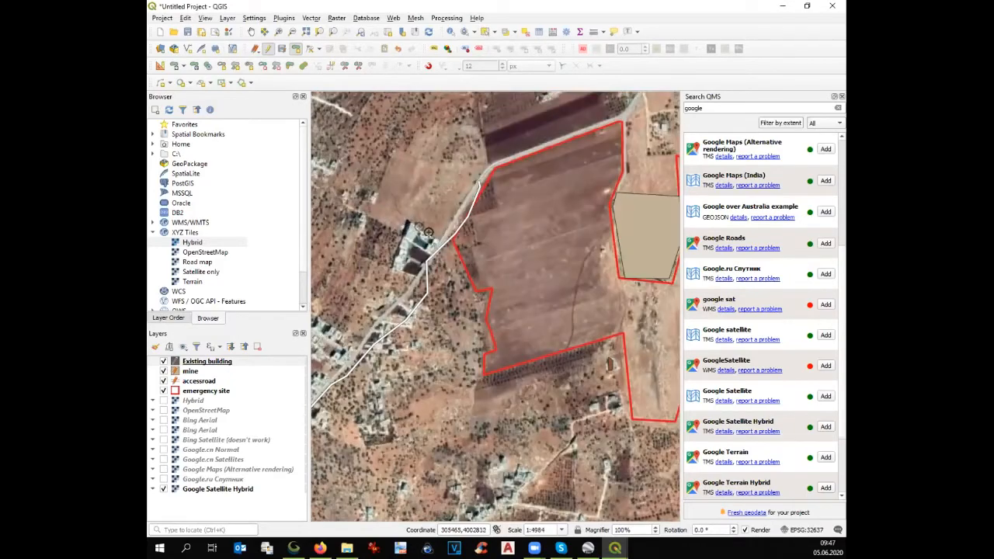
click(439, 239)
click(432, 251)
click(418, 250)
click(407, 270)
right_click(392, 269)
click(549, 309)
Step: Digitize the small building among the trees north of the mine polygon, leaving its attributes empty
scroll(423, 313, down, 1)
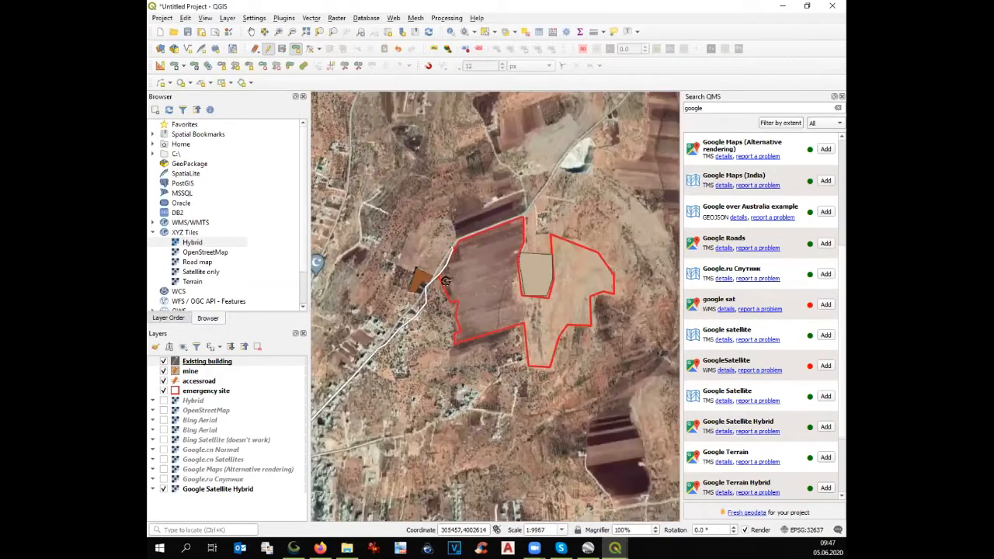
scroll(561, 172, up, 2)
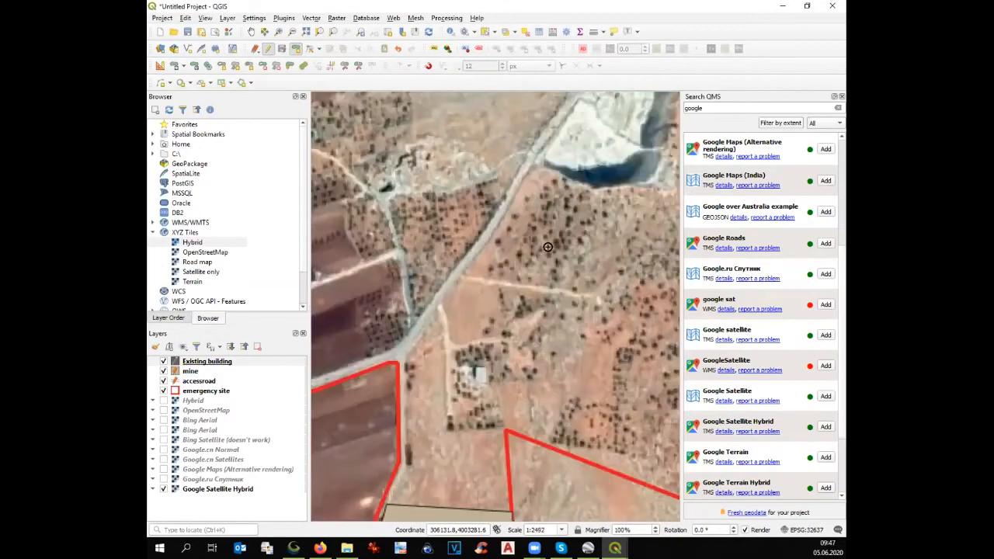
click(487, 383)
click(484, 367)
right_click(484, 364)
click(535, 306)
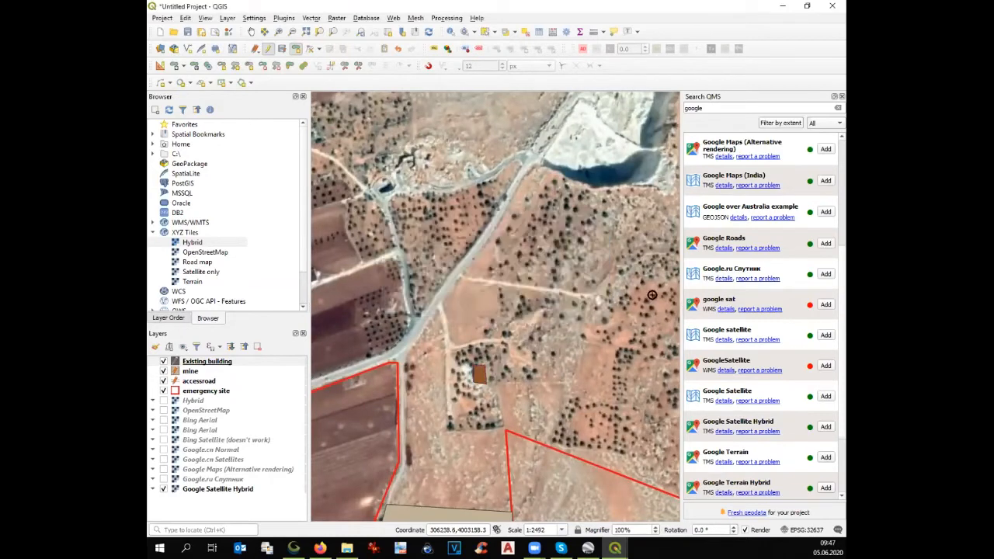
Step: Digitize the building area in the fields north of the road along the site's northern boundary, leaving its attributes empty
scroll(644, 299, down, 1)
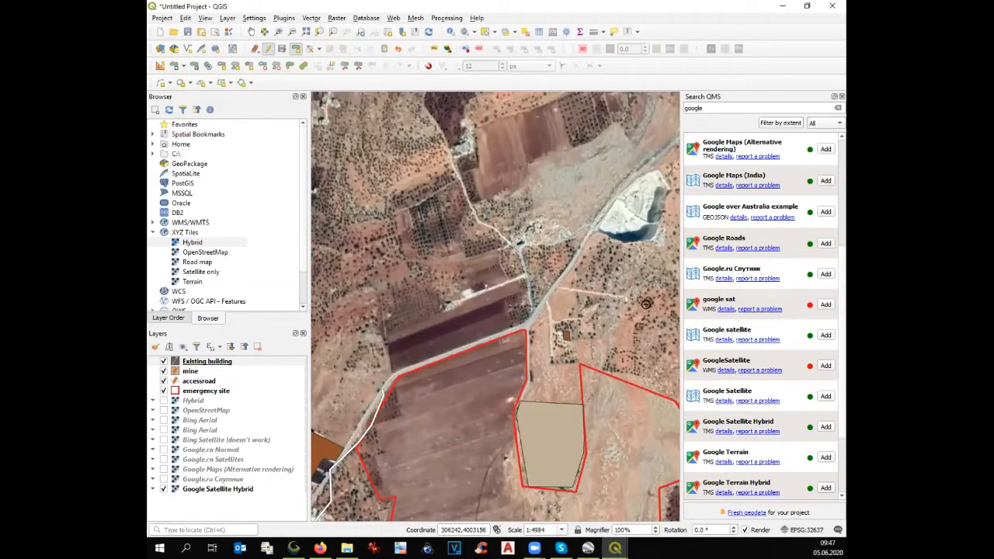
click(433, 297)
click(438, 314)
click(491, 302)
right_click(491, 284)
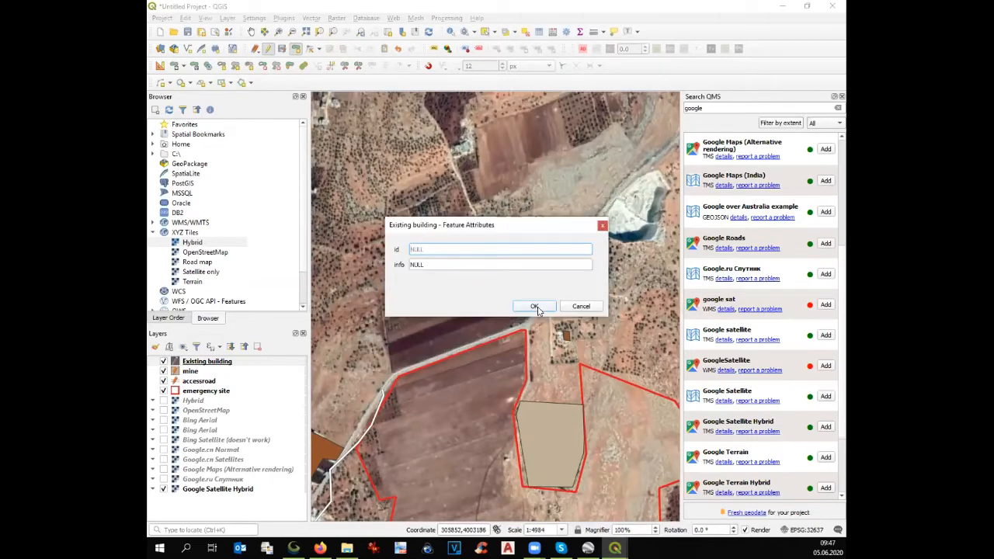
click(535, 307)
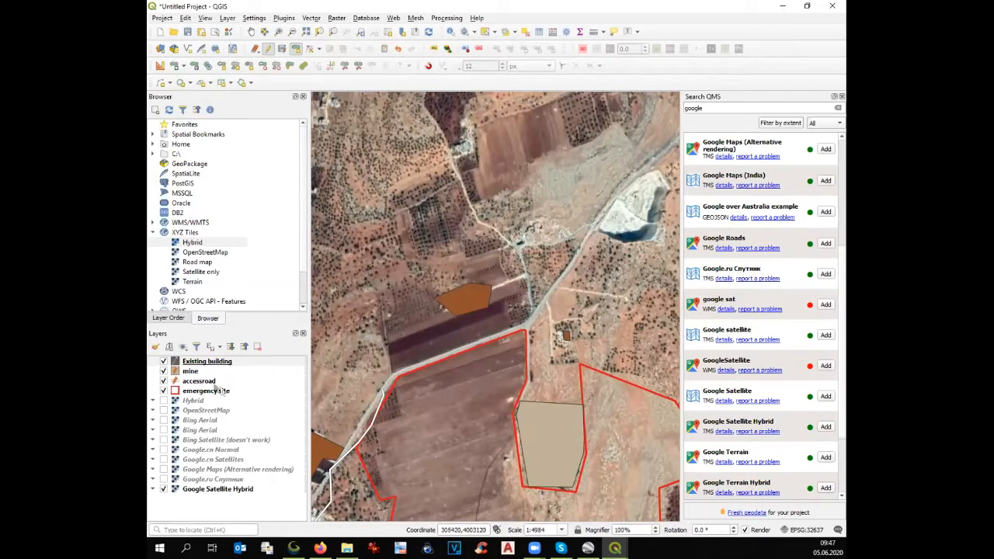
Step: Digitize the white quarry northeast of the emergency site as a second polygon in the mine layer, with the info attribute "Mine"
click(197, 373)
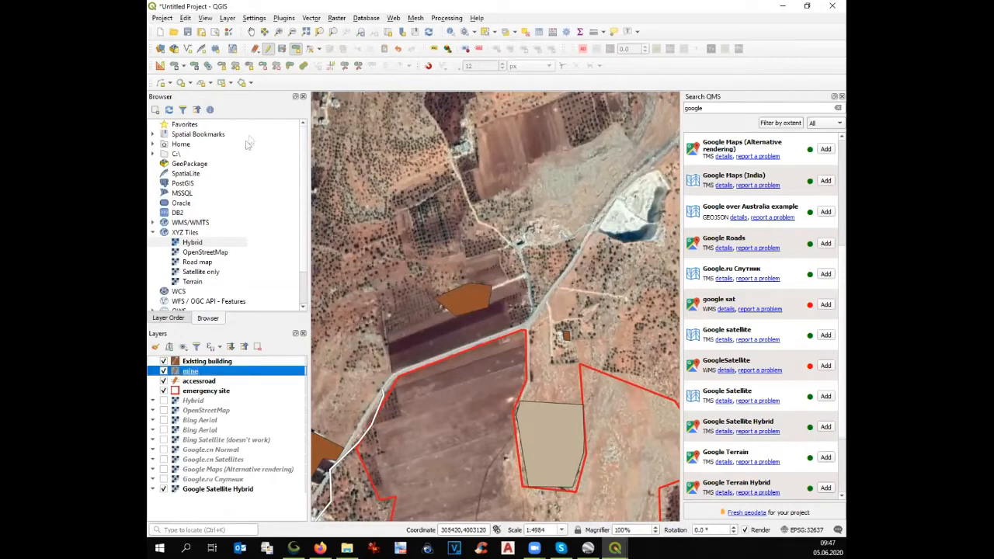
click(296, 50)
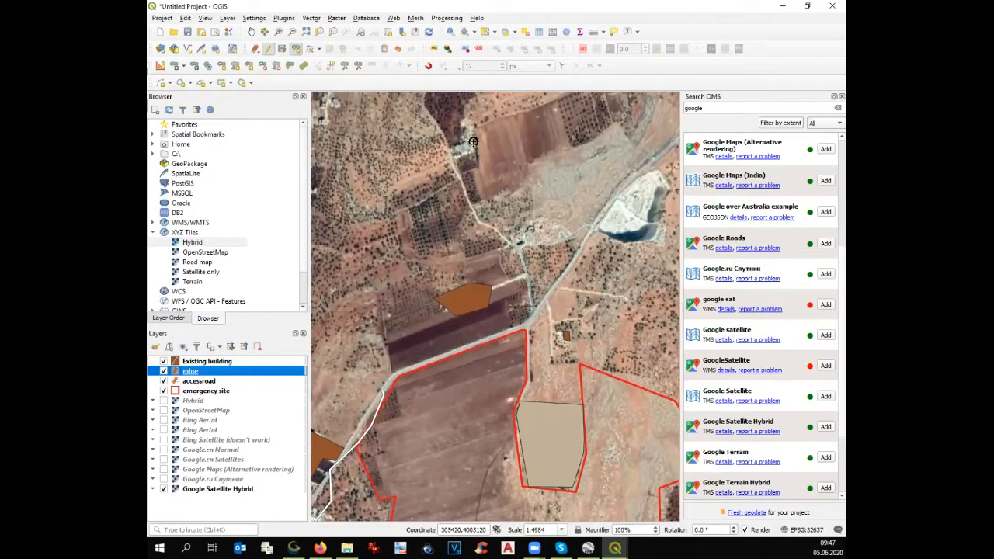
click(621, 193)
click(597, 227)
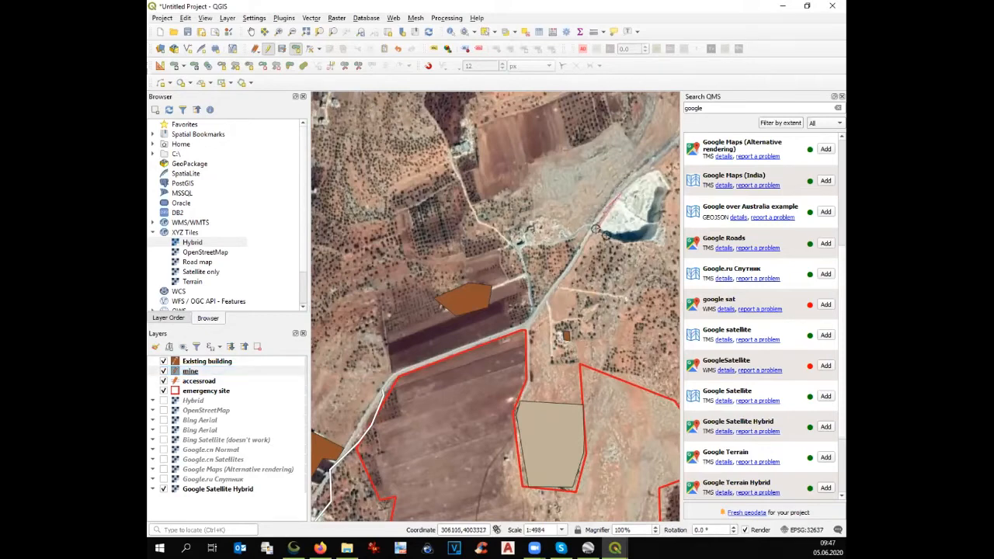
click(627, 243)
click(659, 235)
click(671, 192)
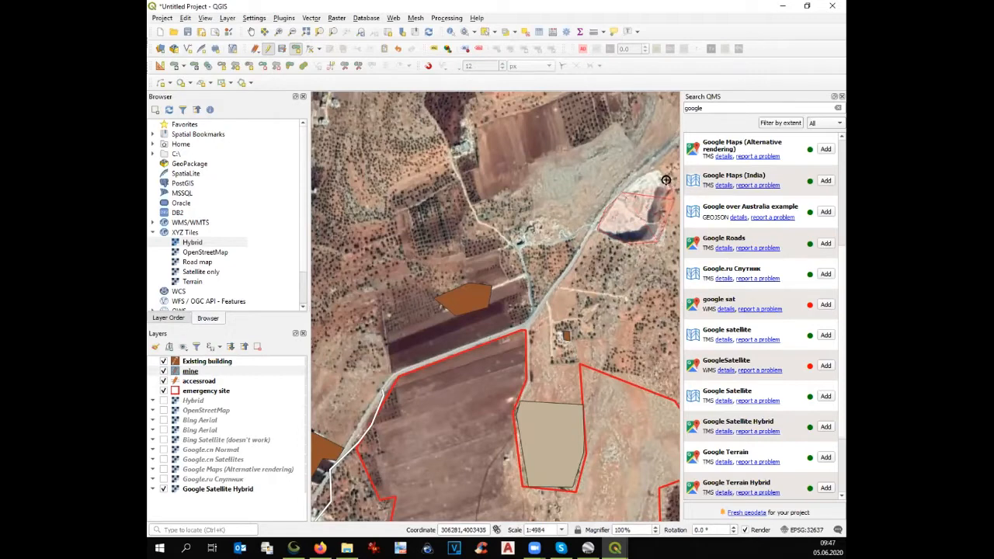
right_click(643, 170)
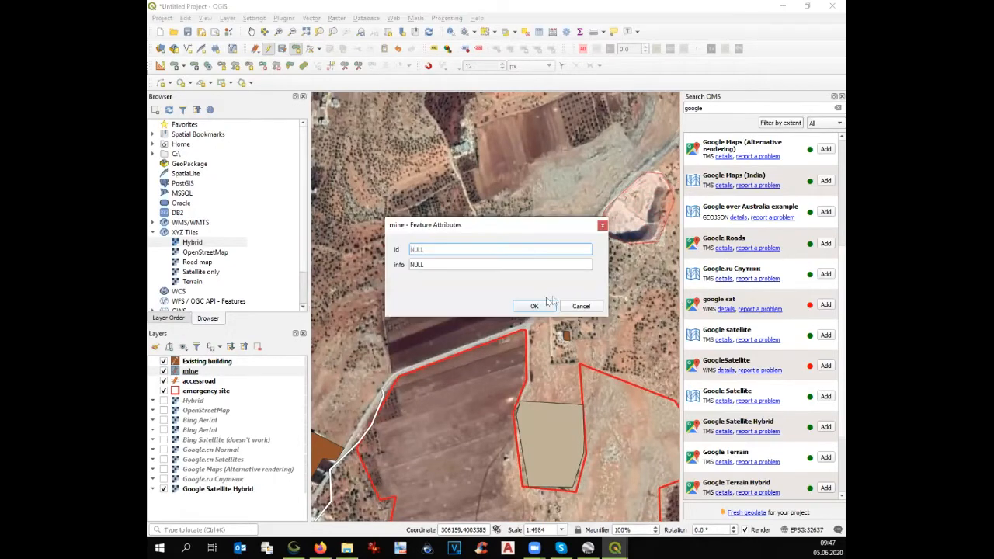
click(501, 263)
text(Mine)
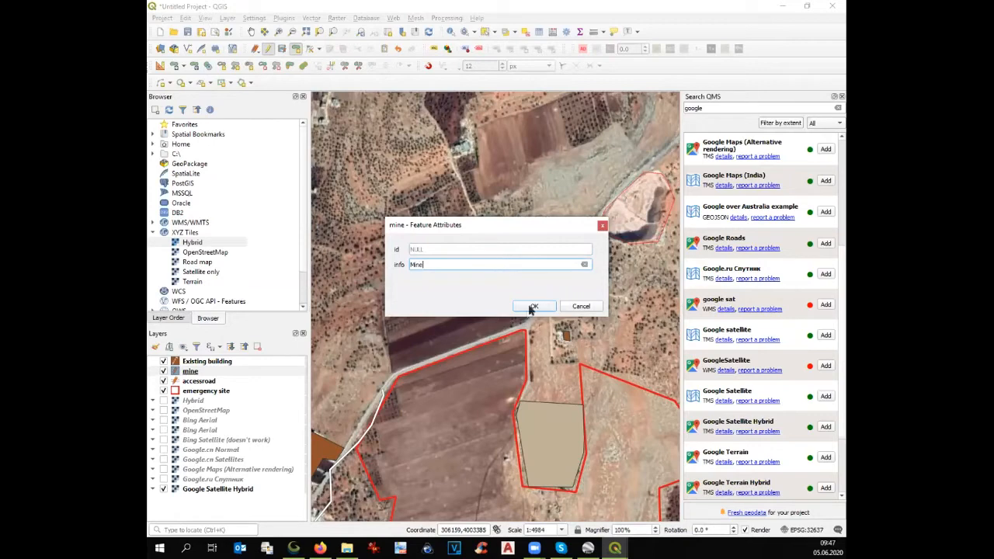
click(529, 307)
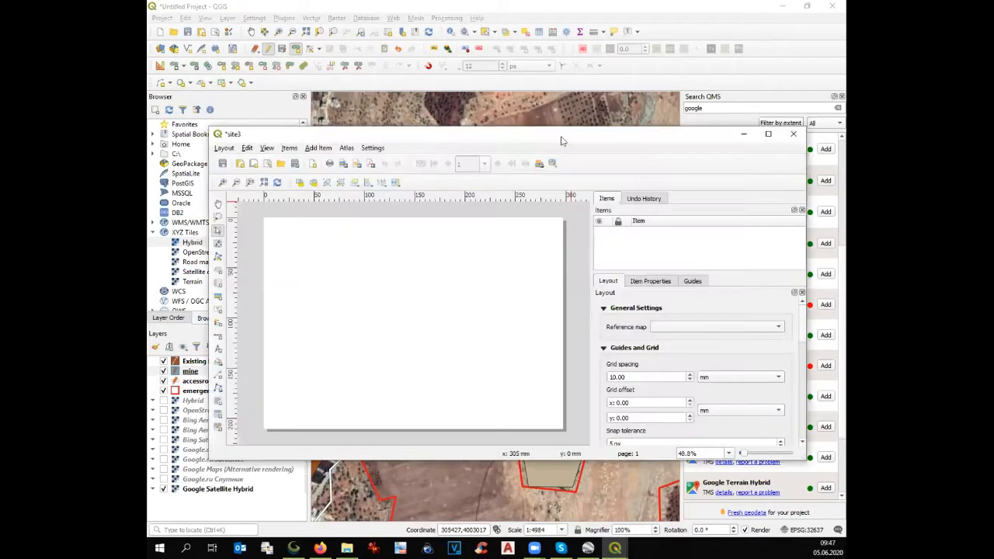
Step: Close the empty site3 layout and open the existing print layout named site
click(768, 133)
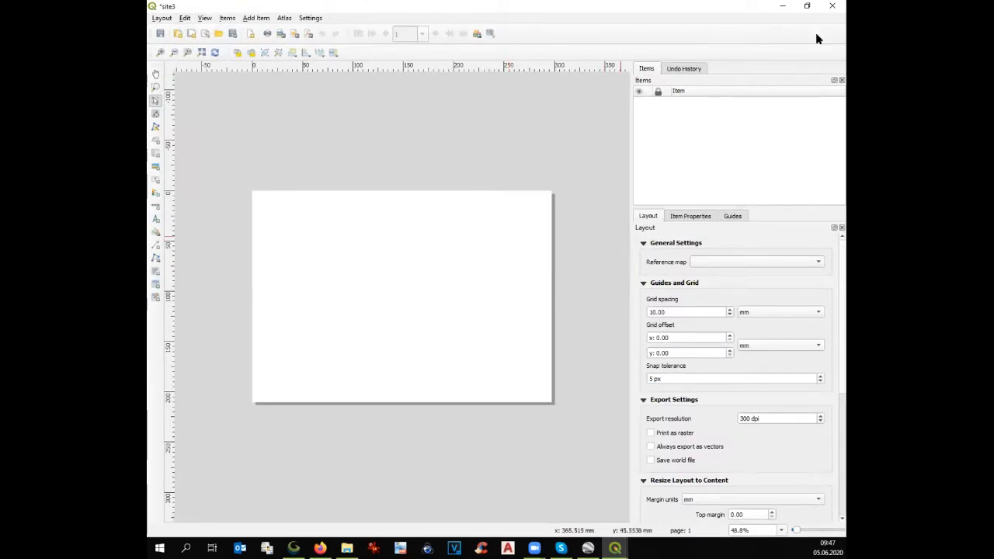
click(835, 6)
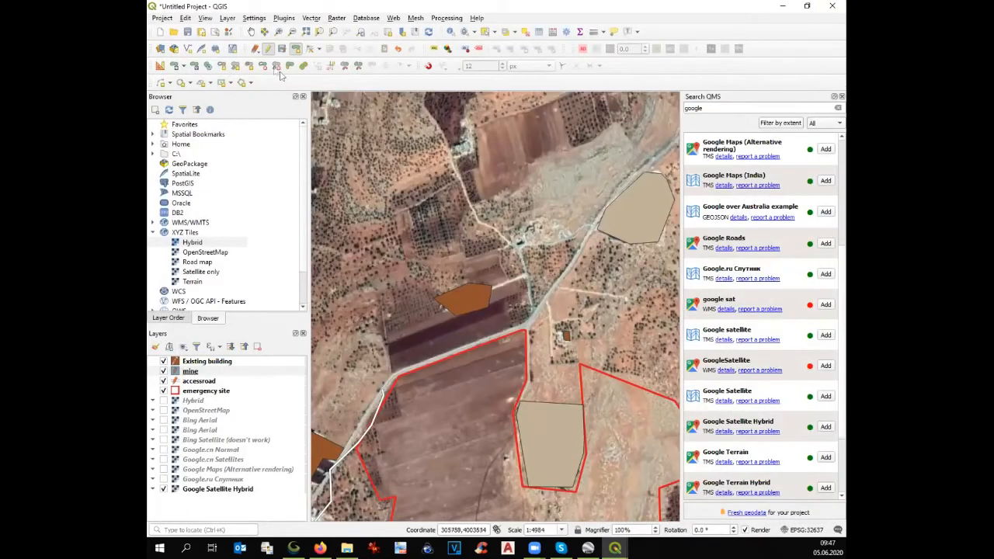
click(201, 31)
click(539, 293)
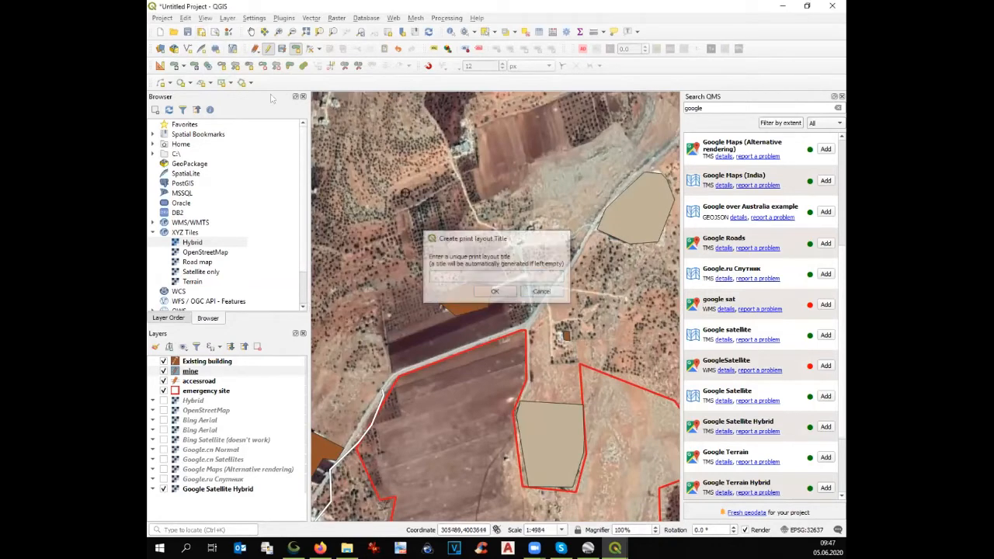
click(216, 33)
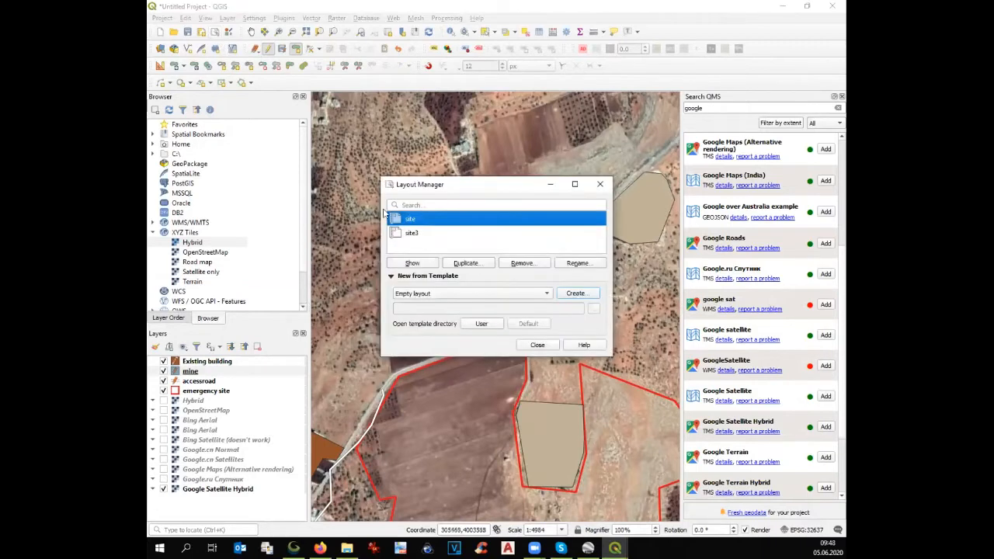
click(421, 265)
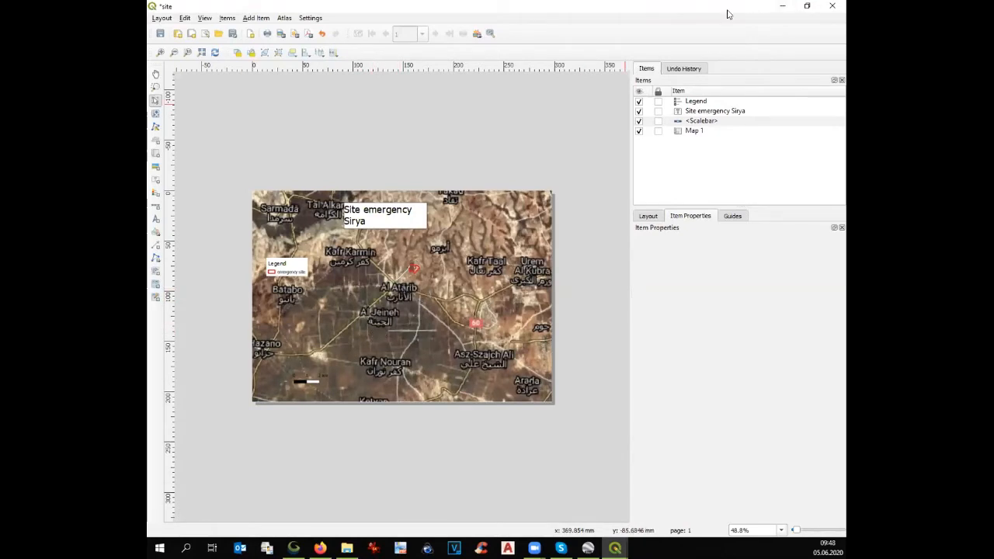
Step: Replace the visible Google Satellite Hybrid basemap with OpenStreetMap in the main project and close the Layout Manager
drag(729, 9, 734, 237)
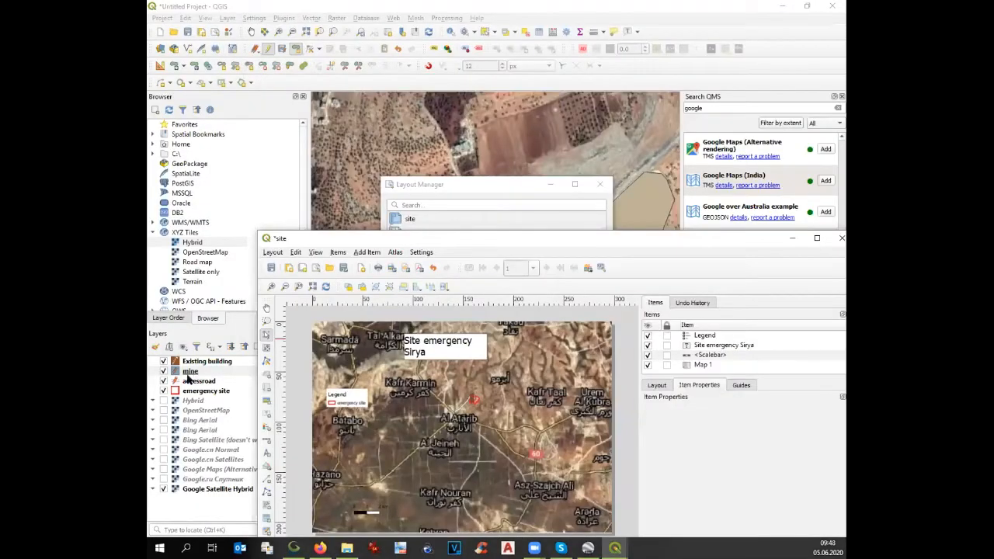
click(163, 488)
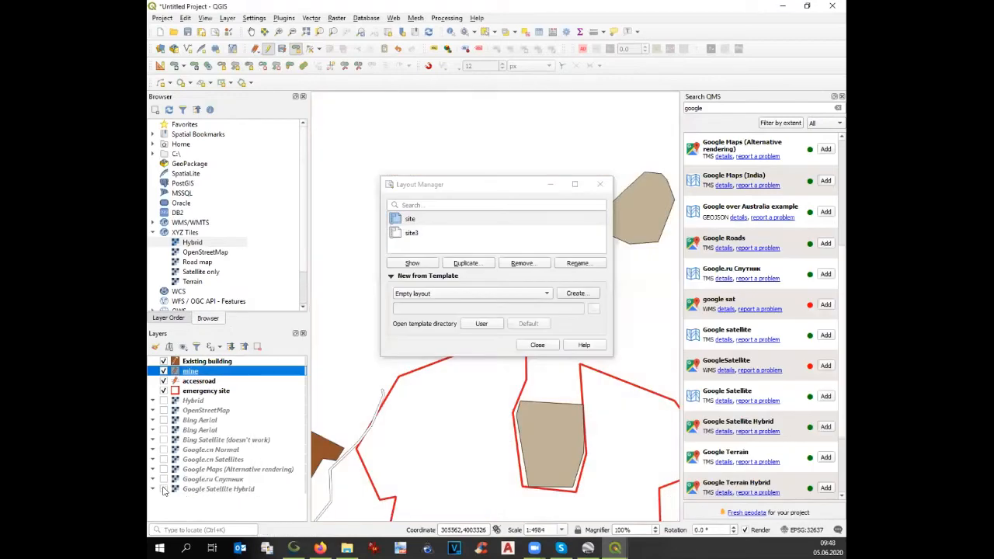
click(164, 411)
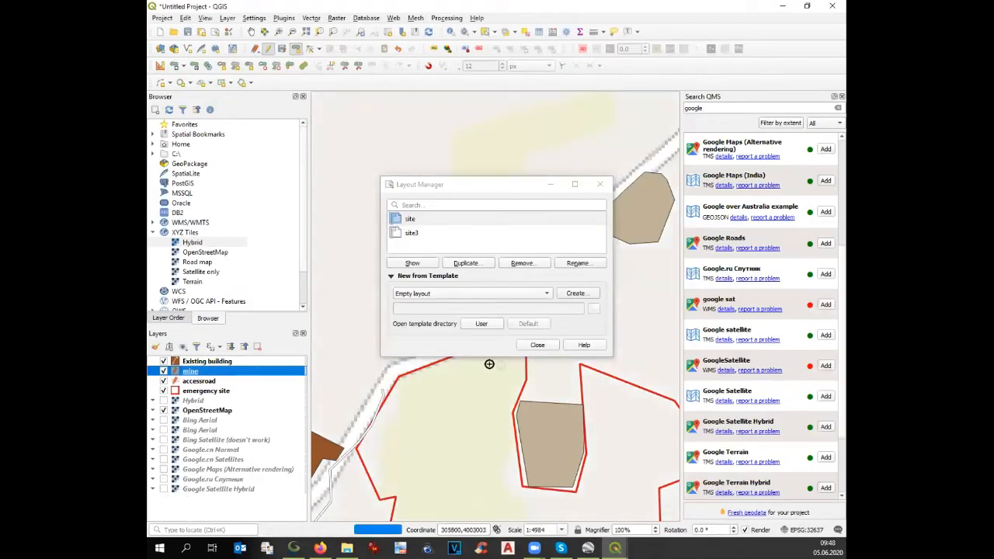
click(537, 346)
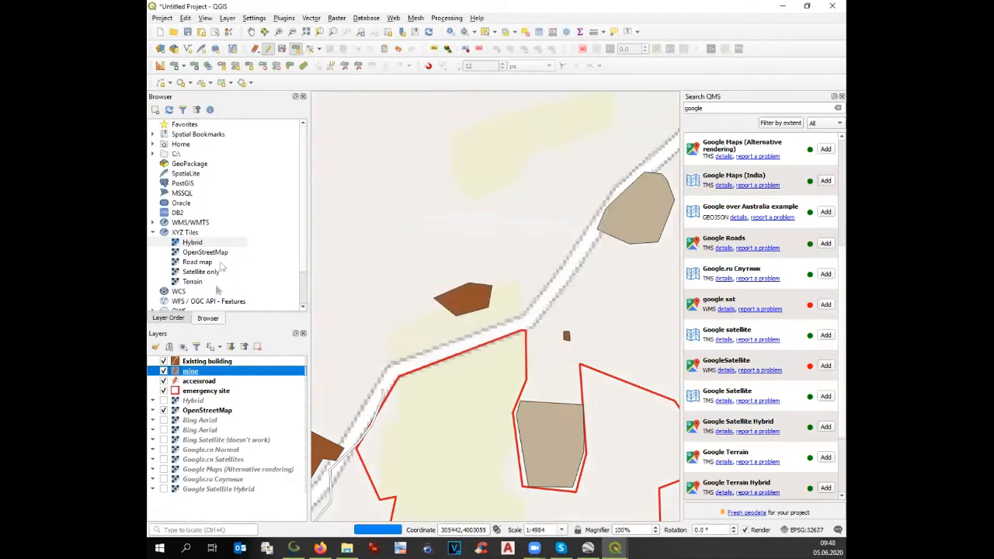
Step: Save the edits and stop editing on the mine, Existing building and accessroad layers
click(268, 48)
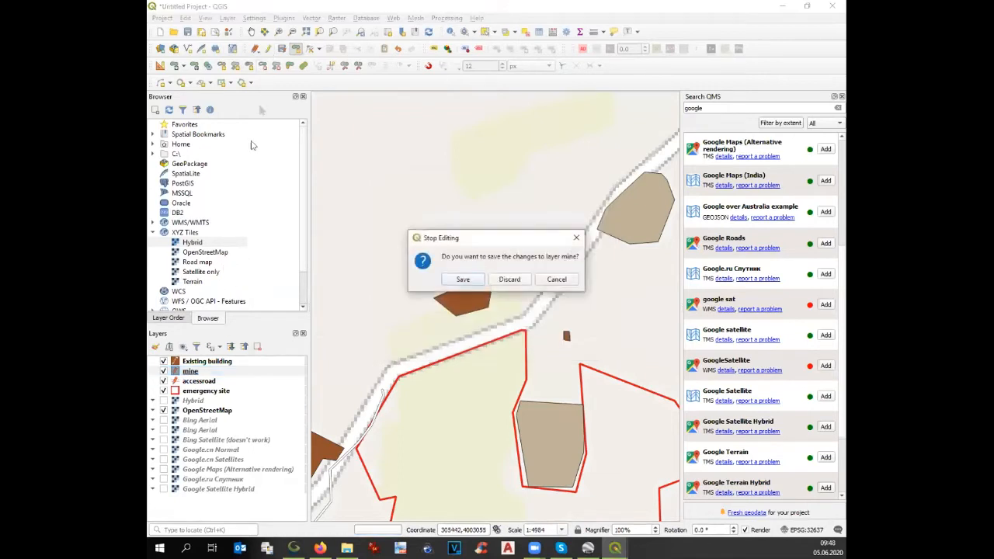
click(461, 279)
click(191, 362)
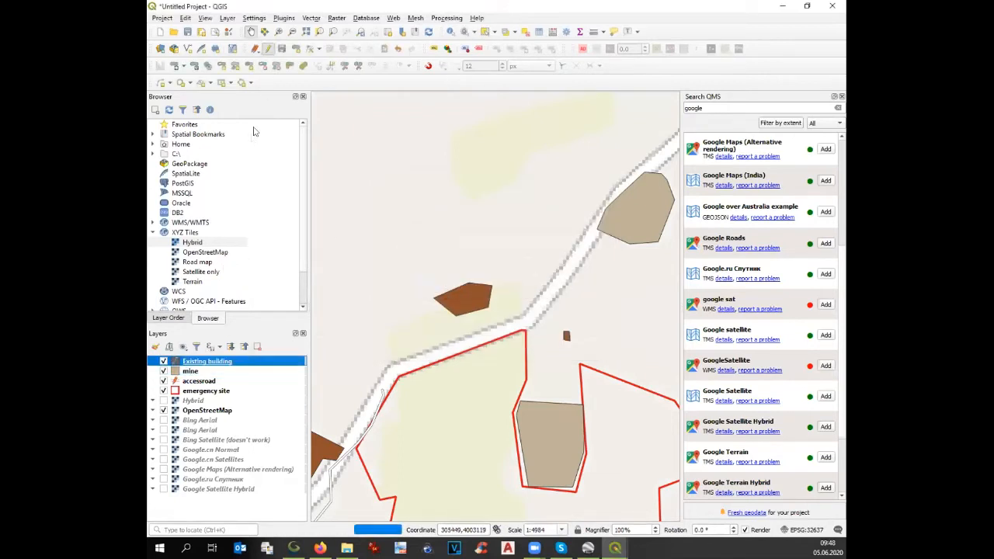
click(268, 48)
click(467, 284)
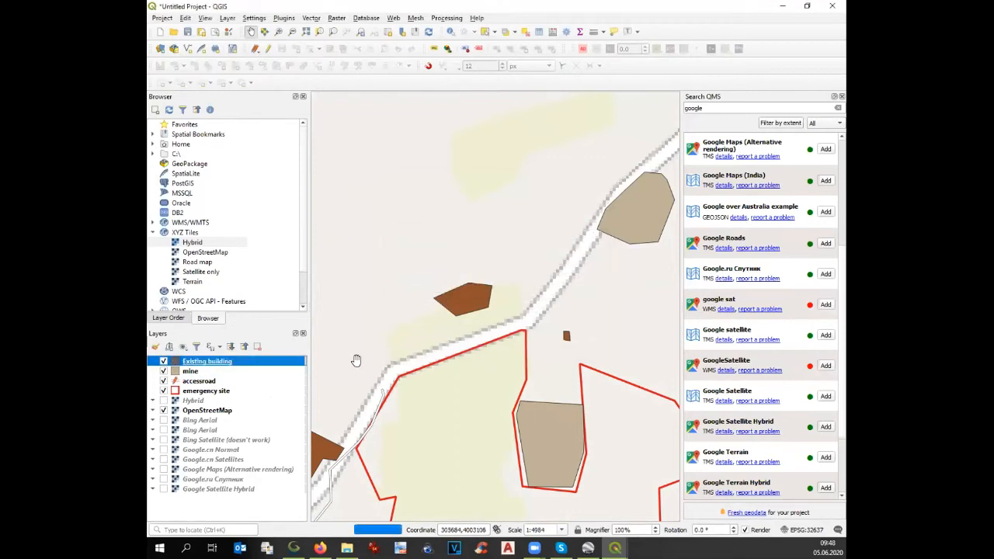
click(199, 381)
click(268, 48)
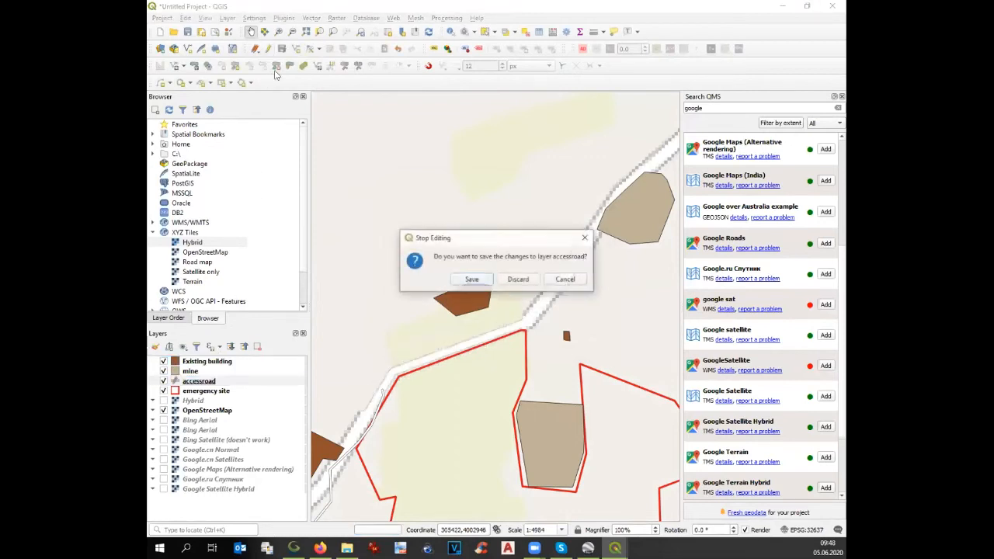
click(469, 282)
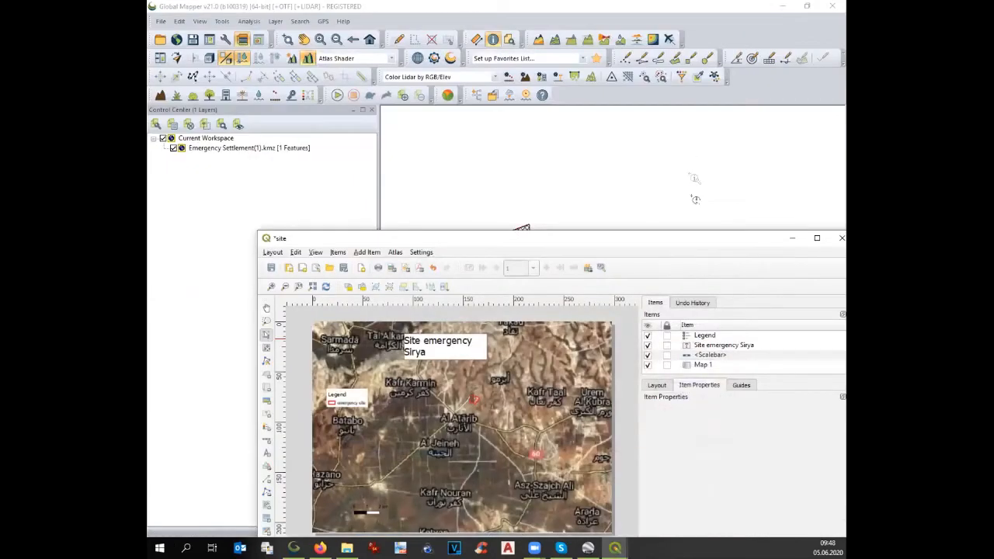
Step: Return to the site layout and refresh Map 1's preview to use the current project layers
double_click(695, 237)
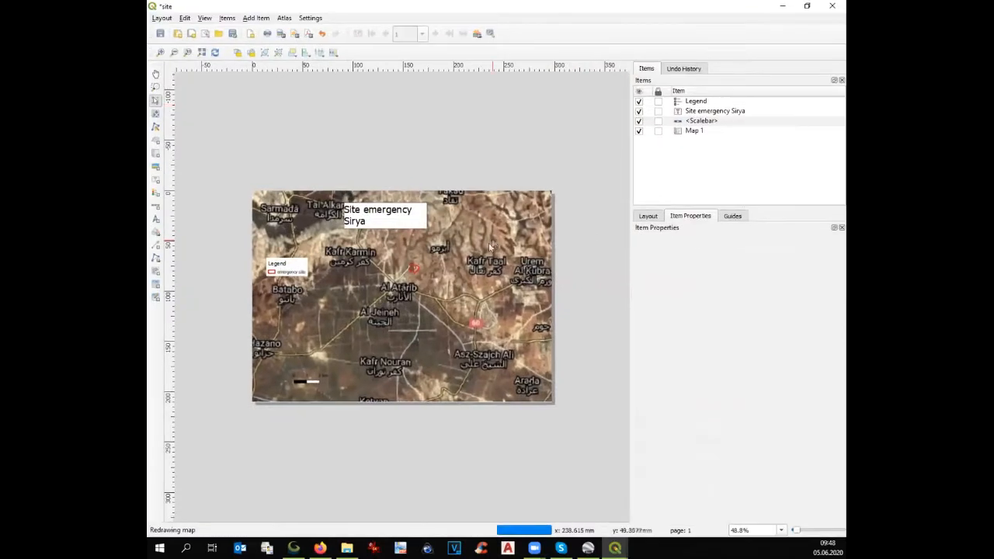
click(399, 269)
scroll(400, 270, up, 1)
scroll(400, 269, down, 1)
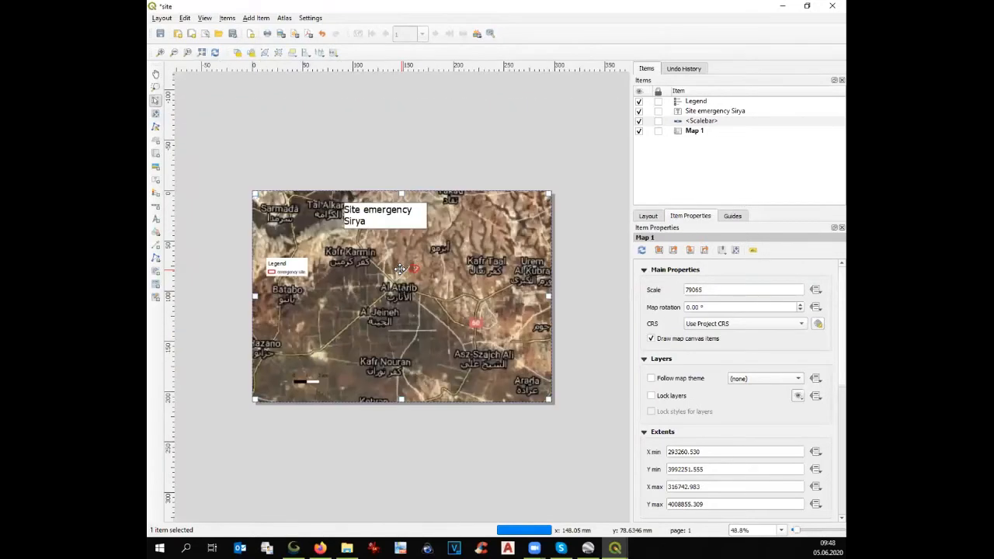
click(689, 132)
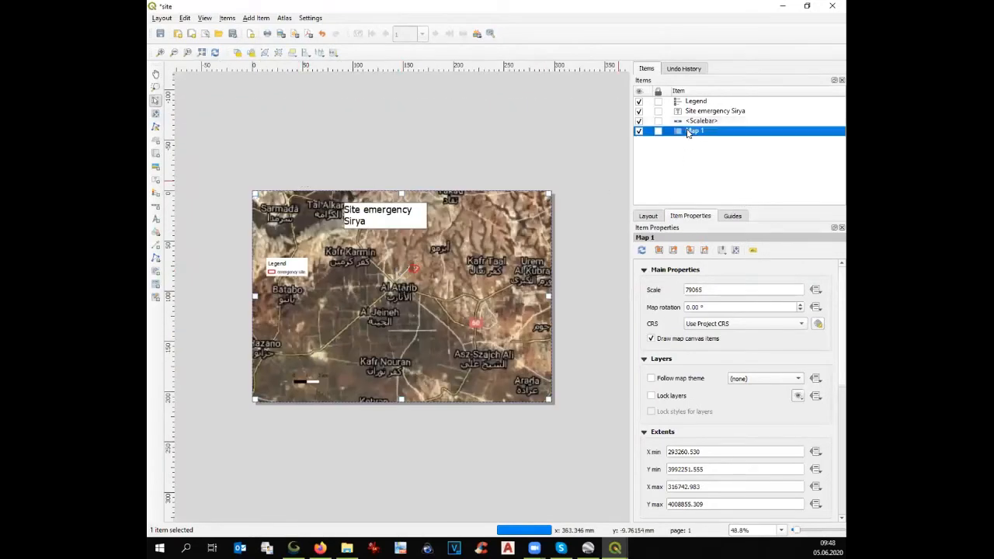
scroll(446, 258, up, 1)
scroll(445, 258, down, 1)
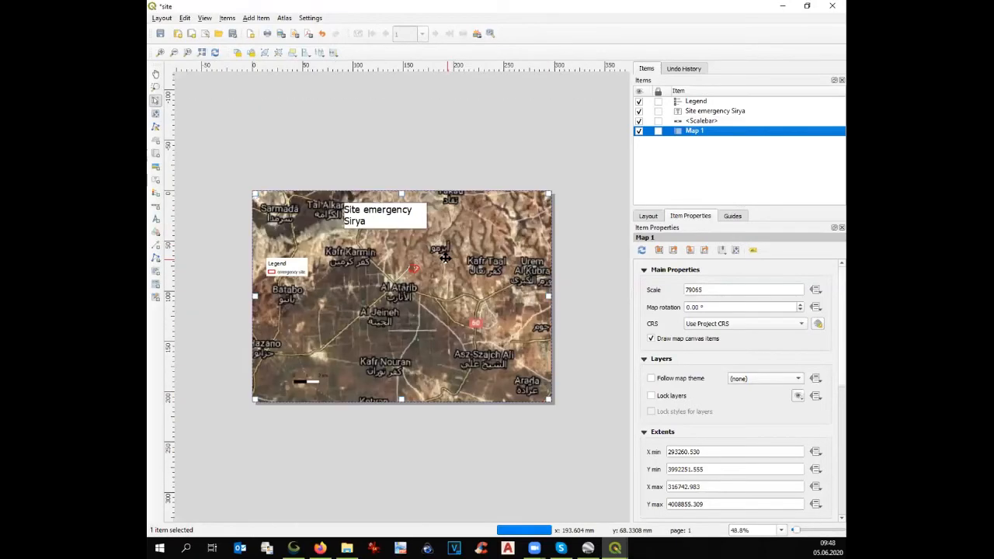
click(642, 250)
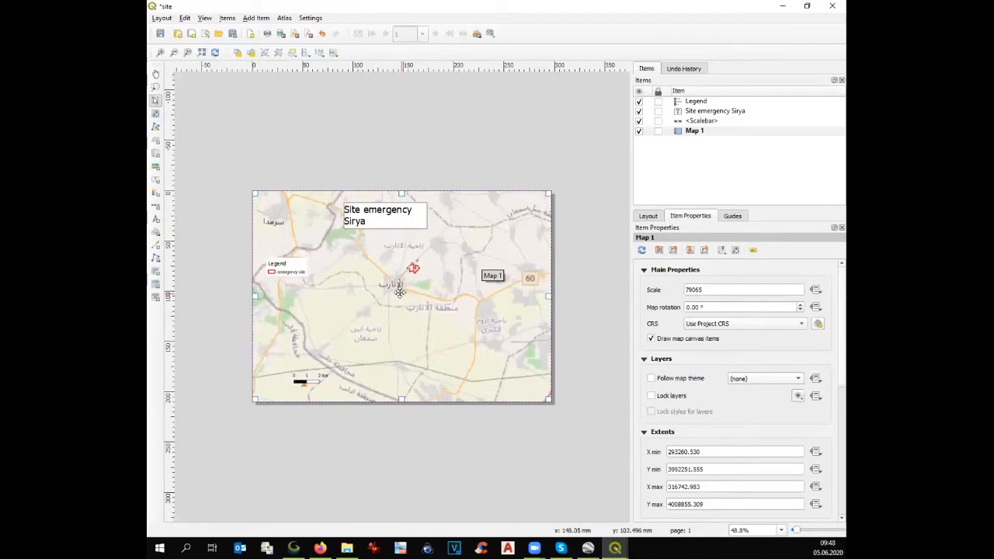
Step: Examine the emergency site area on the layout map and look through Map 1's item properties
scroll(399, 291, up, 1)
scroll(416, 233, up, 1)
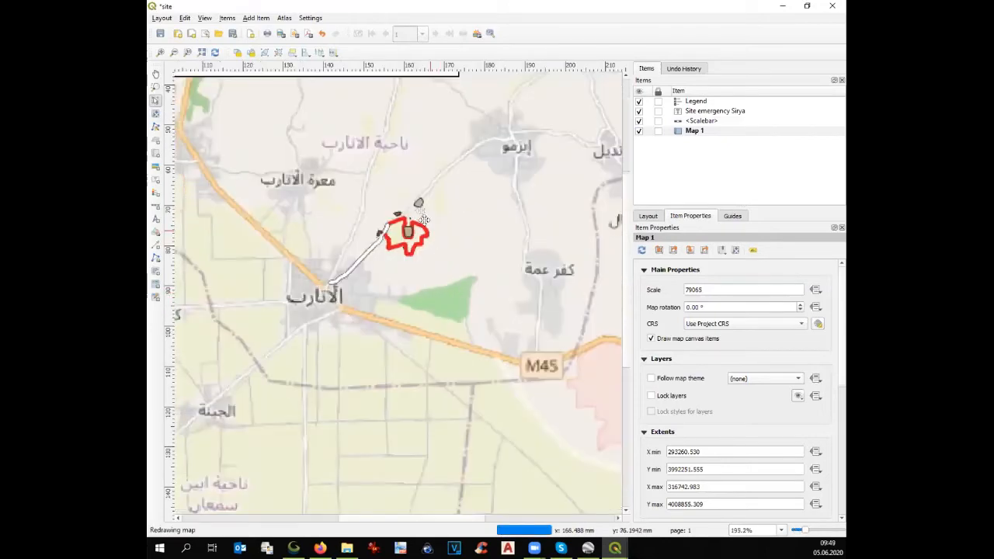
scroll(420, 237, up, 1)
scroll(422, 240, down, 1)
scroll(422, 240, down, 2)
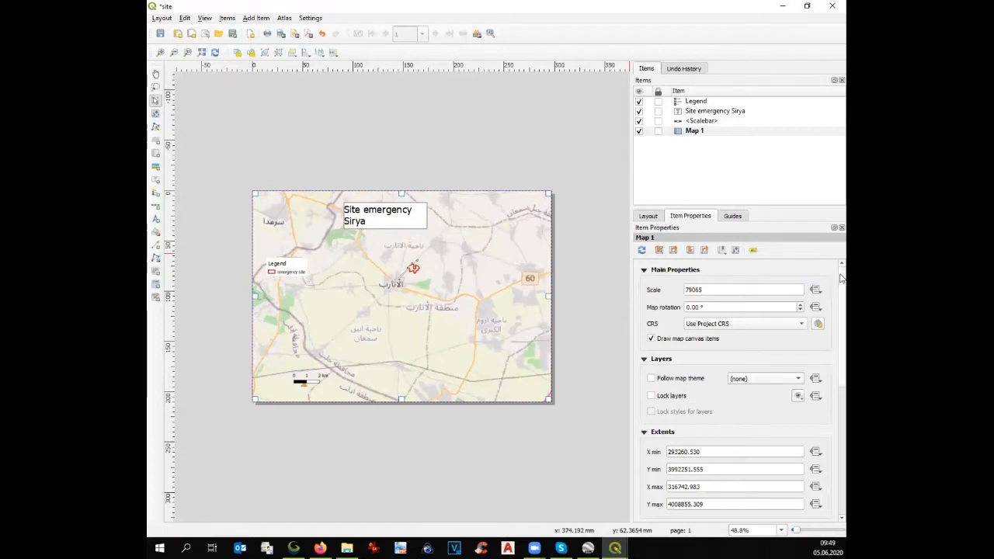
scroll(773, 324, down, 1)
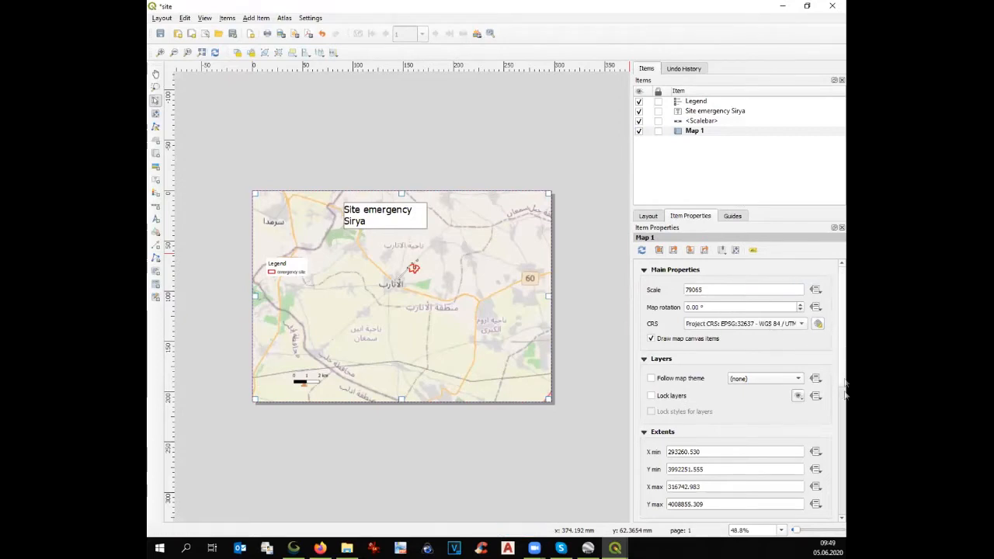
scroll(840, 416, down, 8)
scroll(744, 334, up, 5)
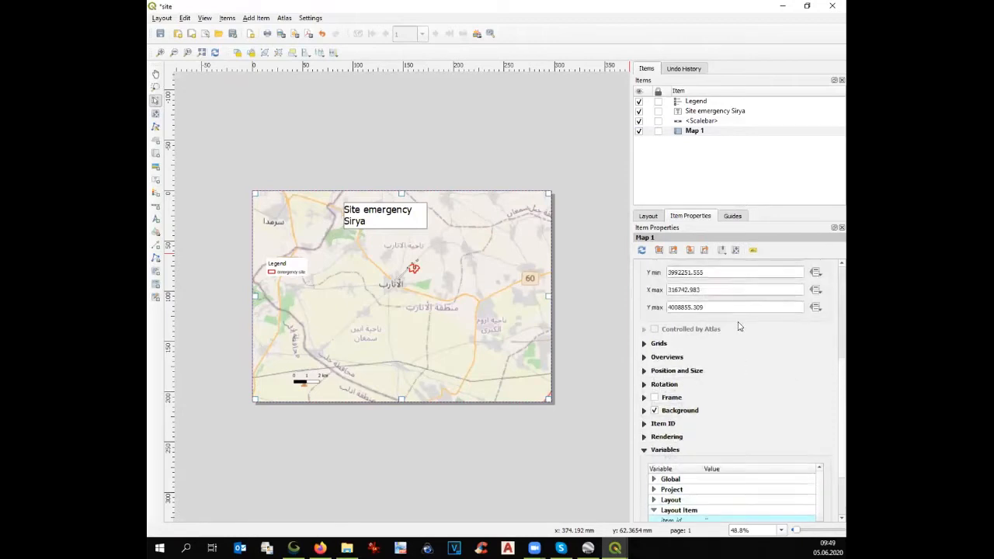
scroll(742, 322, up, 2)
Step: Try a scale of 50000 for Map 1 and set it to 40000
drag(715, 288, 682, 279)
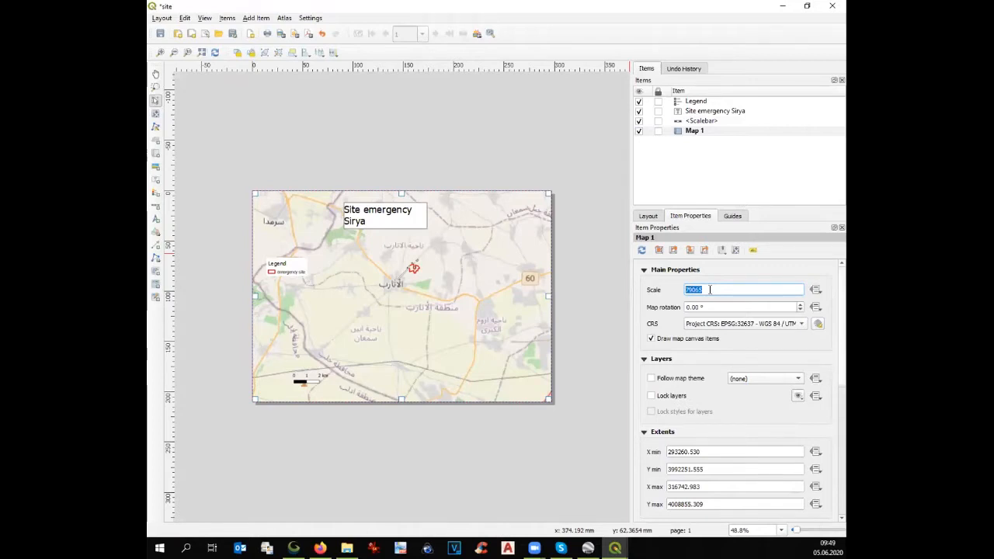
text(50000)
key(Return)
double_click(712, 290)
text(40000)
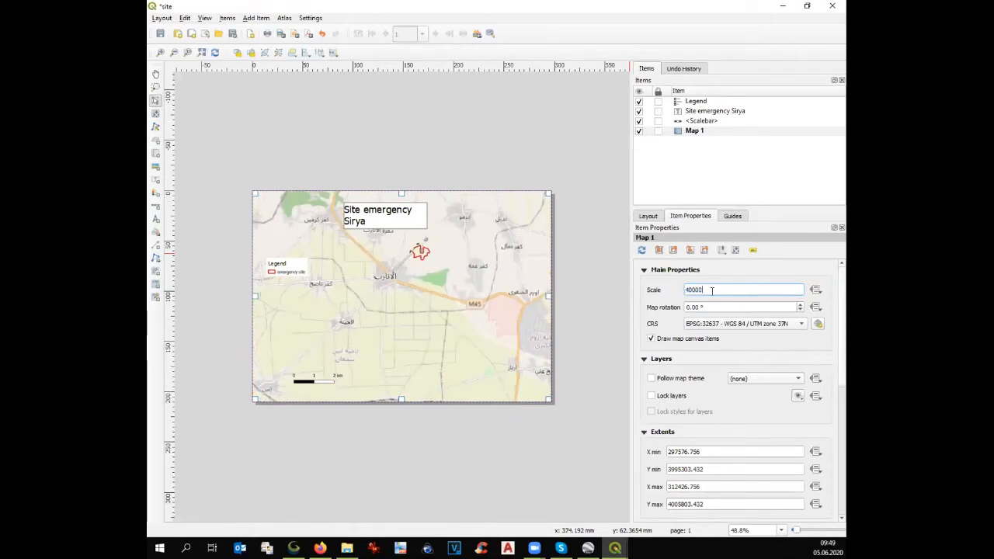
key(Return)
Step: Nudge Map 1 slightly on the page, and shift and zoom its content around the emergency site to a scale of 20000
mouse_move(427, 247)
mouse_down()
mouse_move(435, 260)
mouse_move(443, 241)
mouse_up()
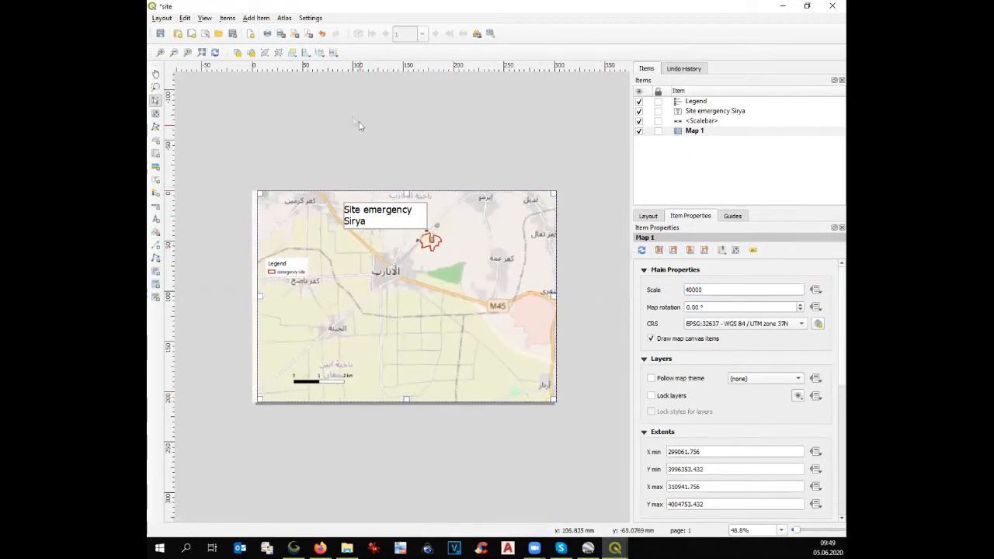
click(155, 114)
drag(406, 318, 394, 314)
scroll(396, 318, up, 2)
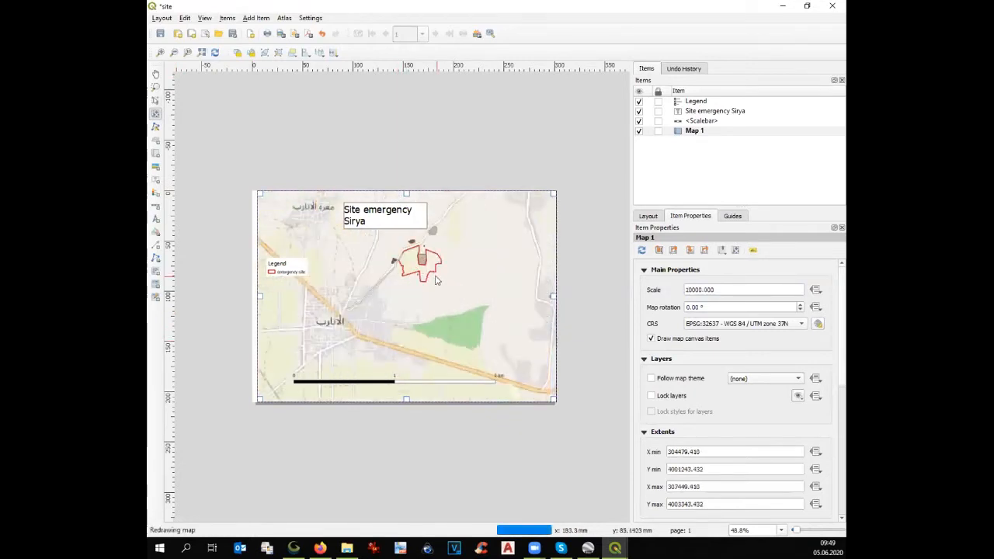
scroll(438, 305, down, 2)
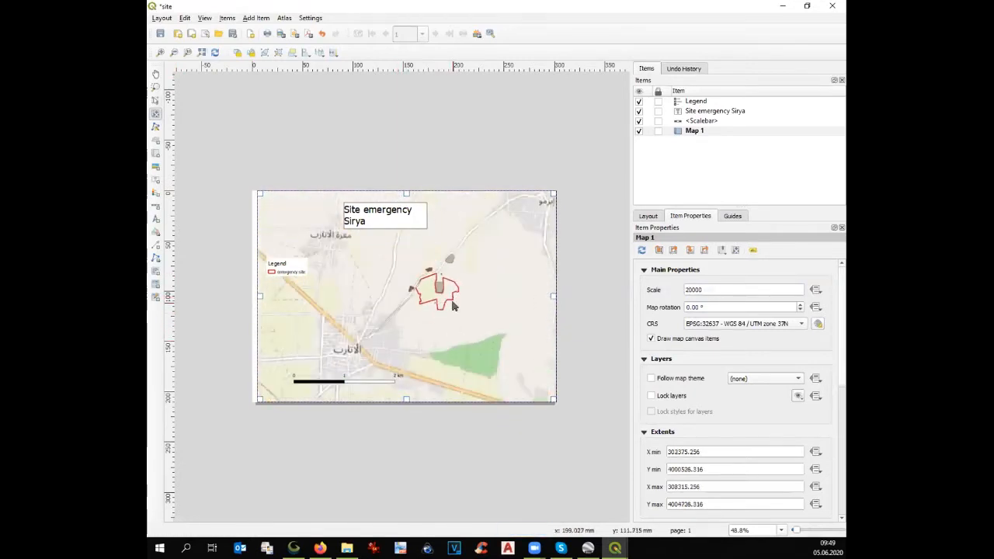
scroll(455, 295, up, 2)
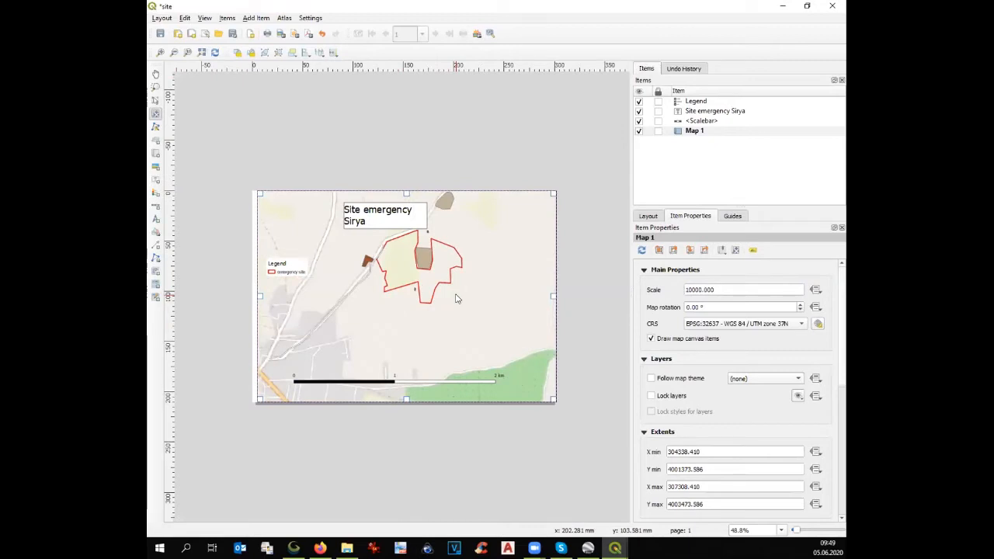
scroll(457, 299, down, 2)
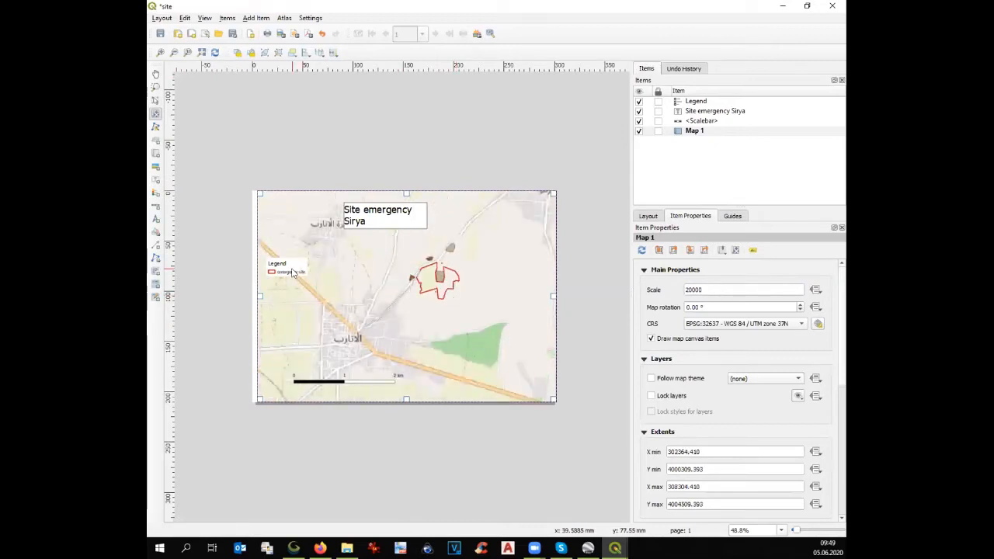
Step: Add the mine layer to the layout's legend
key(v)
click(291, 265)
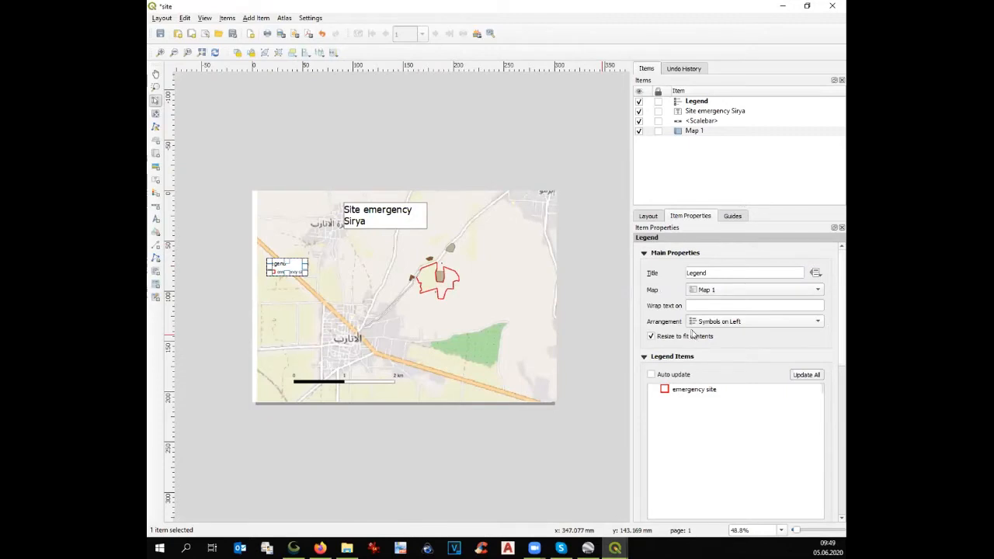
drag(839, 355, 837, 428)
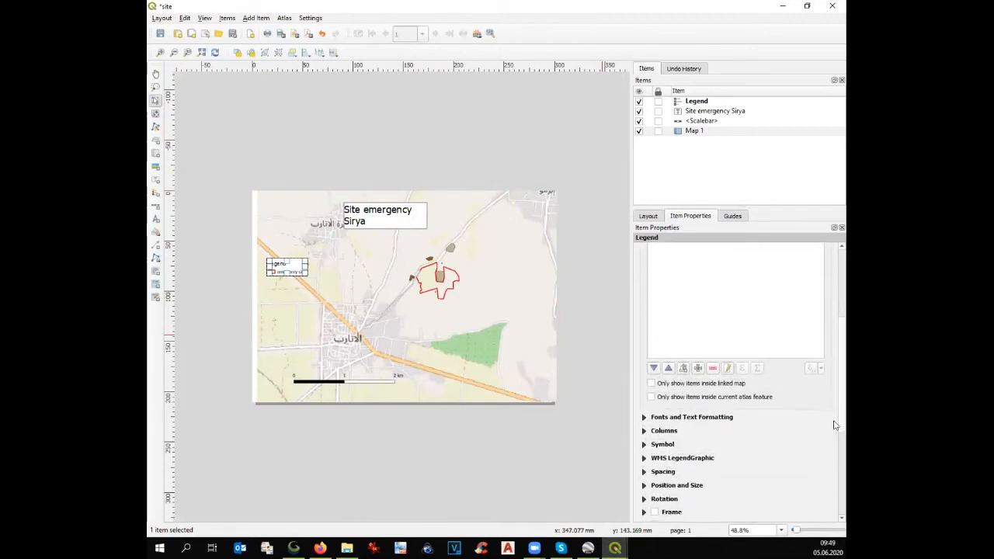
click(699, 369)
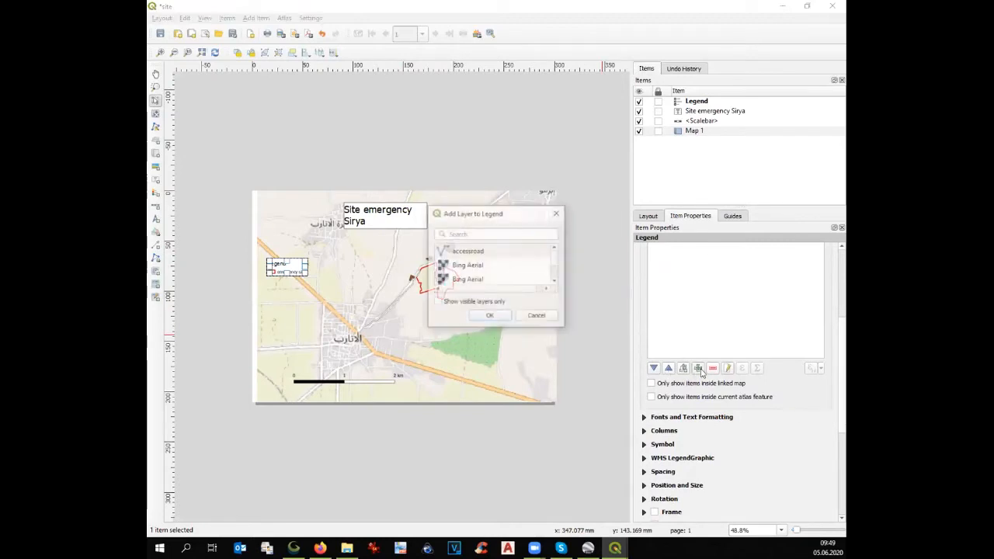
drag(554, 268, 556, 278)
click(476, 251)
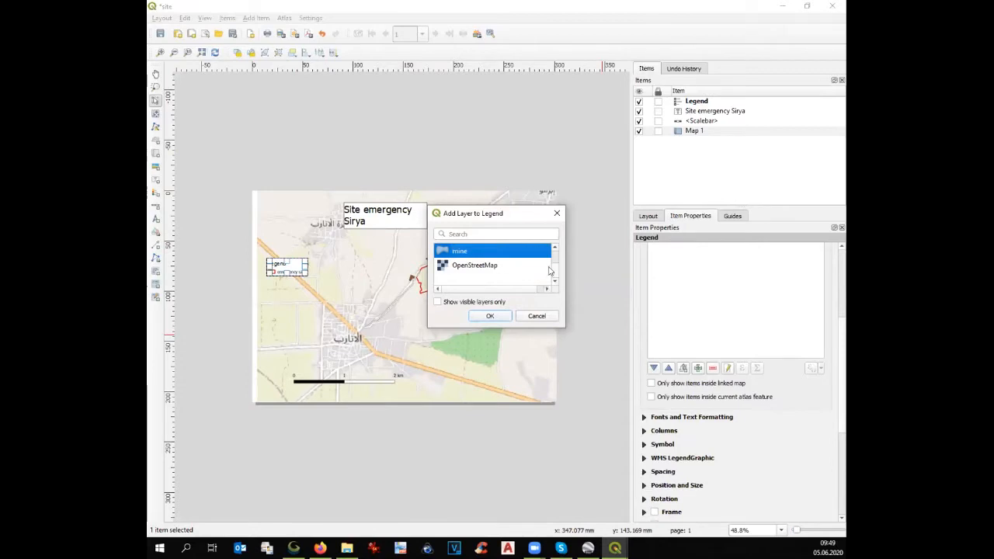
click(491, 316)
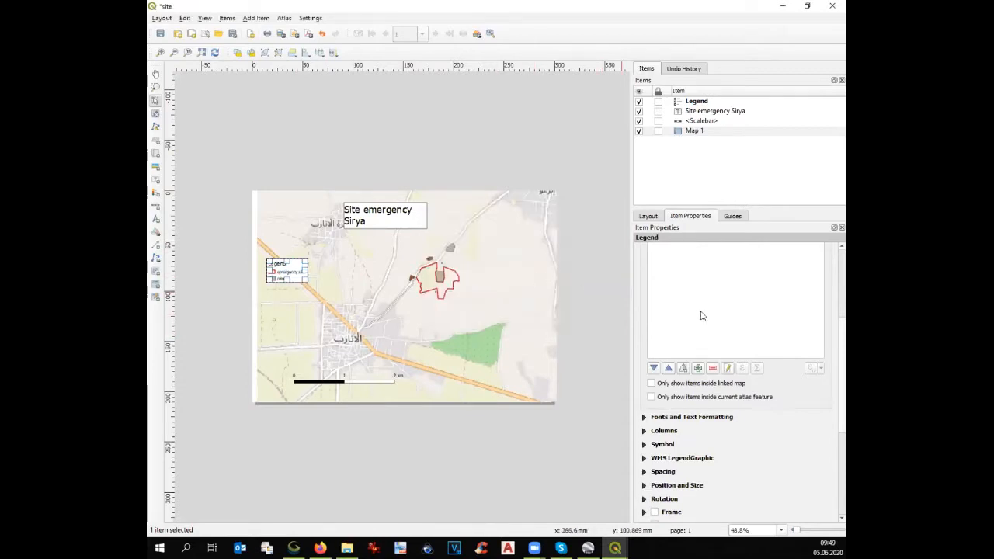
Step: Add the accessroad layer to the layout's legend
click(698, 370)
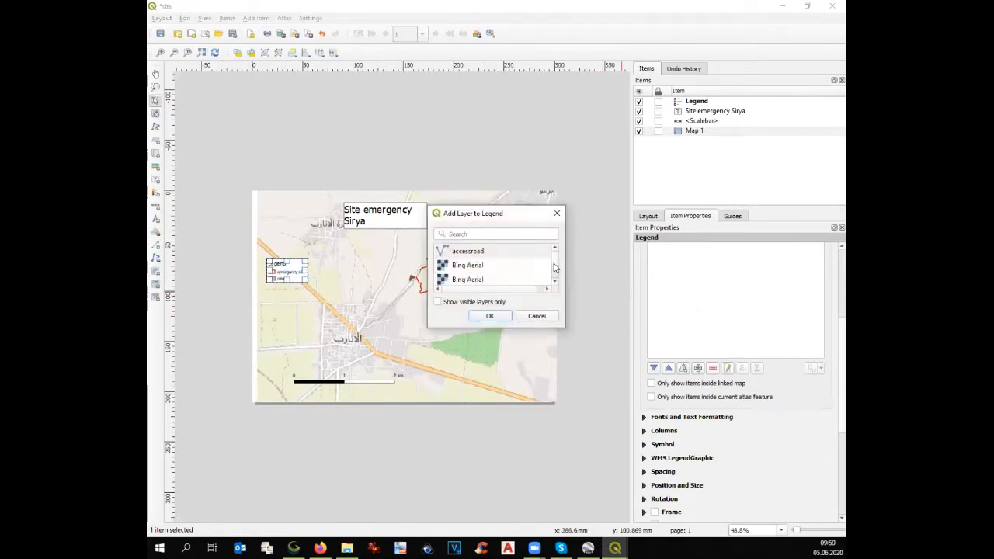
click(548, 251)
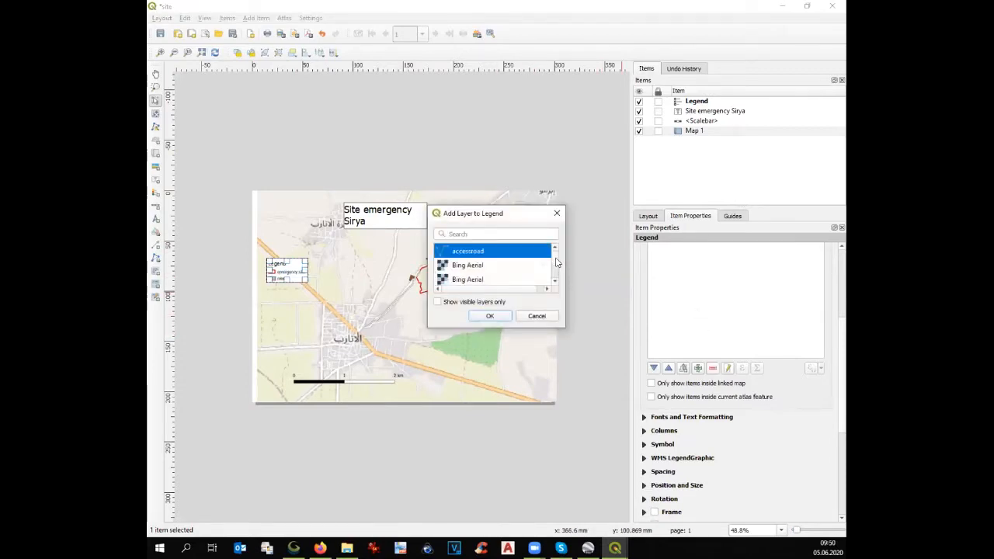
click(491, 316)
Step: Zoom Map 1's content out to a scale of 40000 and move the map frame to the page's left edge
click(286, 301)
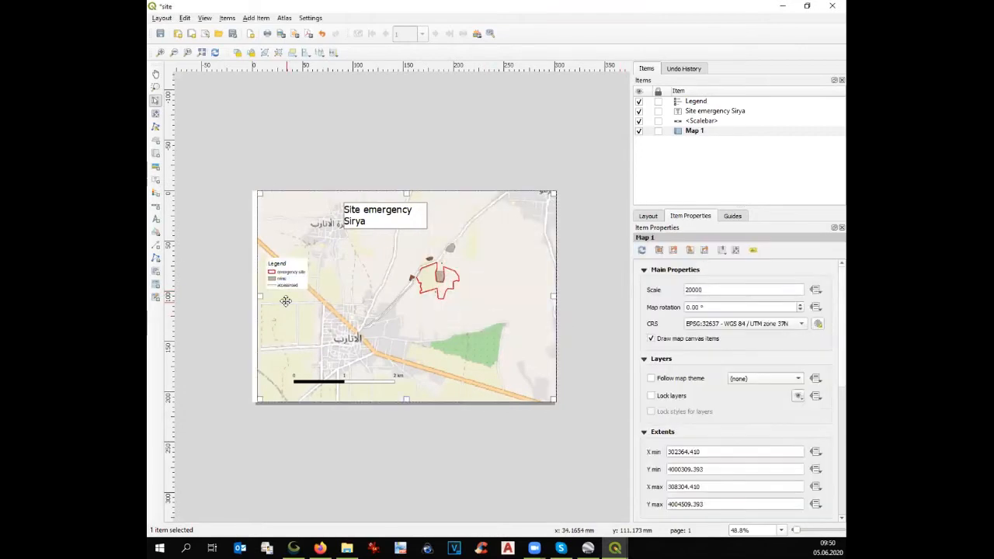
scroll(285, 301, up, 1)
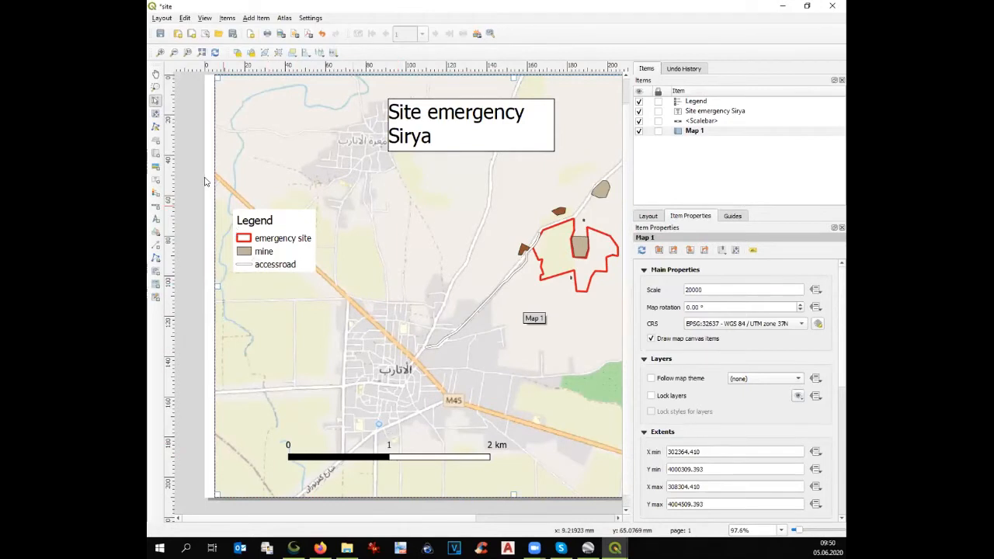
click(155, 115)
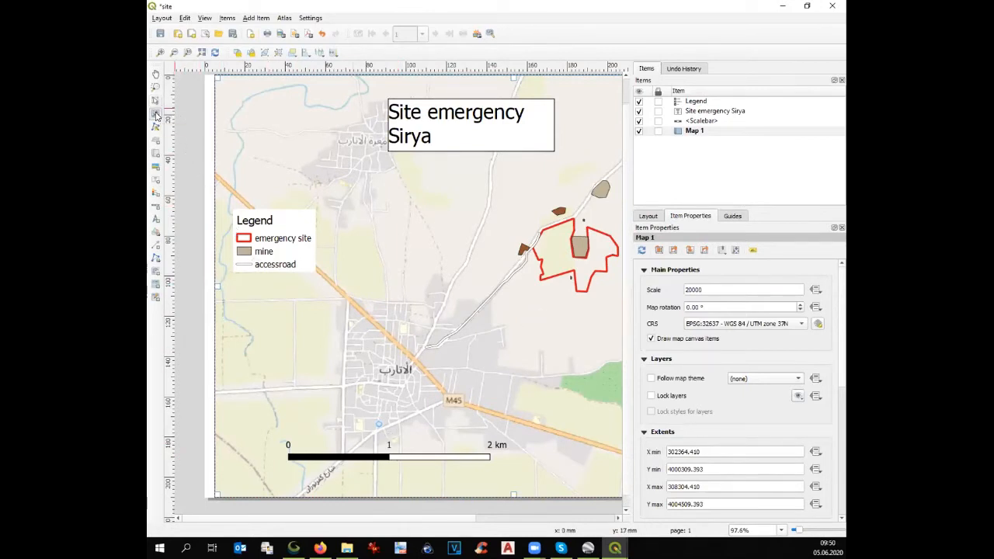
scroll(397, 281, down, 1)
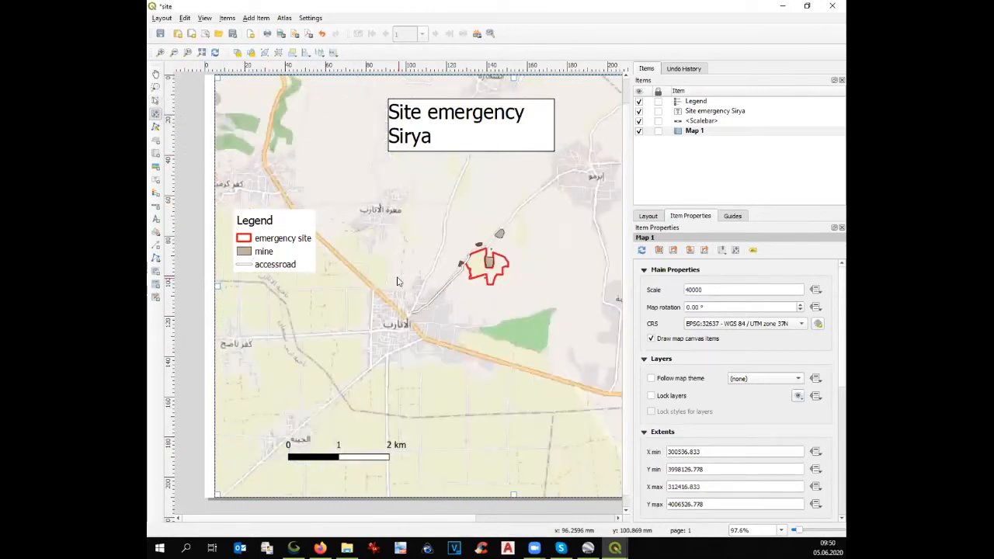
scroll(397, 281, up, 1)
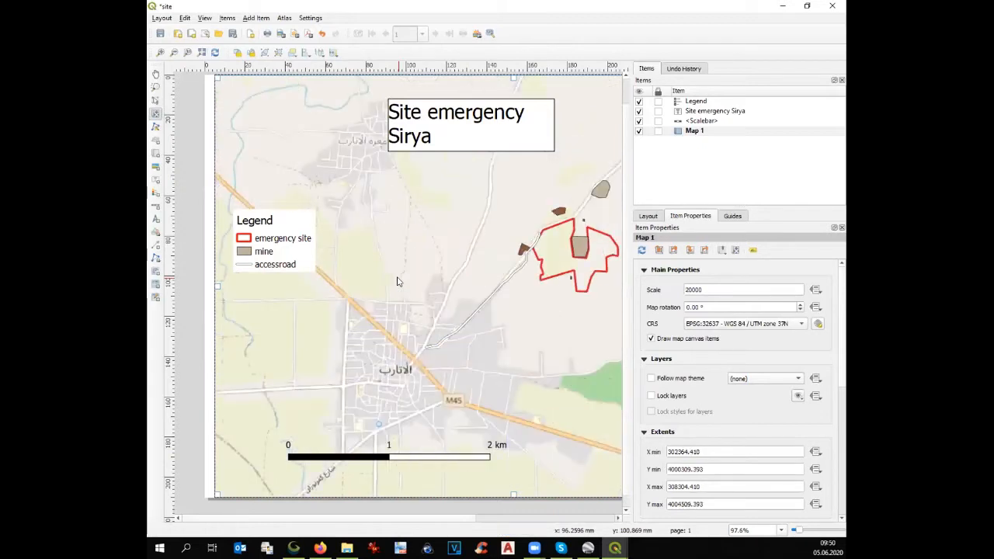
scroll(459, 383, down, 1)
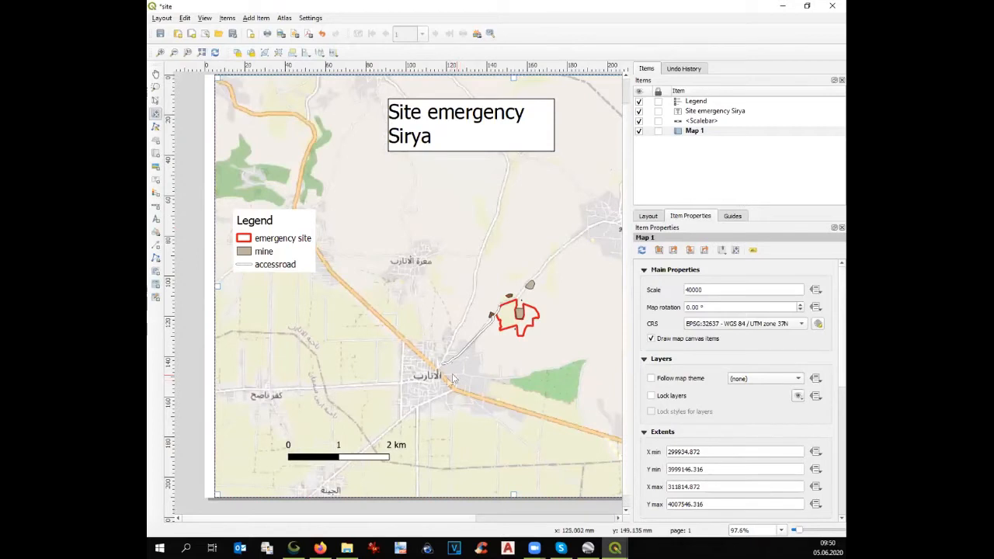
click(155, 100)
drag(425, 209, 414, 207)
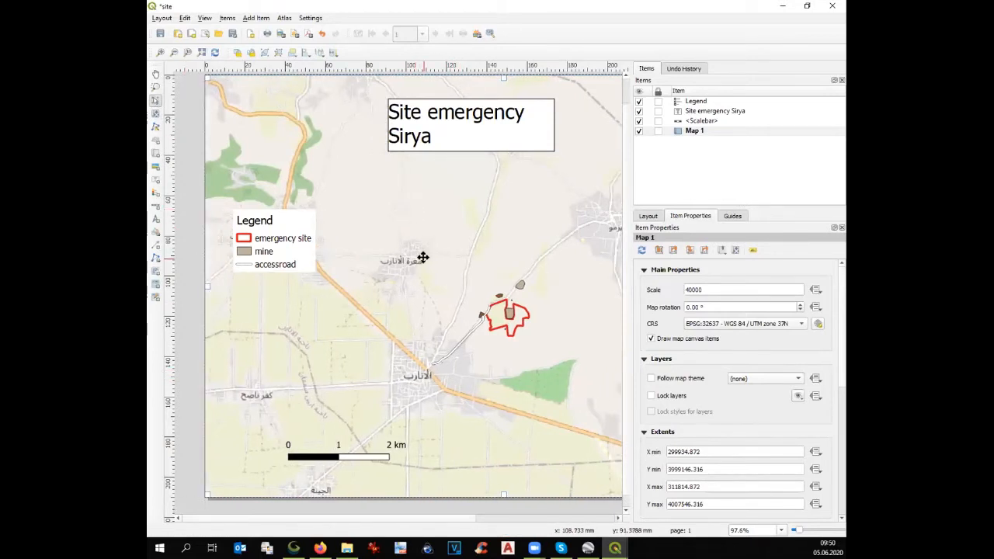
Step: Indent the second line of the title label so that "Sirya" sits centred beneath "Site emergency"
scroll(422, 257, down, 1)
scroll(423, 257, up, 1)
scroll(423, 257, down, 1)
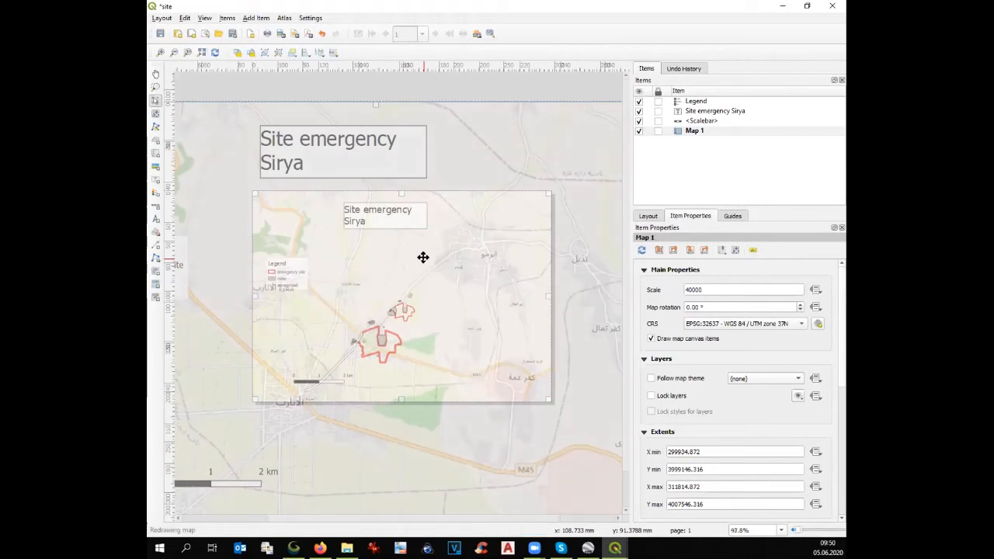
click(372, 207)
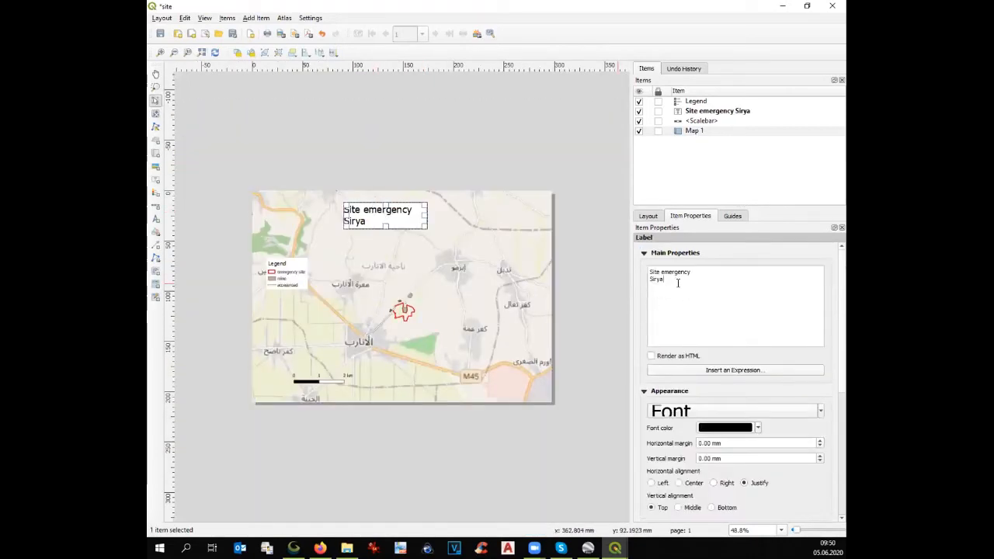
drag(678, 284, 650, 271)
click(653, 280)
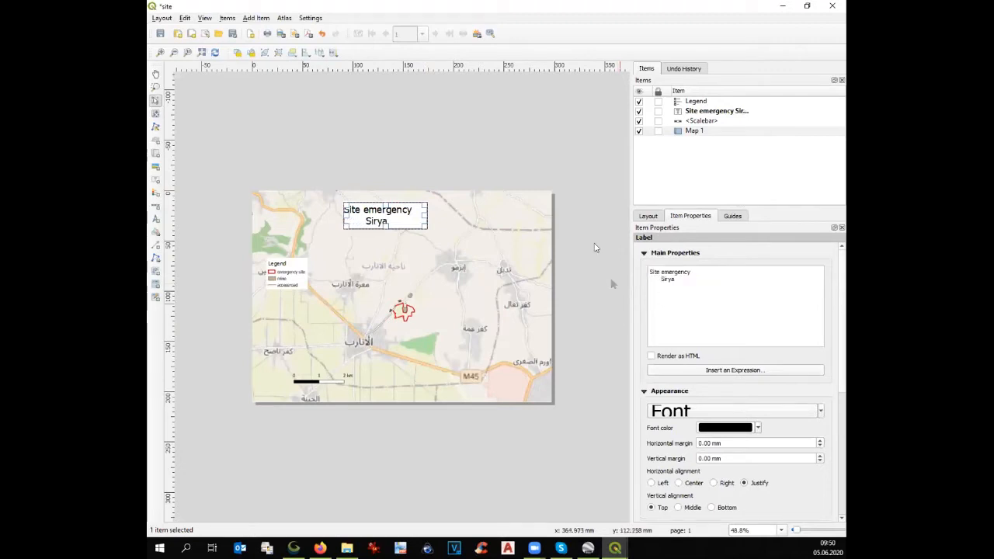
click(494, 152)
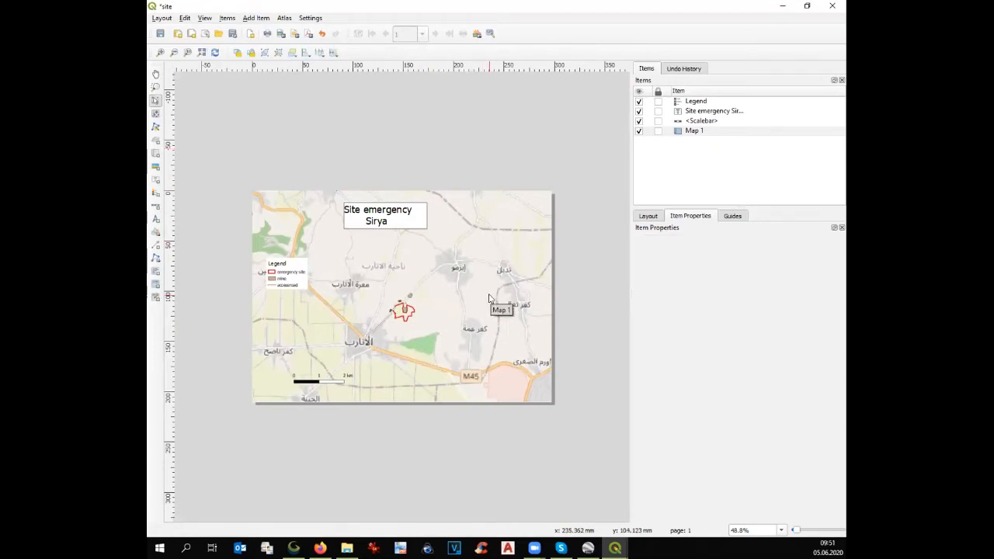
Step: Shift the content of Map 1 slightly within its frame
scroll(401, 303, down, 1)
scroll(401, 303, up, 1)
key(c)
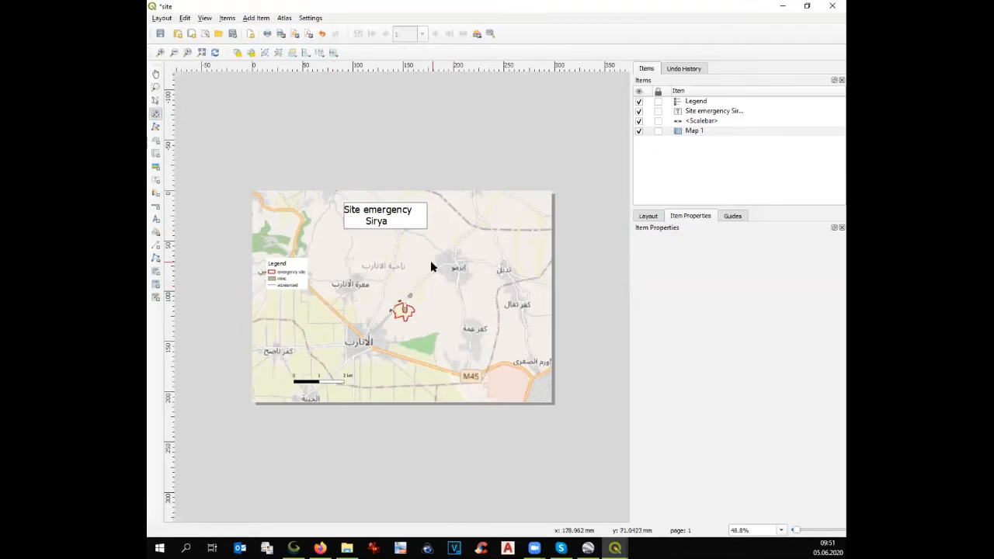
click(681, 132)
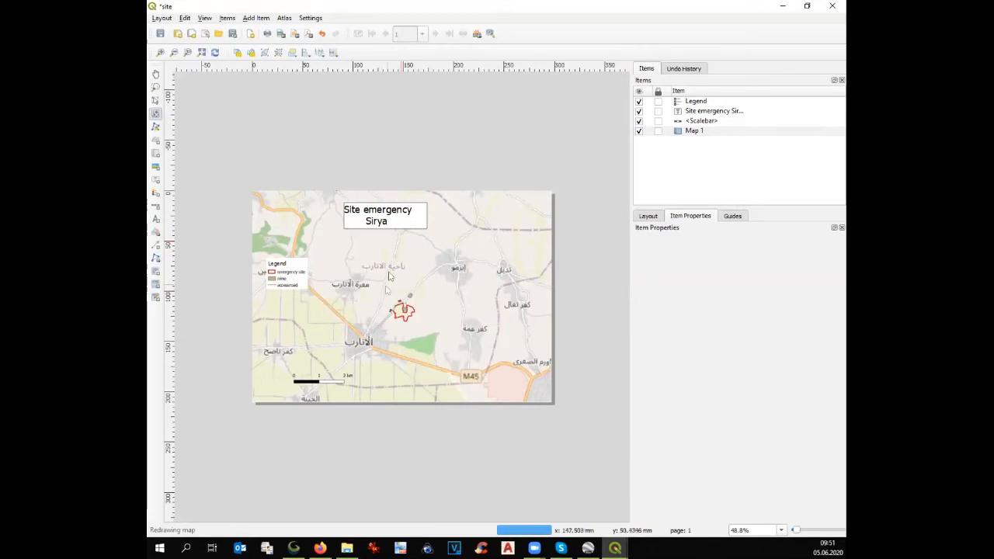
key(v)
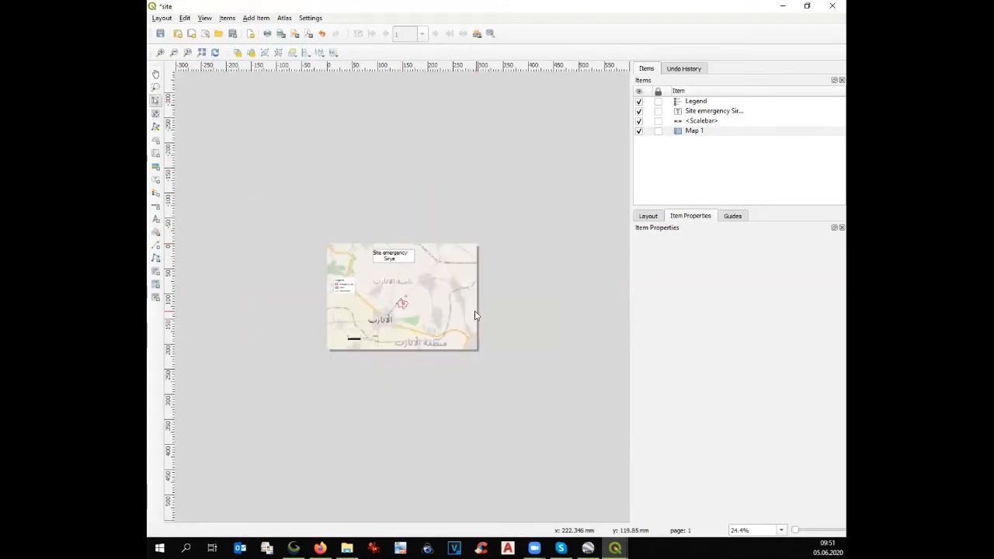
click(156, 114)
mouse_move(346, 299)
mouse_down()
mouse_move(364, 310)
mouse_move(344, 298)
mouse_up()
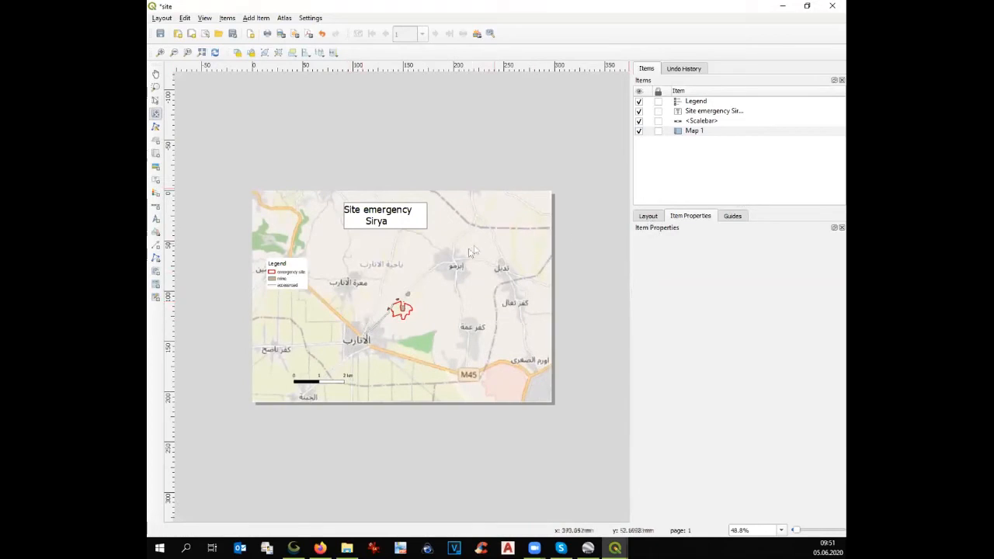
Step: Try a scale of 10000 for Map 1
click(155, 100)
click(392, 317)
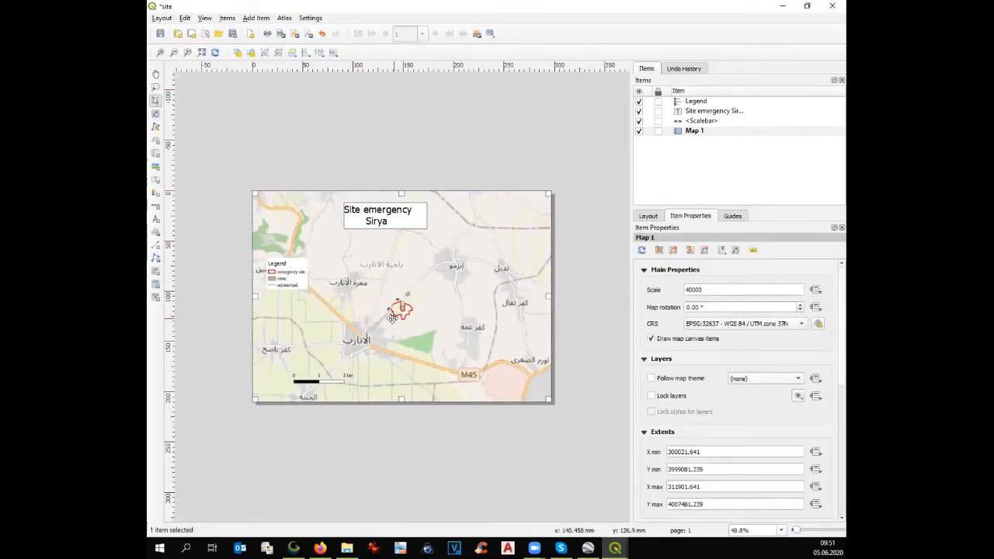
drag(711, 289, 676, 287)
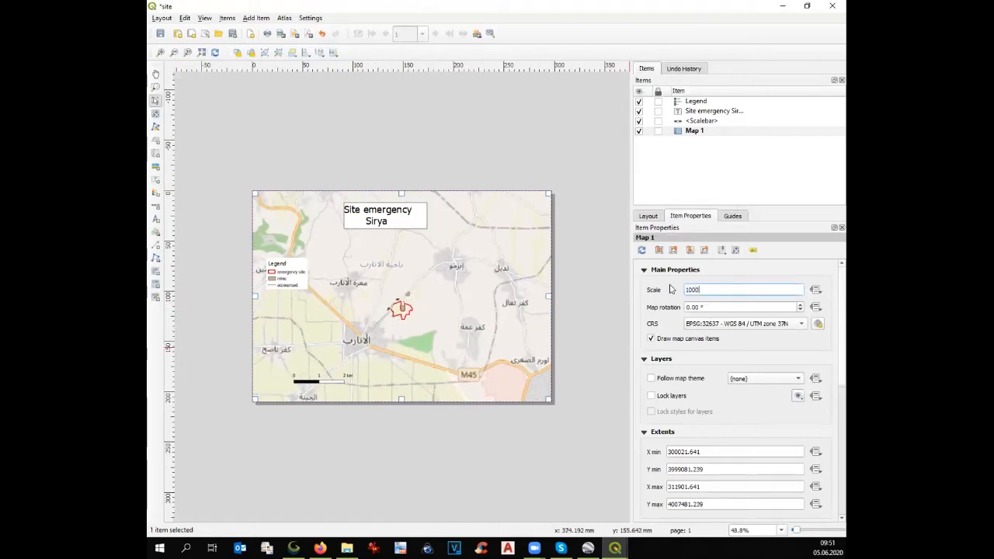
text(10000)
key(Return)
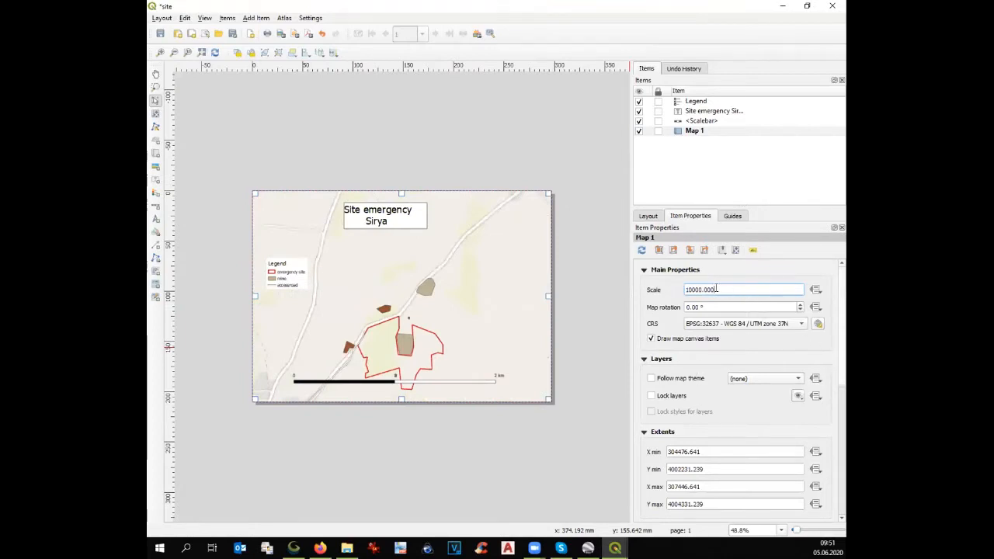
Step: Try scales of 1000000 and 100.000 for Map 1
click(696, 288)
text(00)
key(Return)
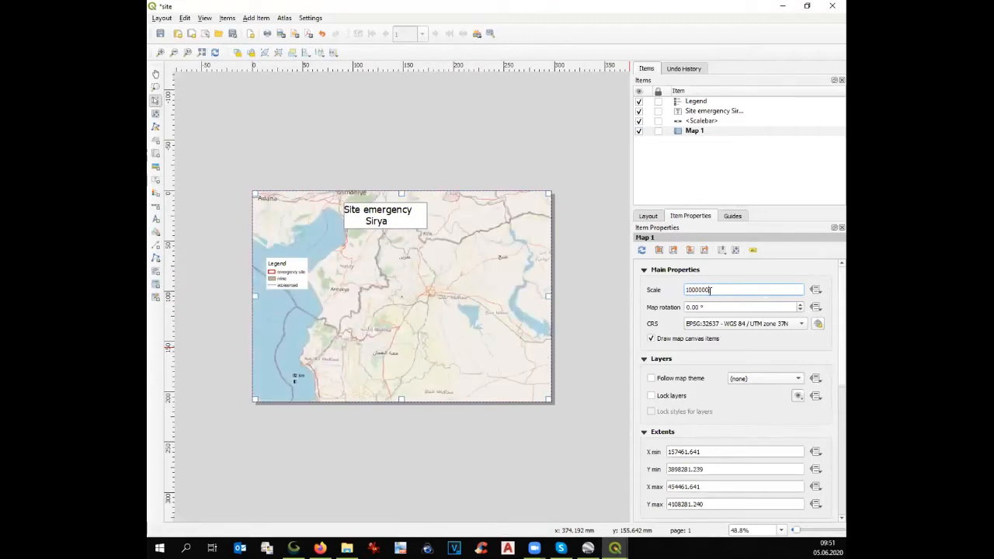
key(Return)
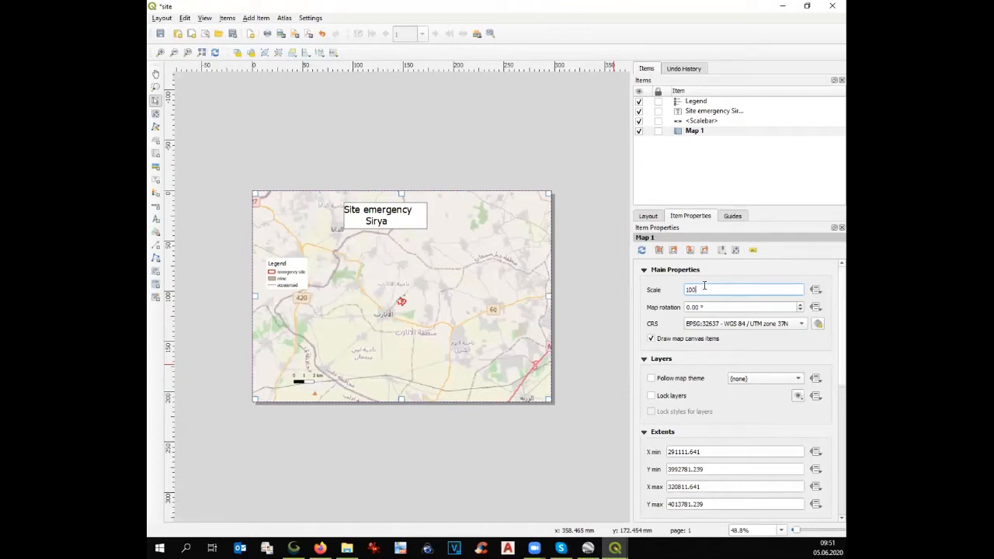
text(.000)
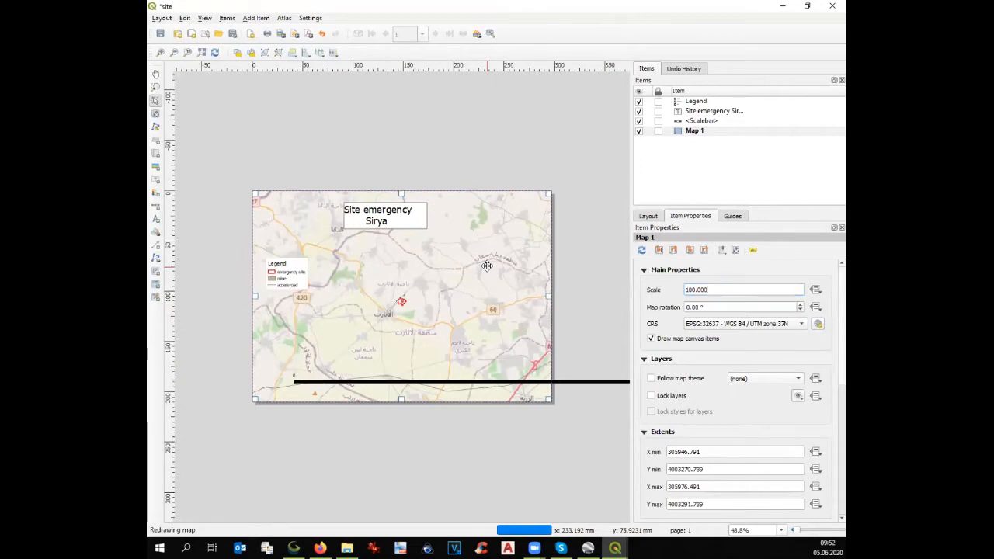
Step: Zoom Map 1's content out to a scale of 25600 and centre the emergency site within the frame
scroll(487, 265, up, 1)
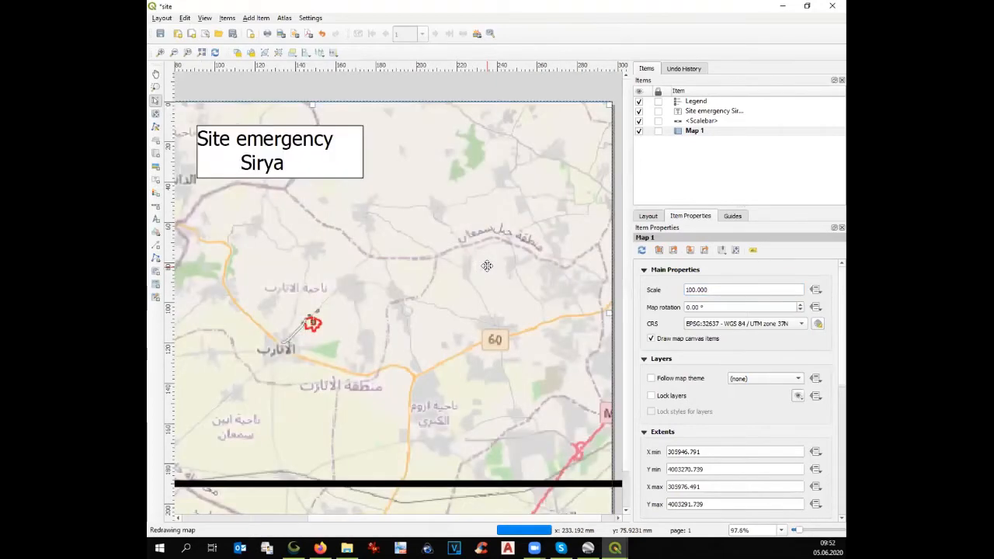
scroll(487, 265, down, 1)
click(155, 113)
scroll(373, 308, up, 1)
scroll(400, 308, down, 3)
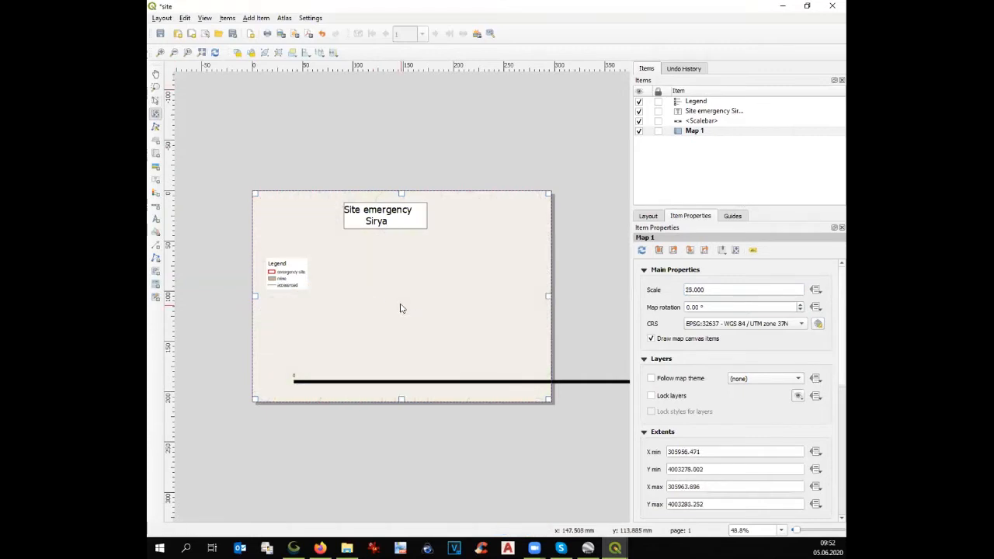
scroll(400, 308, down, 4)
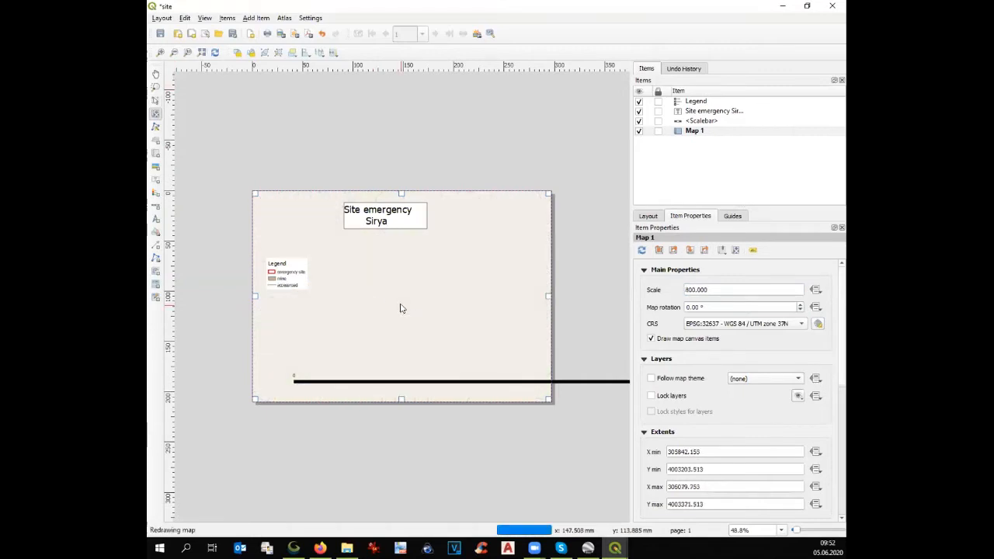
scroll(402, 315, down, 3)
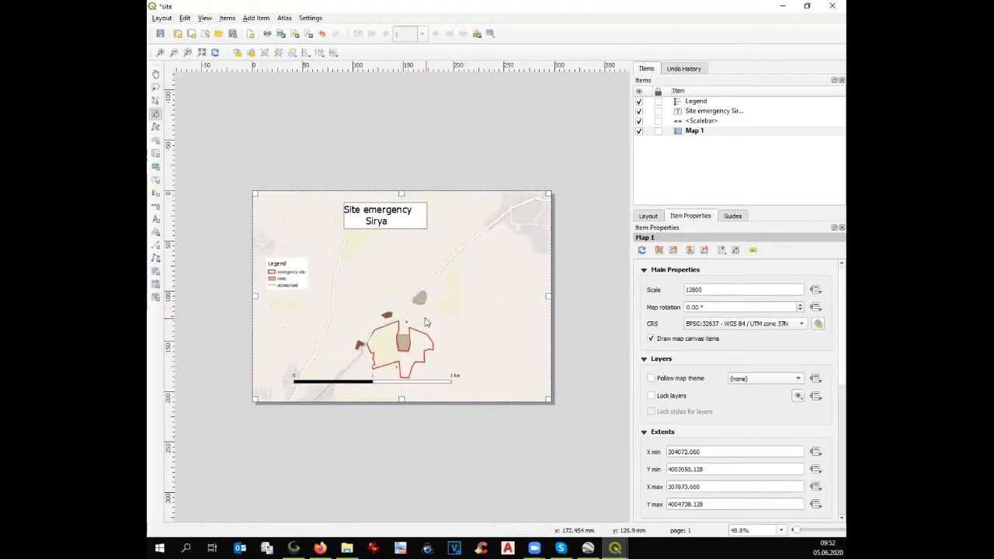
scroll(423, 347, up, 1)
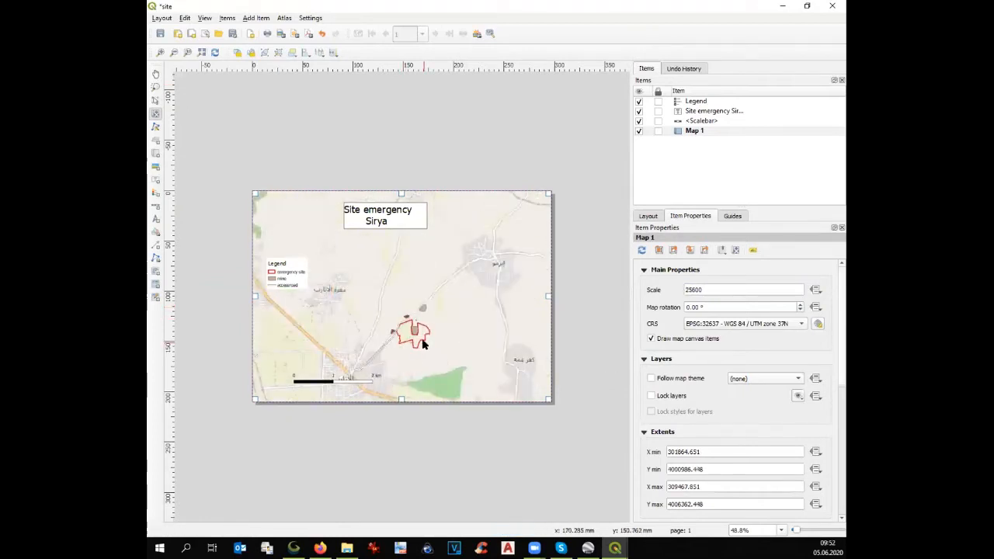
drag(423, 347, 414, 317)
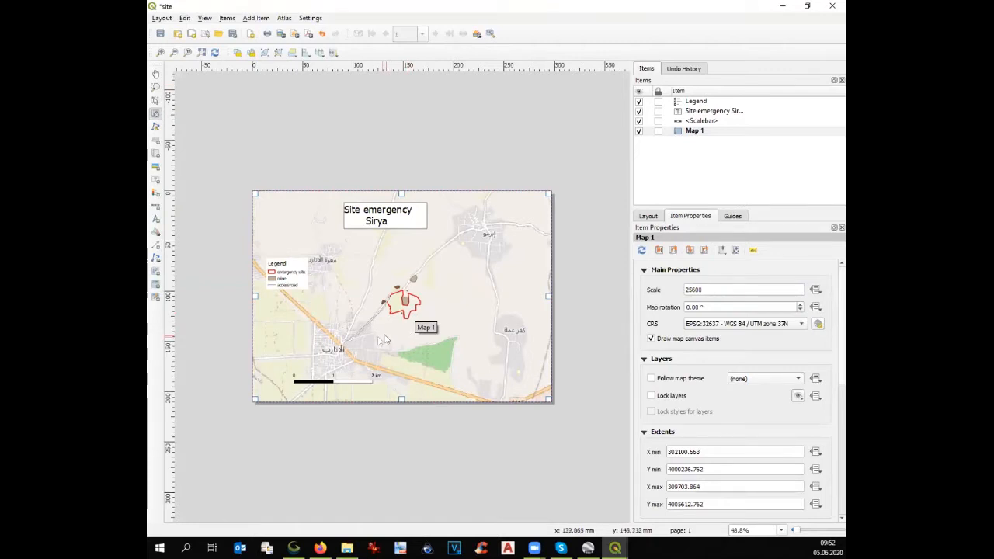
Step: Zoom Map 1's content in on the emergency site to a scale of 12800
scroll(360, 352, up, 1)
scroll(360, 353, down, 1)
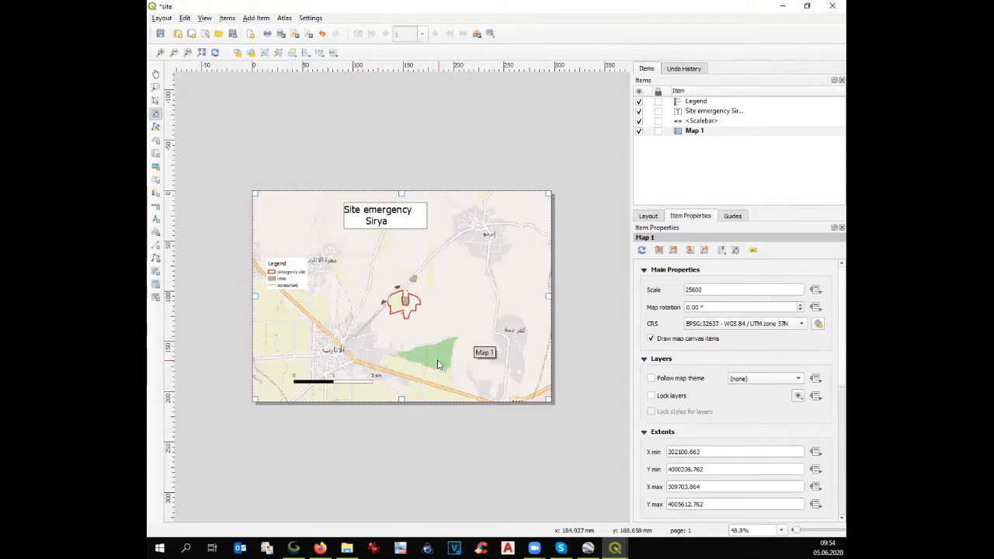
scroll(402, 315, up, 1)
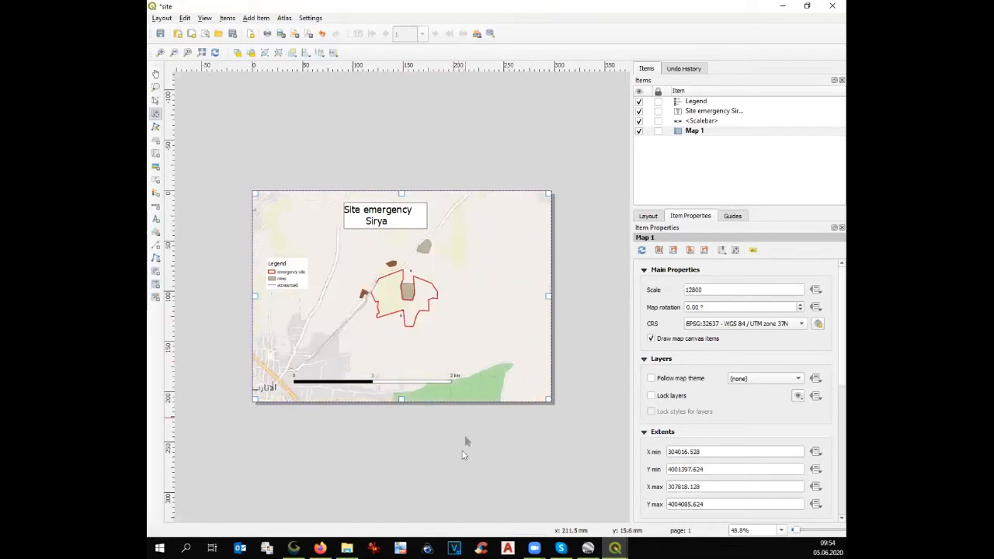
Step: Switch to Global Mapper and examine the Emergency Settlement polygon at different zoom levels
mouse_move(293, 549)
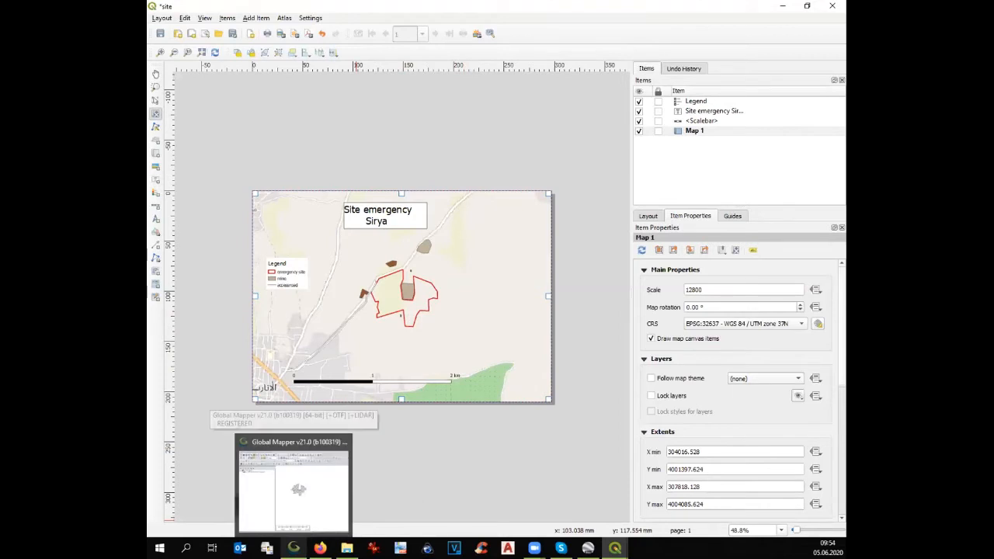
click(293, 483)
scroll(564, 247, down, 1)
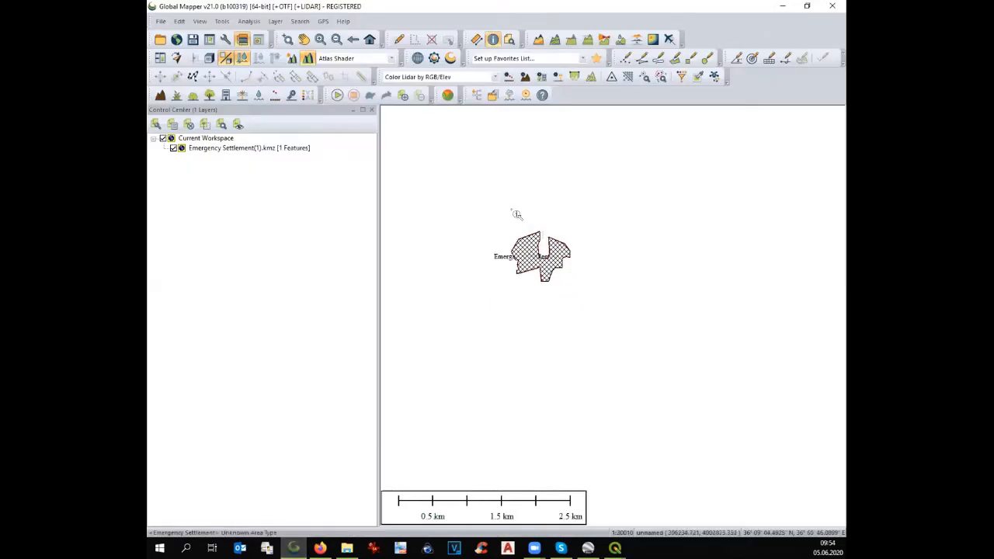
scroll(512, 200, up, 1)
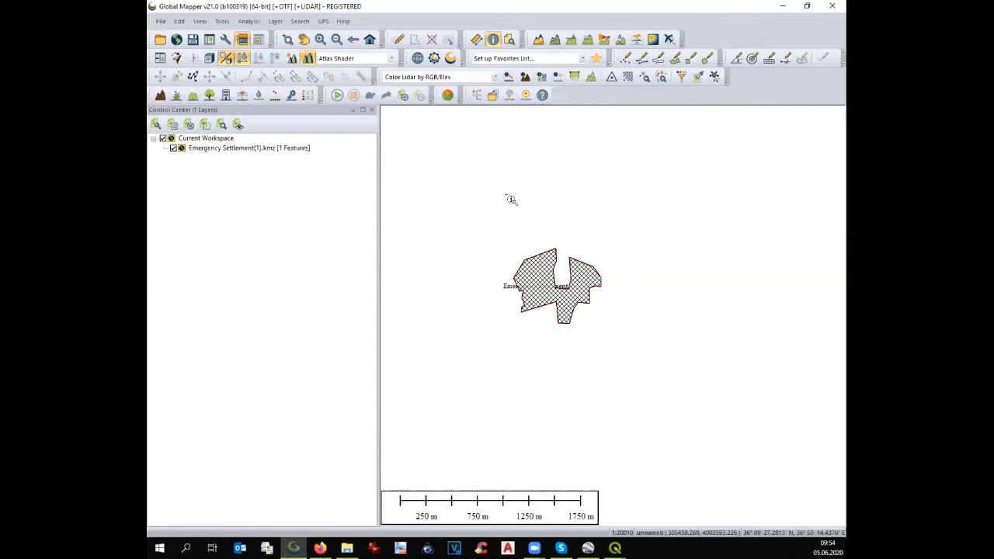
scroll(557, 270, down, 1)
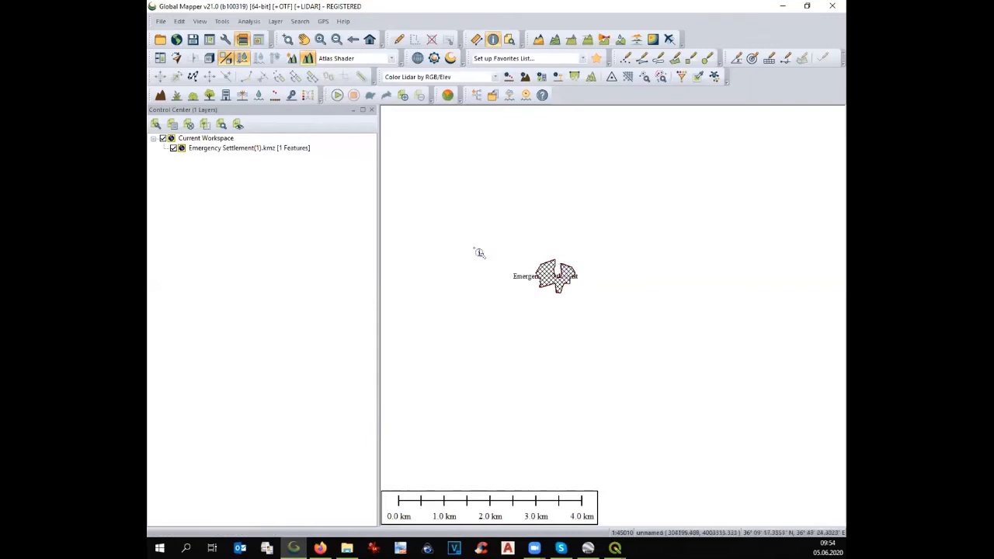
Step: Download the ASTER GDEM v2 Worldwide Elevation Data (1 arc-second Resolution) for the current screen bounds around the Emergency Settlement
scroll(506, 274, down, 1)
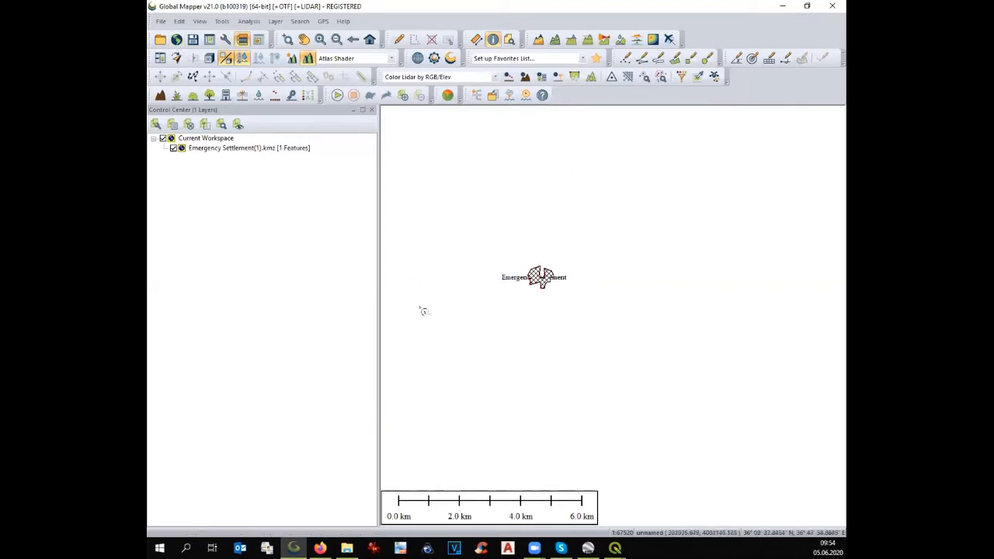
scroll(490, 321, up, 1)
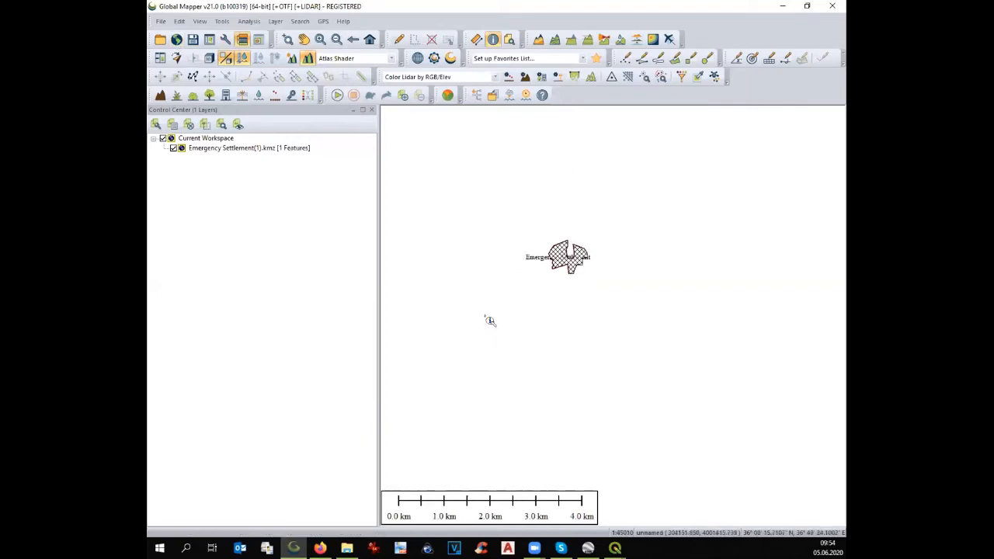
click(177, 40)
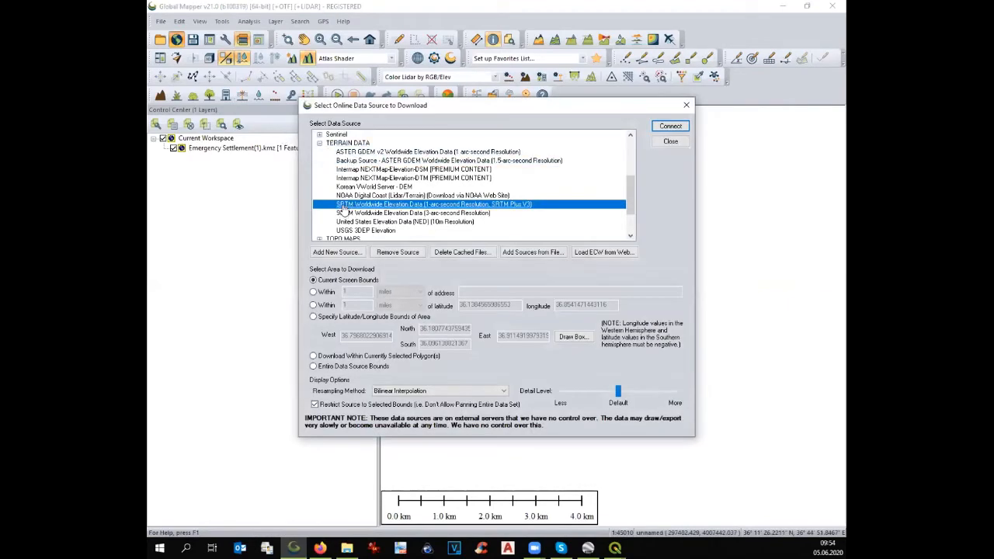
click(345, 152)
click(670, 127)
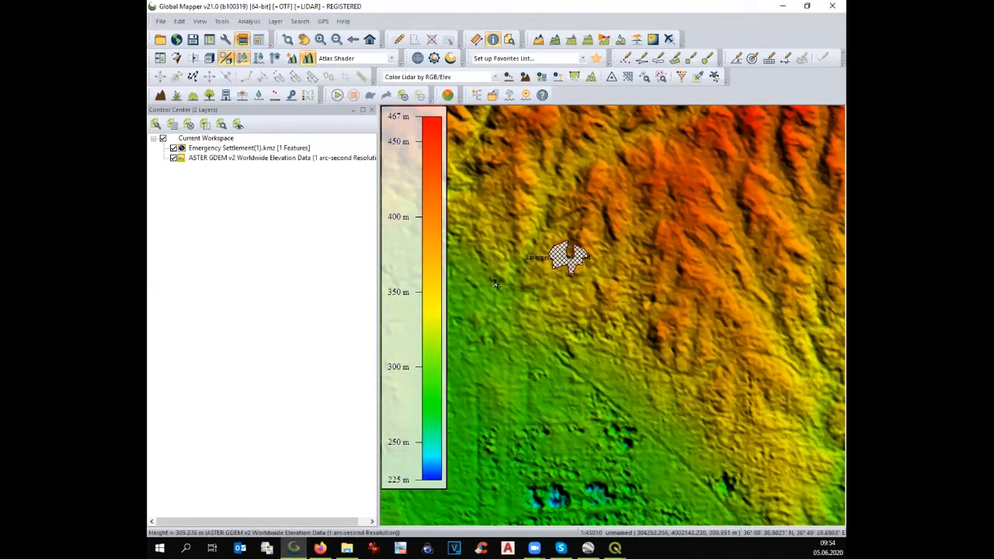
Step: Set up contour generation from the terrain grid with the layer name GENERATED CONTOURS aster 1m and a contour interval of 1 meter
click(247, 22)
click(275, 92)
click(476, 109)
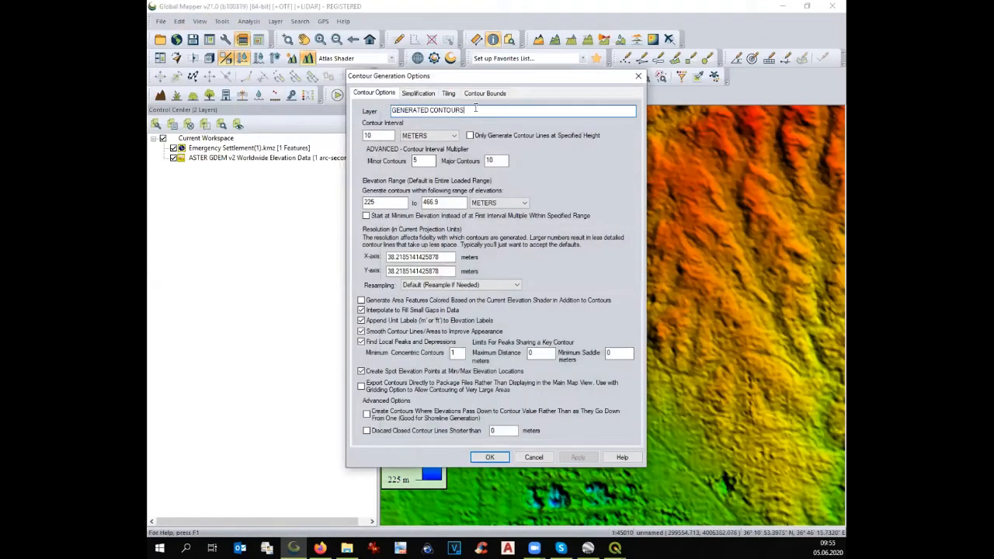
text(aster 1m)
key(Tab)
text(1)
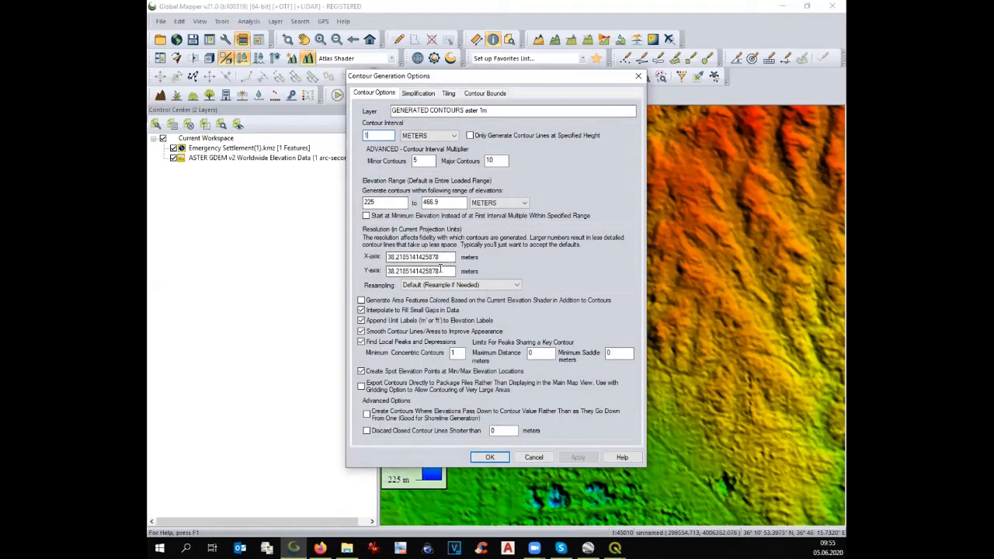
Step: Set the contour resolution's X-axis to 10 meters, replace the Y-axis value as well, and generate the contours
click(389, 271)
drag(394, 257, 388, 257)
click(391, 257)
double_click(391, 256)
text(10)
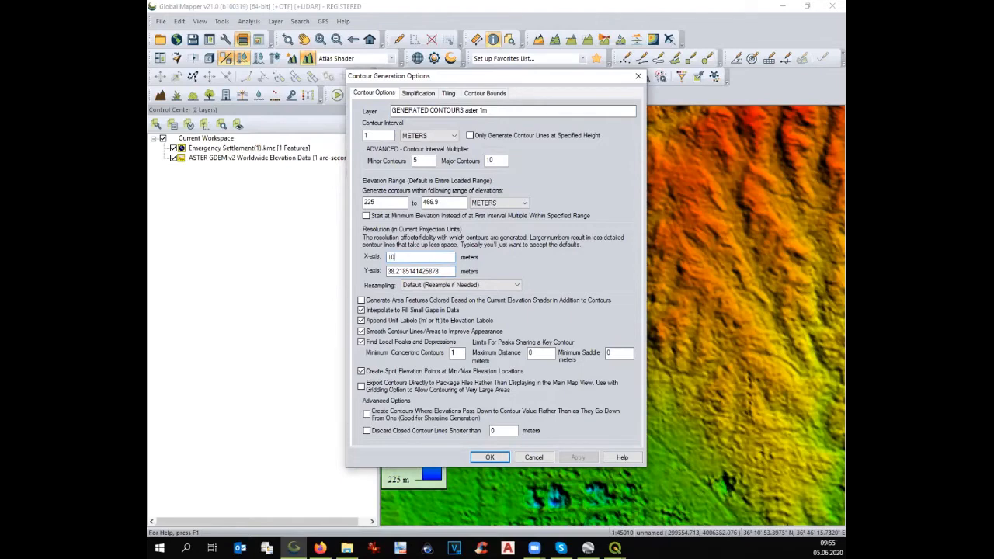
double_click(392, 271)
text(1)
click(491, 457)
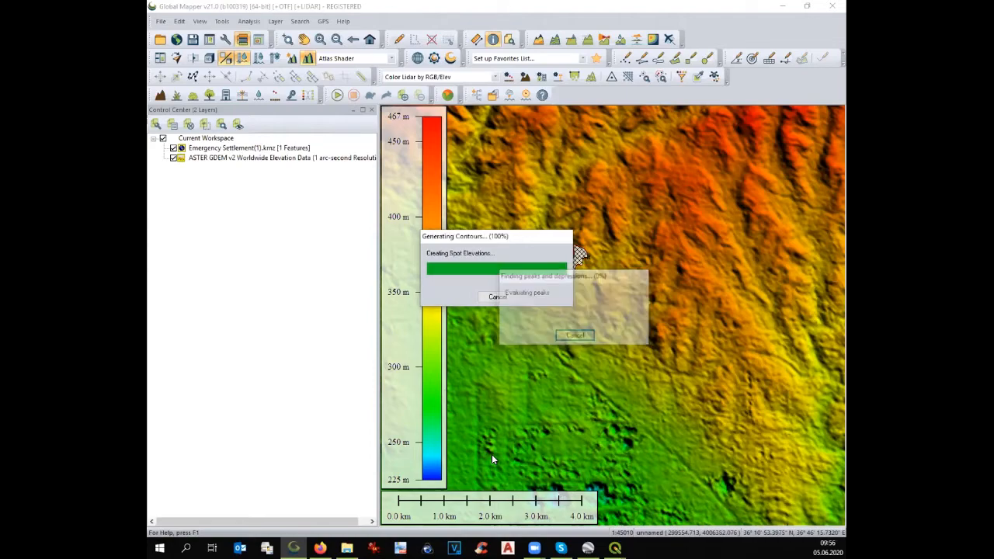
Step: Hide the GENERATED CONTOURS aster 1m layer and keep the ASTER elevation layer displayed
click(174, 160)
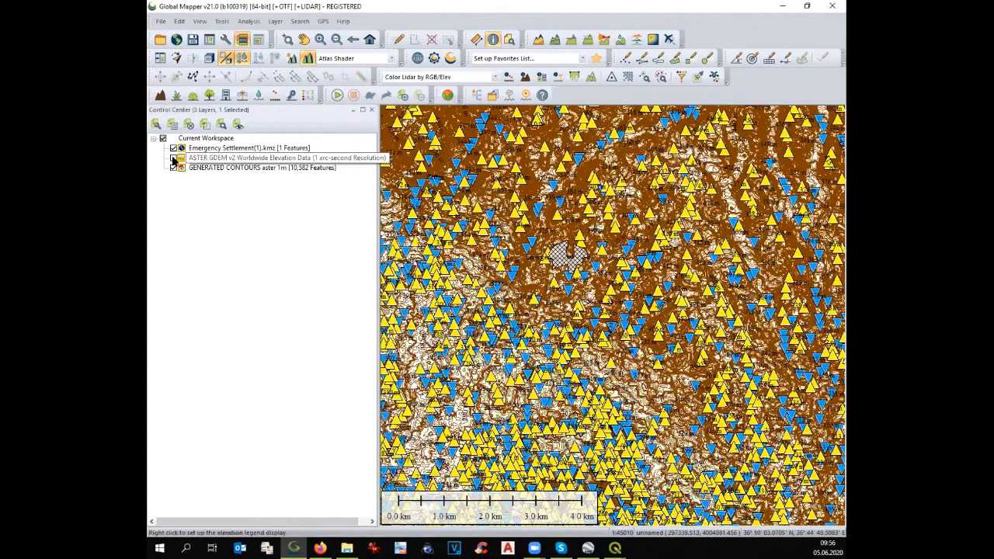
click(173, 168)
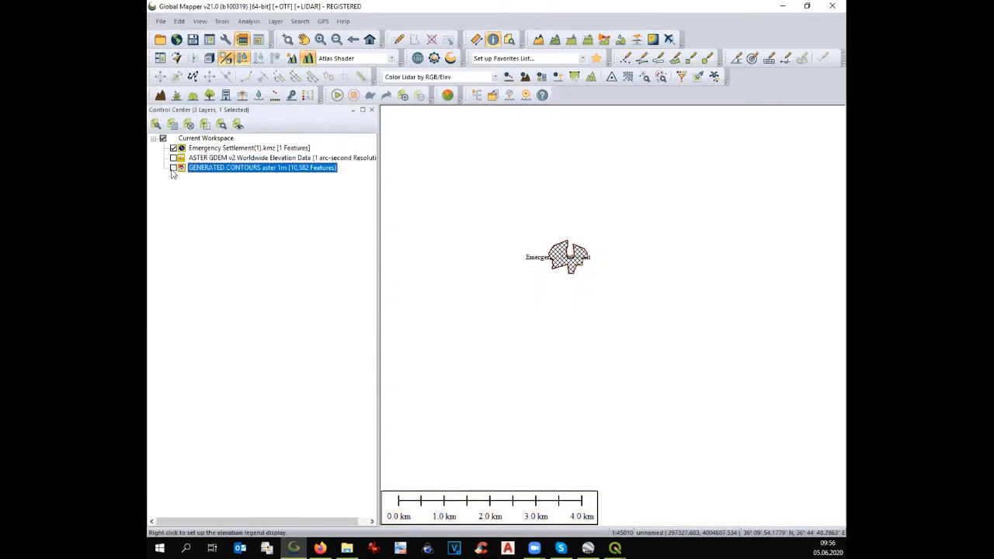
click(174, 157)
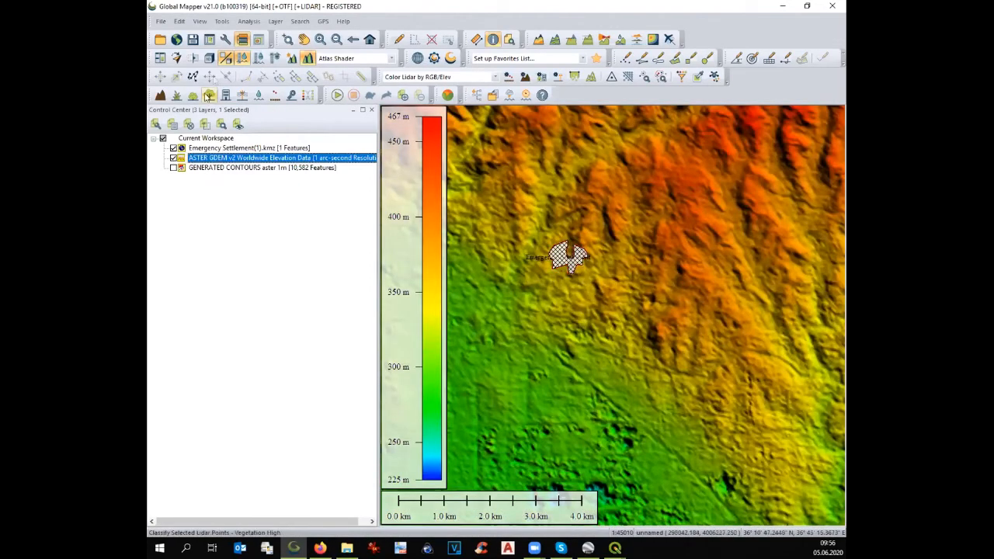
click(177, 39)
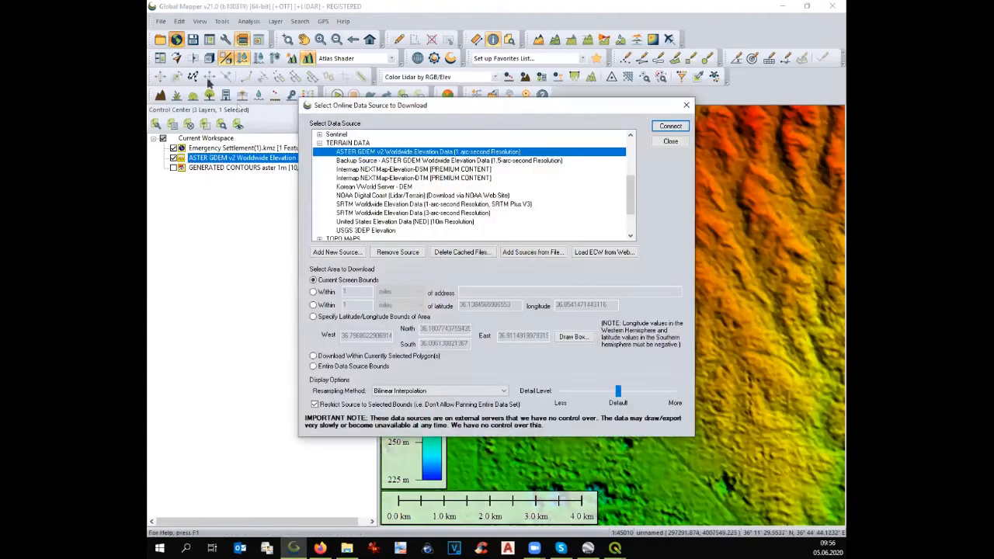
click(671, 143)
Step: Set up a second contour generation from the ASTER terrain grid with a contour interval of 1 meter
click(249, 21)
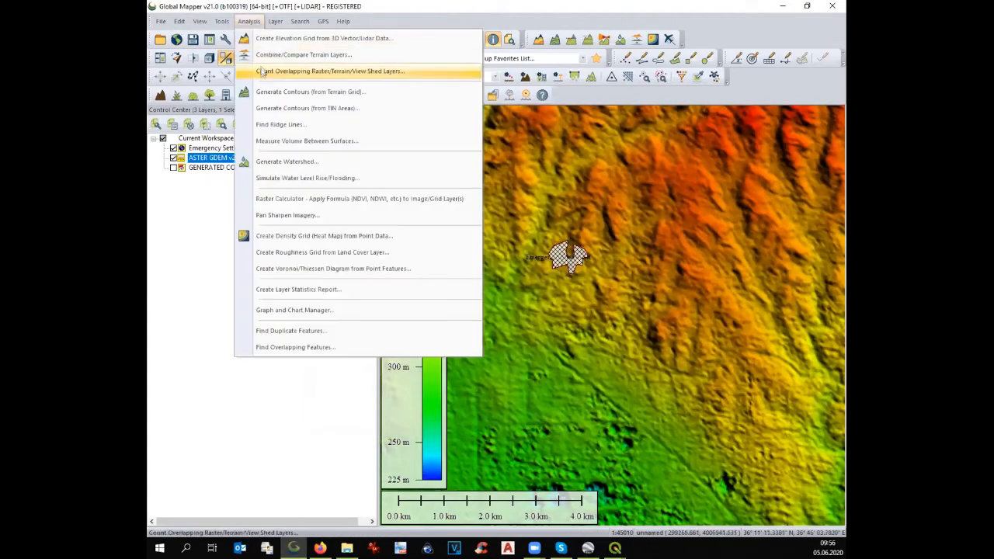
click(264, 92)
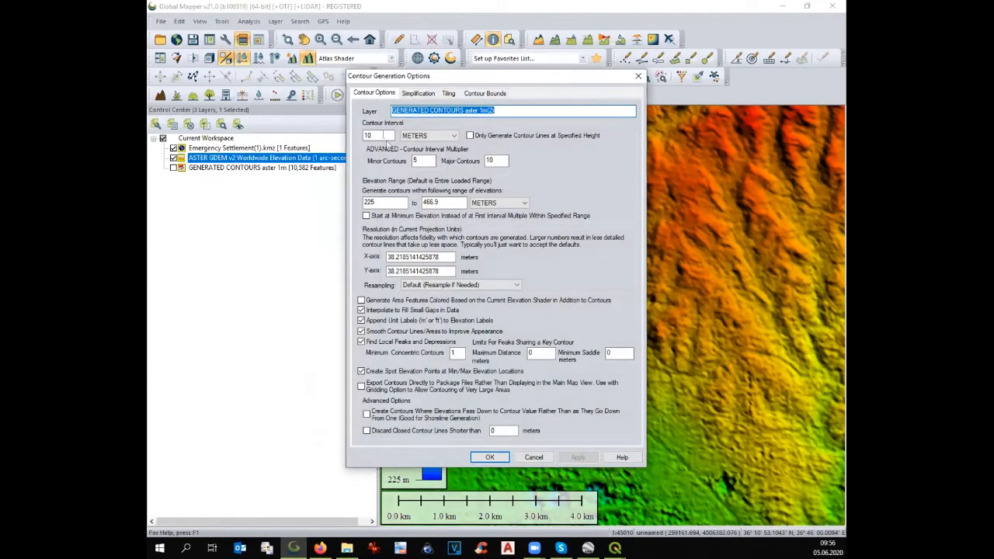
double_click(382, 135)
text(1)
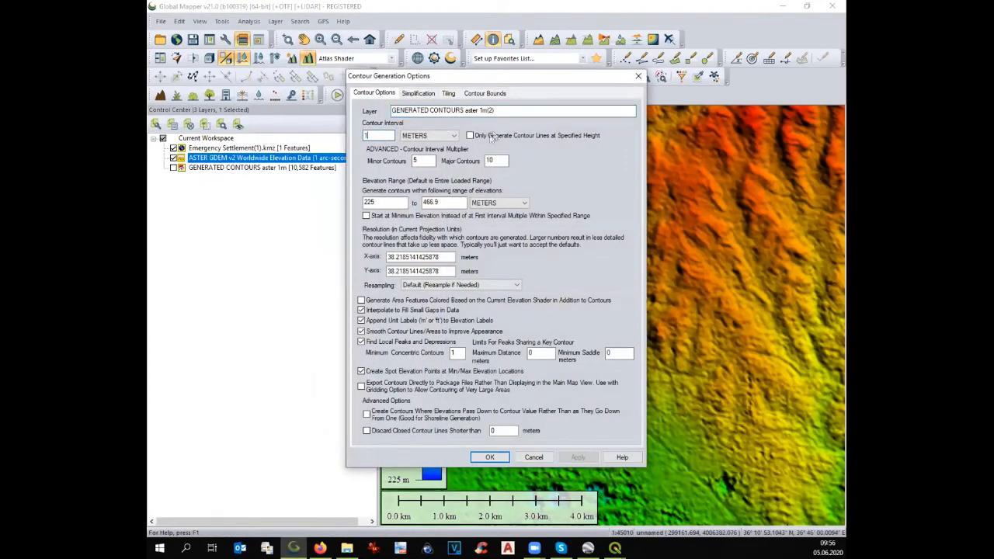
Step: Set the X-axis and Y-axis resolution to 100 meters and generate the second contour layer
double_click(398, 257)
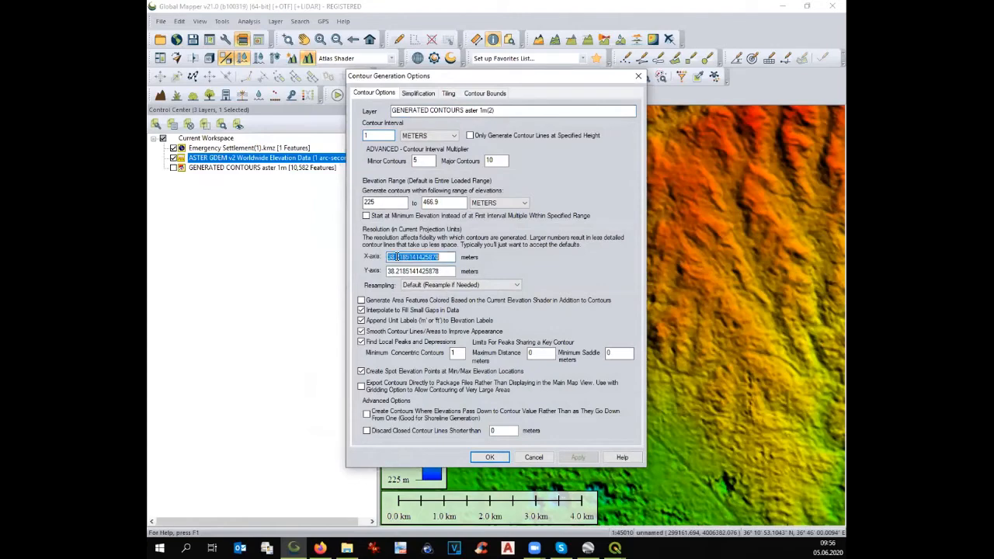
text(100)
double_click(435, 271)
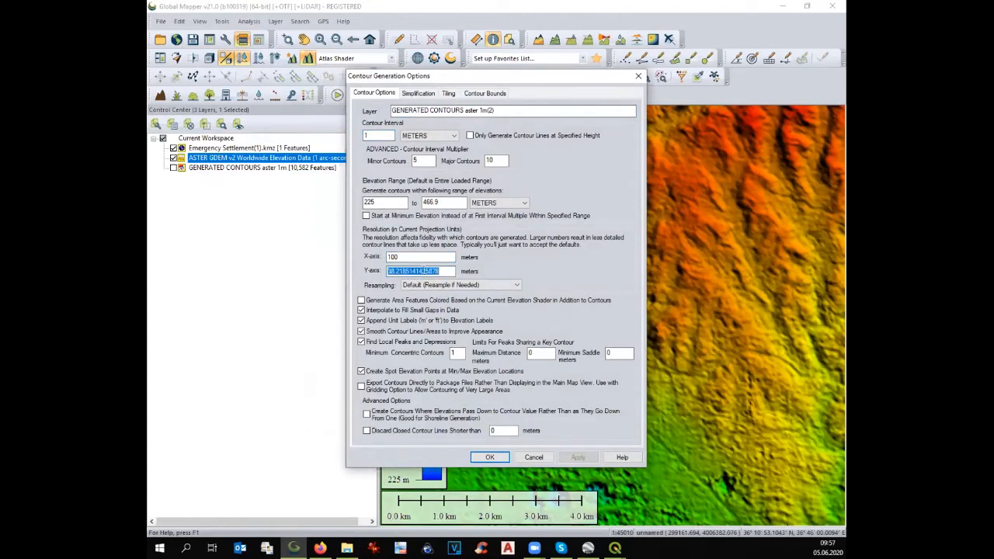
text(100)
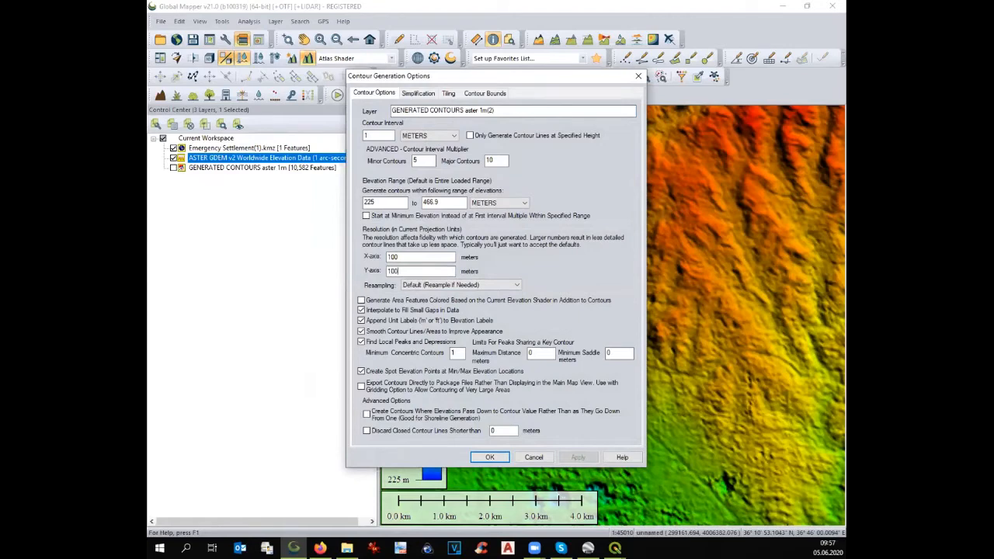
click(484, 457)
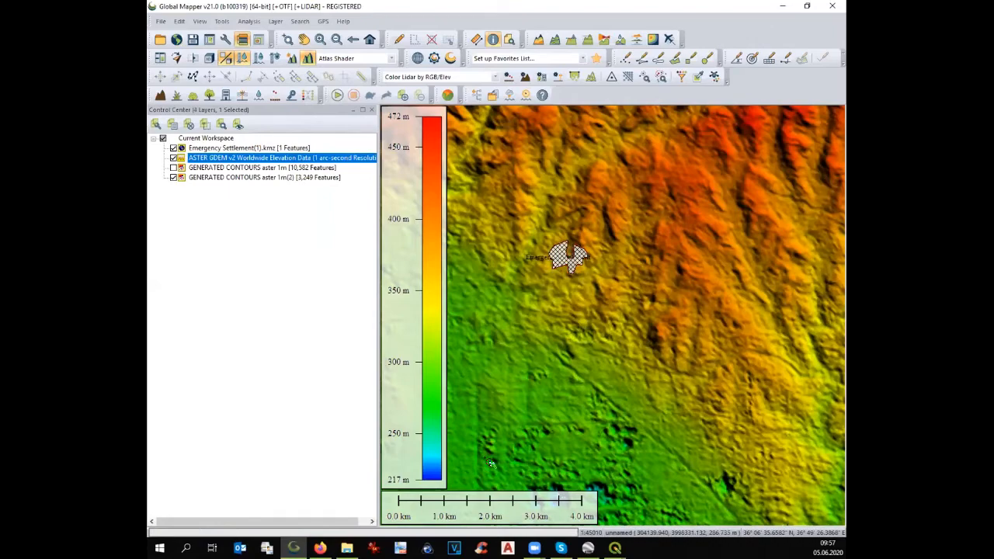
Step: Hide the ASTER elevation layer and the second contour layer, and zoom in on the Emergency Settlement polygon
click(173, 159)
click(173, 177)
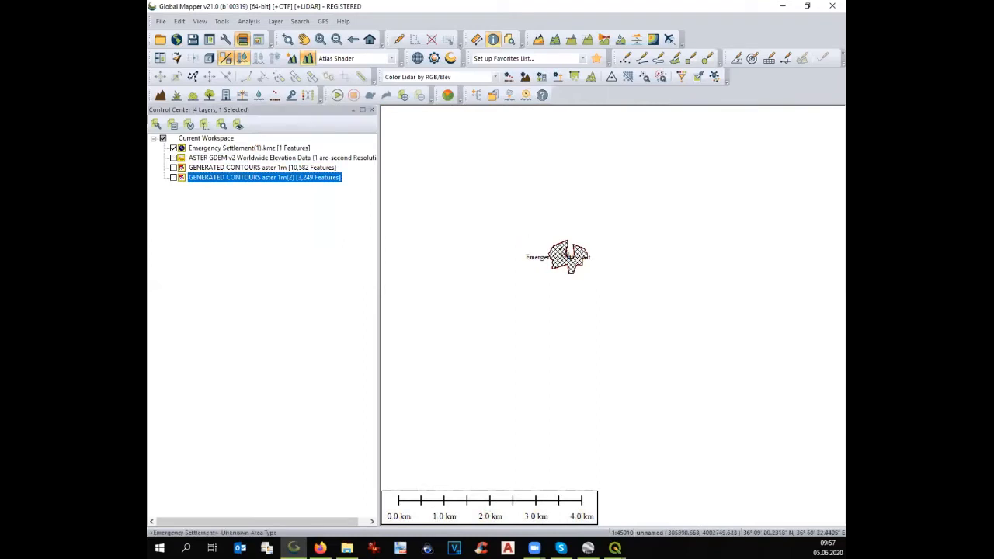
click(570, 257)
click(505, 192)
key(z)
drag(517, 228, 597, 286)
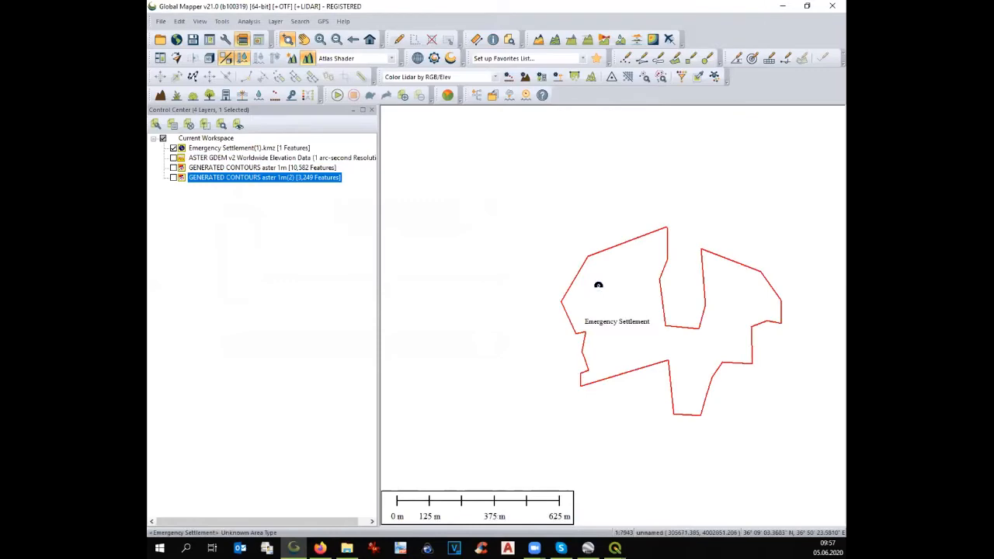
Step: Compare the two contour layers over the settlement, leaving only GENERATED CONTOURS aster 1m displayed
click(173, 178)
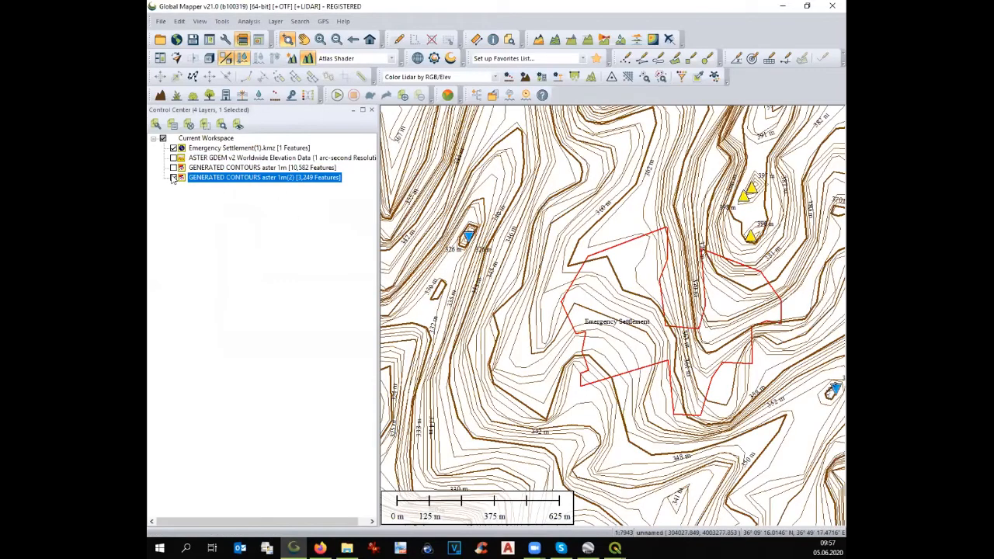
click(173, 168)
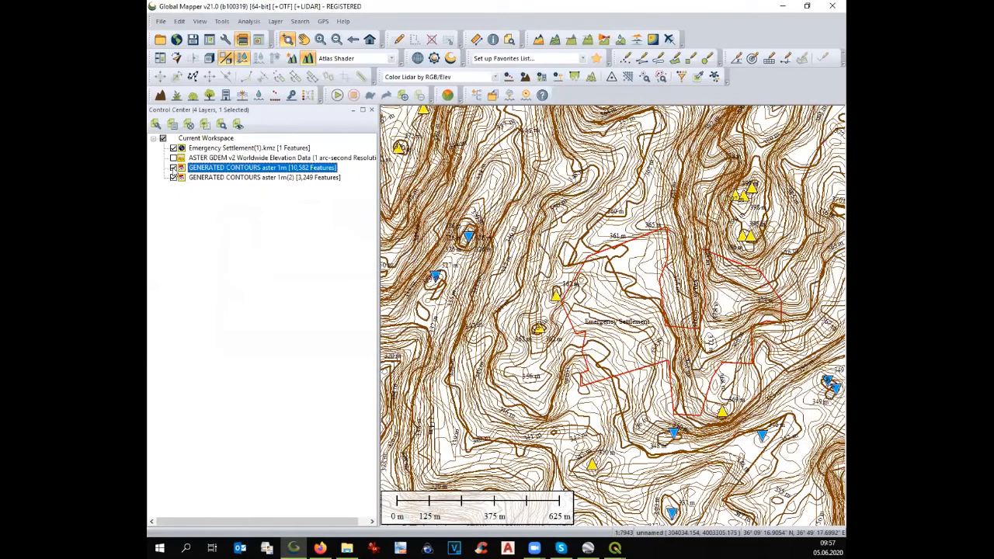
click(173, 168)
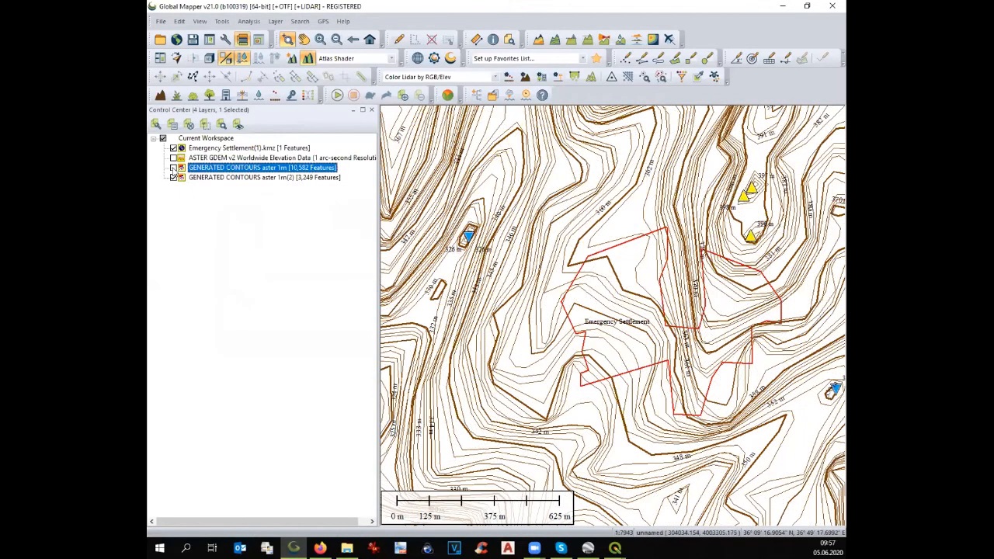
click(173, 167)
click(173, 177)
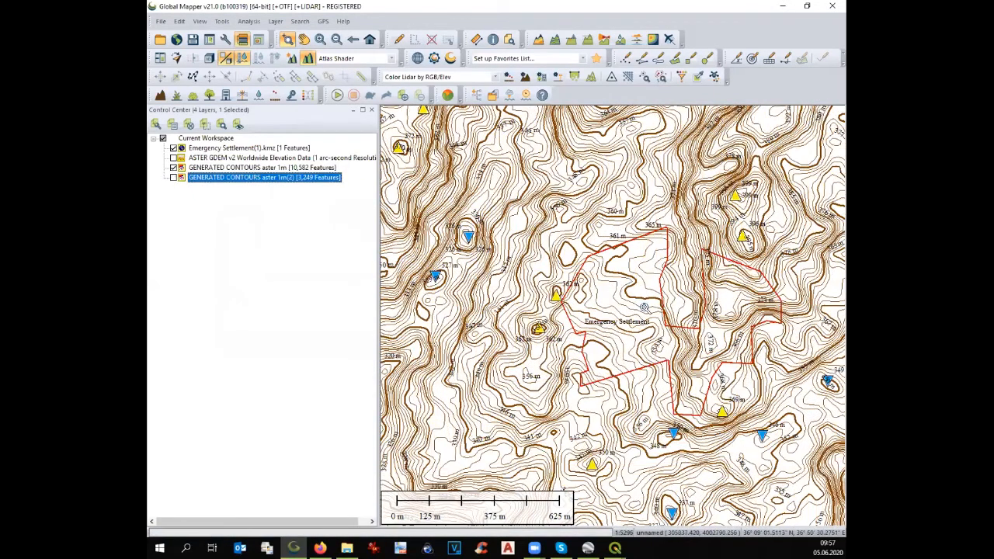
Step: Compare the finer and coarser contour layers close up inside the settlement boundary by switching their visibility
scroll(642, 305, up, 3)
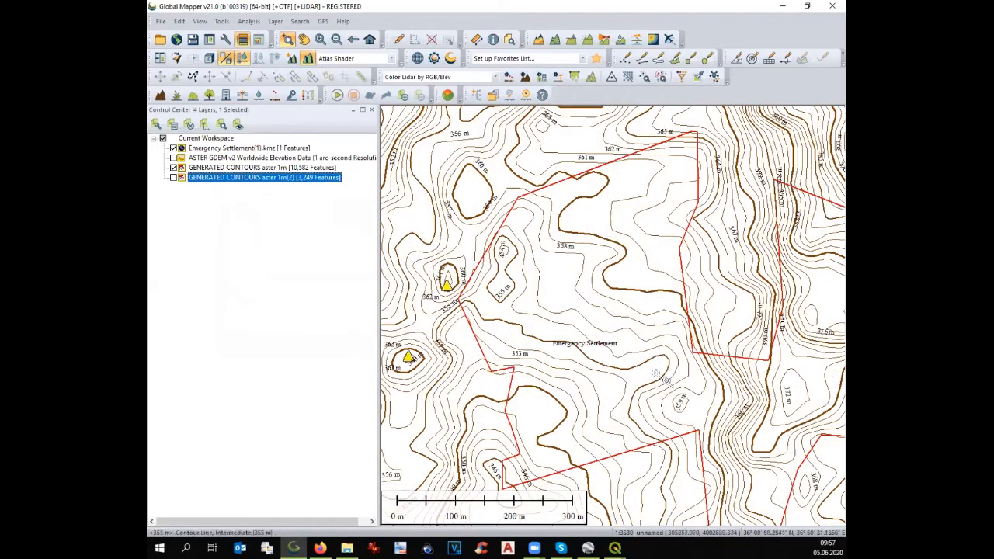
click(174, 178)
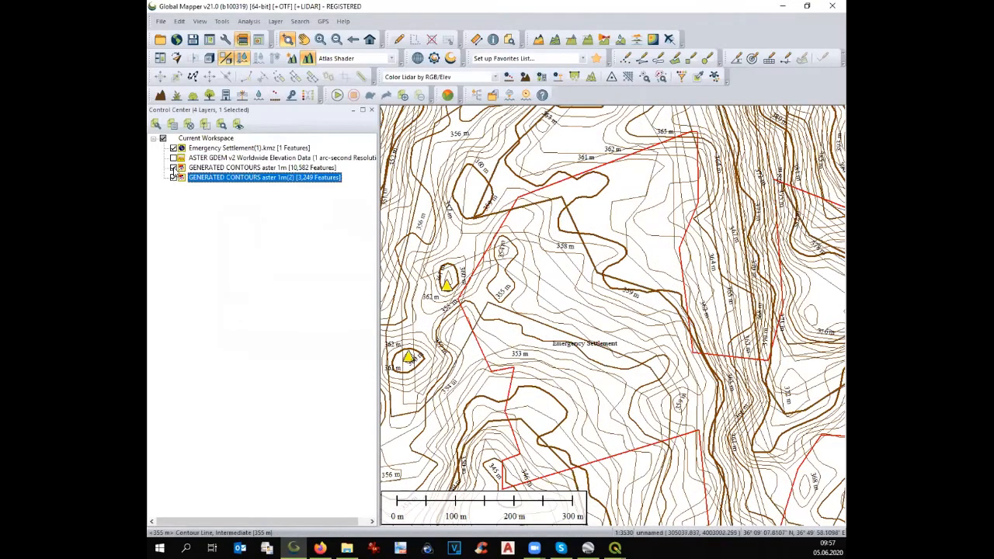
click(174, 168)
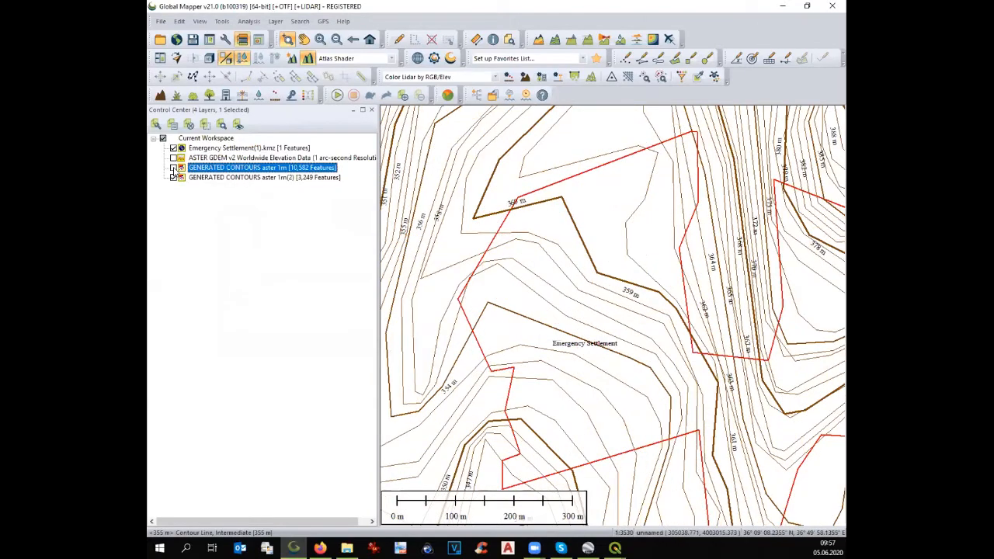
click(174, 168)
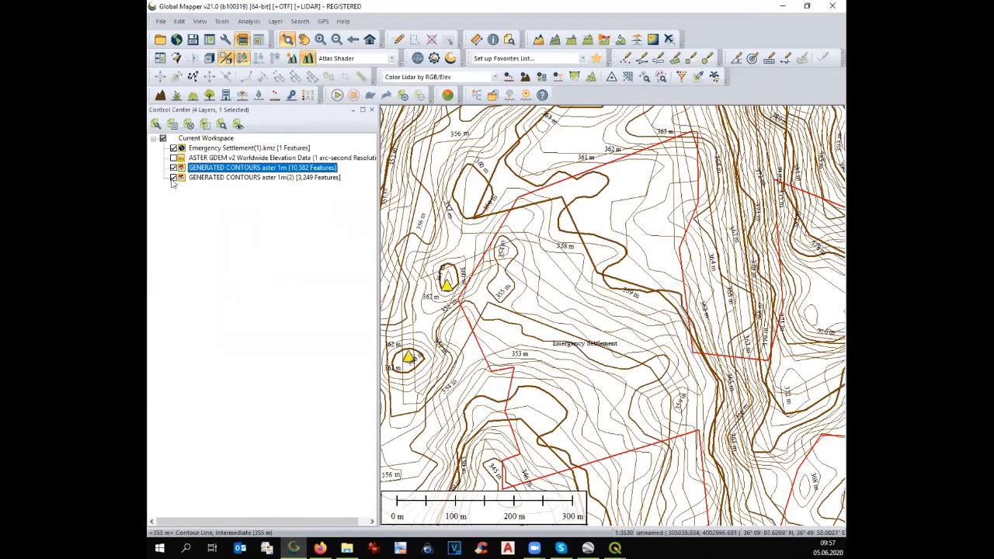
click(173, 177)
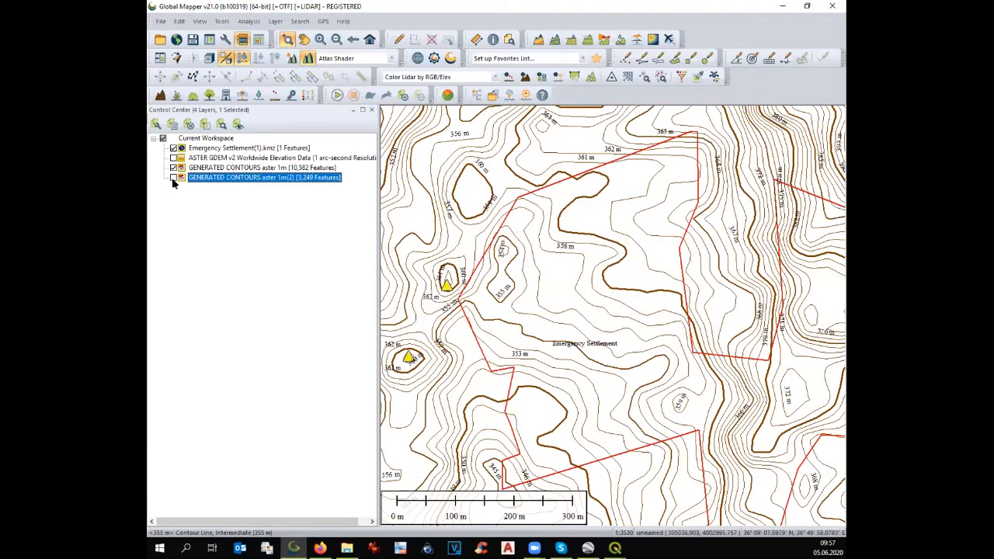
Step: Examine the GENERATED CONTOURS aster 1m lines in and around the Emergency Settlement at different zoom levels
scroll(521, 234, down, 1)
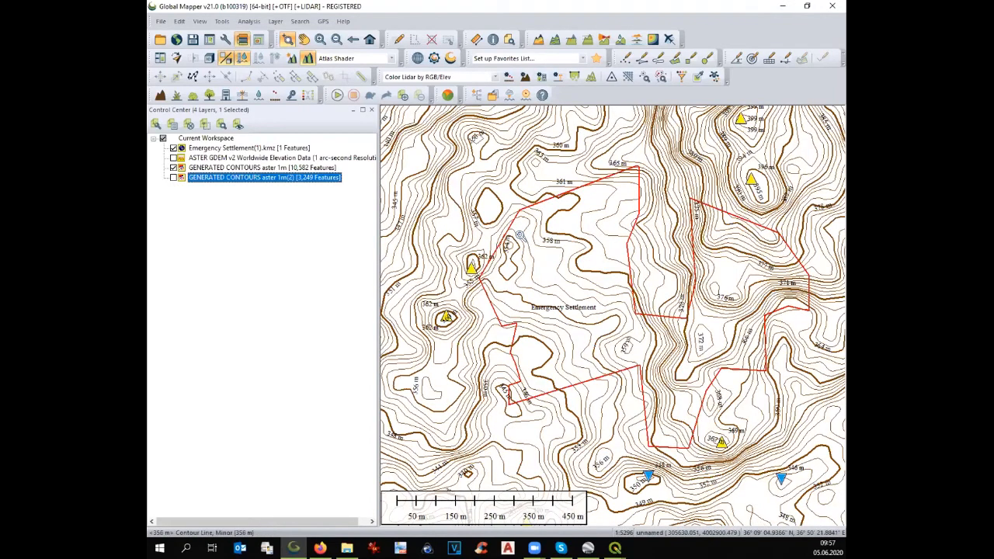
scroll(520, 235, down, 1)
scroll(592, 259, up, 1)
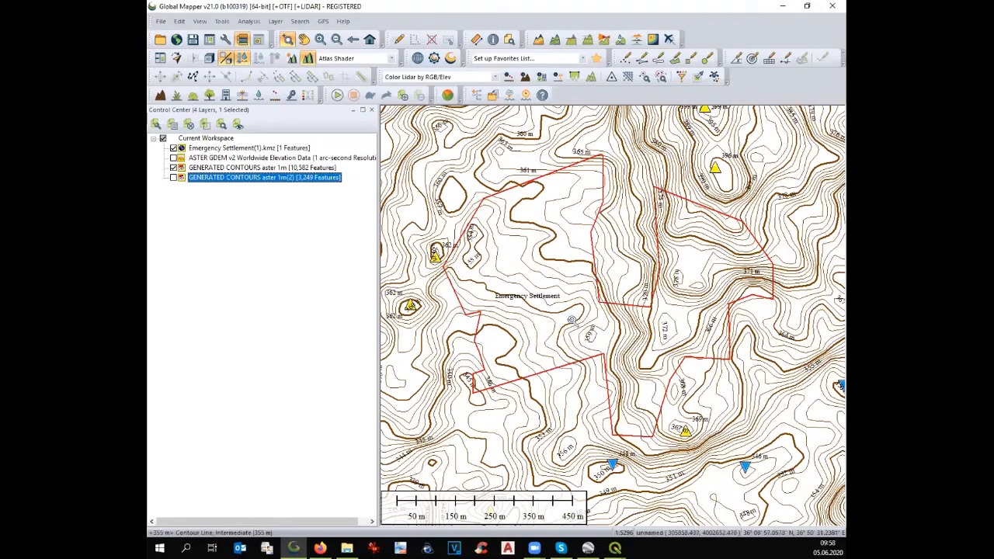
scroll(574, 319, down, 1)
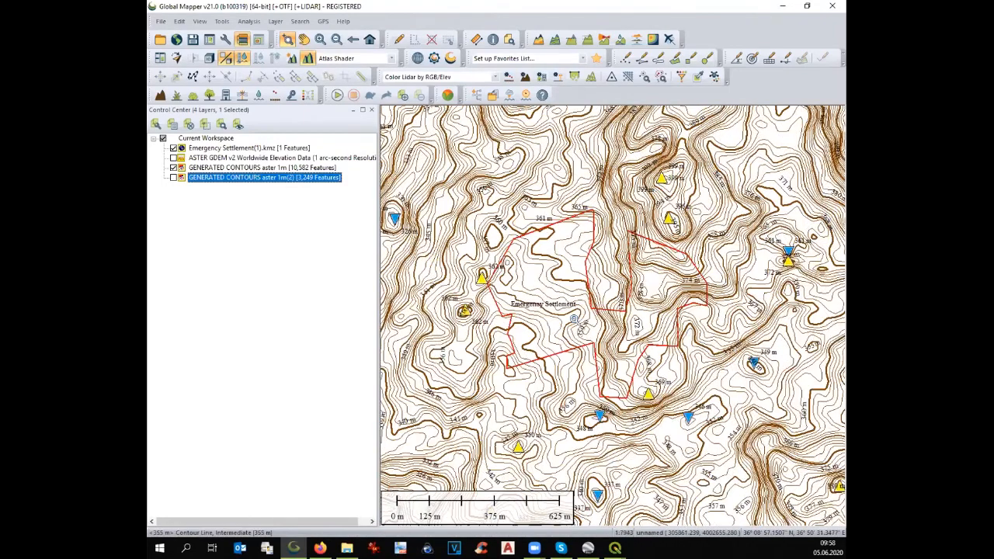
scroll(573, 319, down, 1)
scroll(575, 319, up, 2)
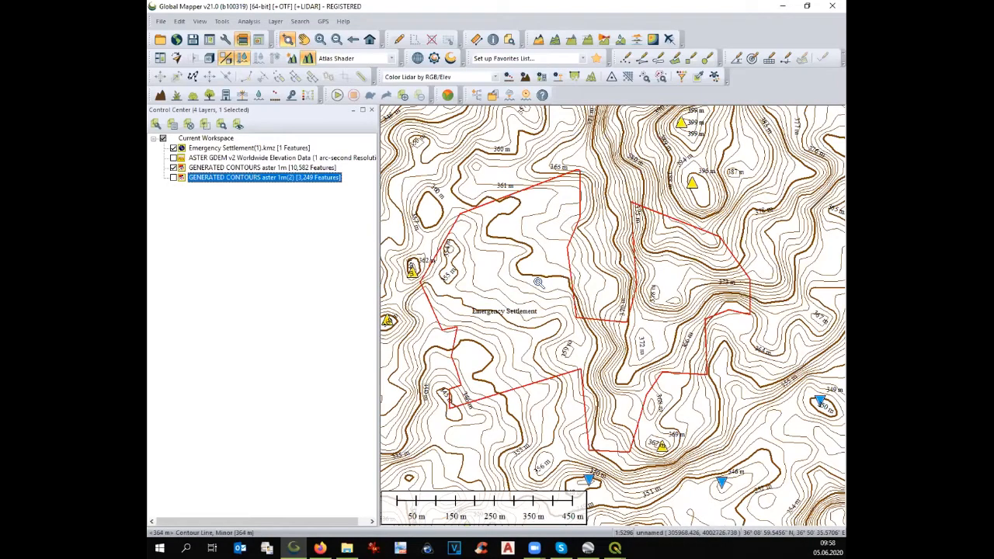
scroll(537, 282, up, 1)
scroll(540, 282, down, 3)
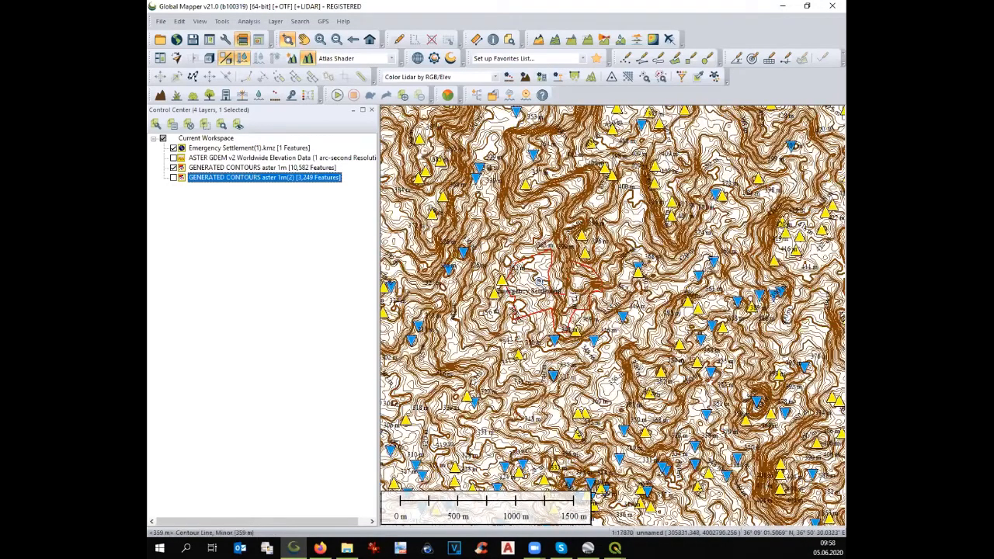
Step: Close the GENERATED CONTOURS aster 1m(2) layer, saving the workspace beforehand as exercise
scroll(539, 282, down, 2)
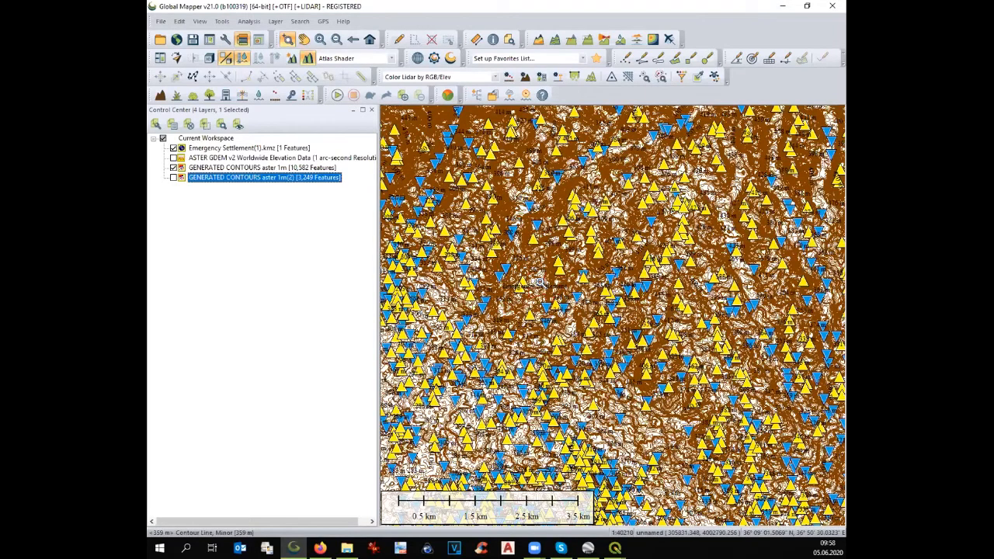
scroll(539, 282, up, 5)
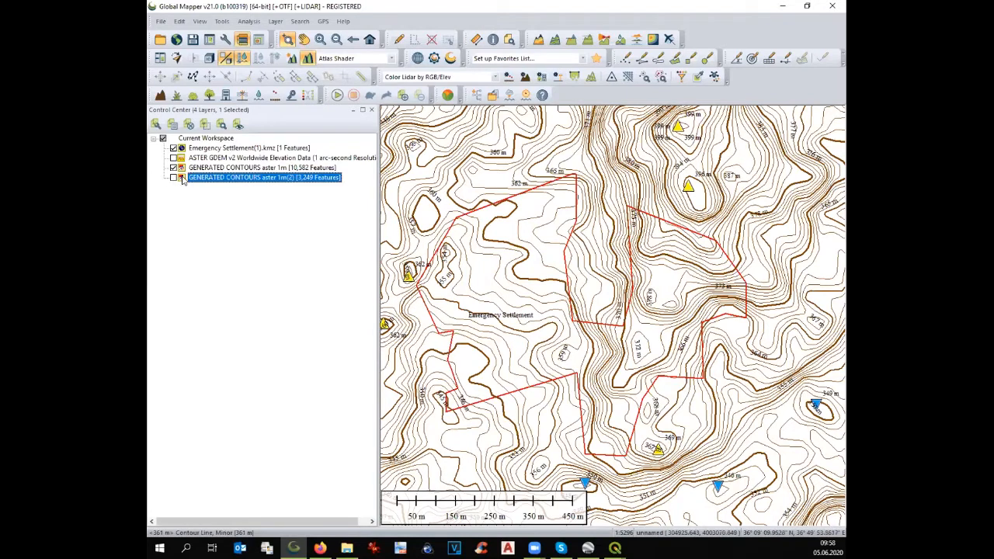
key(Delete)
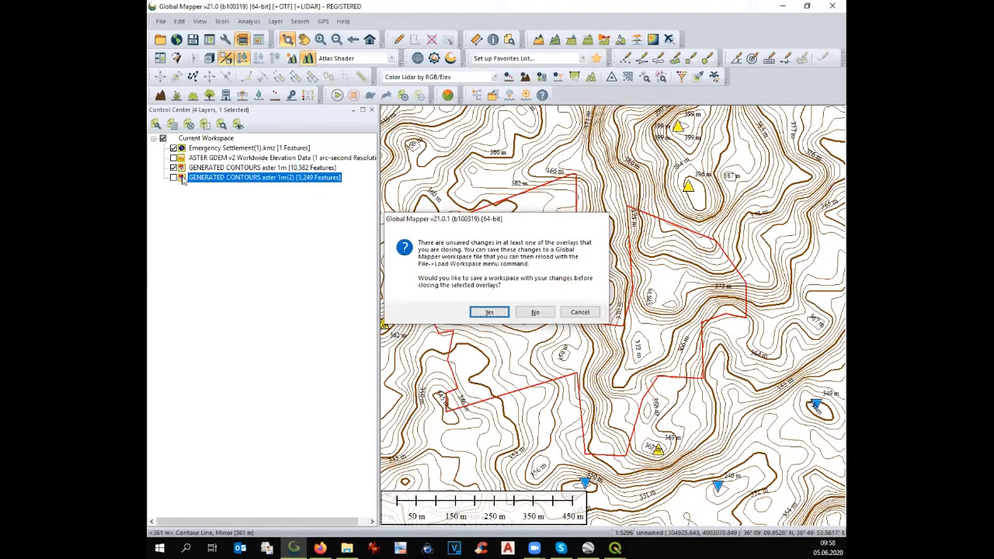
key(Return)
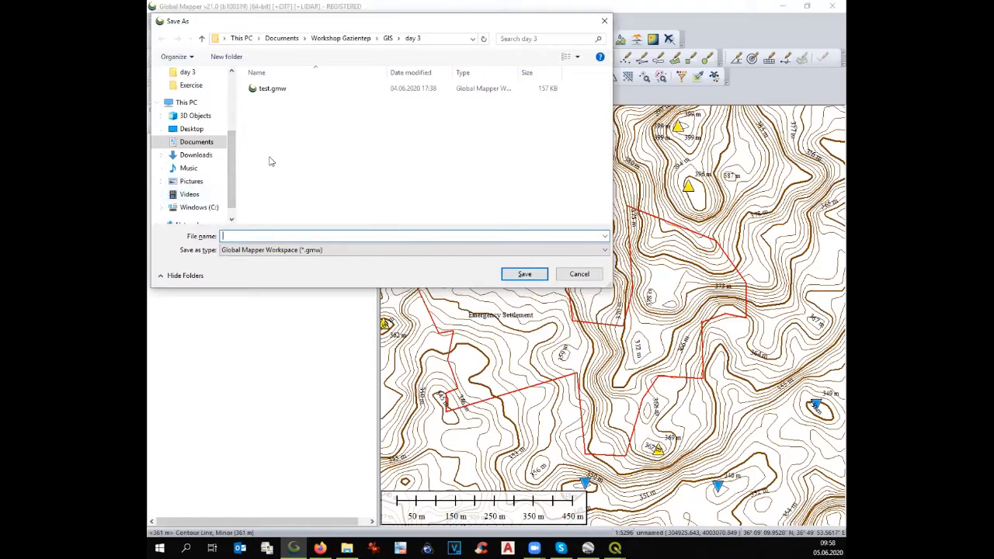
text(exercise)
key(Return)
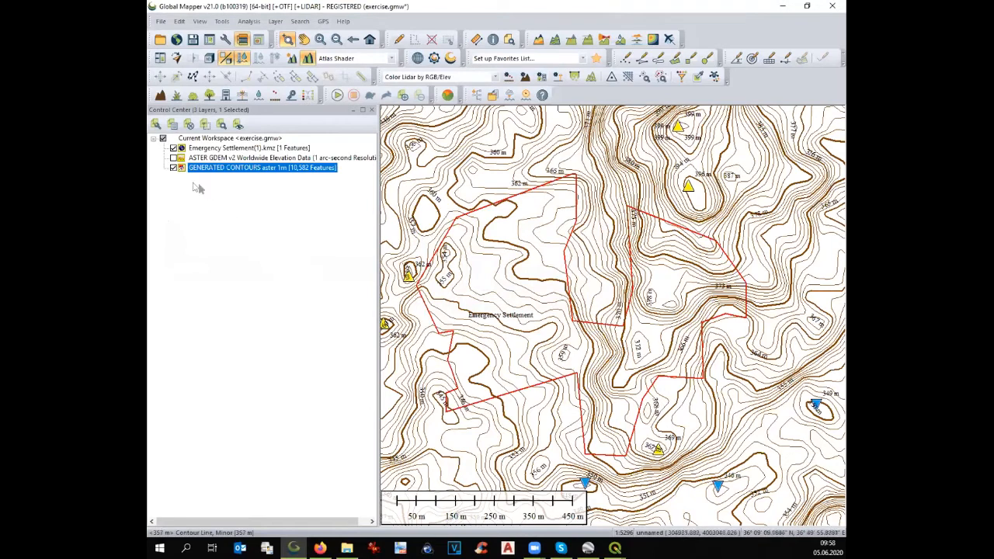
Step: Hide the GENERATED CONTOURS aster 1m layer and display the ASTER GDEM elevation layer around the settlement
click(174, 168)
click(173, 159)
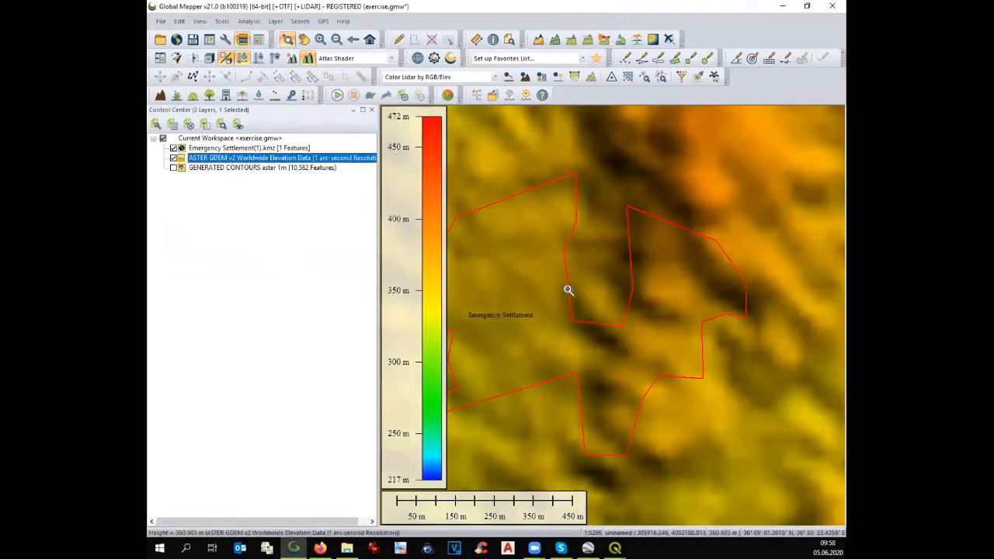
scroll(583, 296, up, 2)
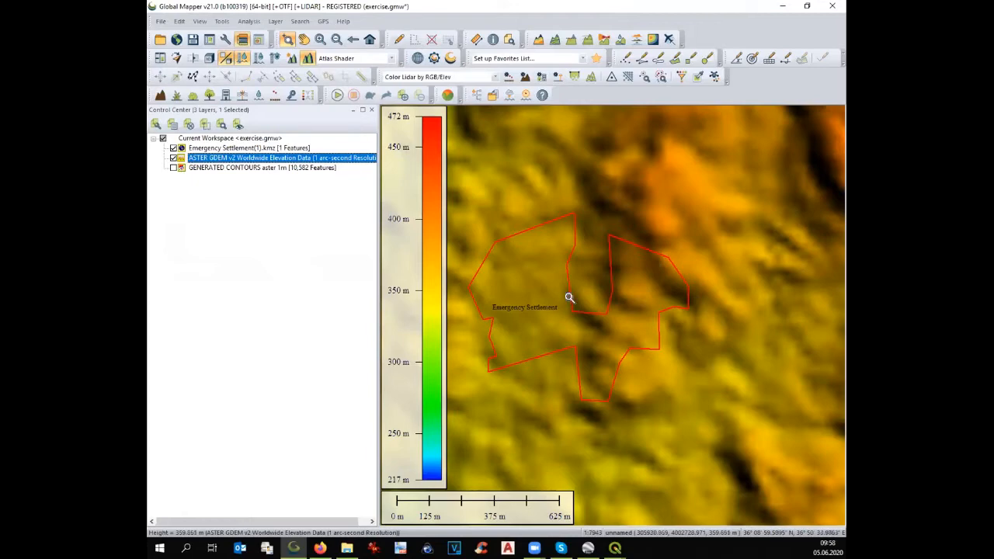
Step: Set up contour generation from the terrain grid as GENERATED CONTOURS 1m, with a 1 m interval and 5 m X and Y resolution
click(249, 21)
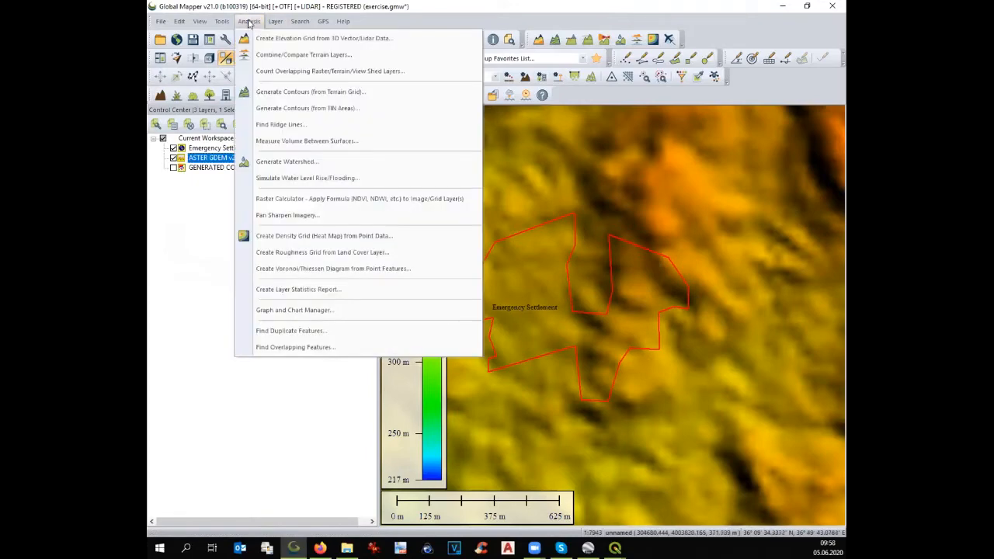
click(273, 94)
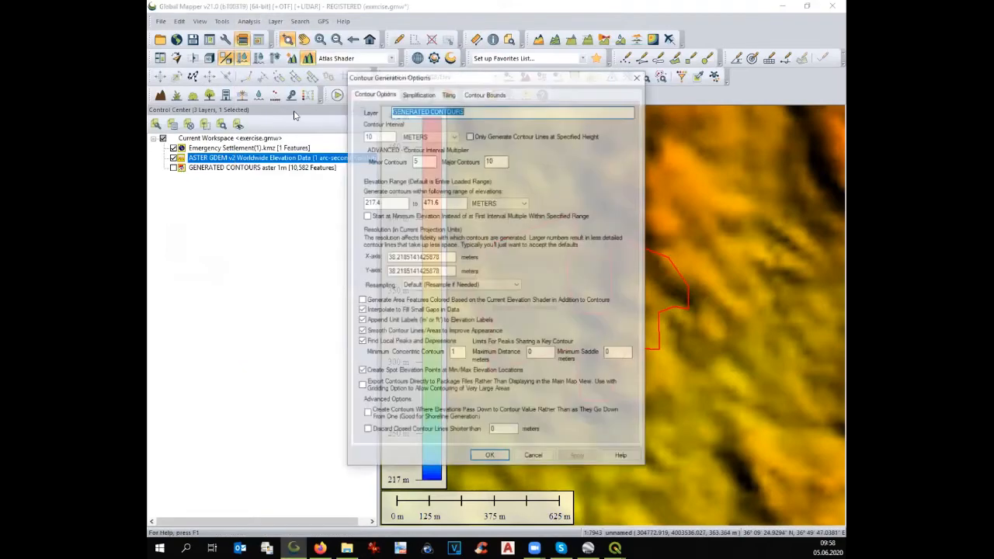
click(475, 109)
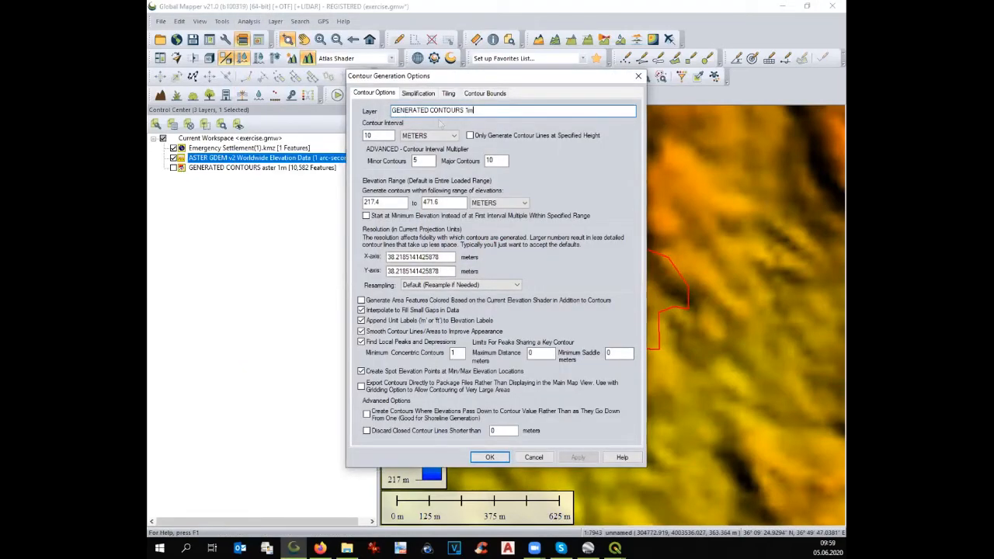
double_click(373, 135)
text(1)
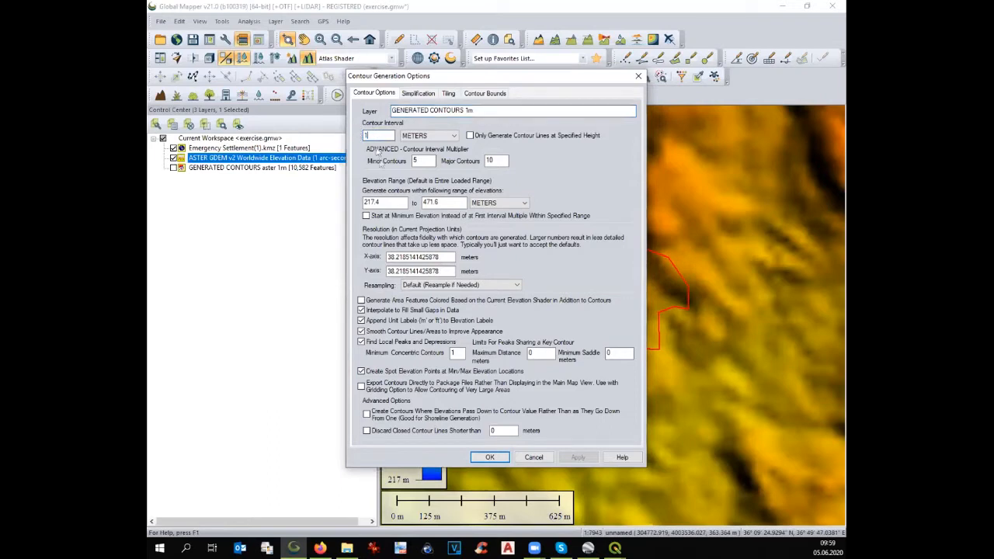
double_click(407, 255)
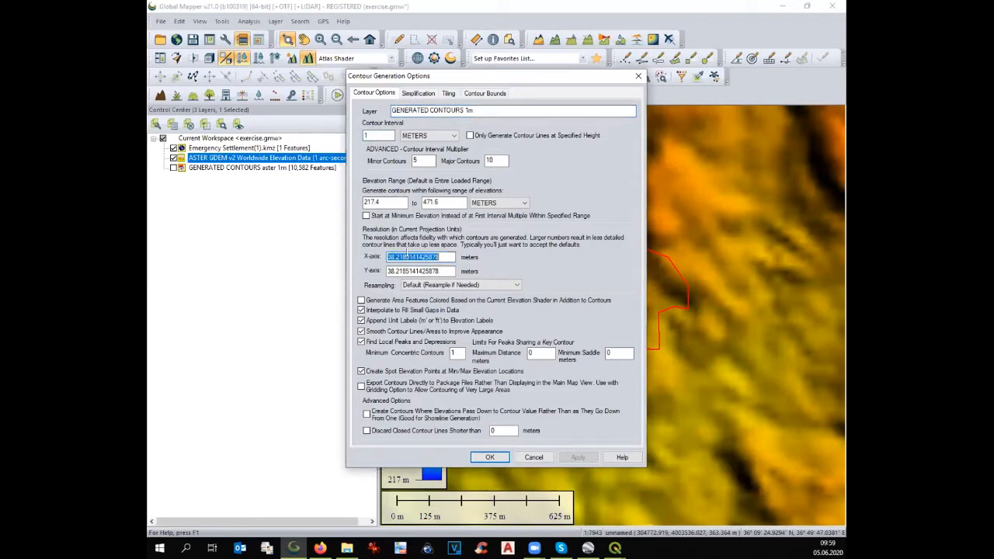
text(5)
double_click(415, 270)
text(5)
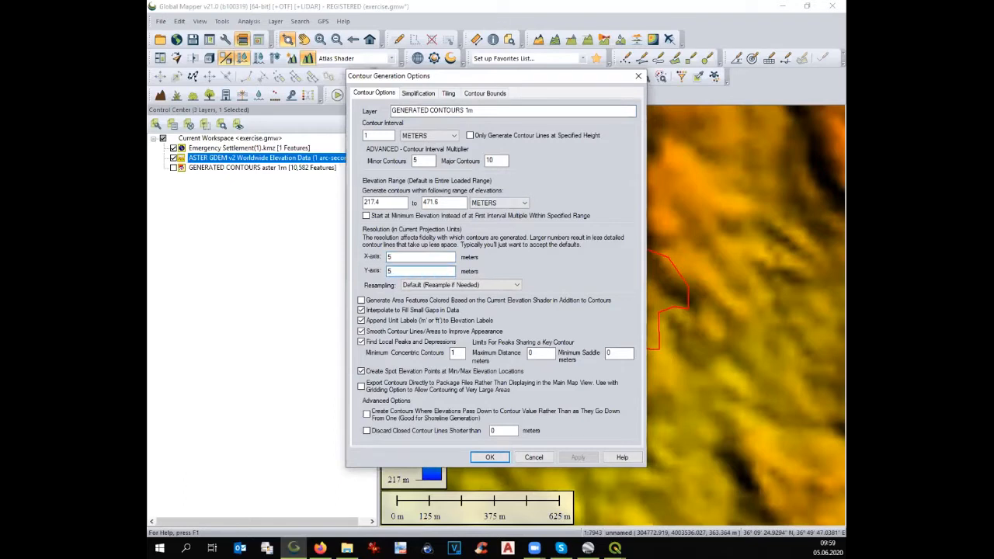
Step: Limit the contour bounds to all data visible on screen and generate the contours
click(472, 93)
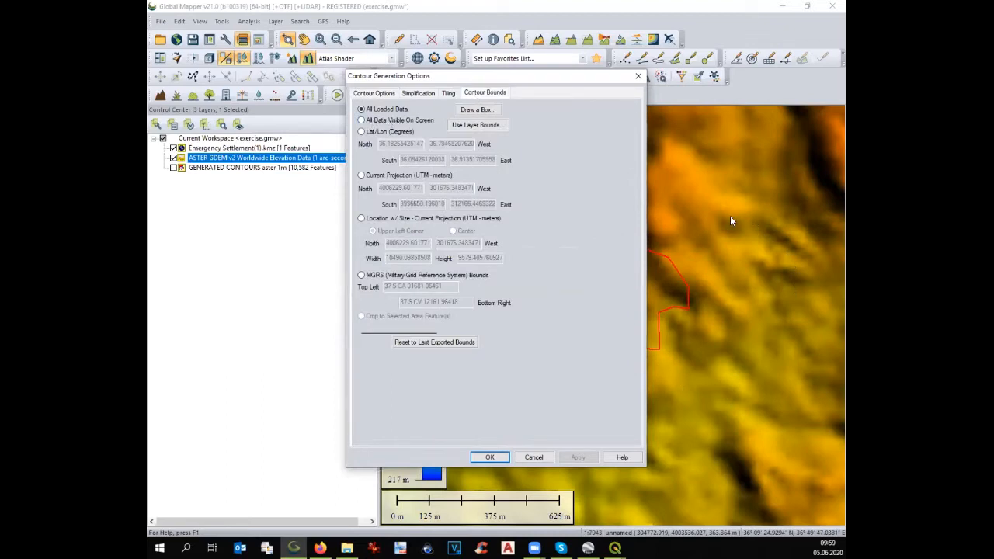
click(362, 121)
click(384, 94)
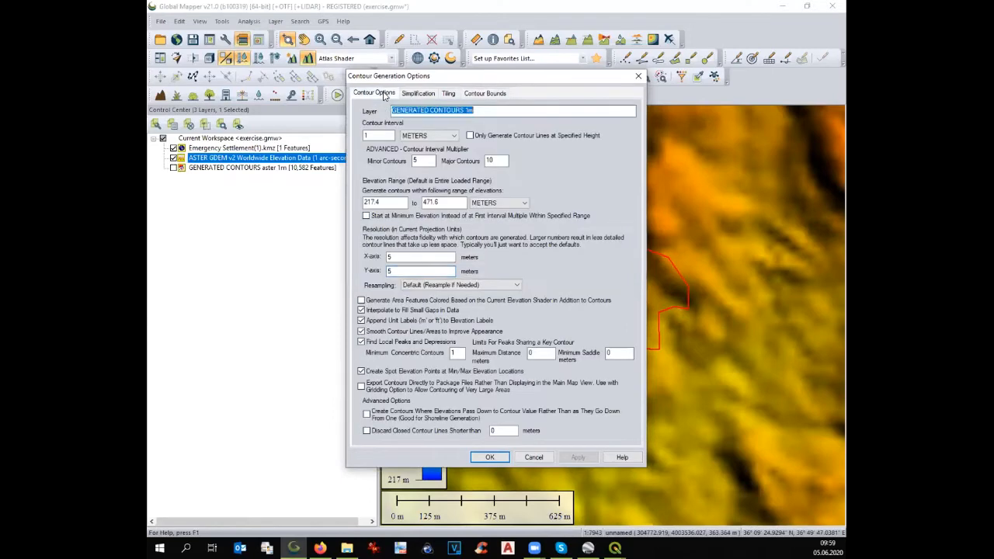
click(361, 373)
click(360, 372)
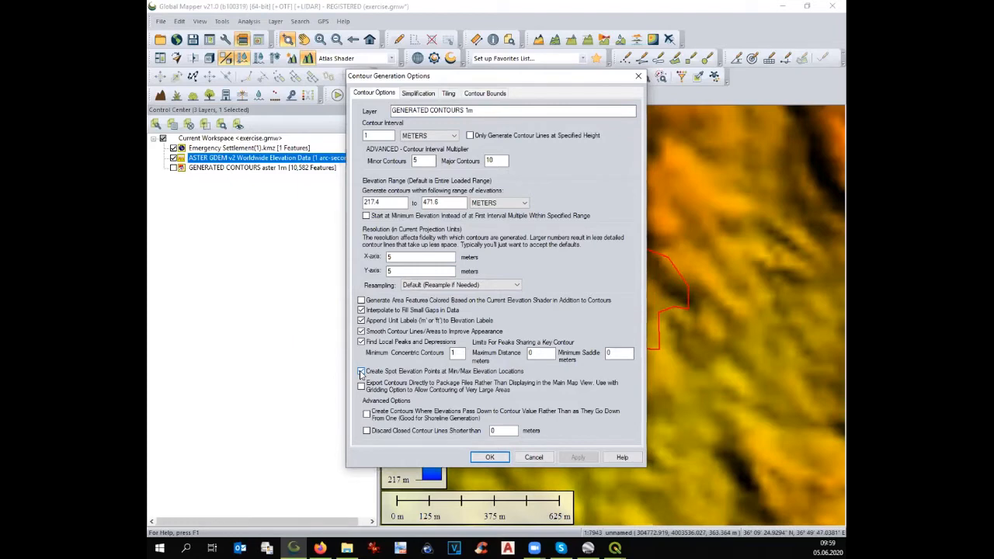
click(361, 372)
click(489, 458)
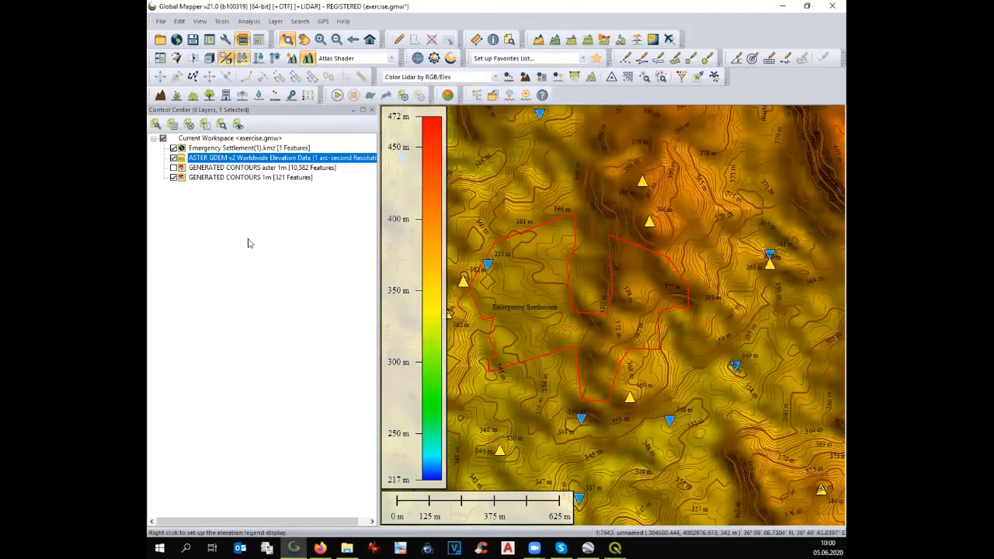
Step: Hide the ASTER elevation layer and compare GENERATED CONTOURS 1m with GENERATED CONTOURS aster 1m by switching their visibility
click(173, 158)
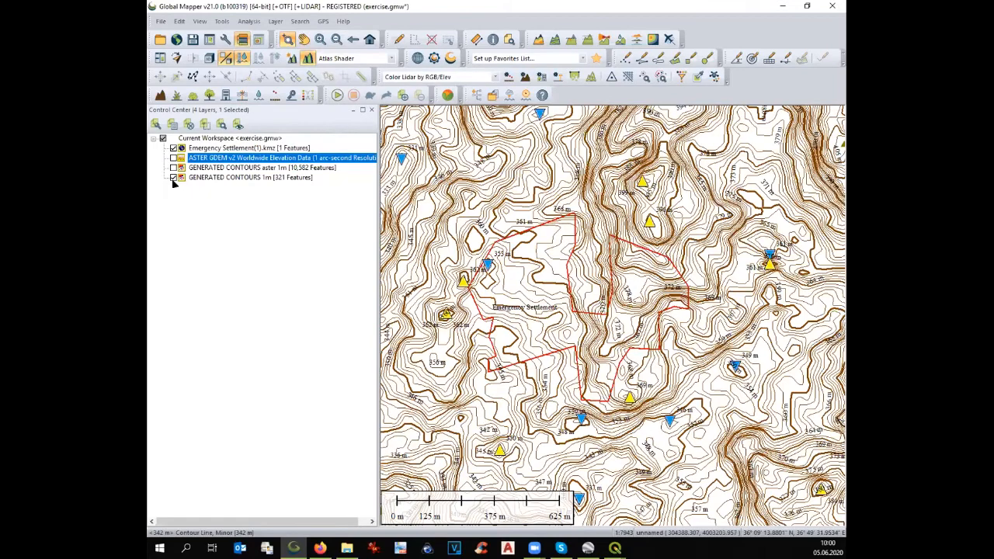
click(174, 177)
click(174, 167)
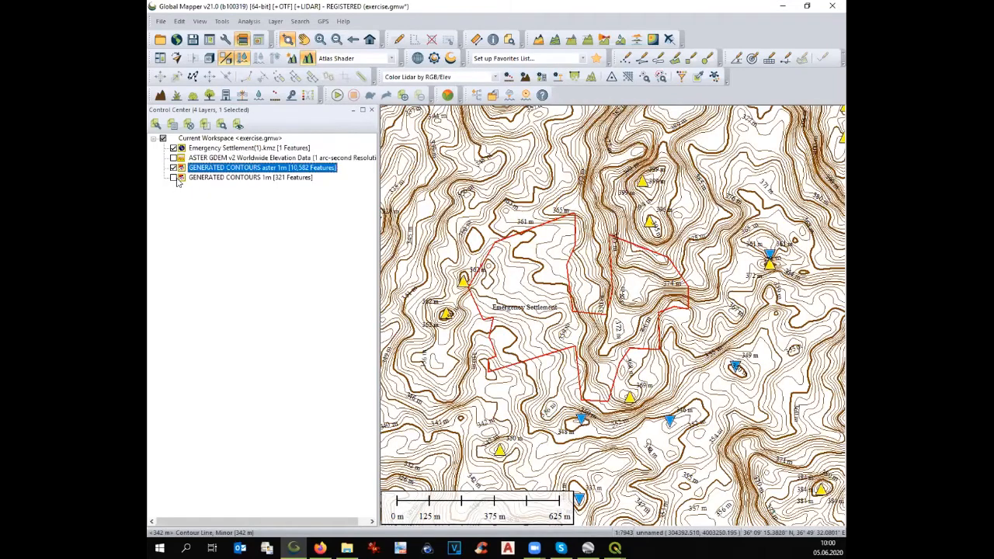
click(173, 178)
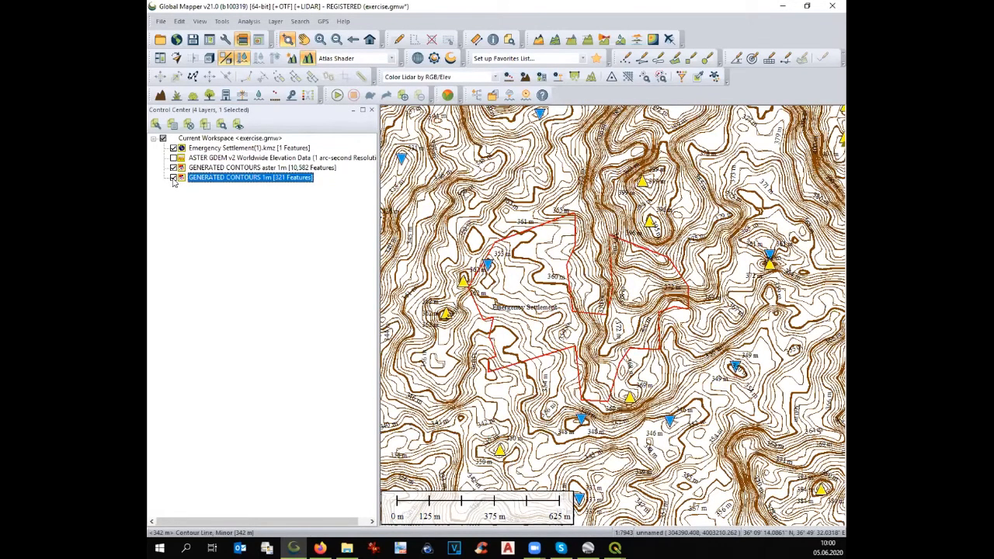
click(173, 179)
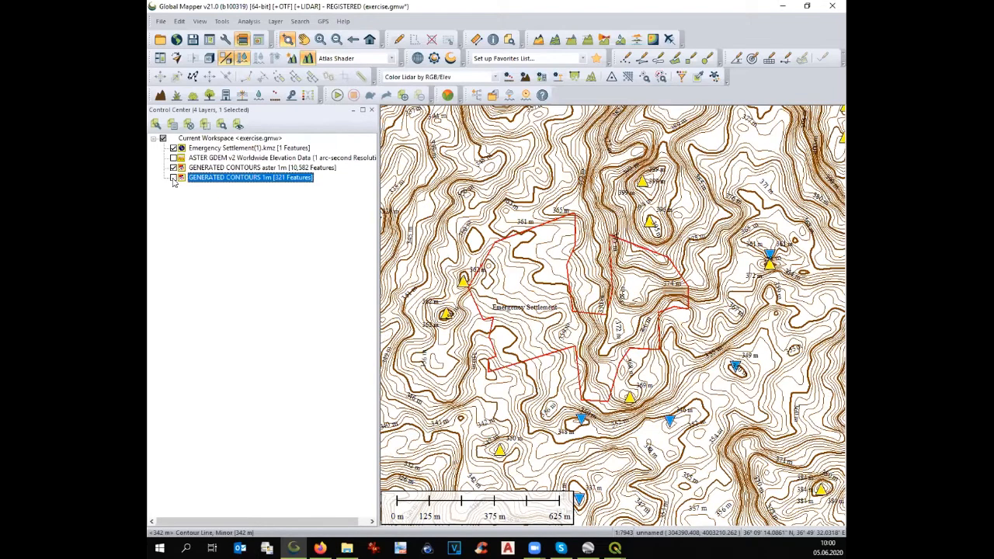
Step: Close the GENERATED CONTOURS 1m layer, leaving only the aster 1m contours in the workspace
click(173, 178)
click(174, 178)
key(Delete)
key(Return)
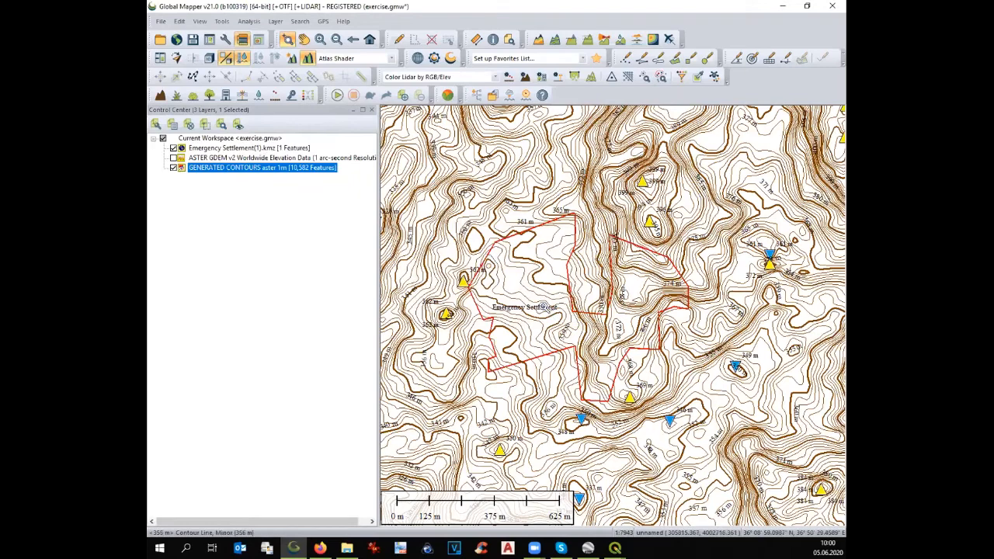
Step: Inspect the contour lines and peak markers along the settlement's western boundary at several zoom levels
scroll(543, 307, up, 1)
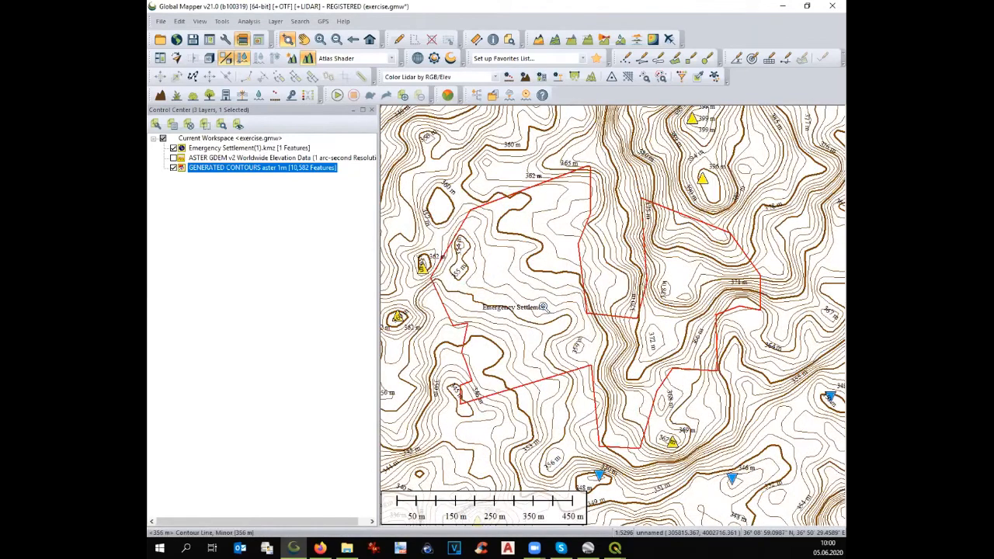
scroll(543, 307, down, 1)
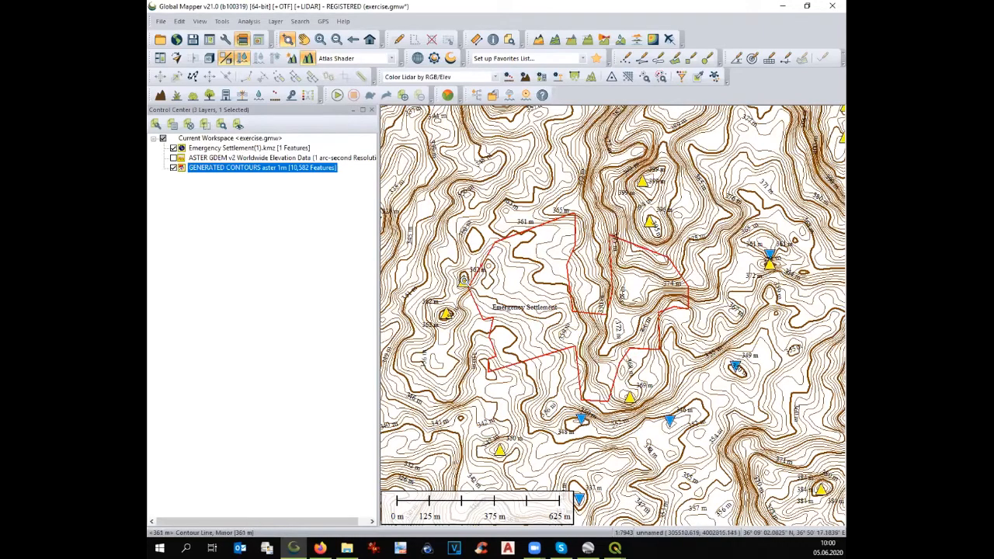
scroll(464, 280, up, 1)
scroll(483, 296, up, 1)
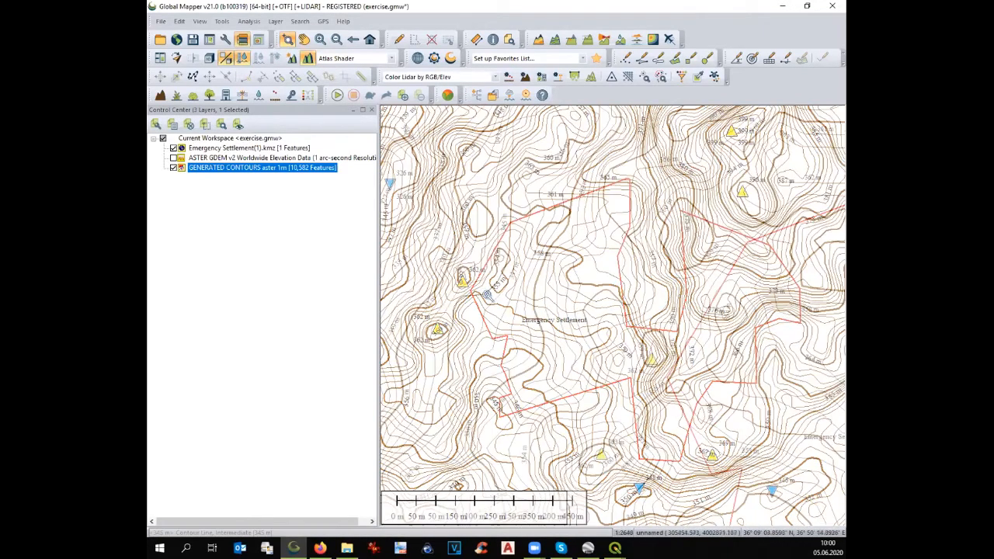
scroll(505, 308, down, 2)
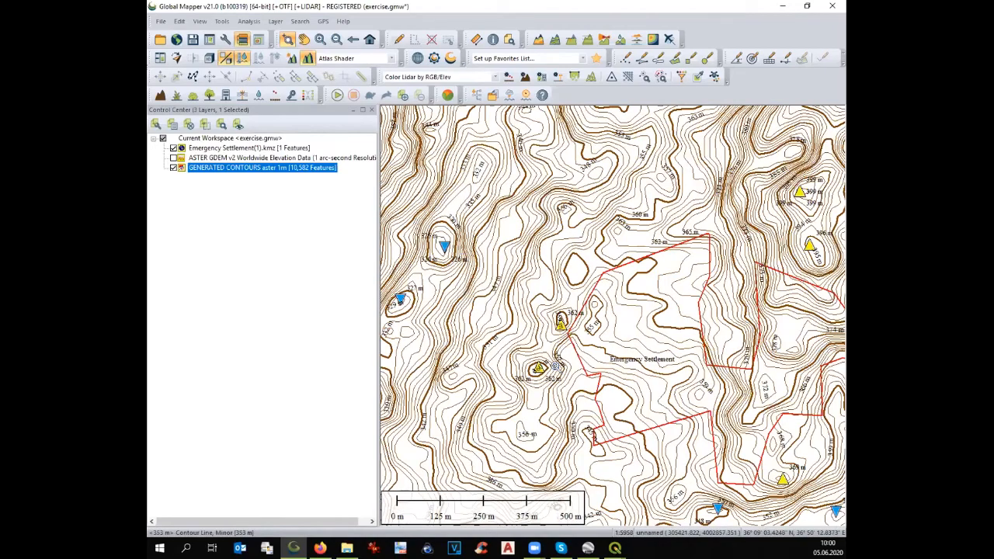
scroll(555, 366, up, 3)
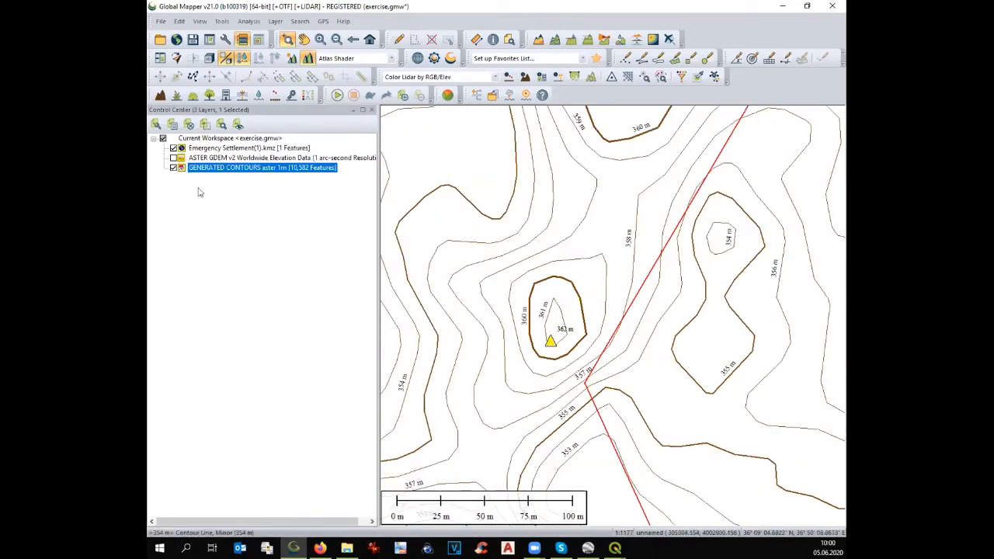
scroll(532, 314, down, 3)
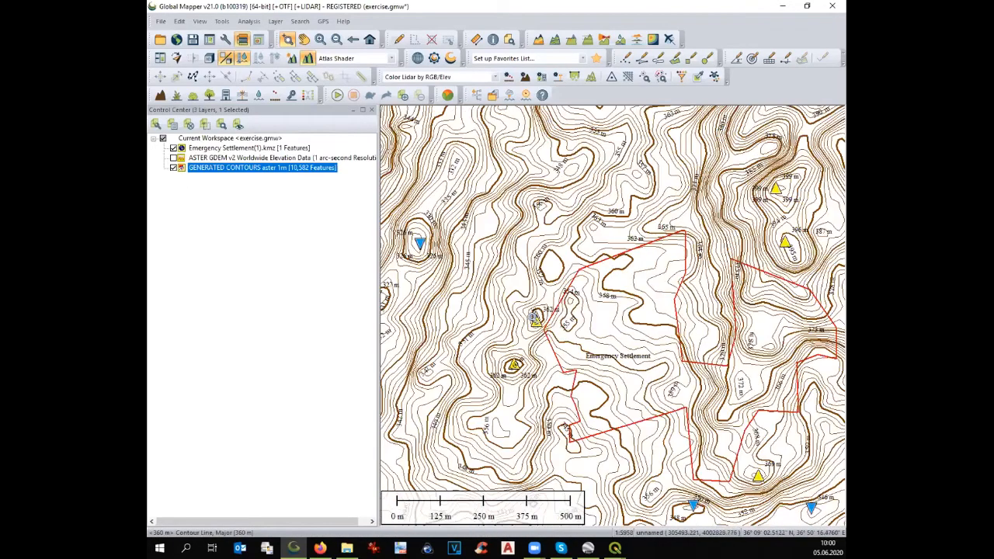
Step: Split the GENERATED CONTOURS aster 1m layer by <Feature Description> with the original layer name as prefix, and hide all its sublayers
right_click(182, 169)
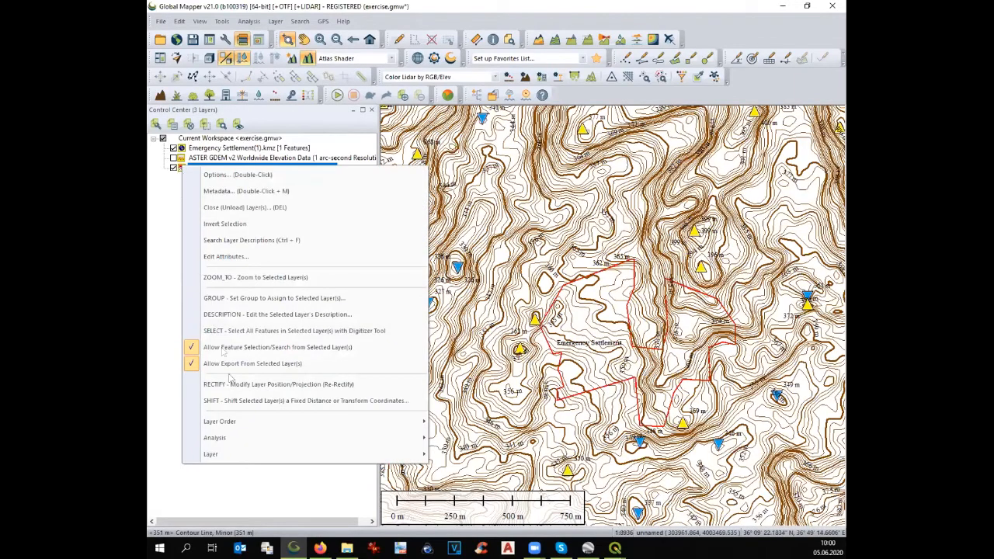
mouse_move(258, 456)
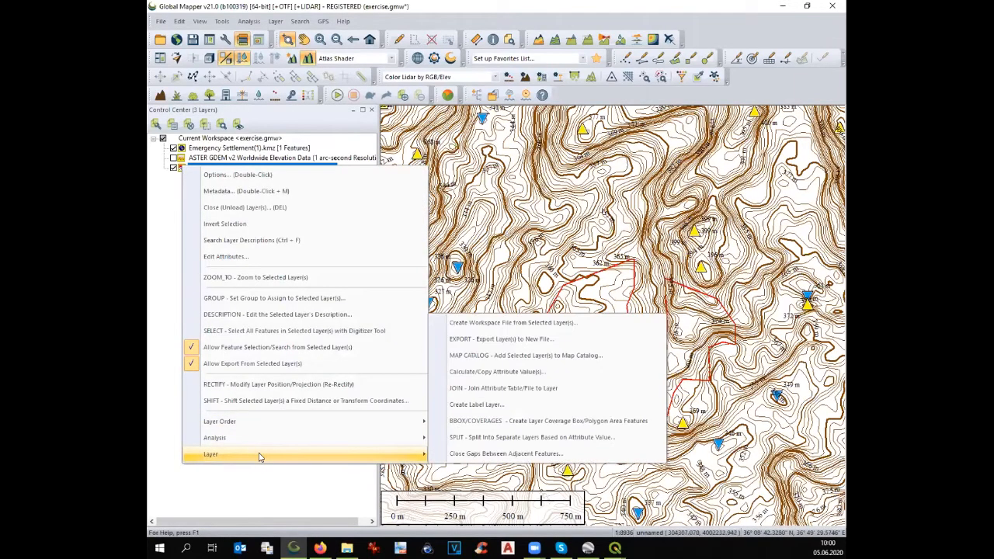
click(493, 438)
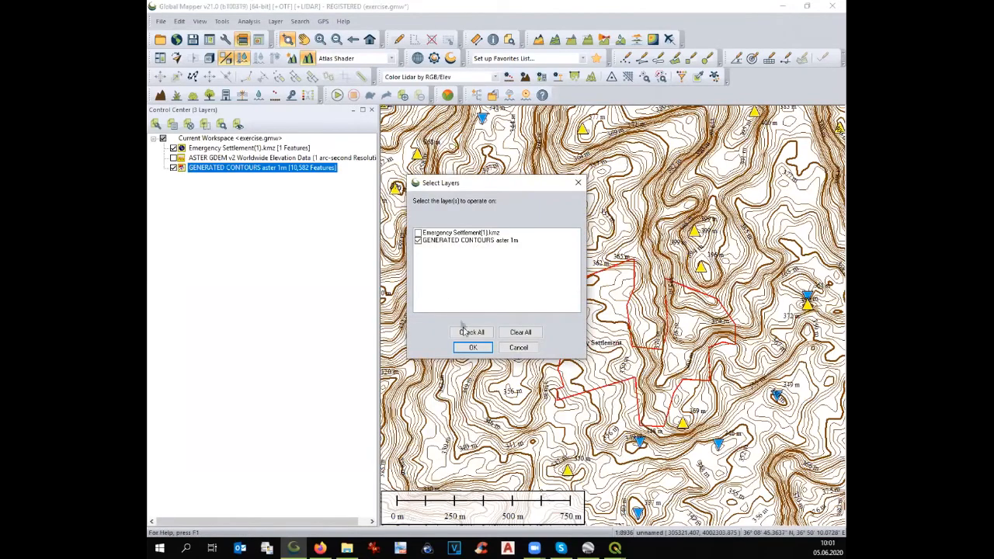
click(466, 354)
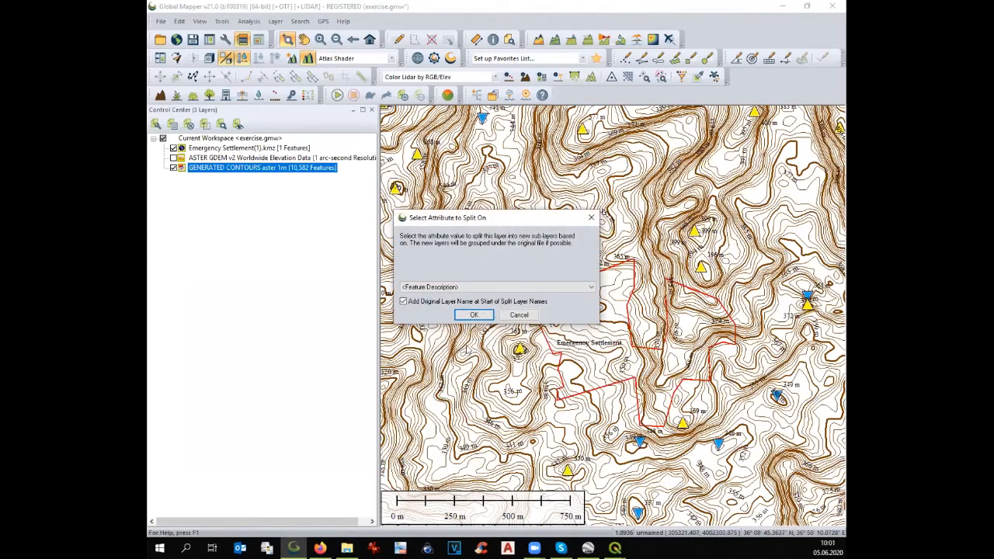
click(476, 314)
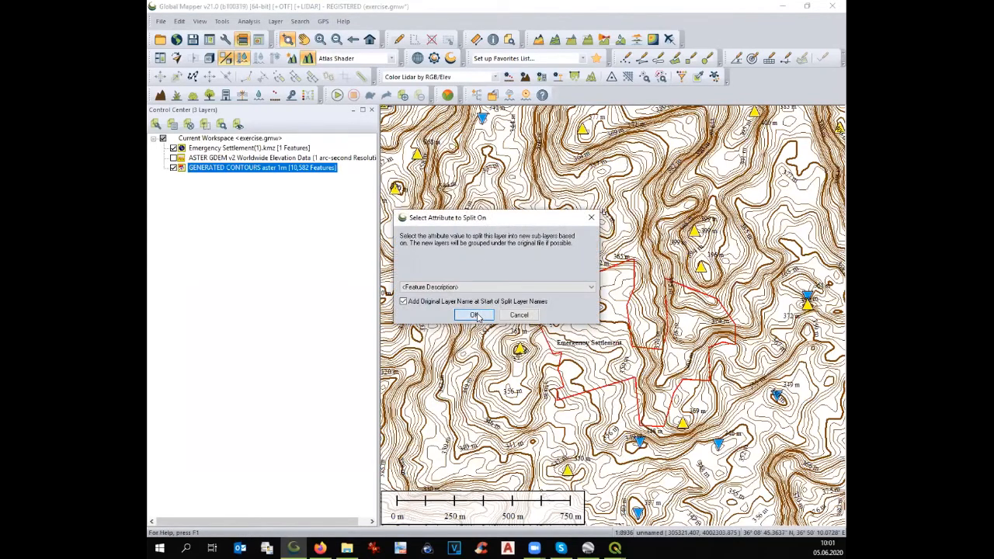
click(164, 168)
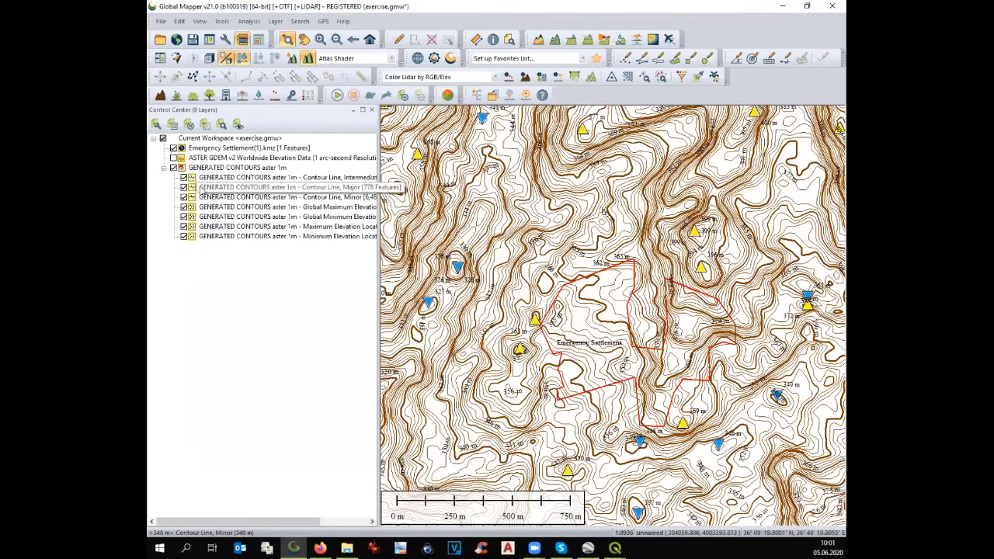
click(173, 167)
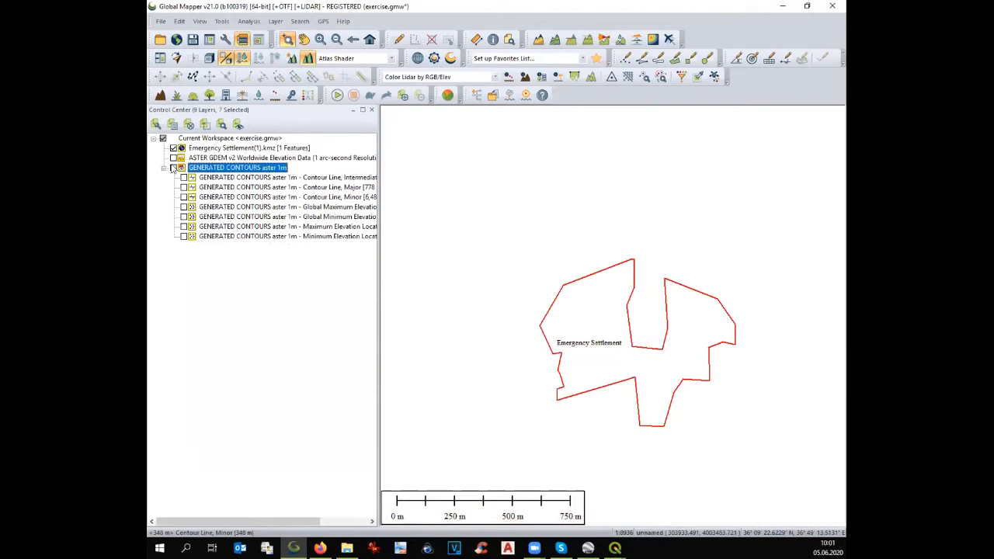
Step: Compare the Minimum and Maximum Elevation Location sublayers around the settlement by switching their visibility, ending with both hidden
click(183, 236)
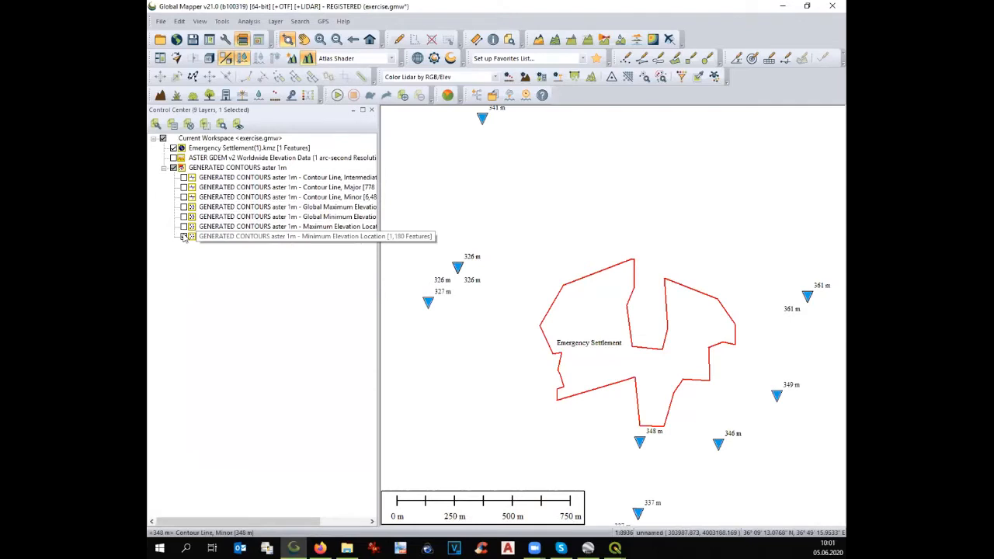
click(183, 226)
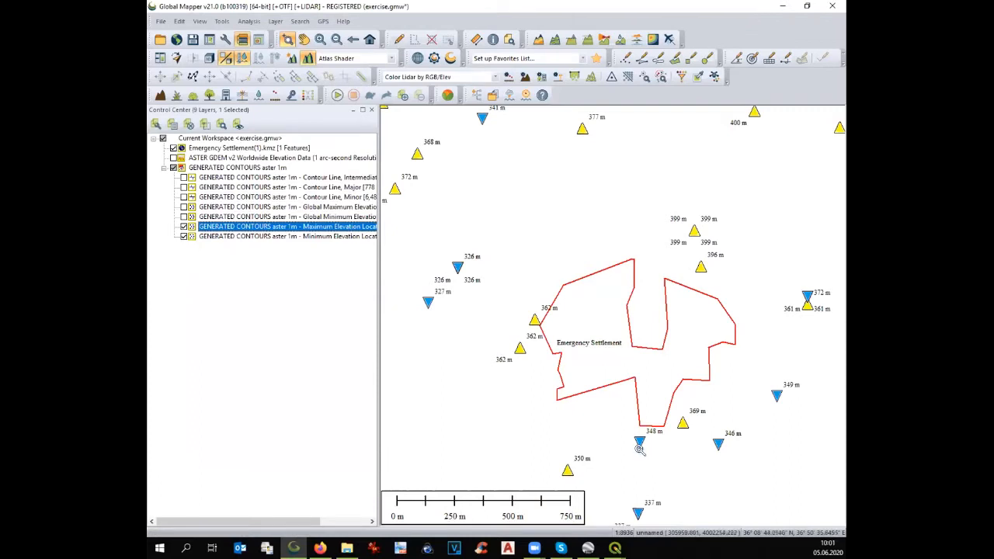
click(184, 237)
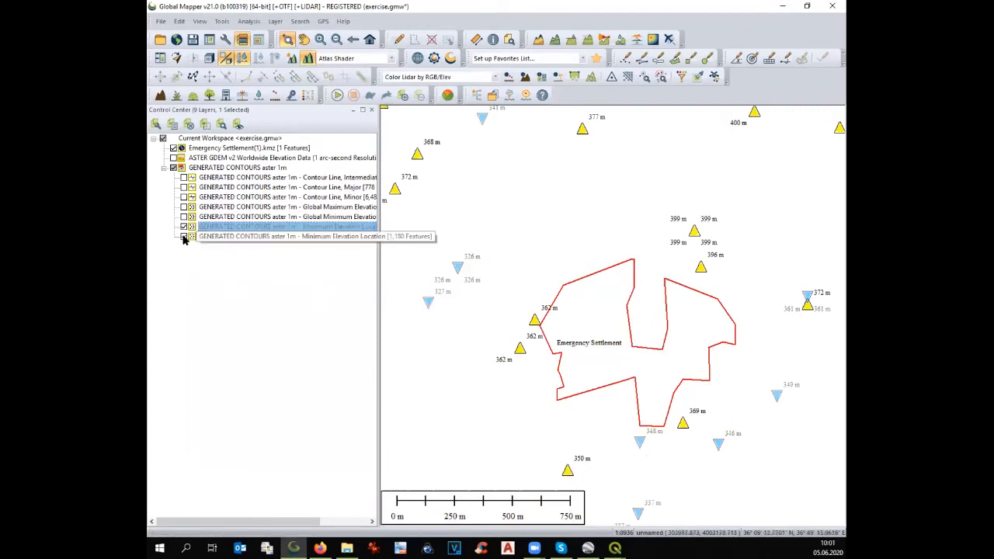
click(184, 237)
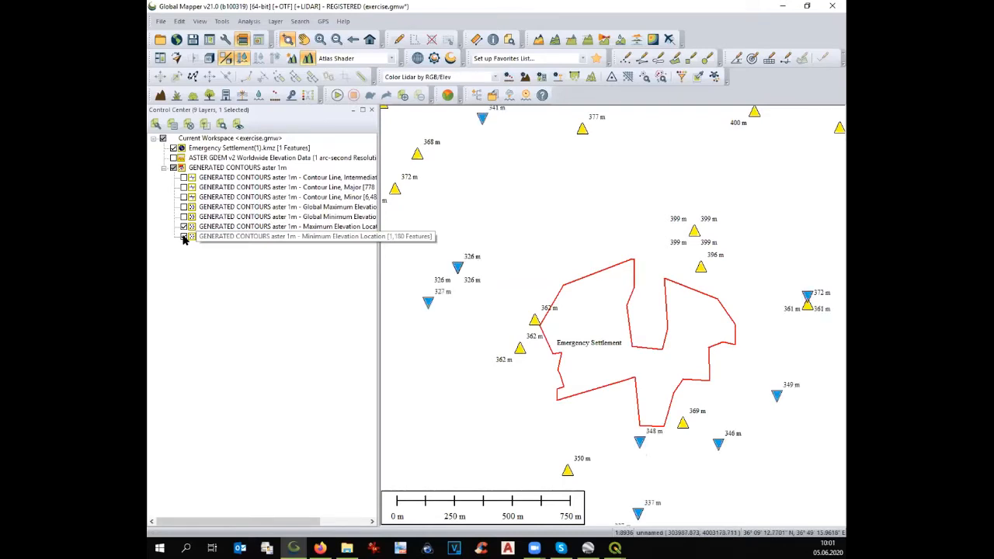
click(184, 237)
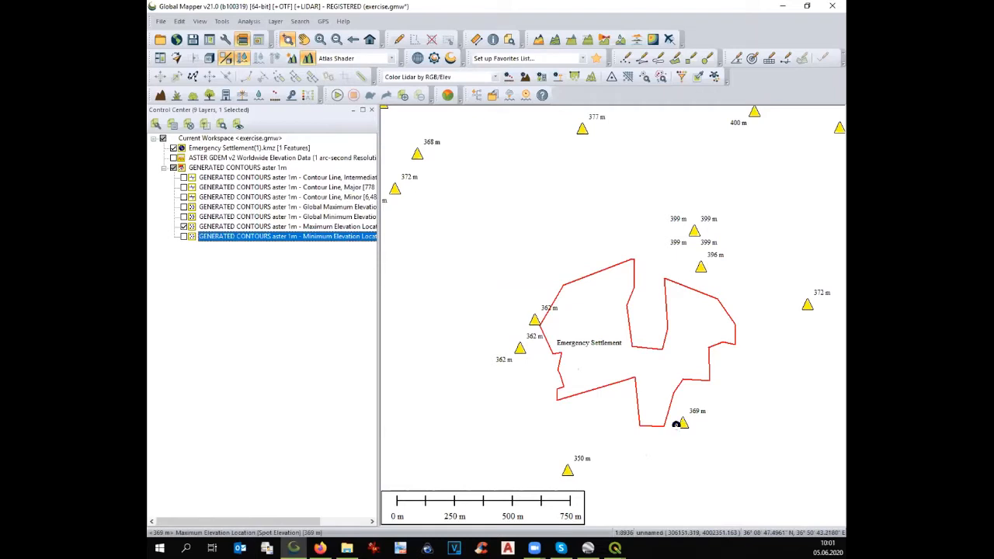
click(183, 226)
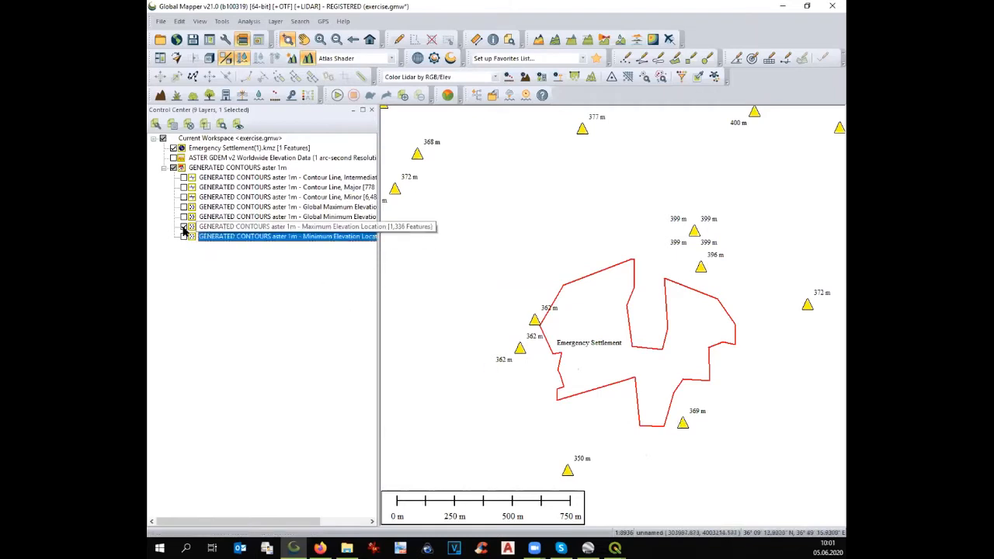
click(183, 237)
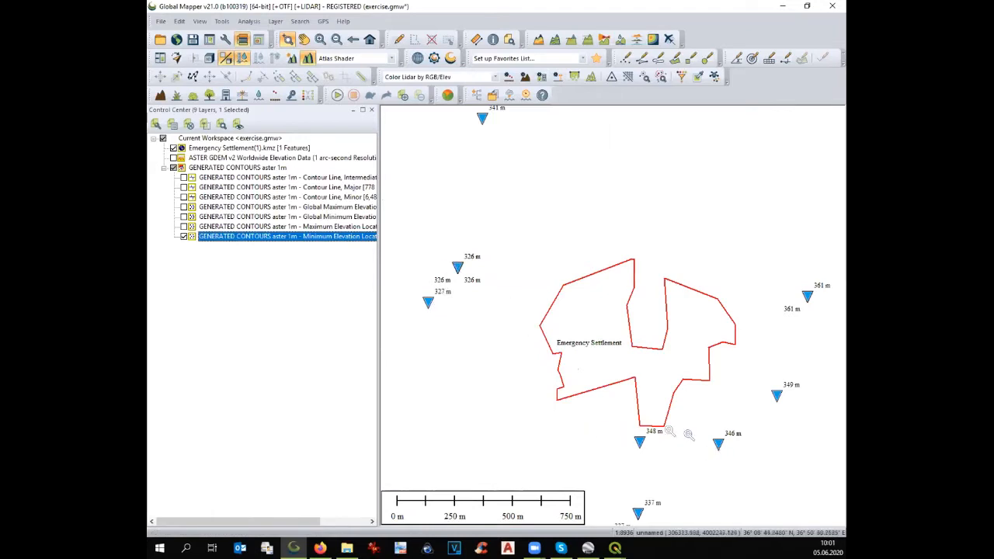
click(184, 237)
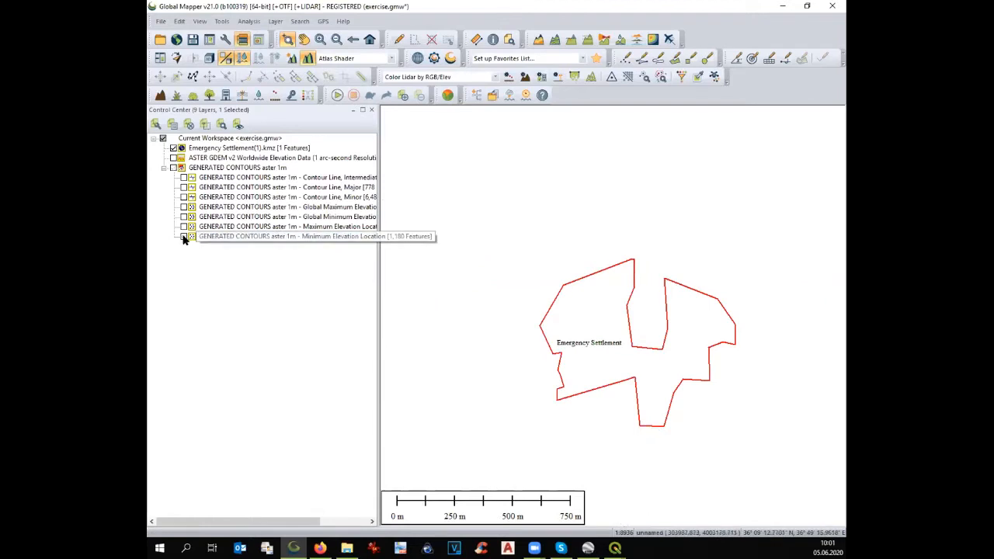
Step: Show the ASTER GDEM v2 elevation layer across the wider terrain surrounding the emergency settlement
click(173, 158)
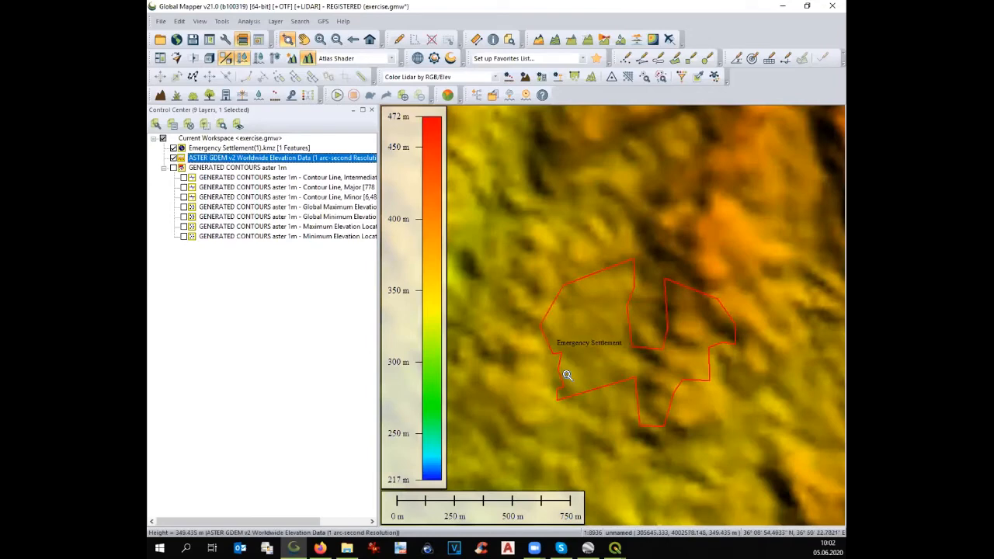
scroll(584, 377, down, 1)
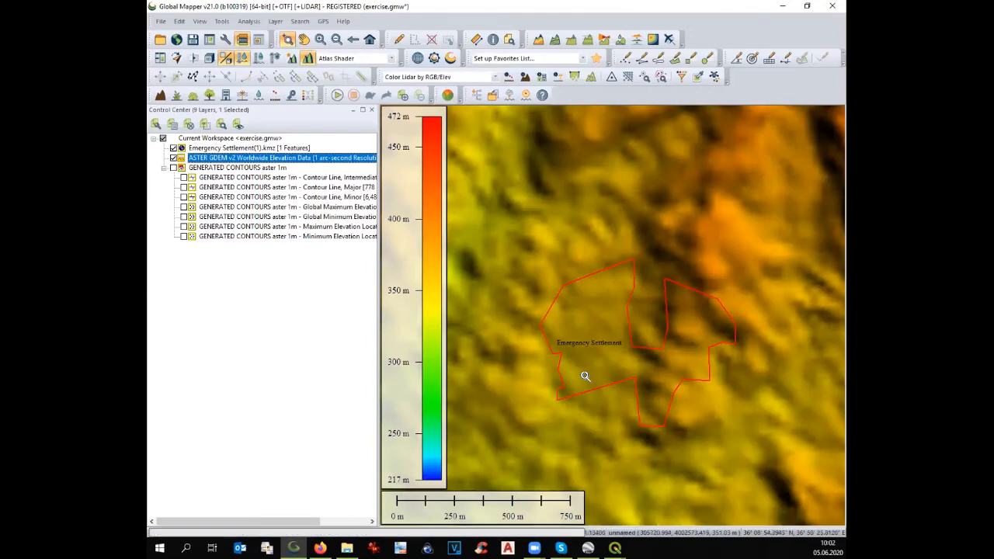
scroll(585, 376, down, 2)
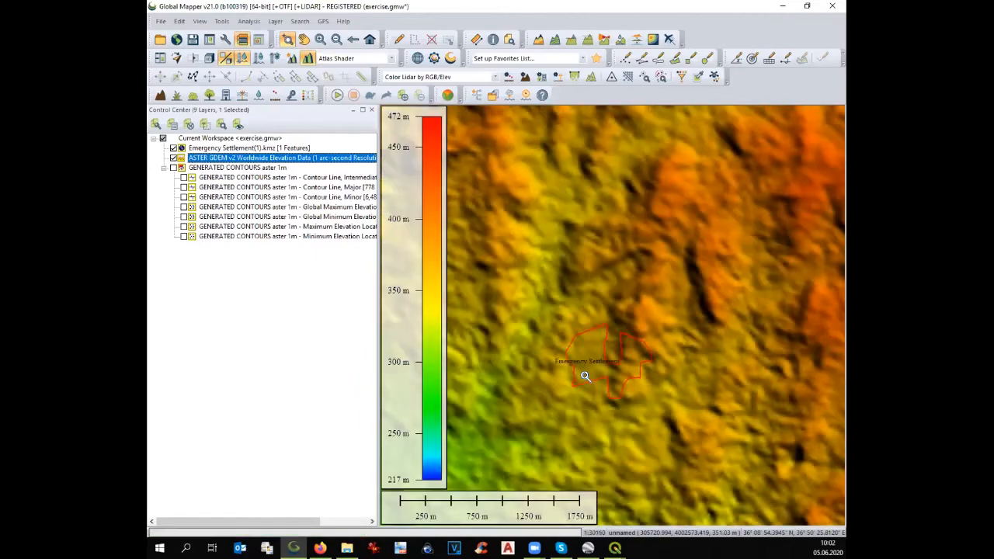
scroll(585, 376, down, 1)
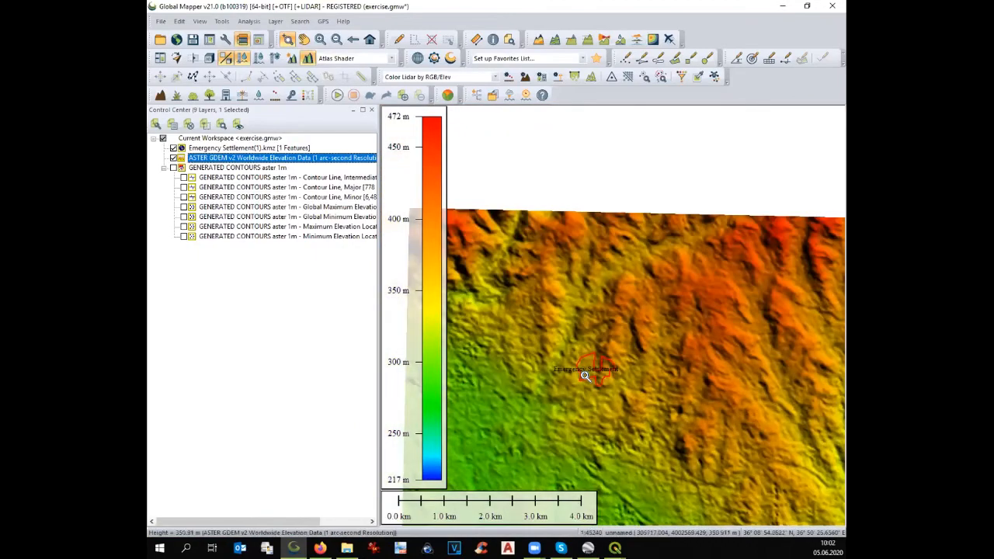
click(304, 39)
drag(639, 371, 641, 294)
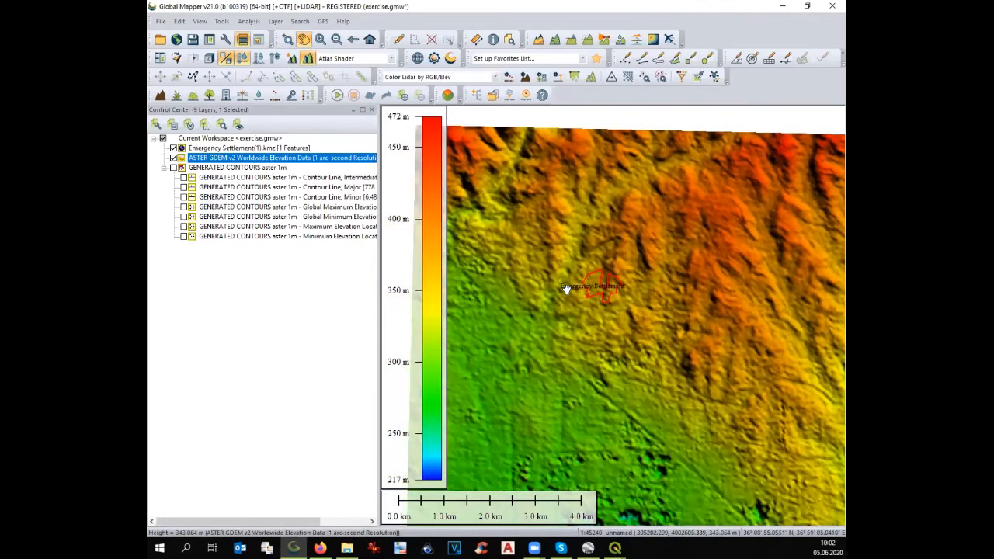
drag(584, 285, 597, 299)
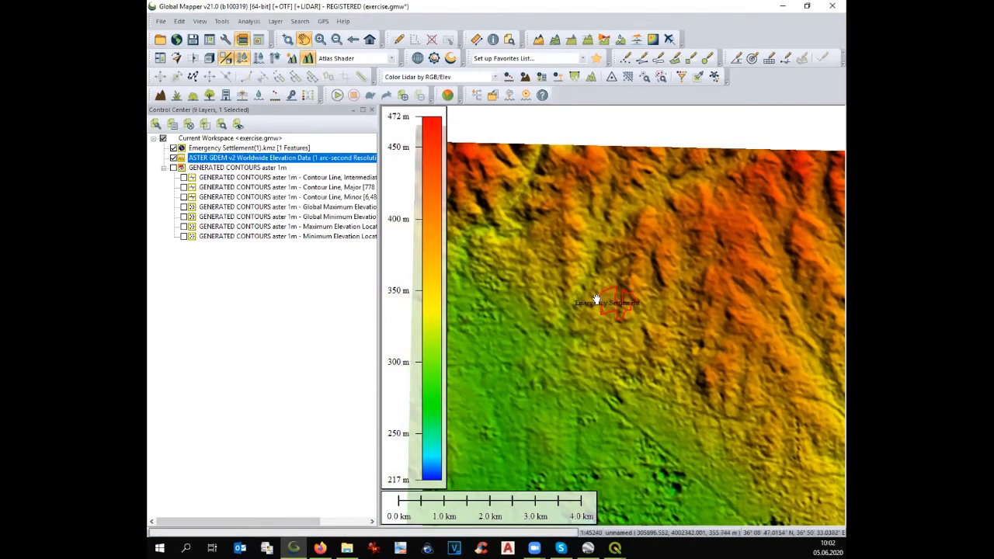
Step: Generate a watershed layer named "watershed total ASTER 100" from the ASTER elevation data with a stream cell count of 100
click(249, 21)
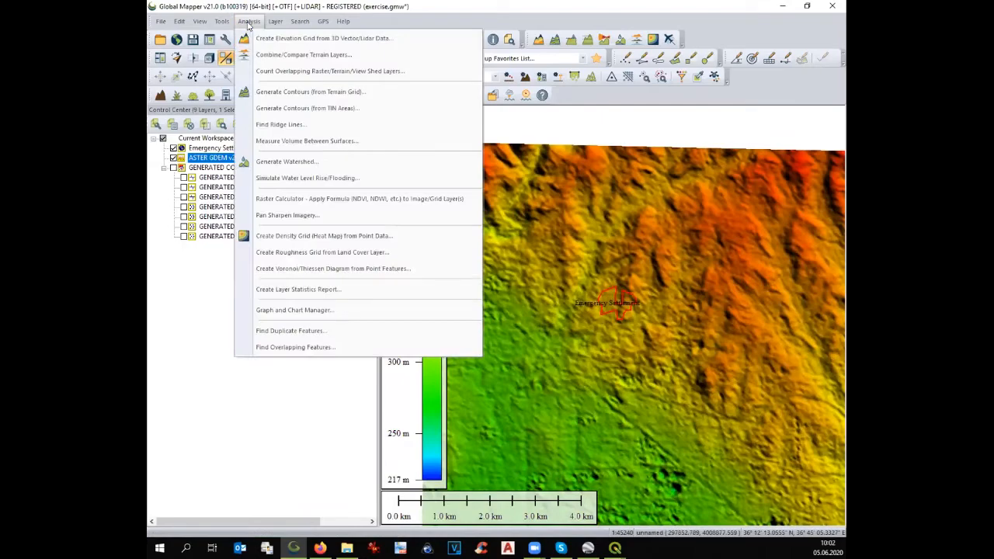
click(301, 163)
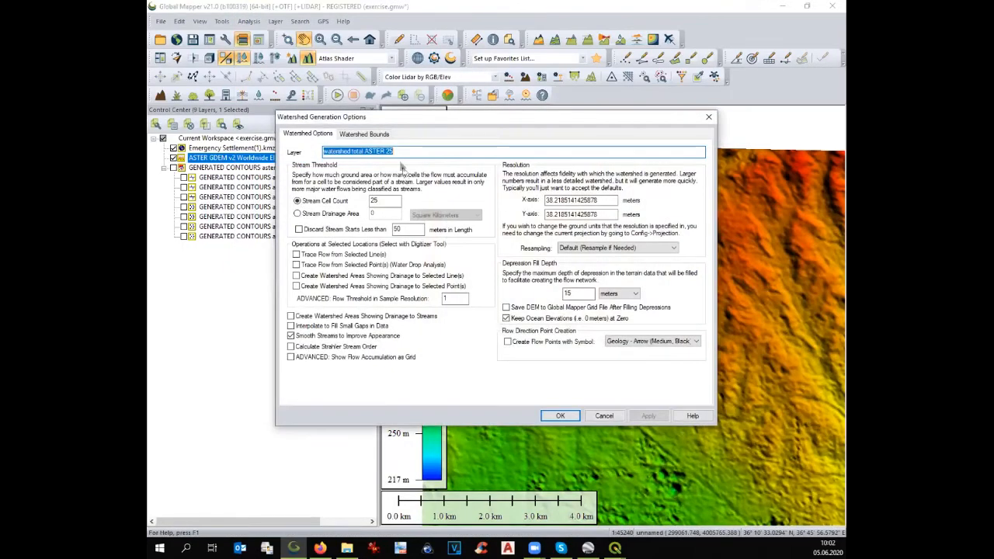
click(395, 150)
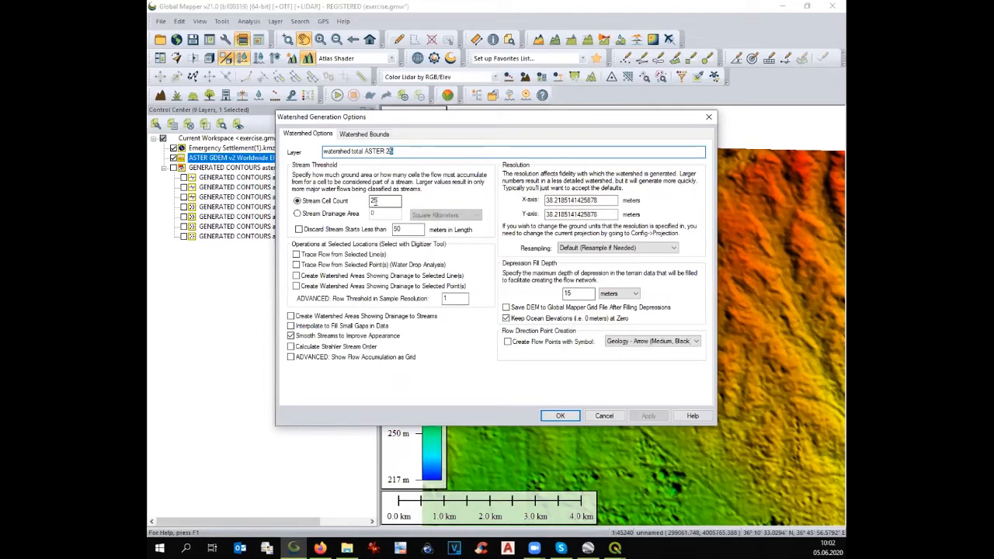
drag(386, 151, 396, 151)
key(BackSpace)
click(376, 200)
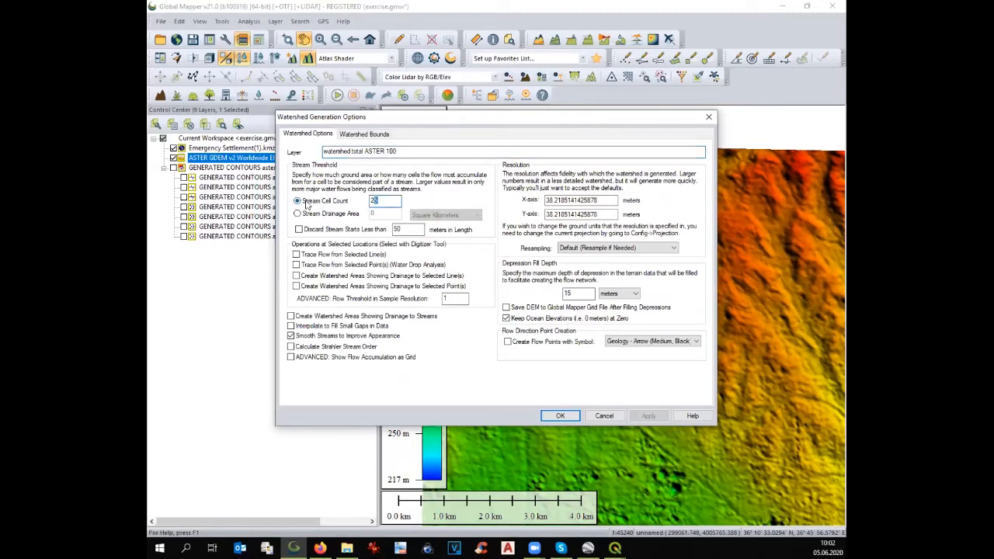
drag(382, 201, 363, 198)
text(100)
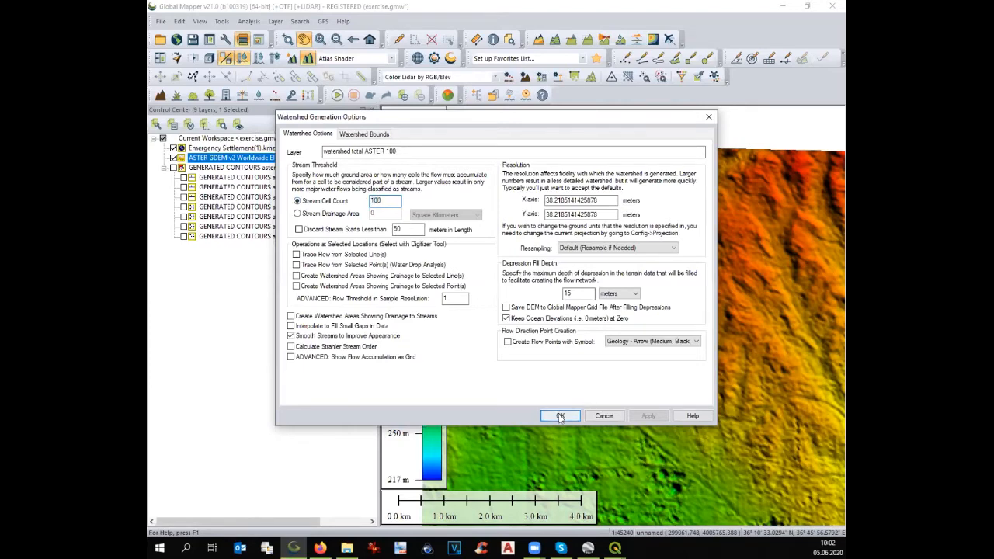
click(559, 416)
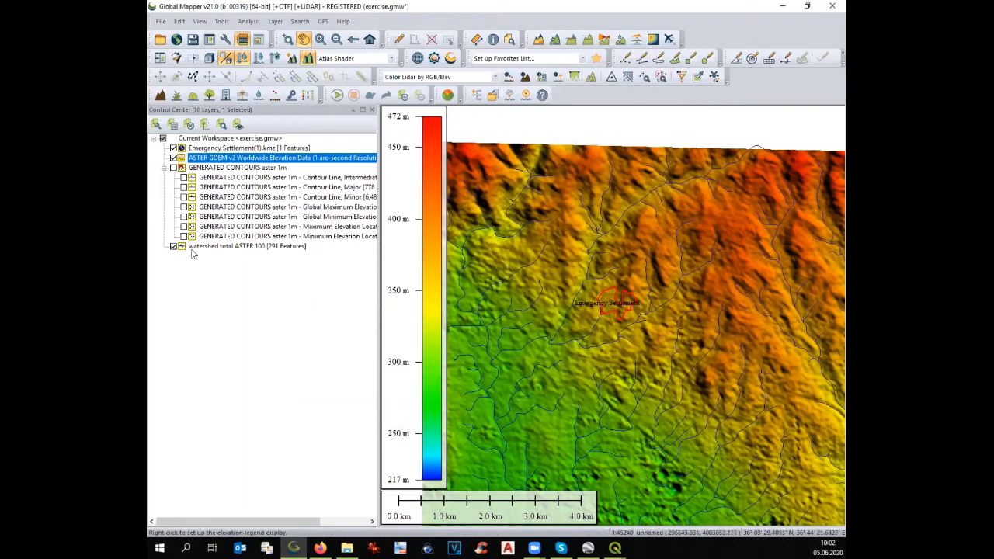
Step: Hide the ASTER elevation layer and examine the generated streams around the emergency settlement
click(174, 158)
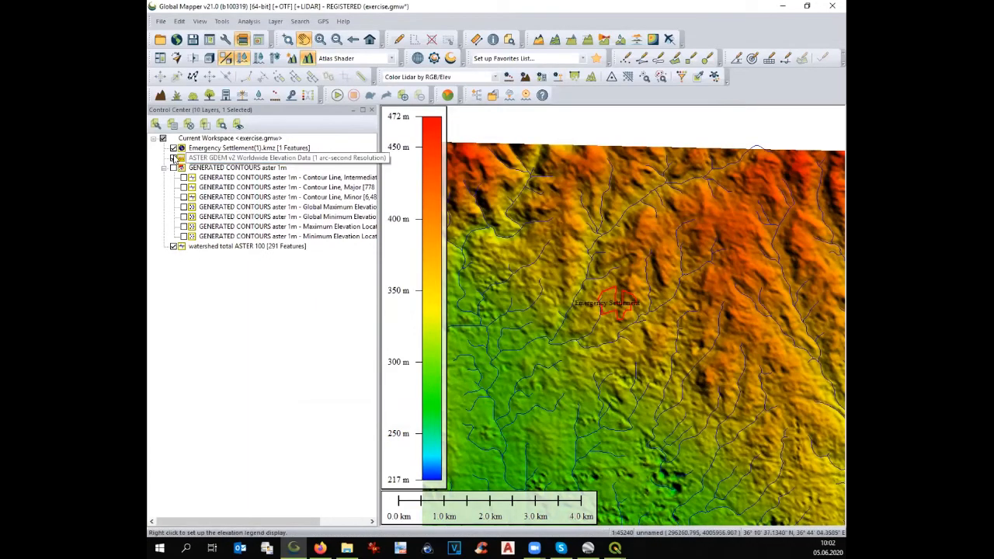
click(180, 158)
scroll(599, 314, up, 1)
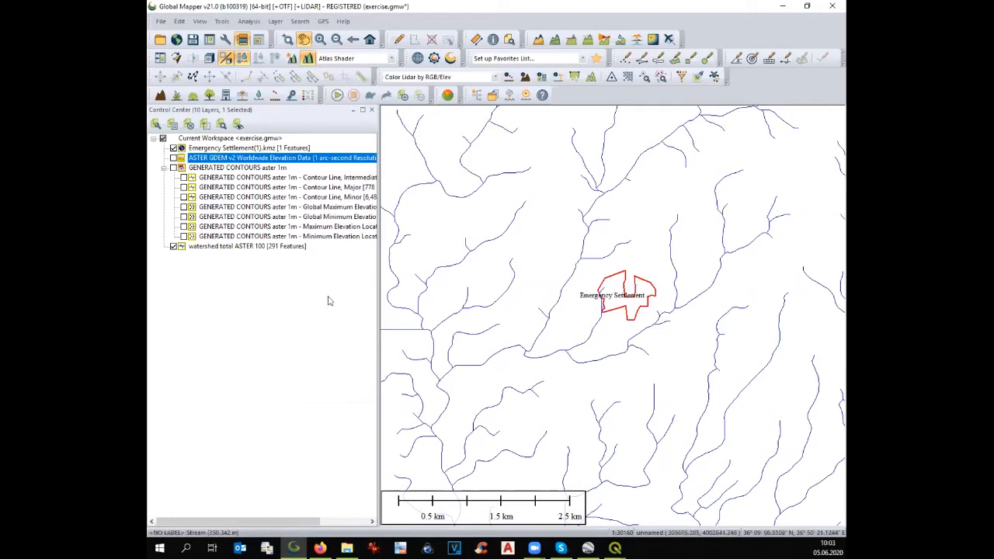
Step: Split the watershed total ASTER 100 layer by <Feature Description> with the original layer name as prefix, and expand its sublayers
click(194, 249)
right_click(194, 249)
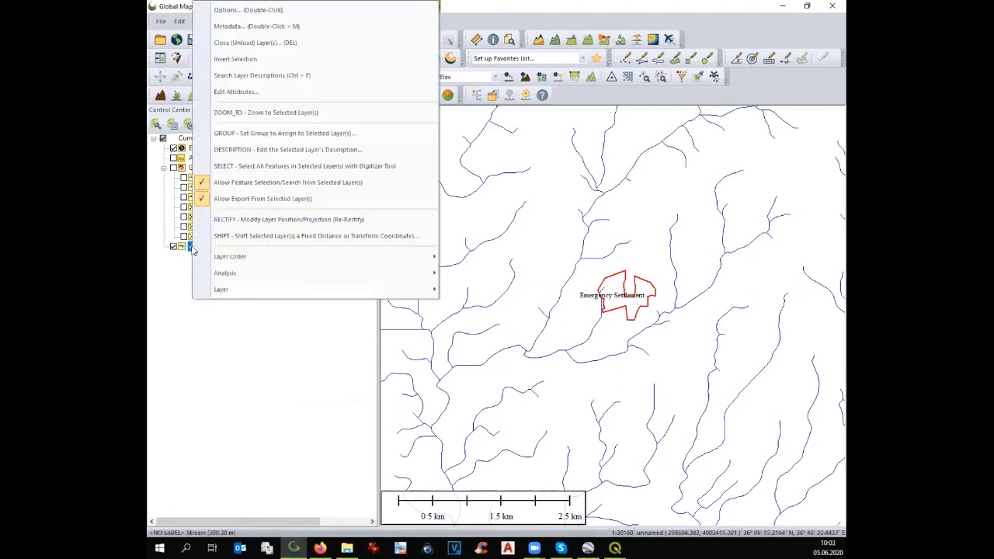
mouse_move(217, 291)
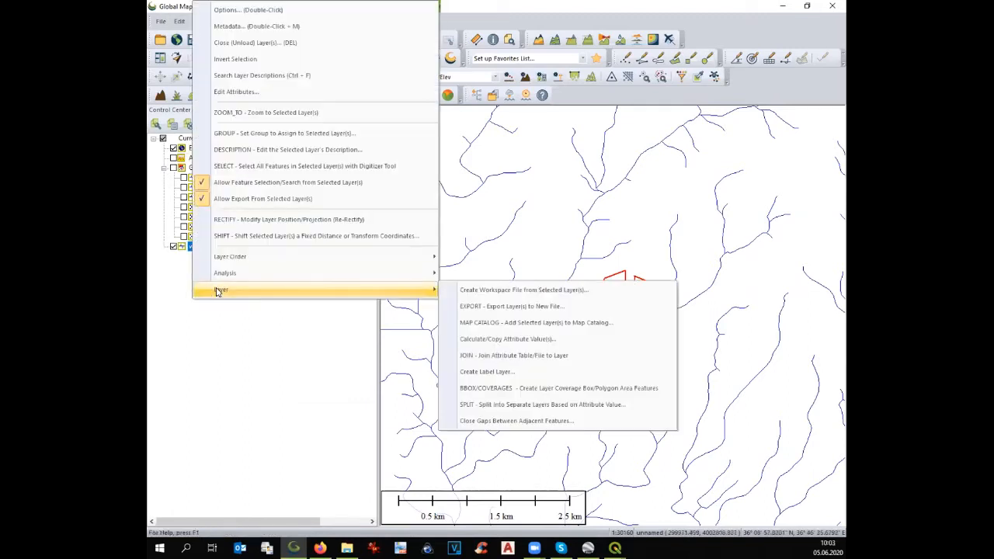
click(489, 404)
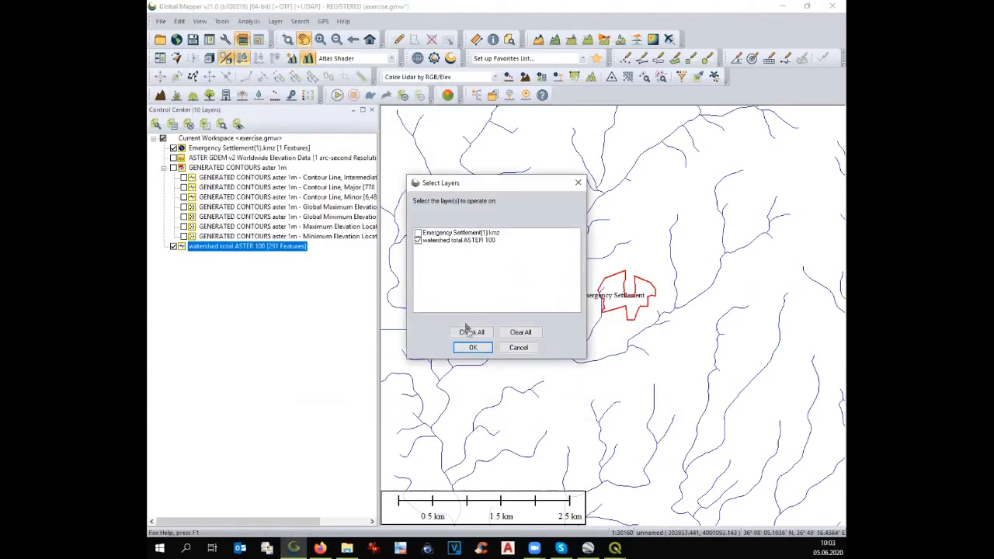
click(473, 350)
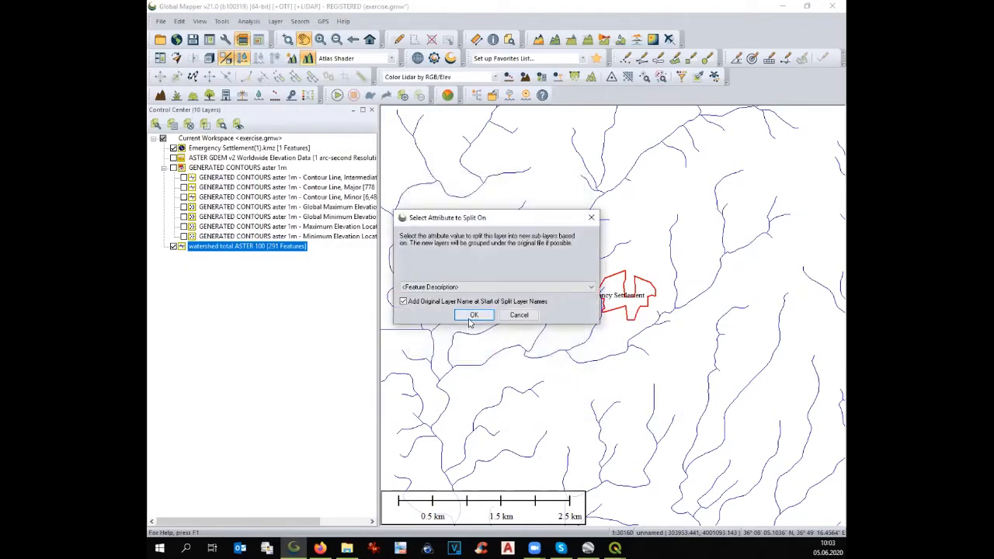
click(473, 313)
click(164, 247)
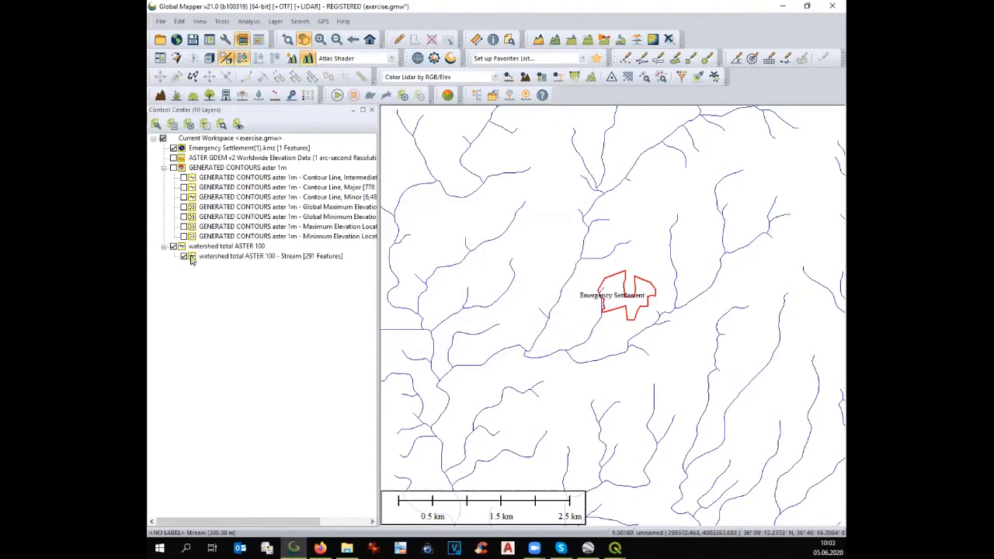
Step: Close the watershed total ASTER 100 - Stream sublayer, saving the workspace before it is unloaded
click(191, 258)
key(Delete)
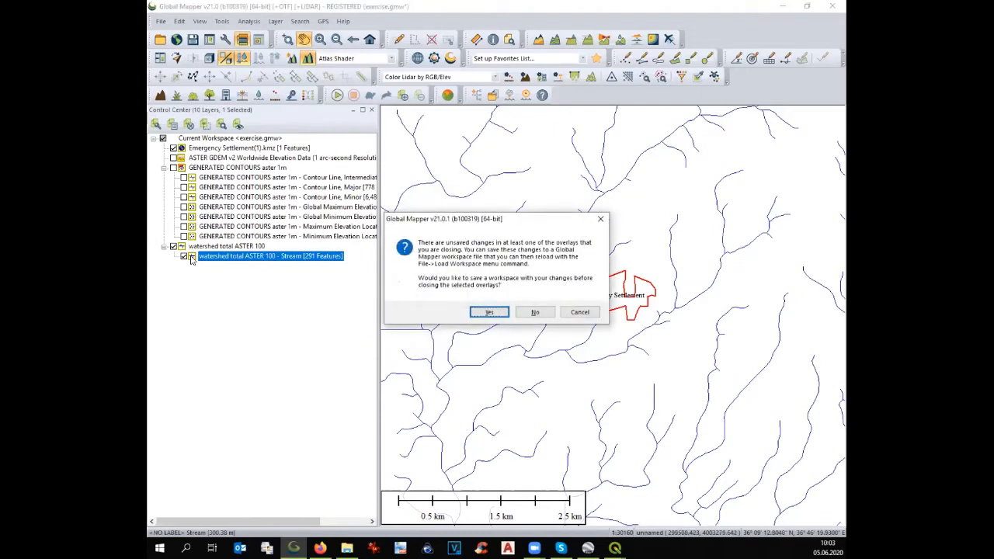
click(489, 312)
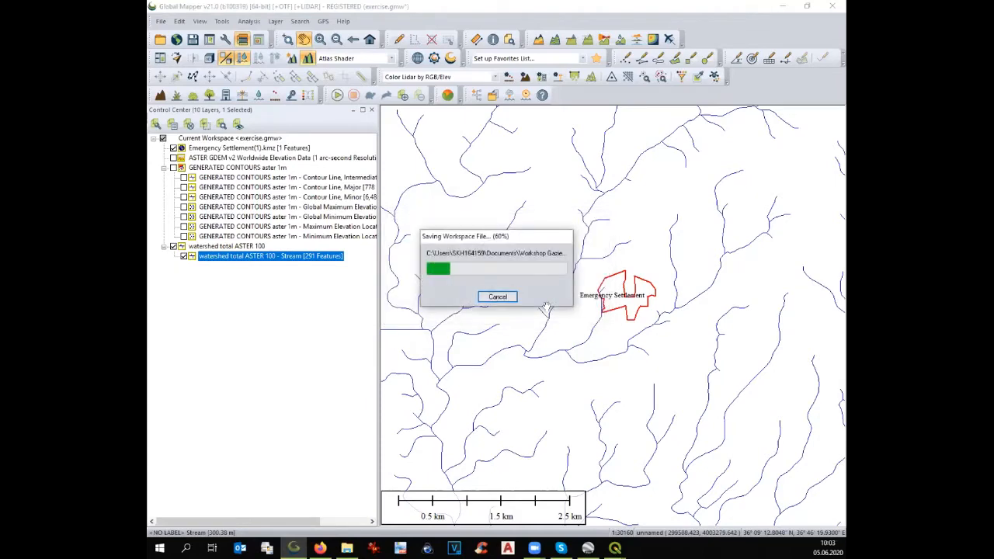
Step: Show the ASTER elevation layer, regenerate watershed total ASTER 100 with watershed areas showing drainage to streams, and expand the new layer group
click(173, 157)
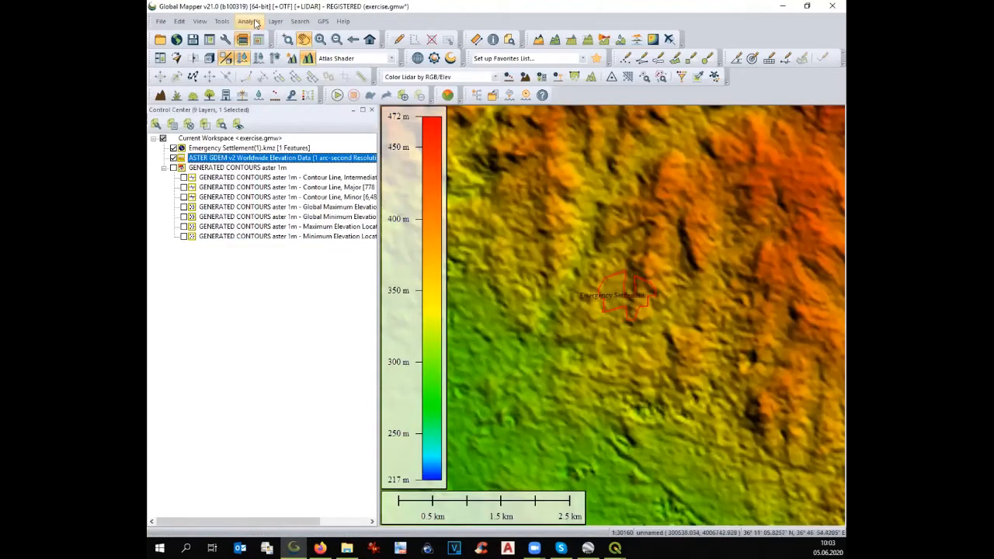
click(248, 21)
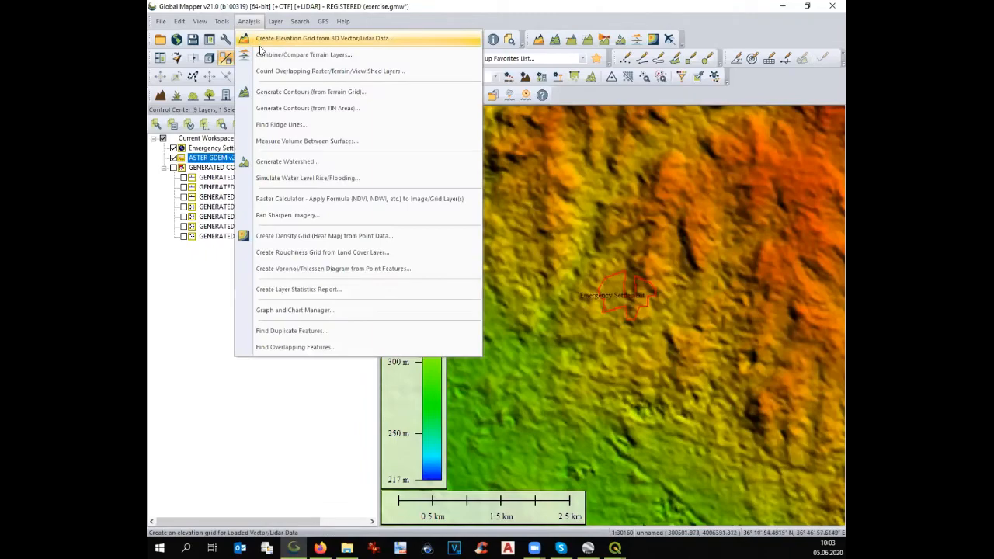
click(286, 162)
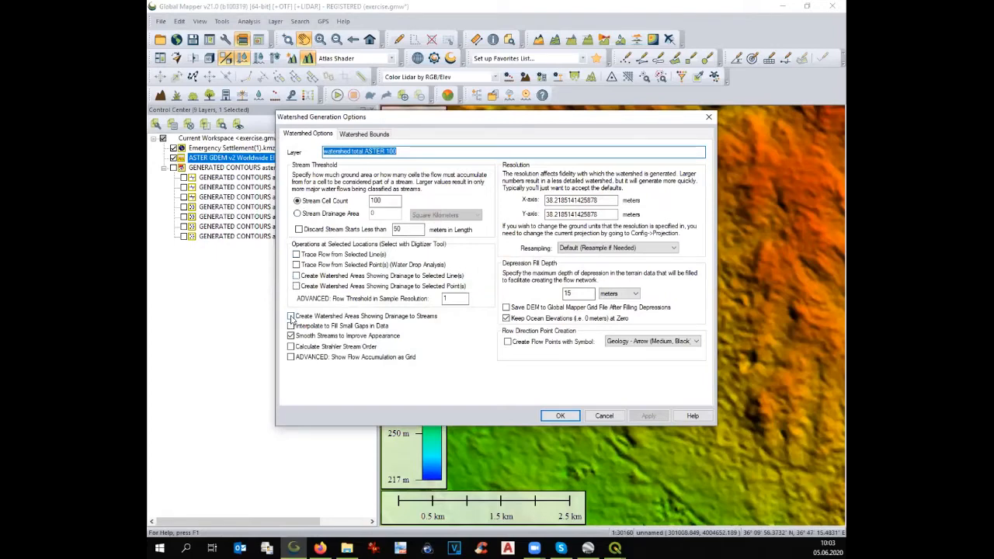
click(291, 316)
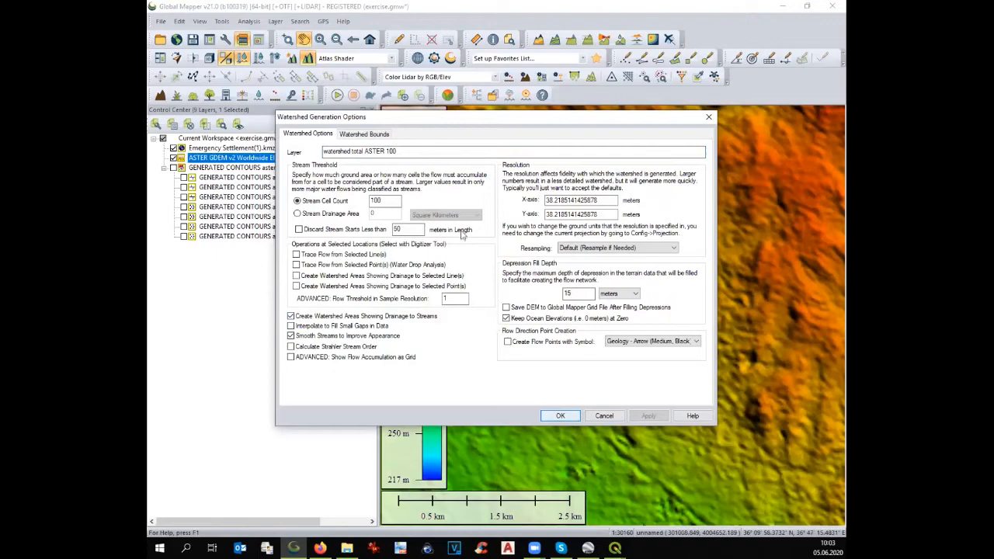
click(561, 416)
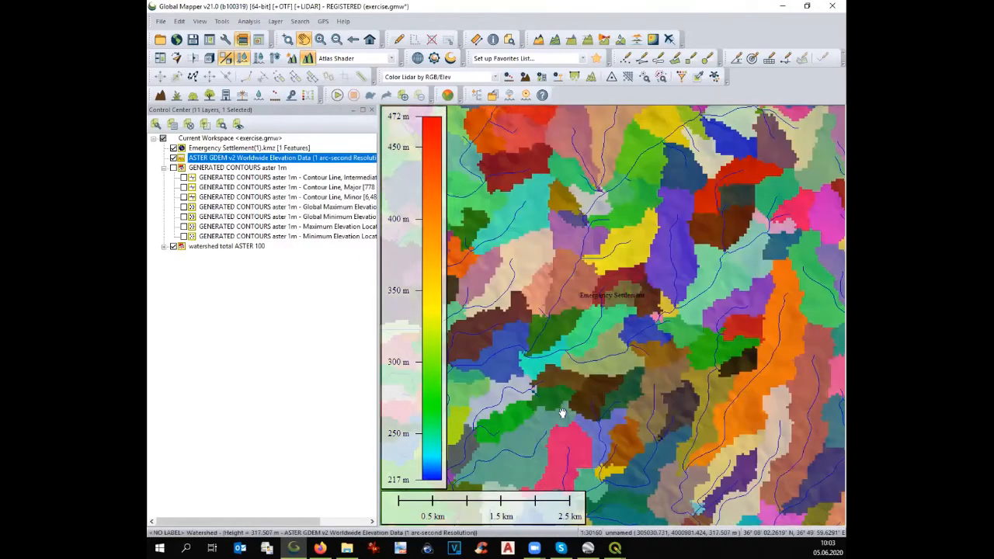
click(164, 246)
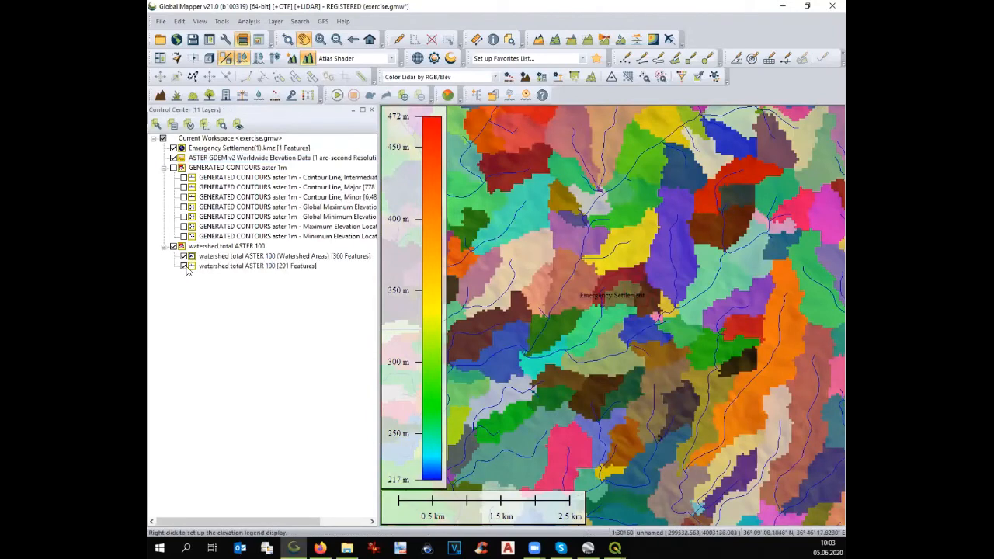
Step: Hide the ASTER elevation layer and examine the coloured watershed areas and streams around the emergency settlement
click(184, 256)
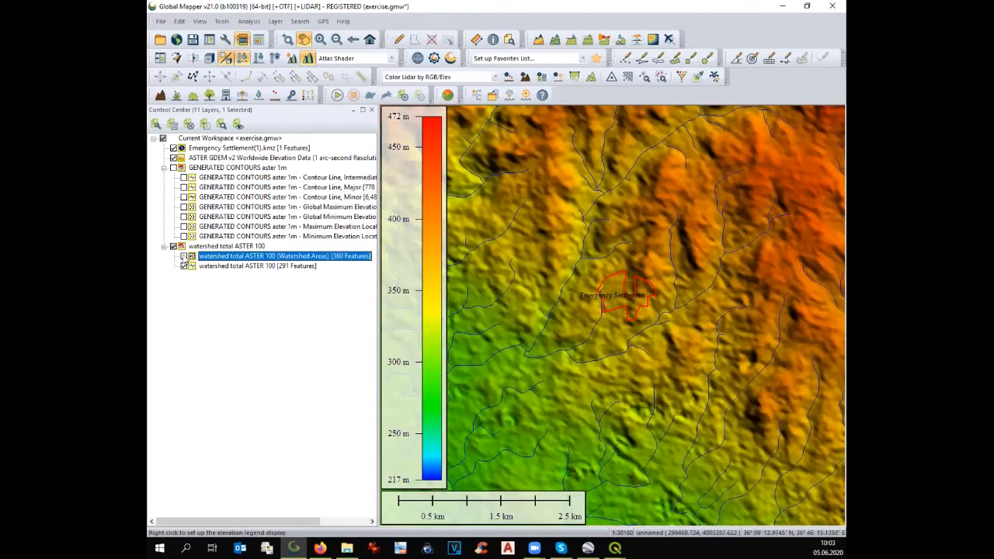
click(173, 159)
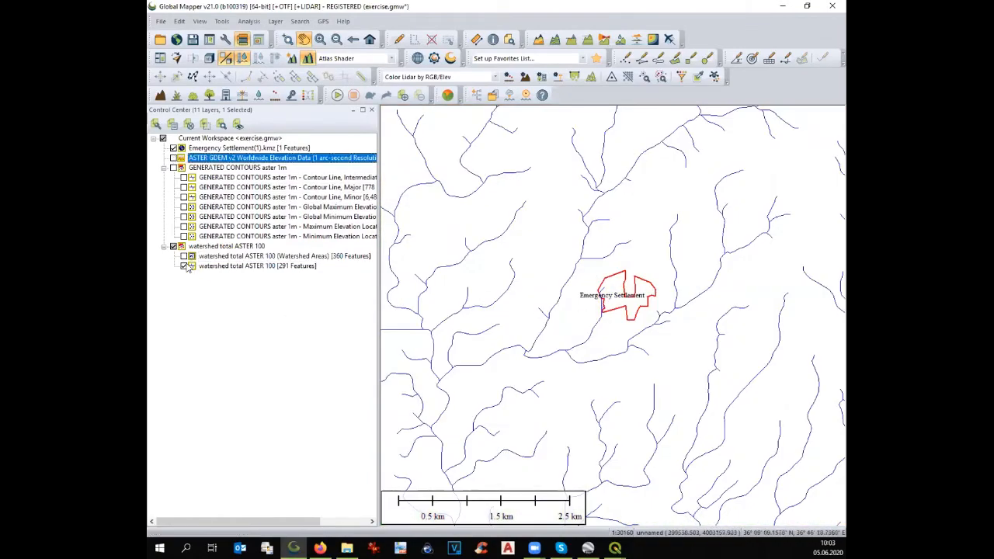
click(183, 256)
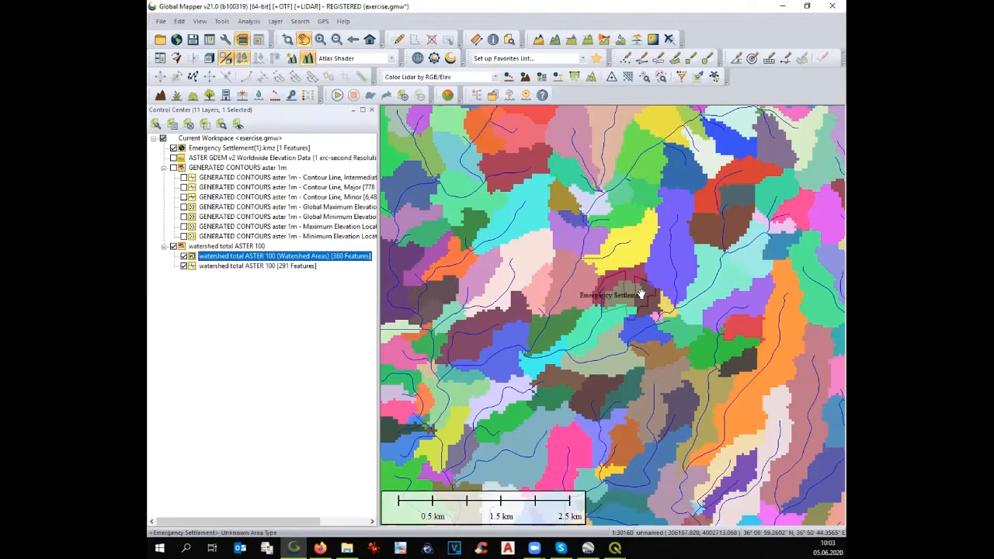
scroll(641, 295, up, 1)
scroll(641, 295, up, 1)
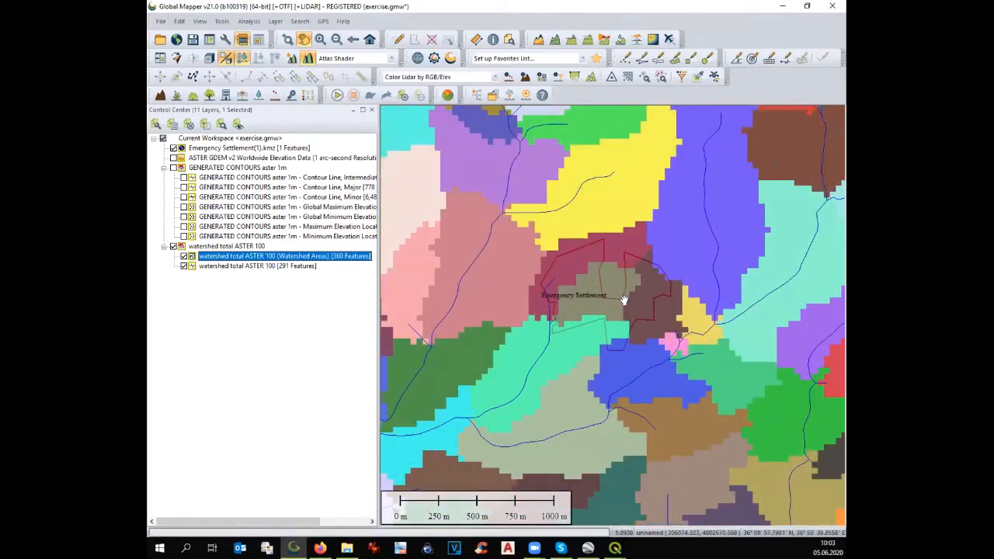
scroll(624, 300, up, 1)
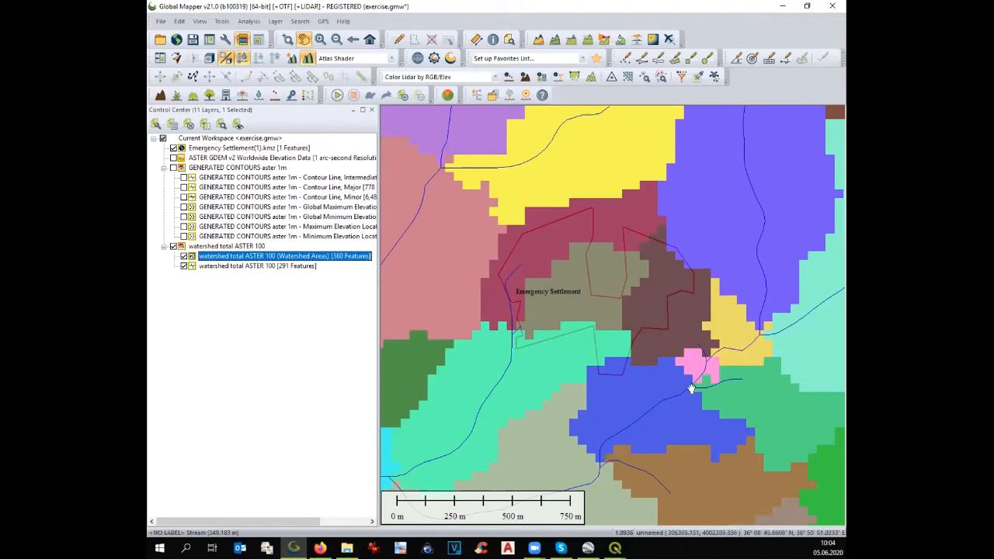
Step: Hide the watershed total ASTER 100 group and show the ASTER elevation layer again
click(173, 246)
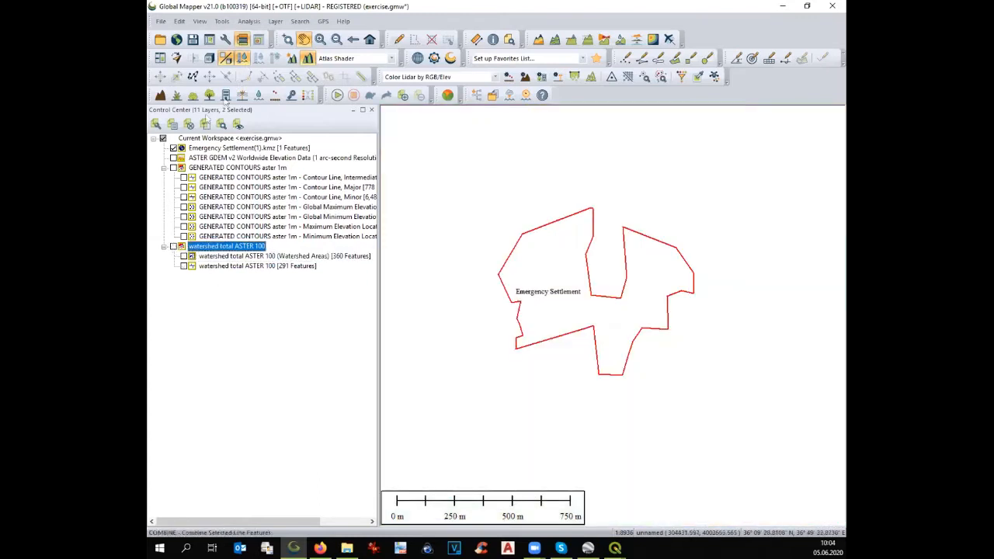
click(174, 158)
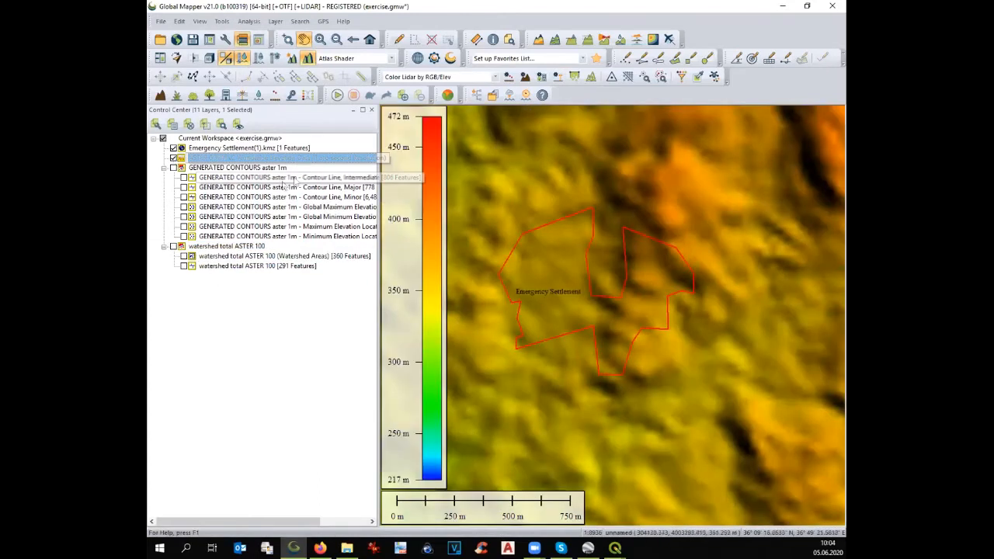
click(379, 160)
Step: Generate a watershed from the ASTER terrain as layer watershed total ASTER 50, with a stream cell count of 50
click(249, 21)
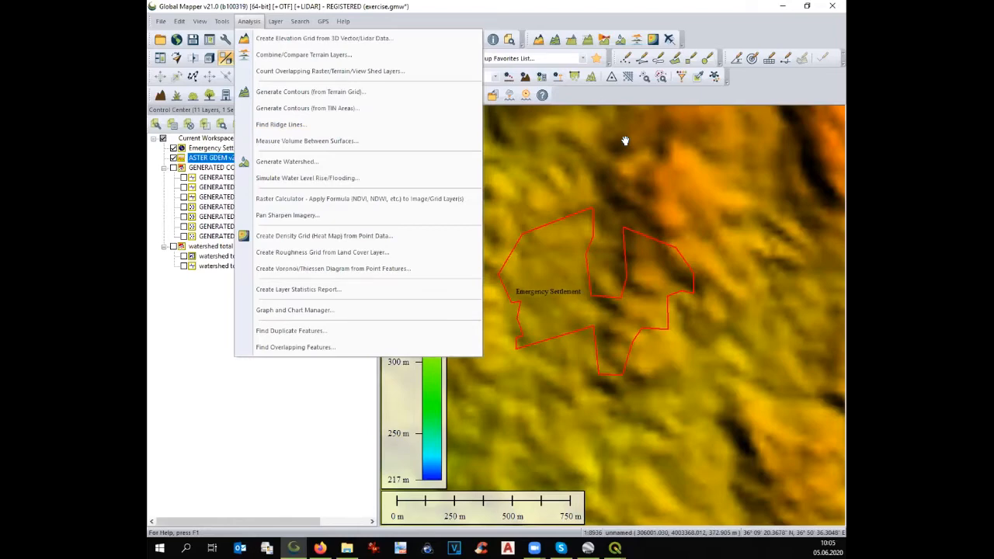
click(303, 162)
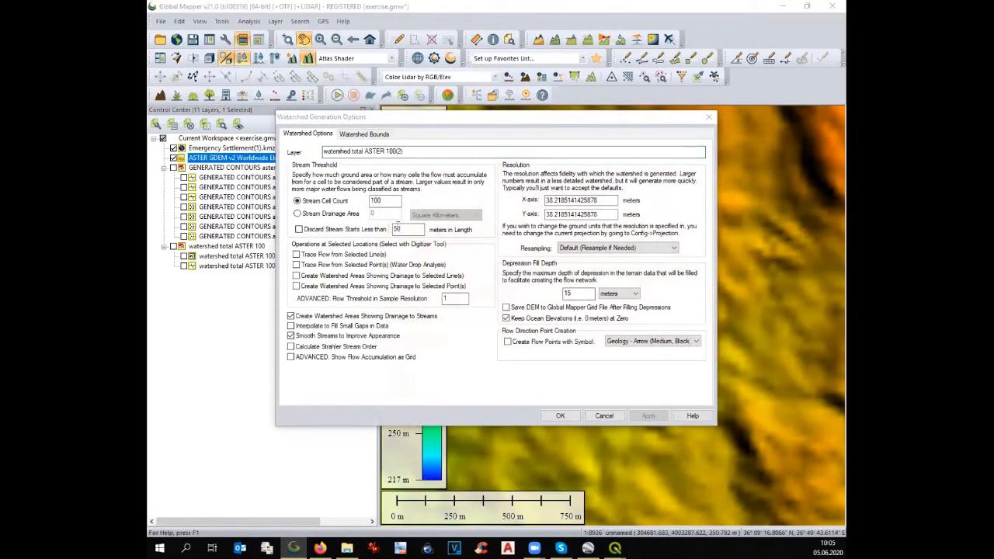
drag(386, 150, 421, 153)
text(50)
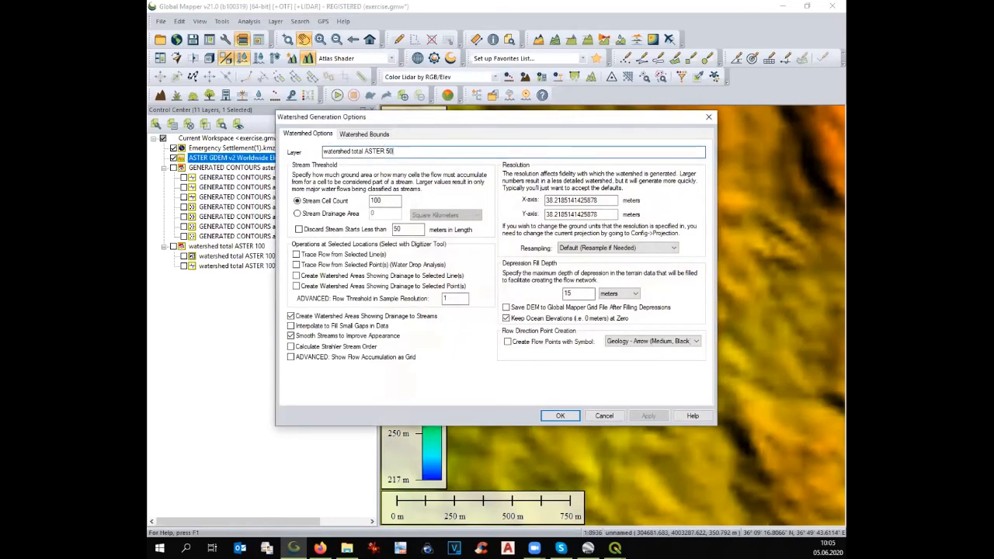
drag(399, 200, 370, 197)
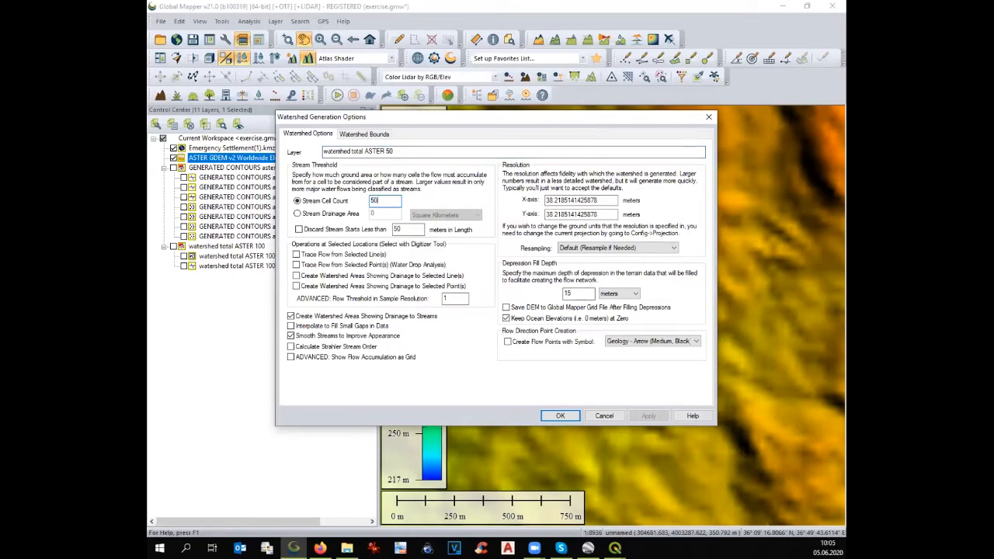
click(557, 417)
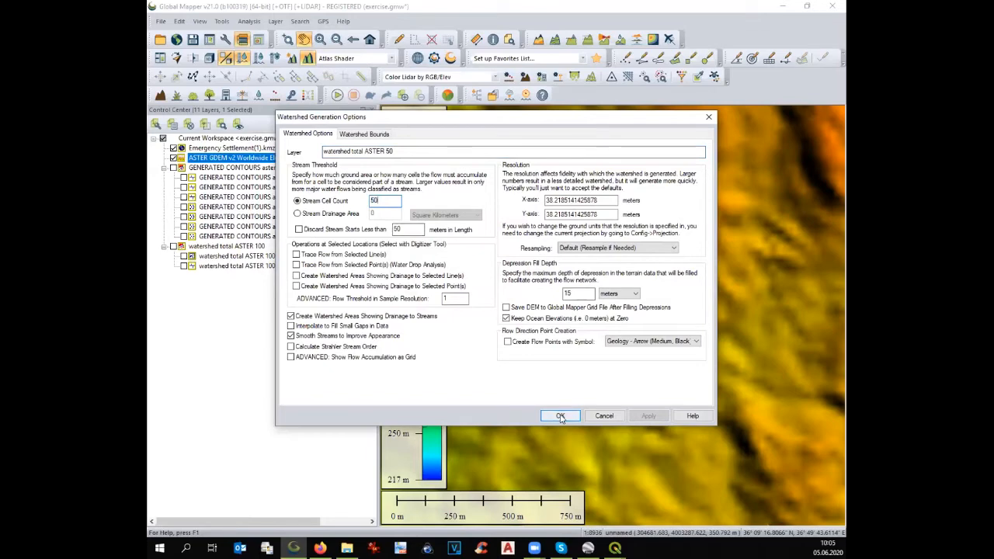
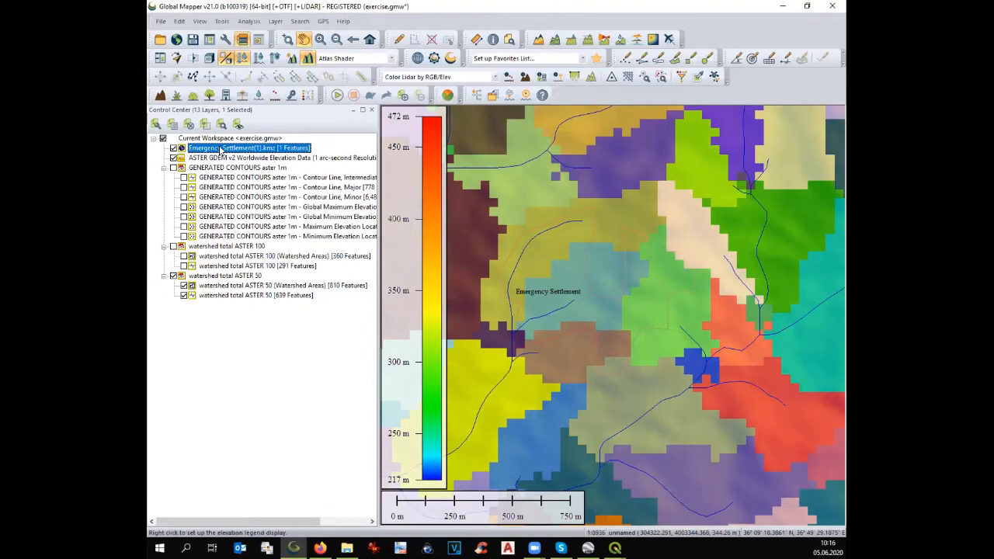
Step: Apply one area style to all features of the Emergency Settlement layer, with no fill and a solid border 3 pixels wide
double_click(221, 150)
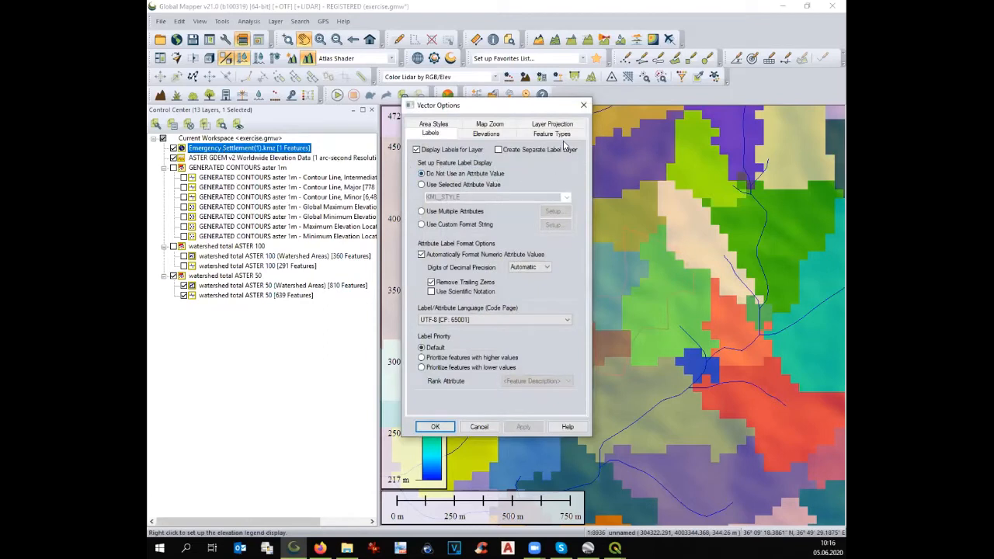
click(440, 126)
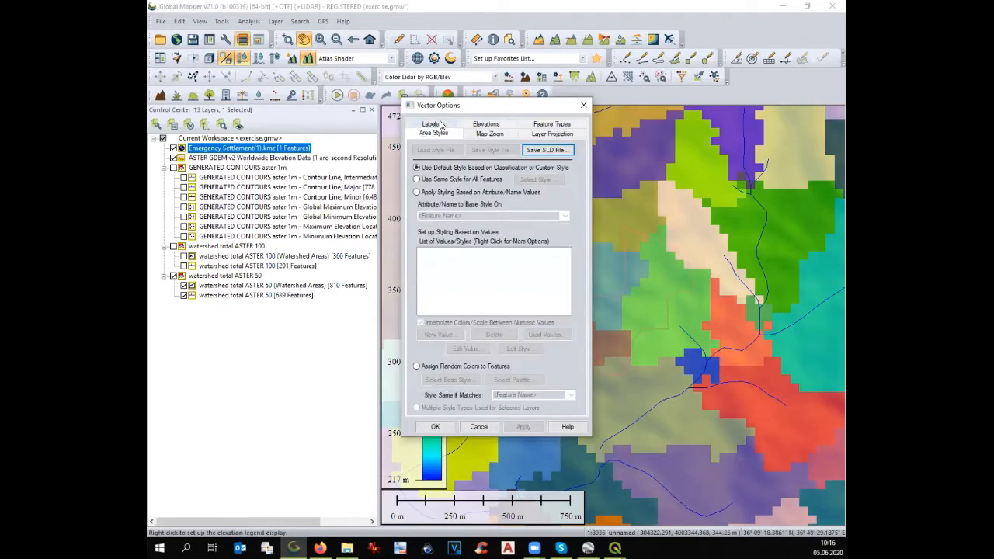
click(439, 181)
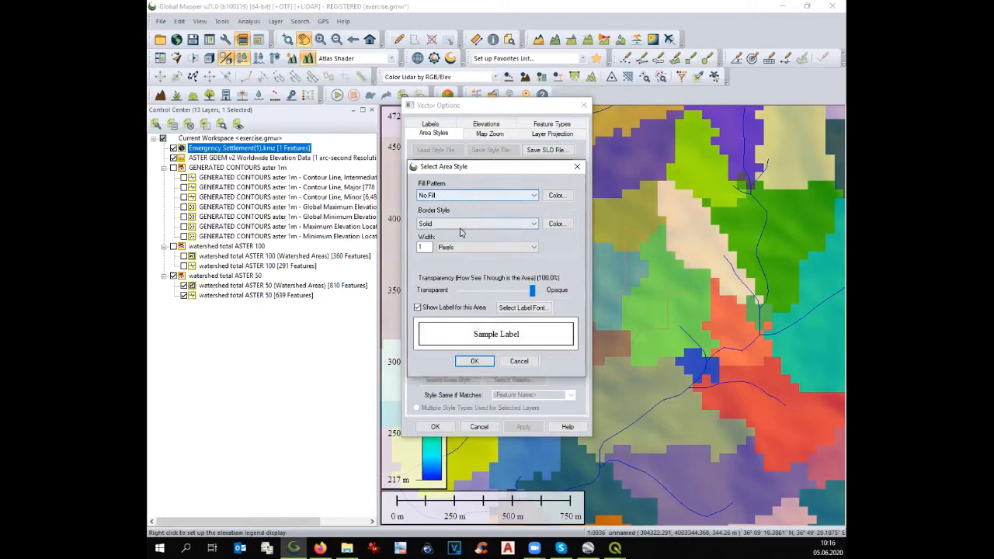
double_click(426, 246)
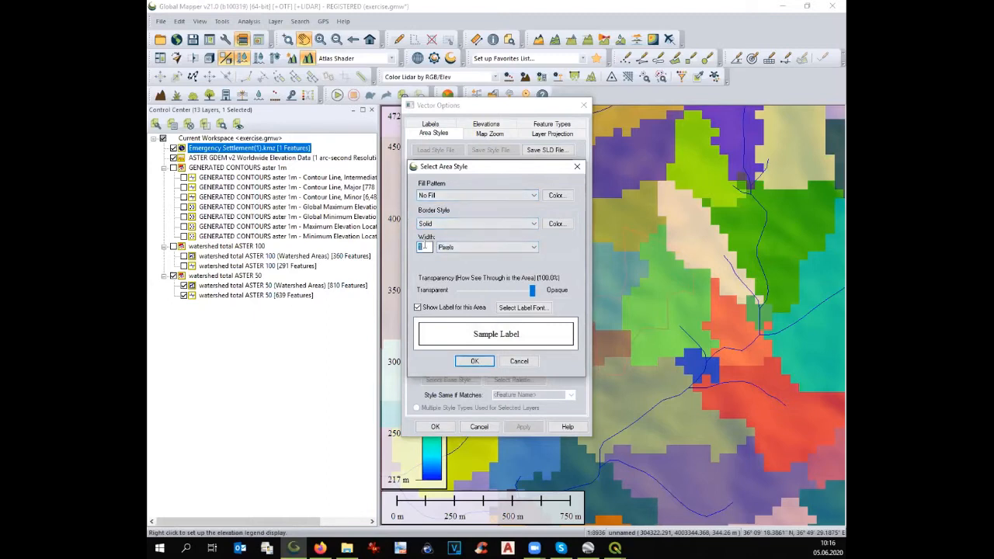
text(3)
click(473, 361)
click(518, 428)
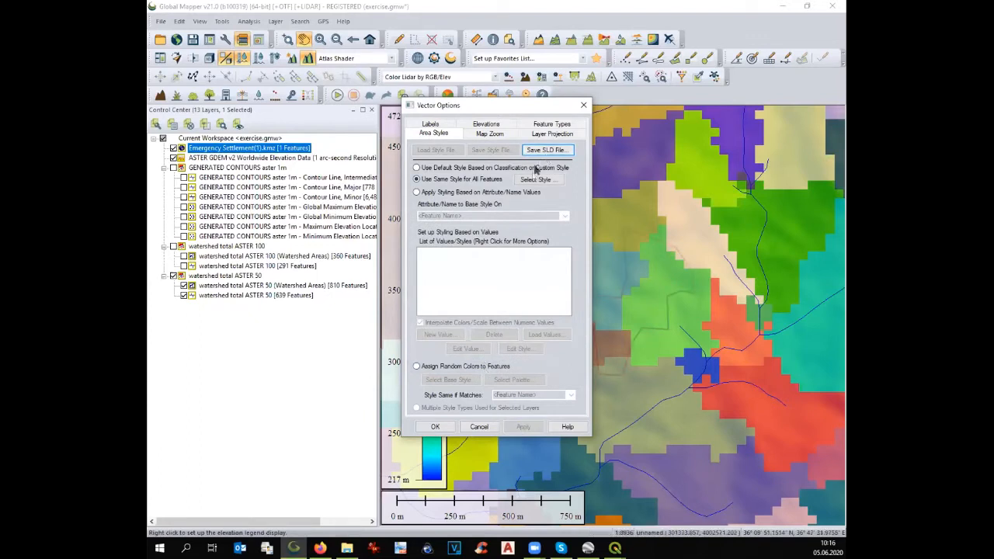
Step: Change the Emergency Settlement area style to a red border 4 pixels wide and apply it to the layer
click(533, 180)
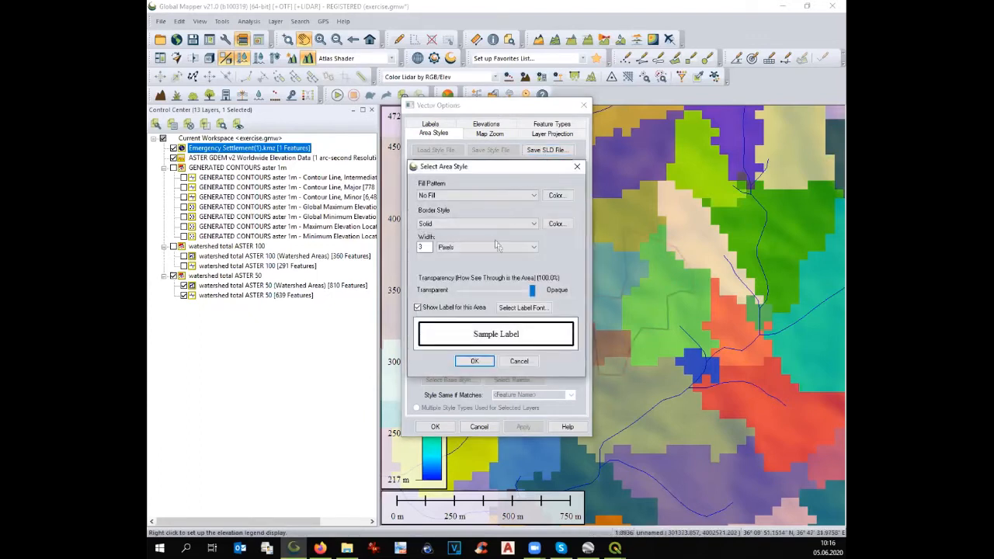
click(553, 224)
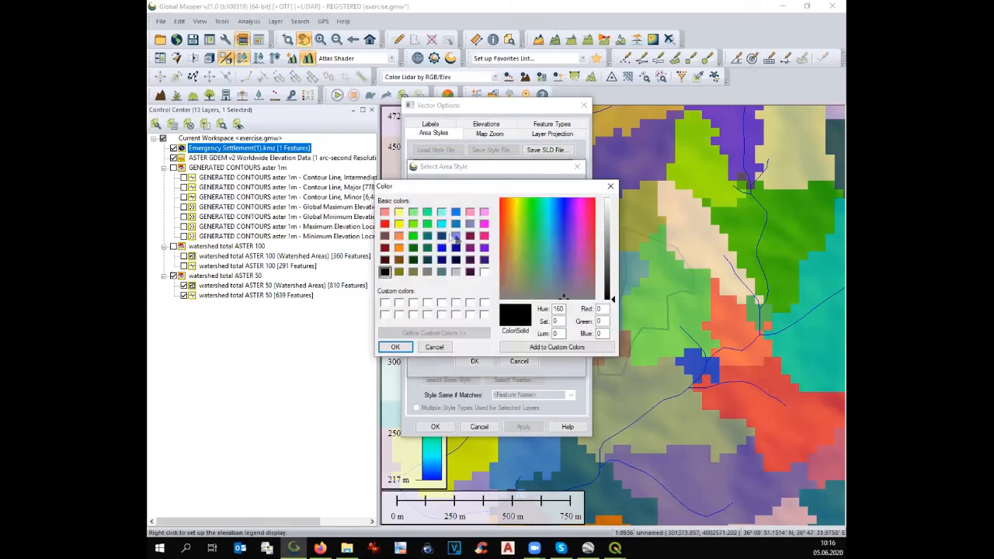
click(384, 225)
click(395, 347)
double_click(425, 247)
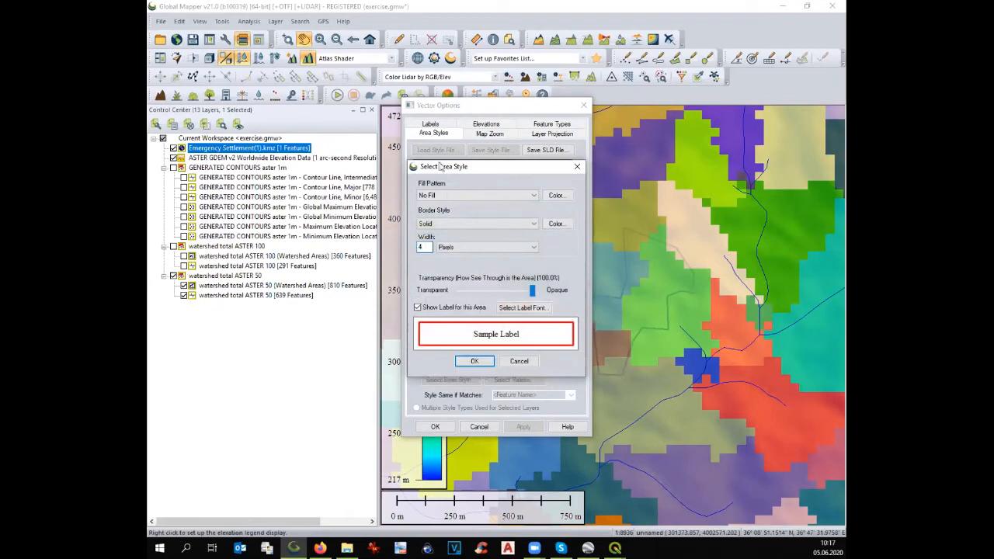
click(474, 362)
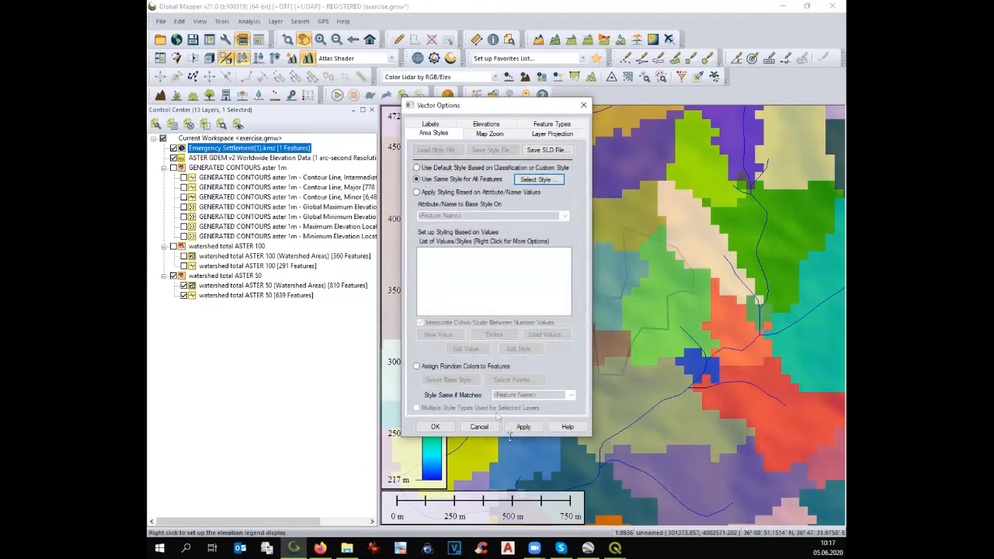
click(520, 429)
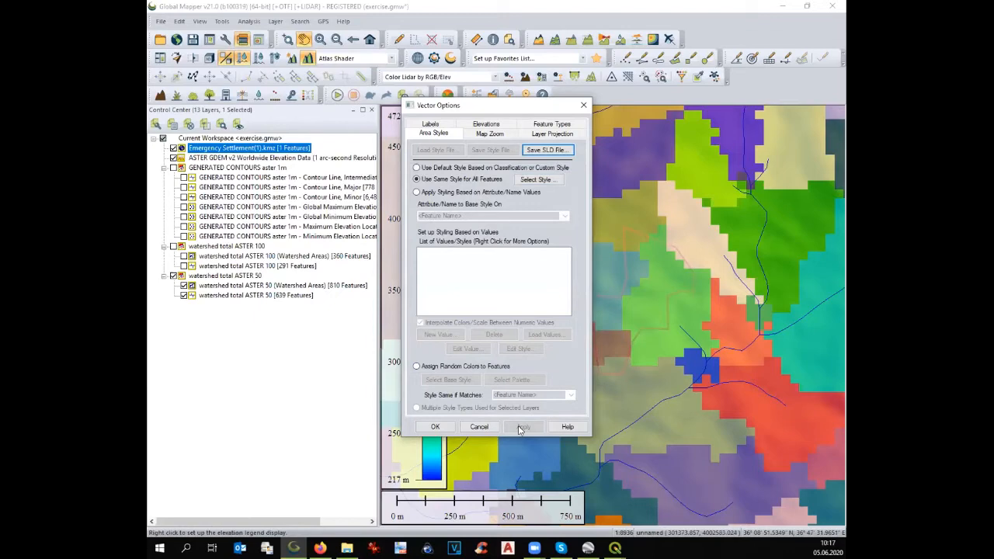
click(435, 428)
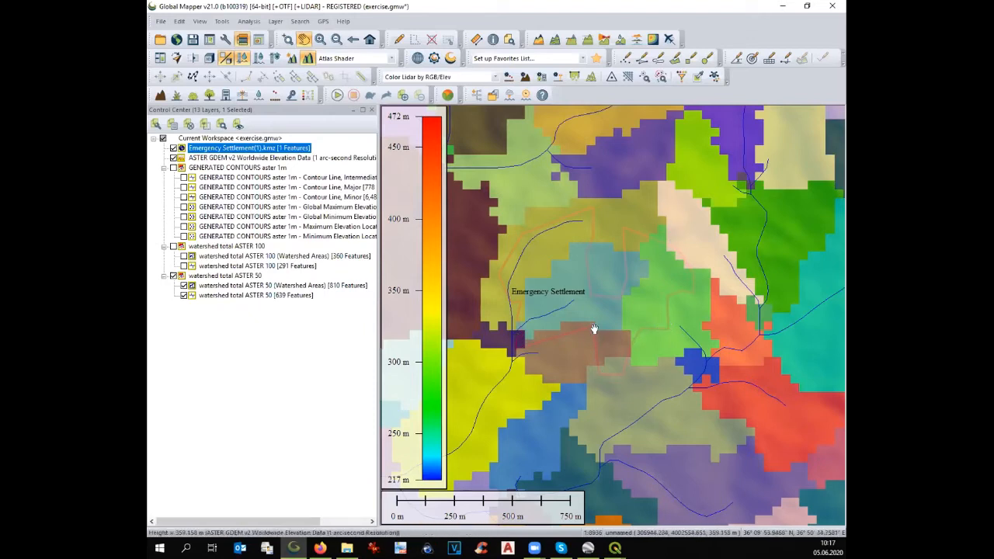
Step: Compare the settlement with and without the watershed total ASTER 50 watershed areas, and hide that whole group
click(183, 286)
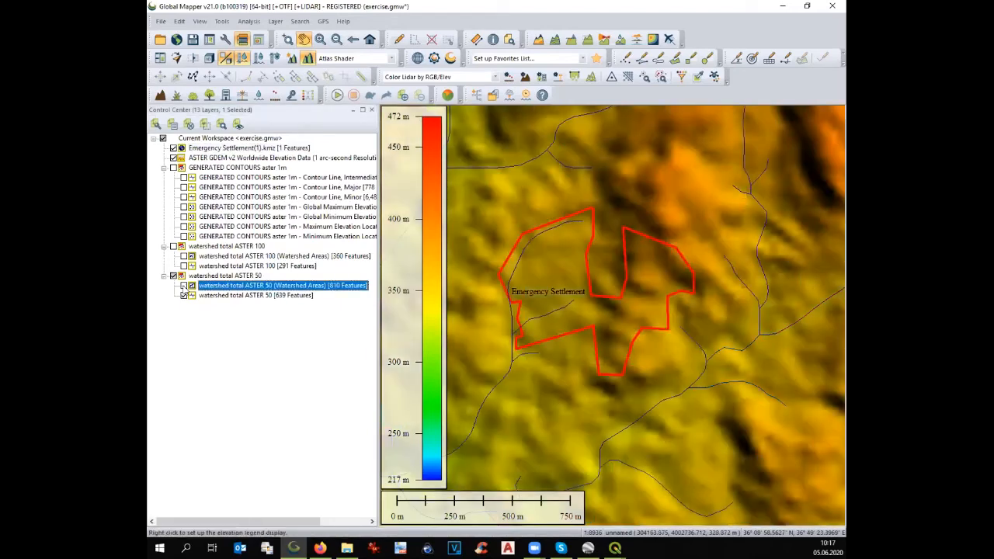
click(183, 286)
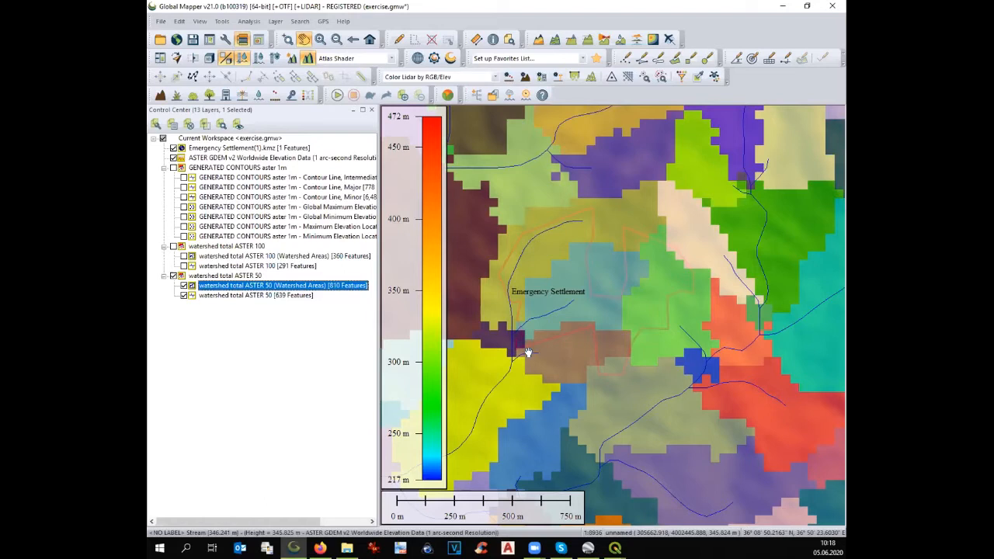
click(173, 277)
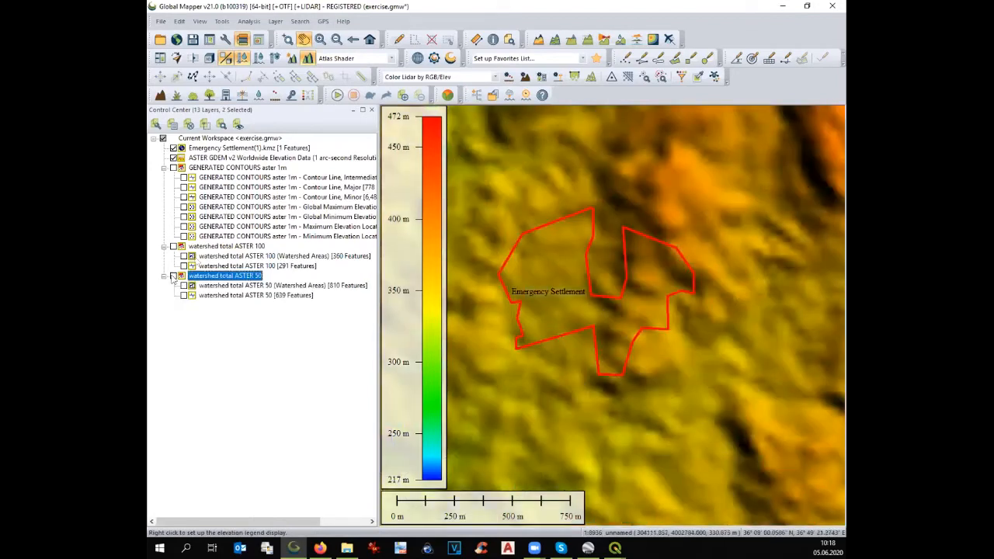
Step: Generate another watershed from the ASTER terrain as layer watershed total ASTER 10, with a stream cell count of 10
click(248, 21)
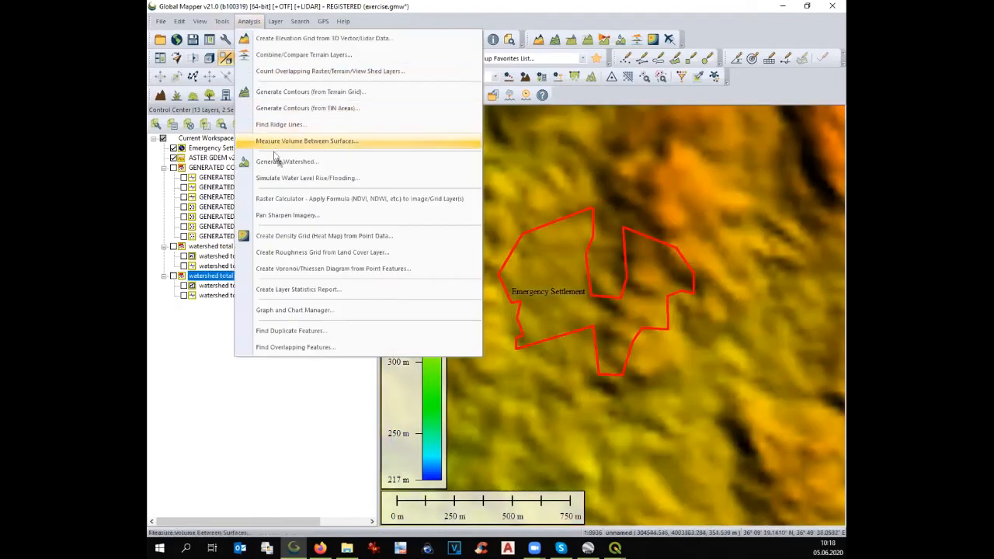
click(279, 161)
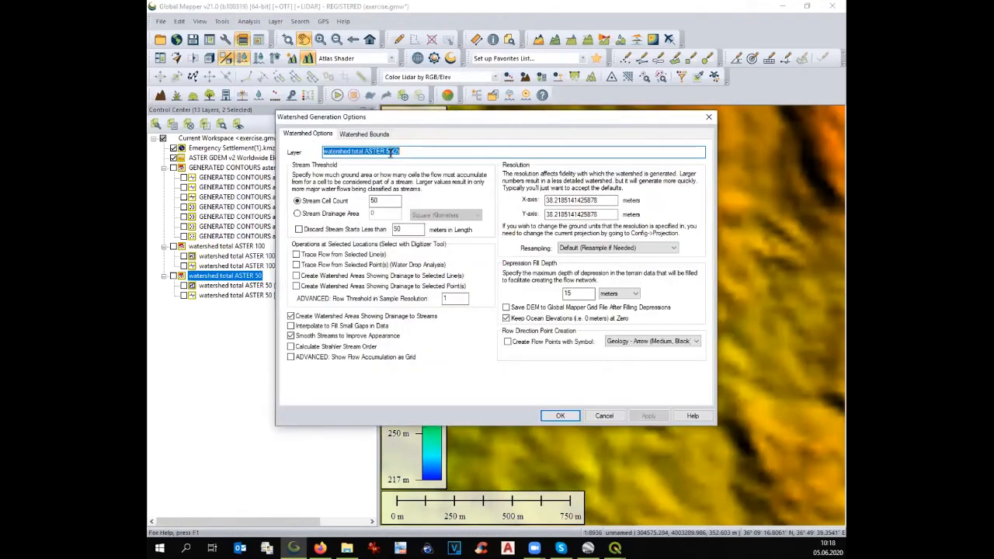
drag(386, 151, 417, 152)
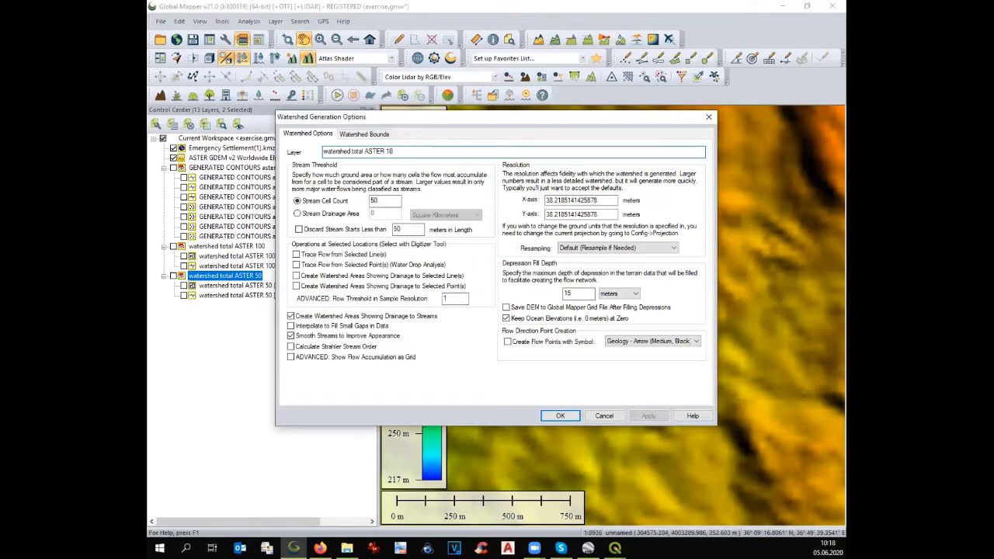
double_click(373, 200)
text(1)
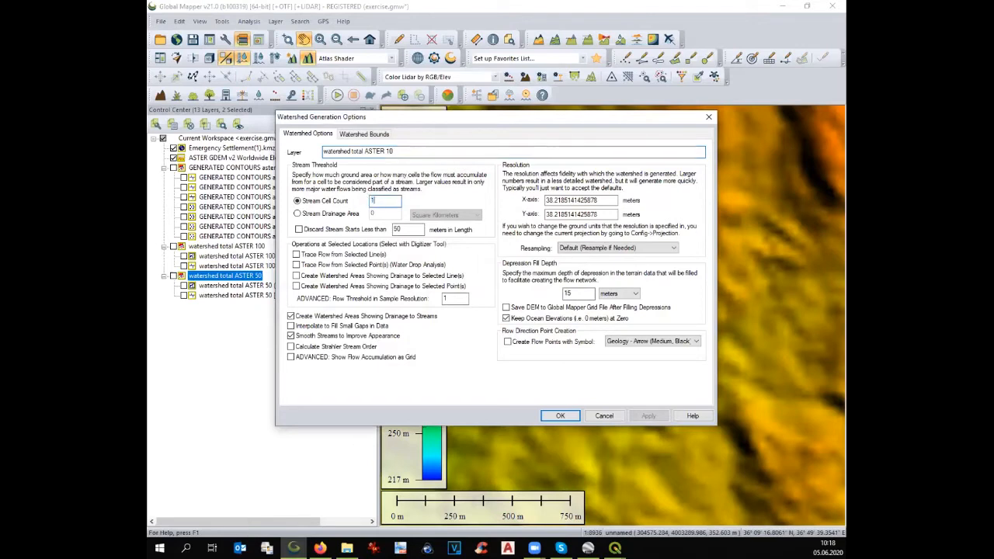
click(556, 417)
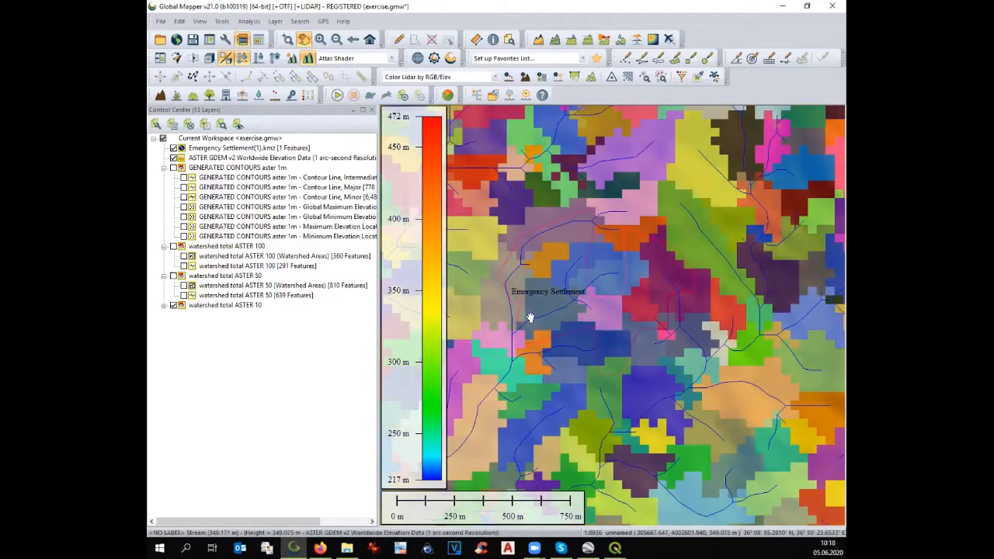
Step: Expand watershed total ASTER 10 and hide its watershed areas and the ASTER elevation layer to examine only the streams around the settlement
click(165, 305)
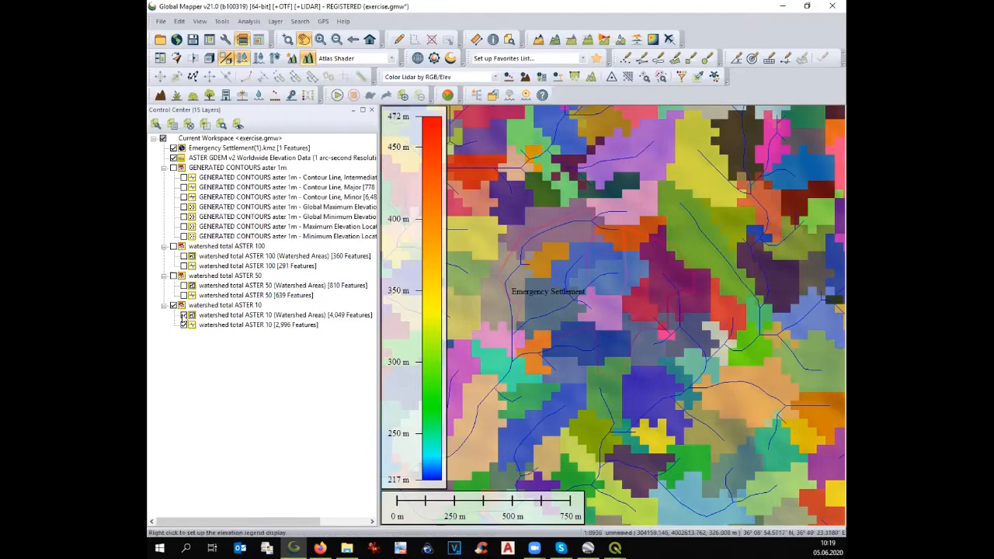
click(183, 316)
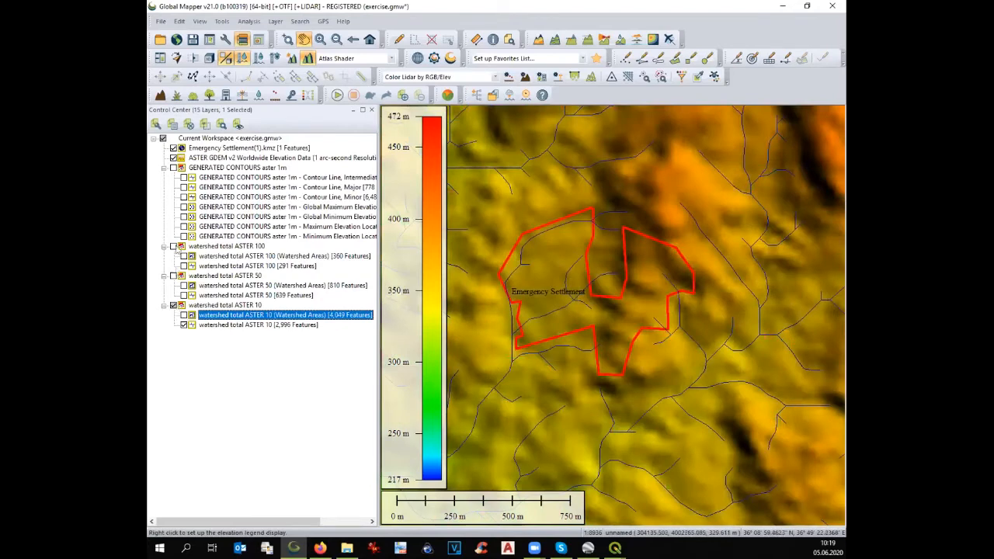
click(172, 159)
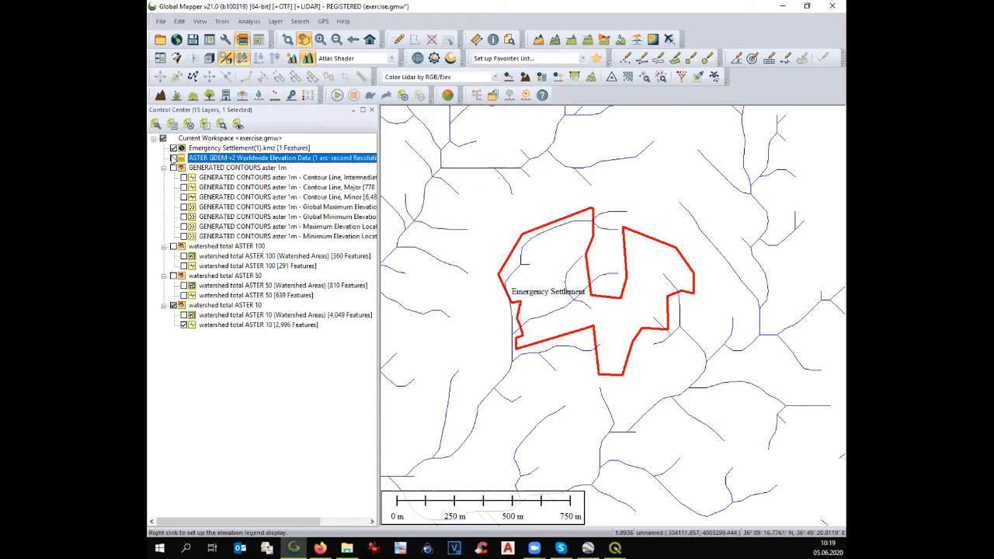
Step: Examine the watershed total ASTER 10 streams in and around the settlement, and hide that stream layer
scroll(584, 260, down, 2)
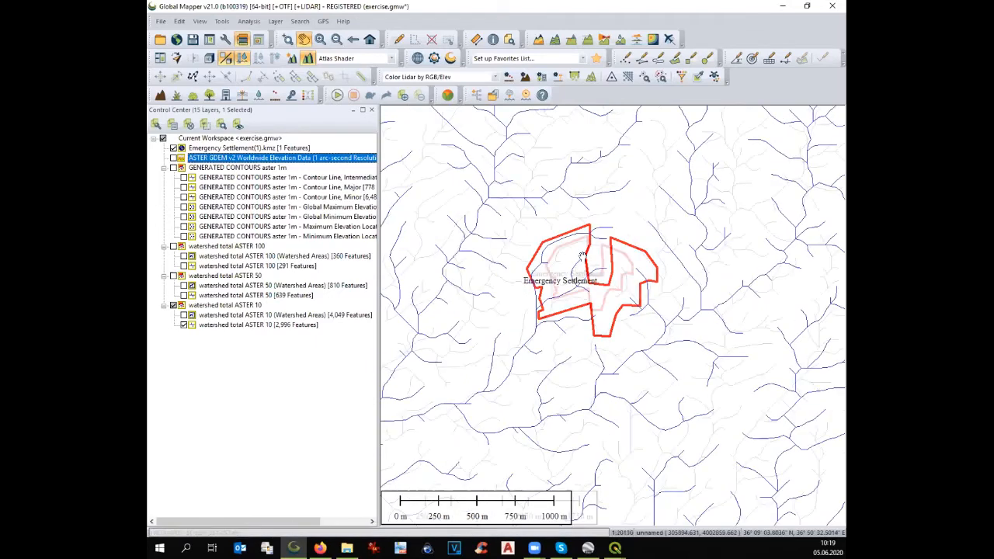
scroll(582, 256, down, 2)
scroll(583, 256, up, 5)
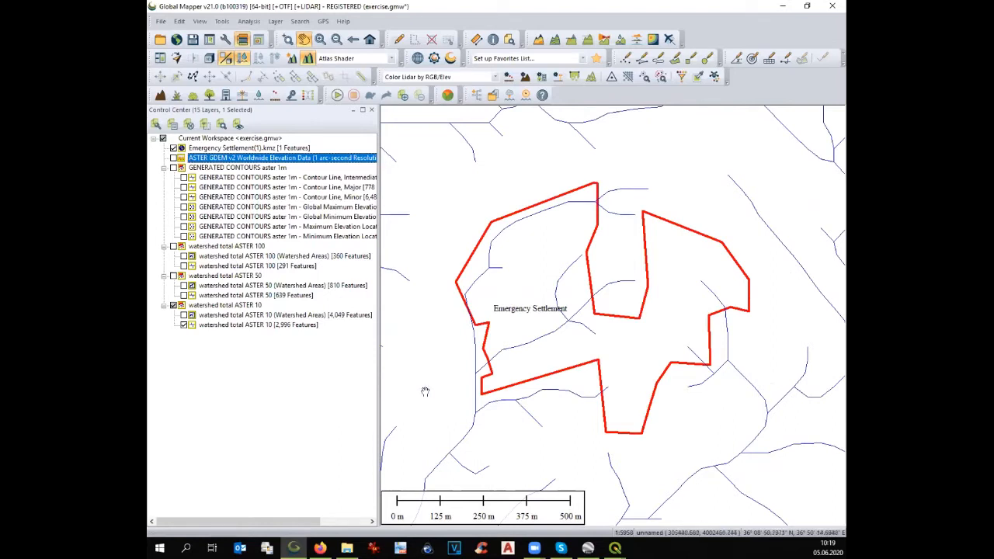
click(184, 325)
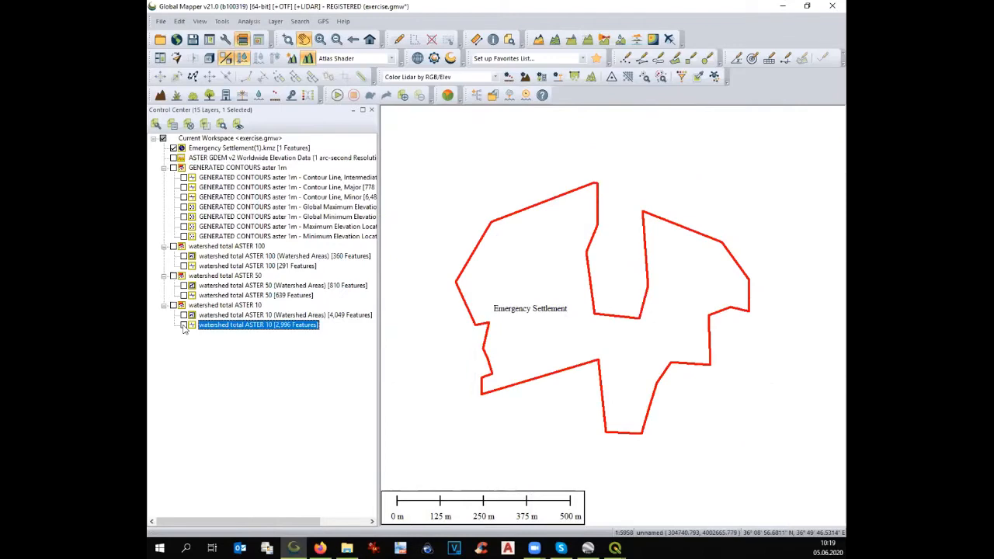
click(250, 22)
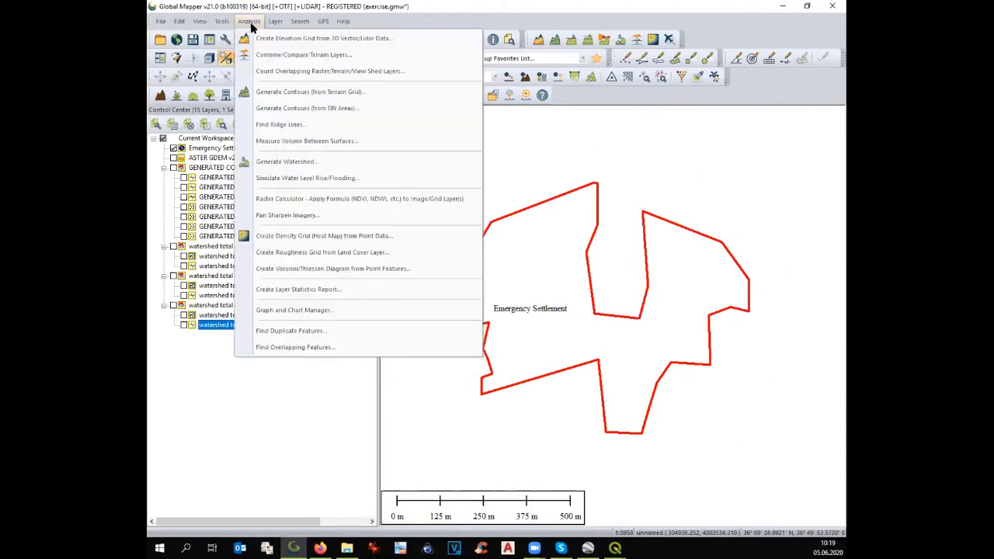
click(292, 161)
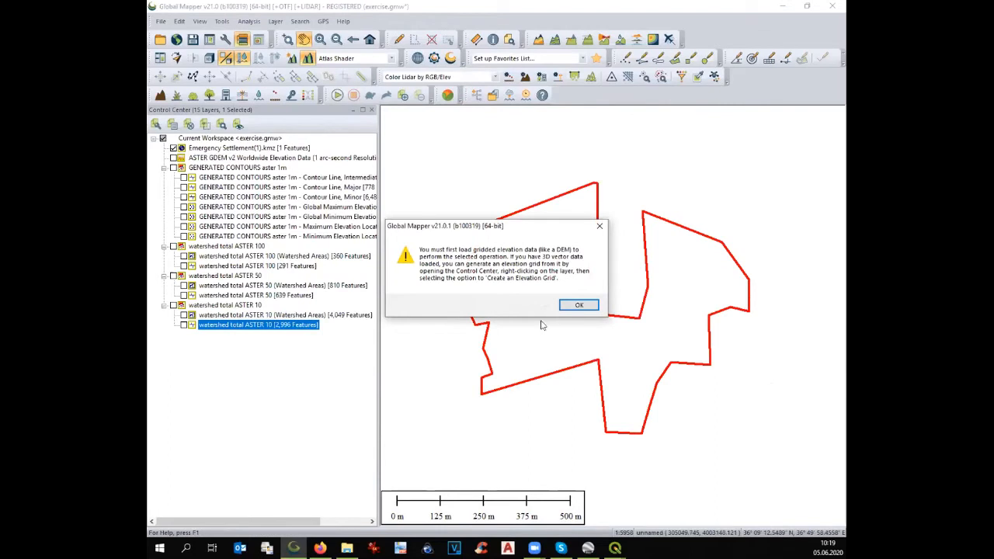
click(579, 304)
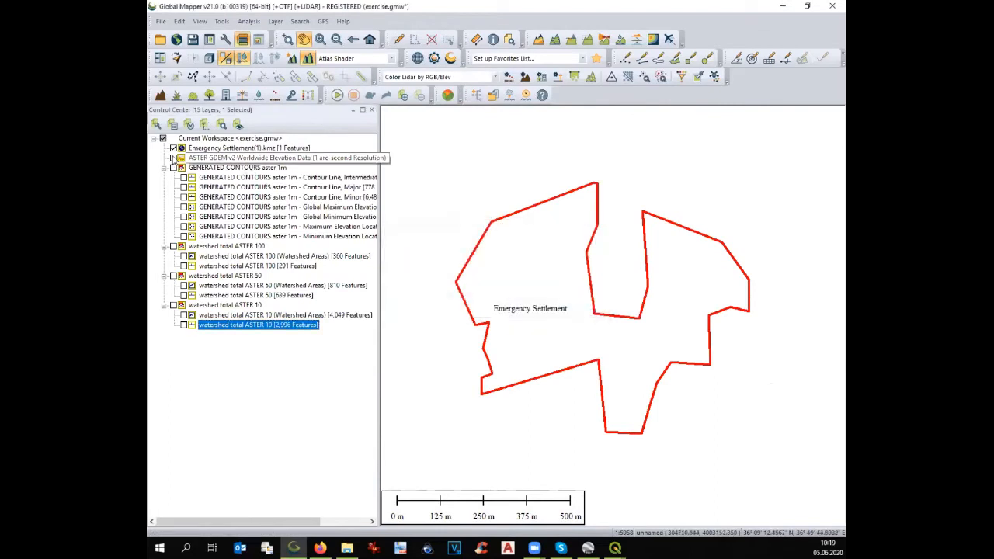
Step: Show the ASTER elevation layer and review its watershed generation options without generating a watershed
click(173, 158)
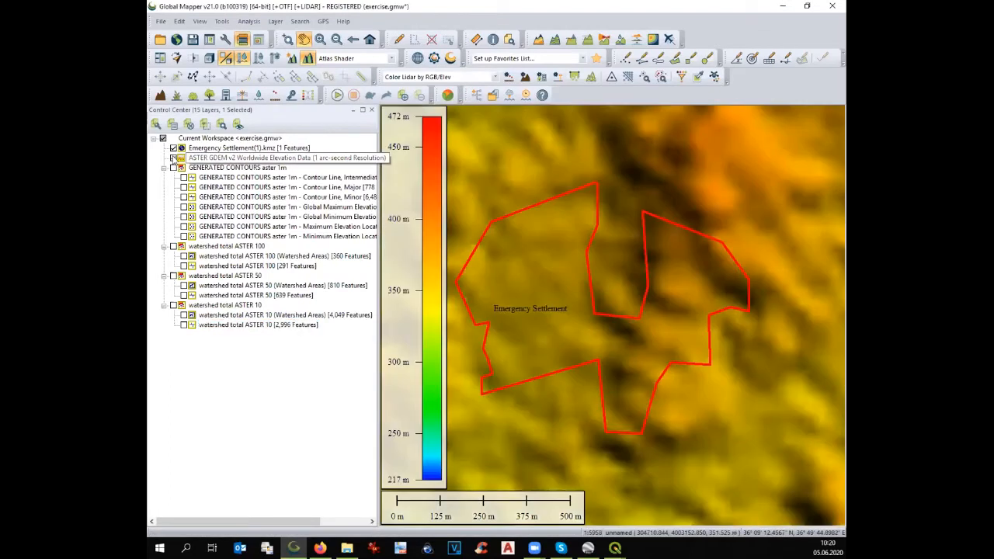
click(209, 158)
click(249, 21)
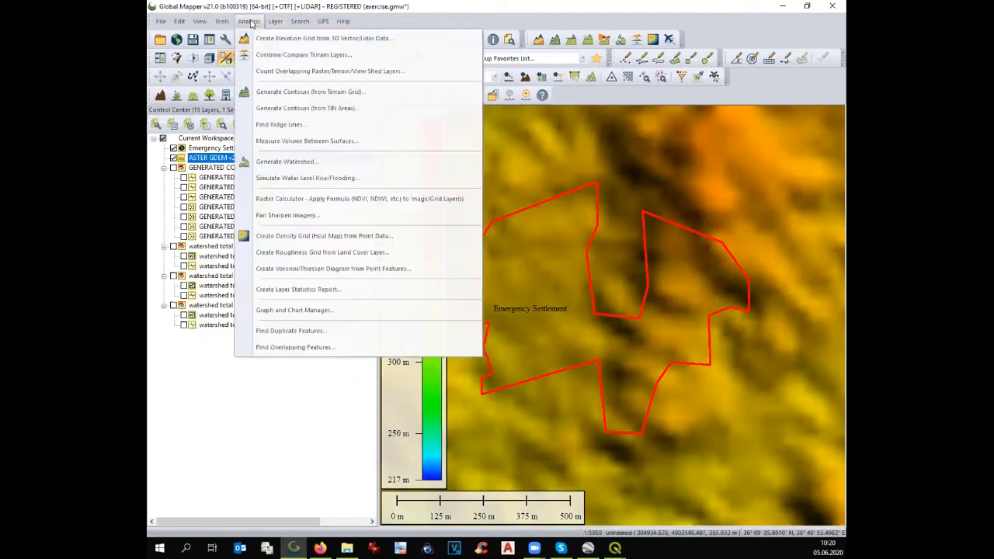
click(286, 161)
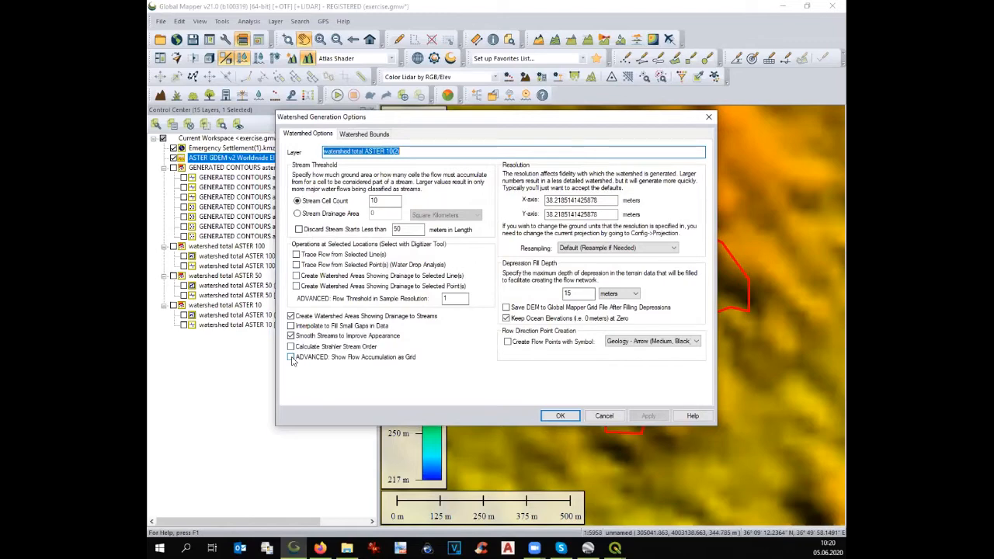
click(604, 417)
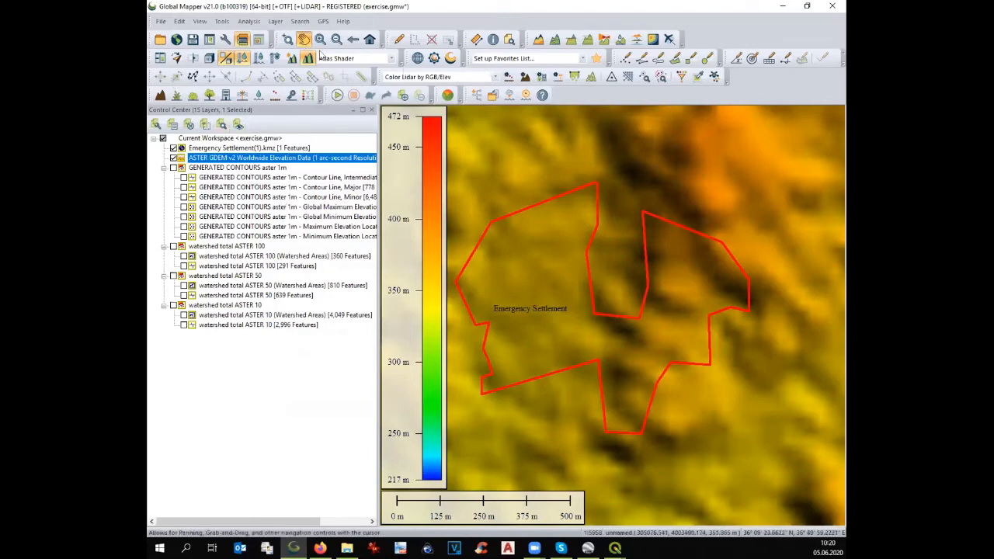
Step: Place a point feature named point inside the settlement near its northern edge, storing it in a layer called point
click(626, 59)
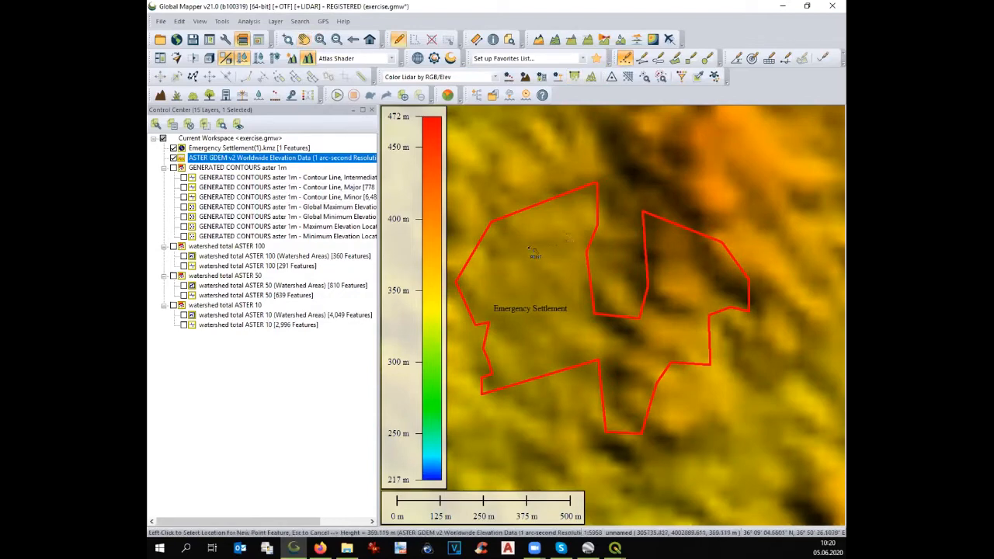
click(574, 218)
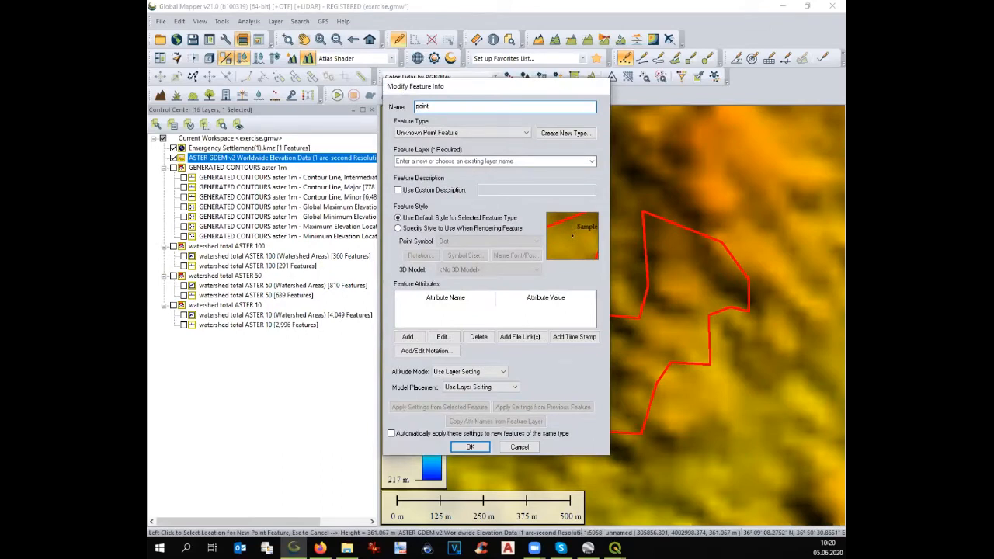
click(422, 160)
text(point)
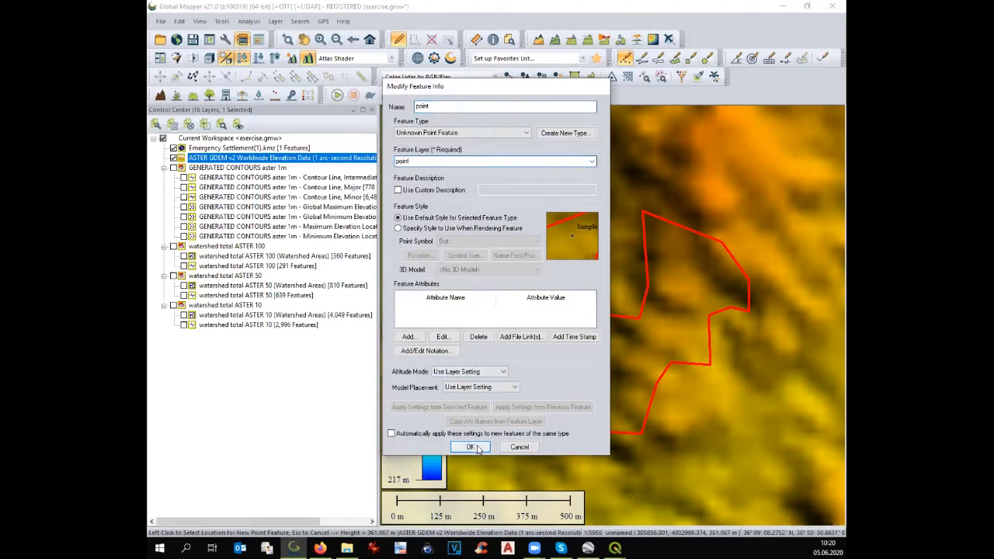
click(471, 447)
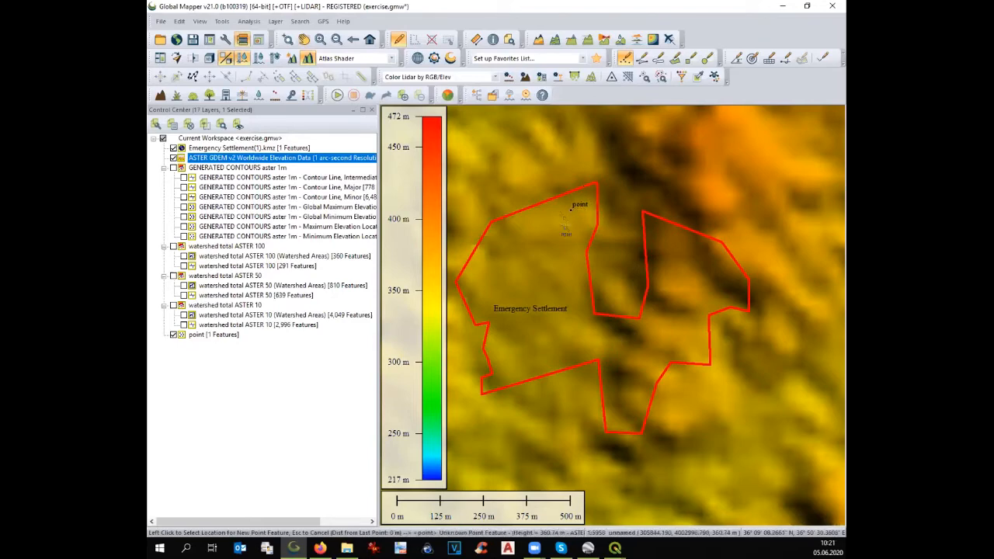
Step: Select the point and generate a watershed of the visible data that traces flow from it and creates its drainage area
click(202, 335)
right_click(200, 337)
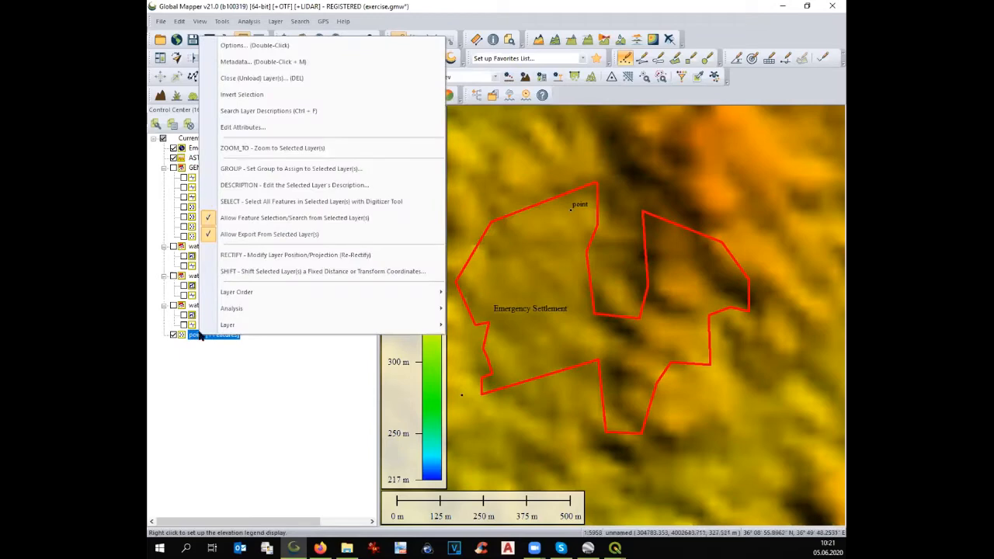
click(249, 203)
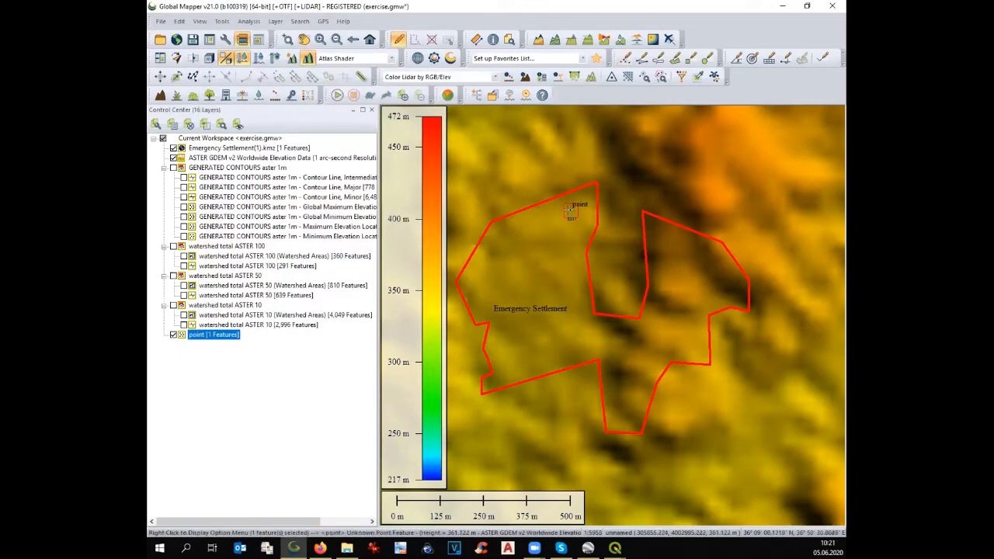
click(245, 21)
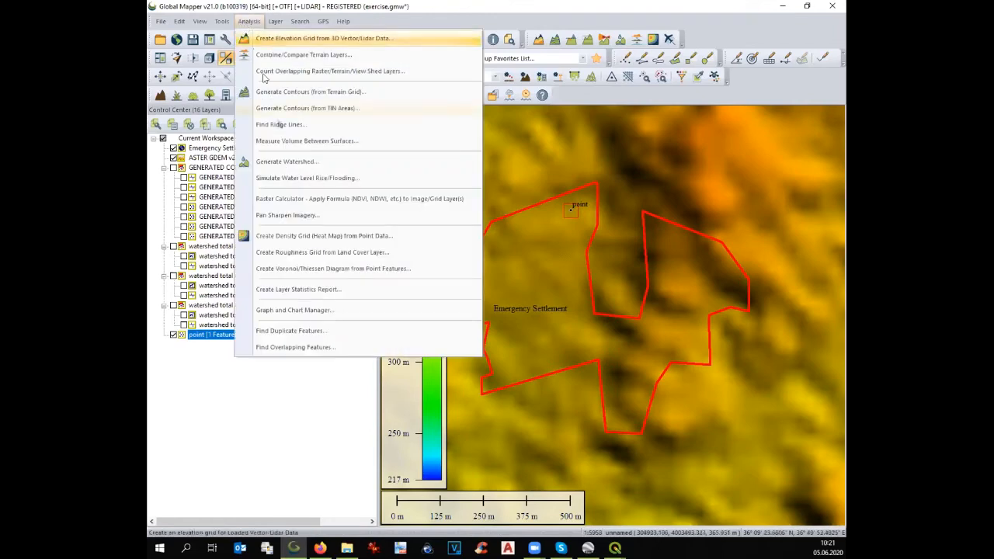
click(288, 162)
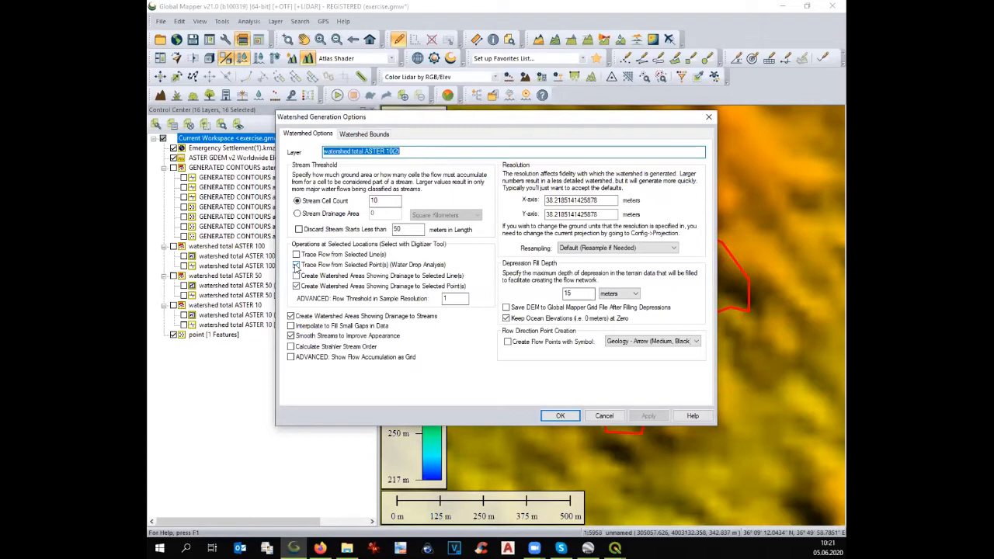
click(379, 135)
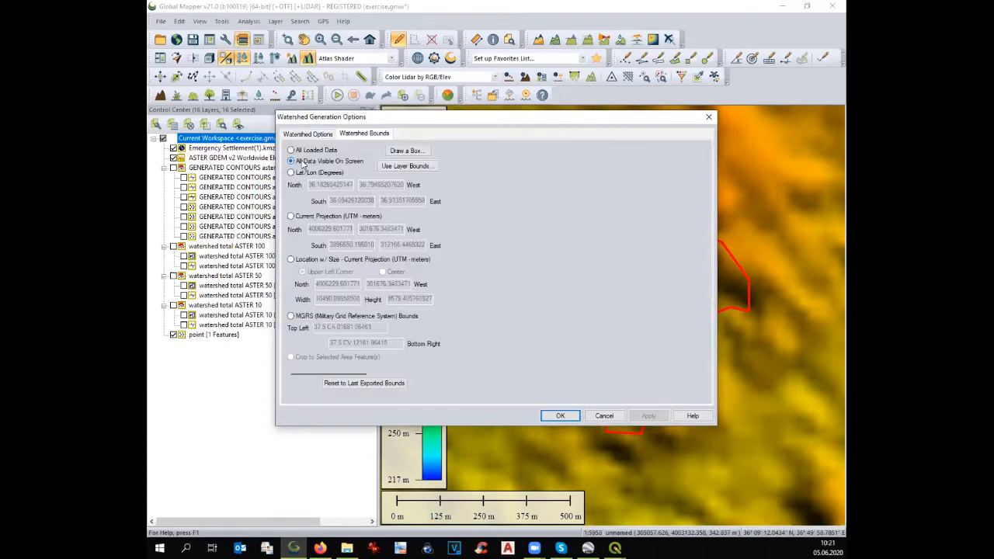
click(557, 417)
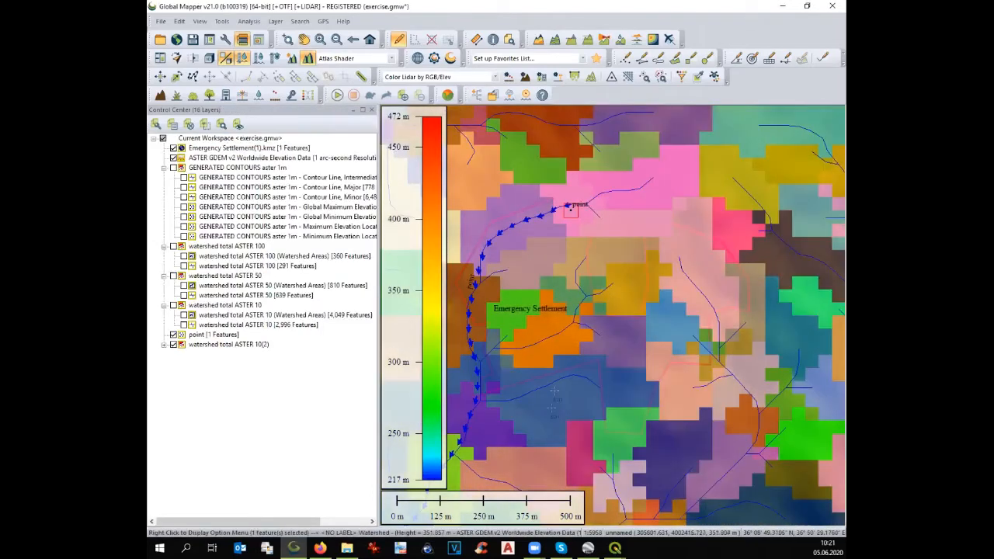
Step: Expand watershed total ASTER 10(2) and hide its watershed areas and the ASTER elevation layer to examine the flow trace from the point
click(164, 344)
click(183, 364)
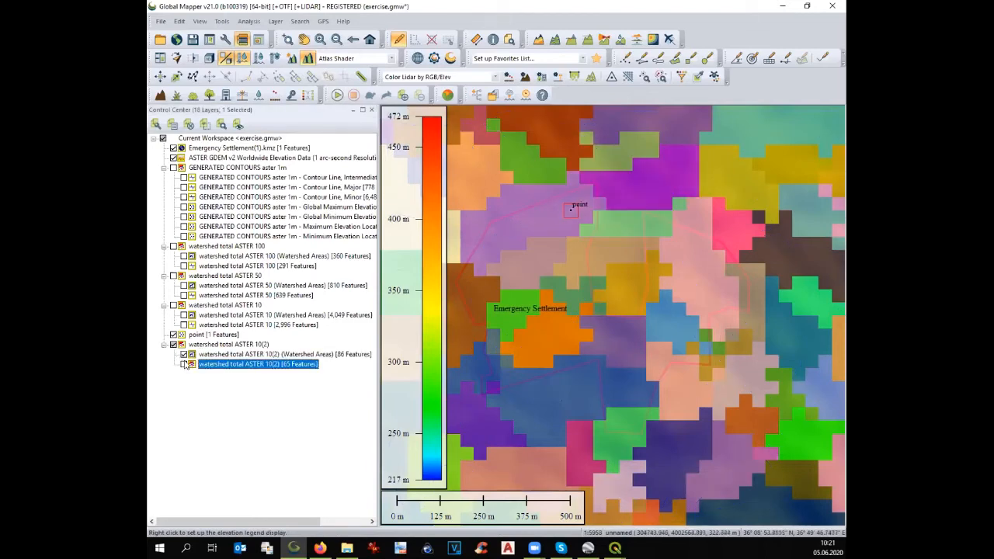
click(183, 365)
click(183, 354)
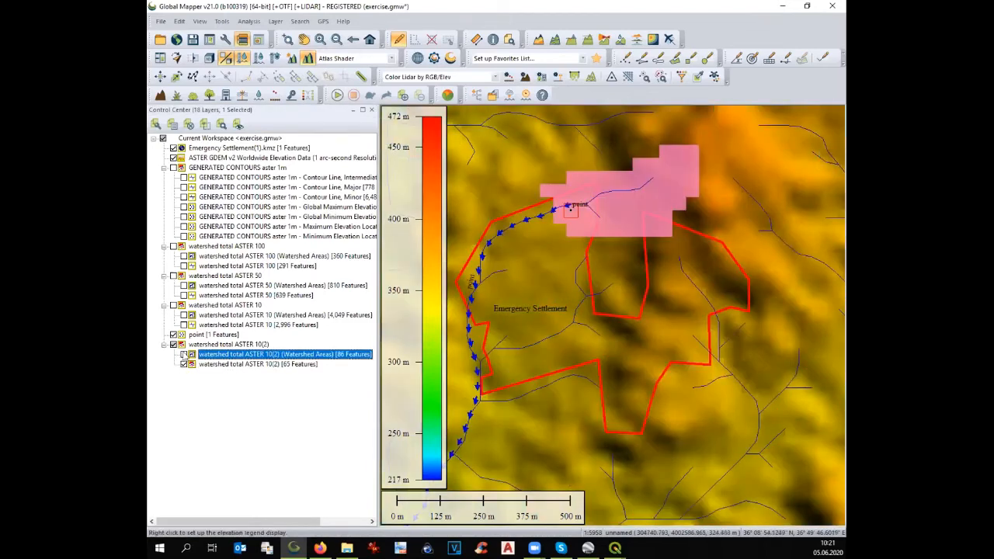
click(174, 158)
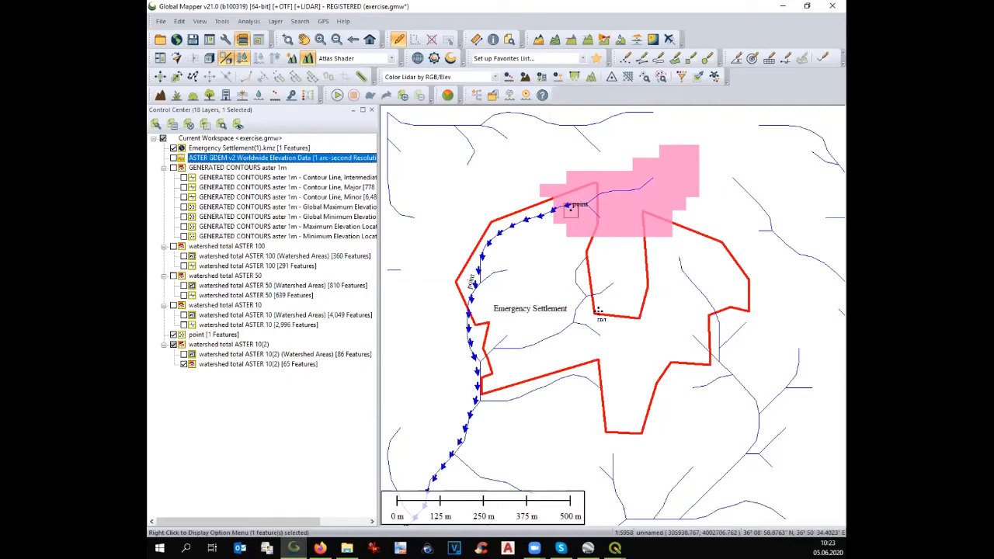
Step: Save the workspace, and remove the watershed total ASTER 10(2) group and the point layer
click(217, 344)
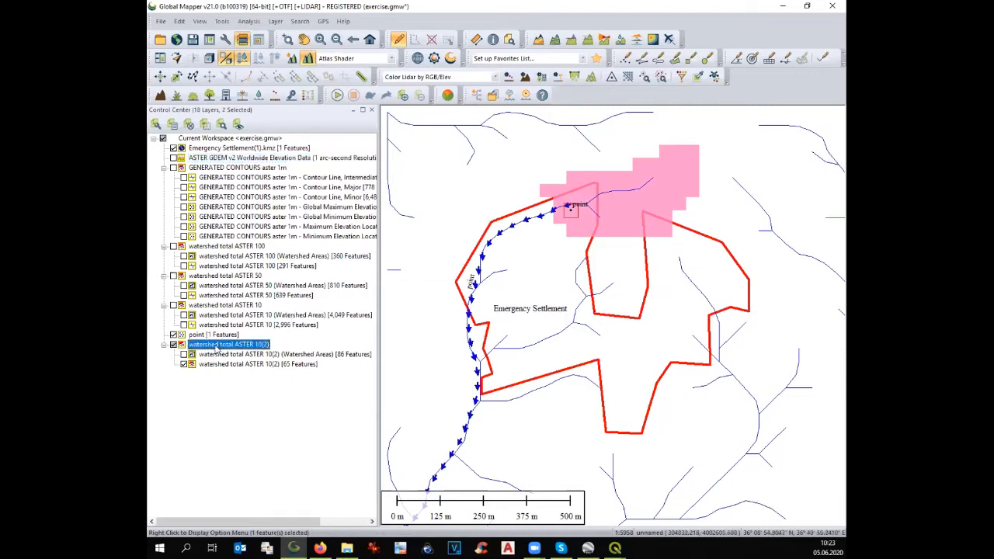
key(ctrl+s)
key(Return)
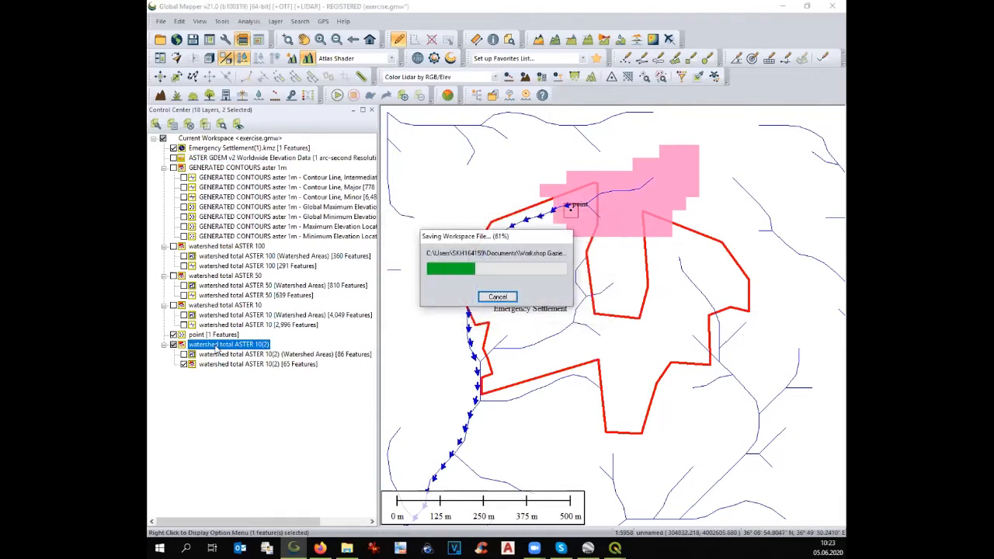
key(Delete)
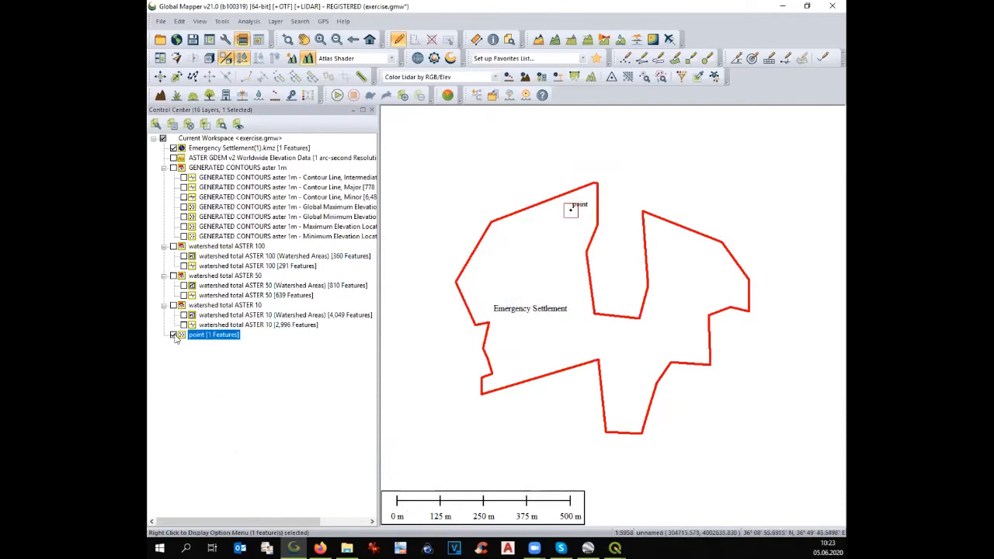
key(Delete)
key(Return)
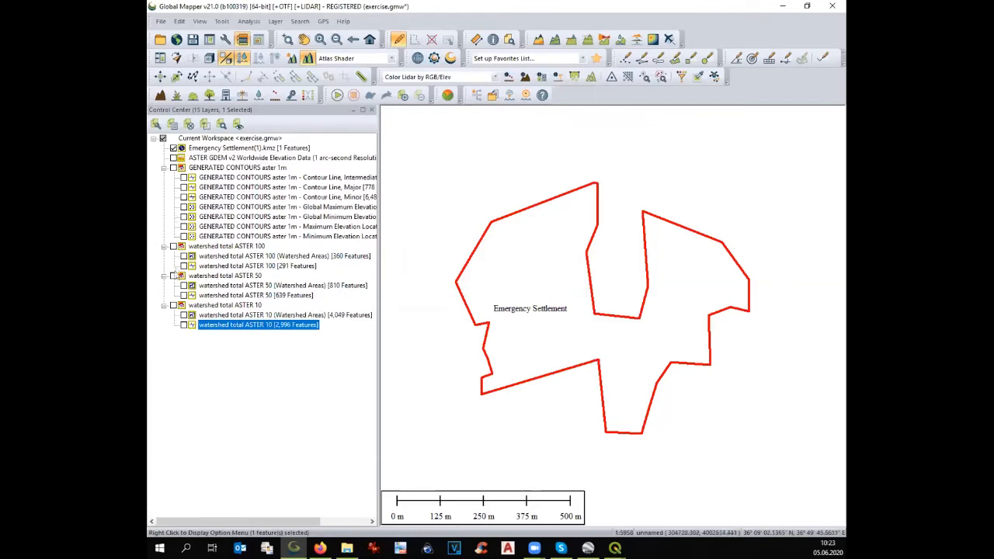
Step: Load the World Imagery online source from the popular sources for the current screen bounds
click(175, 39)
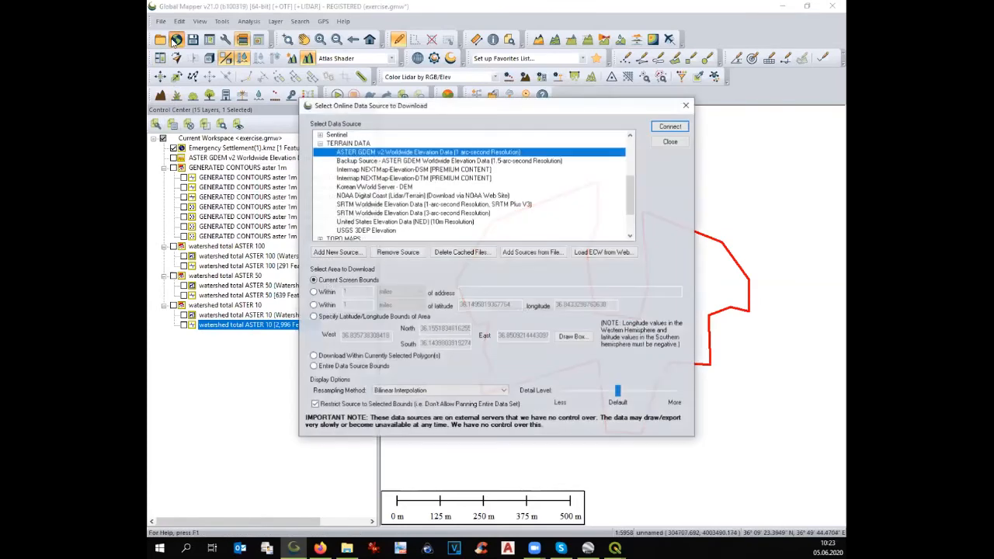
click(319, 144)
scroll(319, 145, up, 2)
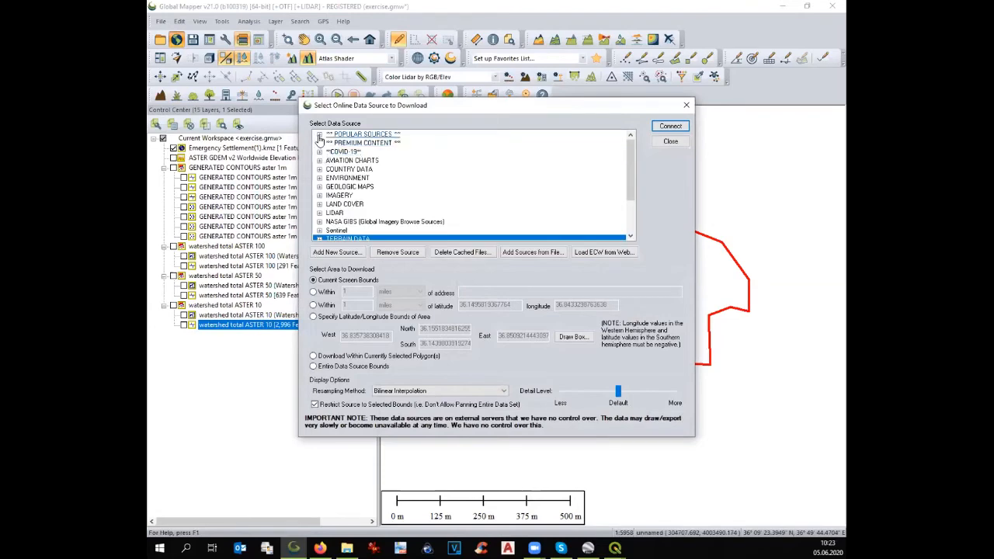
click(319, 135)
click(355, 195)
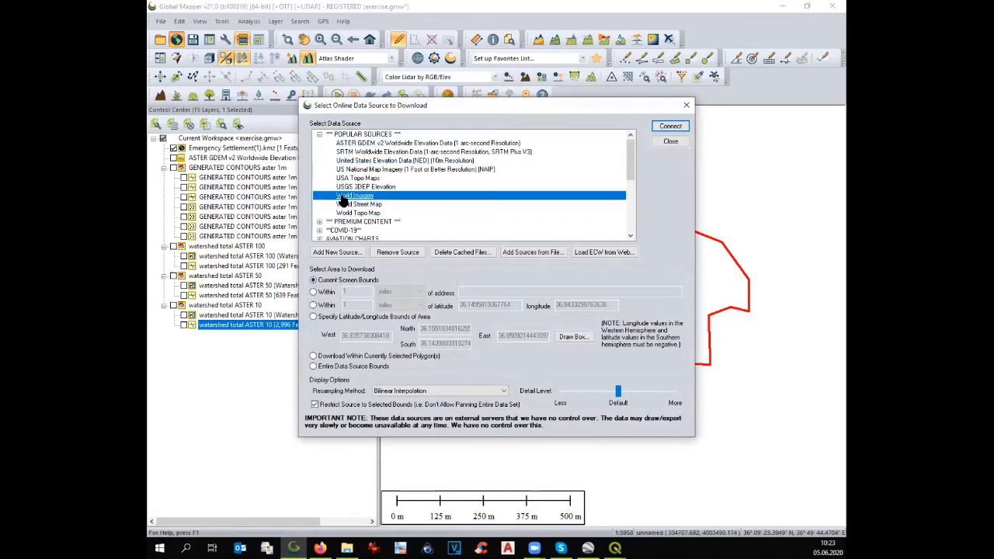
click(661, 124)
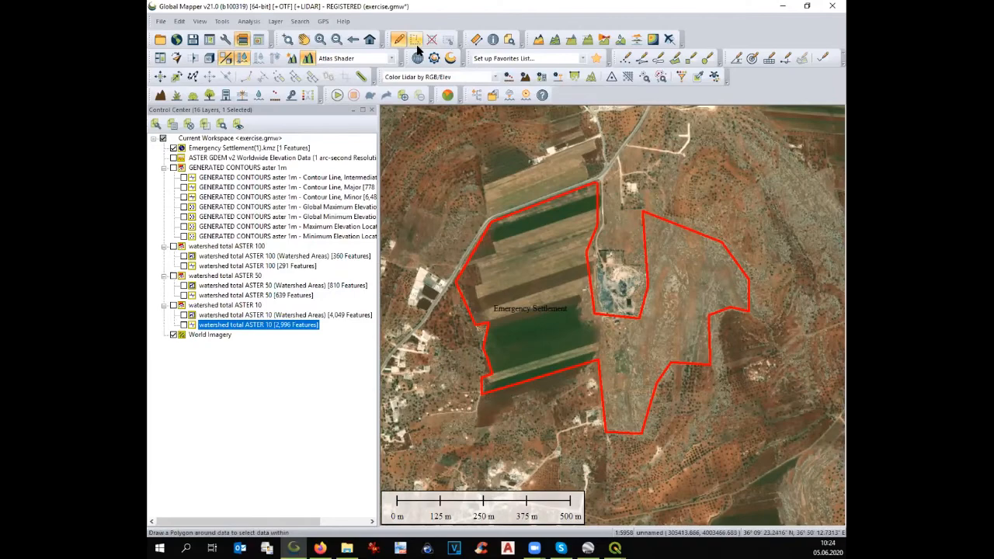
Step: Place a point feature named mine on the mine in the settlement's notch, storing it in a layer called mine
click(626, 58)
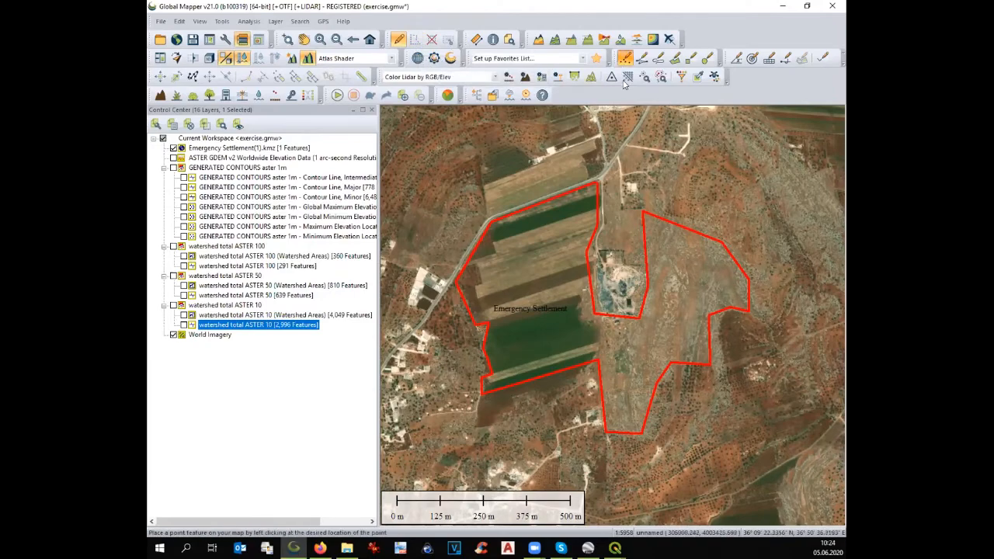
click(621, 287)
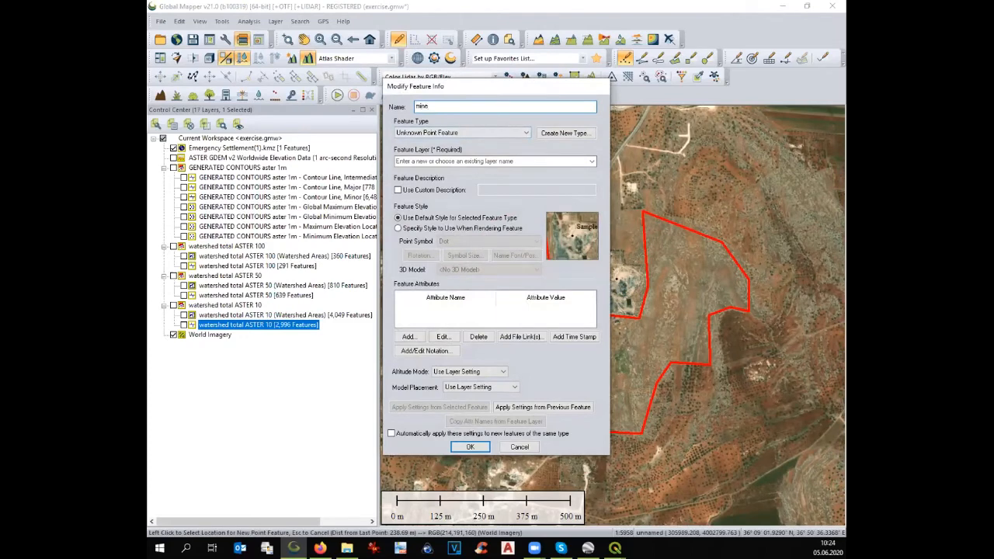
click(419, 161)
text(mine)
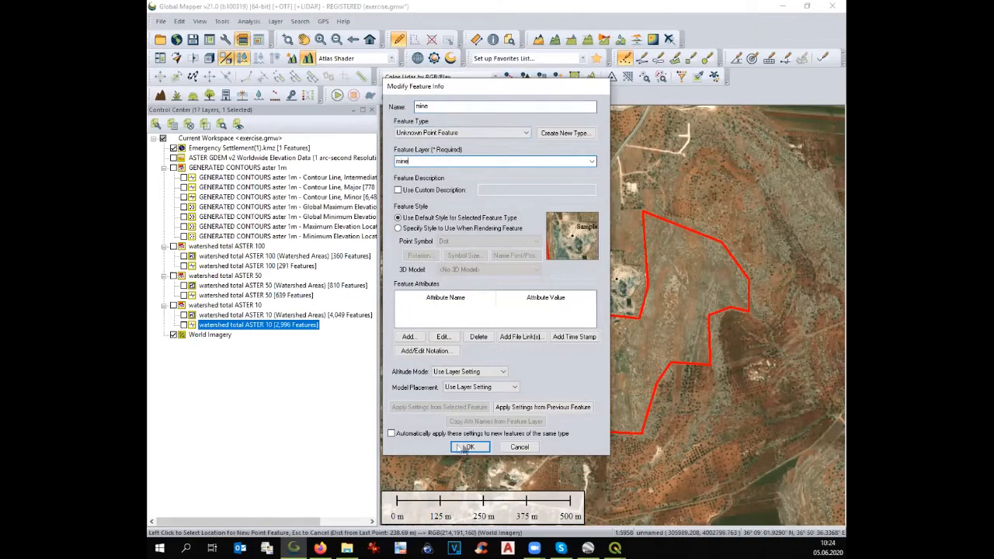
click(466, 447)
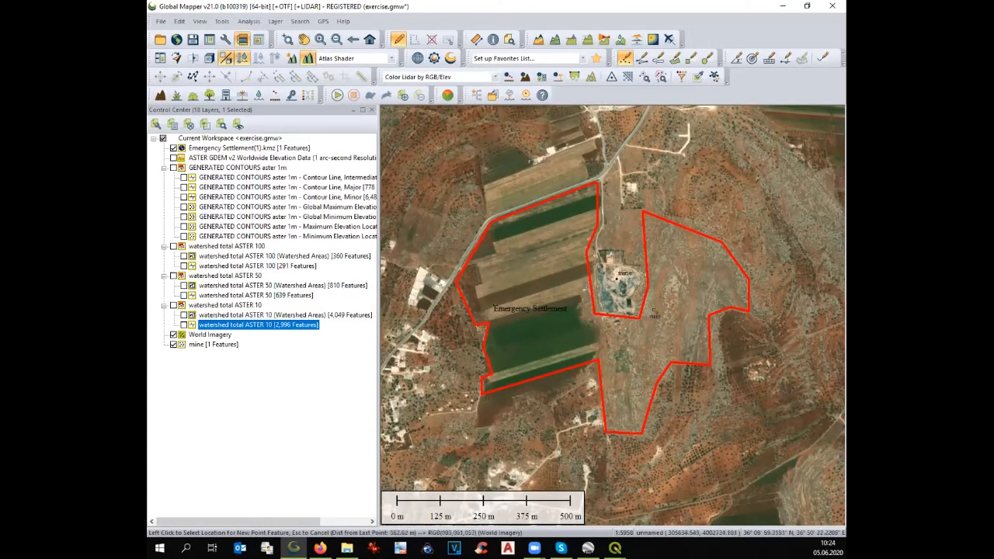
Step: Turn on the ASTER GDEM v2 elevation layer and check the relief beneath the World Imagery, leaving both layers on
click(174, 159)
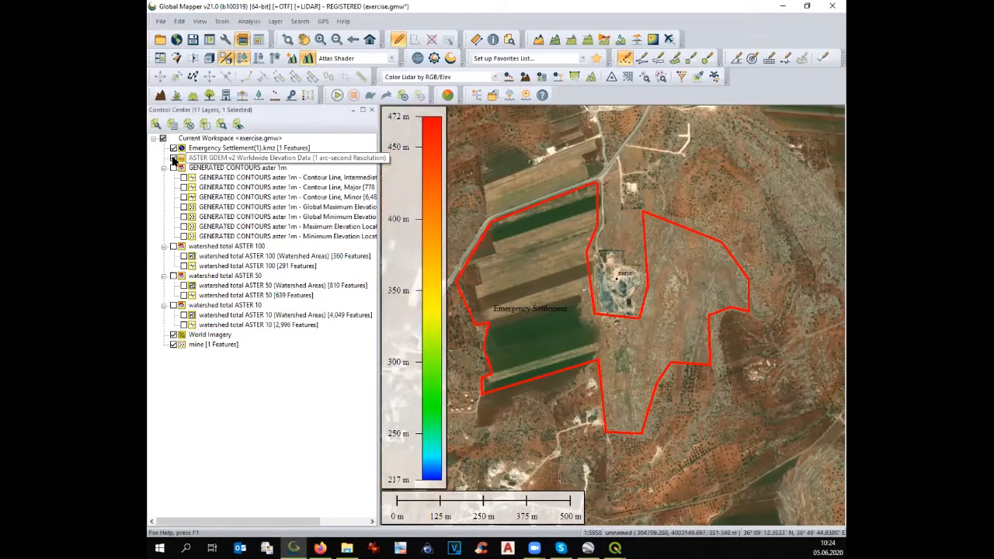
click(174, 335)
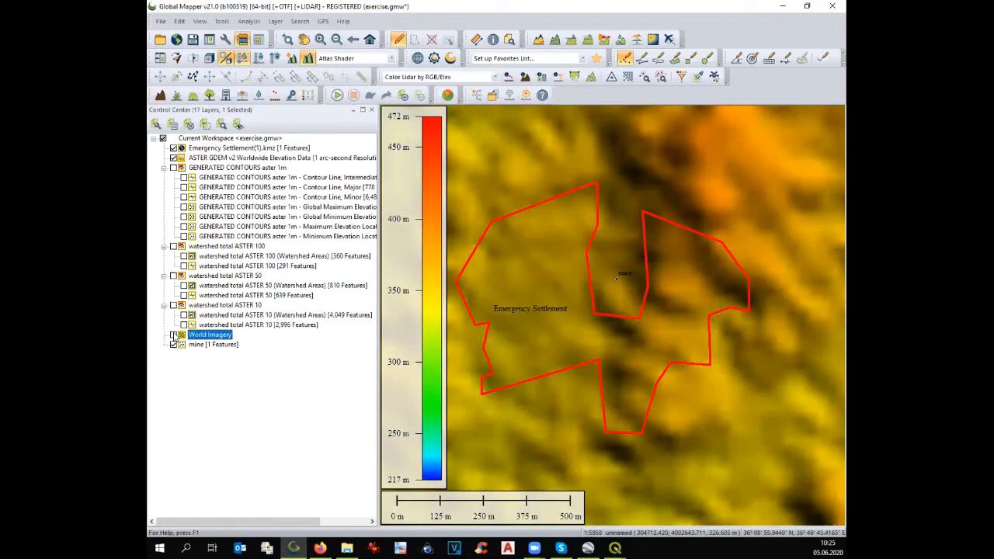
click(174, 335)
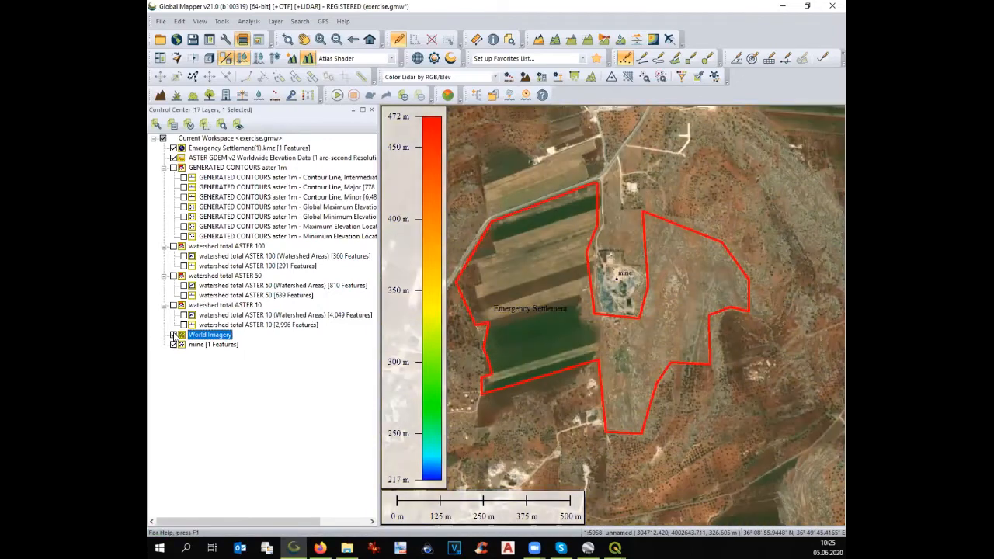
click(249, 22)
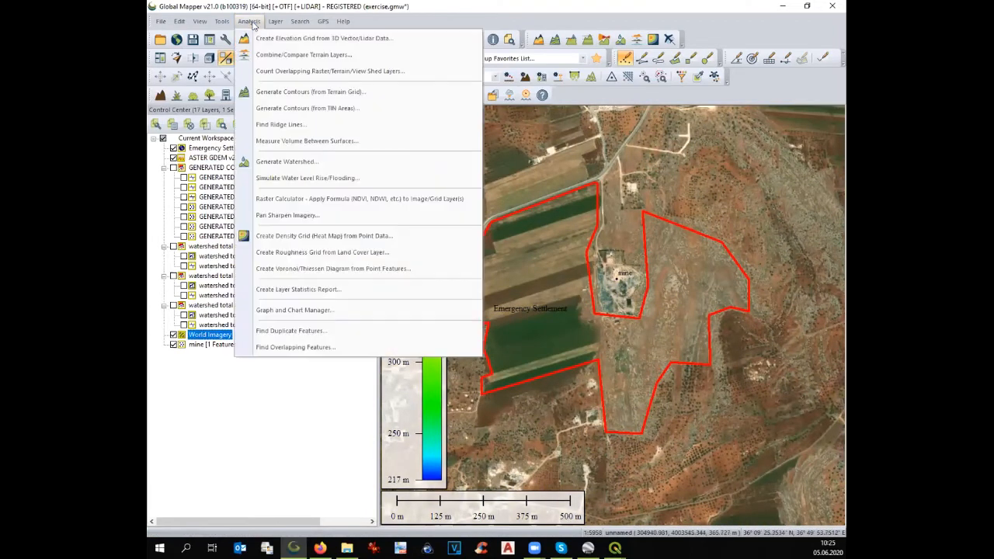
click(276, 165)
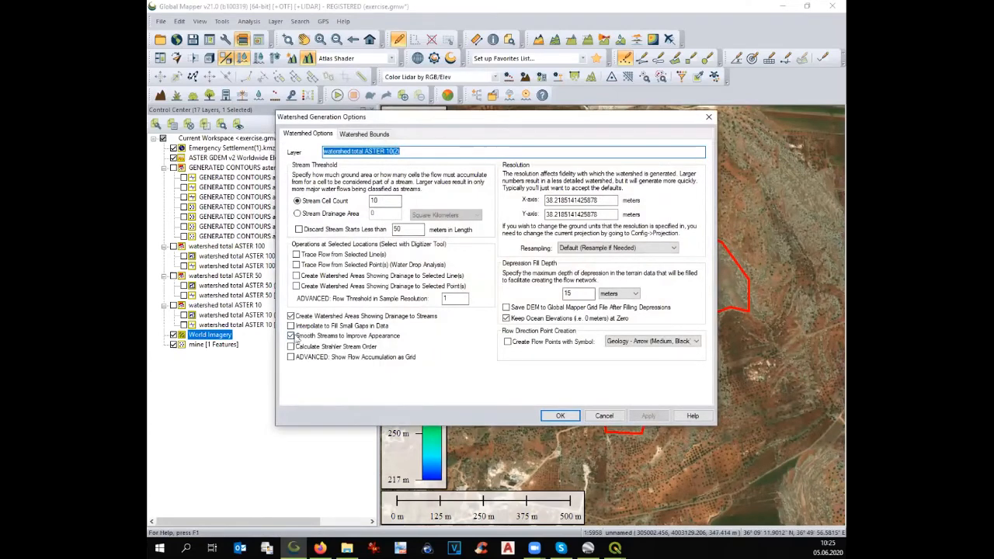
click(605, 416)
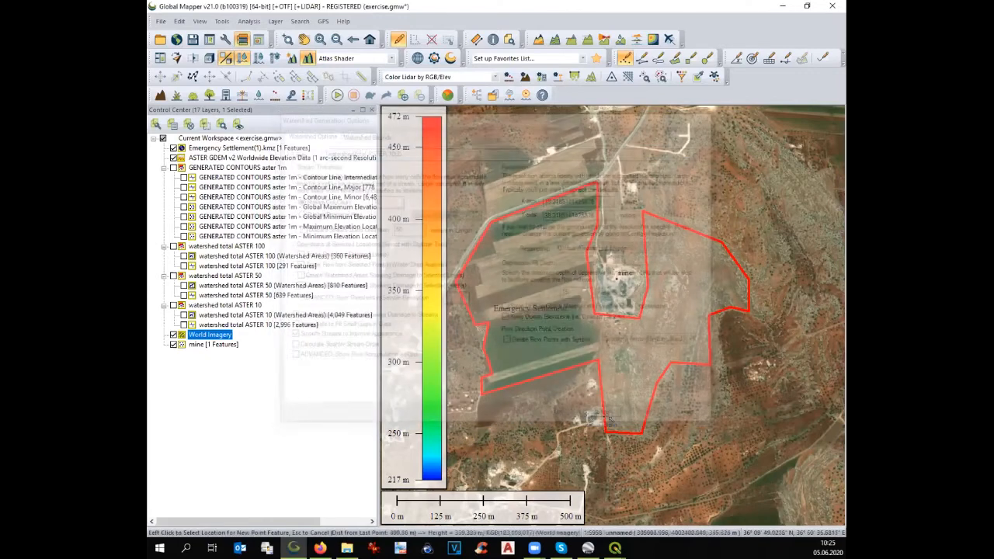
Step: Select the mine point and generate watershed total ASTER 10(2) with stream cell count 10, interpolated small gaps and flow traced from the point
click(195, 345)
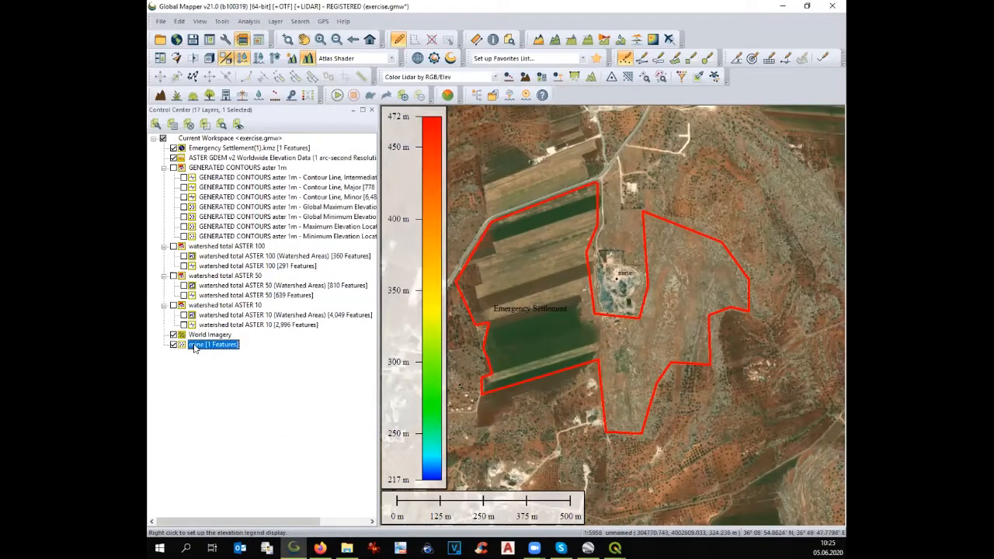
right_click(195, 348)
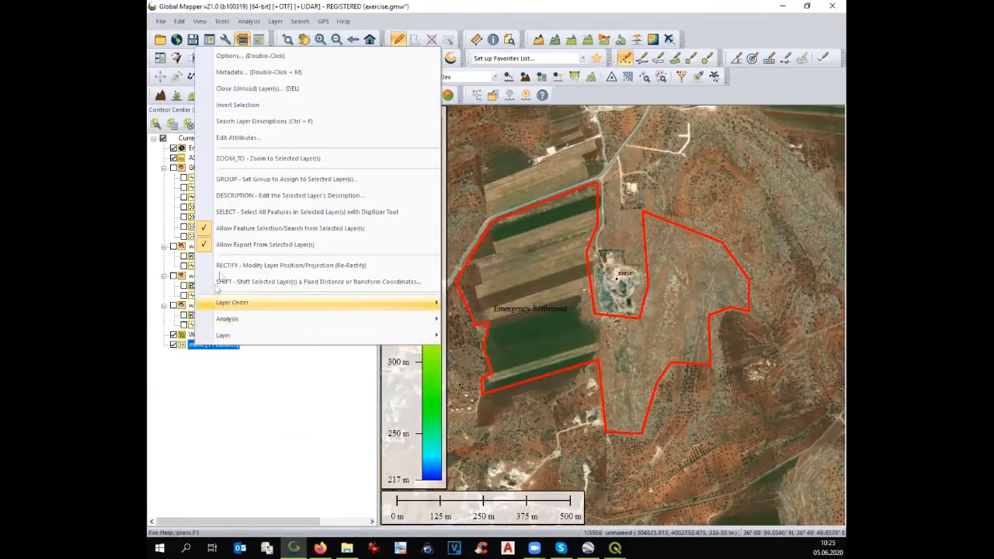
click(243, 215)
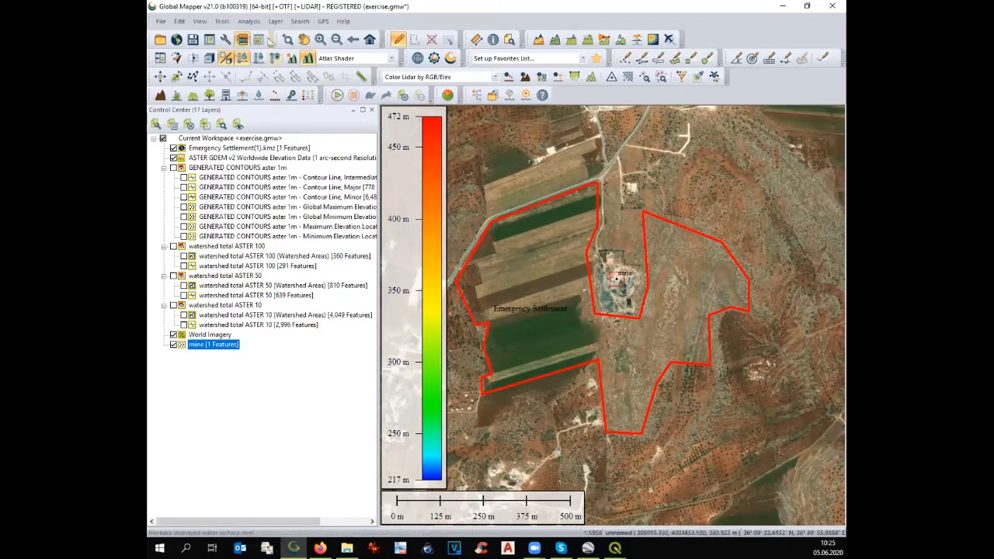
click(249, 21)
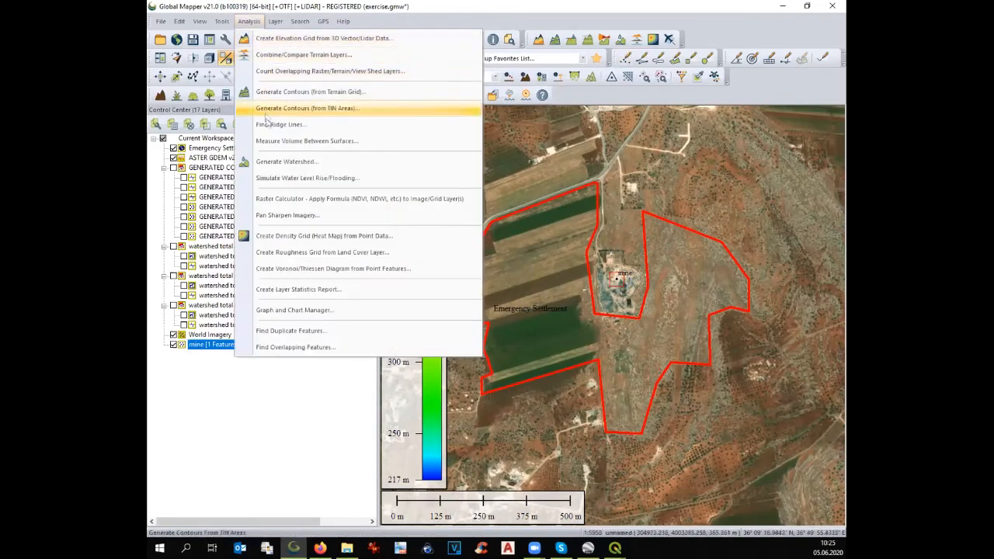
click(278, 162)
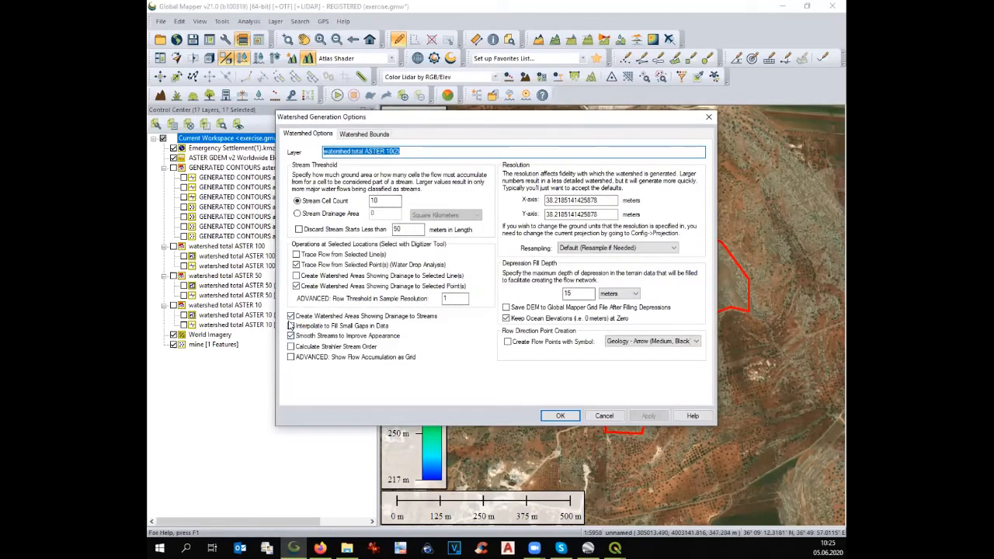
click(290, 326)
click(560, 416)
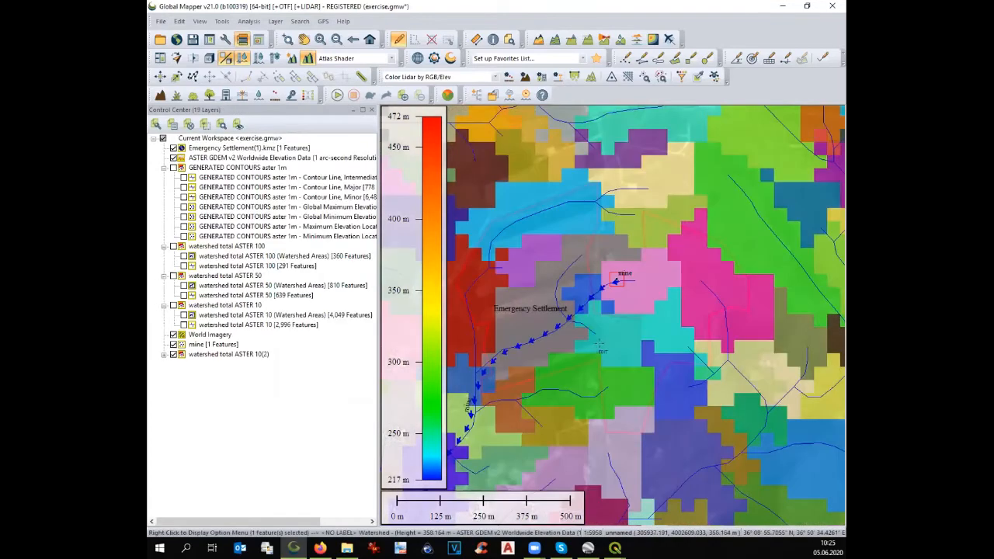
Step: Expand watershed total ASTER 10(2) and hide its watershed areas, keeping the streams and the mine's flow trace over the imagery
click(163, 354)
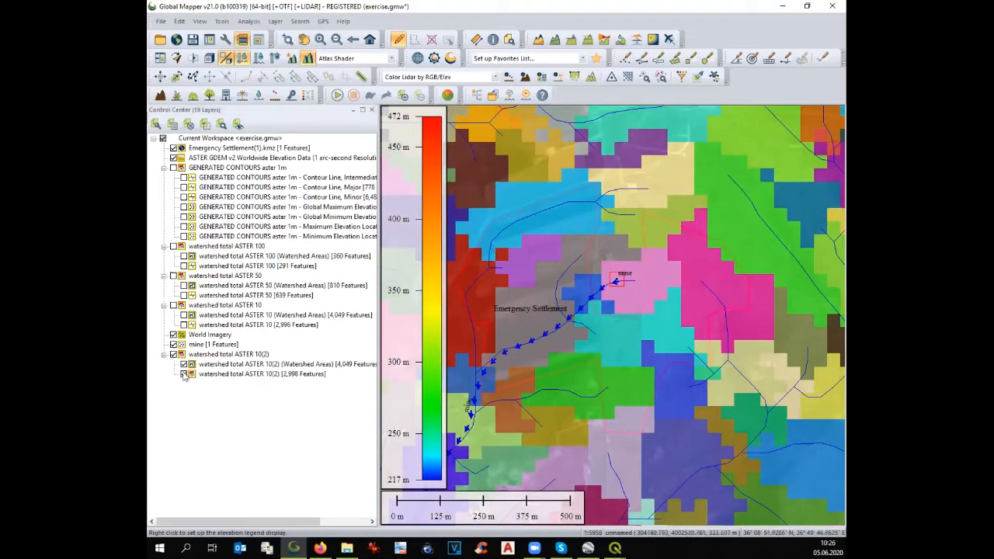
click(184, 376)
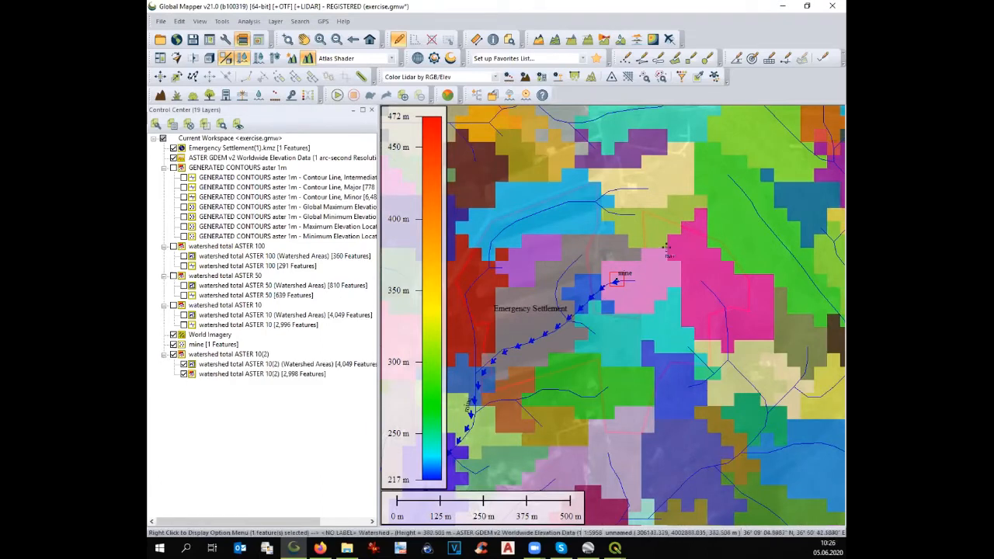
click(185, 376)
click(184, 375)
click(185, 365)
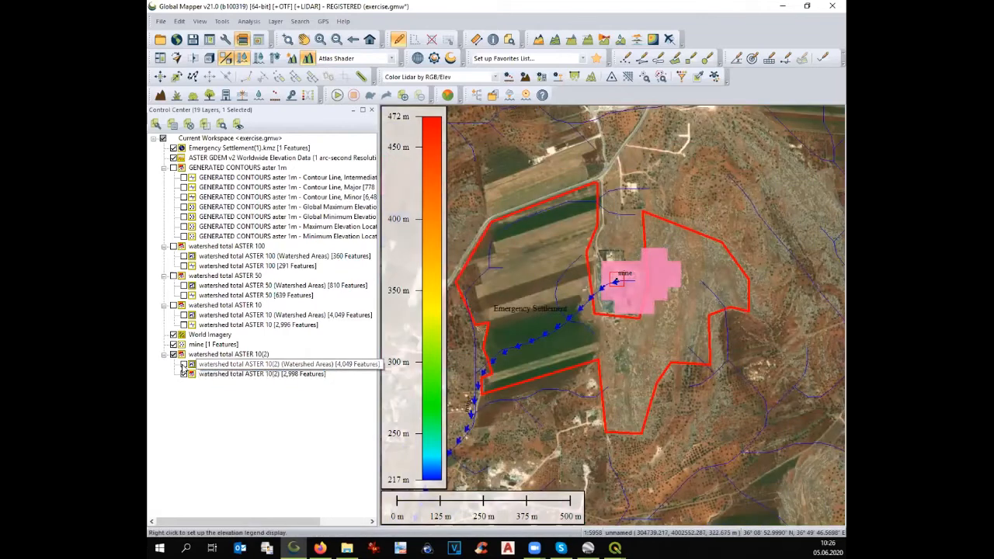
click(282, 365)
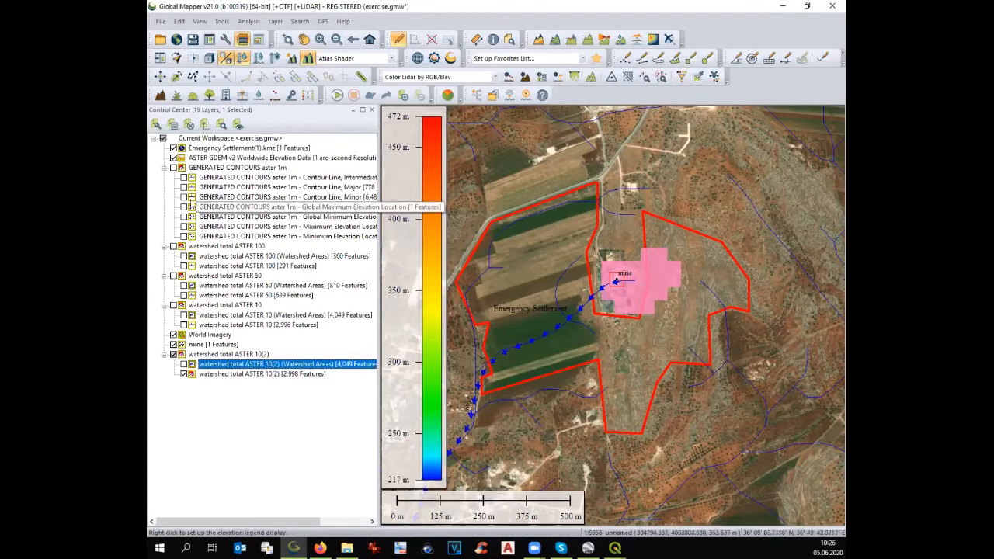
Step: Display only the minor contour lines of GENERATED CONTOURS aster 1m, and hide the World Imagery and ASTER elevation layers
click(183, 178)
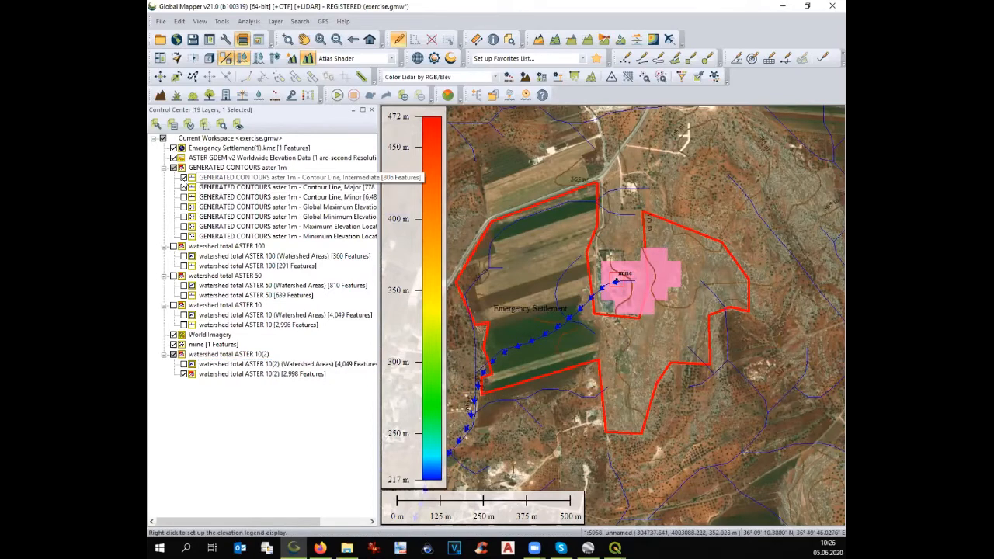
click(183, 178)
click(183, 188)
click(183, 197)
click(183, 187)
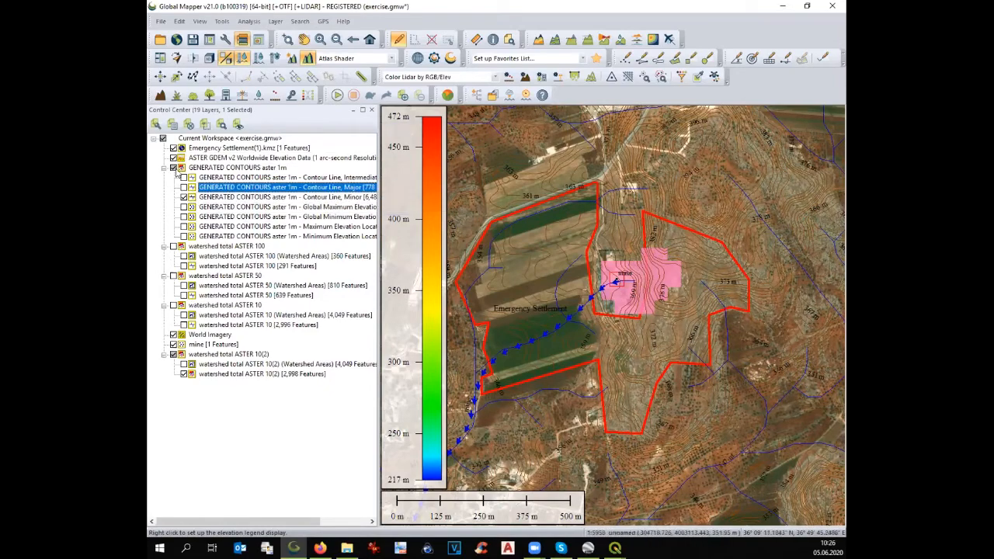
click(174, 335)
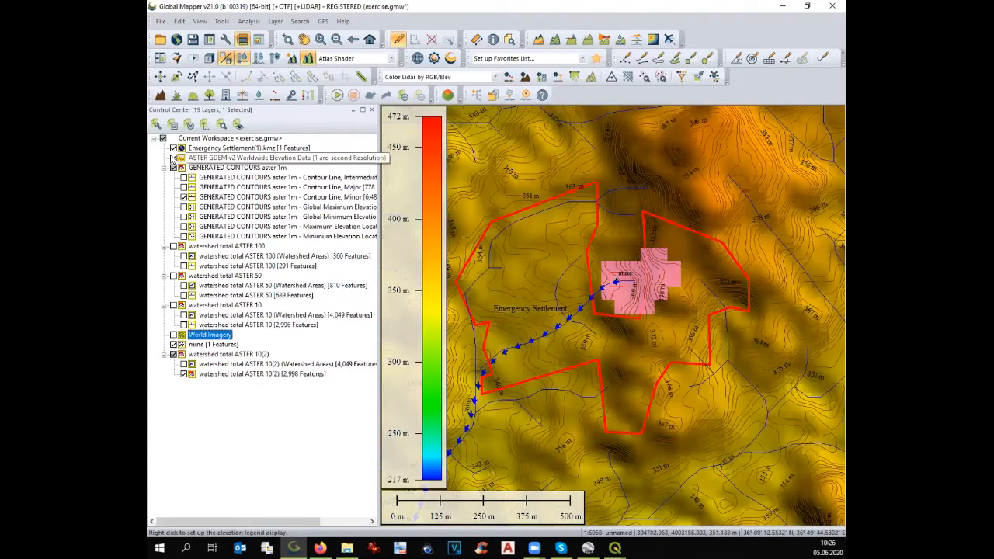
click(173, 158)
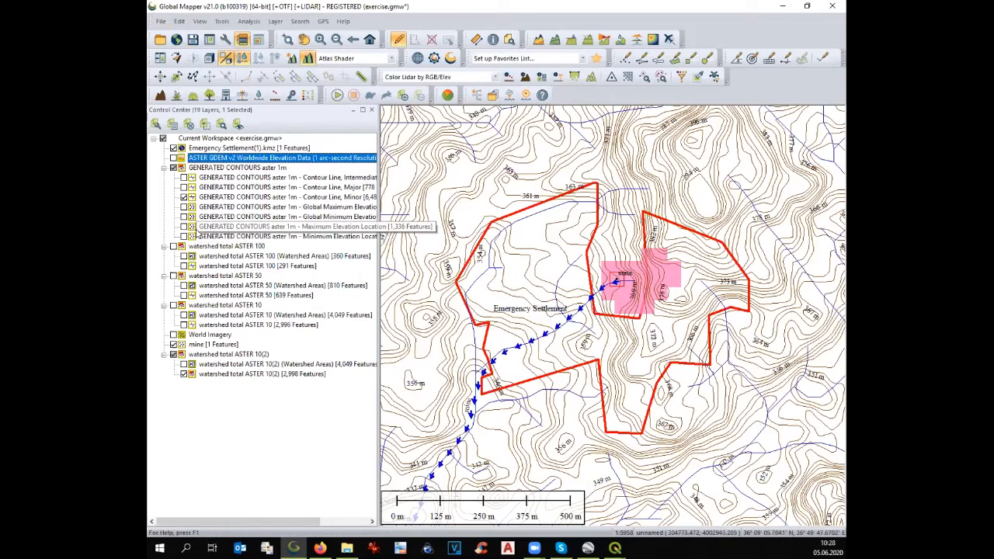
Step: Show the maximum elevation locations, and hide the minor contours and the watershed total ASTER 10(2) streams
click(184, 227)
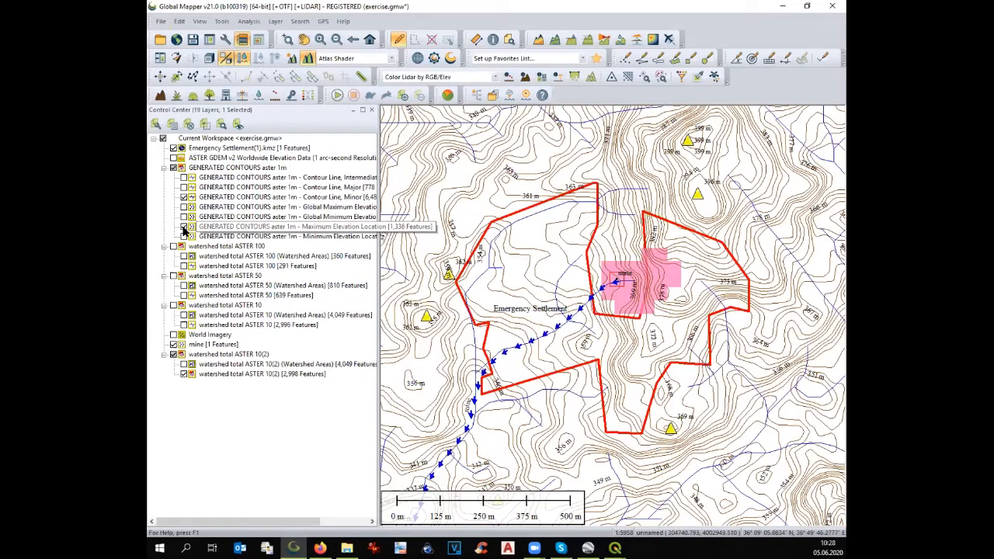
click(184, 198)
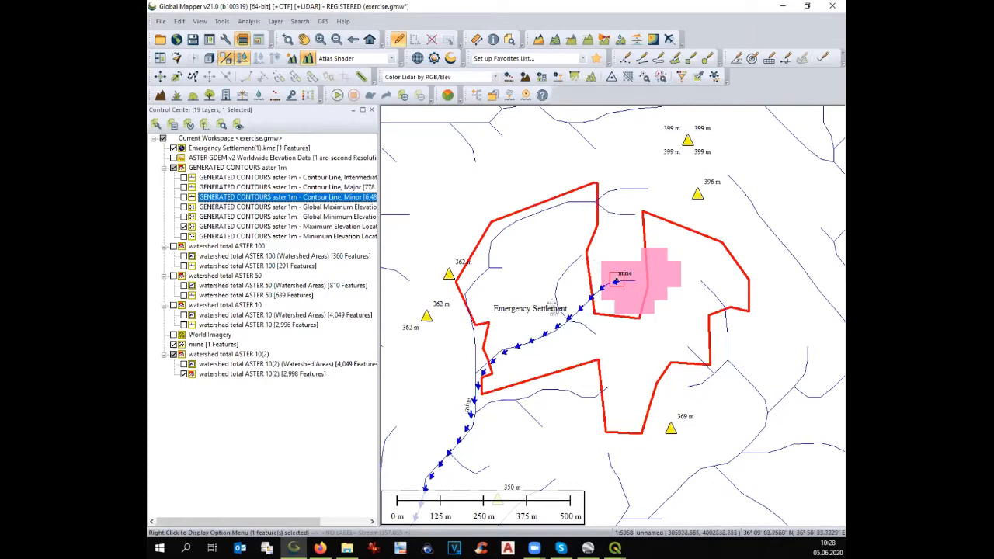
click(184, 374)
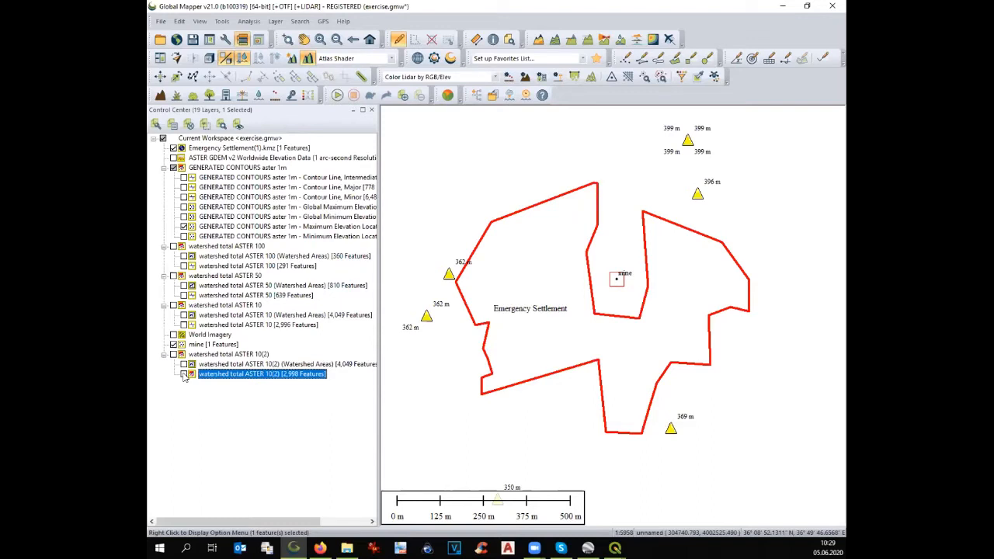
Step: Overlay the minor contours on the World Imagery for a closer view of the settlement and mine
click(185, 197)
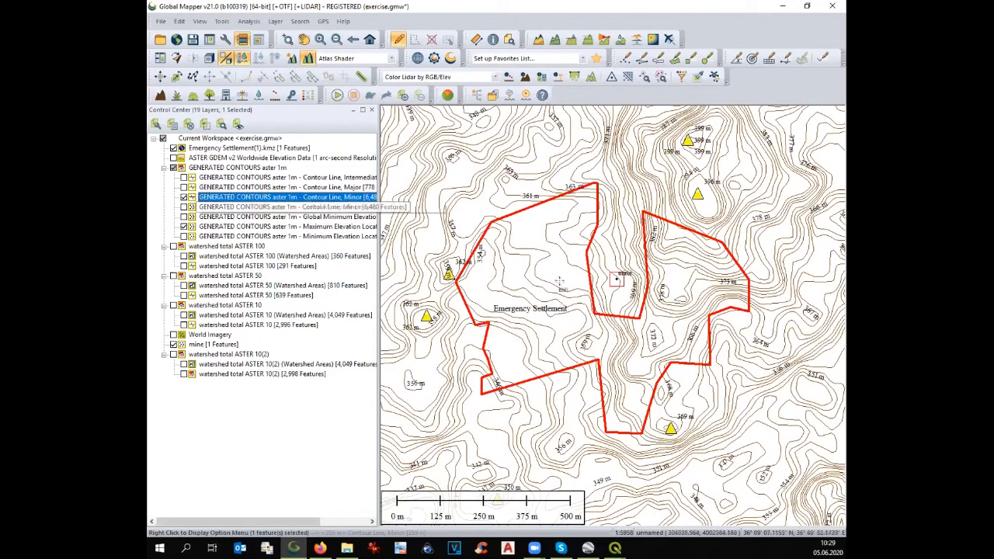
scroll(592, 295, up, 1)
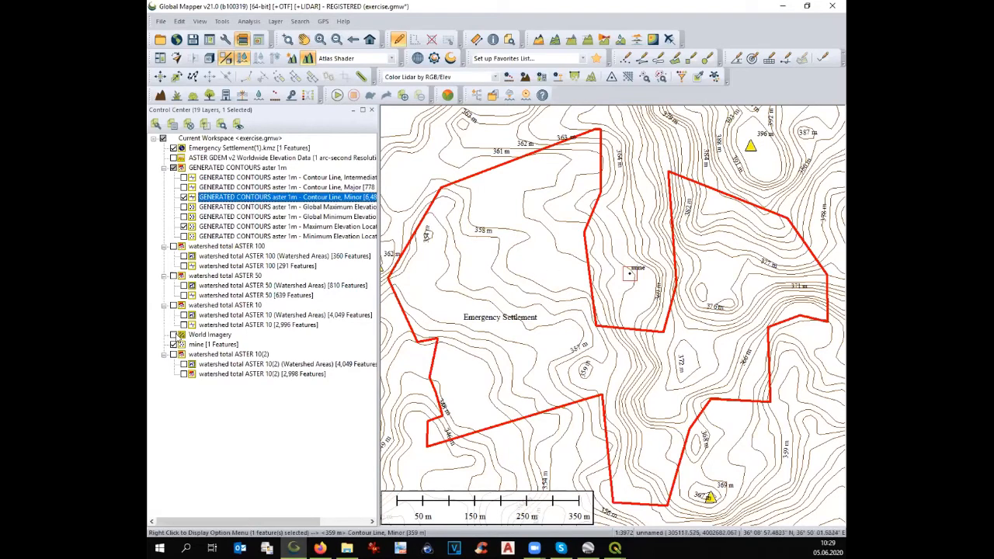
click(173, 335)
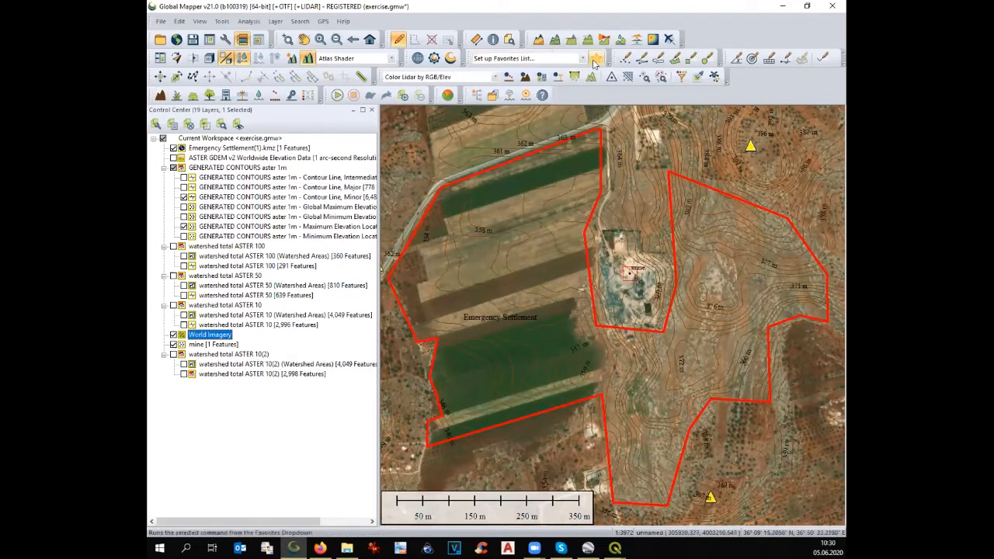
Step: Digitize a line about 237 m long across the green field in the settlement's southwest, roughly following the 352 m contour
click(642, 59)
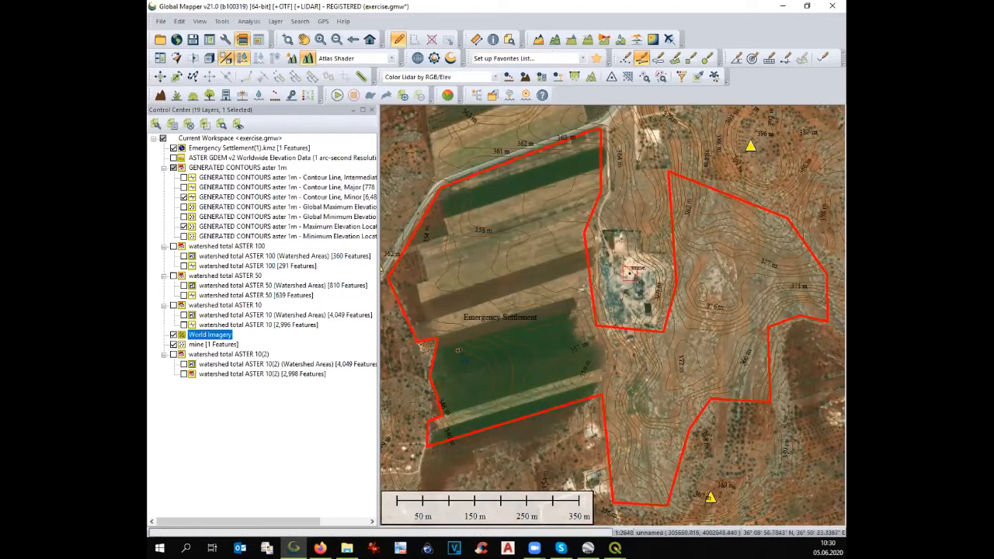
scroll(471, 352, up, 1)
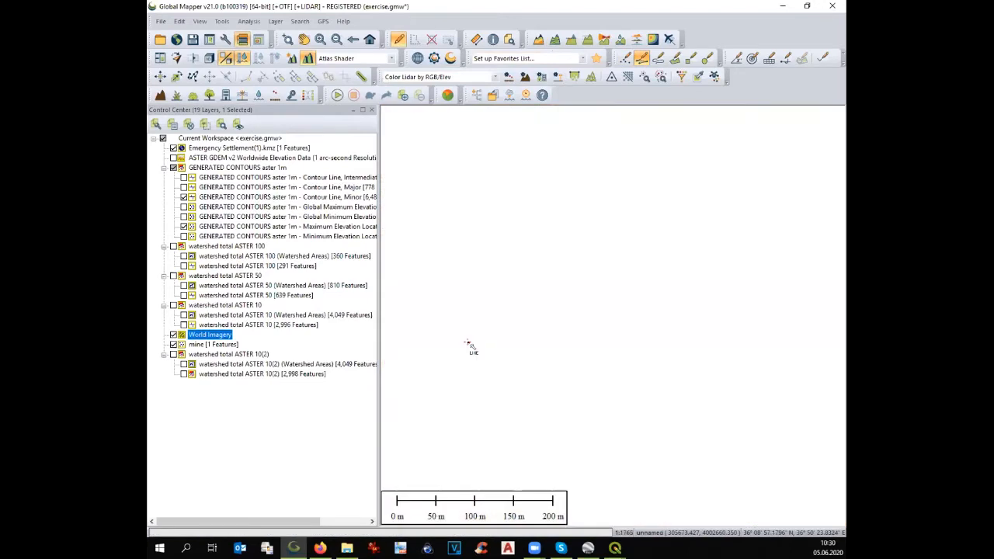
click(467, 343)
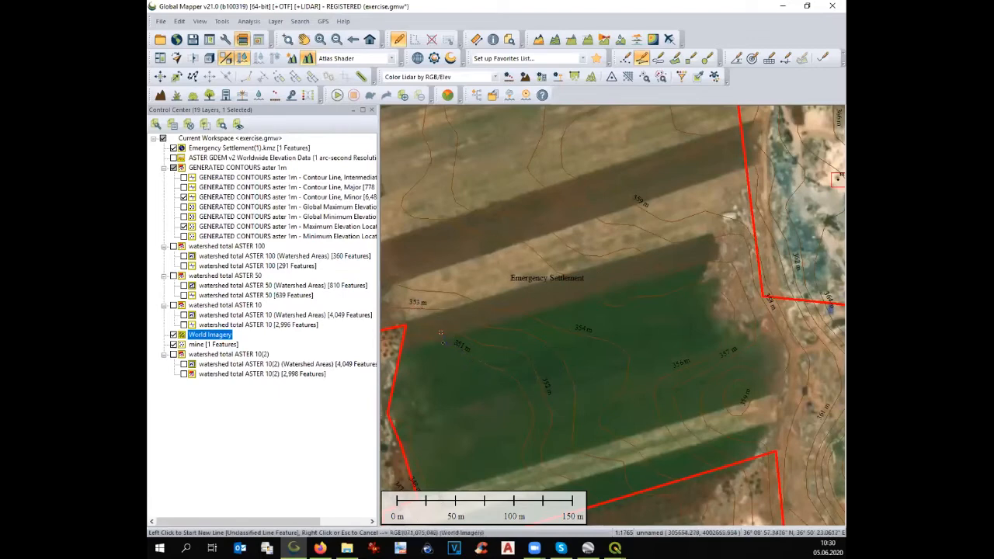
click(421, 322)
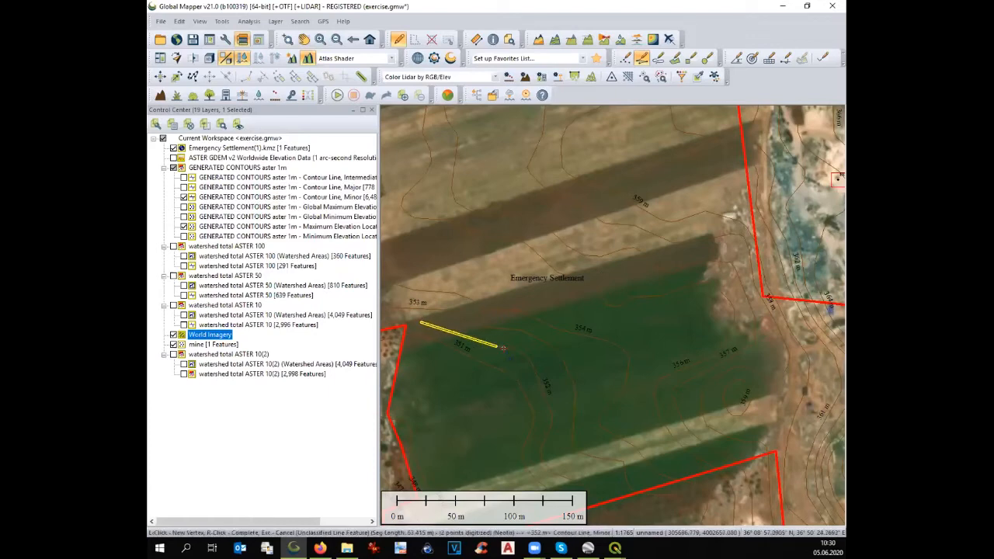
click(572, 378)
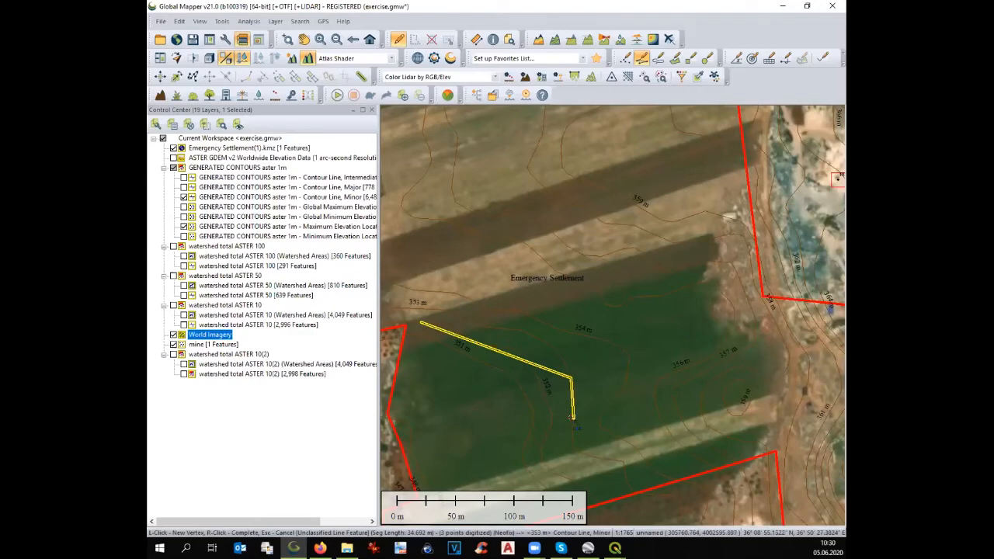
key(BackSpace)
click(527, 355)
click(547, 400)
click(546, 441)
click(548, 453)
click(556, 473)
click(591, 493)
right_click(599, 497)
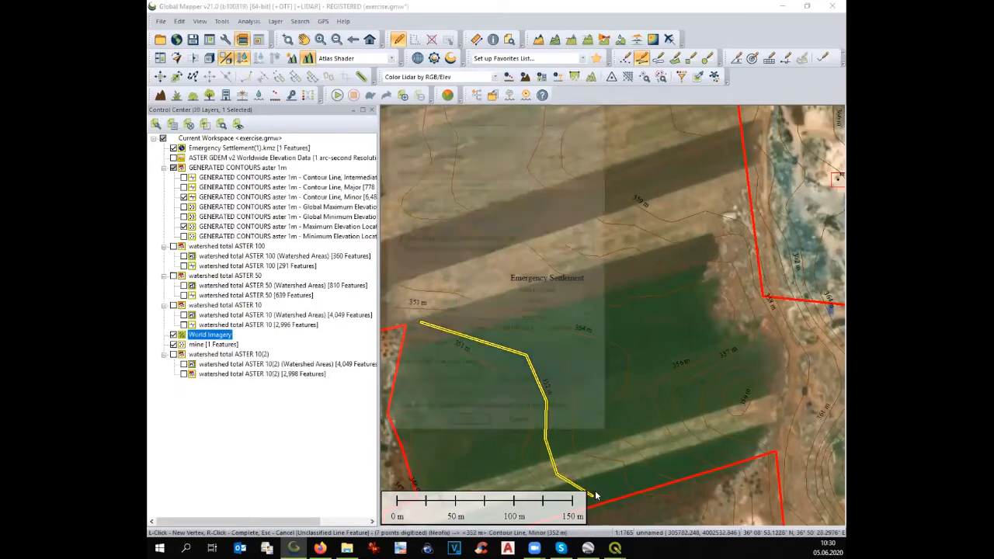
Step: Name the new line feature "bad road" and store it in a new layer called "bad road"
click(478, 124)
text(l)
text(ad road)
key(Tab)
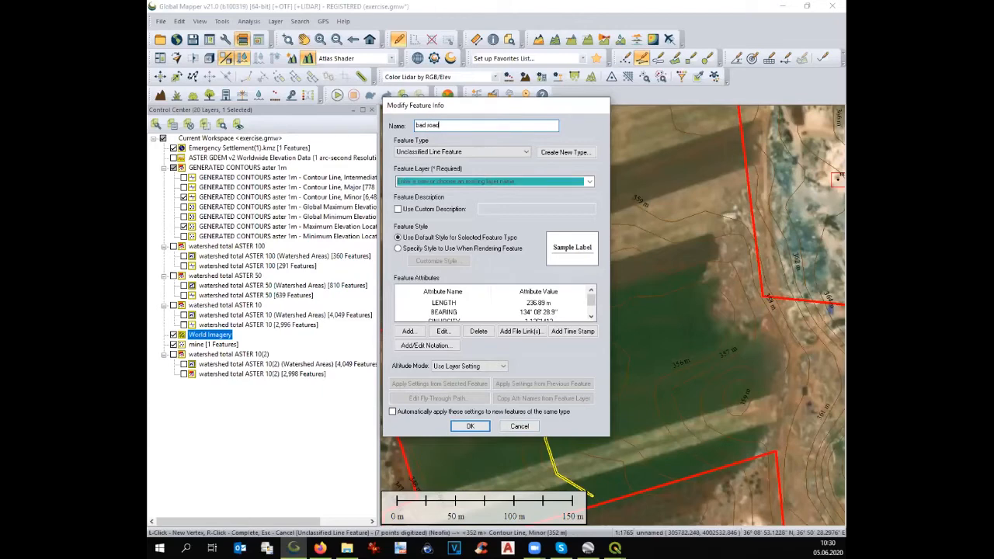
text(ba)
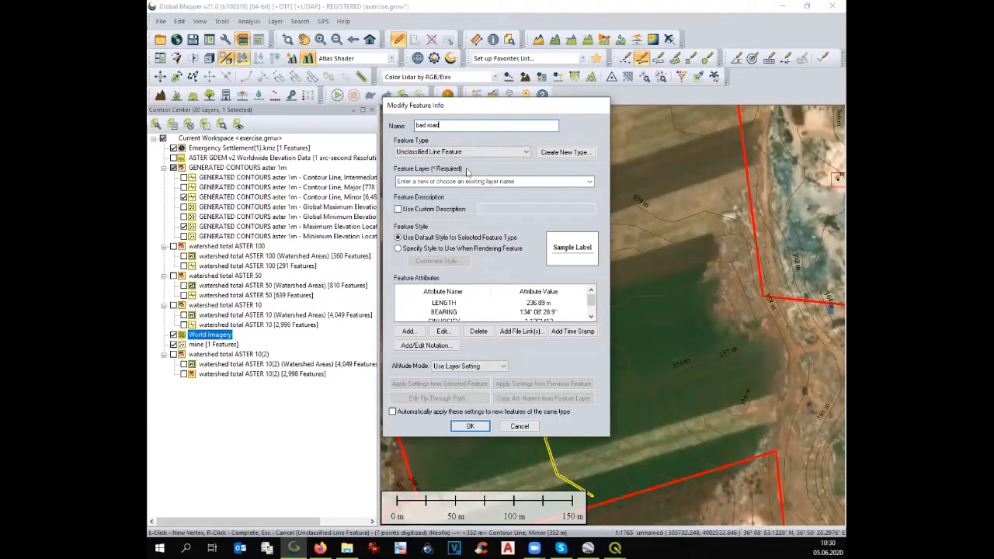
text(bad road)
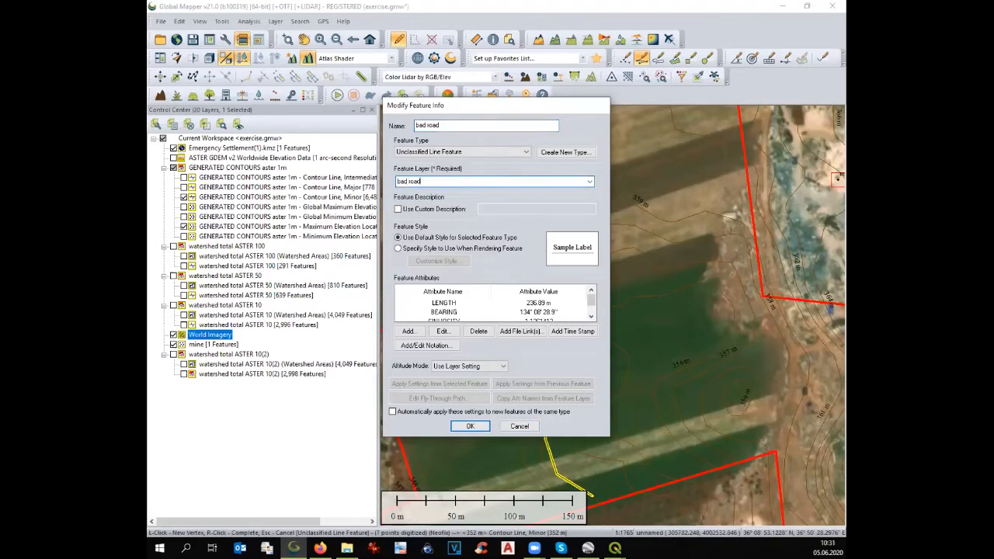
key(Return)
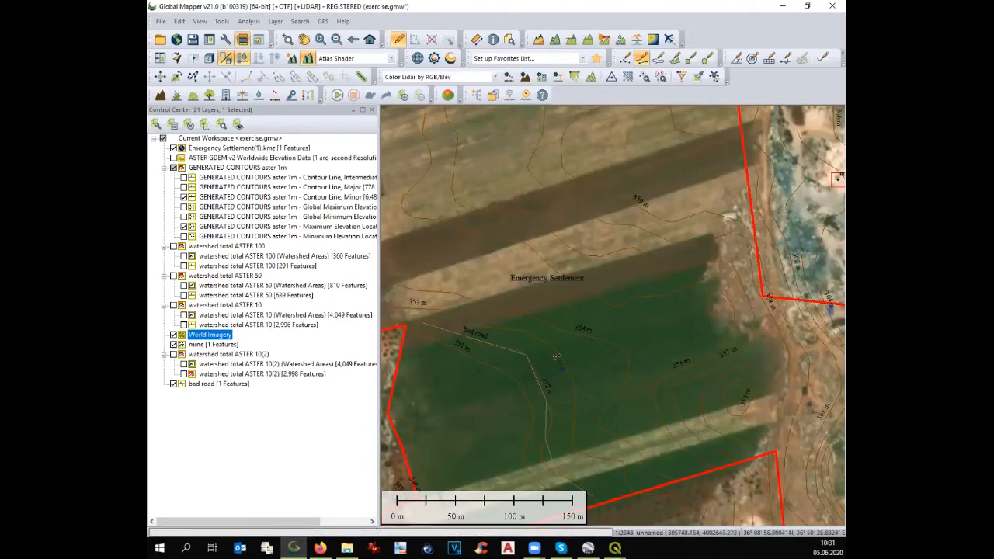
Step: Turn on the ASTER GDEM v2 Worldwide Elevation Data layer for the area around the settlement
scroll(556, 357, down, 1)
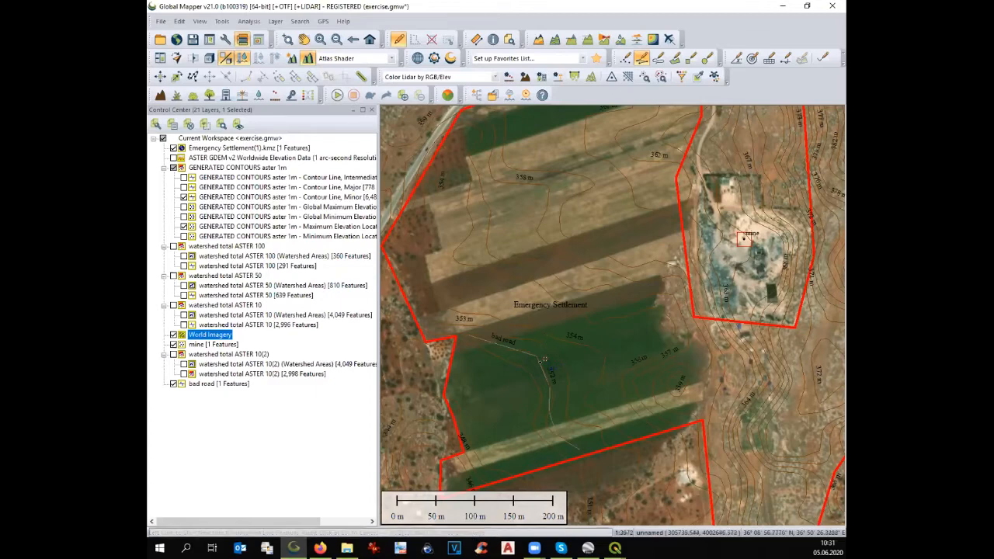
scroll(544, 359, down, 1)
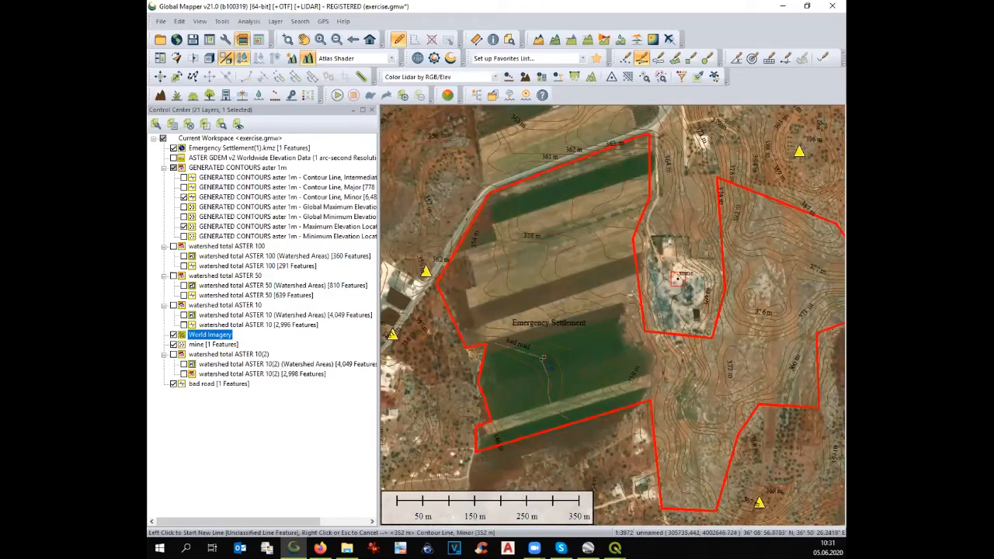
click(249, 21)
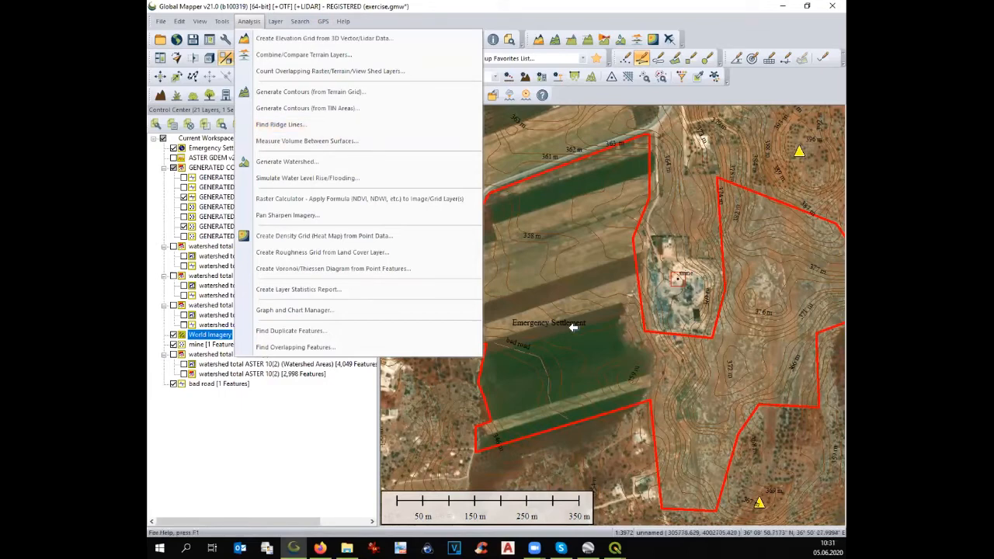
mouse_move(221, 21)
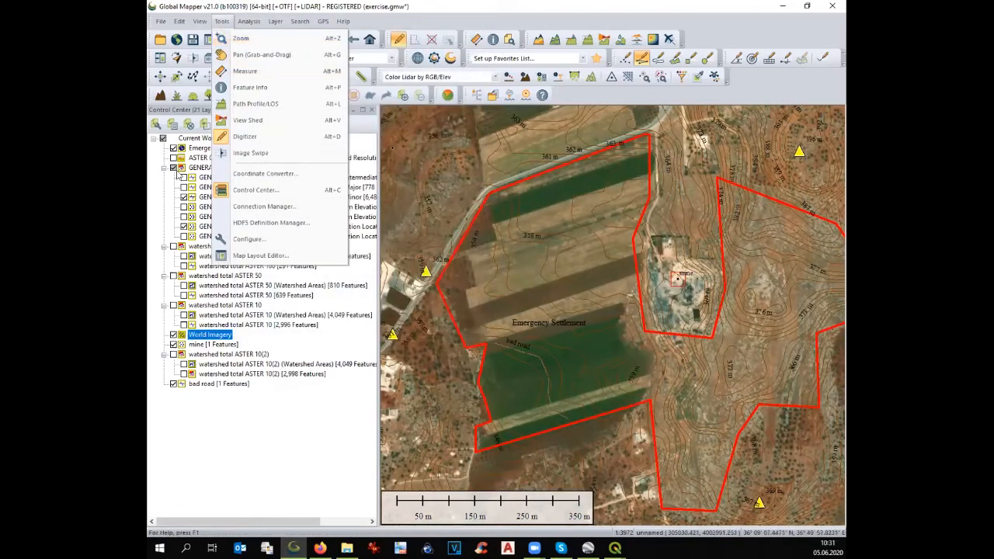
click(174, 158)
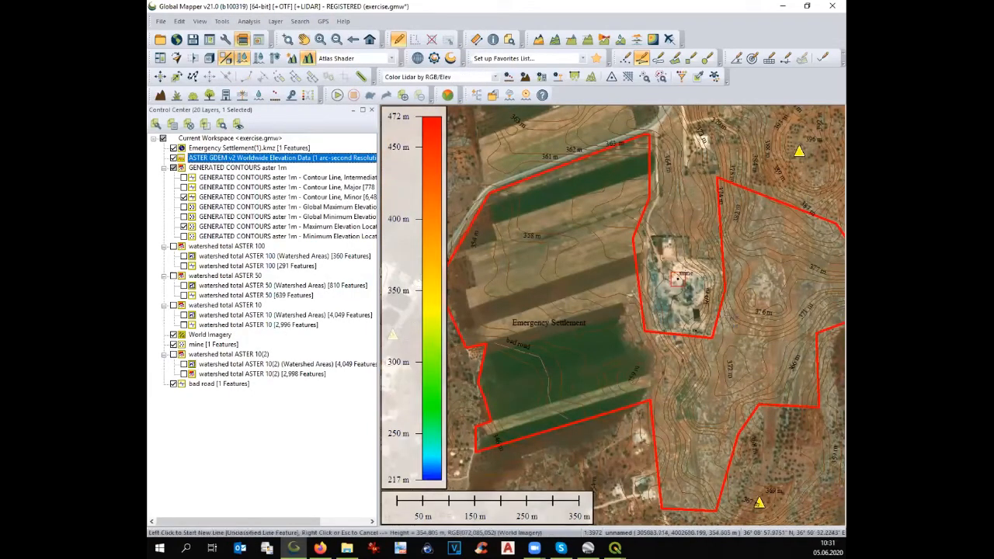
scroll(727, 309, down, 3)
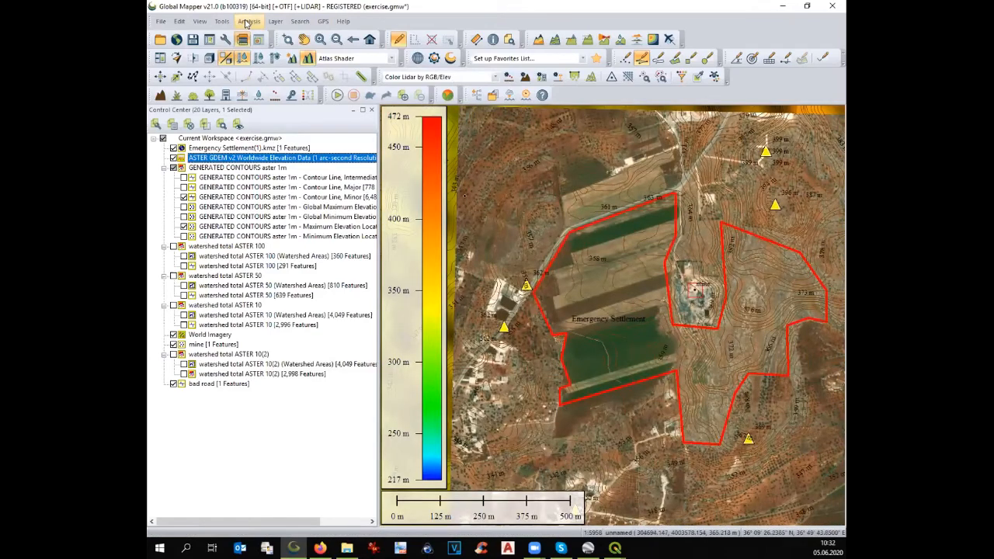
Step: Find ridge lines with the default settings, limiting the bounds to all data visible on screen
click(246, 22)
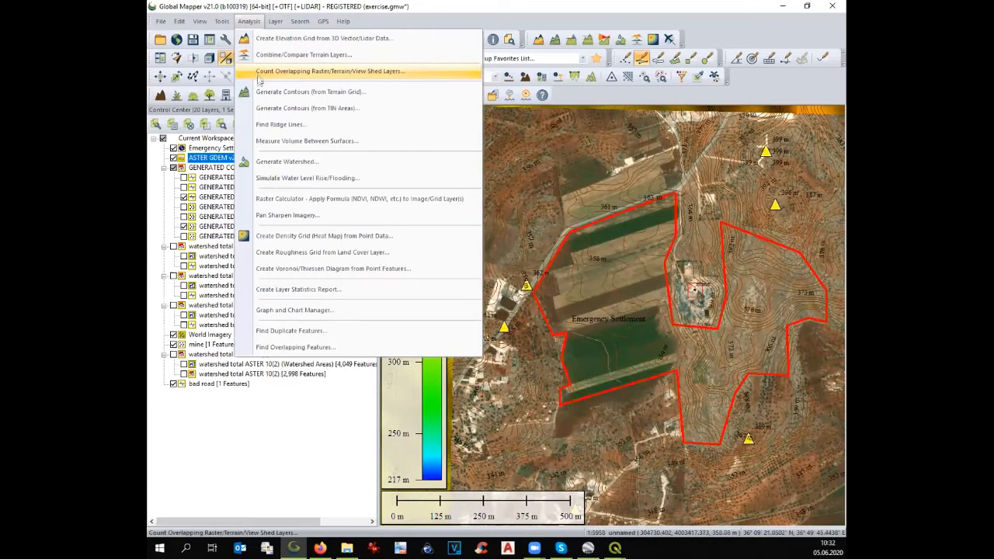
click(272, 126)
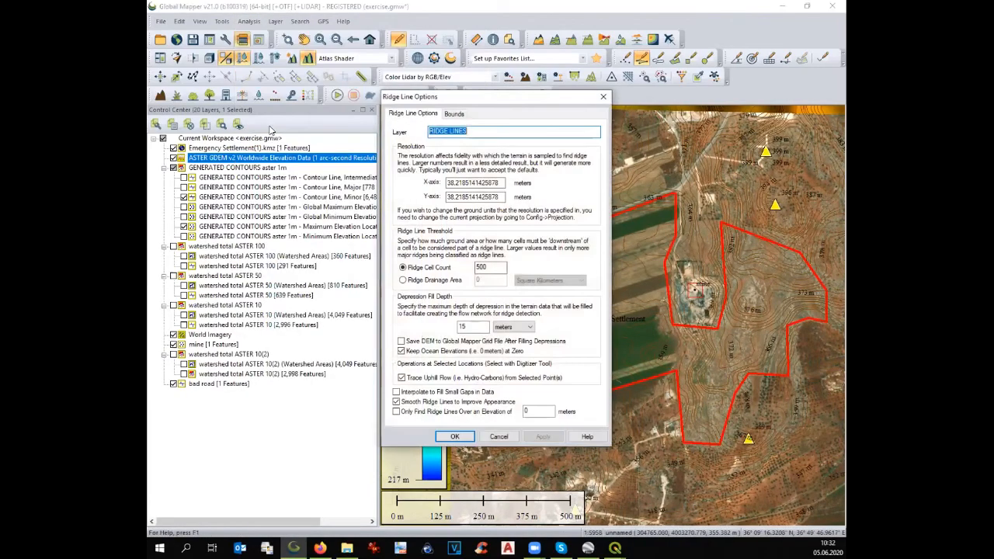
click(454, 114)
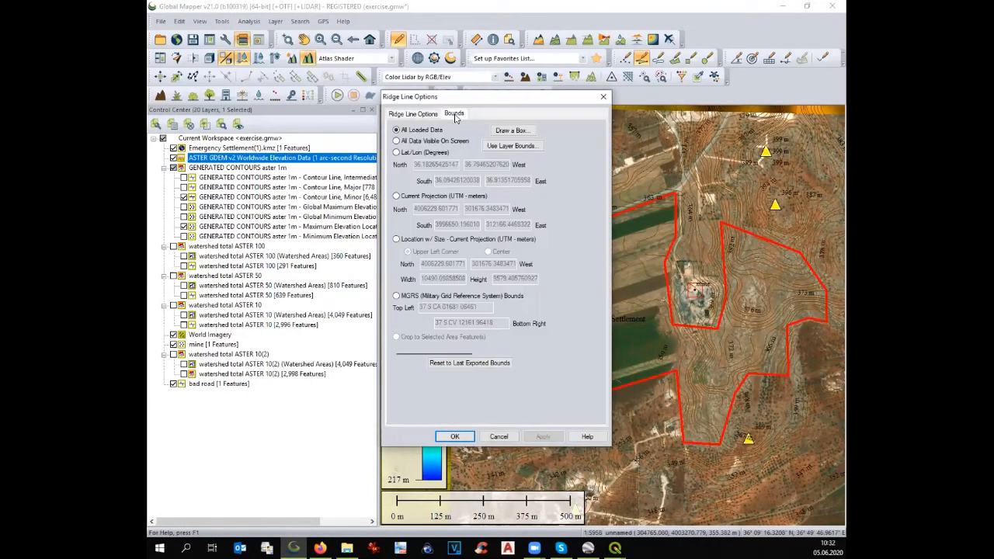
click(408, 143)
click(462, 437)
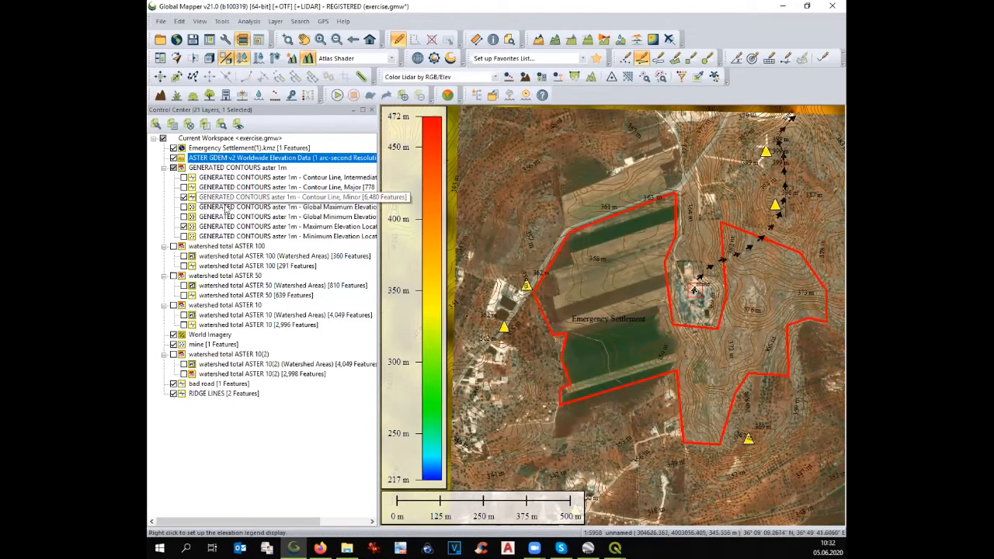
Step: Delete the generated RIDGE LINES layer from the workspace
click(211, 394)
key(Delete)
key(Return)
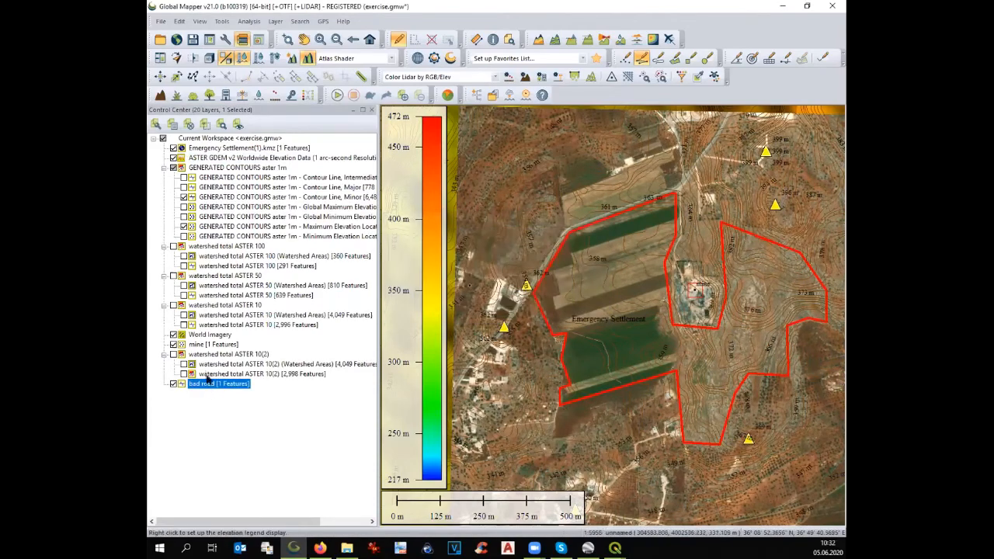
Step: Delete the mine point layer from the workspace, leaving the bad road layer's name as it is
click(190, 384)
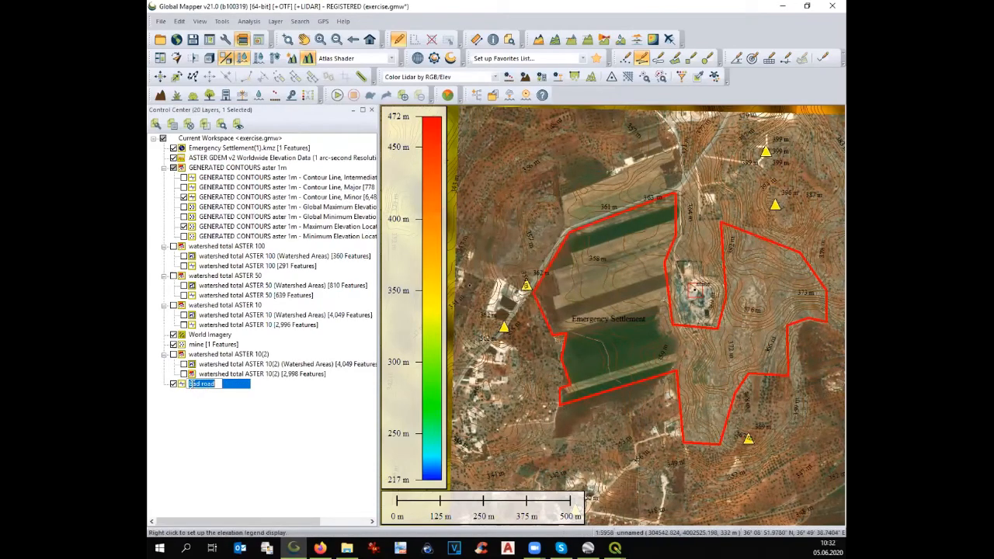
click(196, 406)
click(196, 346)
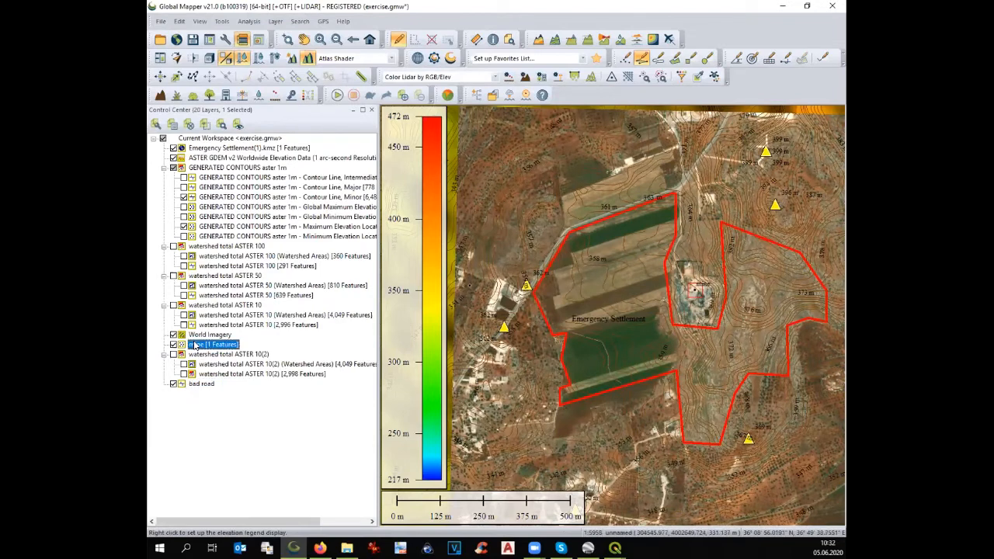
key(Delete)
key(Return)
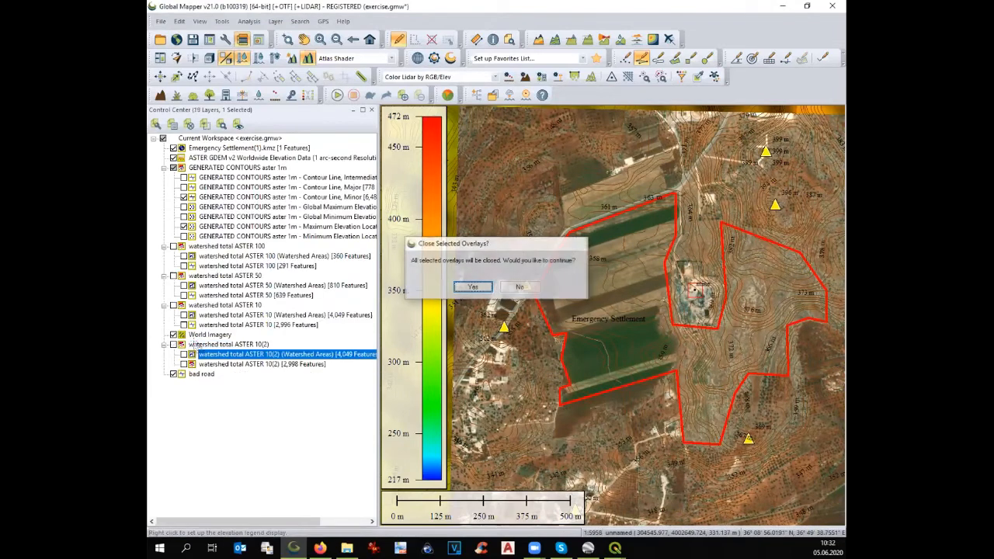
Step: Find ridge lines in the elevation data with a ridge cell count of 100
click(252, 23)
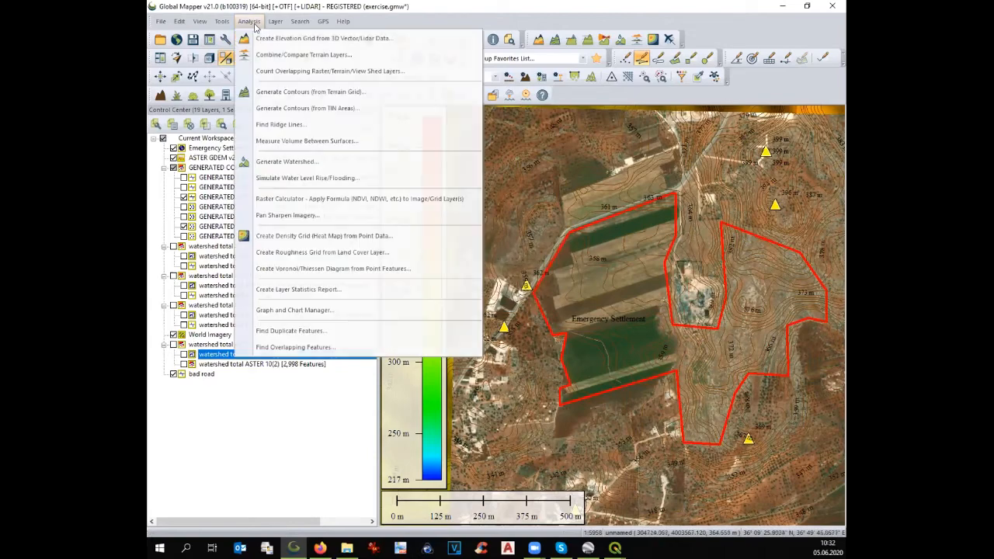
click(280, 125)
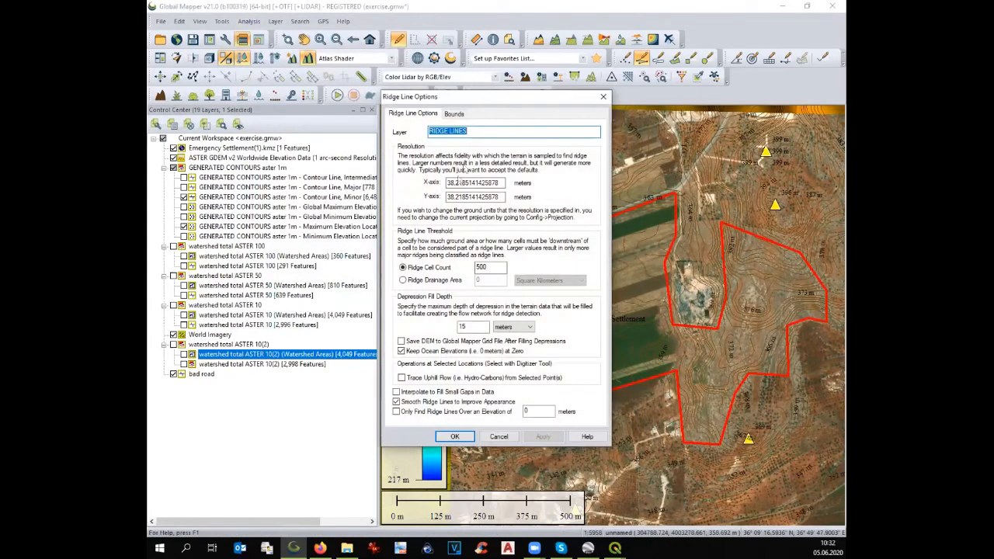
double_click(501, 266)
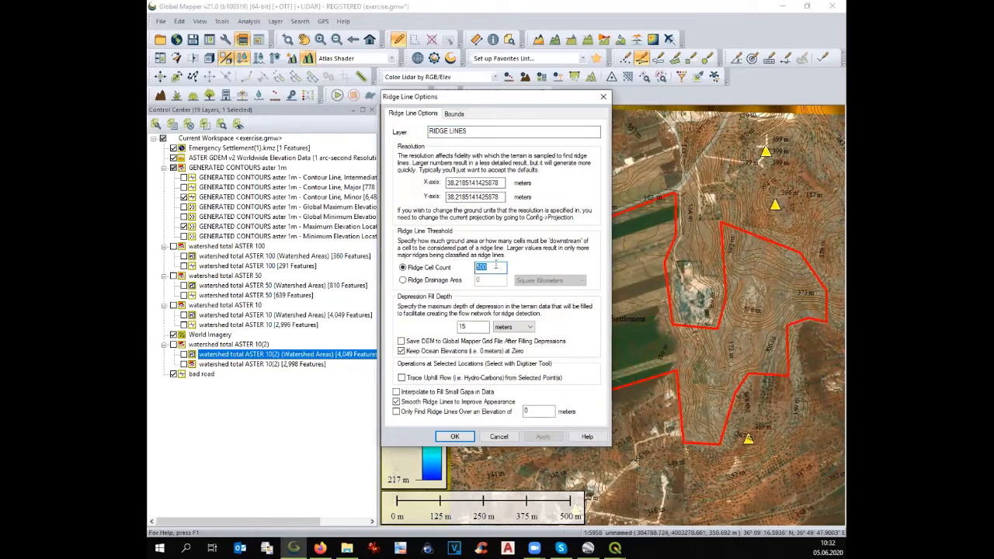
text(10)
click(453, 114)
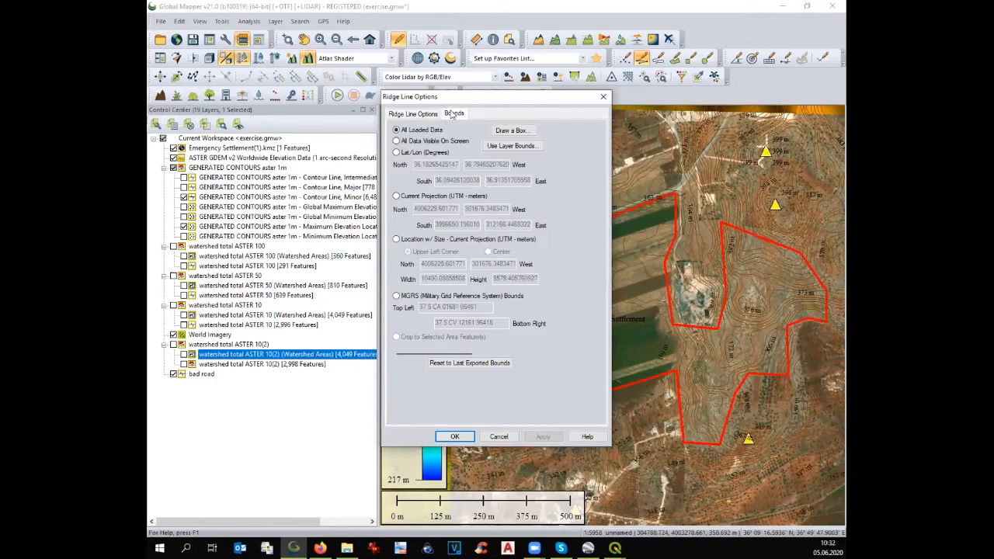
click(456, 437)
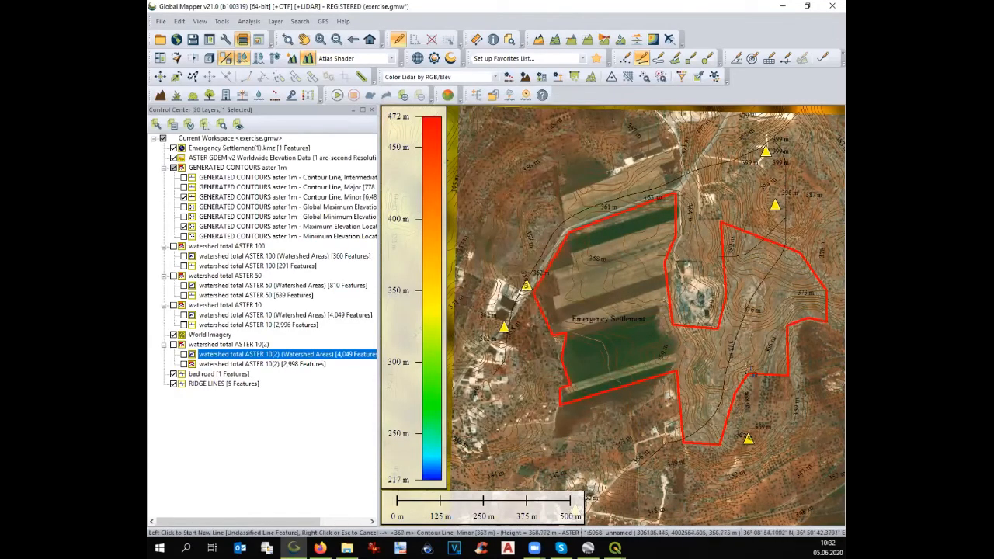
Step: Find ridge lines with a ridge cell count of 20 as layer RIDGE LINES20, limiting the bounds to all data visible on screen
scroll(746, 350, up, 1)
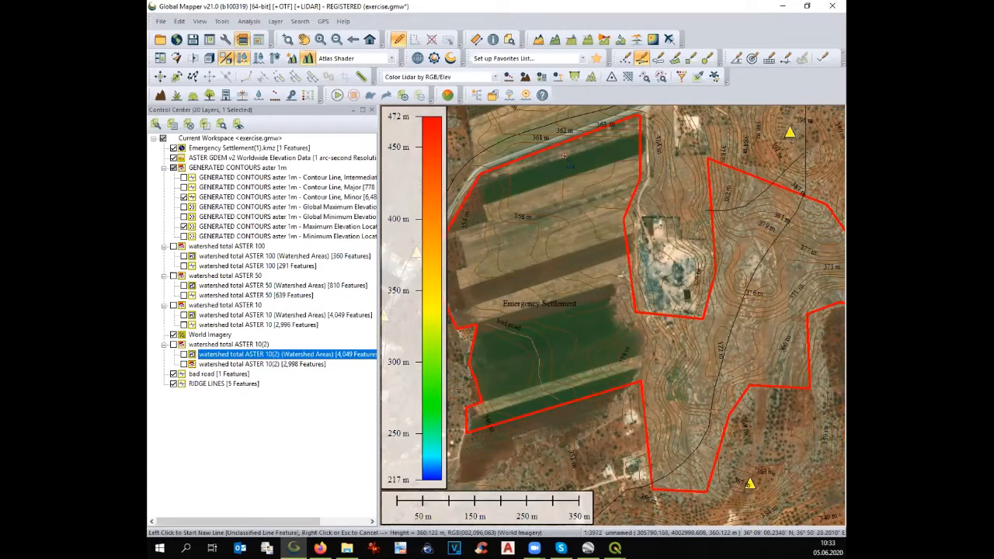
click(220, 384)
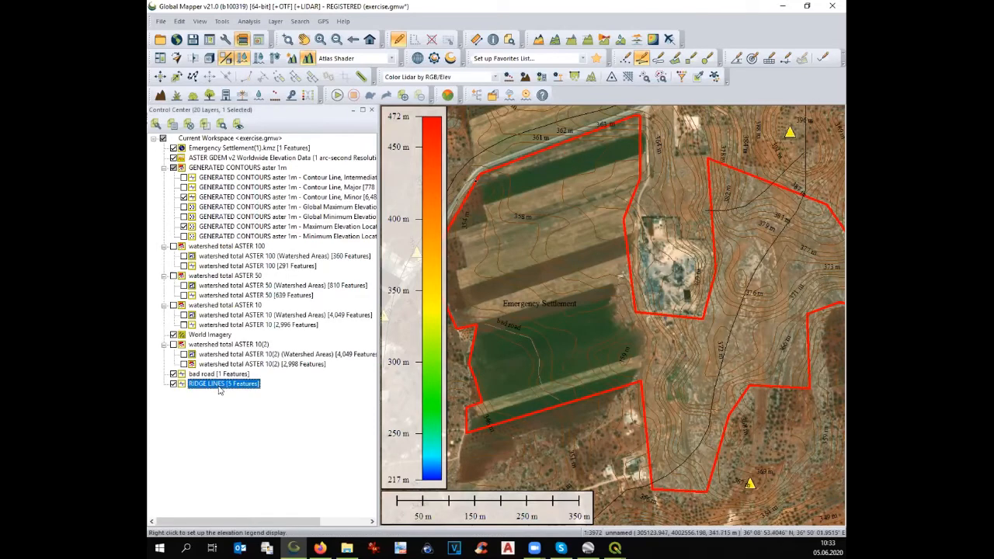
click(249, 23)
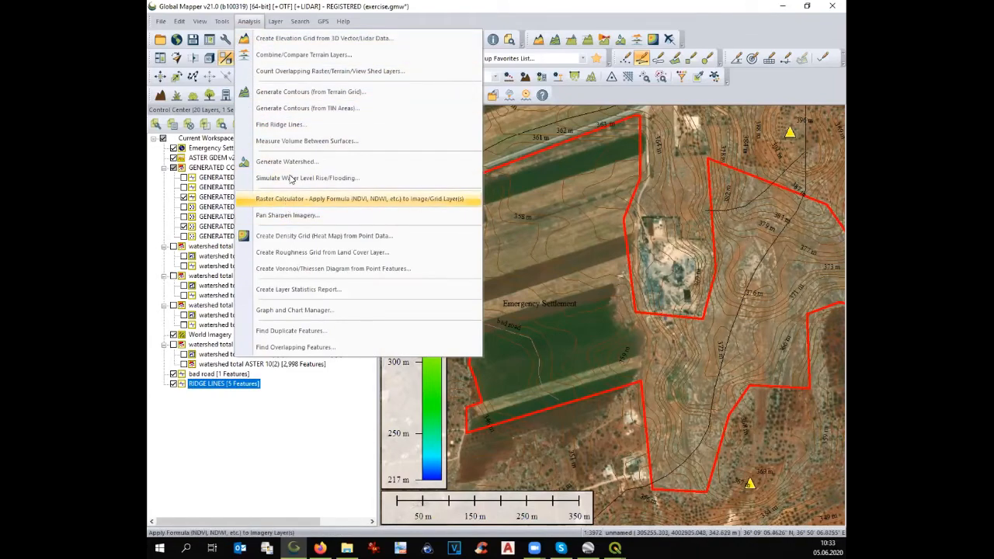
click(281, 124)
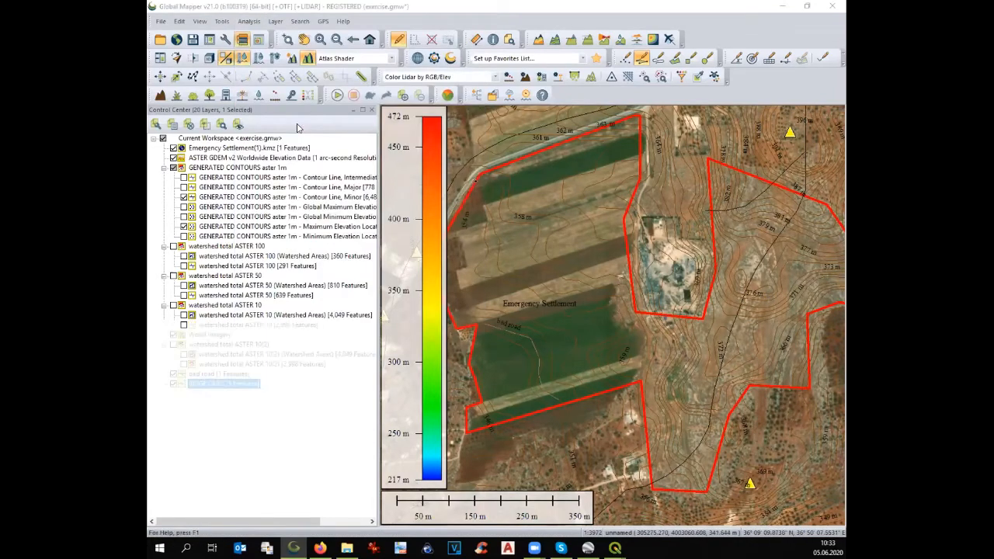
drag(489, 134, 467, 129)
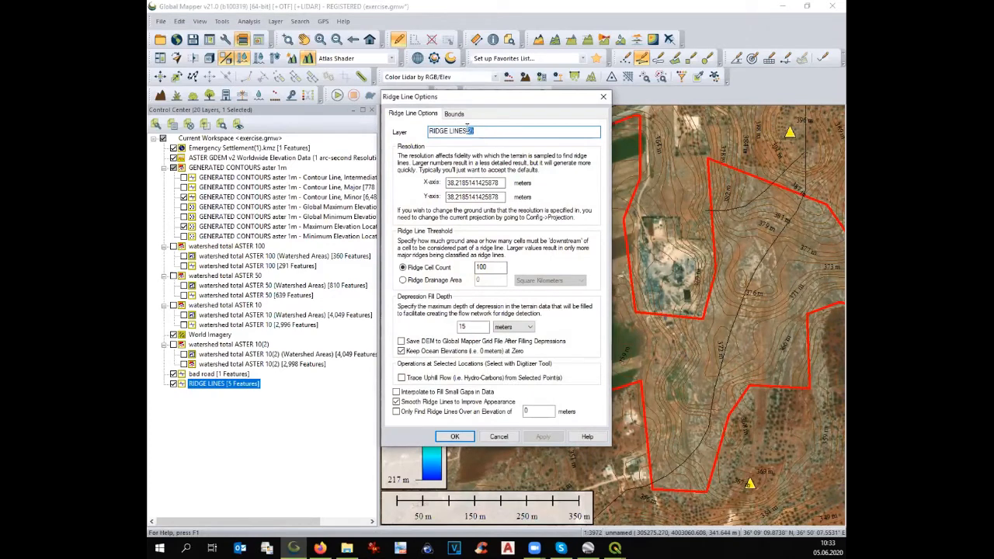
text(20)
double_click(481, 266)
text(20)
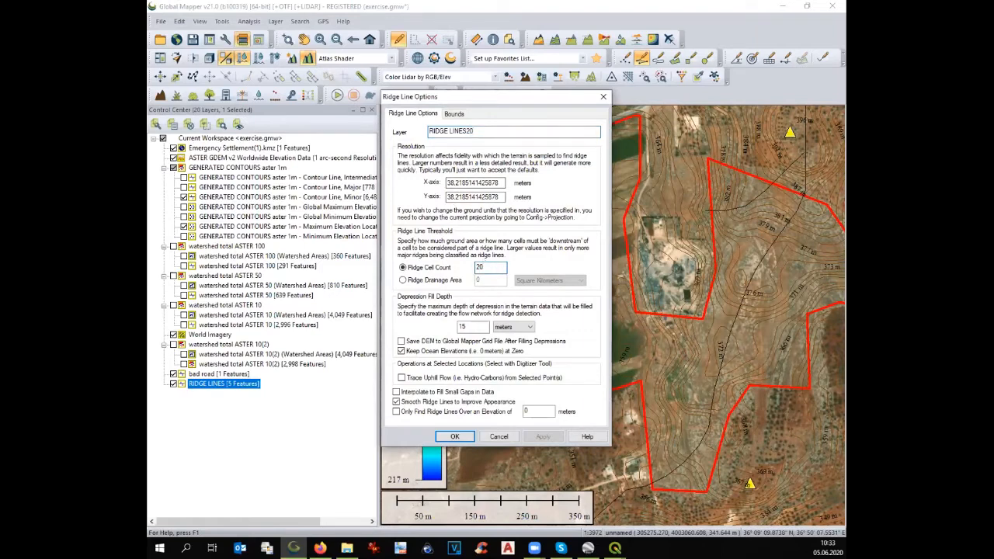
click(454, 114)
click(412, 142)
click(465, 438)
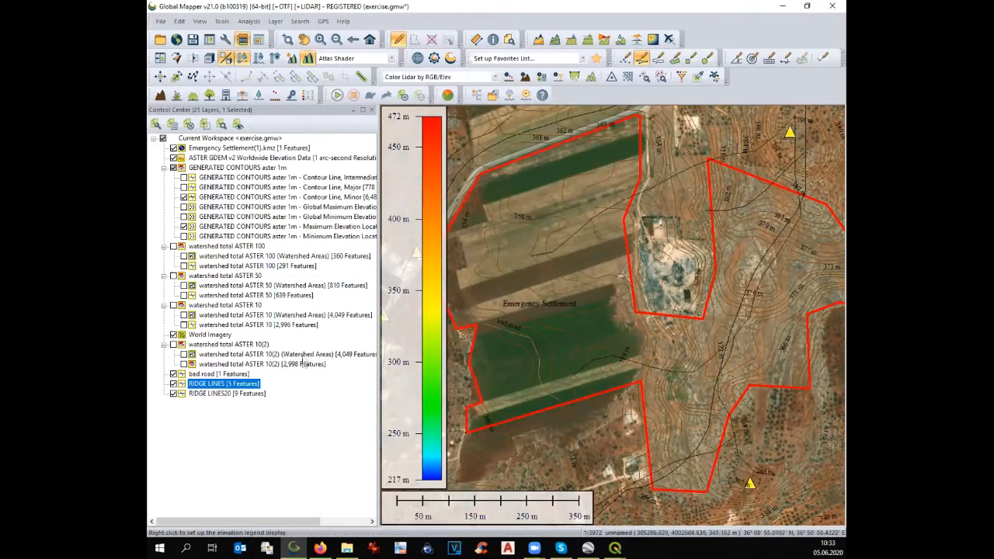
Step: Hide the RIDGE LINES layer and the generated minor contour and maximum elevation location layers, keeping RIDGE LINES20 displayed
click(173, 385)
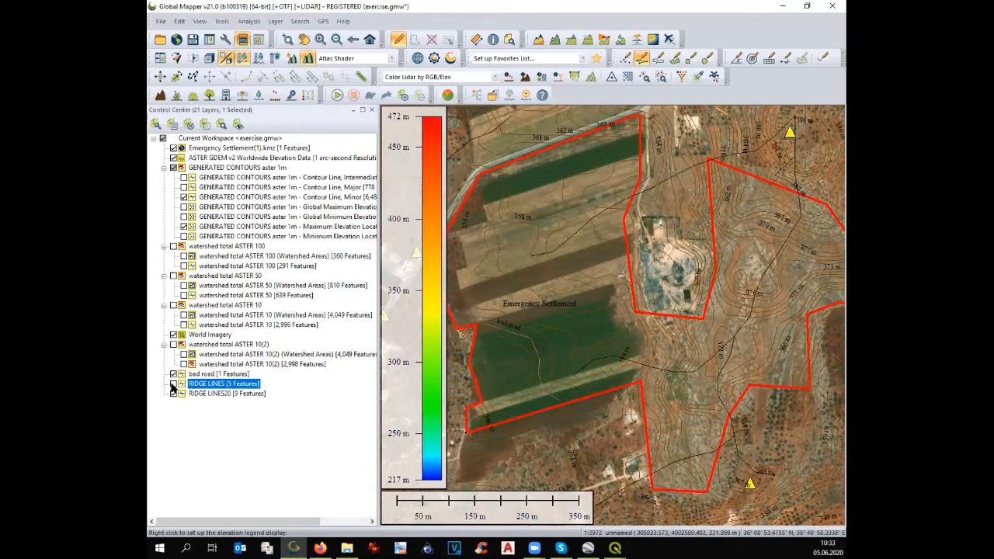
click(183, 197)
click(183, 226)
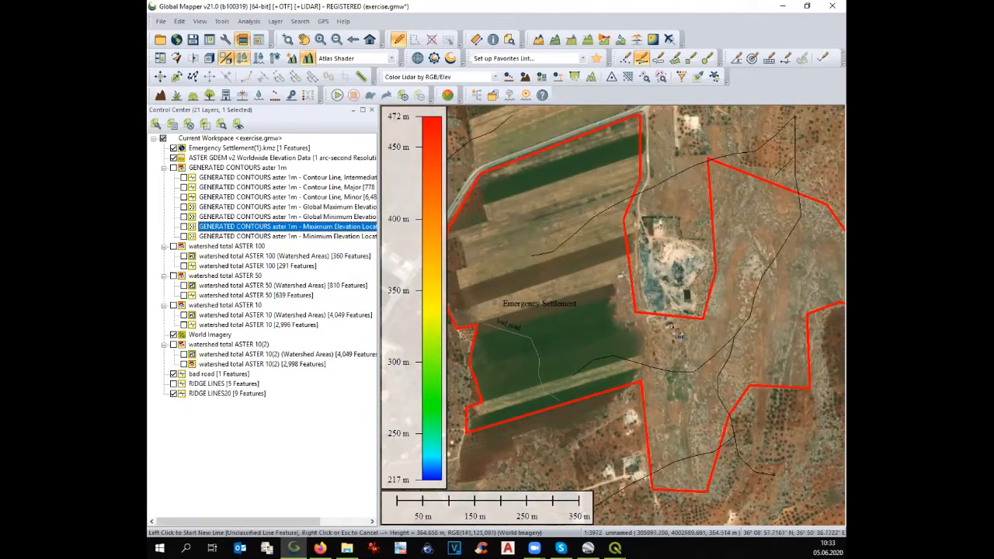
scroll(673, 326, down, 1)
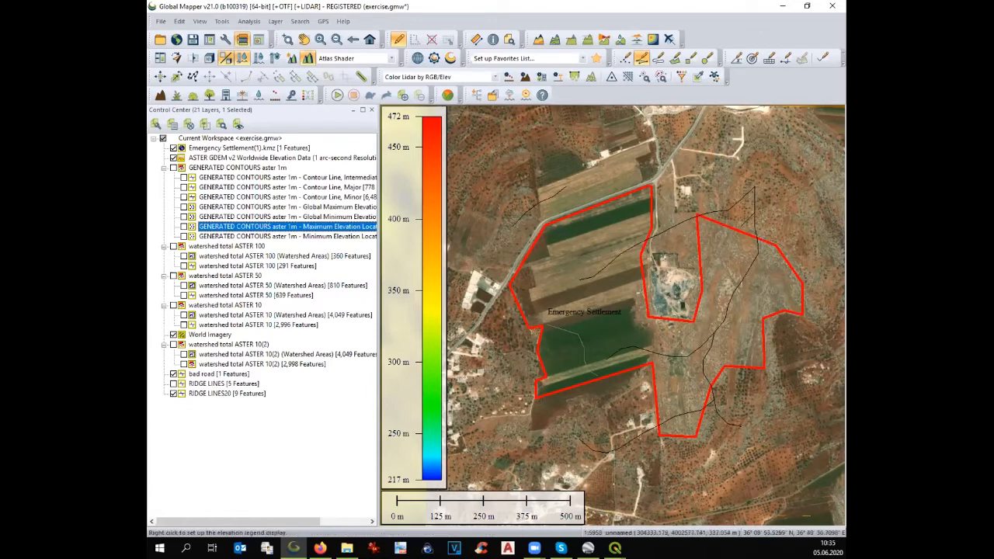
Step: Briefly display the watershed total ASTER 10(2) areas and streams one after the other, hiding each again
click(183, 355)
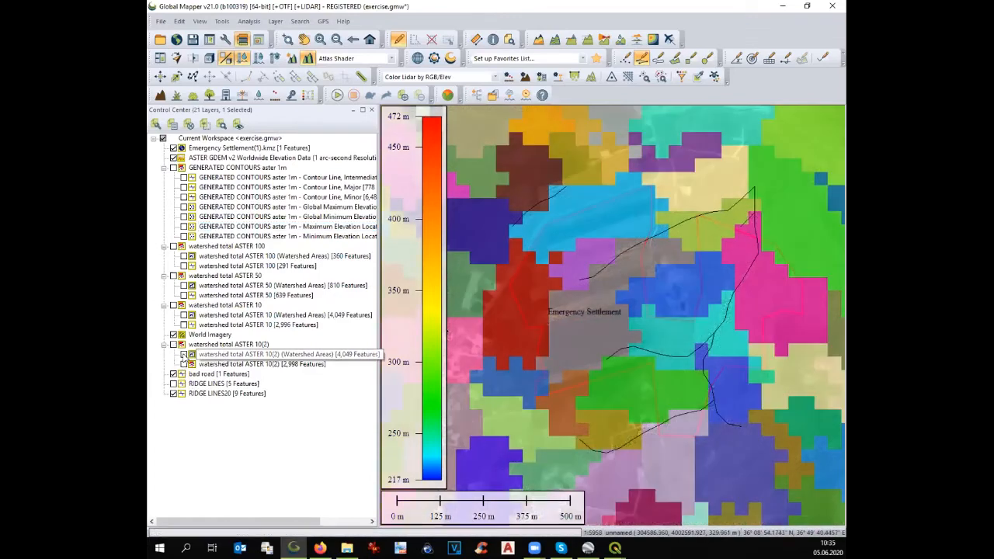
click(184, 354)
click(183, 364)
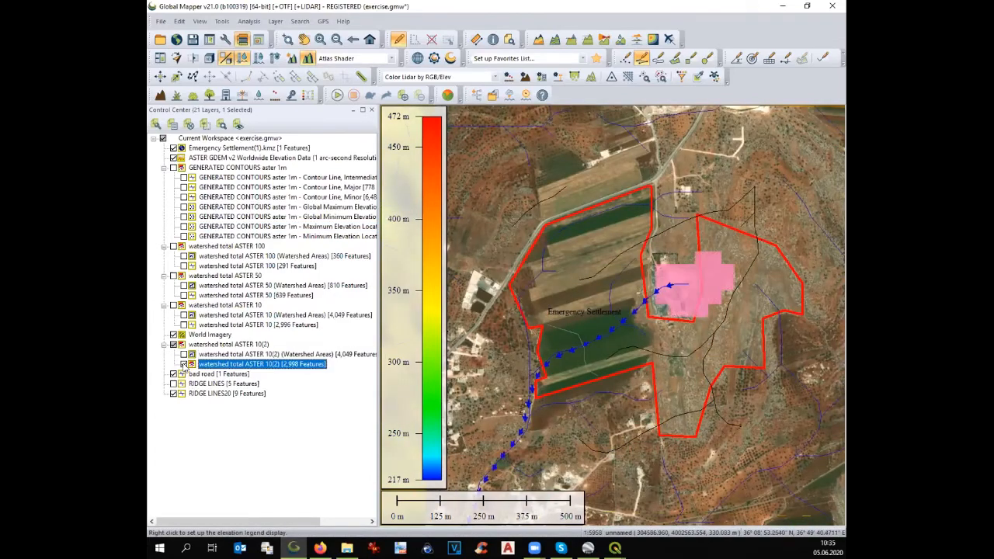
click(184, 364)
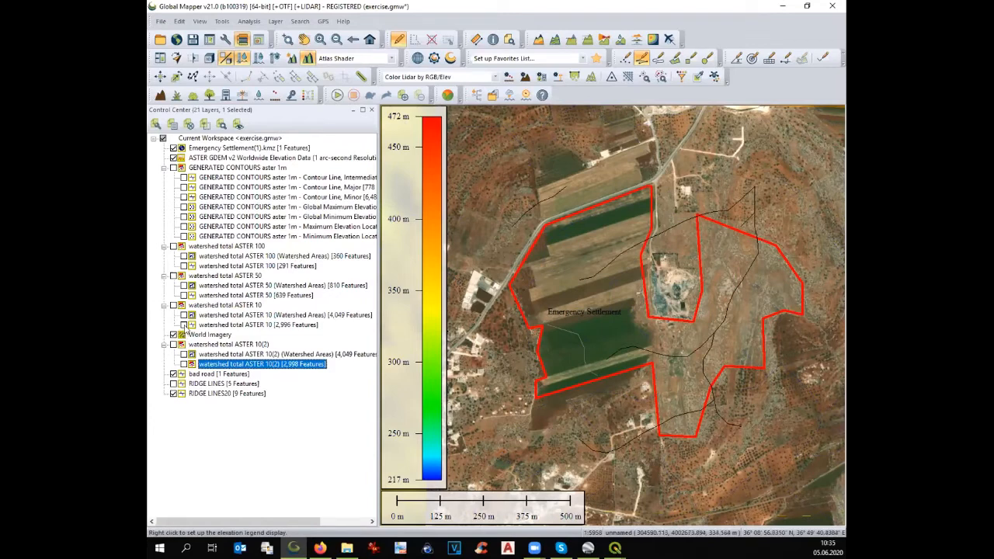
Step: Show the watershed total ASTER 10 stream lines and hide the ASTER elevation and World Imagery layers
click(184, 325)
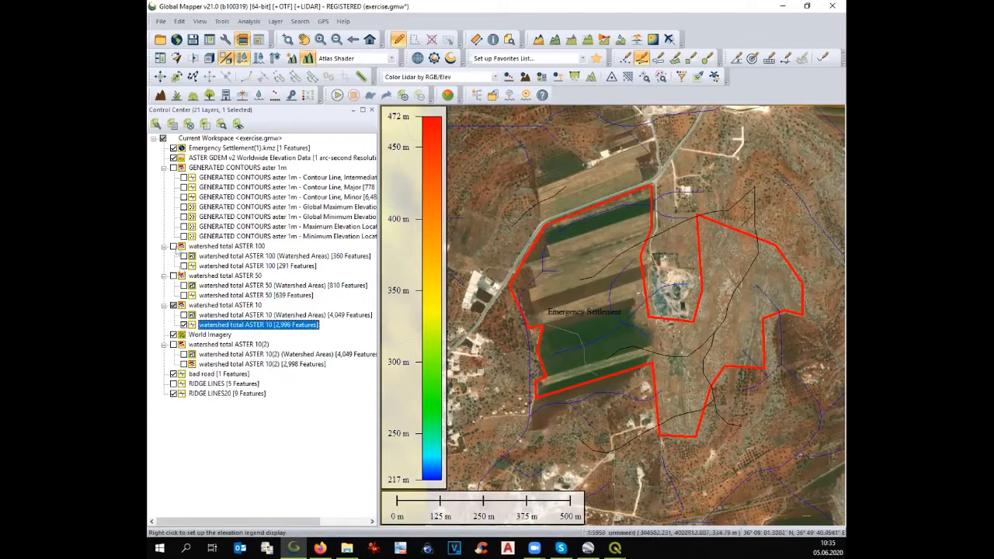
click(174, 159)
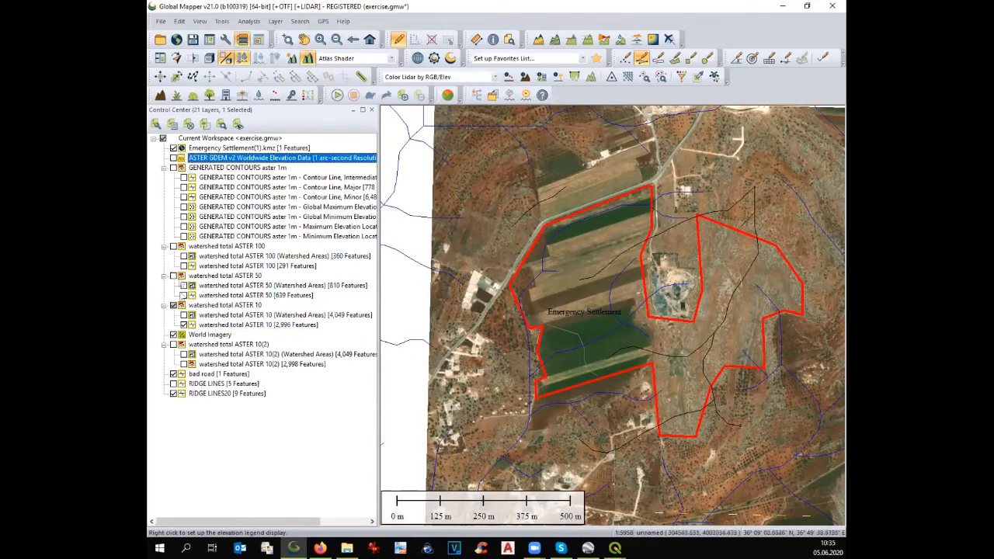
click(173, 335)
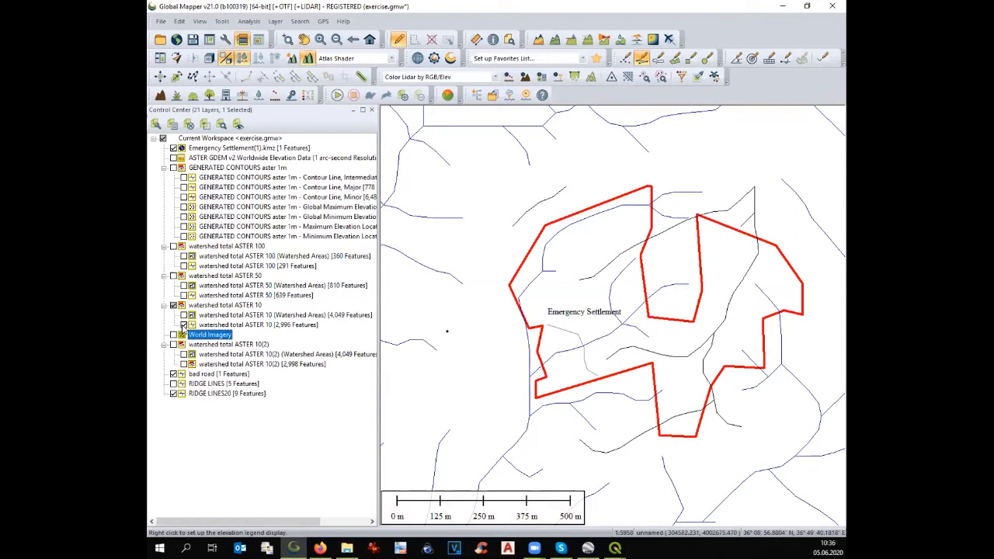
Step: Compare the ASTER 10 stream lines with the RIDGE LINES20 layer by switching each off and on again
click(183, 326)
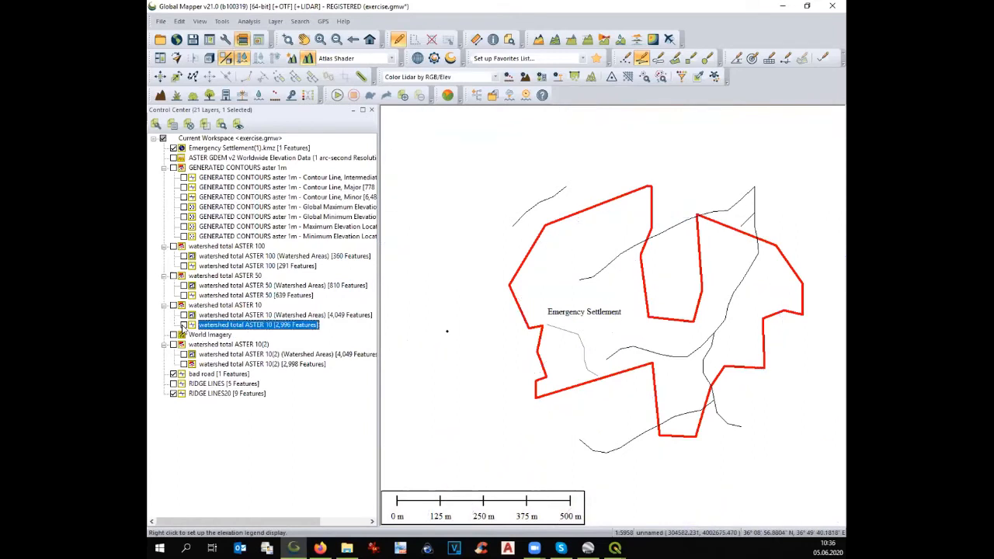
click(183, 325)
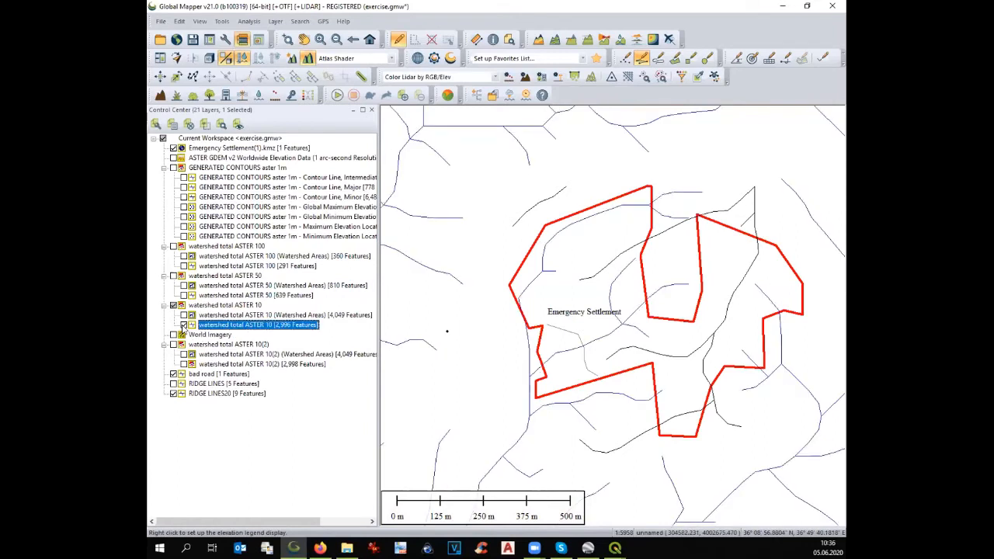
click(174, 395)
click(174, 395)
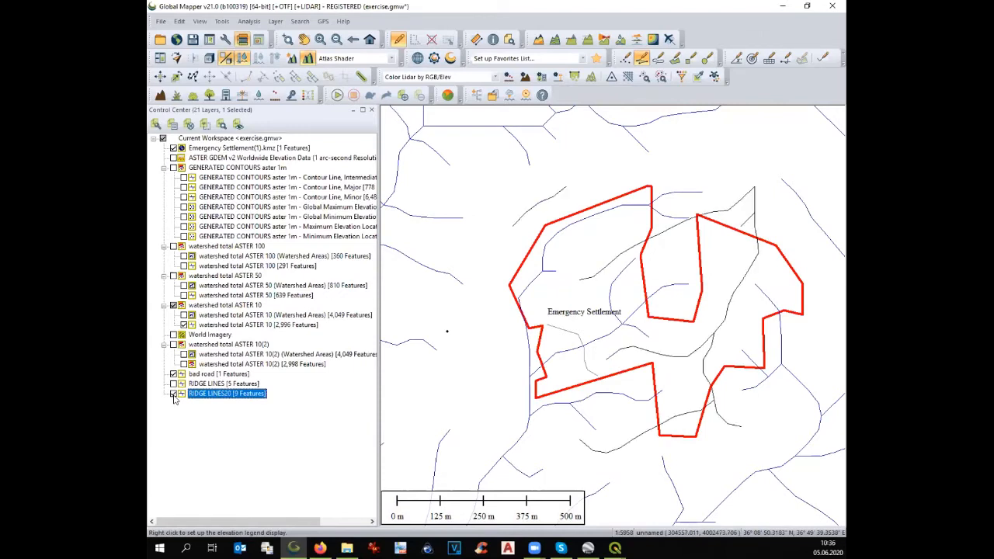
click(174, 395)
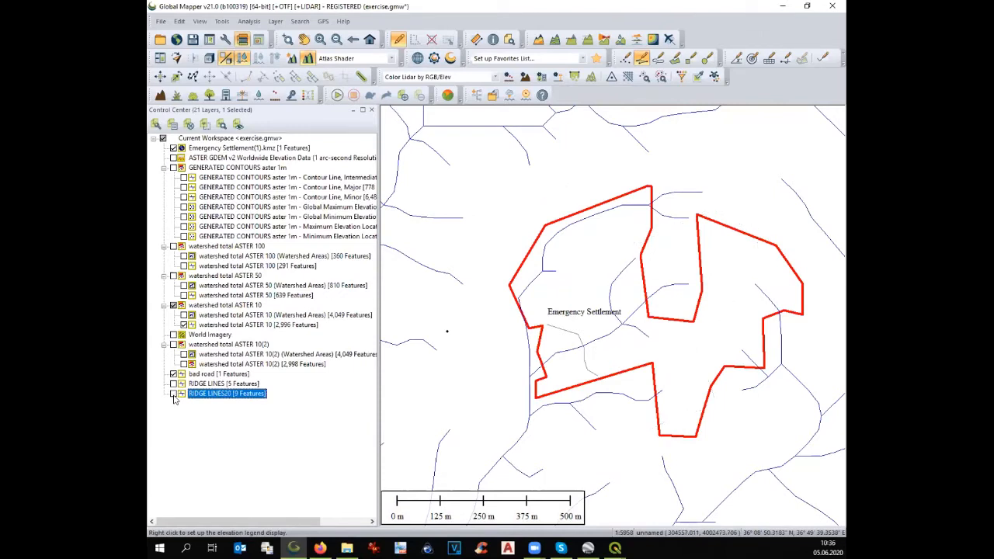
click(174, 394)
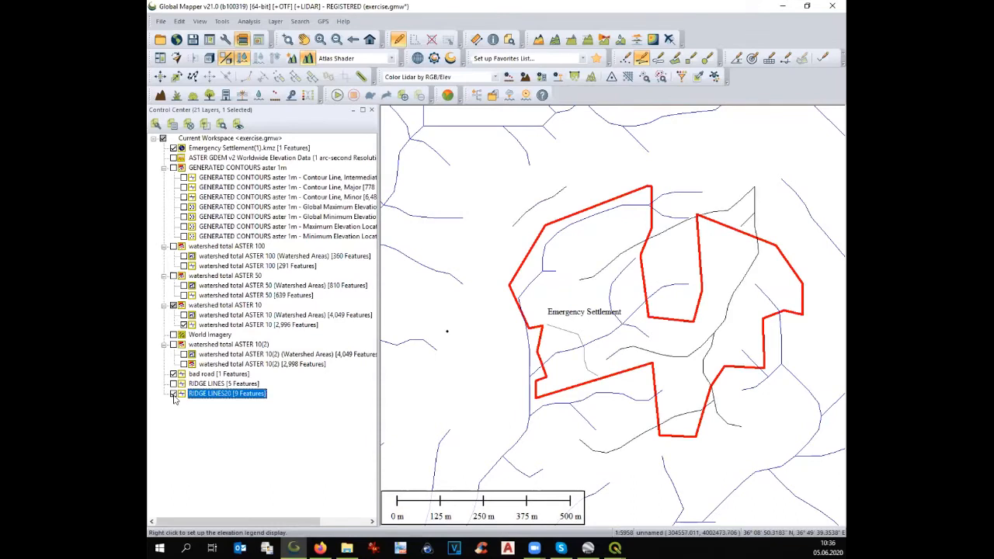
click(174, 395)
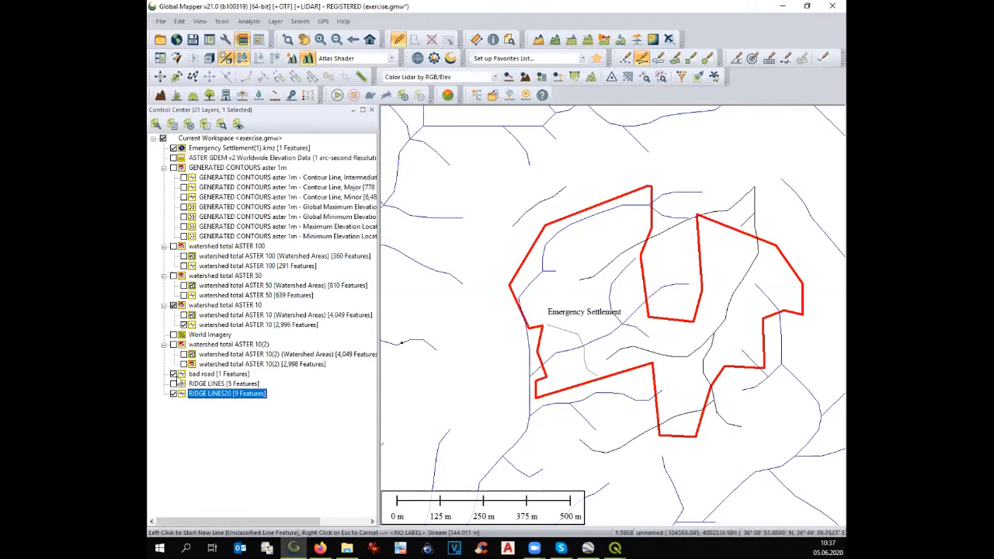
Step: Display World Imagery and examine where the streams cross the road at the settlement's northern corner
click(174, 335)
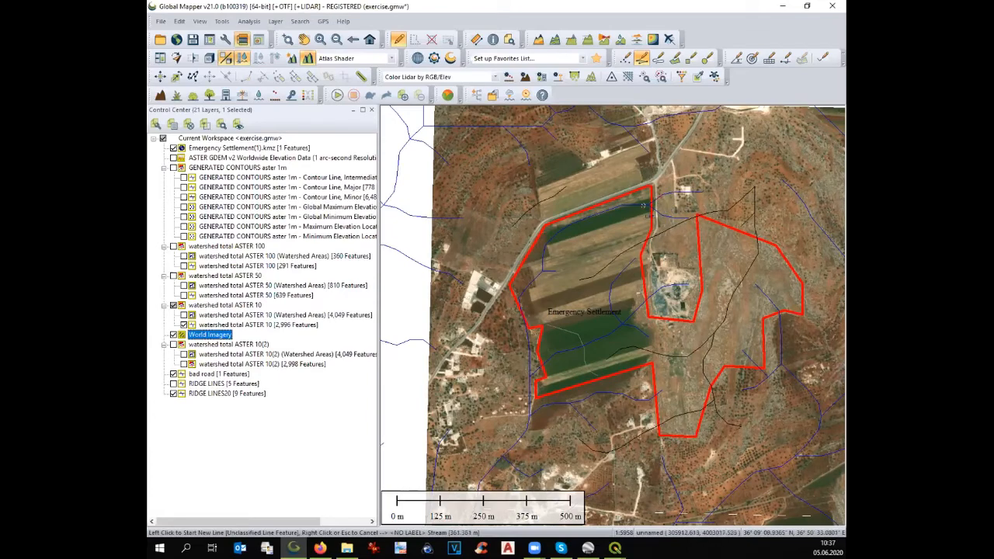
scroll(661, 203, up, 2)
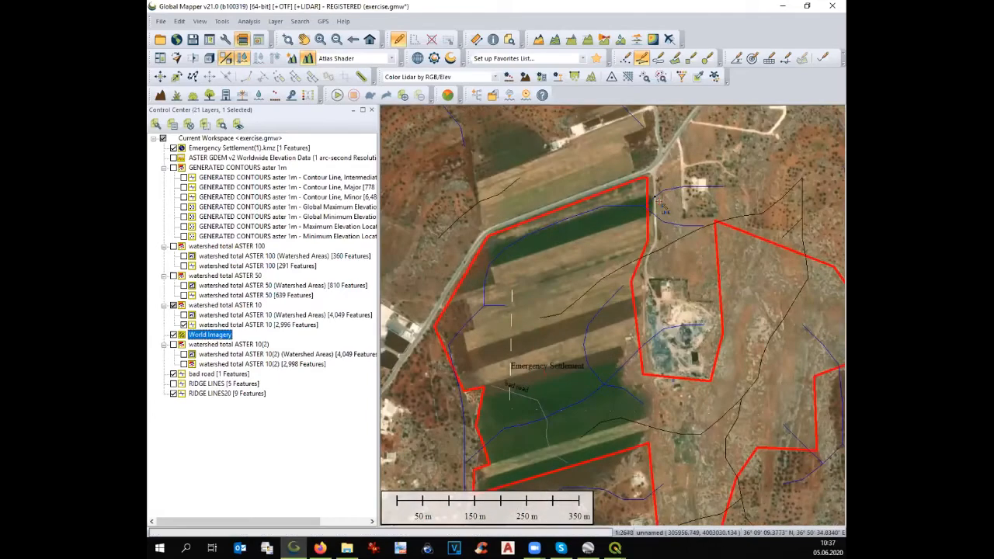
scroll(661, 203, up, 1)
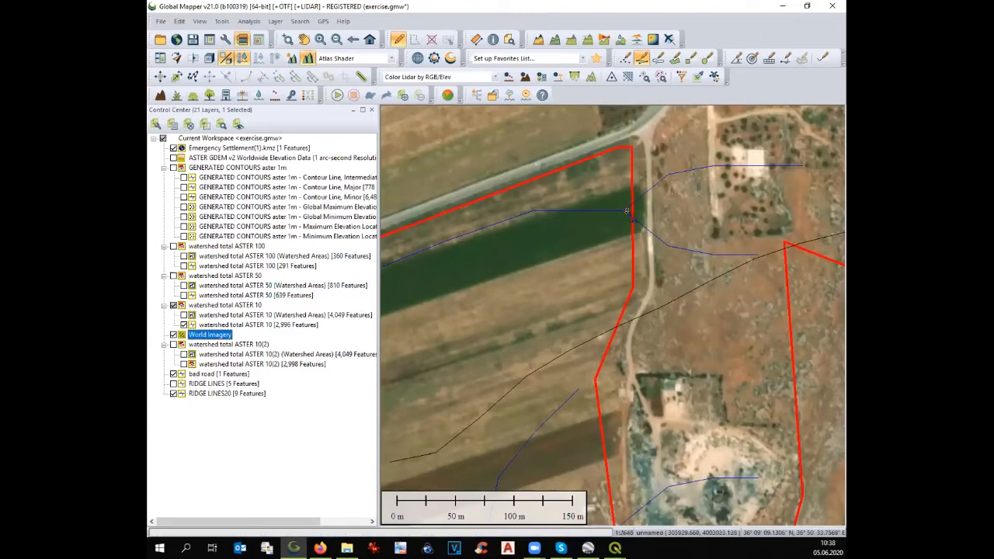
scroll(627, 211, down, 1)
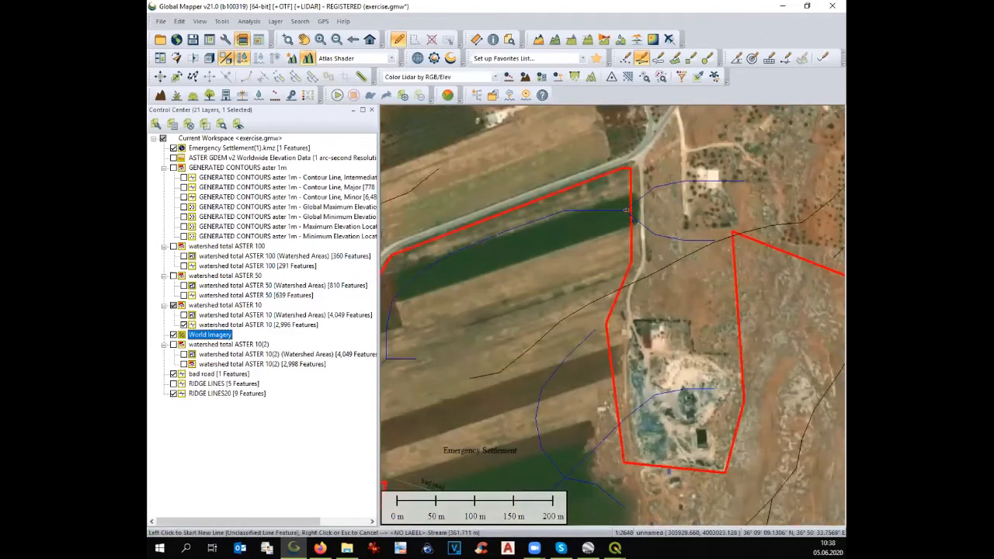
scroll(627, 211, down, 1)
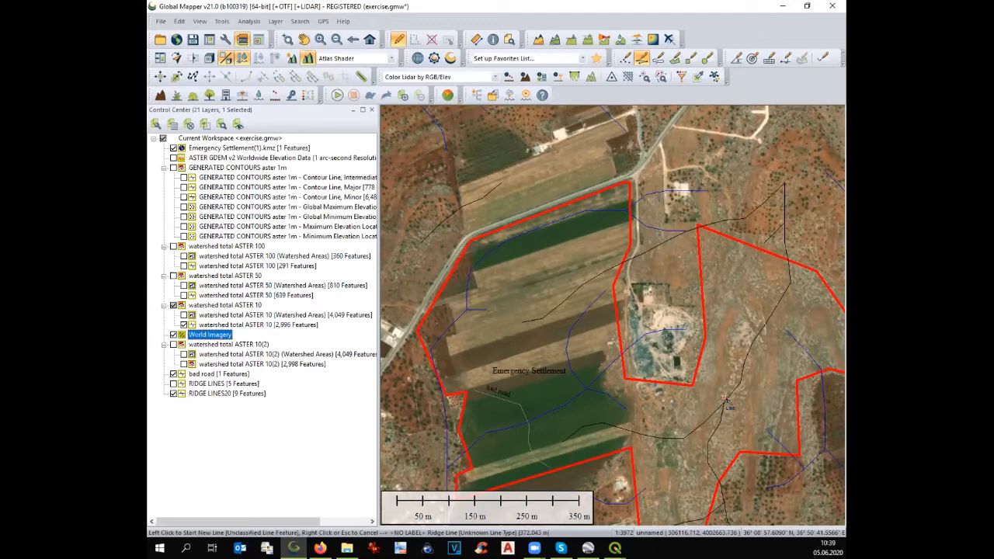
Step: Hide the watershed total ASTER 10 stream lines, leaving the ridge lines and settlement boundary displayed over World Imagery
click(174, 394)
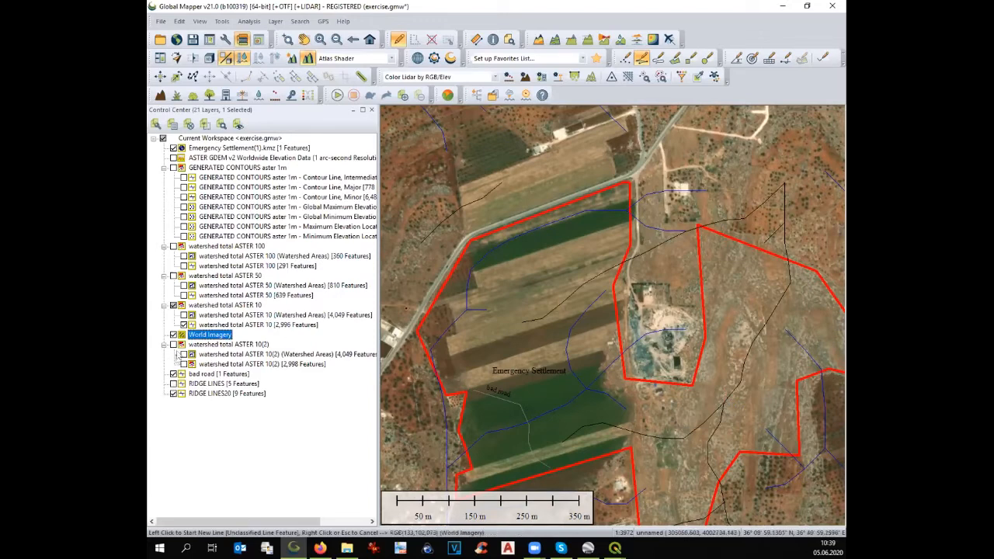
click(174, 335)
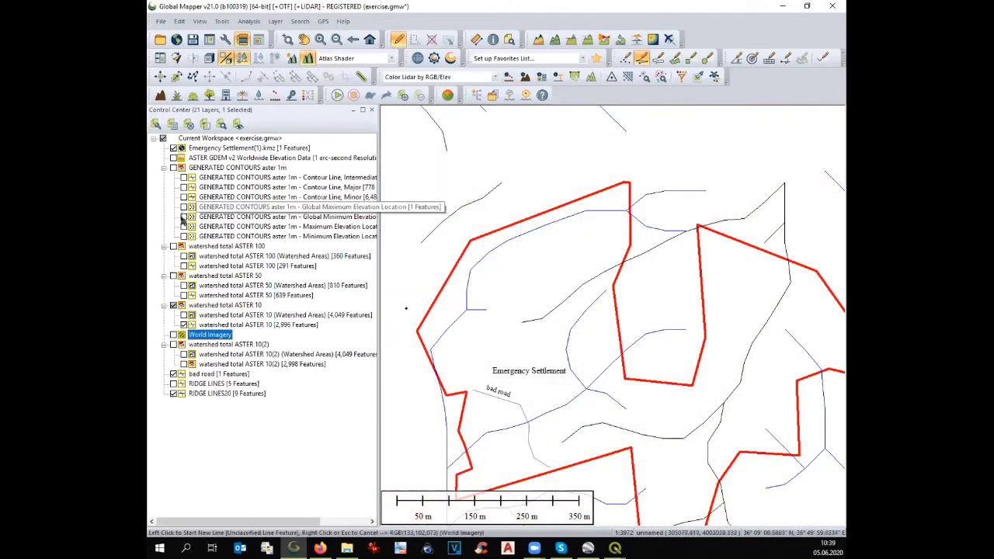
click(184, 325)
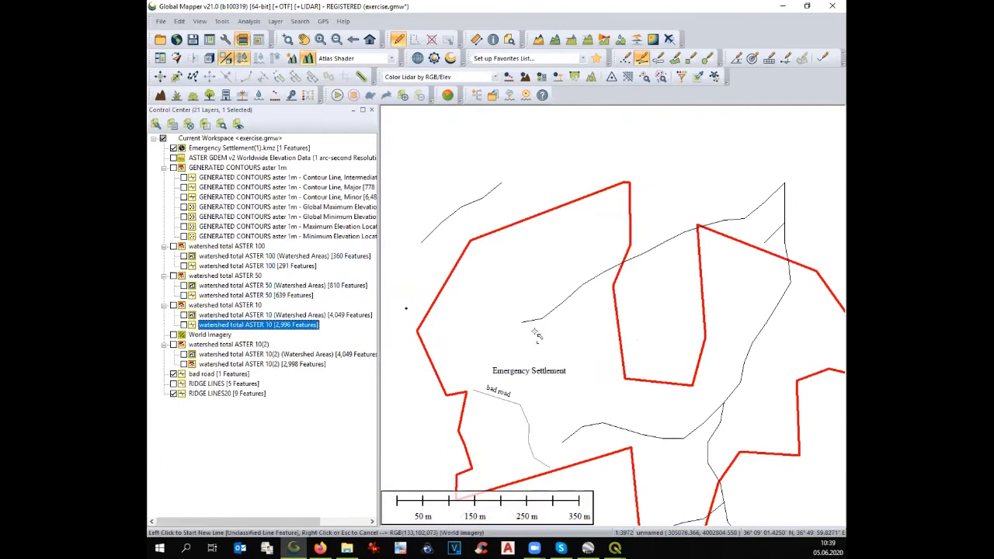
scroll(547, 281, down, 1)
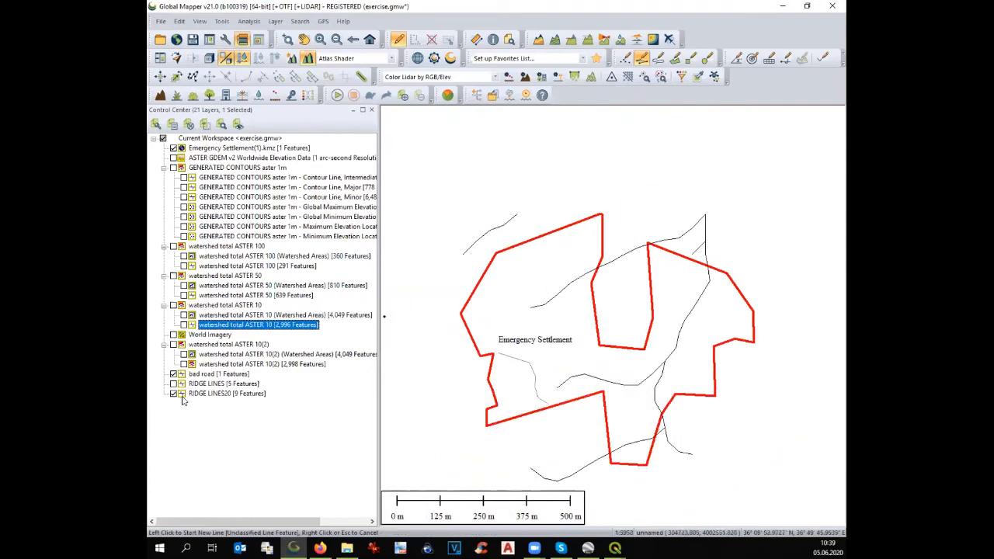
click(173, 335)
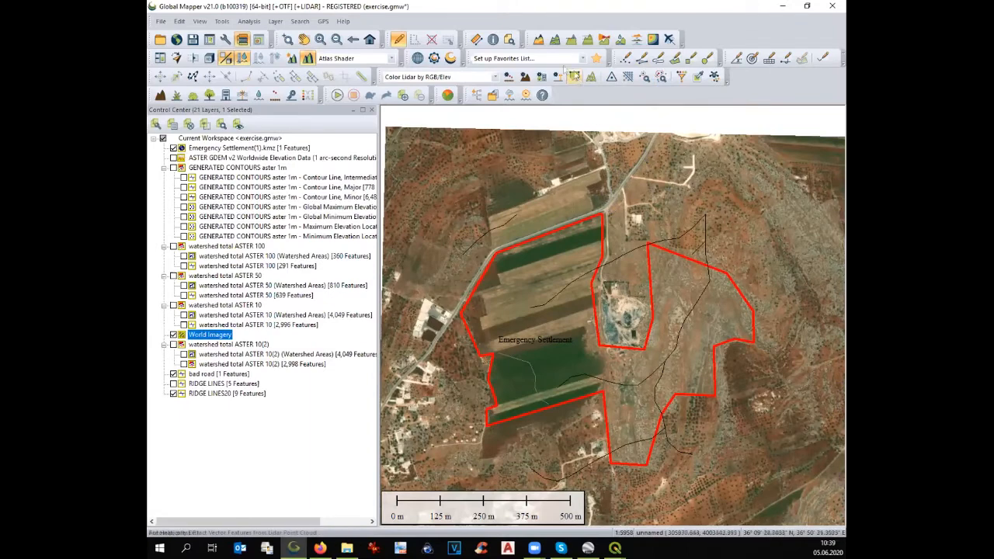
Step: Digitize the main road along the settlement's northwestern edge, from northeast of its northern corner to the southwest, as a line about 1.08 km long
click(642, 62)
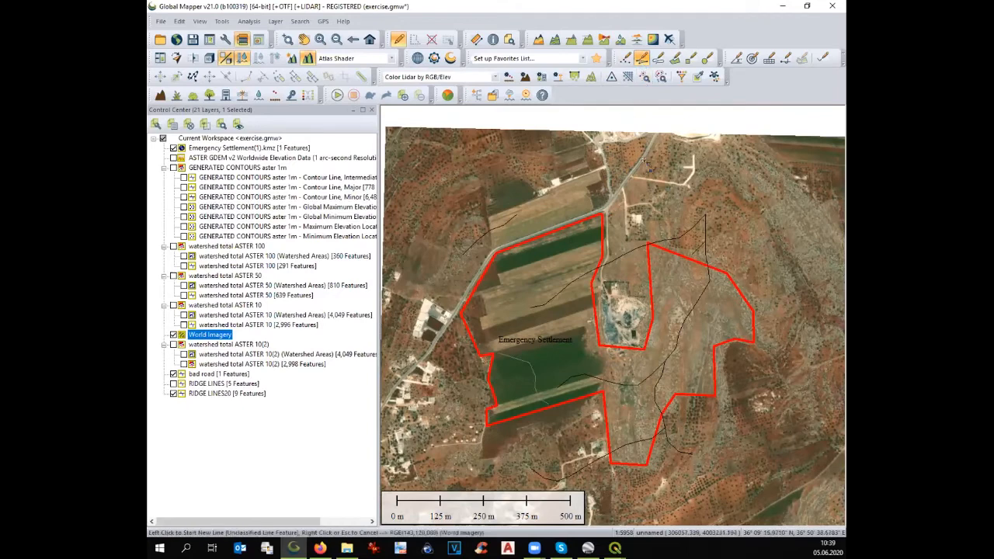
click(616, 197)
click(590, 218)
click(535, 238)
click(494, 253)
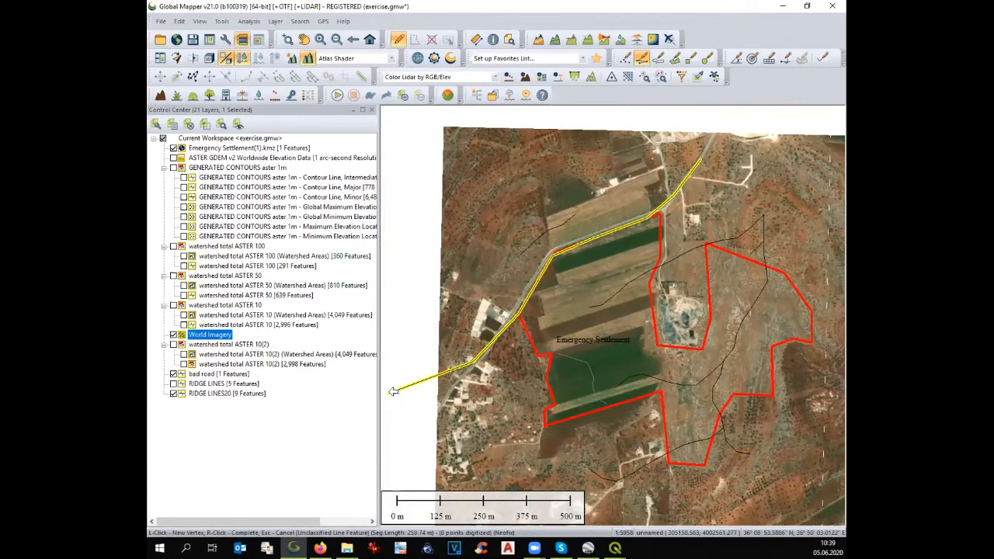
click(441, 413)
right_click(441, 412)
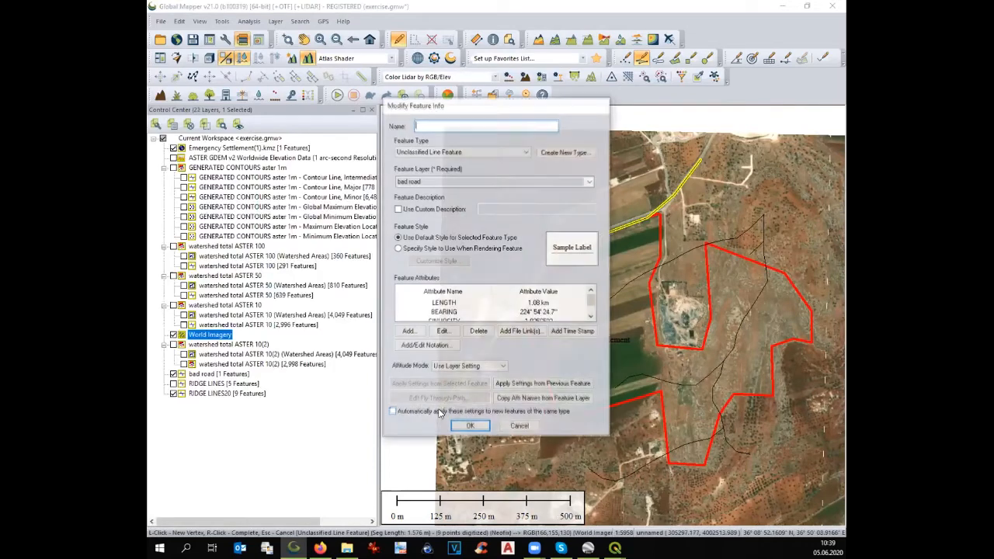
Step: Name the main road line "existing road" and store it in a new layer called "Existing road"
text(existing road)
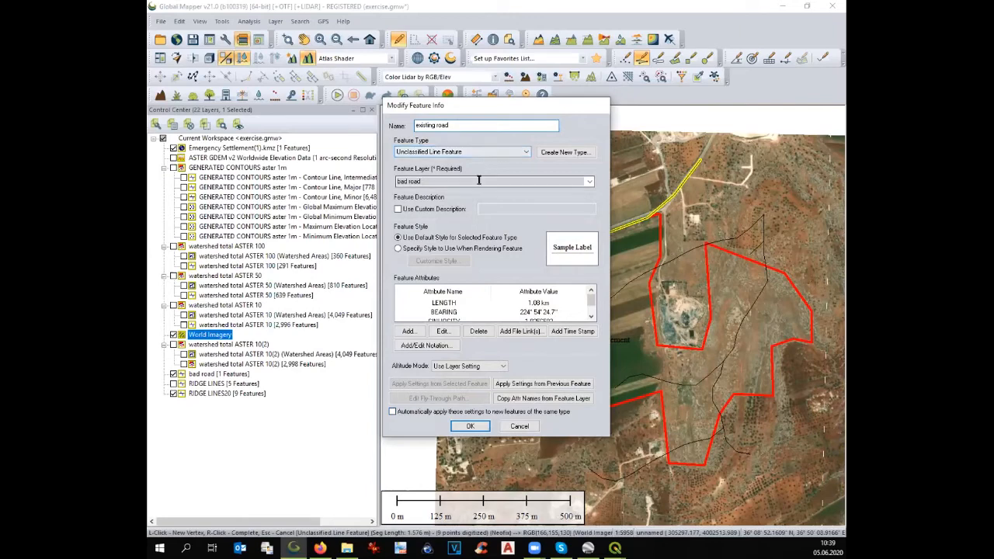
click(590, 182)
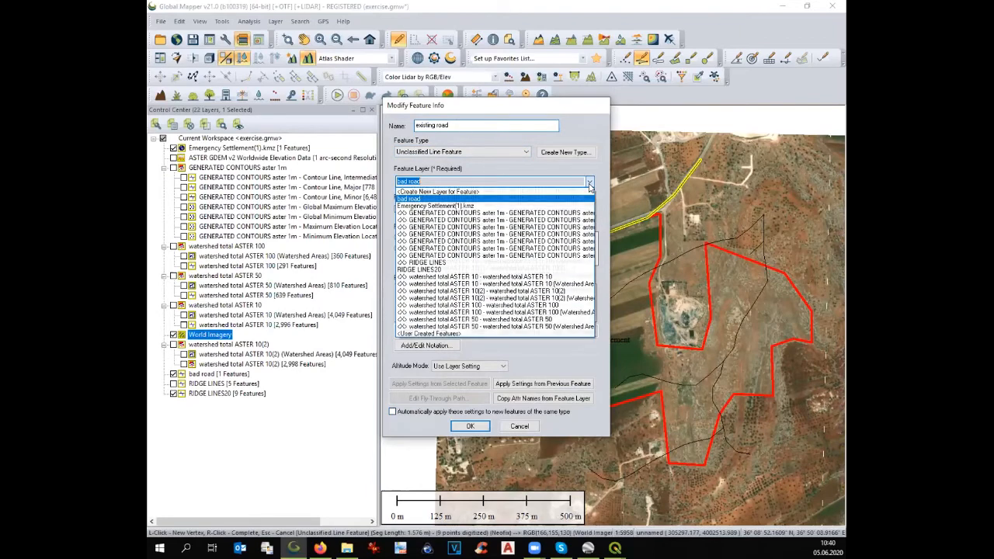
click(581, 194)
text(Existing)
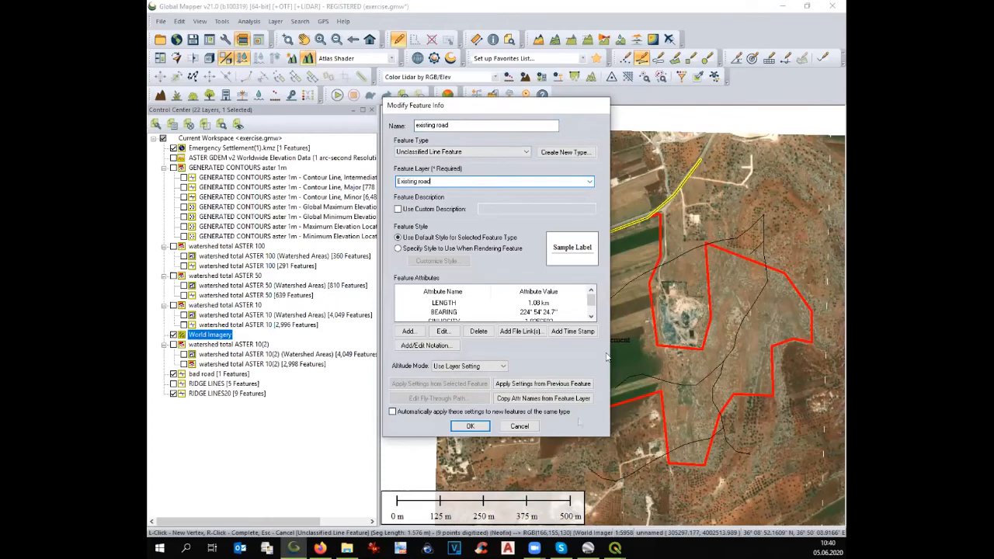
click(470, 426)
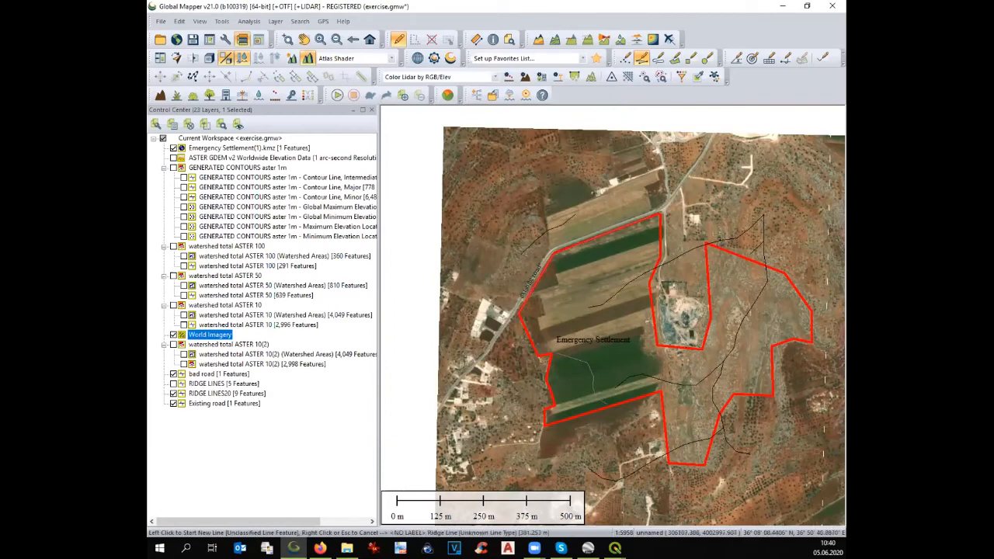
Step: Digitize the road running south from the settlement's northern corner past the quarry's western side as a line about 396 m long
scroll(665, 219, up, 2)
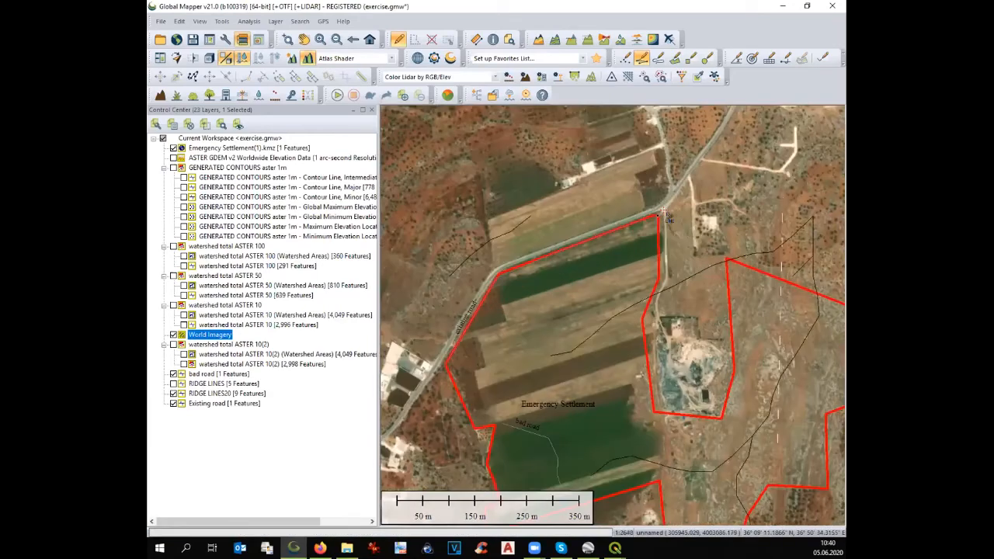
scroll(666, 218, up, 1)
click(657, 216)
click(669, 229)
click(668, 263)
click(664, 286)
click(666, 312)
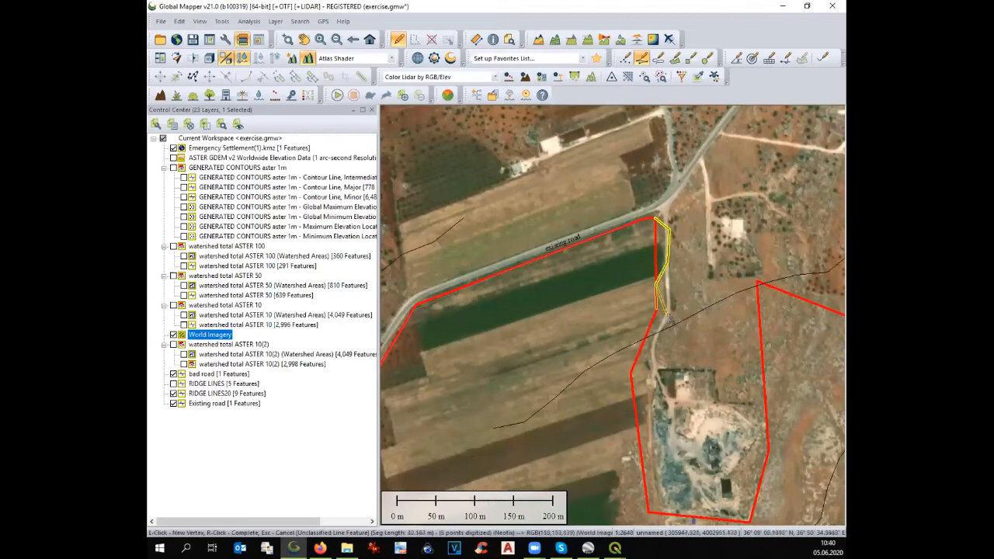
click(661, 334)
click(658, 362)
click(667, 395)
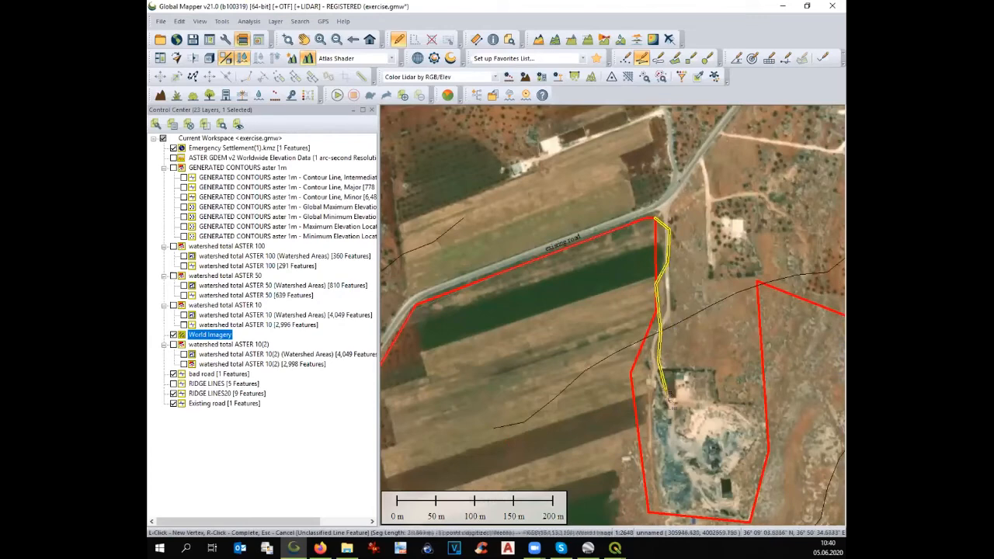
click(660, 426)
click(644, 476)
click(662, 497)
scroll(658, 501, down, 2)
scroll(636, 400, down, 1)
scroll(651, 495, up, 1)
scroll(652, 503, up, 1)
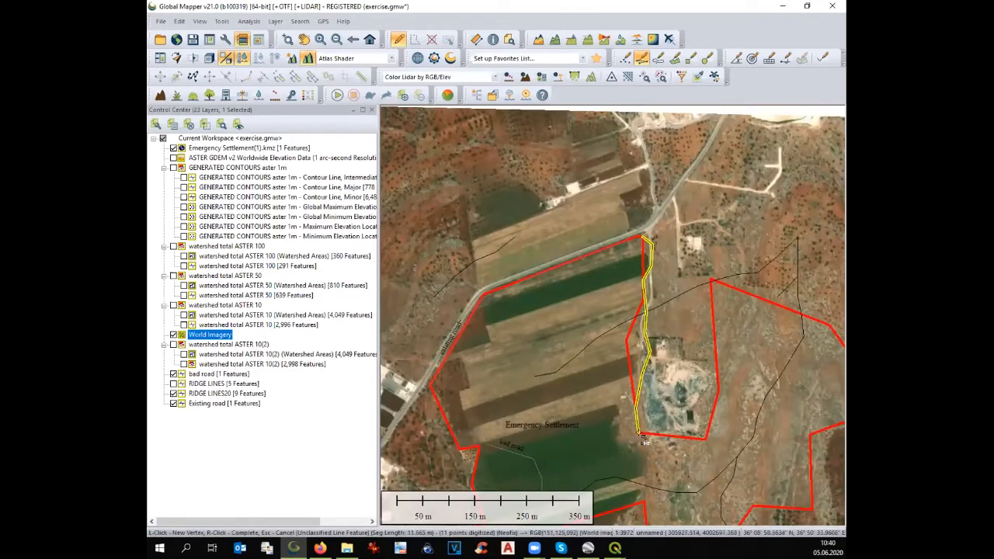
click(644, 440)
right_click(643, 437)
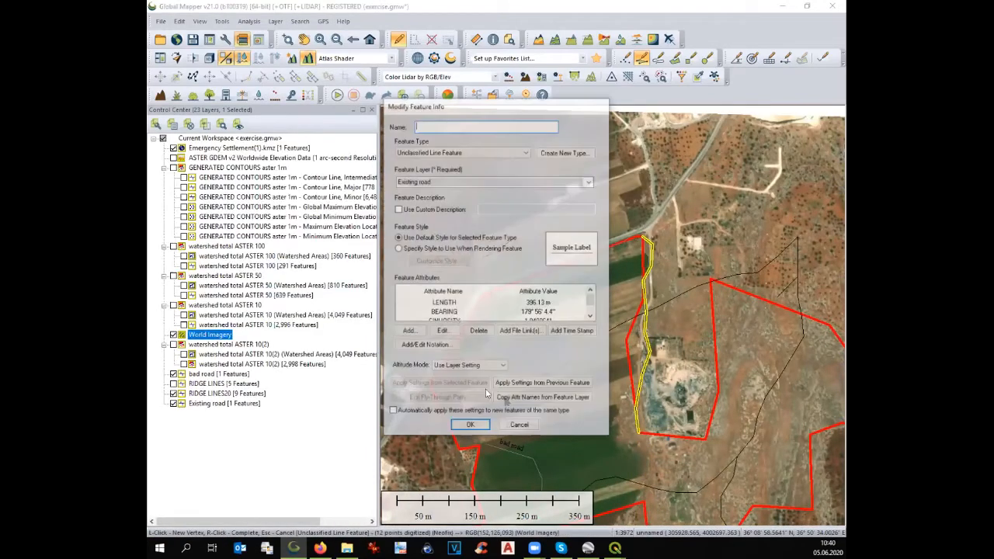
Step: Name the quarry road line "existing road" and save it in the Existing road layer as an Unclassified Line Feature
text(es)
text(isting road)
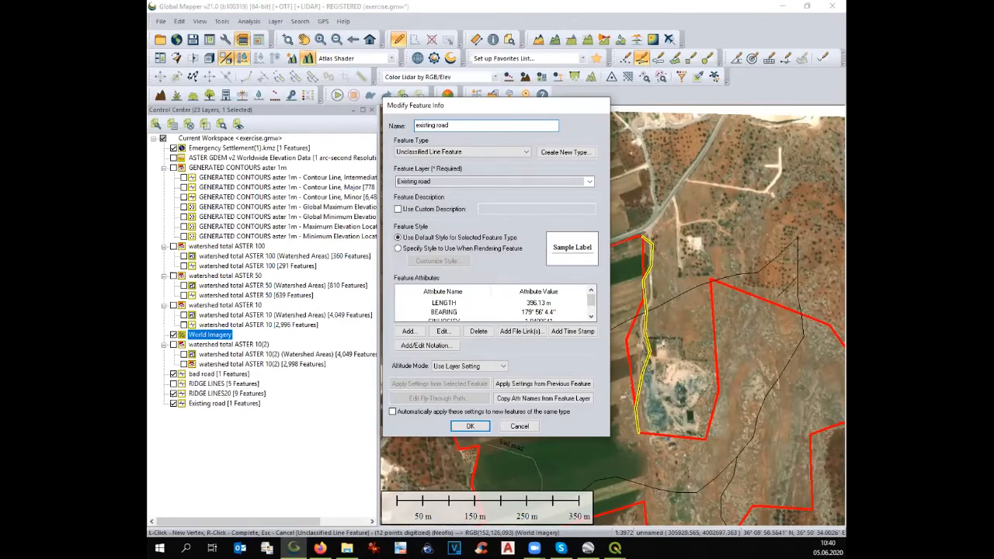
click(477, 153)
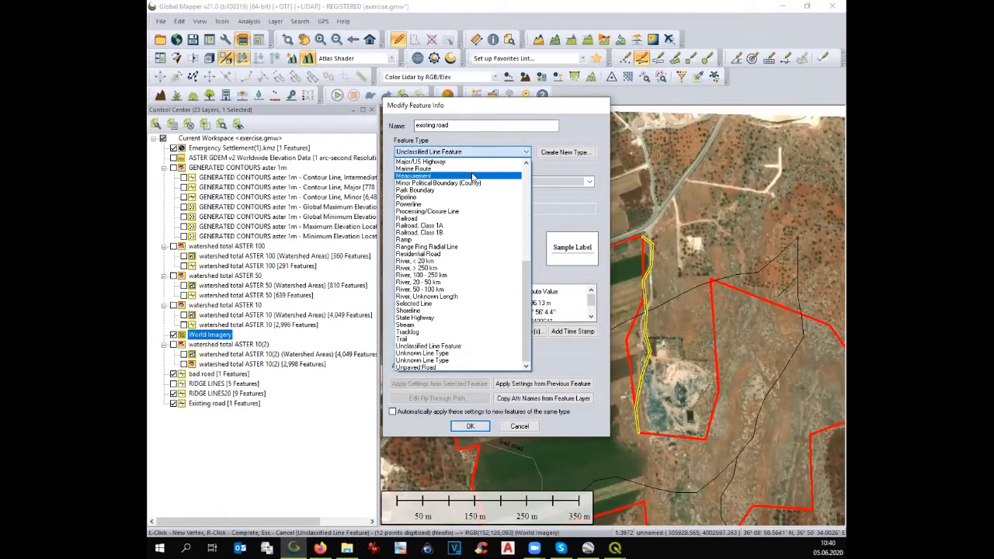
scroll(474, 177, up, 1)
scroll(472, 176, up, 3)
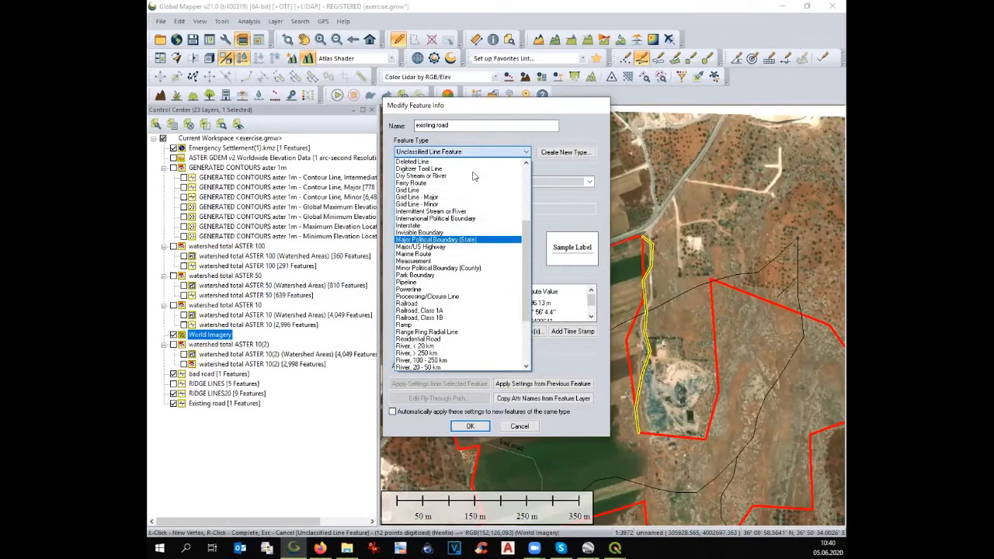
scroll(474, 176, up, 5)
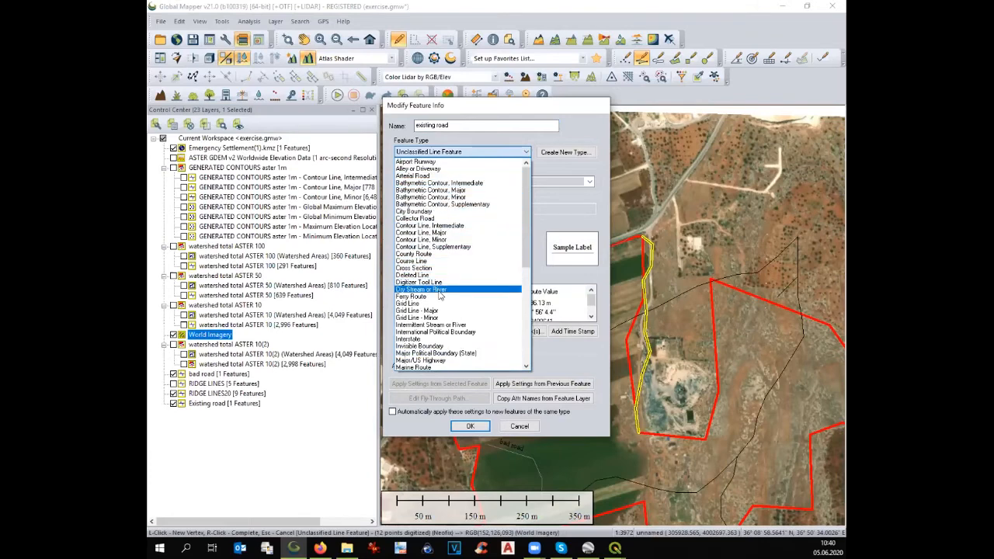
key(Escape)
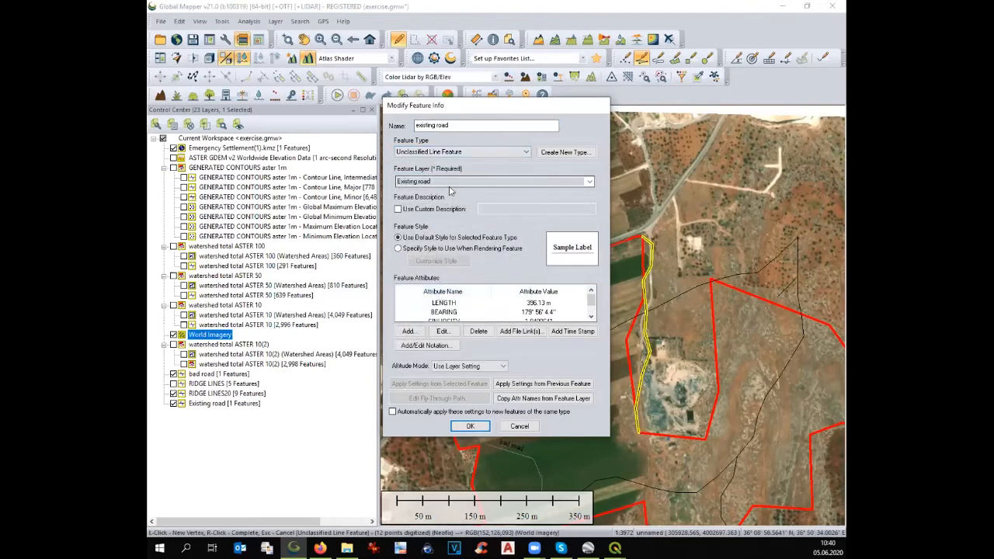
click(470, 427)
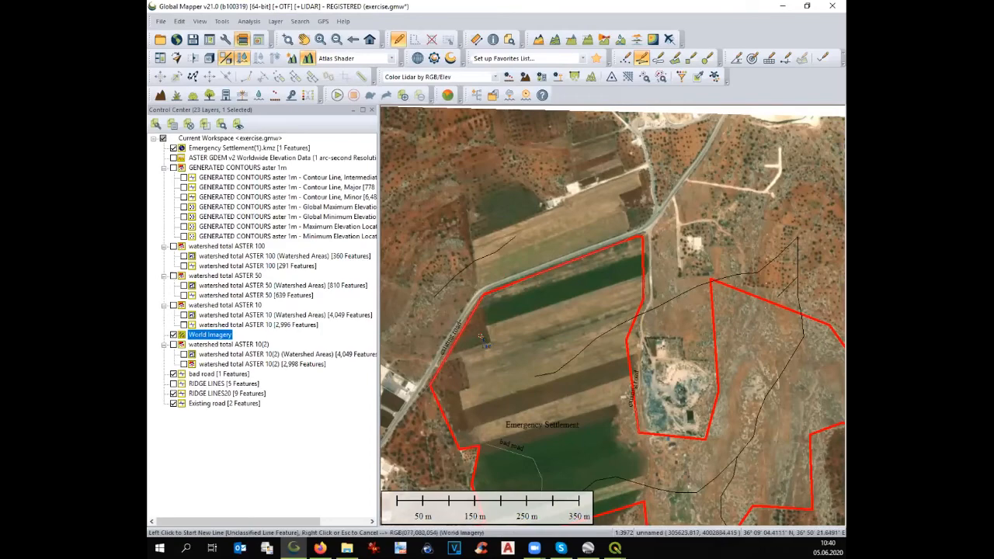
Step: Digitize the road leading southwest from the settlement's southern end, about 281 m long, and save it as "Existing road" in the Existing road layer
scroll(529, 290, down, 1)
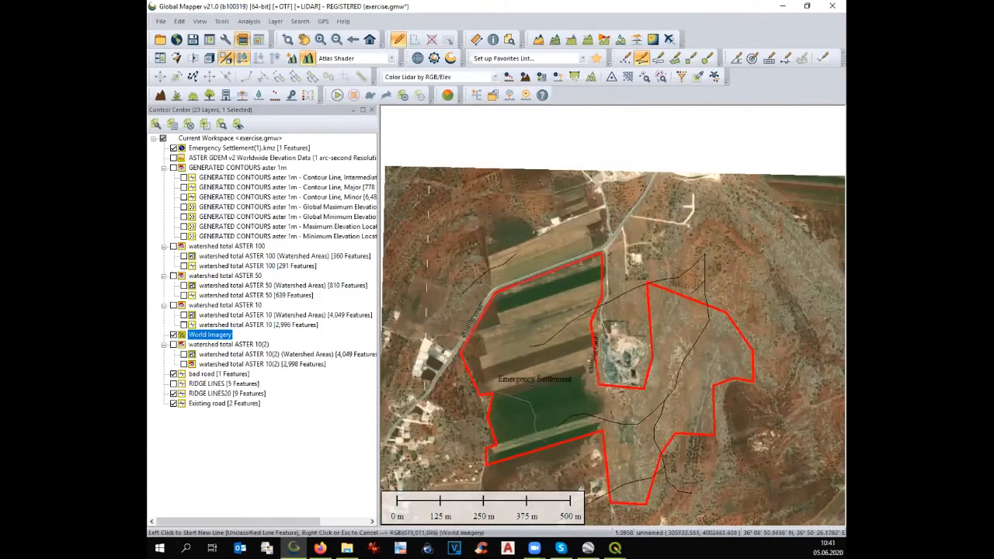
scroll(525, 353, down, 1)
scroll(510, 476, up, 1)
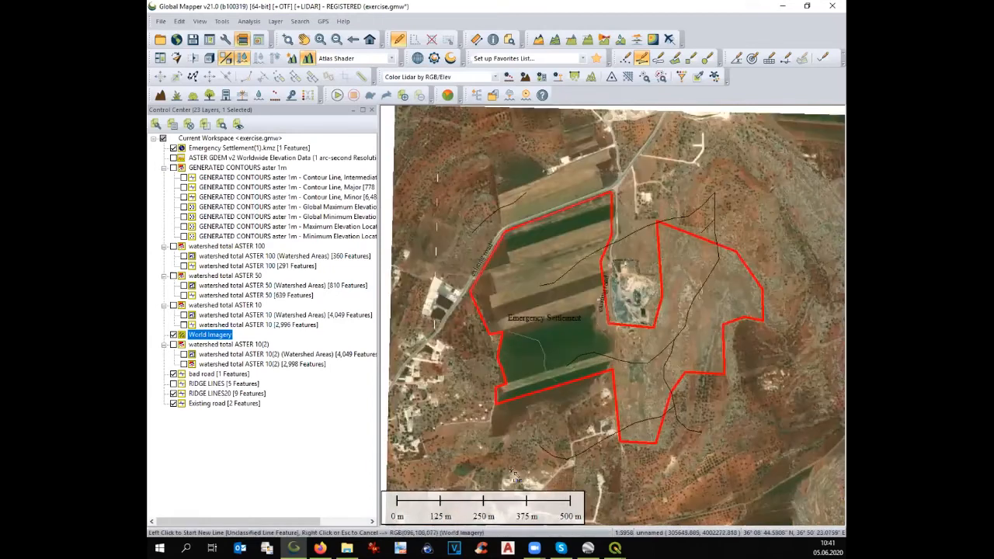
click(620, 433)
click(571, 443)
click(572, 456)
click(556, 475)
click(554, 488)
right_click(554, 488)
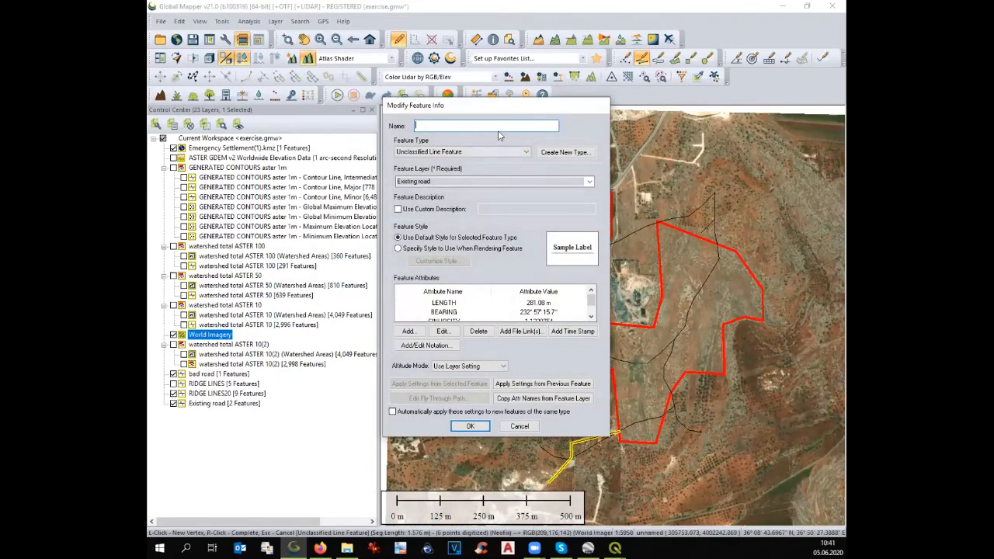
text(Existing road)
click(470, 426)
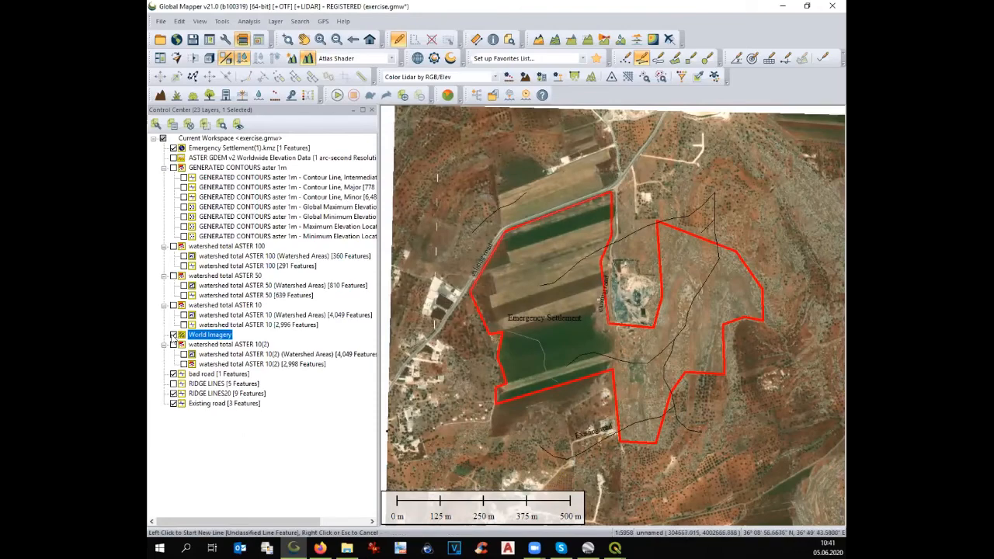
Step: Hide World Imagery and give all features of the Existing road layer the same line style, Railroad
click(173, 337)
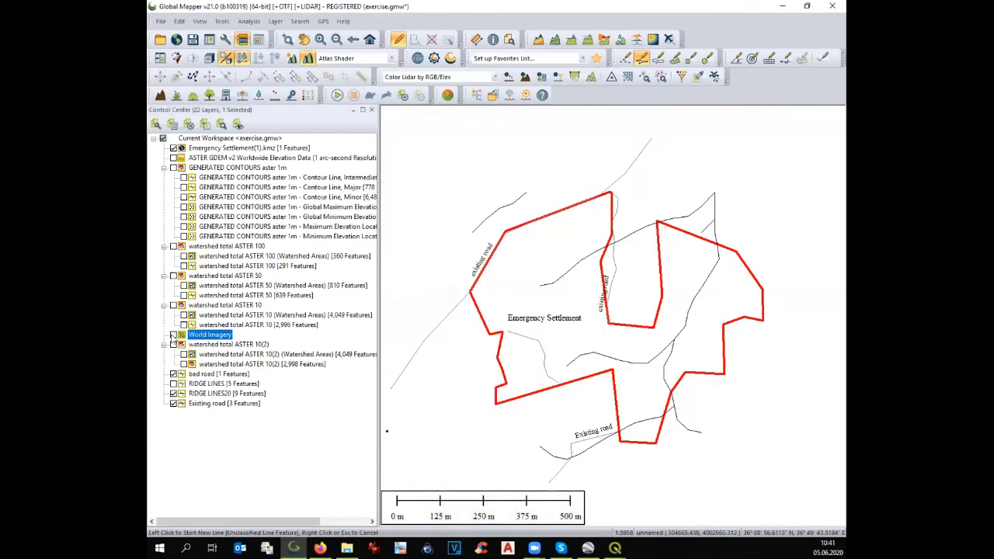
double_click(200, 404)
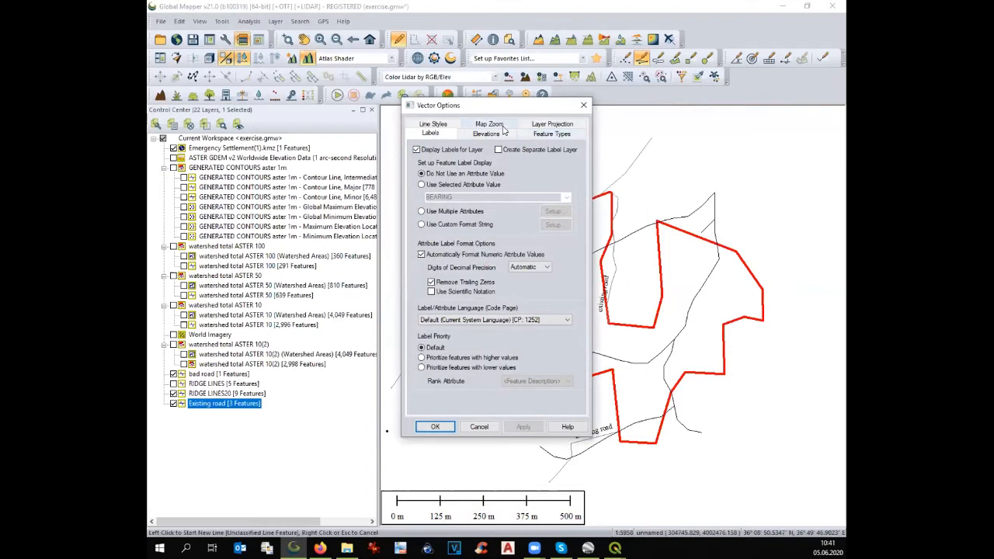
click(440, 124)
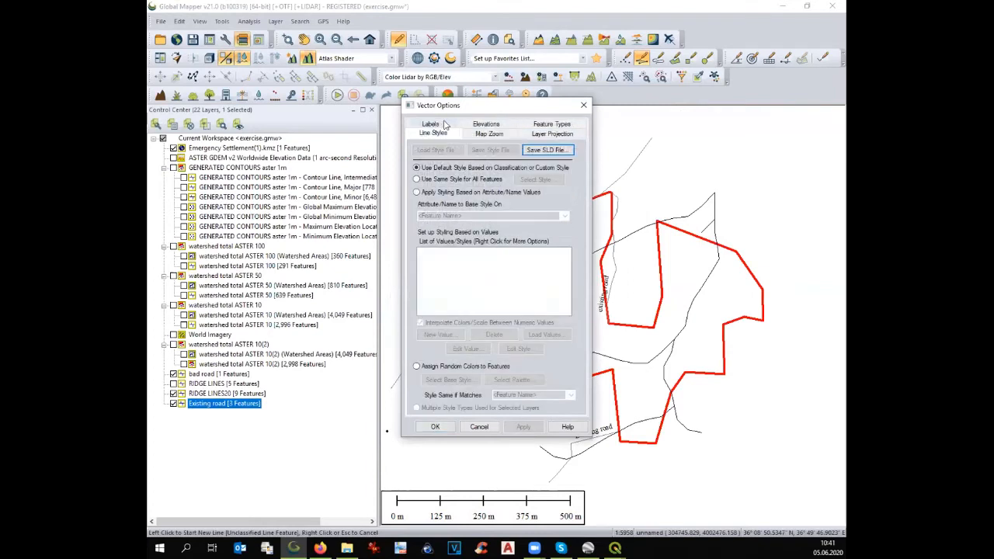
click(425, 181)
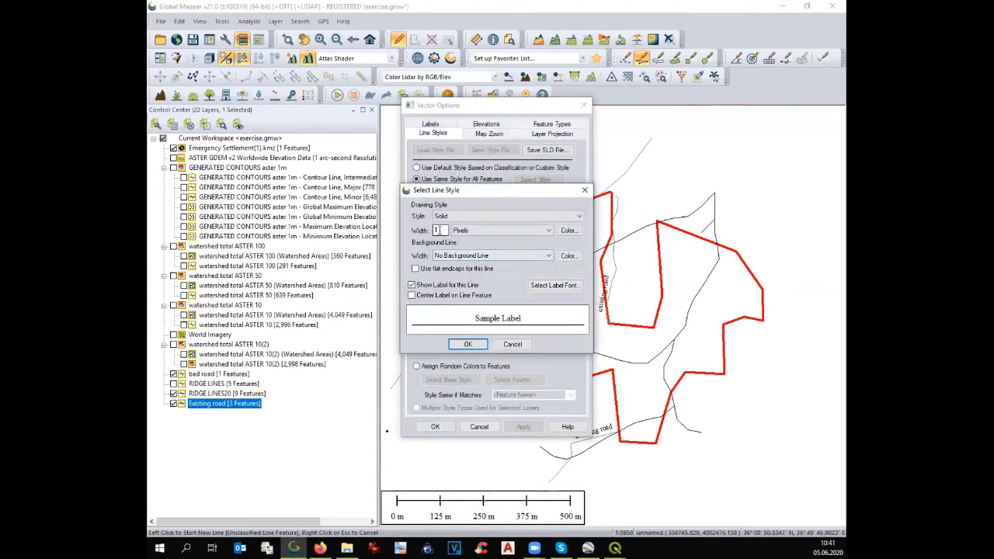
click(579, 217)
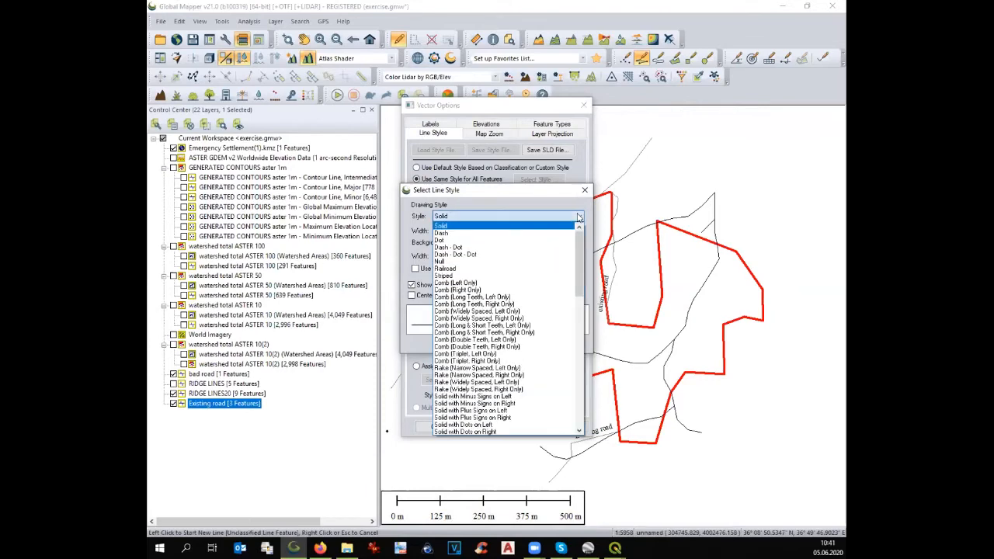
click(554, 268)
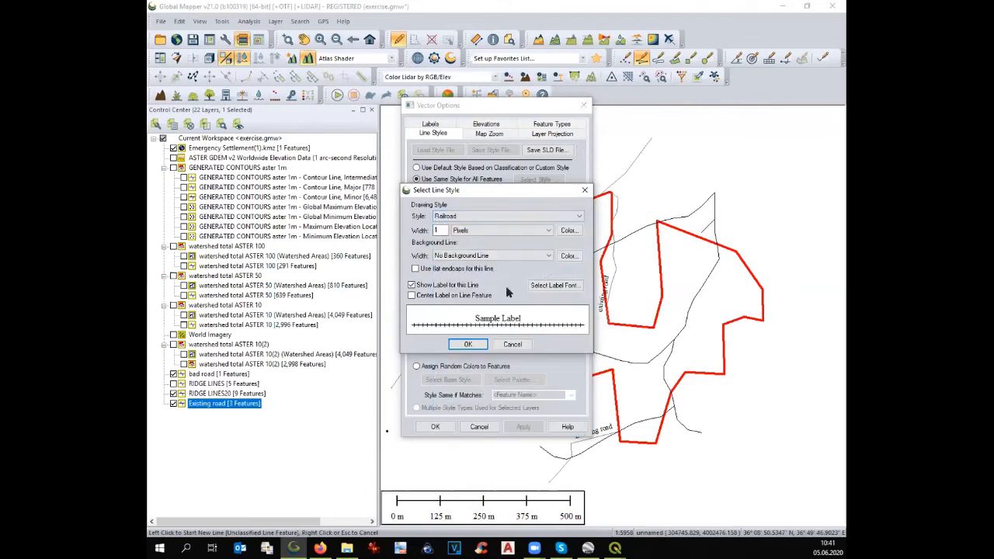
Step: Set the Existing road line width to 3 pixels and its colour to green, and apply the style to the layer
double_click(437, 230)
text(3)
click(568, 230)
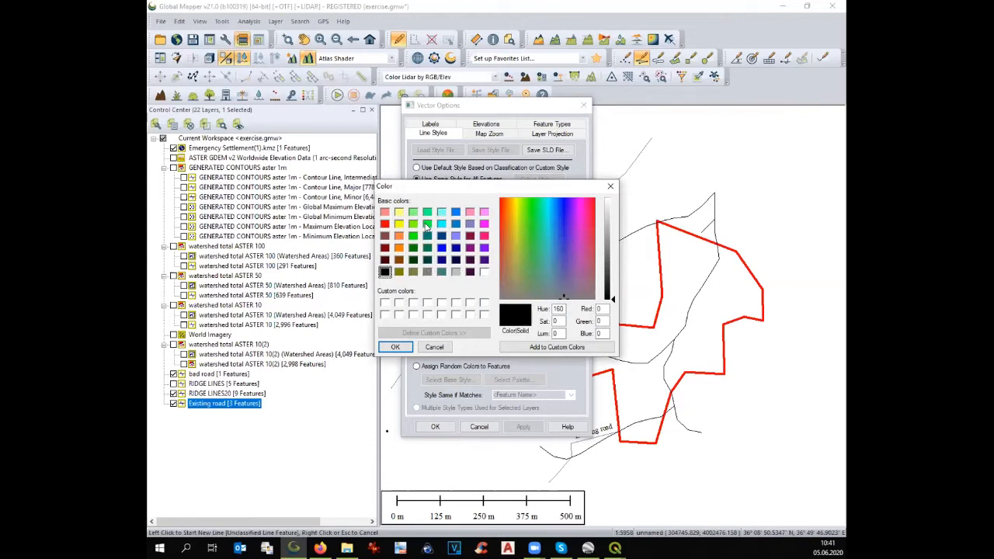
click(427, 225)
click(394, 347)
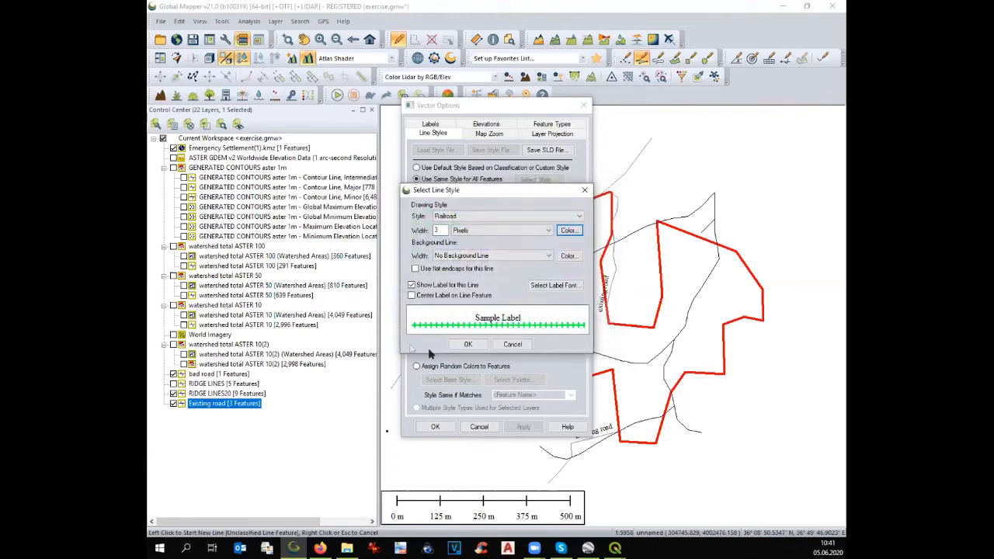
click(482, 345)
click(522, 427)
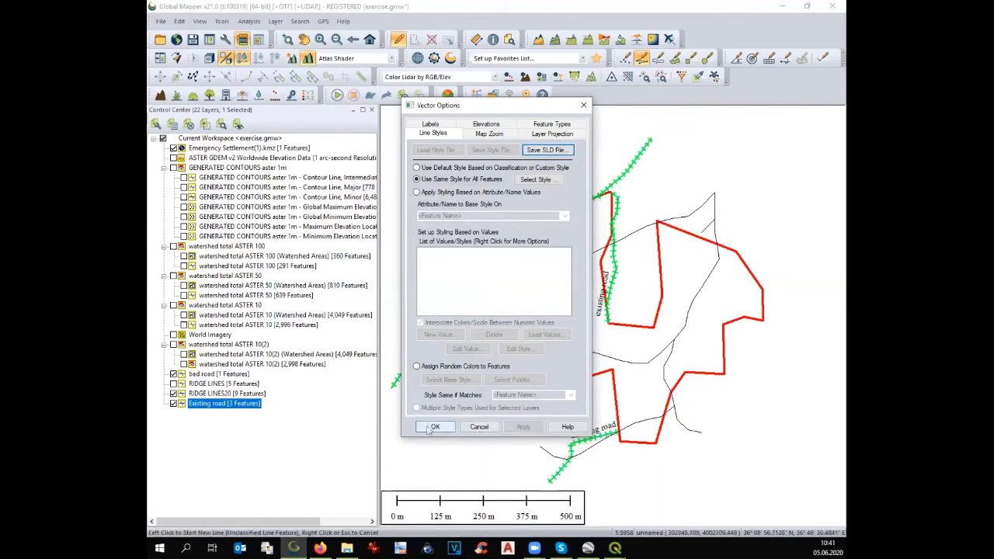
click(432, 428)
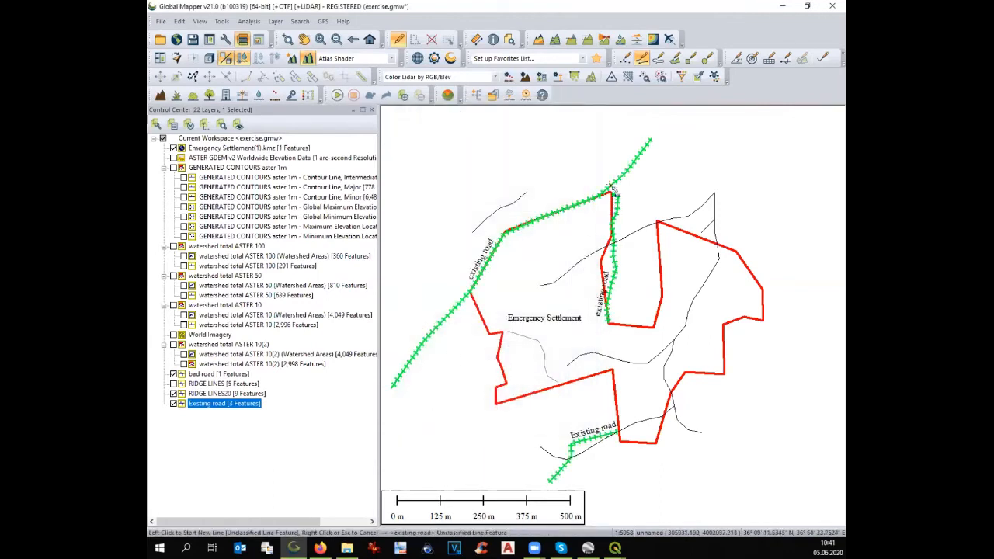
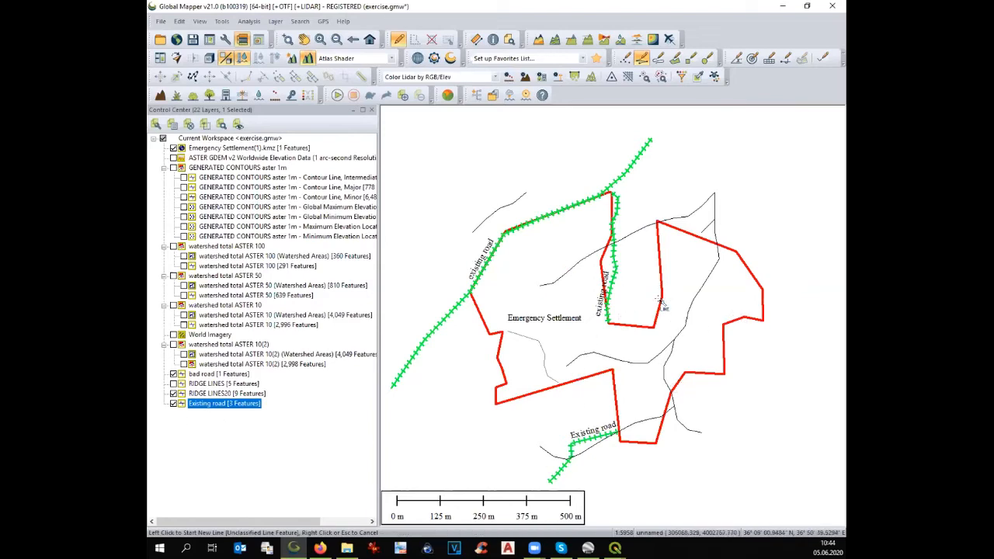
Step: Hide the RIDGE LINES20 layer, leaving the existing roads, bad road and settlement boundary displayed
click(174, 404)
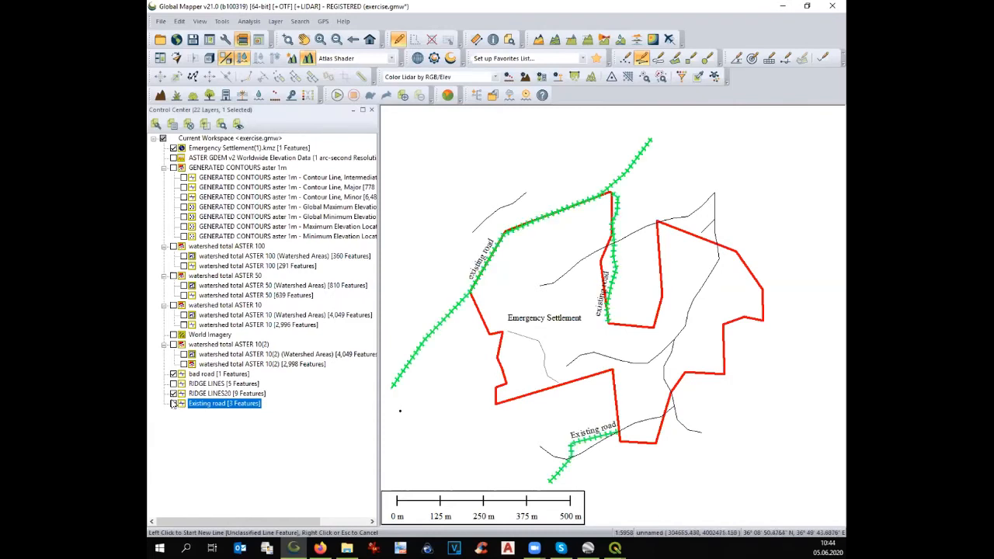
click(174, 394)
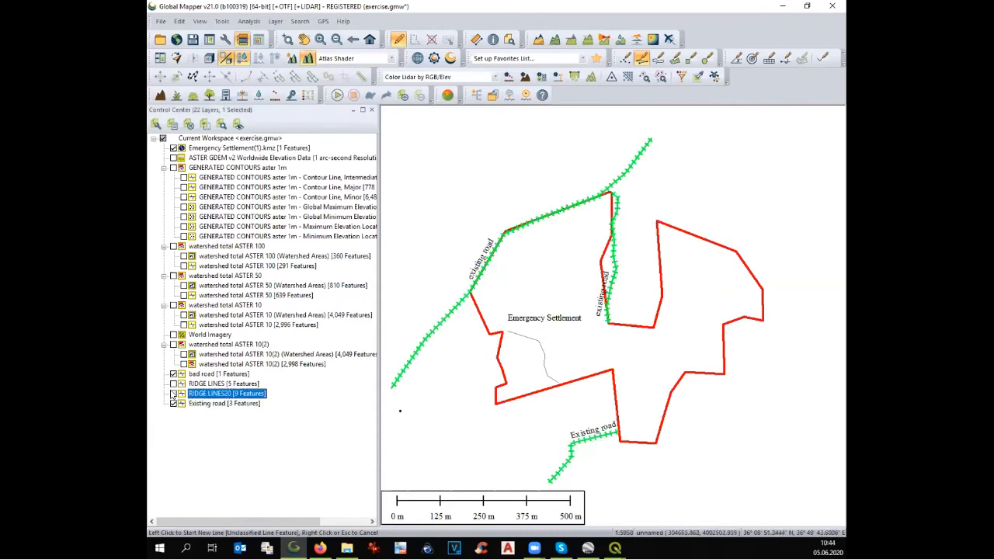
Step: Compare the RIDGE LINES20 layer with the ASTER 50 and ASTER 10 watershed streams, keeping the bad road layer hidden
click(174, 393)
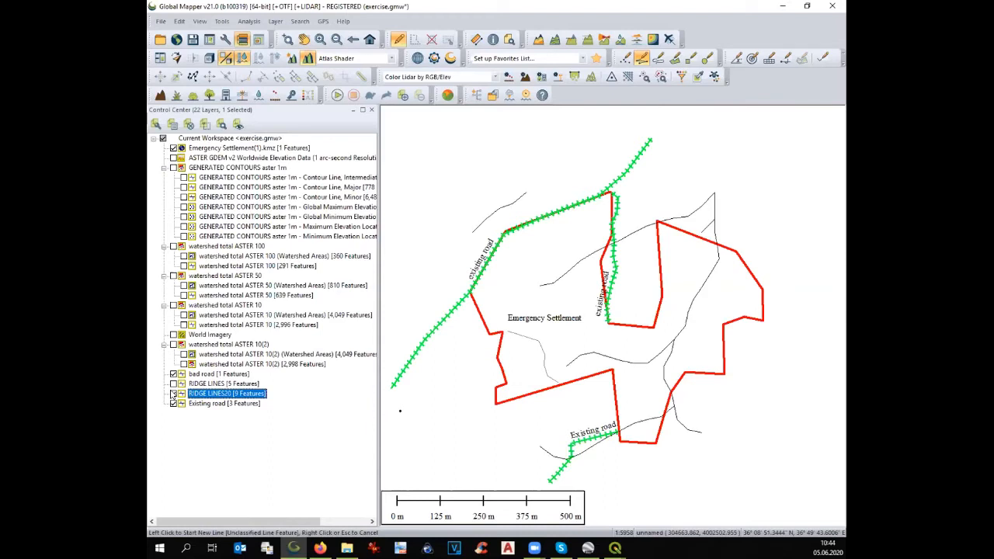
click(174, 375)
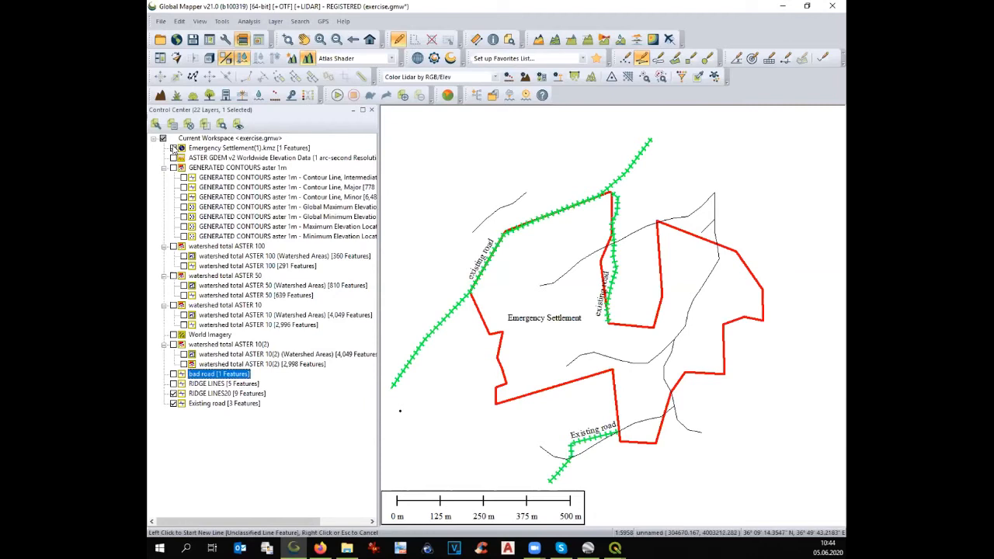
click(180, 296)
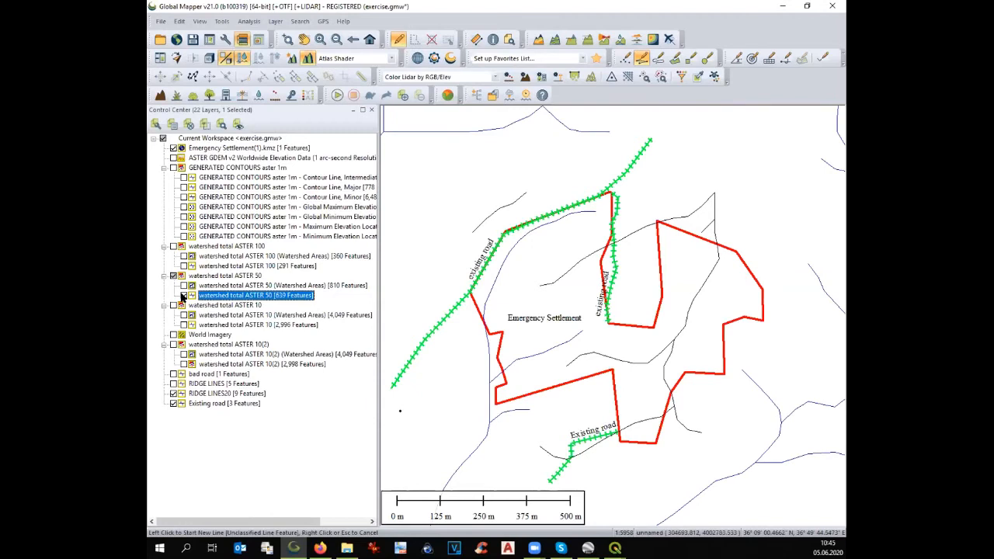
click(182, 296)
click(183, 325)
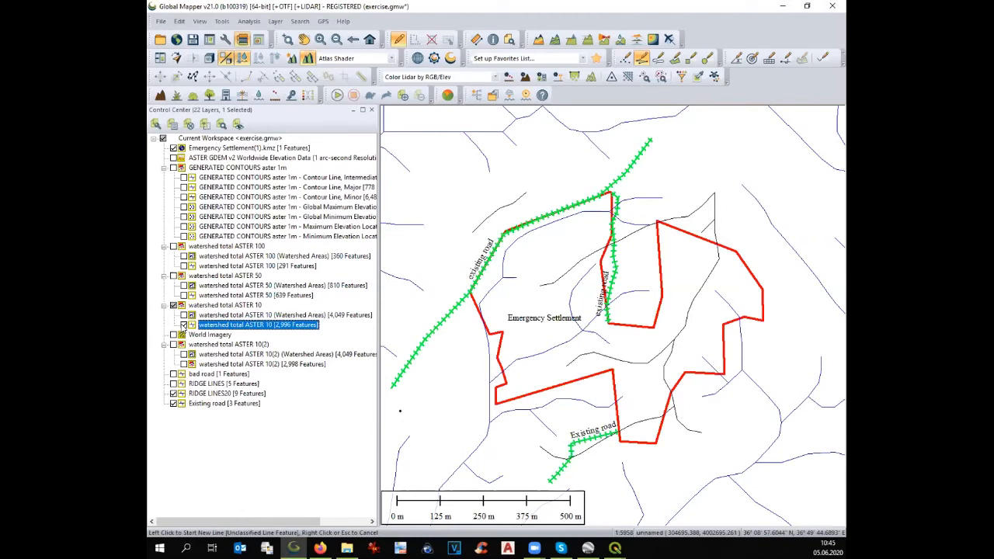
Step: Hide the ASTER 10 watershed, ridge line and existing road layers, leaving only World Imagery and the Emergency Settlement boundary displayed
click(174, 149)
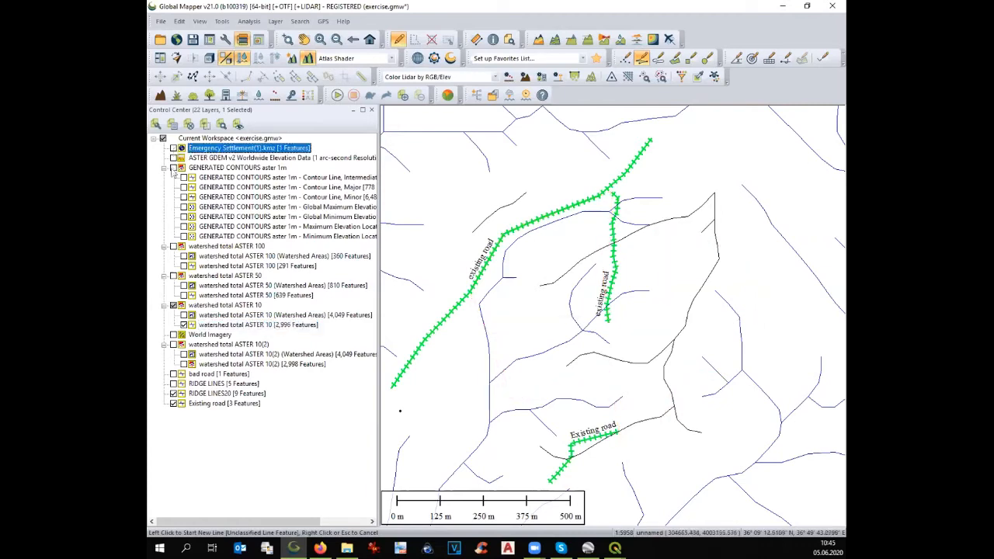
click(173, 305)
click(164, 306)
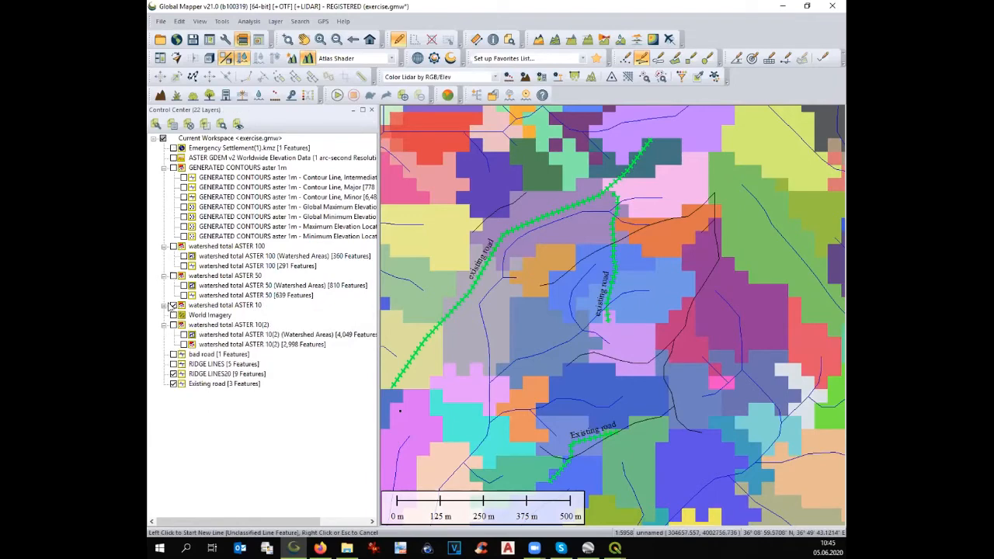
click(173, 305)
click(174, 374)
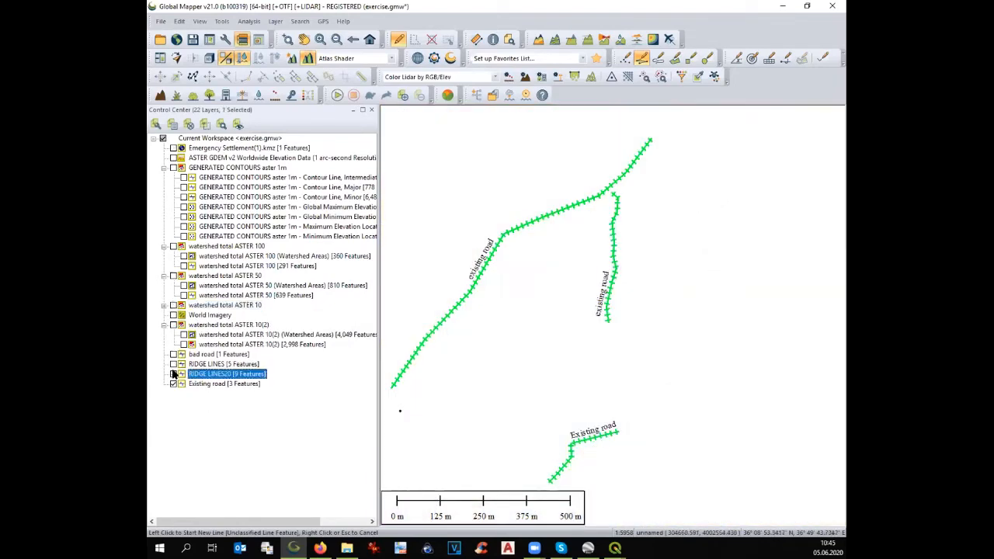
click(173, 384)
click(174, 316)
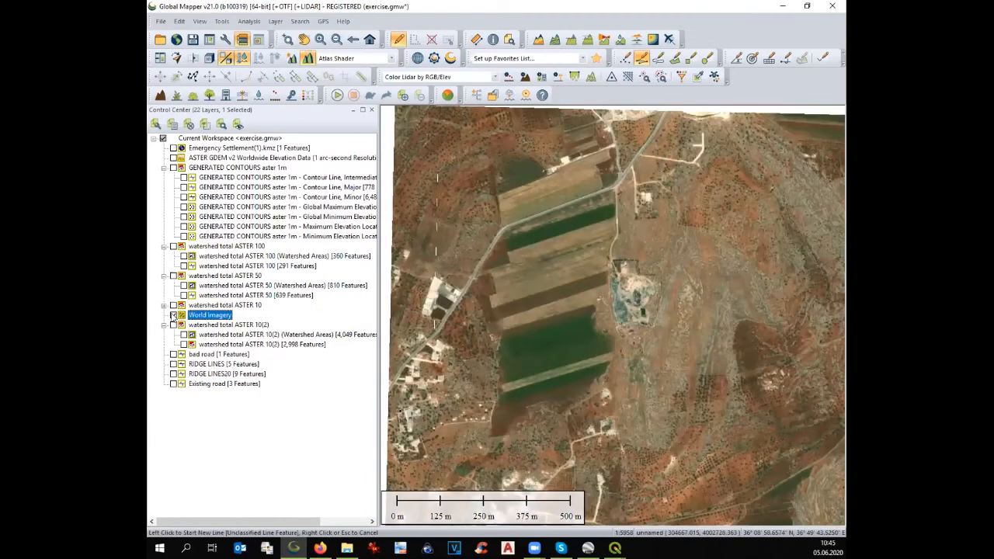
click(174, 149)
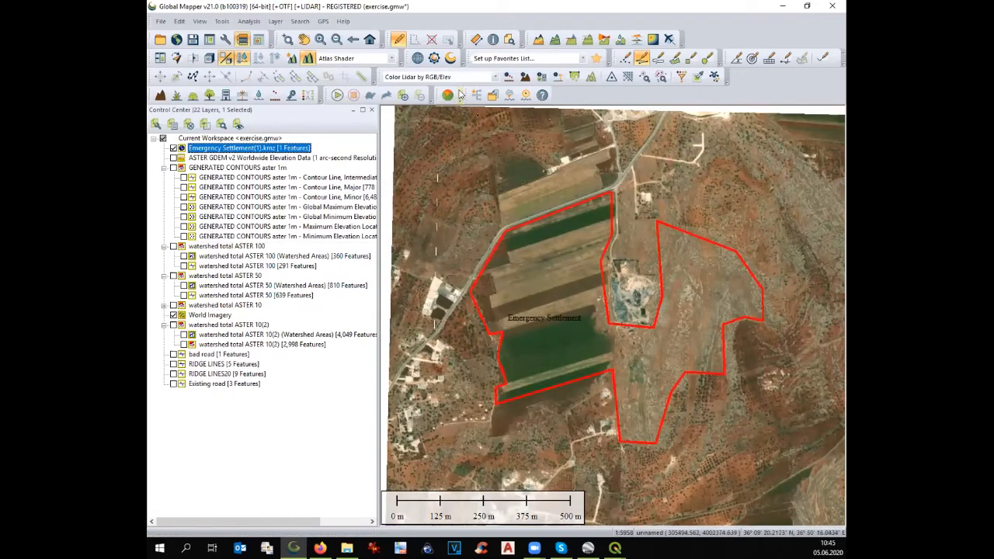
Step: Frame the whole settlement on the map and start a raster export in GeoTIFF format
click(320, 39)
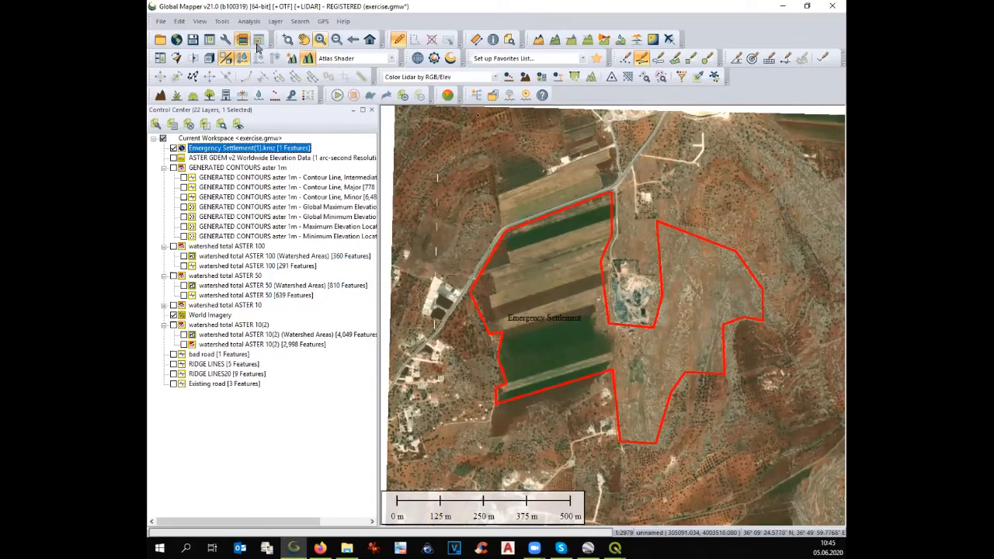
click(290, 39)
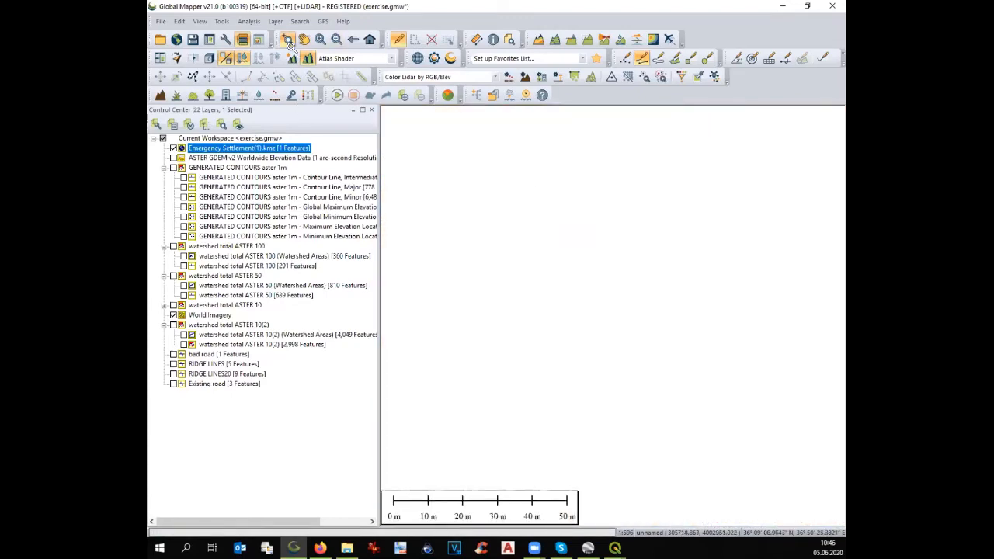
scroll(547, 332, down, 2)
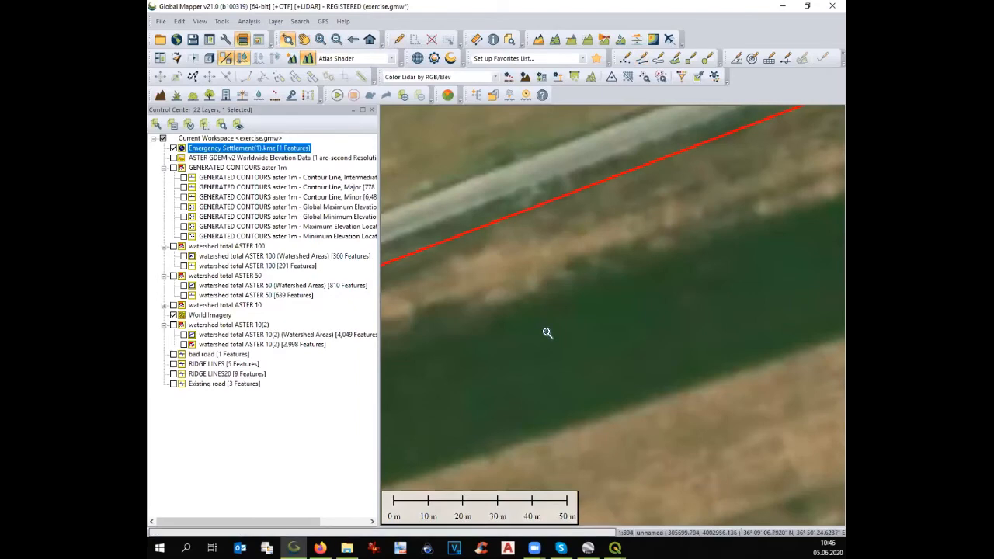
scroll(548, 332, down, 2)
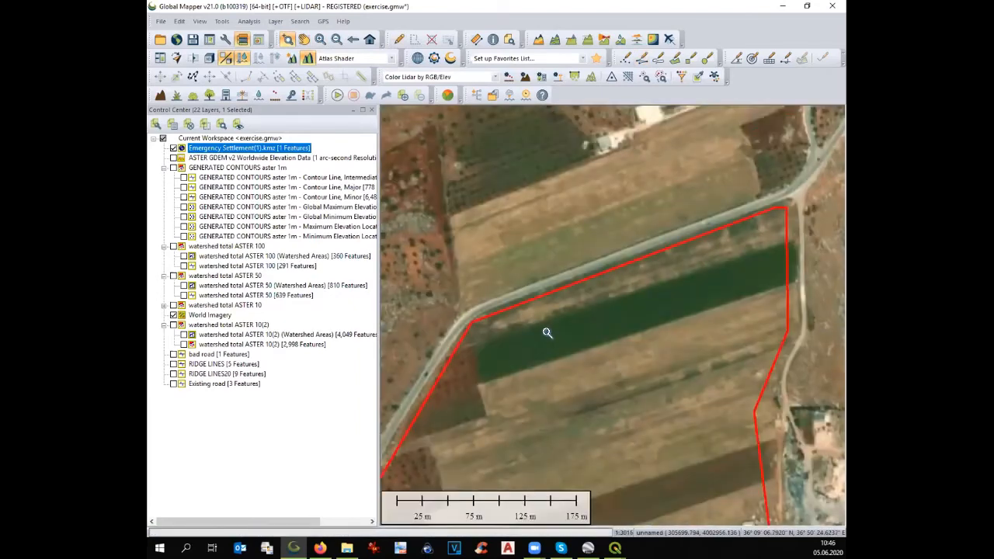
scroll(548, 333, down, 1)
scroll(548, 332, down, 1)
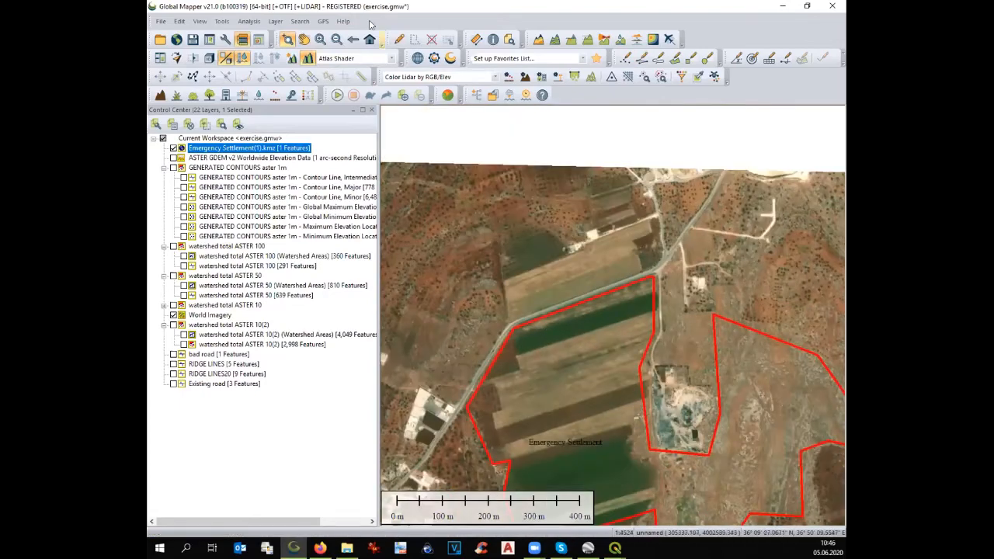
click(303, 41)
drag(627, 329, 581, 209)
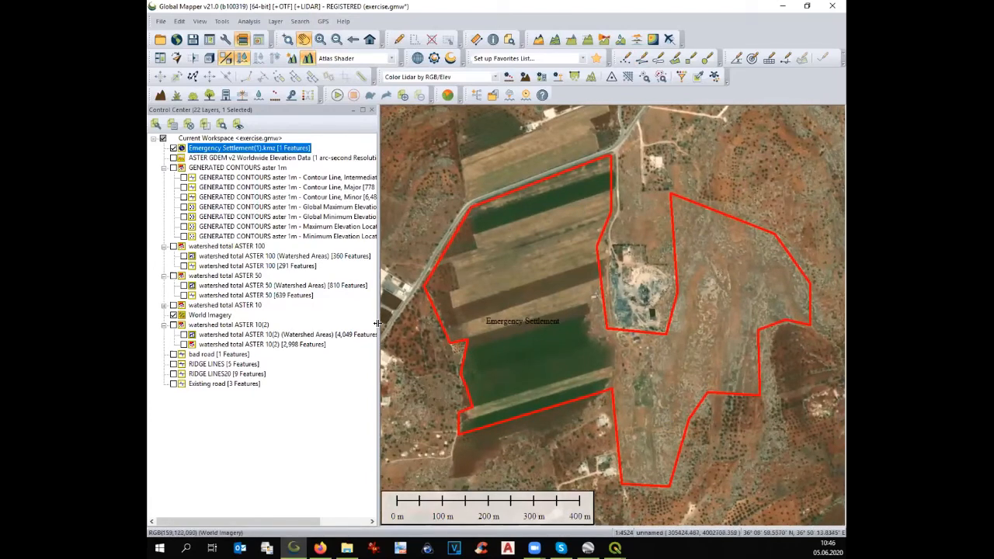
click(161, 21)
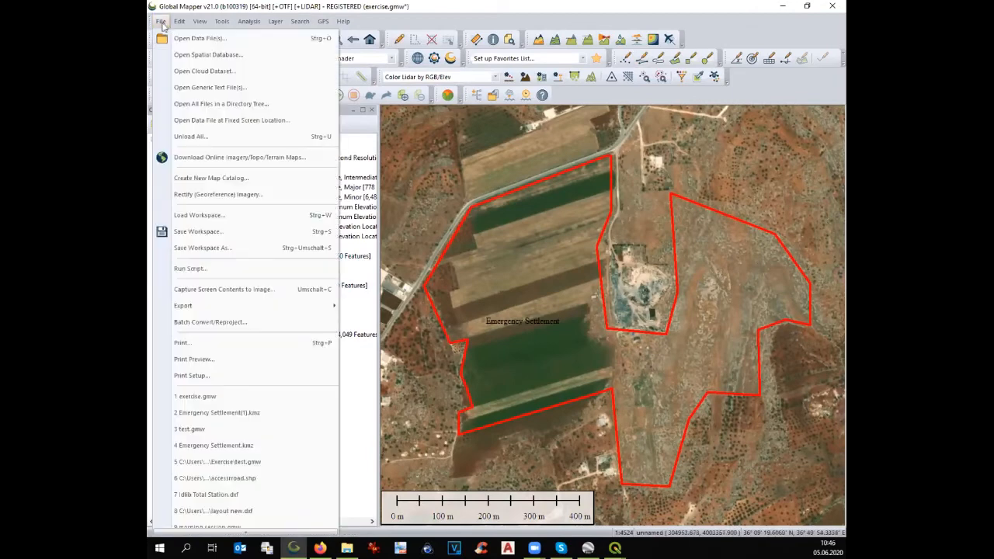
mouse_move(222, 311)
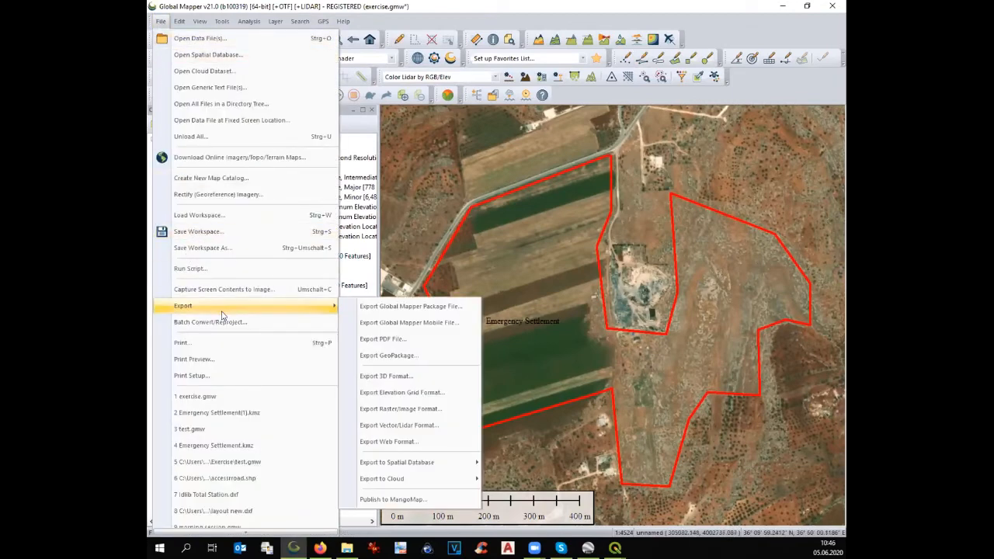
click(386, 411)
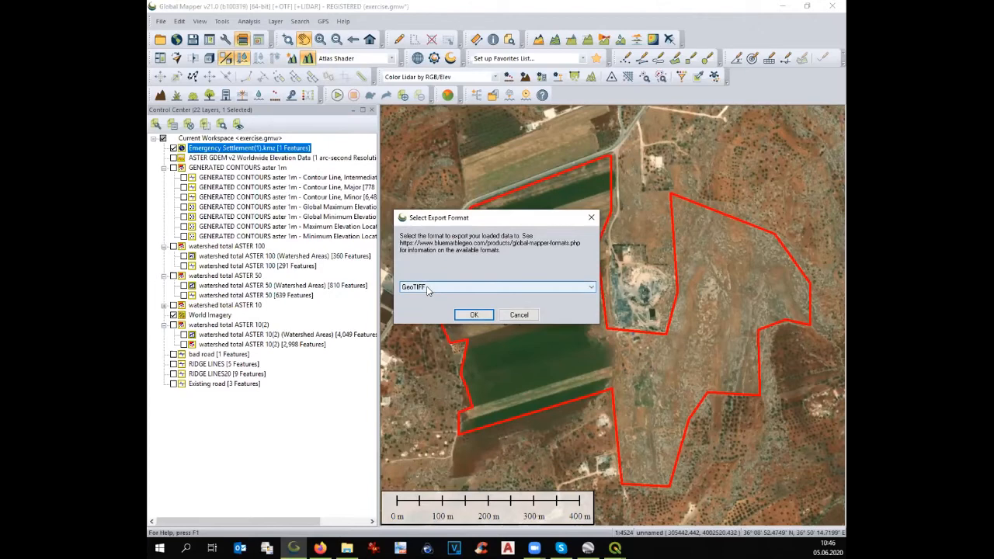
click(477, 315)
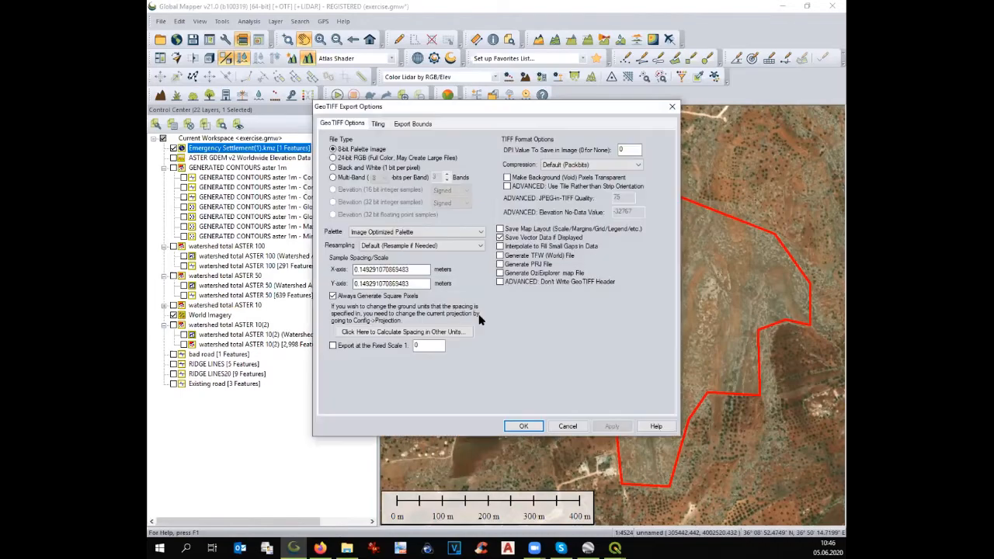
Step: Define the GeoTIFF export bounds with a box enclosing the Emergency Settlement boundary and accept the export options
click(410, 126)
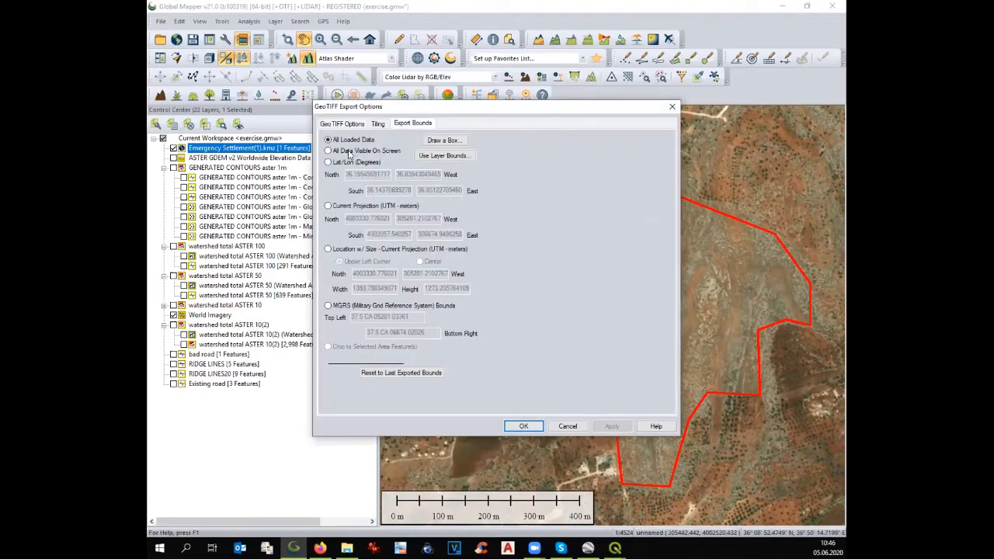
click(442, 141)
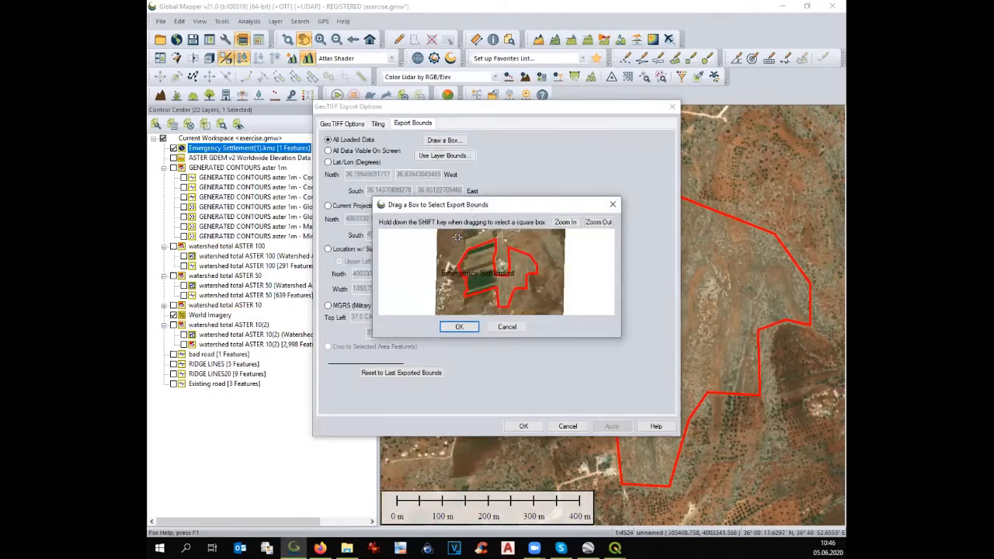
drag(451, 236, 539, 310)
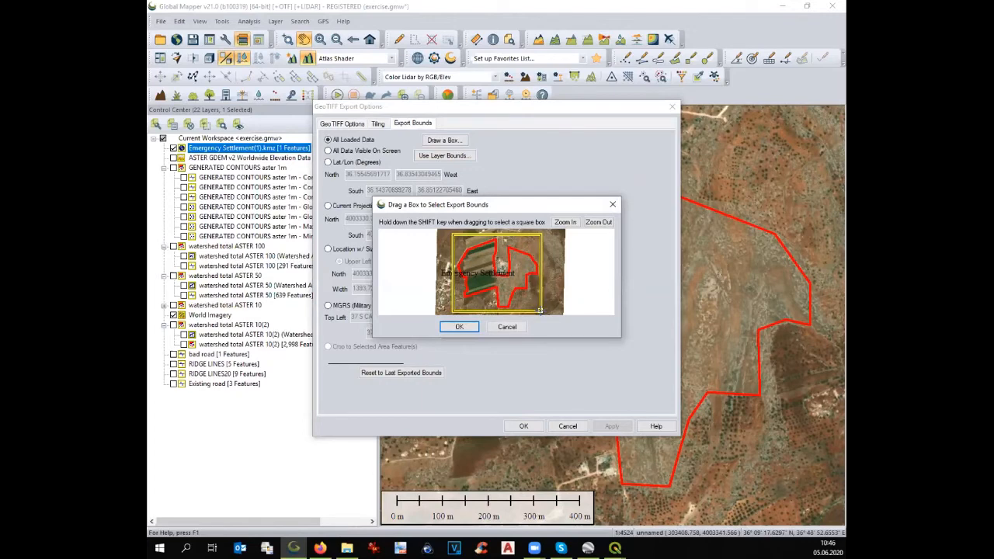
click(453, 327)
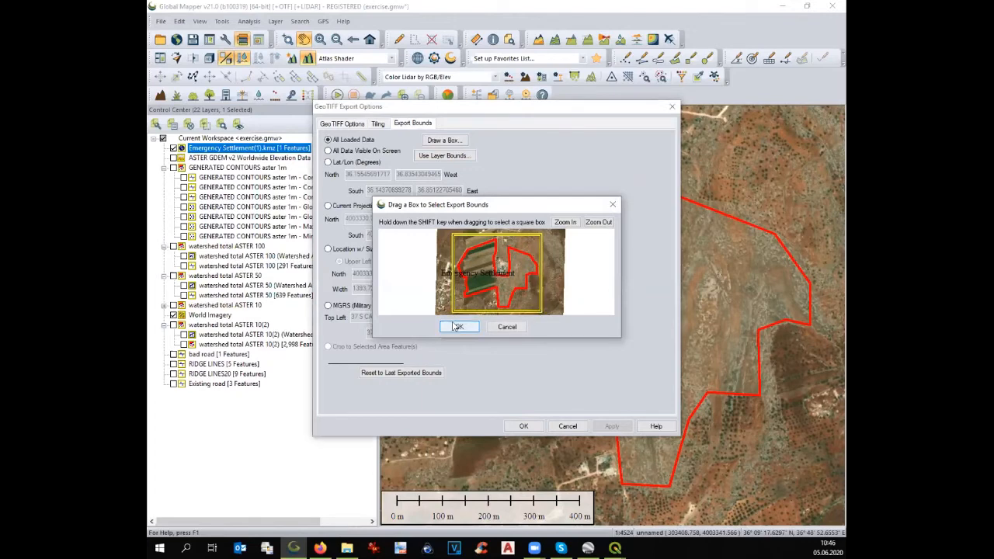
click(524, 426)
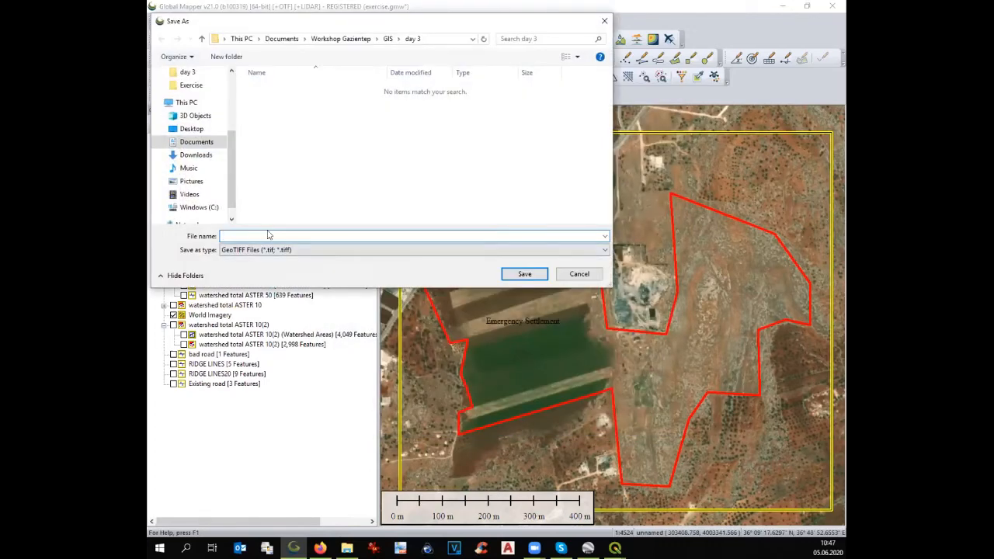
Step: Try to save the GeoTIFF as "imagery" in the day 3 folder, cancel the rendering and force the program closed
text(imagery)
click(525, 275)
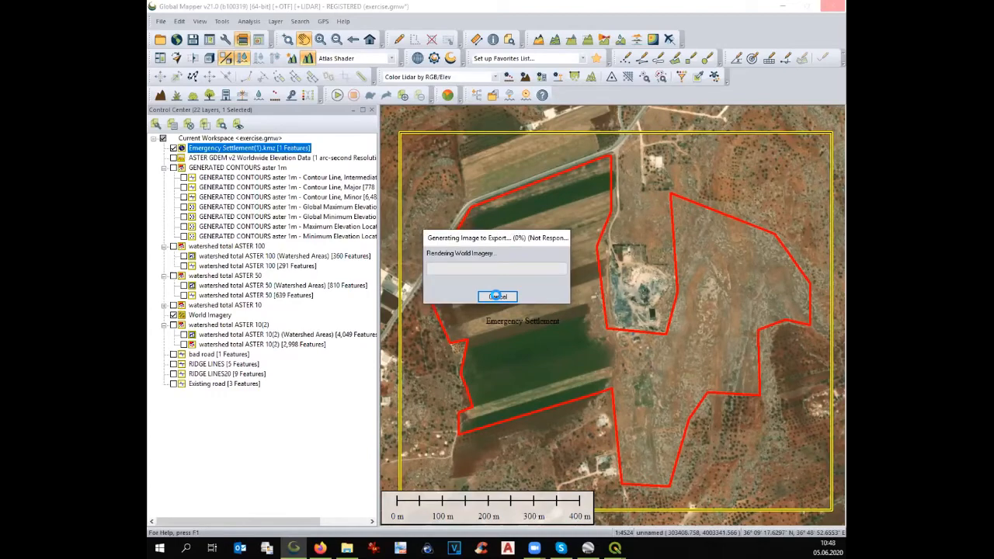
click(498, 296)
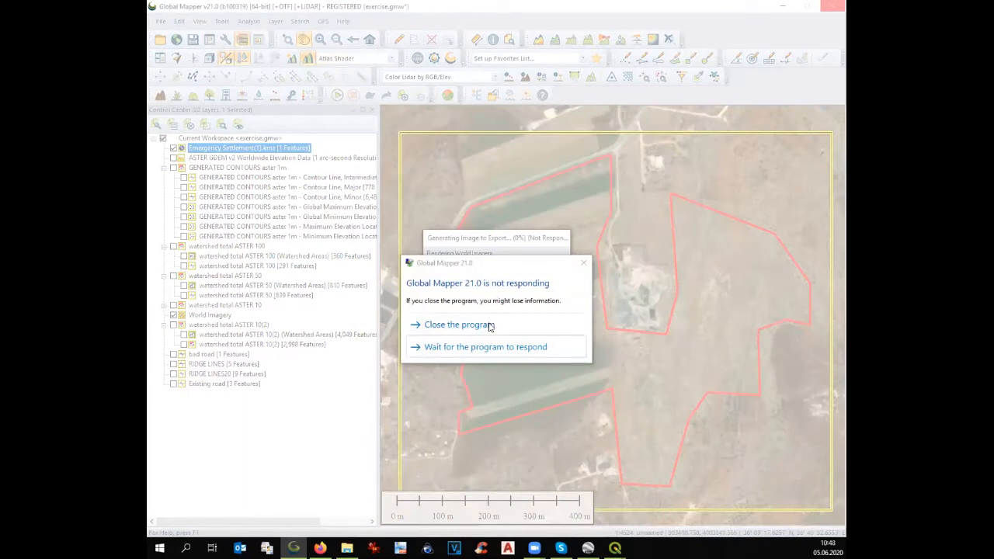
click(490, 327)
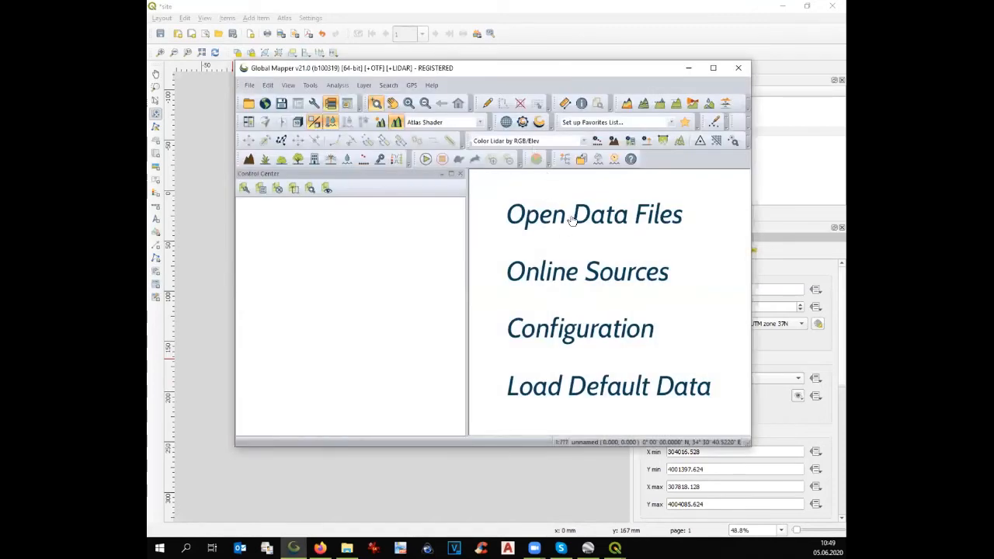
Step: Load exercise.gmw from the day 3 folder into the restarted Global Mapper and maximize its window
click(573, 221)
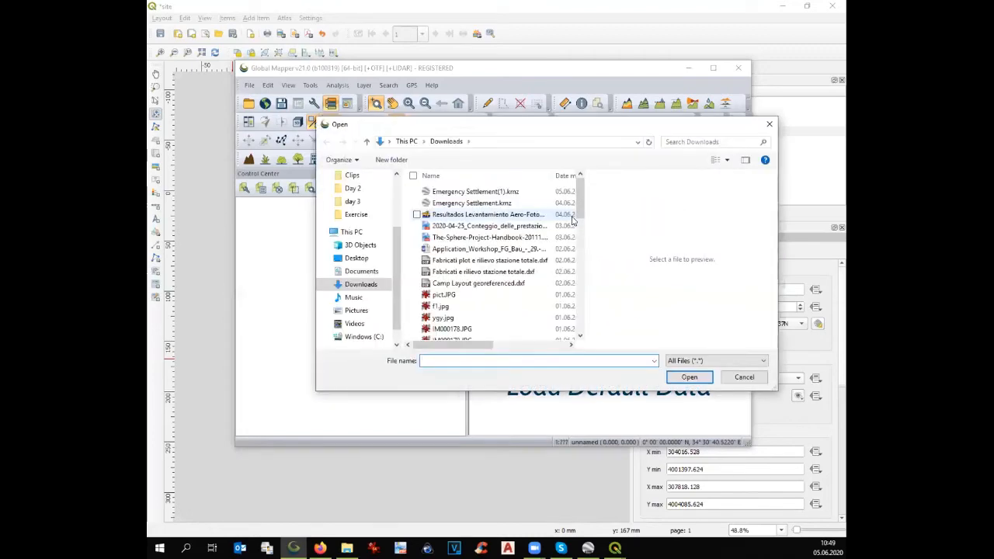
scroll(508, 251, down, 2)
scroll(508, 251, down, 10)
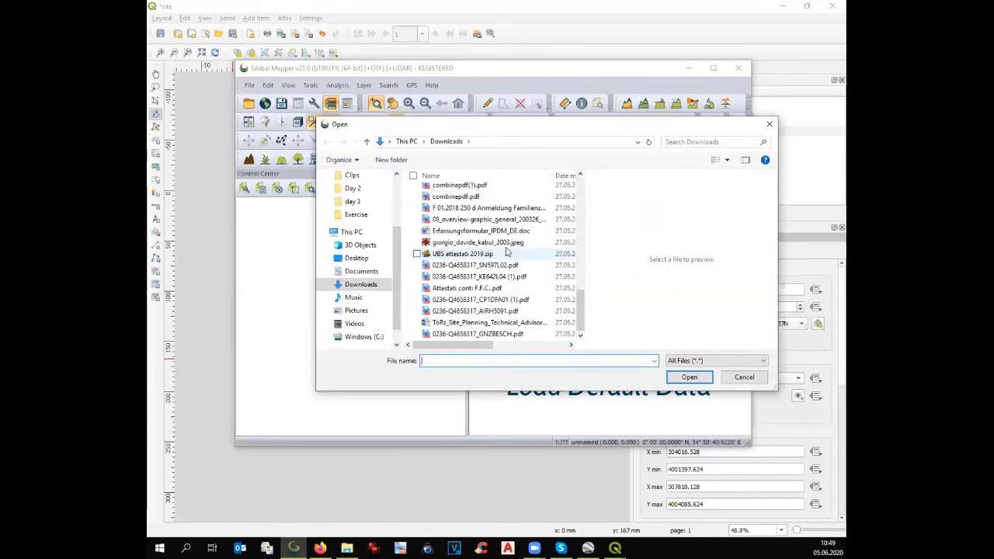
scroll(507, 251, up, 10)
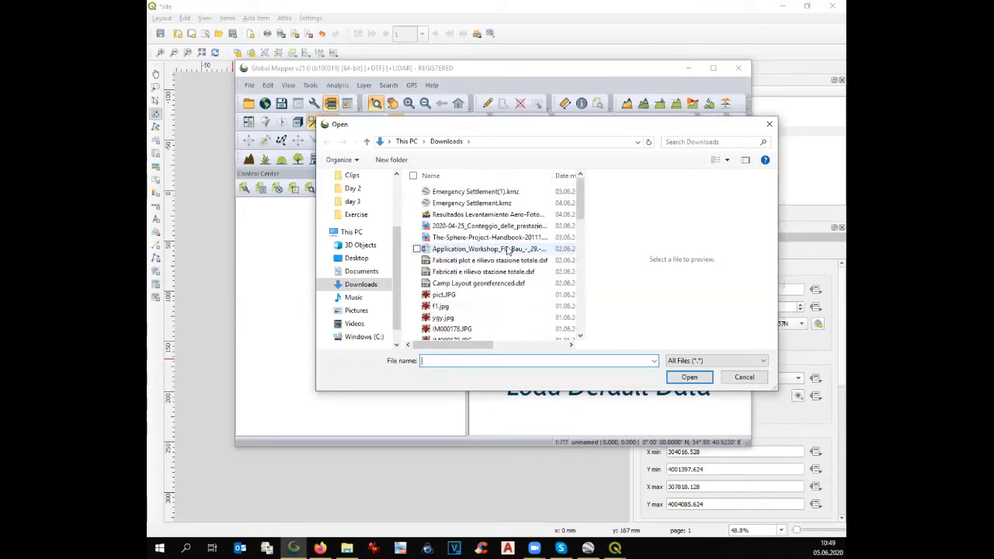
click(354, 202)
click(450, 249)
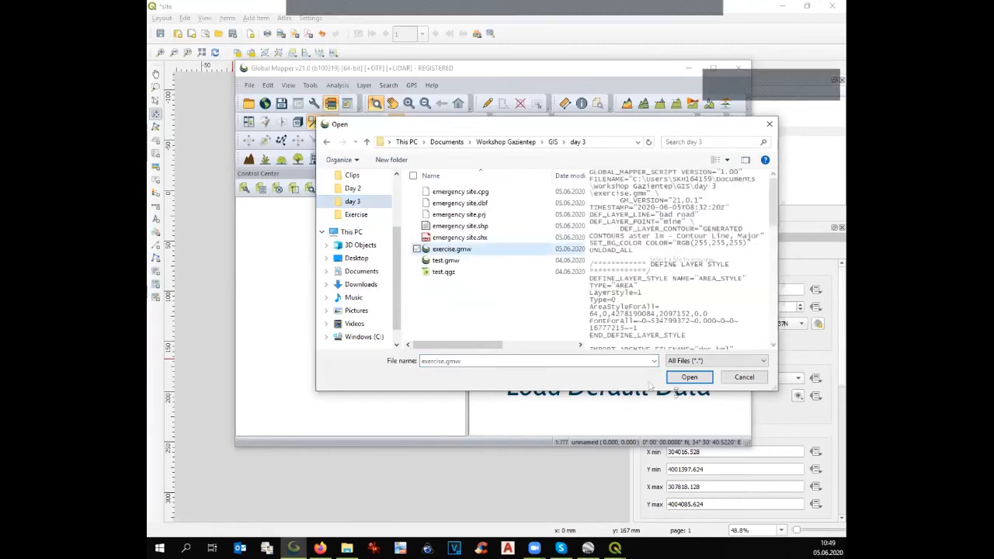
click(690, 379)
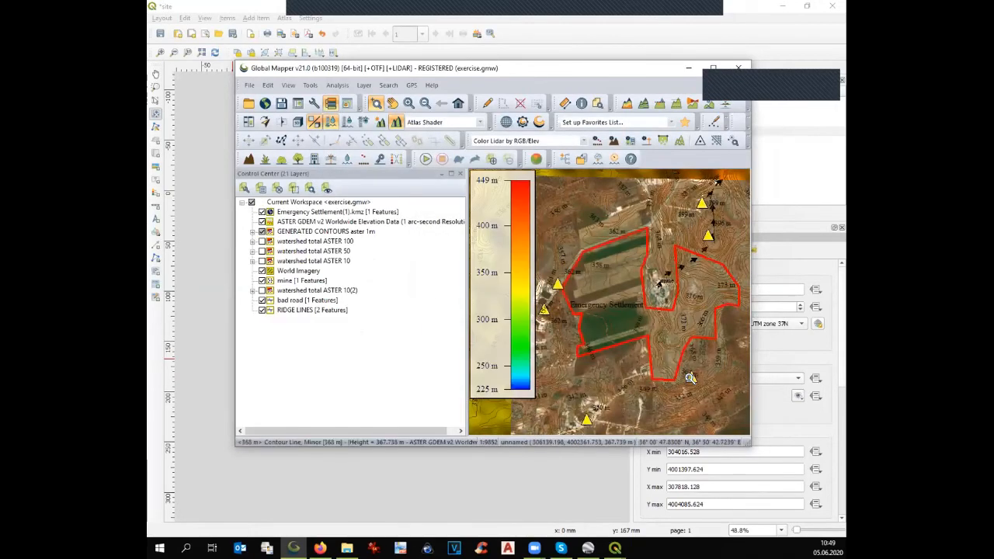
click(711, 74)
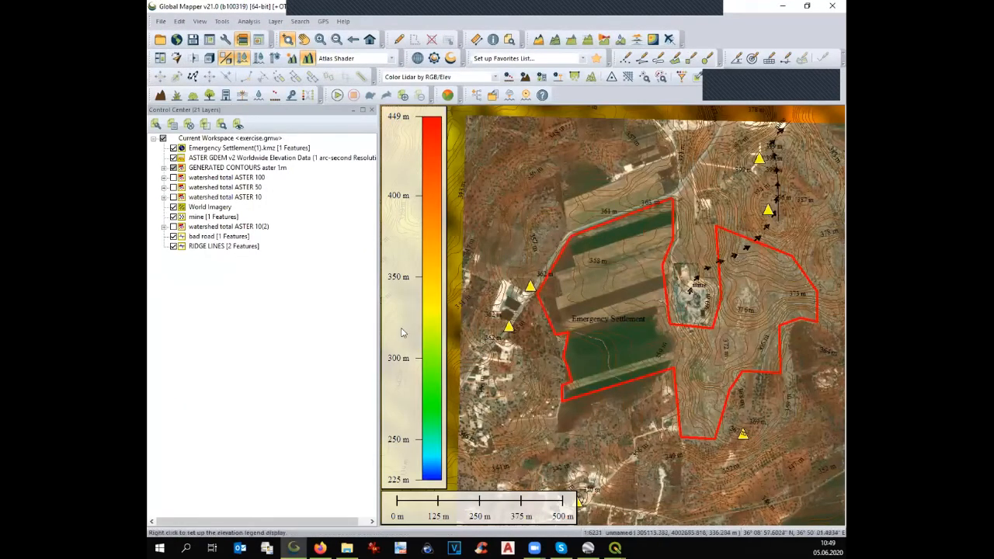
Step: Hide the RIDGE LINES, GENERATED CONTOURS aster 1m, World Imagery and mine layers
click(174, 247)
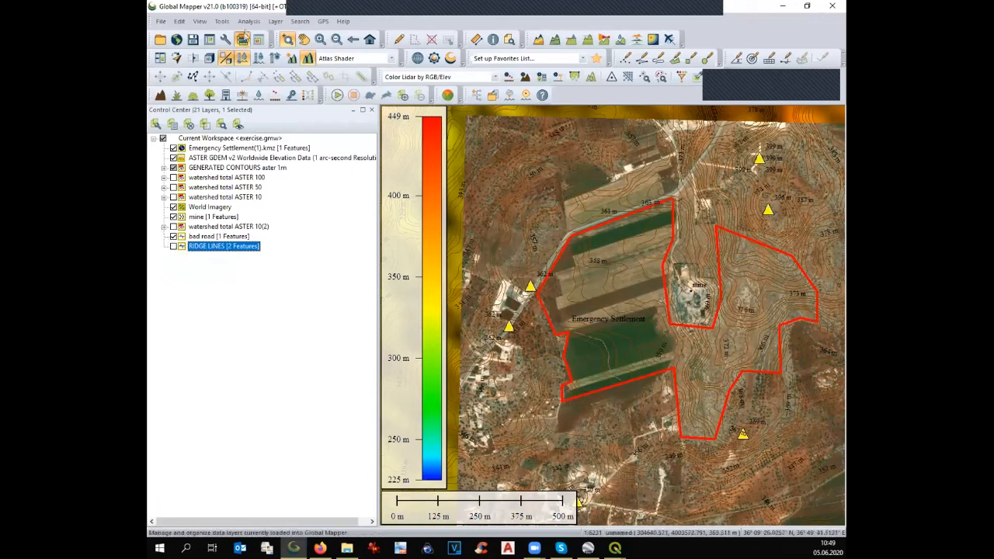
click(173, 169)
click(173, 169)
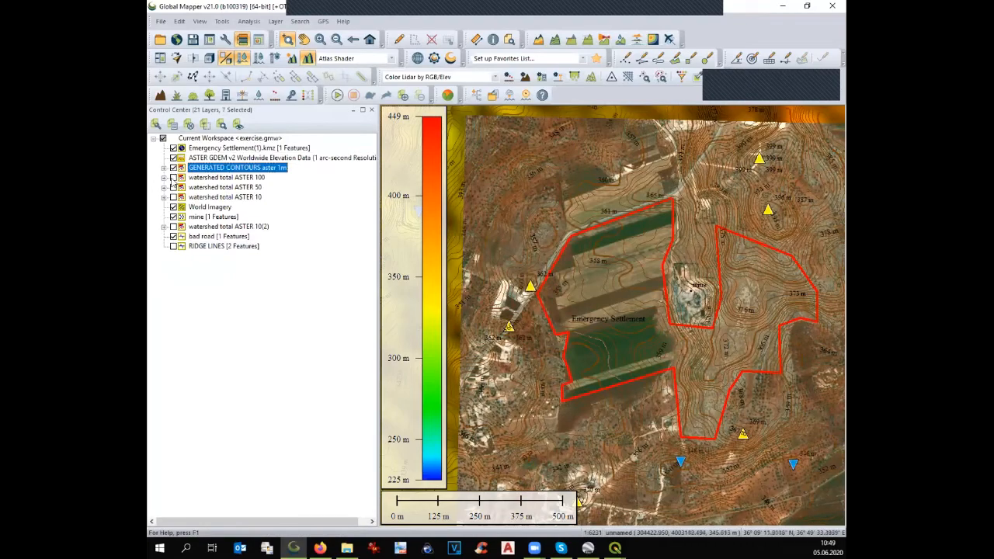
click(173, 207)
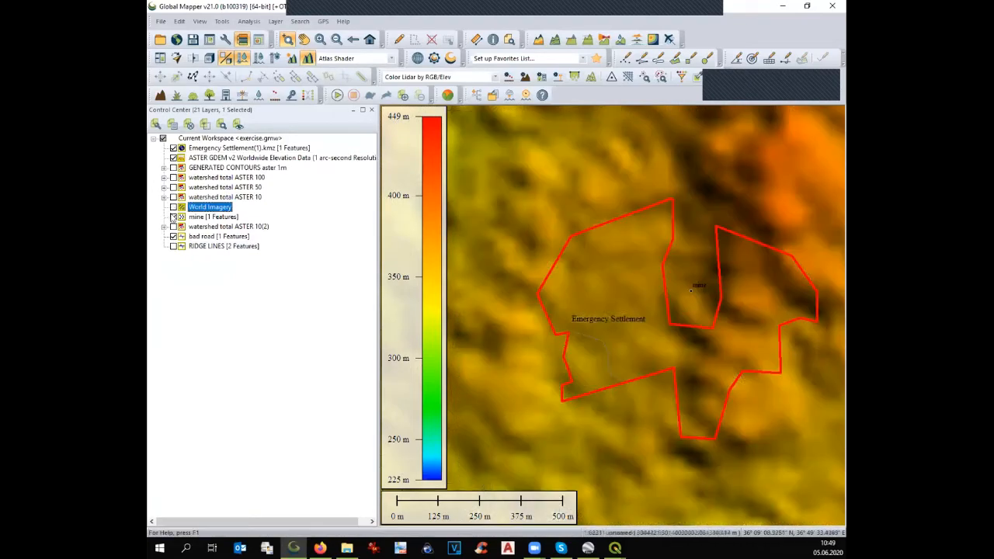
click(174, 217)
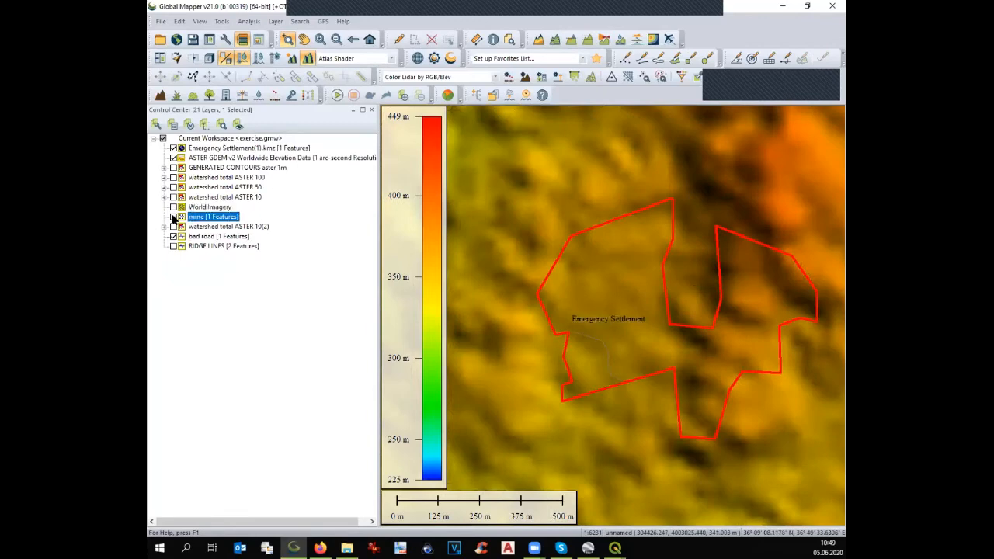
Step: Close the existing RIDGE LINES layer and accept the removal
click(174, 247)
key(Delete)
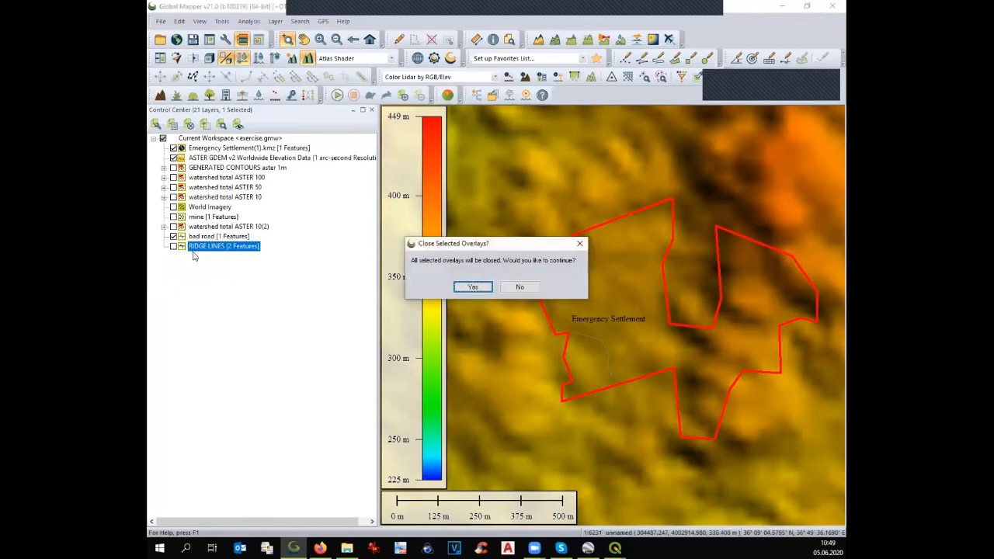
key(Return)
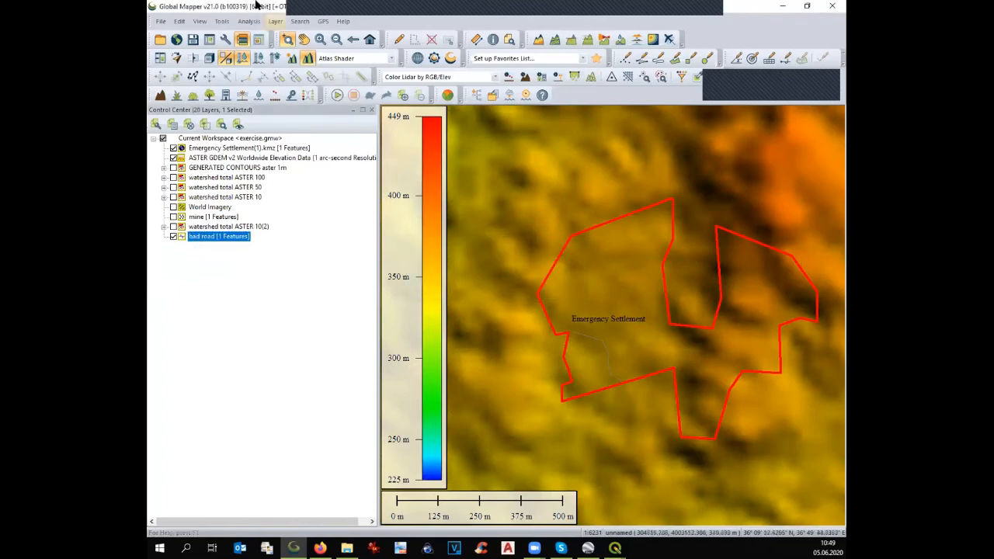
Step: Find ridge lines into a layer named RIDGE LINES20 with a ridge cell count of 20, bounded to all data visible on screen
click(247, 21)
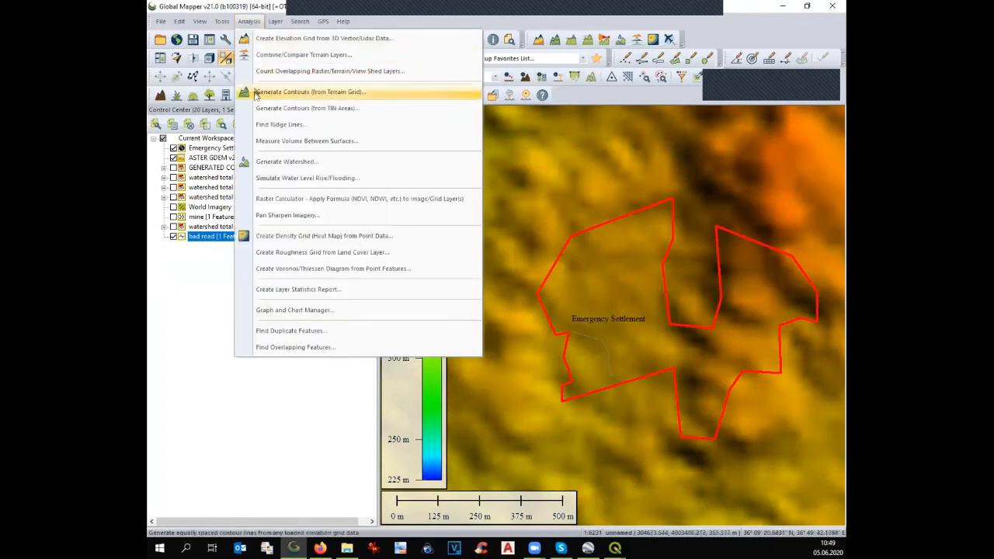
click(264, 124)
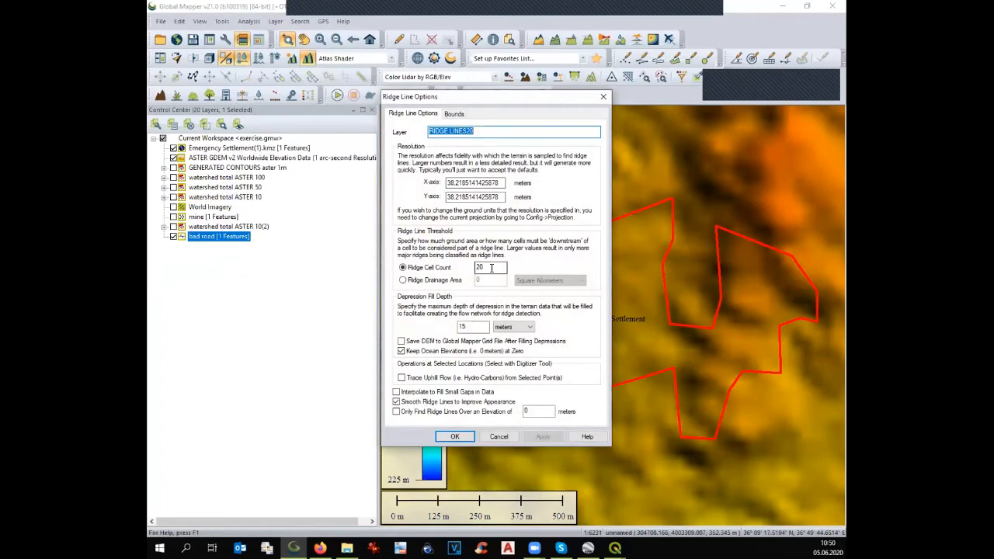
click(458, 115)
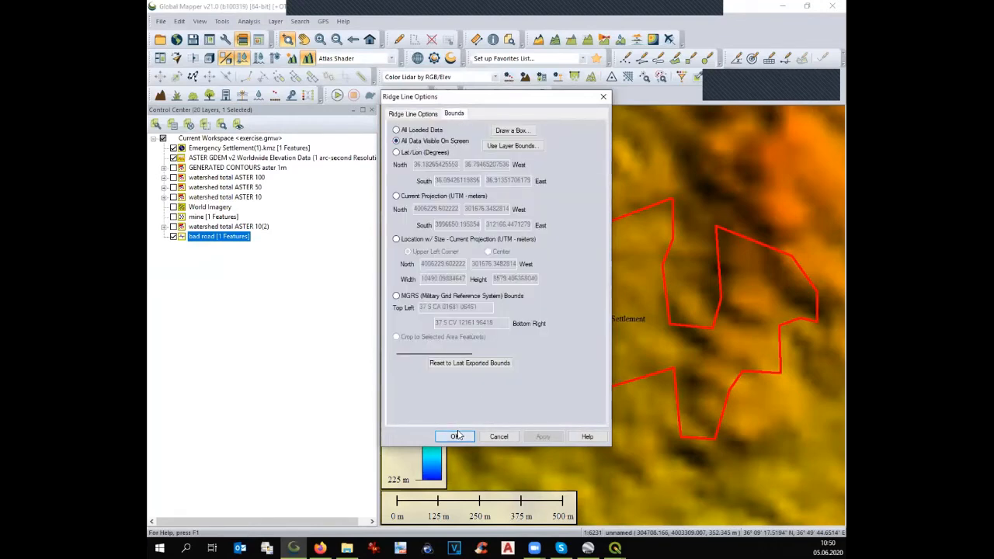
click(456, 436)
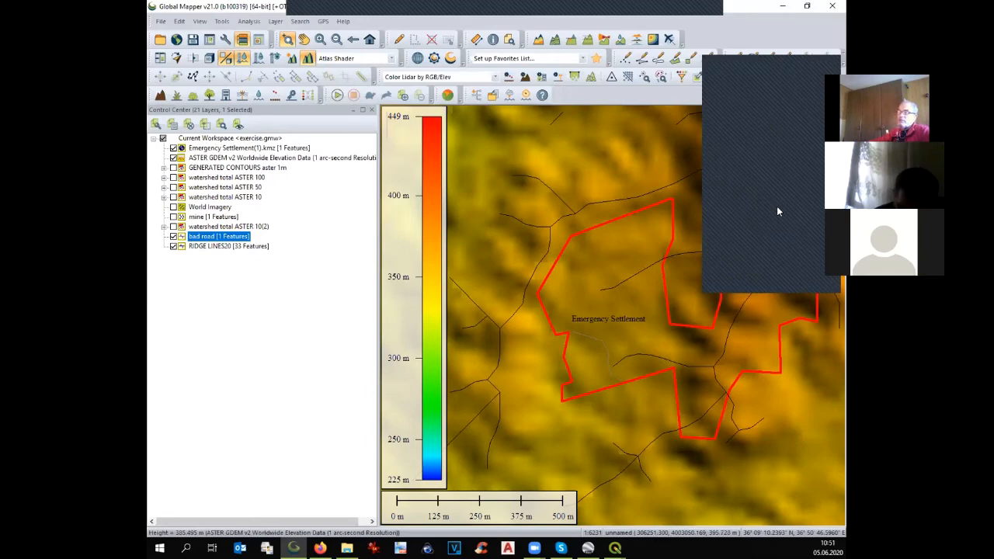
Step: Hide the bad road, ASTER GDEM elevation and RIDGE LINES20 layers, leaving only the Emergency Settlement boundary visible
click(174, 237)
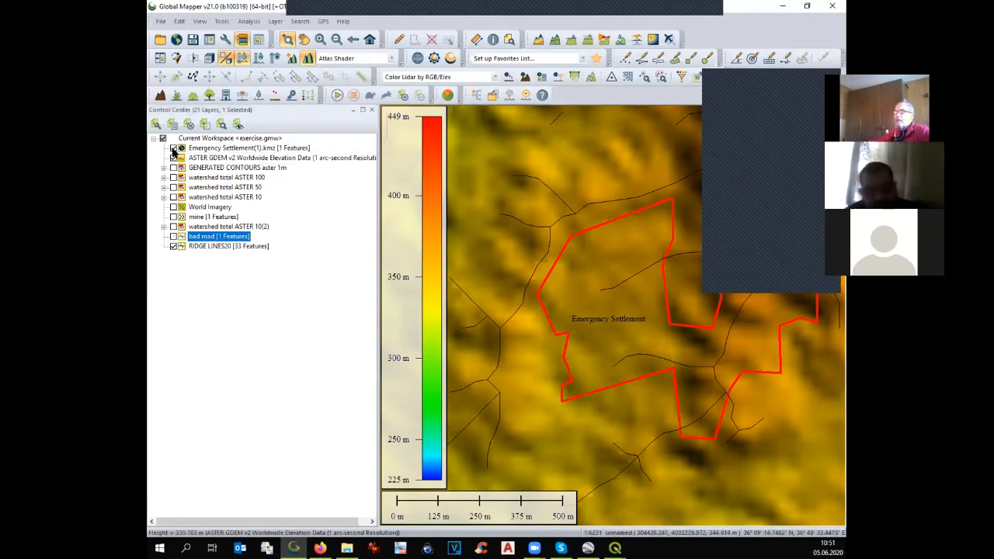
click(173, 148)
click(174, 157)
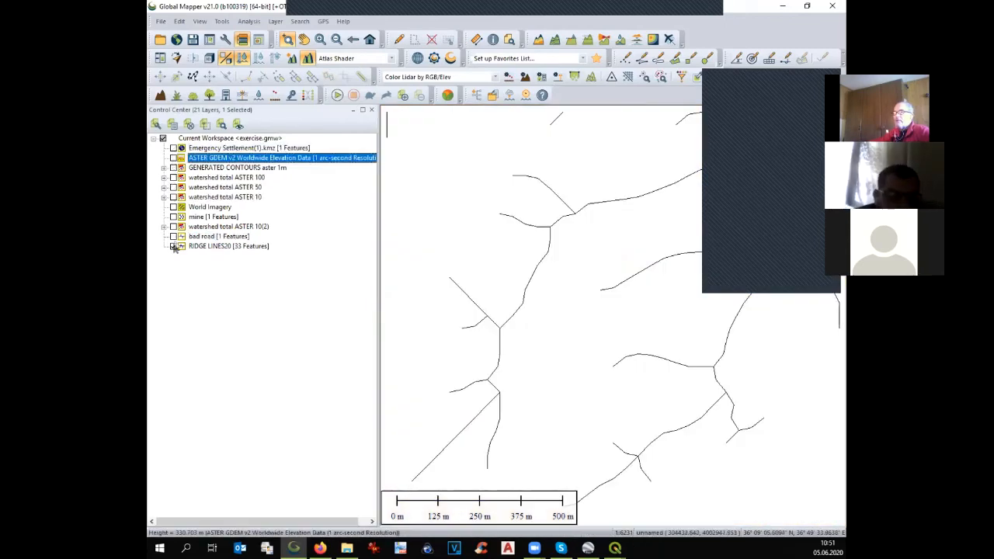
click(173, 246)
click(173, 149)
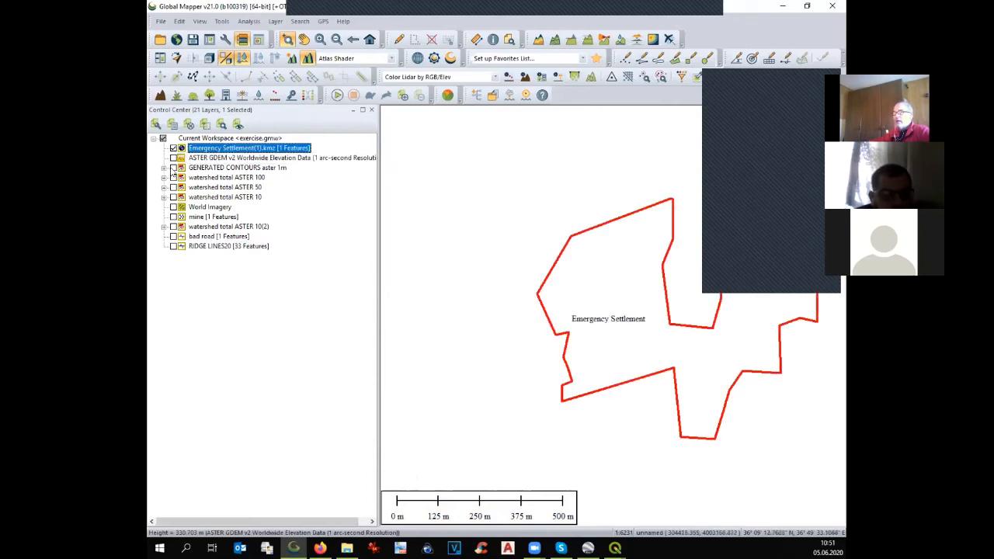
Step: Display only the intermediate, major and minor contour lines of GENERATED CONTOURS aster 1m around the settlement boundary
click(163, 167)
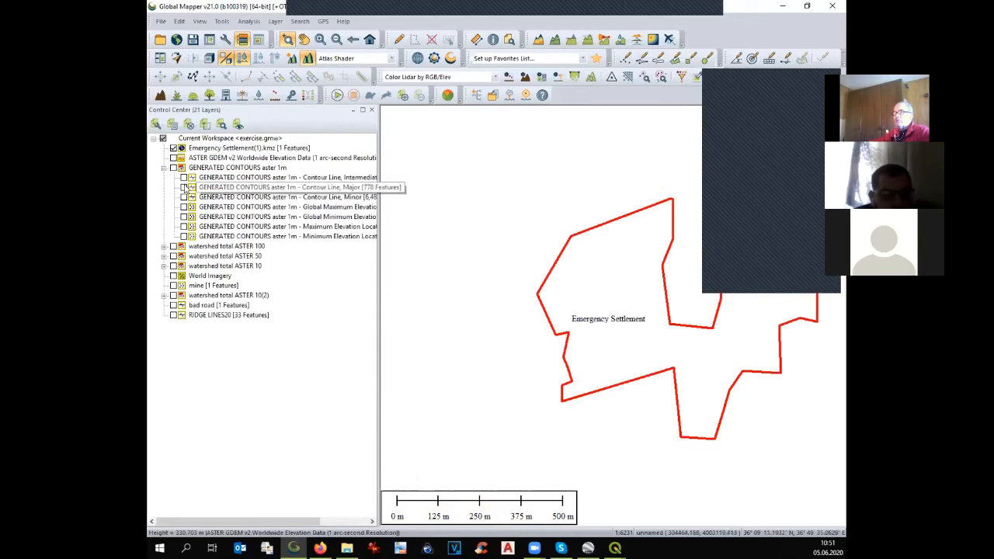
click(183, 178)
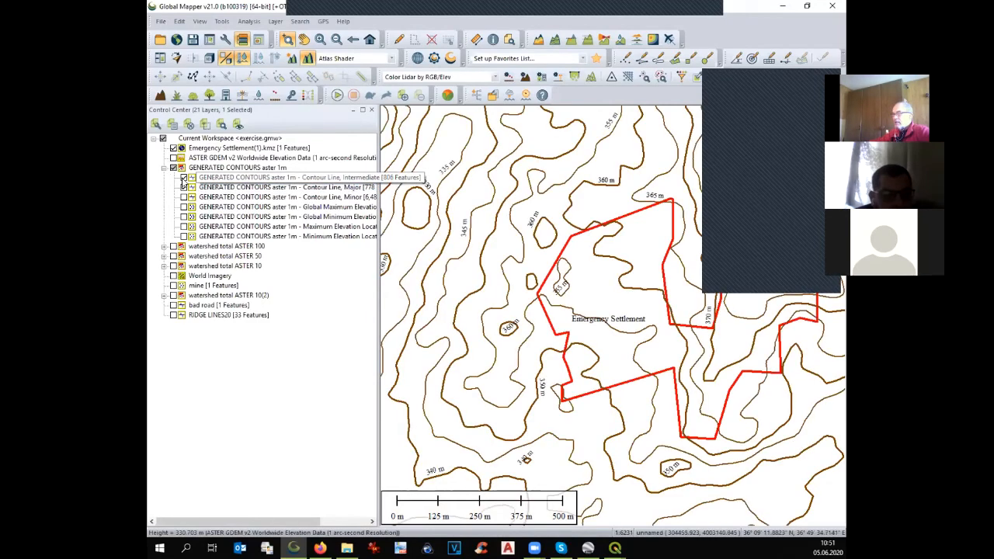
click(184, 187)
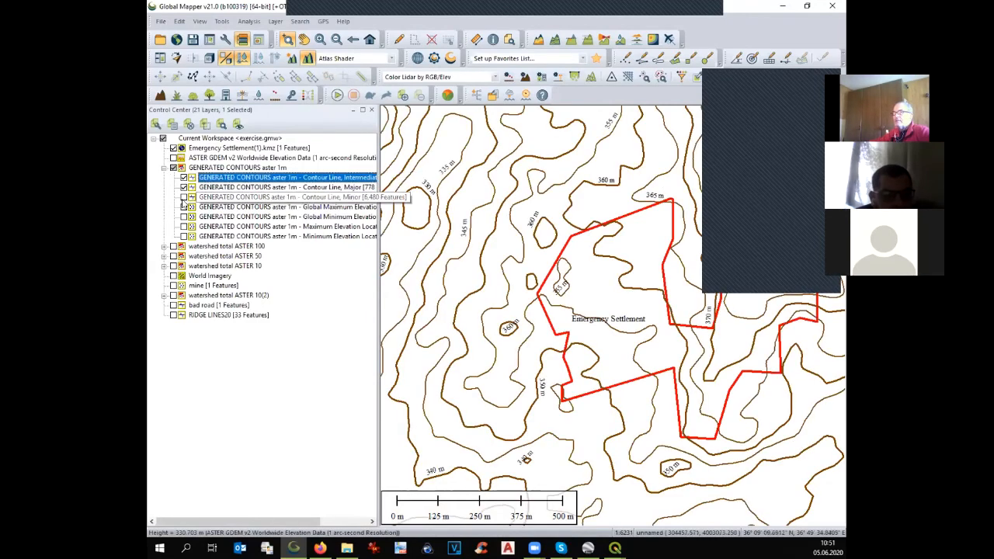
click(184, 197)
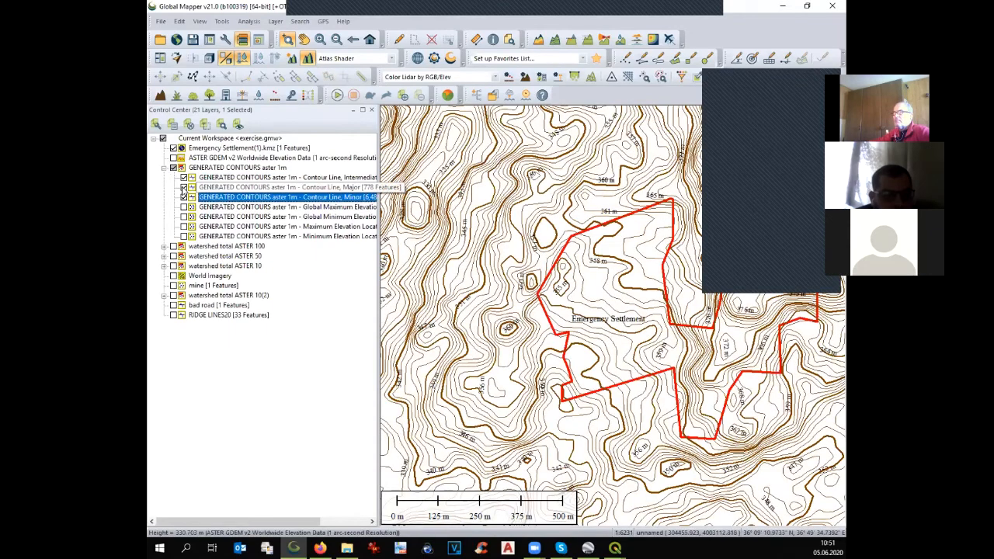
click(183, 177)
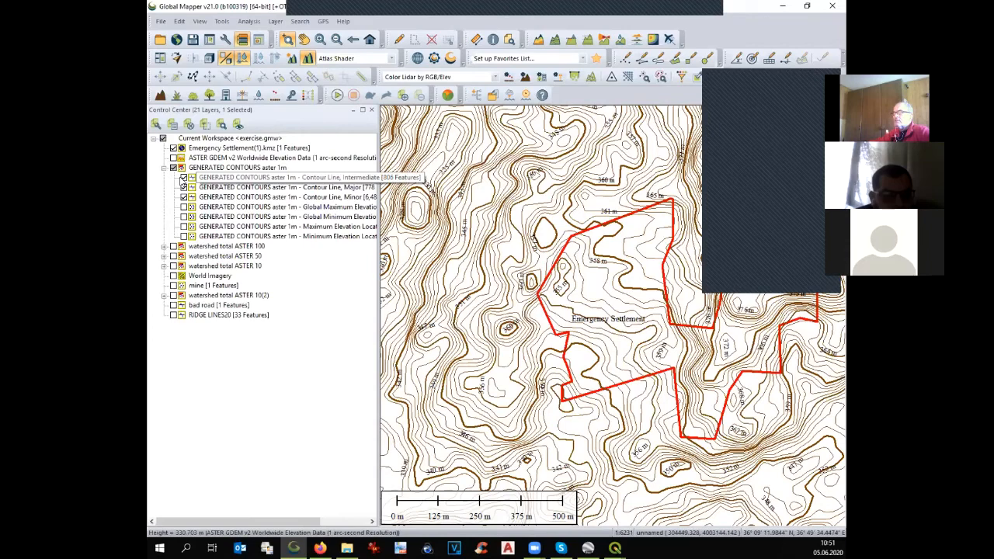
click(183, 178)
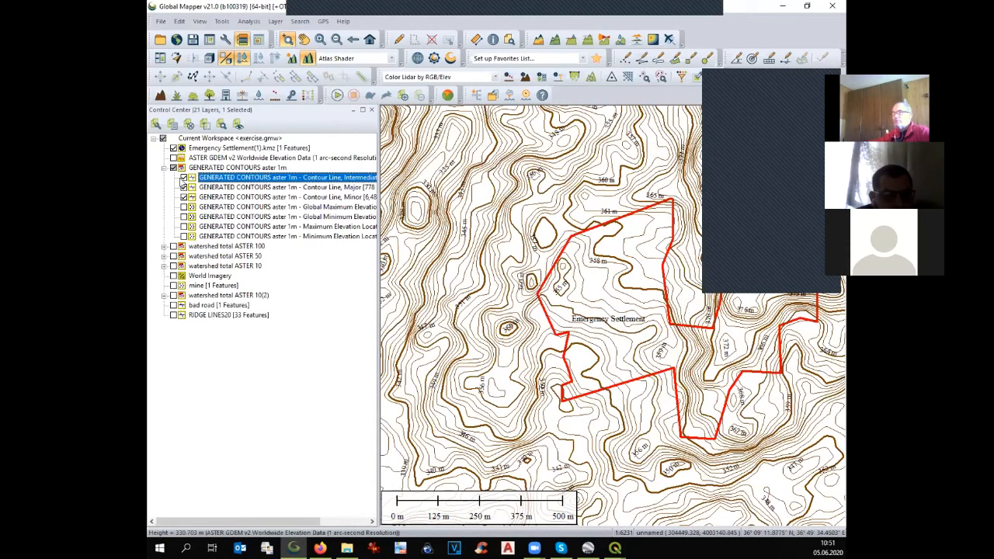
Step: Preview the watershed total ASTER 100 stream lines, close that whole layer group and save the workspace
click(164, 246)
click(183, 267)
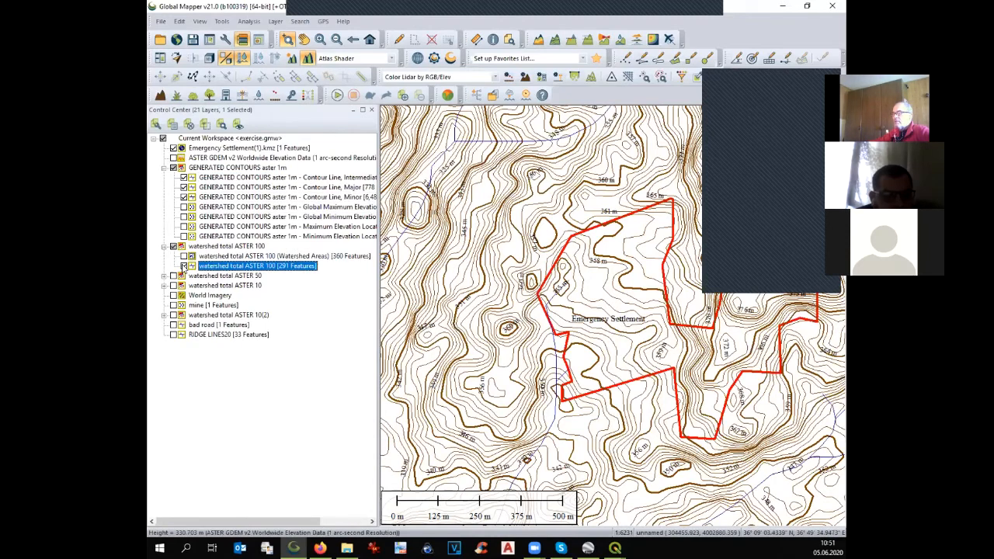
click(195, 247)
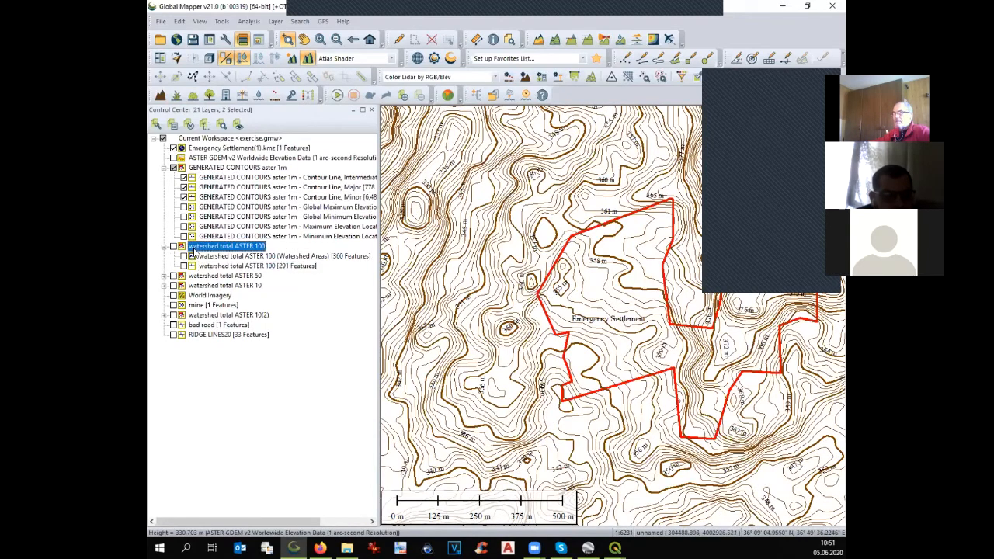
key(Delete)
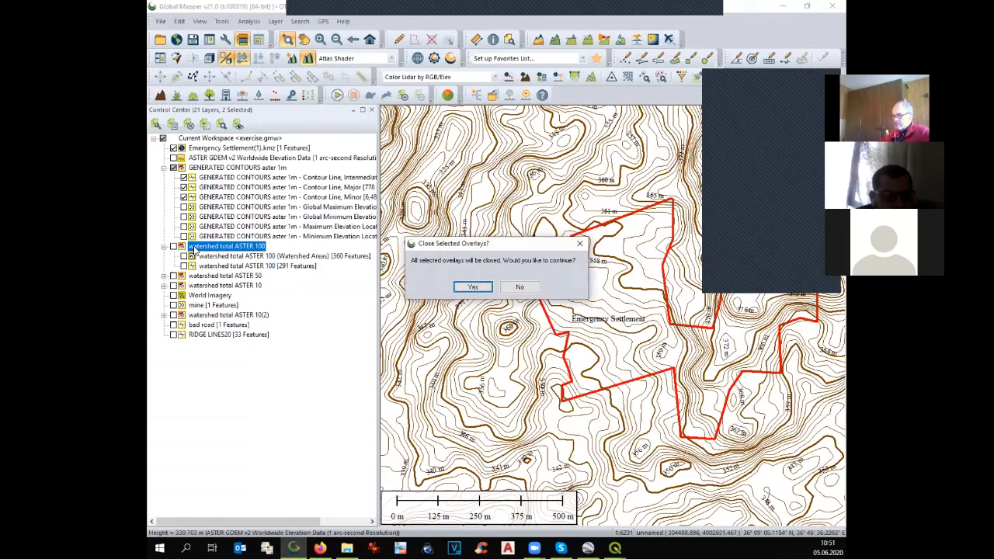
key(Return)
click(191, 42)
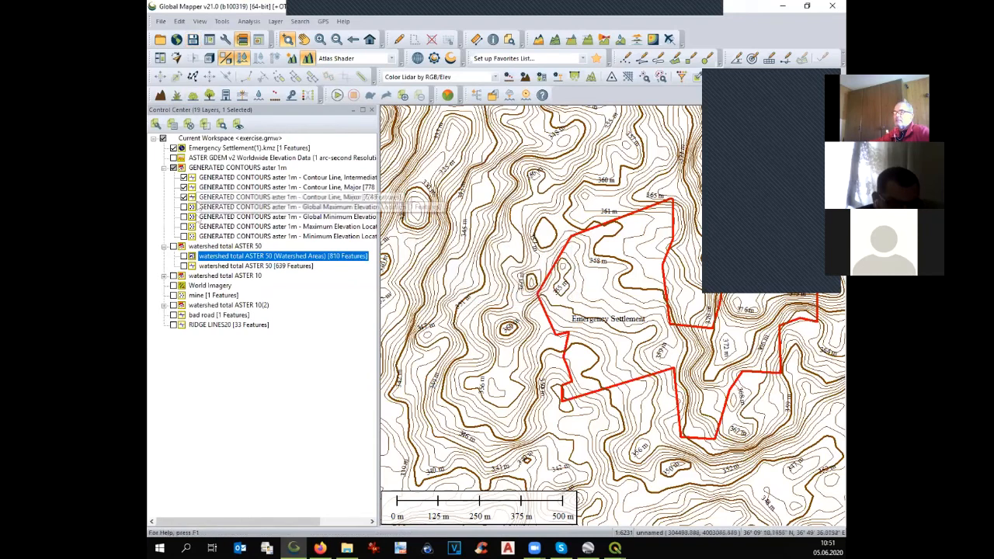
Step: Compare the ASTER 50 and ASTER 10 stream lines over the contours and close the watershed total ASTER 50 group
click(184, 267)
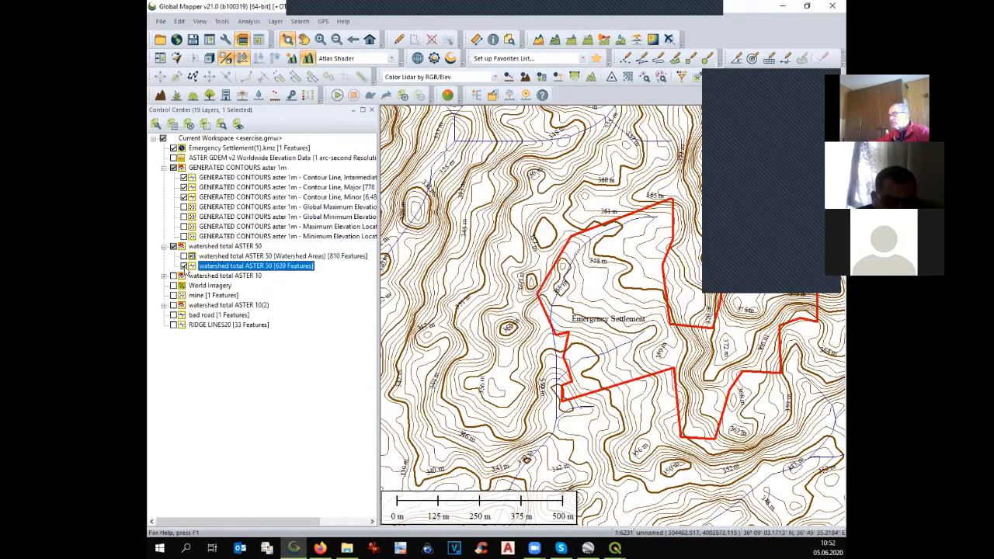
click(164, 277)
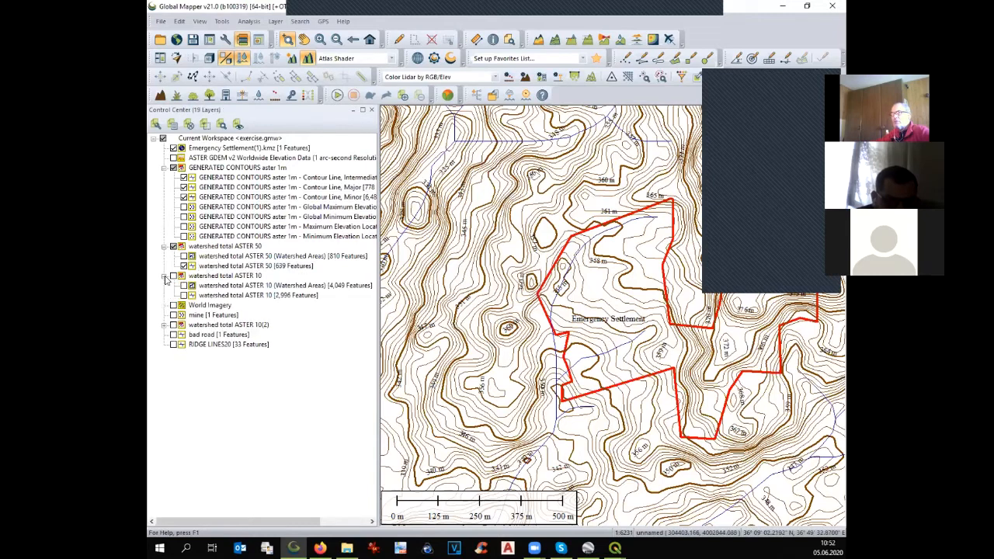
click(183, 296)
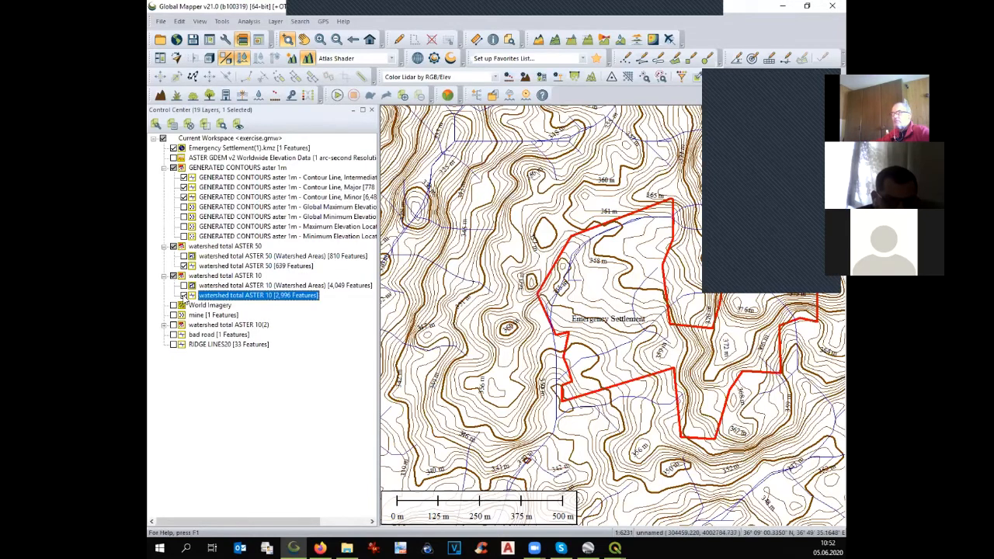
click(189, 246)
key(Delete)
key(Return)
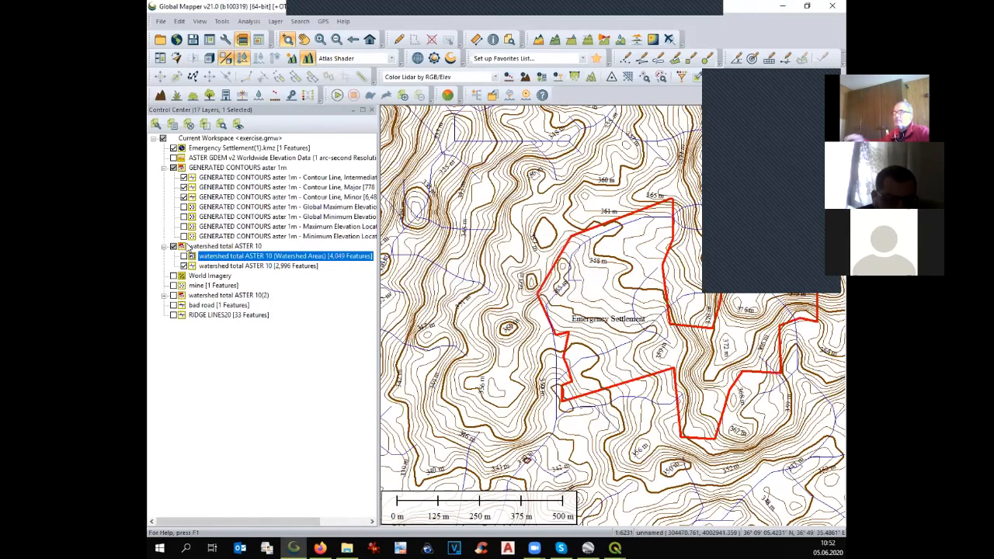
Step: Preview the stream lines of watershed total ASTER 10(2) and close that duplicate layer group
click(165, 296)
click(184, 315)
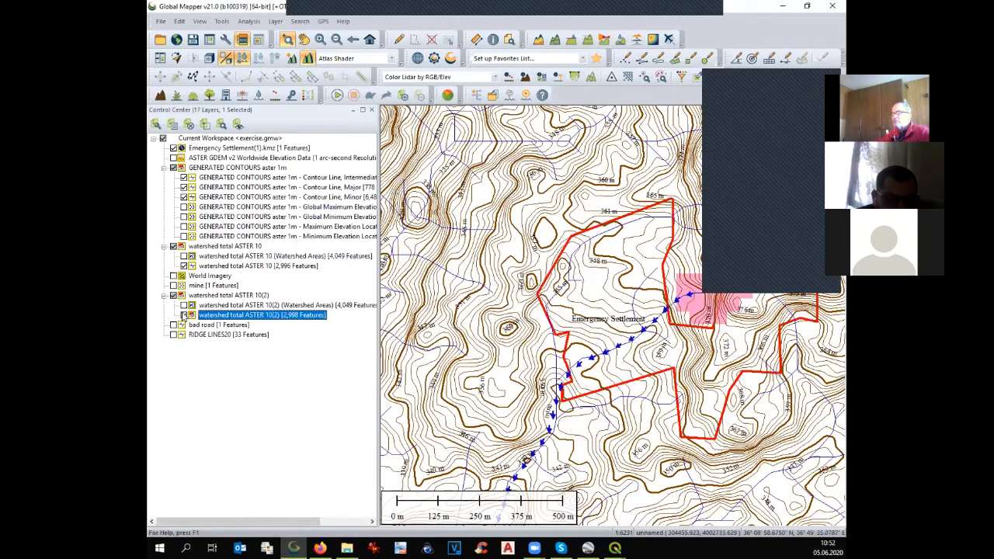
click(183, 315)
click(187, 297)
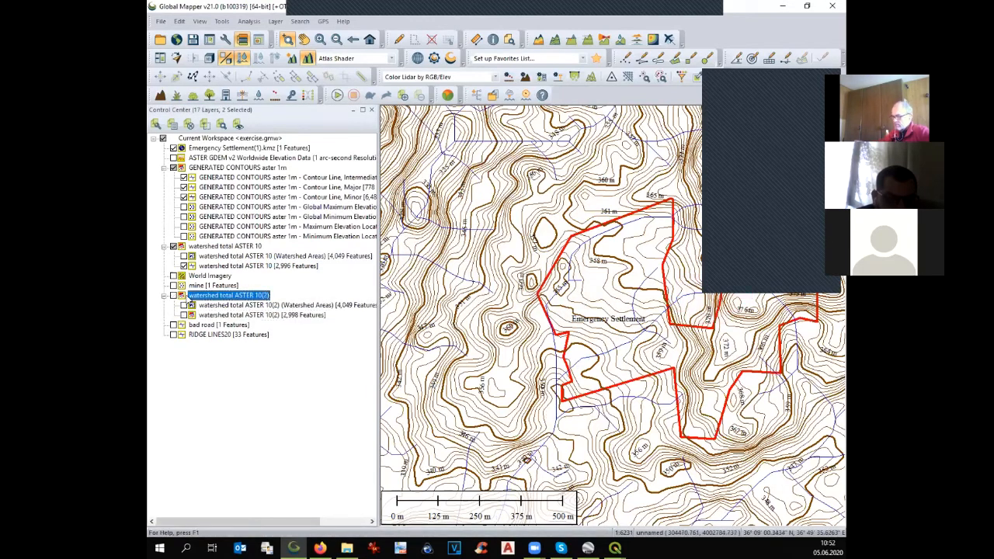
key(Delete)
key(Return)
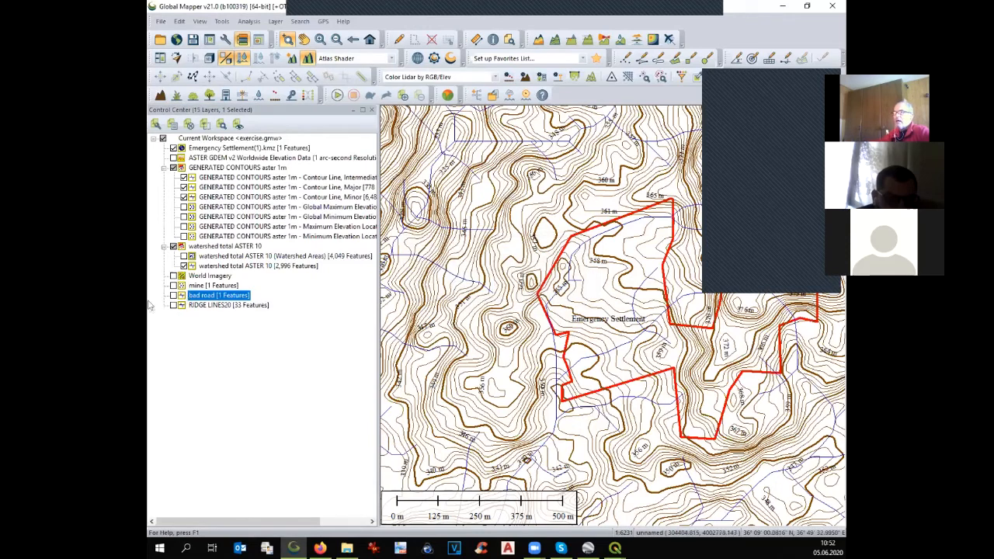
Step: Overlay RIDGE LINES20 on the contours and streams, and leave only World Imagery visible with the Emergency Settlement boundary
click(175, 307)
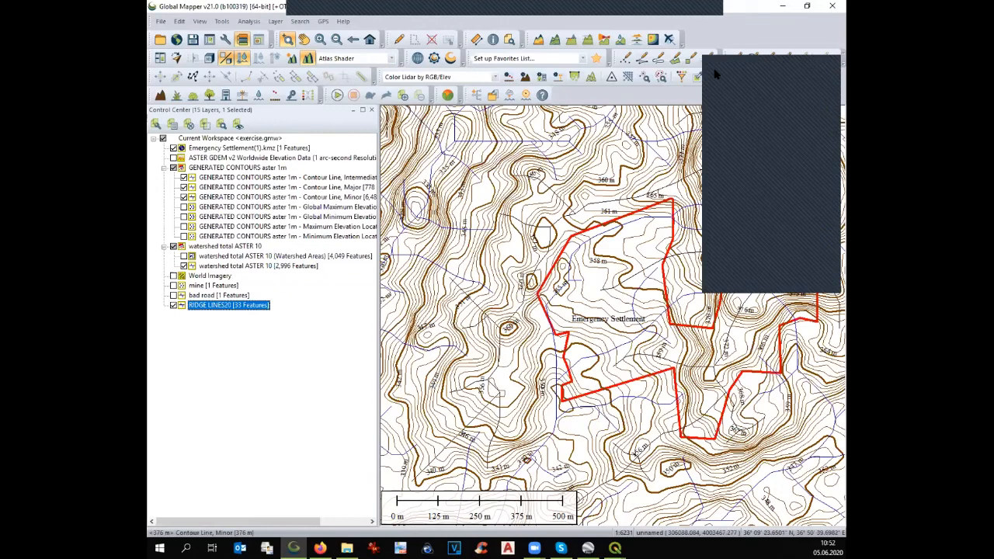
click(173, 168)
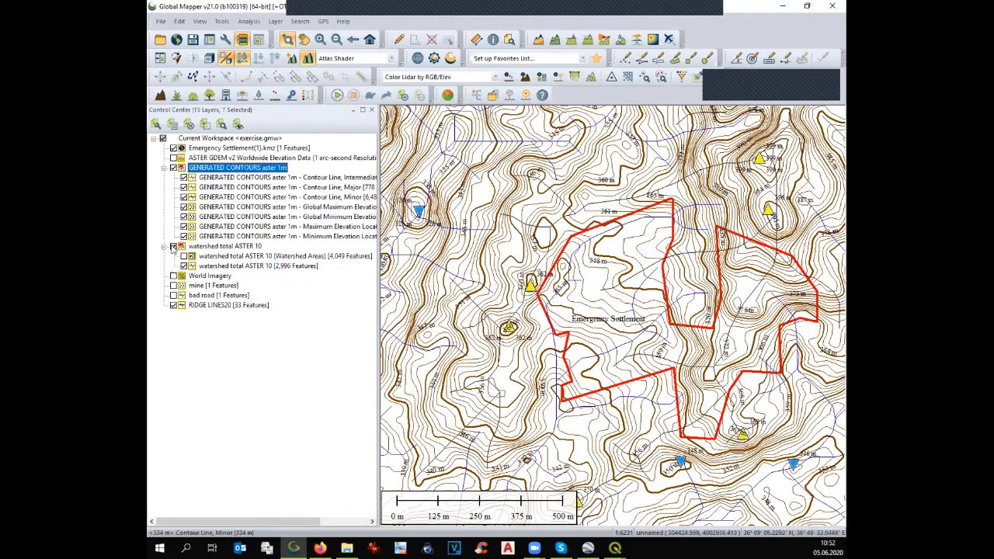
click(173, 246)
click(173, 247)
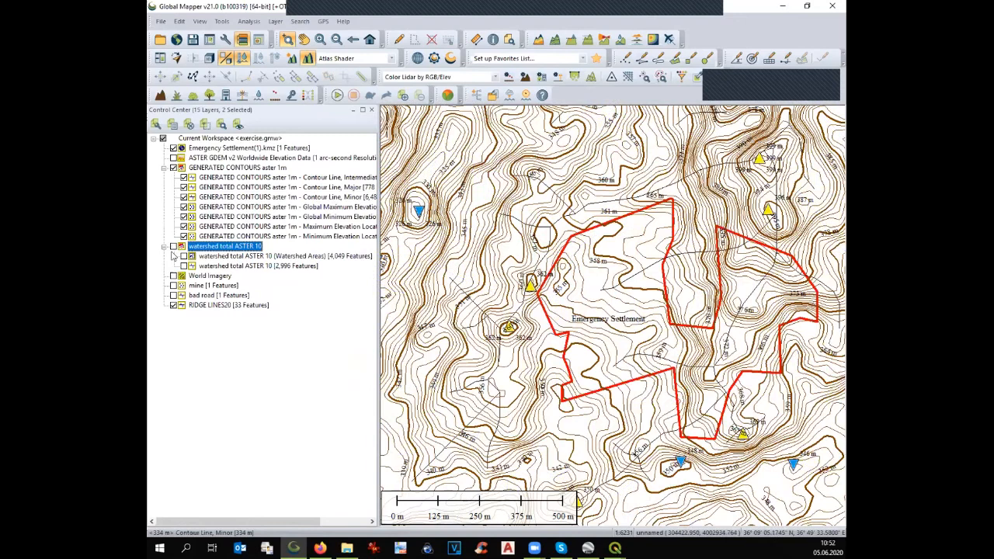
click(174, 305)
click(173, 168)
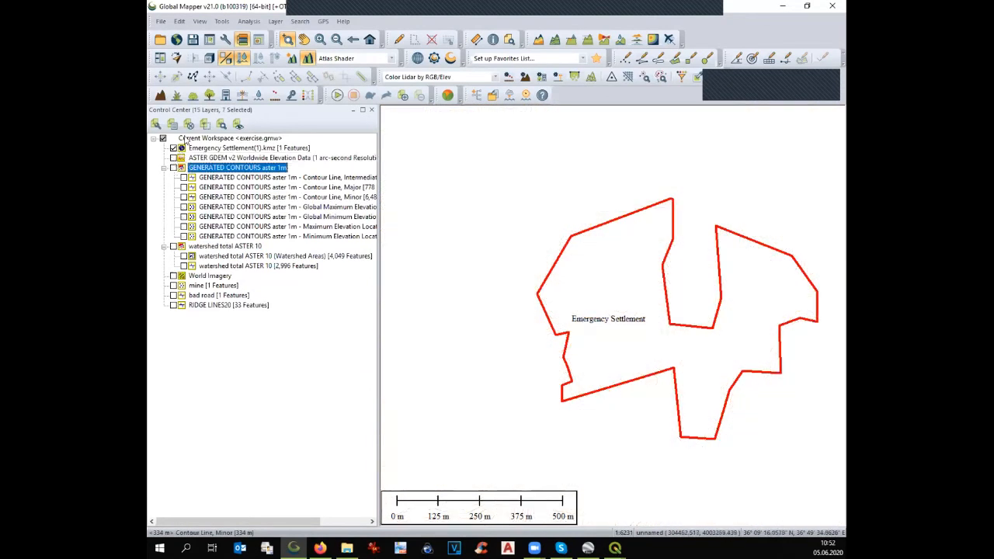
click(173, 276)
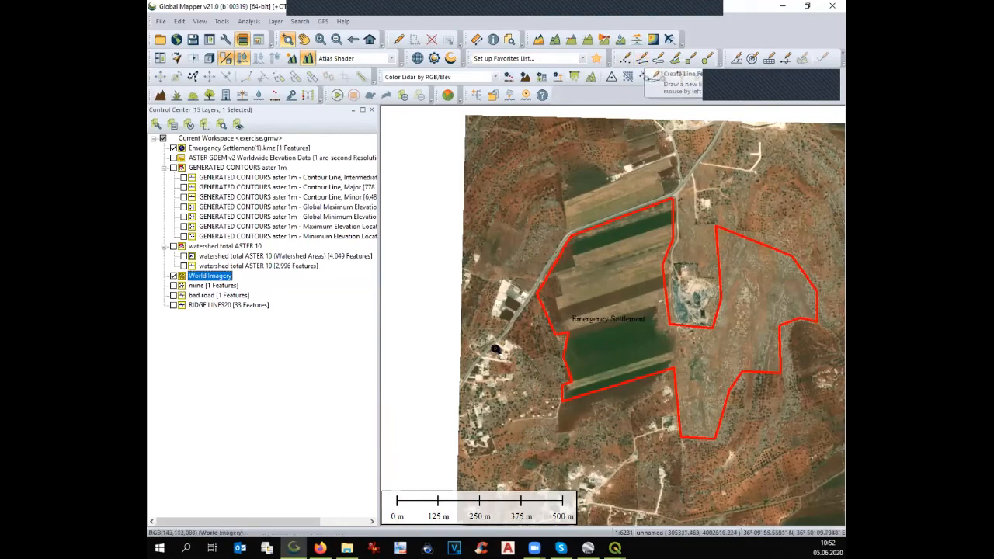
Step: Switch to the untitled QGIS project and replace the OpenStreetMap base map with Google.cn Satellites
mouse_move(616, 548)
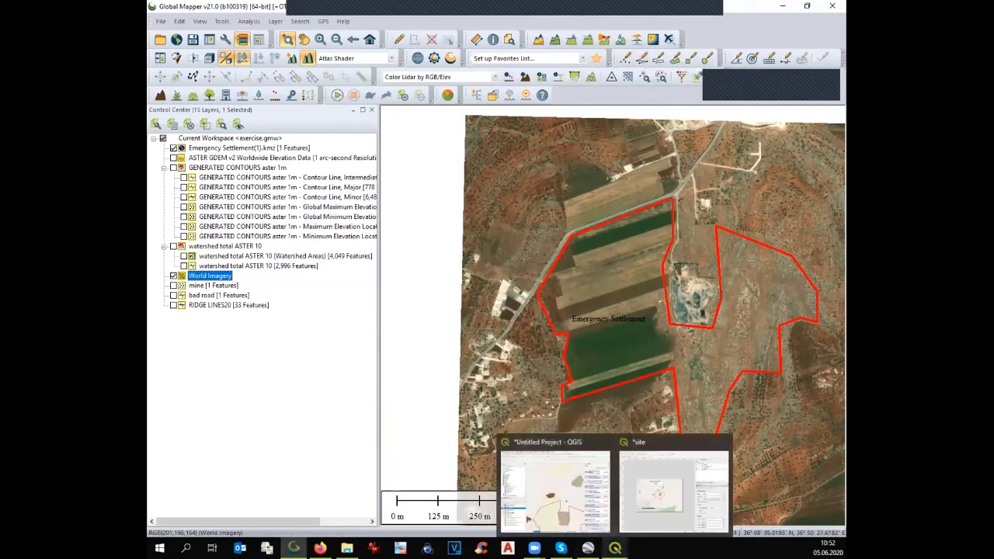
click(591, 519)
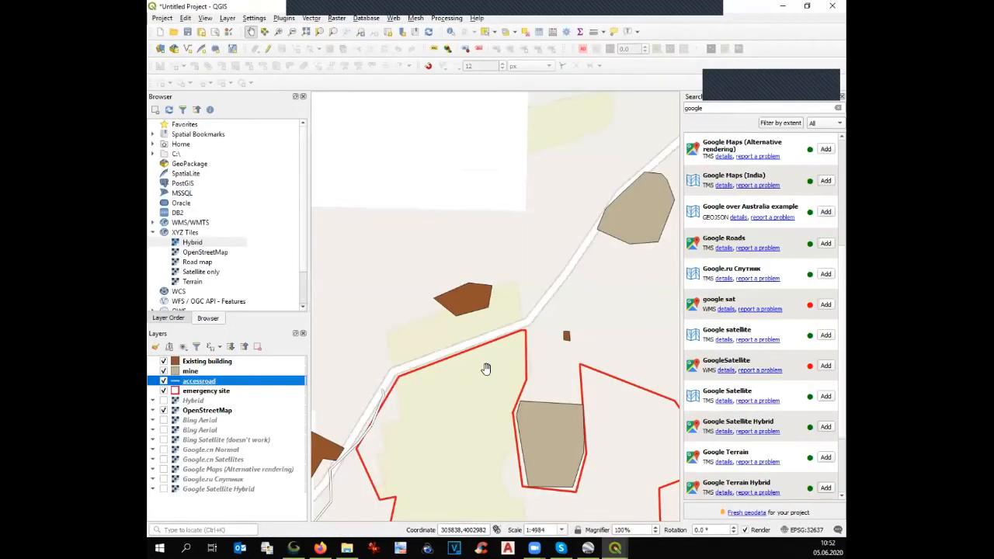
scroll(487, 365, down, 2)
drag(499, 379, 473, 289)
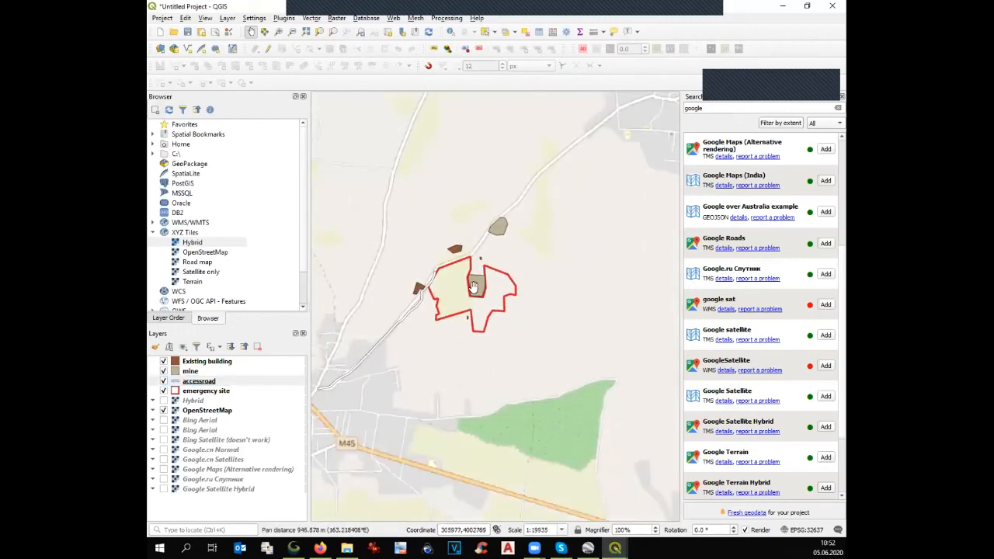
scroll(473, 289, down, 1)
scroll(476, 289, up, 1)
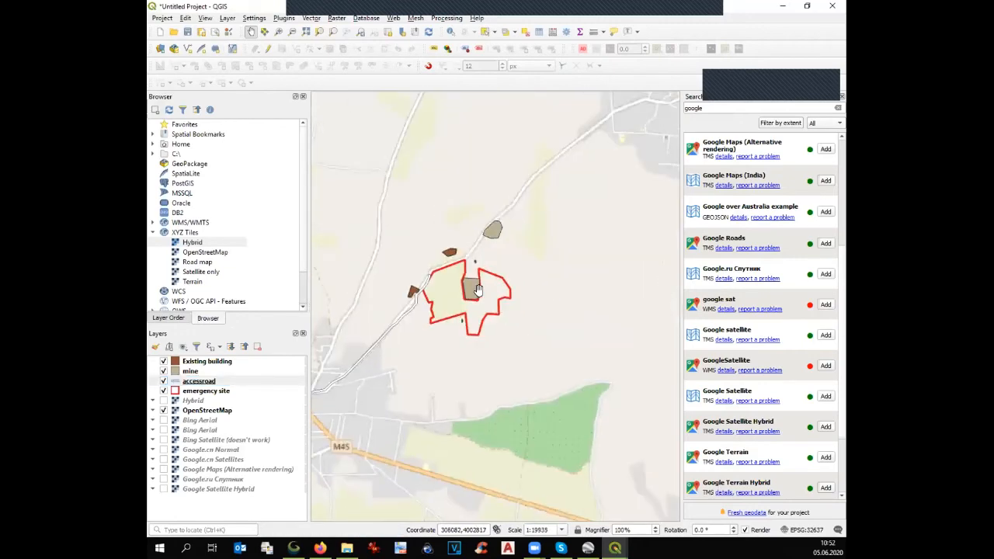
scroll(478, 290, down, 1)
scroll(482, 291, up, 1)
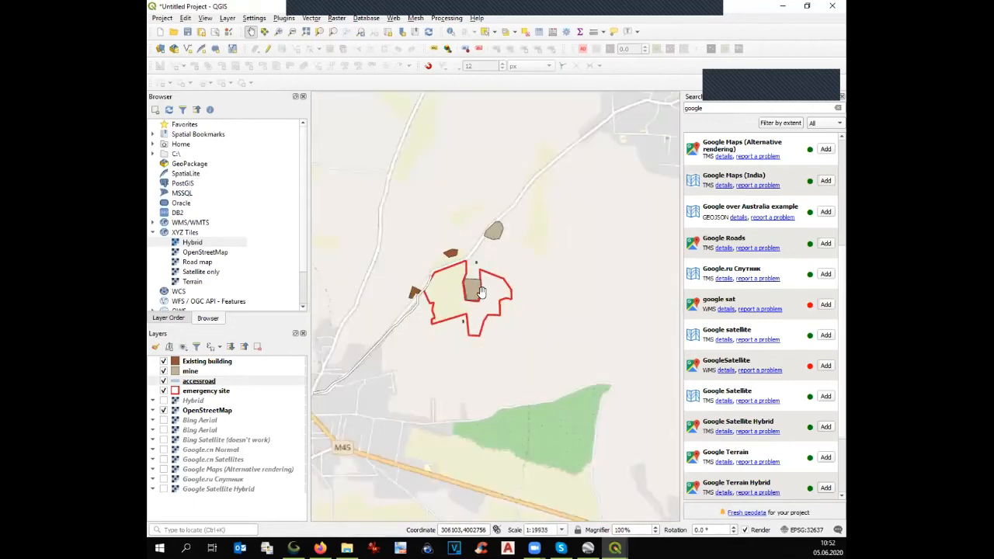
click(164, 411)
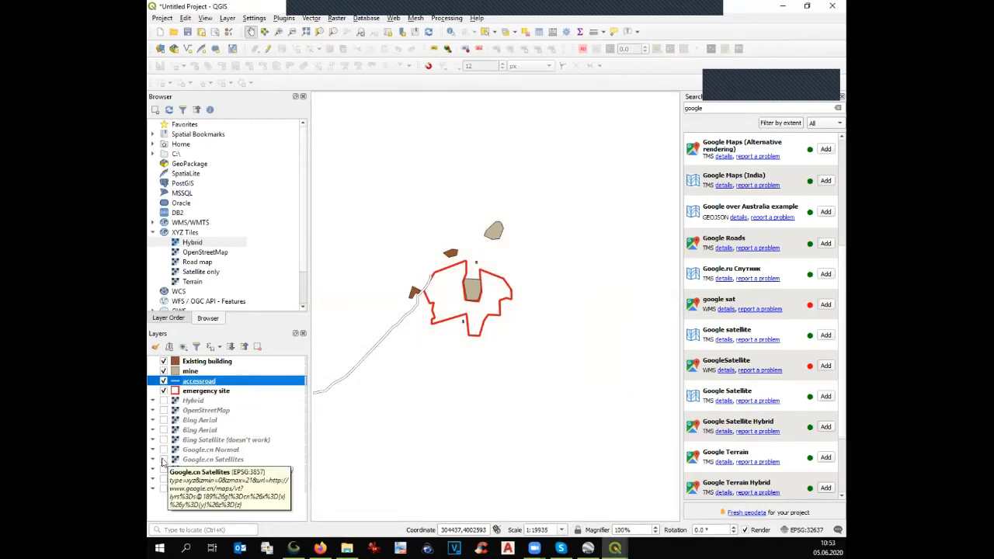
click(163, 460)
Step: Start editing the accessroad layer and digitize the road from the site's southern tip southwest to the town, with info "road"
scroll(442, 332, up, 1)
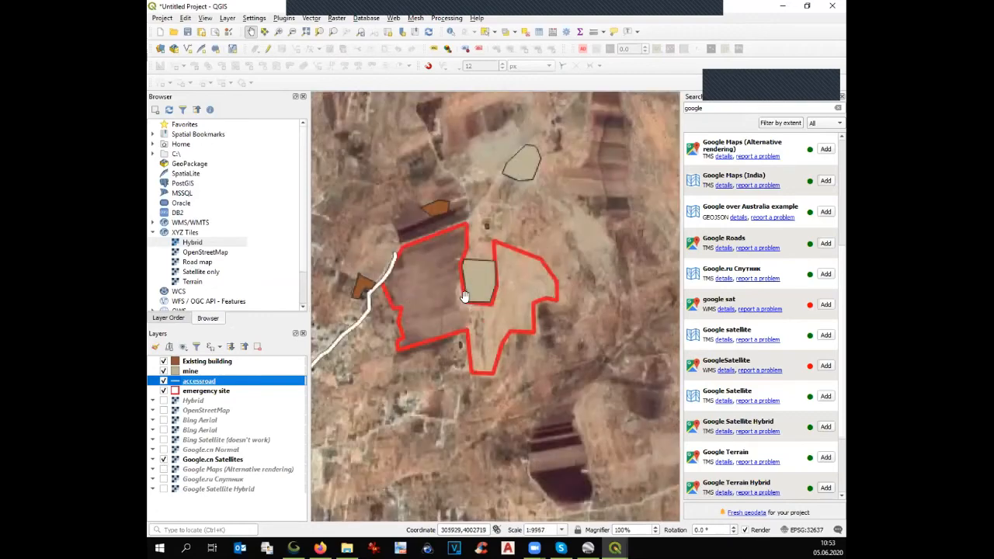
scroll(464, 296, up, 1)
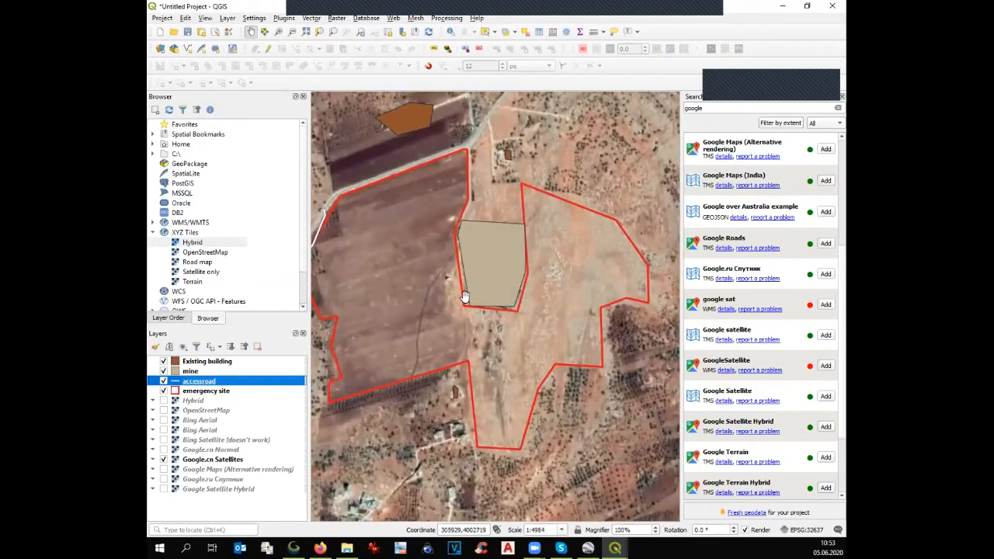
drag(475, 333, 581, 293)
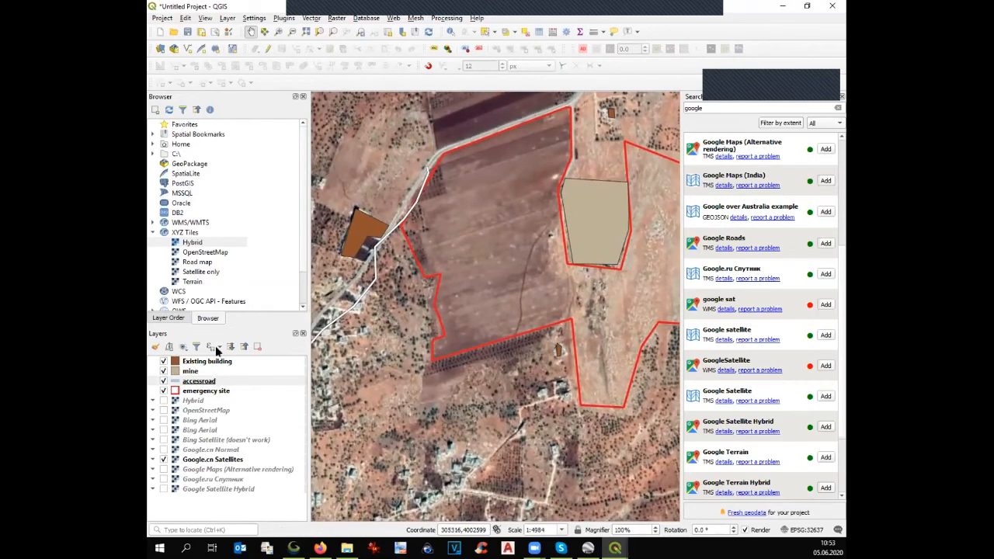
click(204, 382)
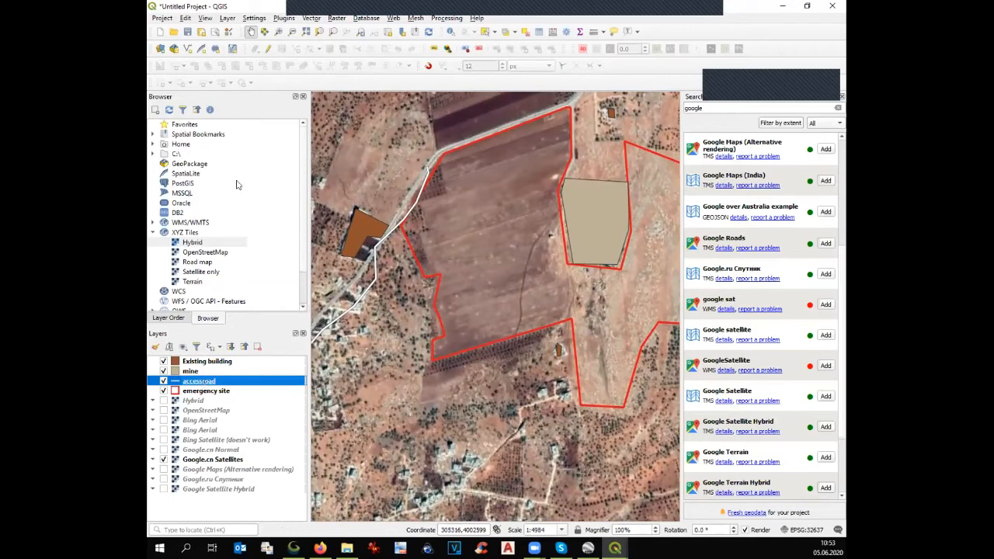
click(267, 49)
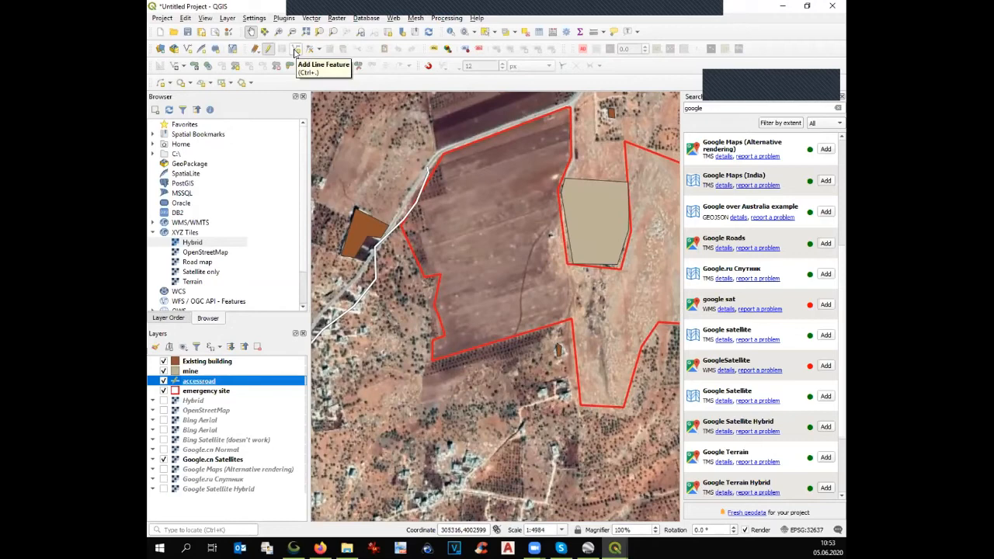
click(296, 49)
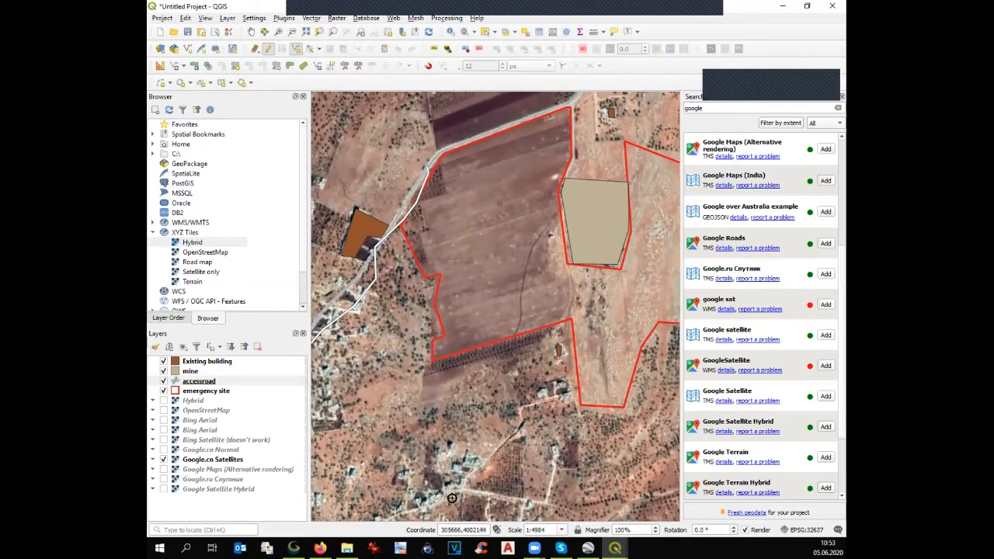
scroll(426, 472, down, 1)
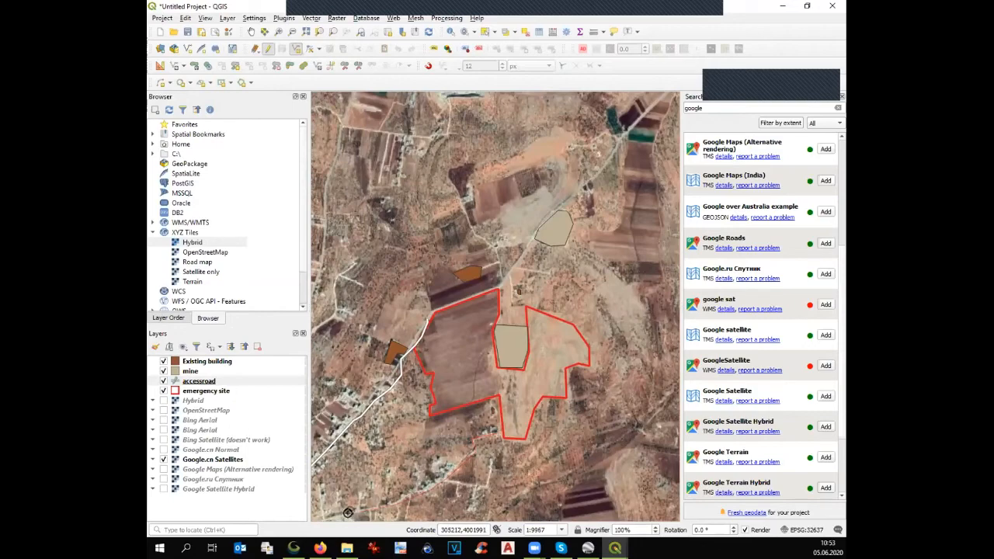
scroll(348, 513, down, 2)
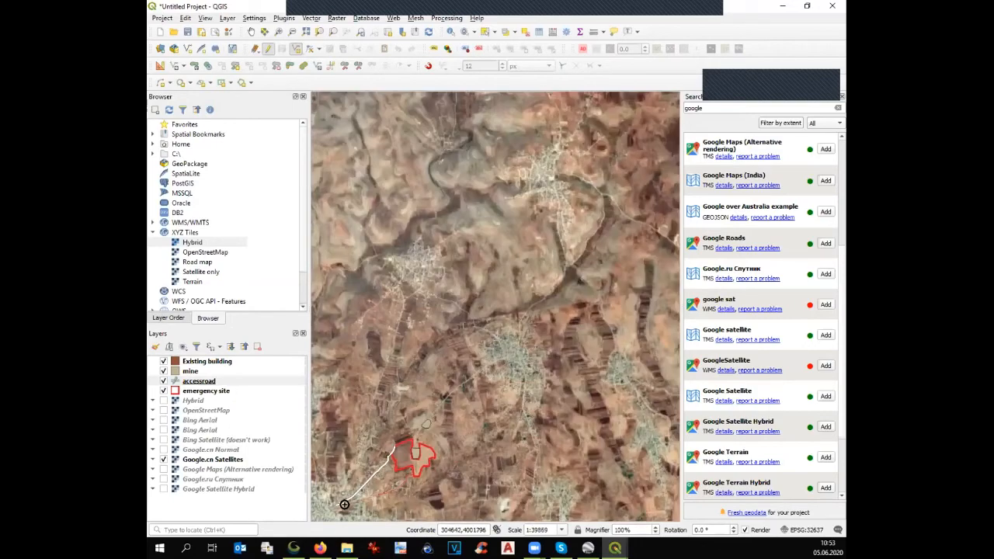
right_click(344, 505)
click(492, 265)
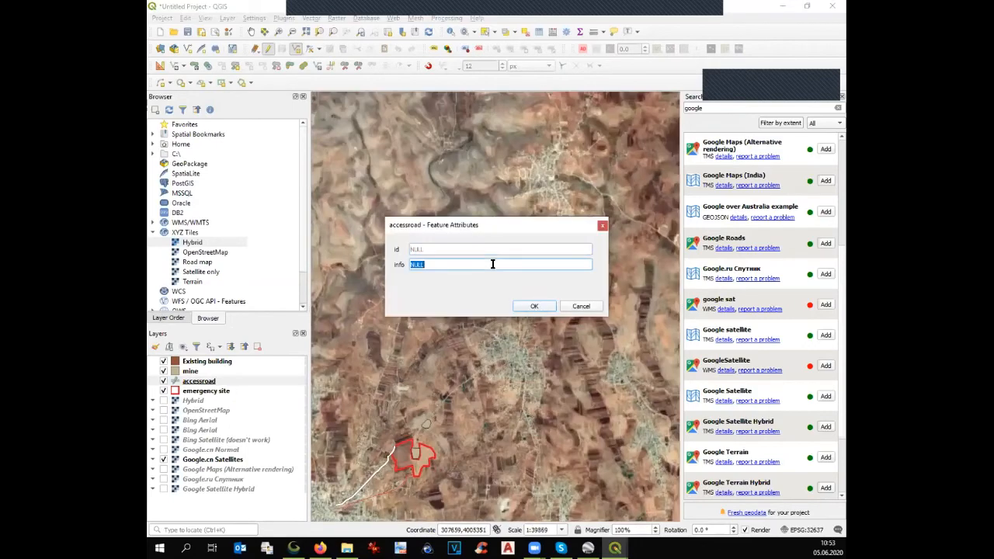
text(roa)
key(Return)
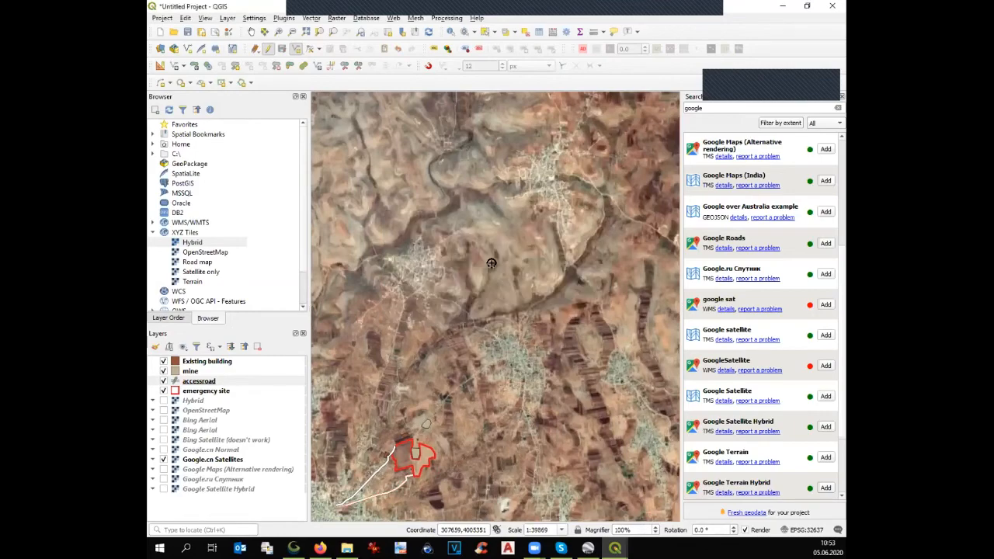
Step: Digitize the short access road from the site's northern corner down to the mine's western edge, with info "road"
scroll(412, 464, up, 2)
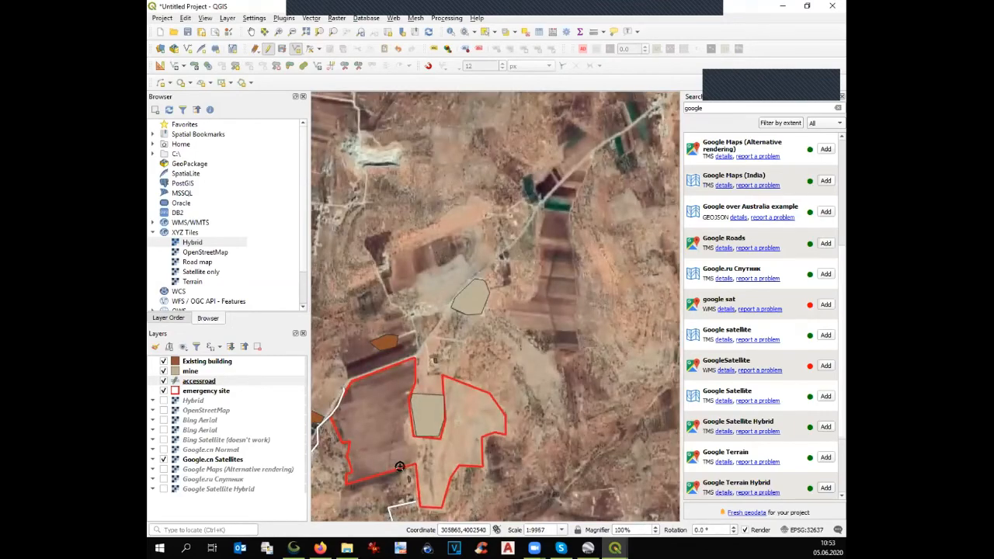
scroll(400, 467, up, 1)
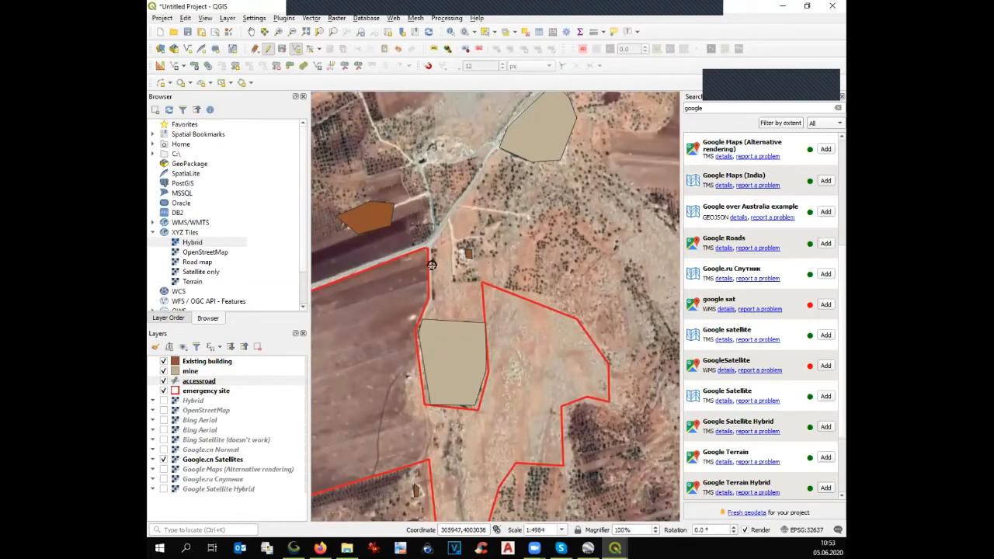
right_click(418, 359)
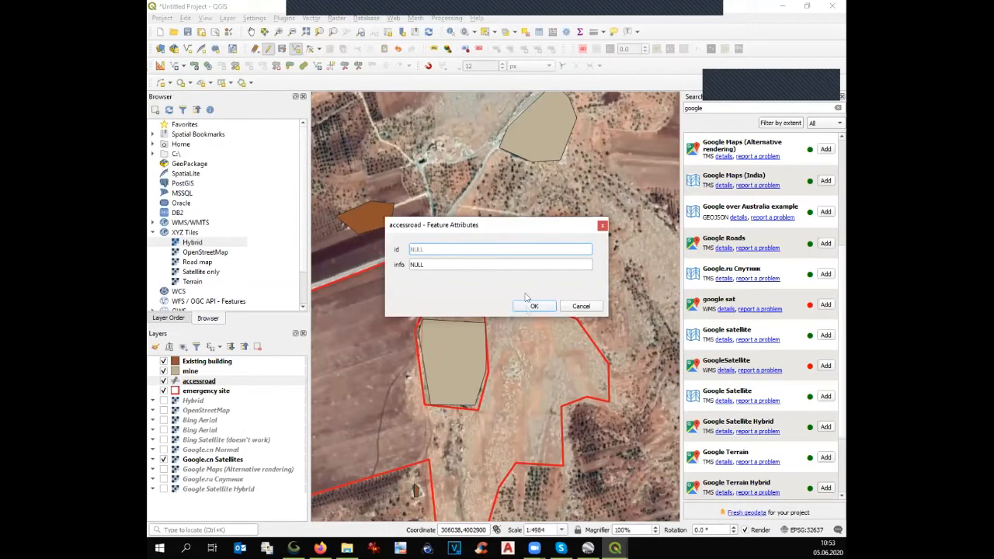
click(513, 264)
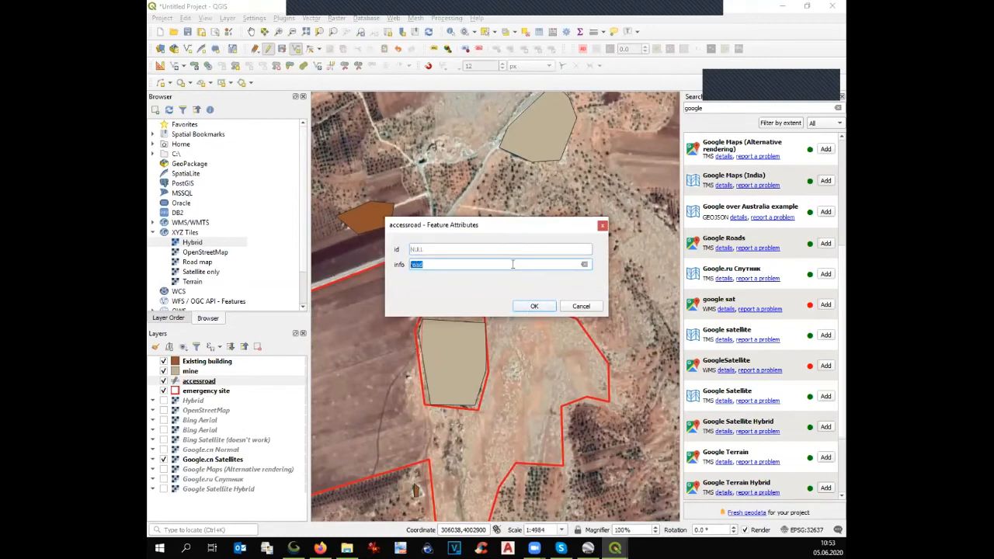
click(536, 306)
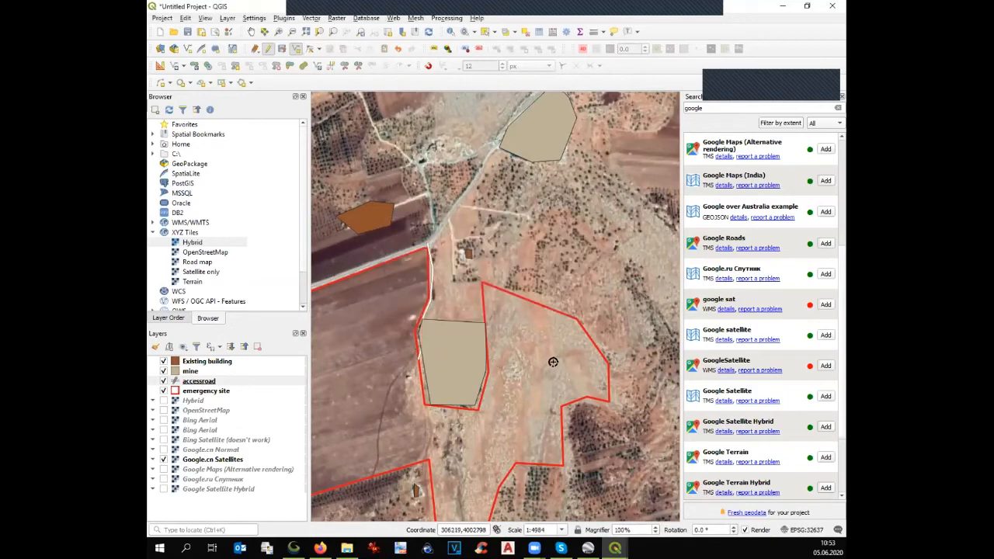
Step: Delete the inaccurate access road line that runs southwest from the site's northwestern edge past the existing building
scroll(550, 363, down, 1)
scroll(490, 432, up, 2)
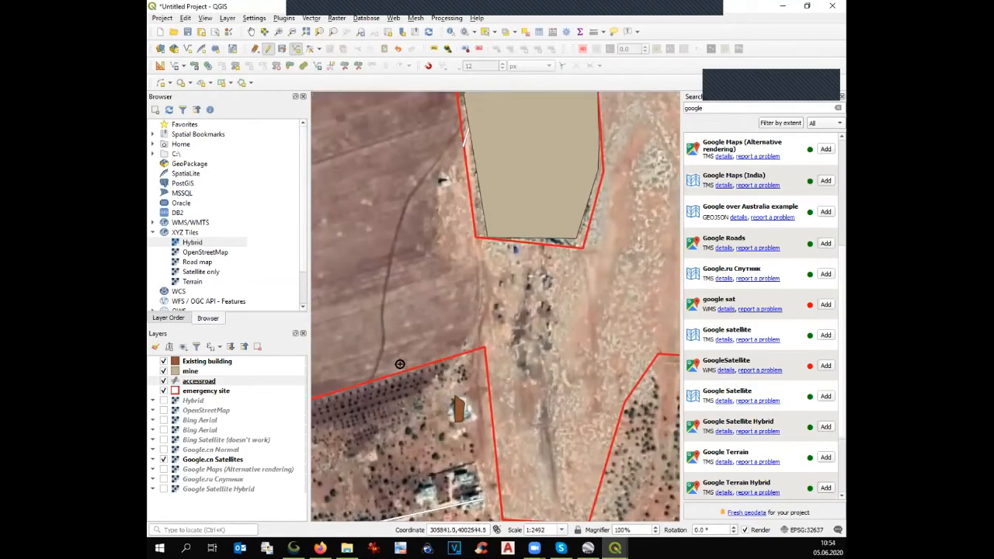
scroll(377, 370, up, 1)
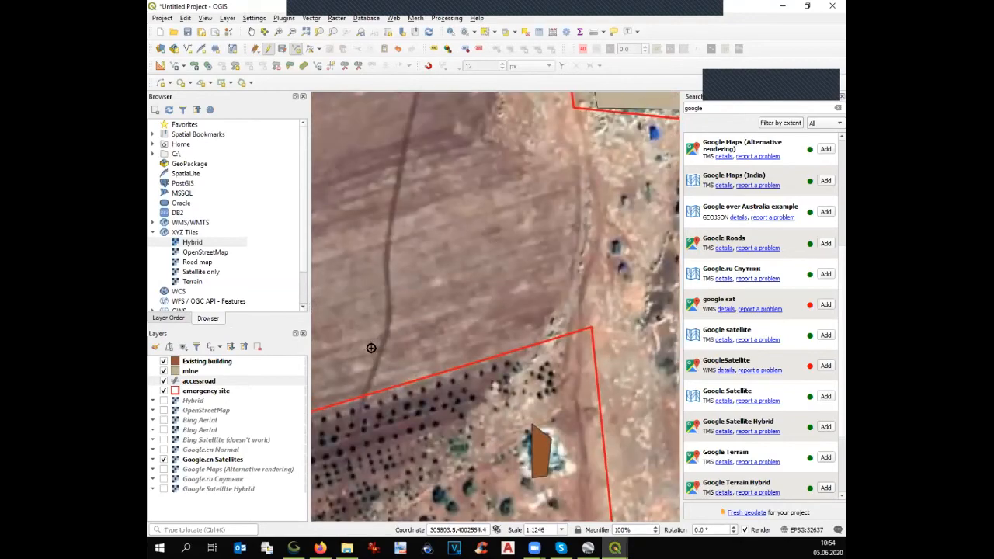
scroll(372, 346, down, 1)
scroll(373, 347, down, 1)
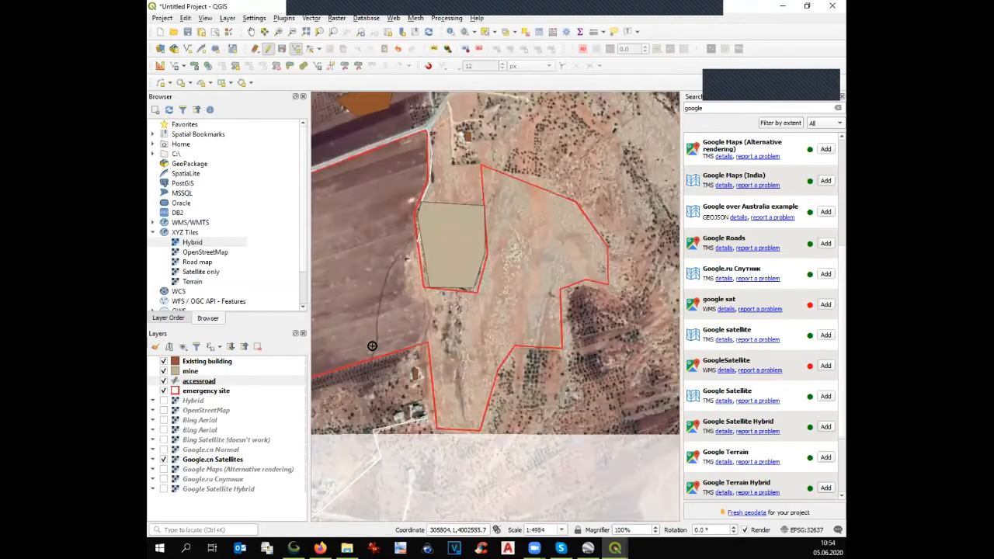
scroll(453, 325, down, 1)
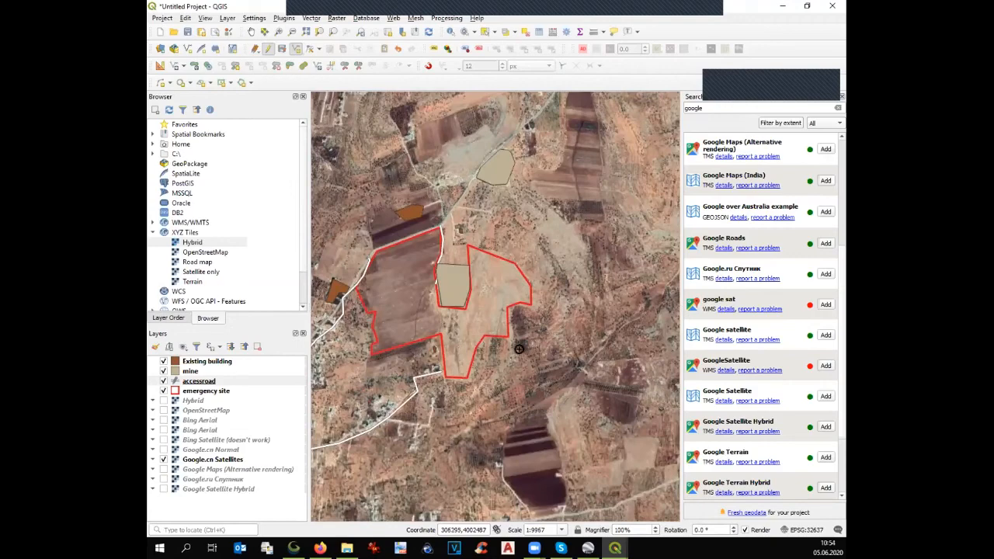
scroll(512, 349, down, 1)
scroll(360, 302, up, 2)
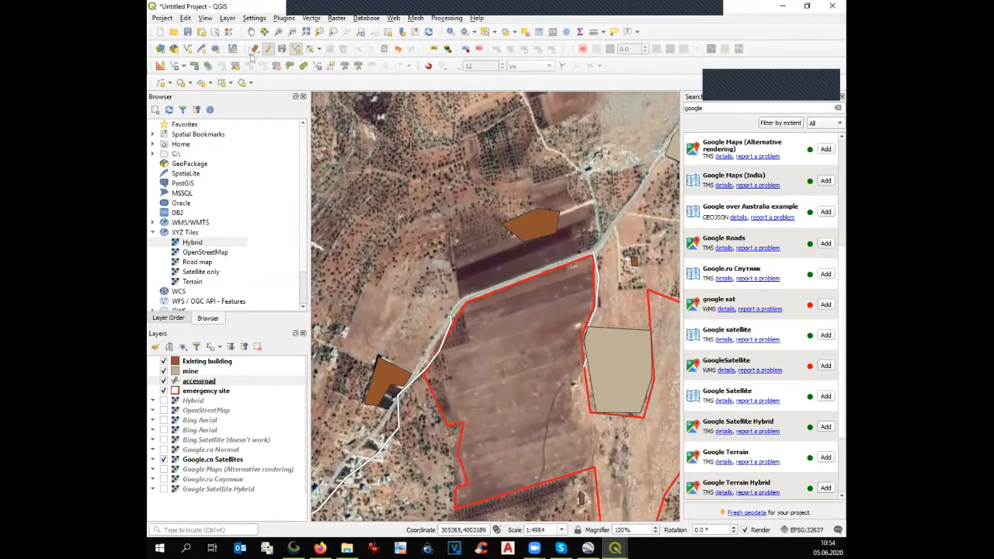
click(485, 32)
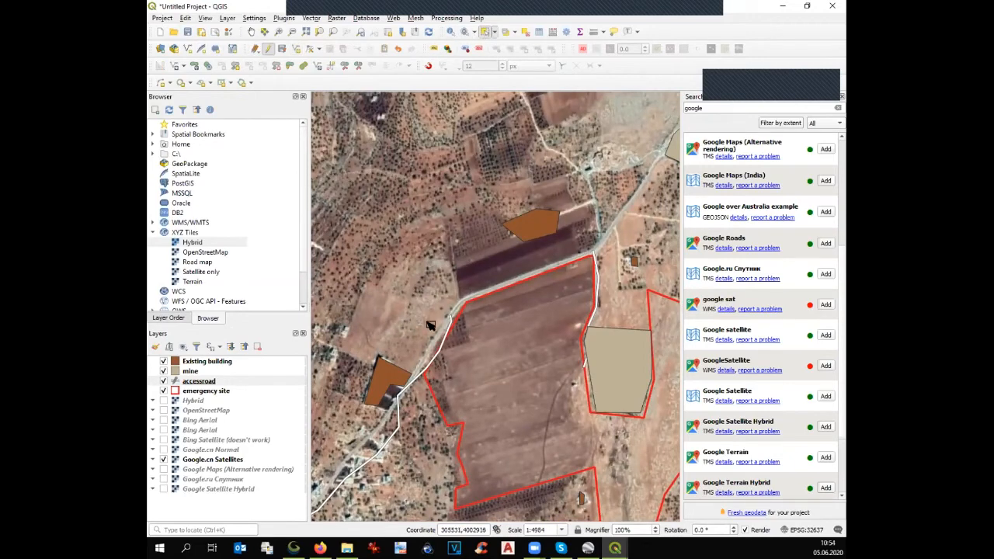
click(450, 368)
key(Delete)
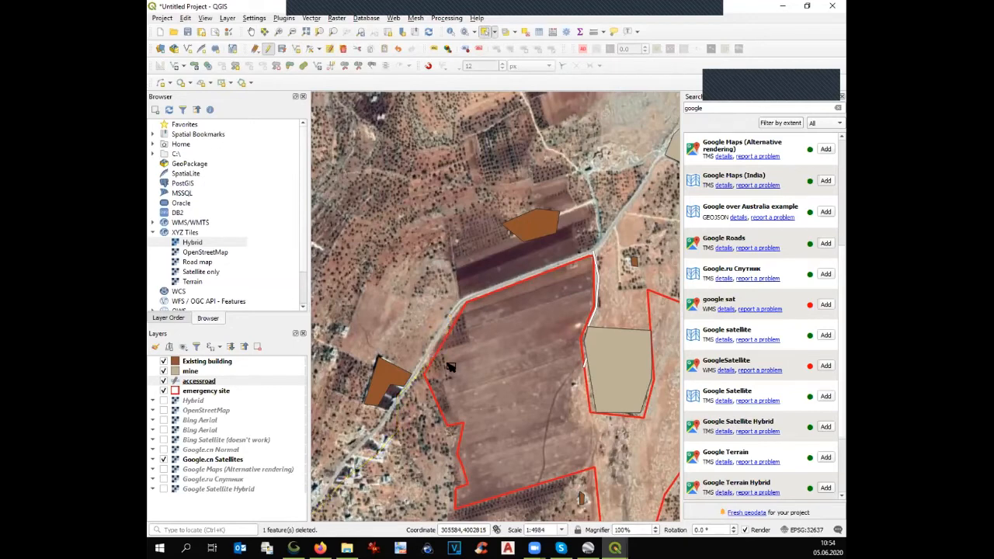
Step: Redraw the main access road from the site's northern corner along its northwestern boundary and southwest to the town
click(295, 50)
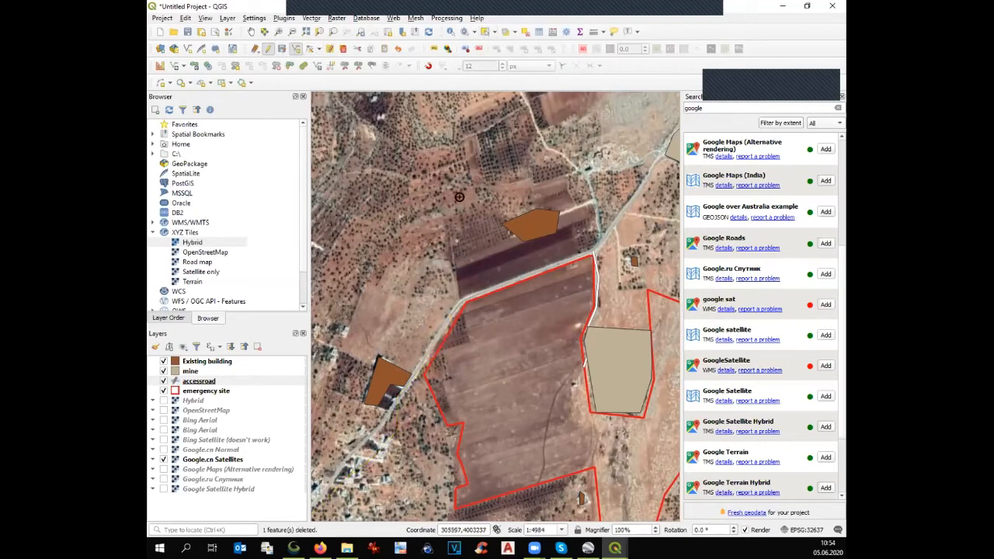
click(592, 252)
click(466, 296)
scroll(358, 445, down, 2)
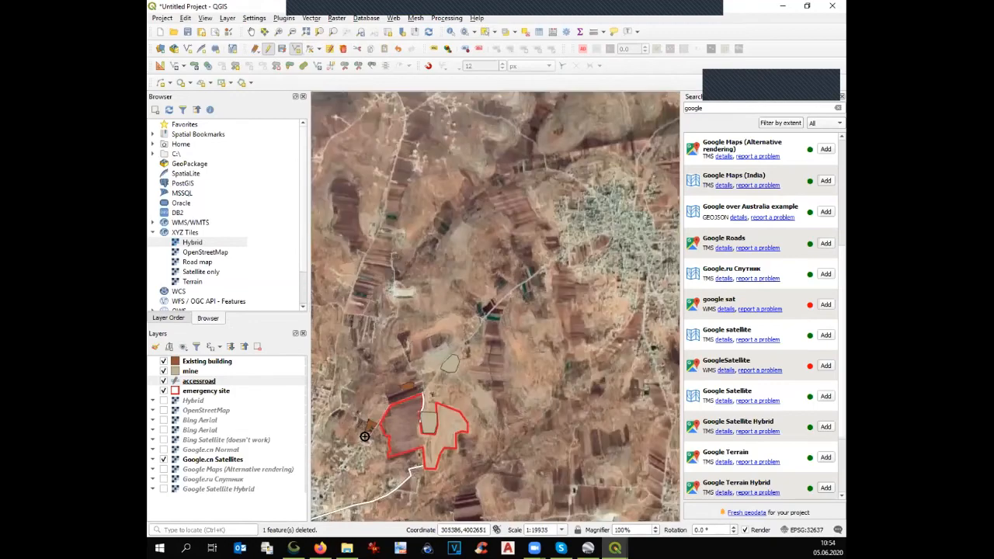
right_click(316, 500)
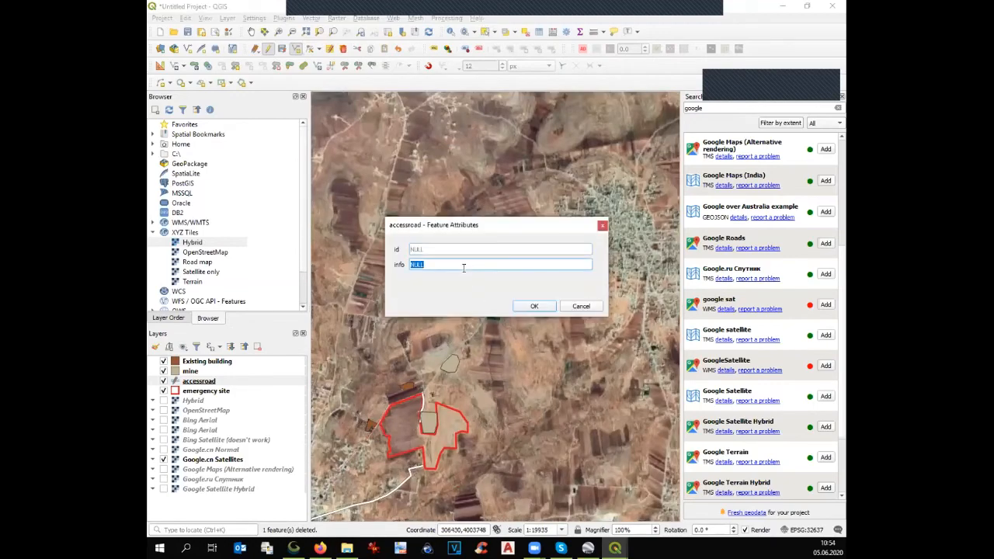
key(Return)
key(ctrl+b)
click(584, 381)
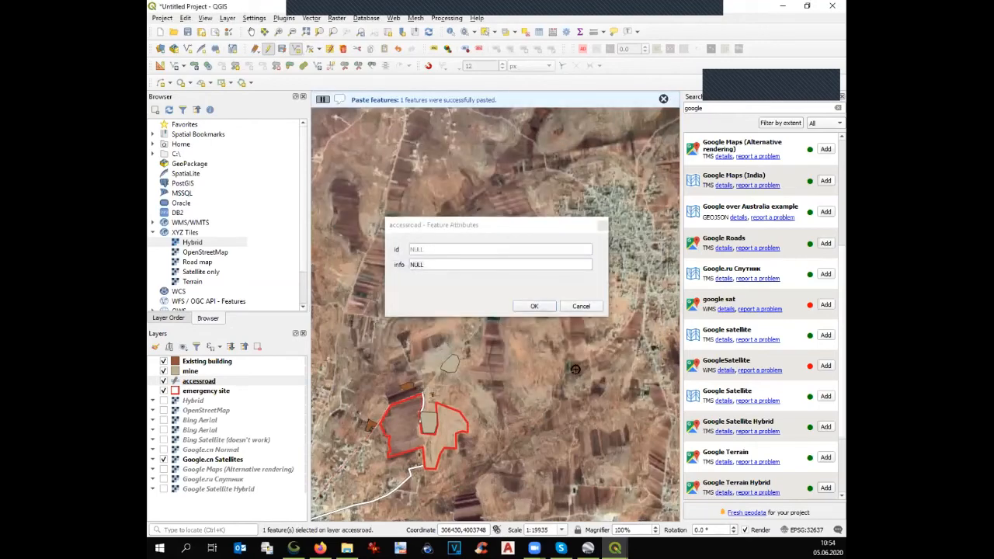
click(502, 265)
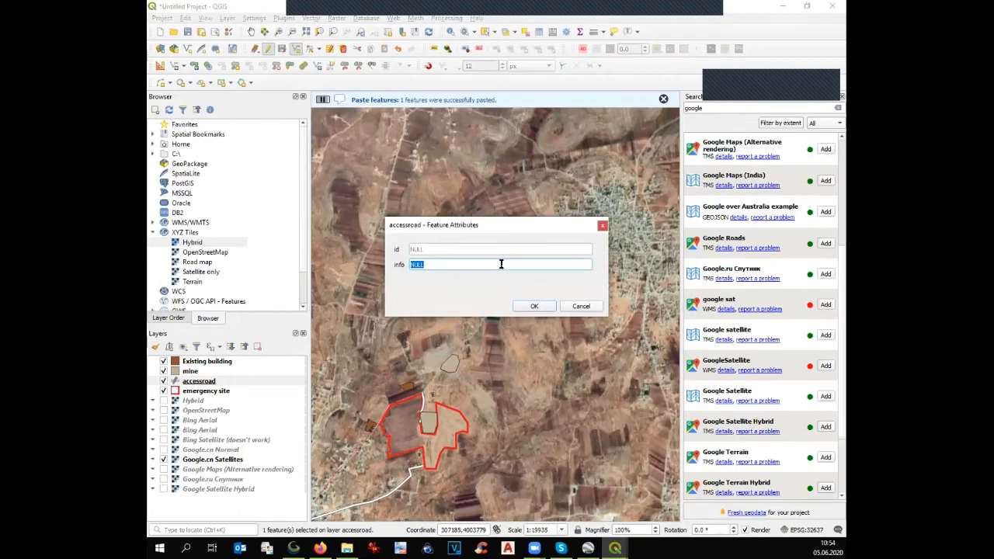
click(532, 309)
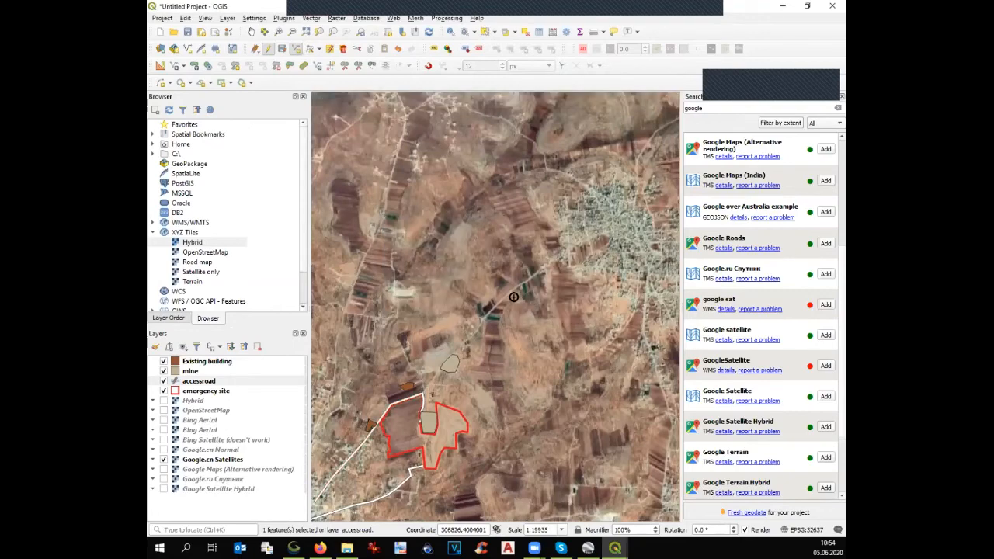
scroll(513, 297, down, 1)
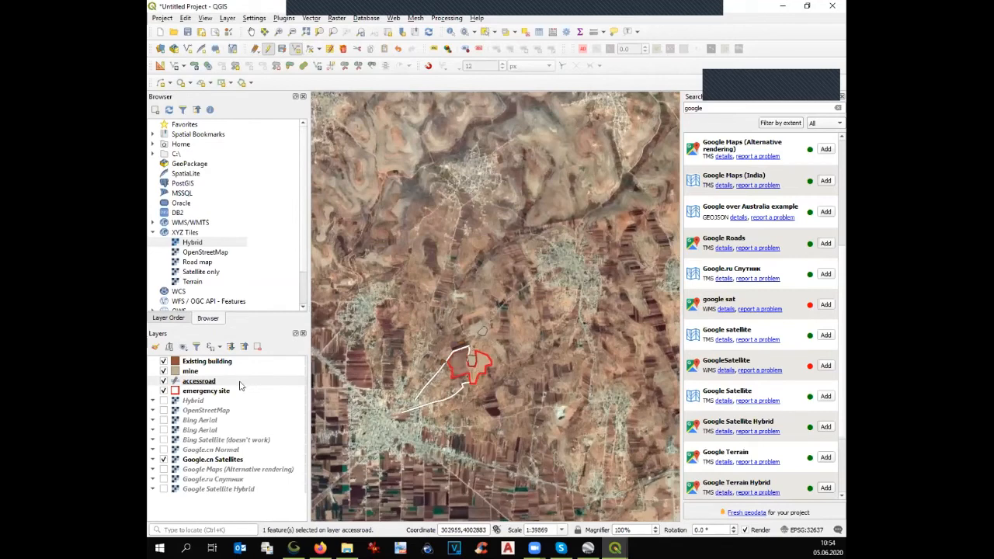
Step: Stop editing the accessroad layer and save its edits
click(267, 49)
click(470, 280)
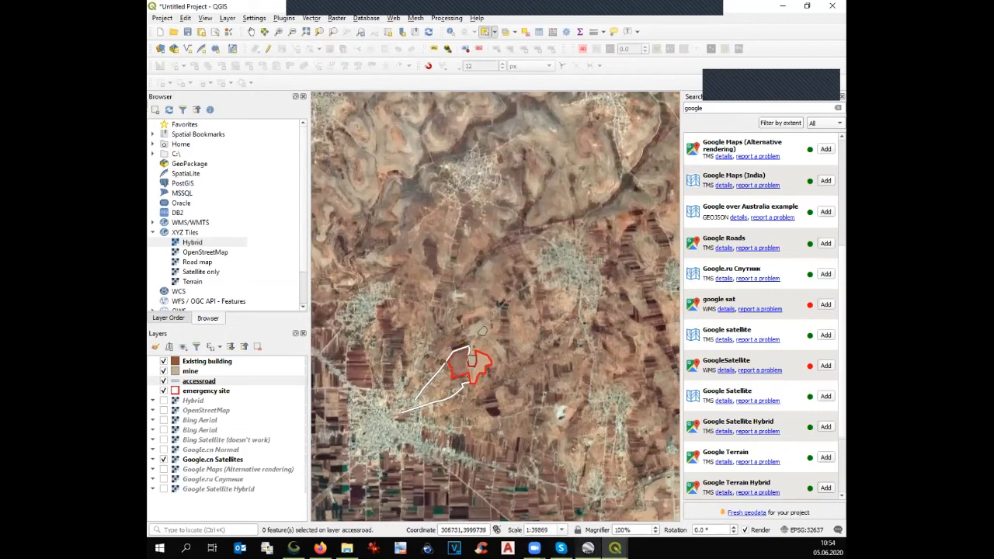
Step: Look up the accessroad layer's source file path in its layer information in QGIS
mouse_move(588, 549)
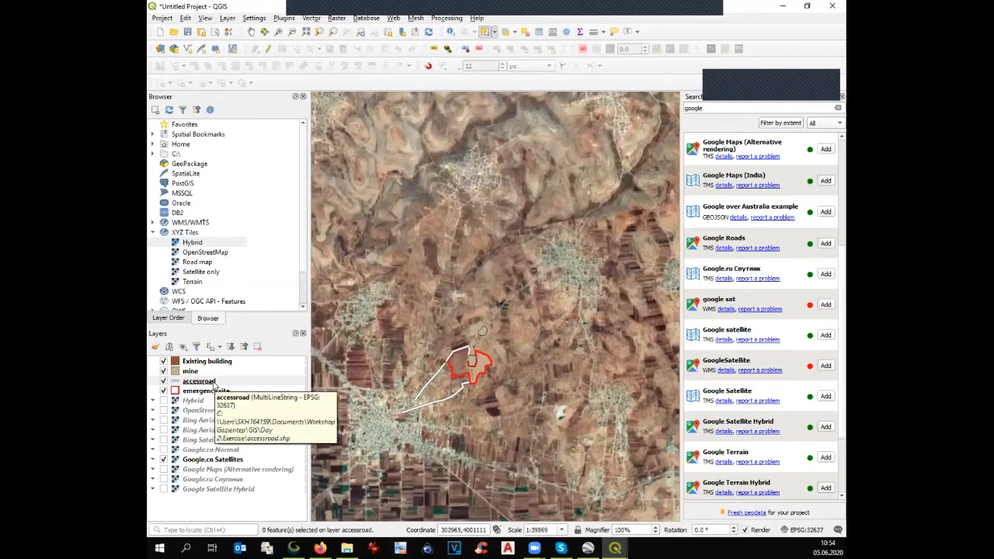
click(293, 548)
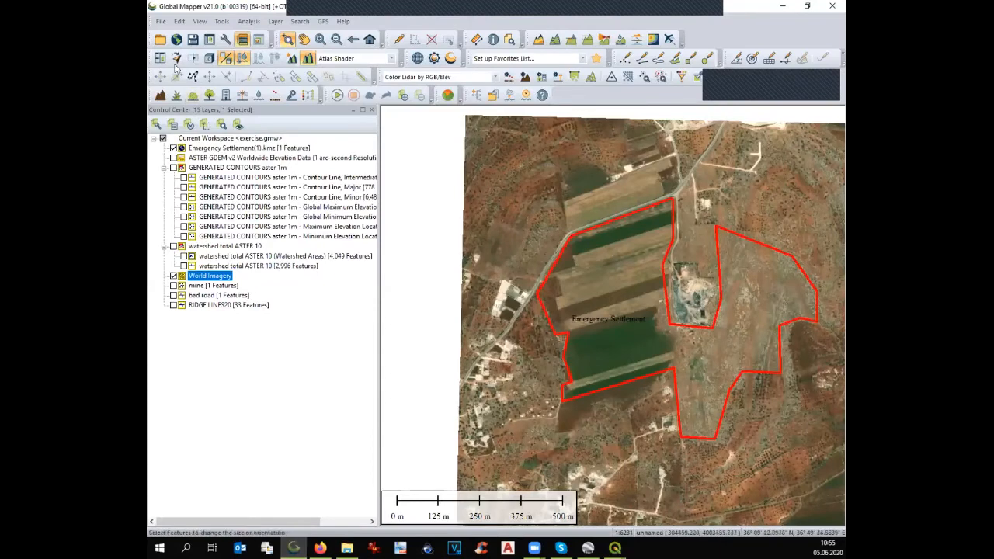
click(160, 39)
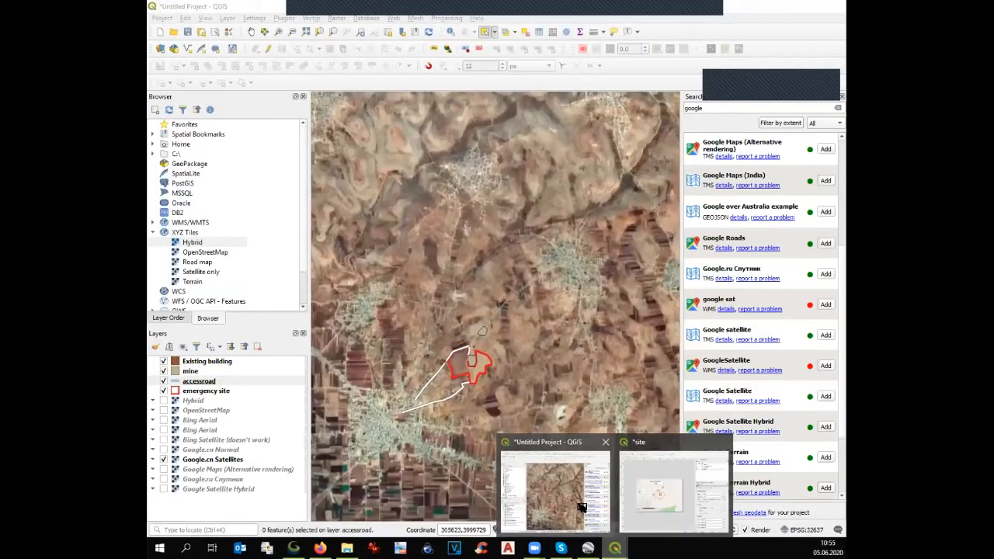
click(582, 508)
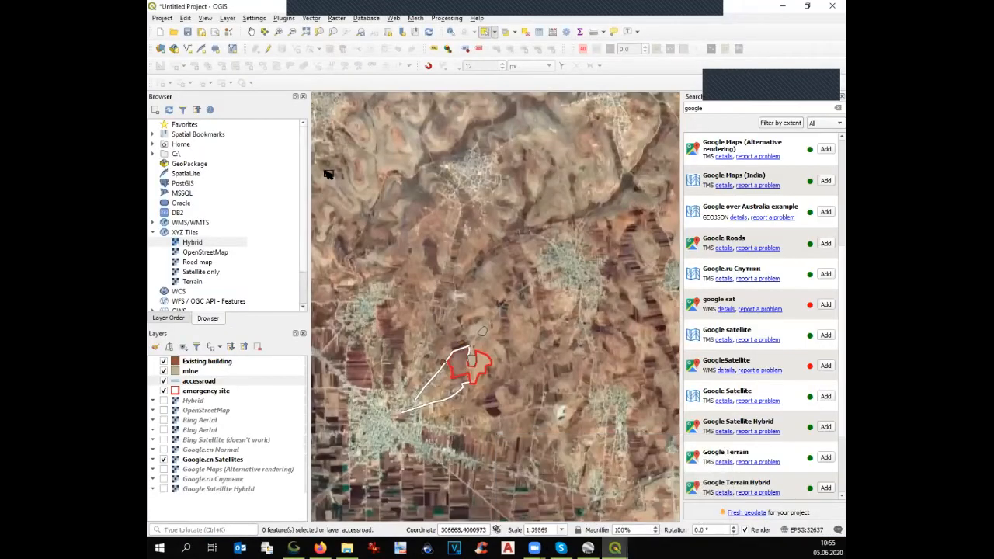
click(204, 381)
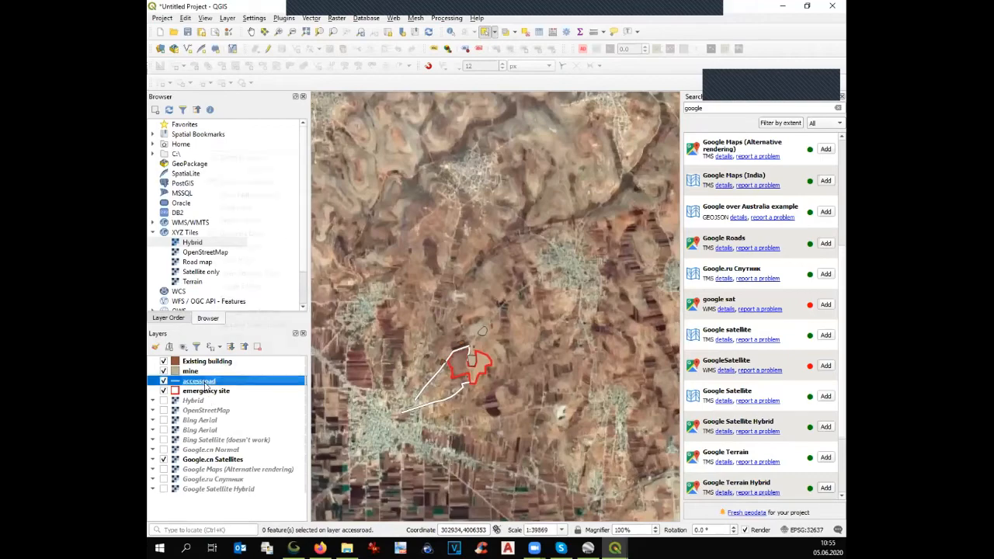
right_click(204, 381)
click(218, 380)
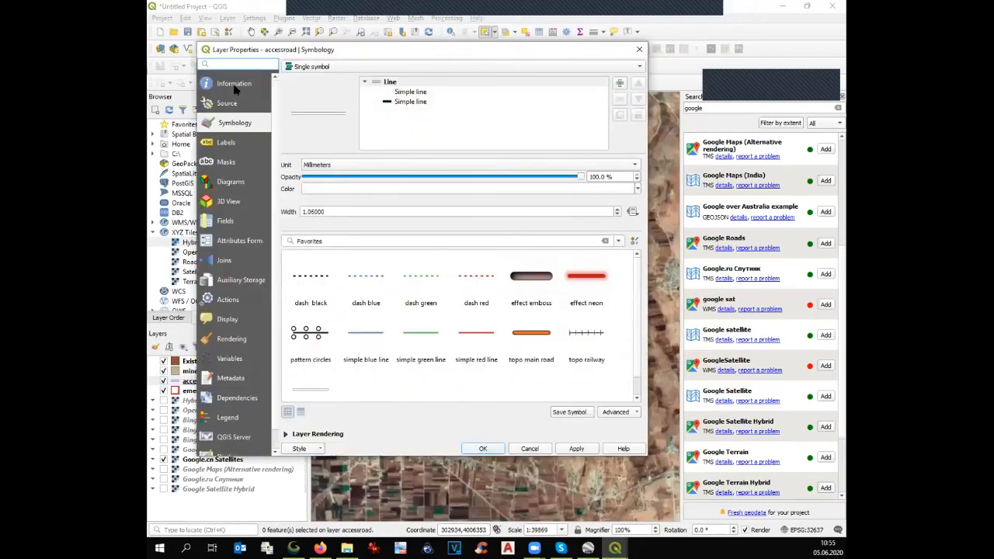
click(233, 85)
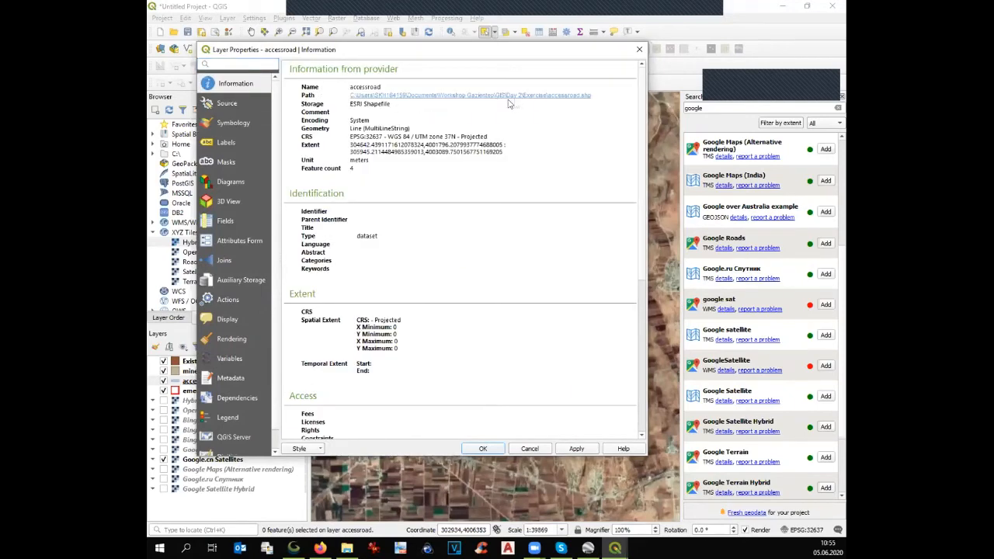
click(640, 51)
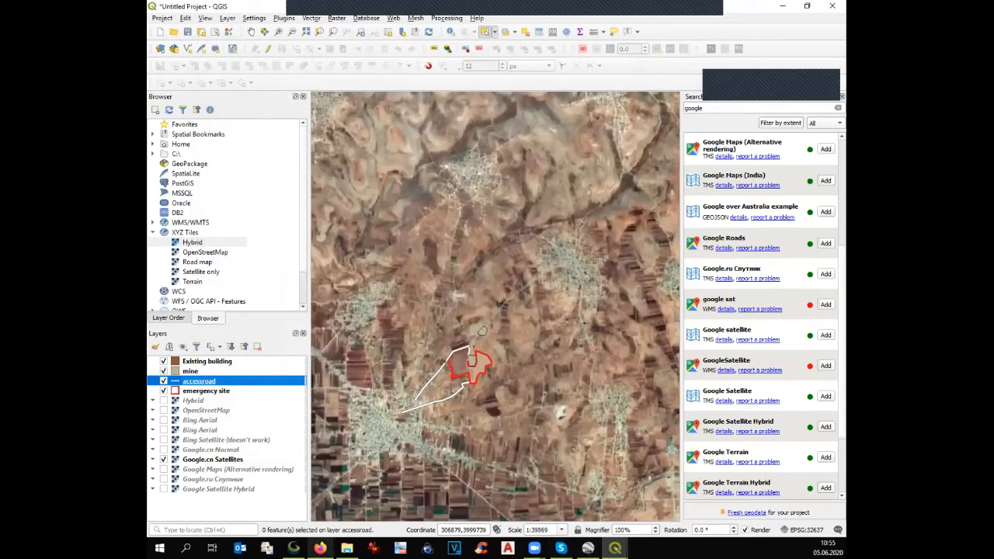
Step: Switch to Global Mapper and load accessroad.shp from the Exercise folder inside GIS, Day 2
click(286, 489)
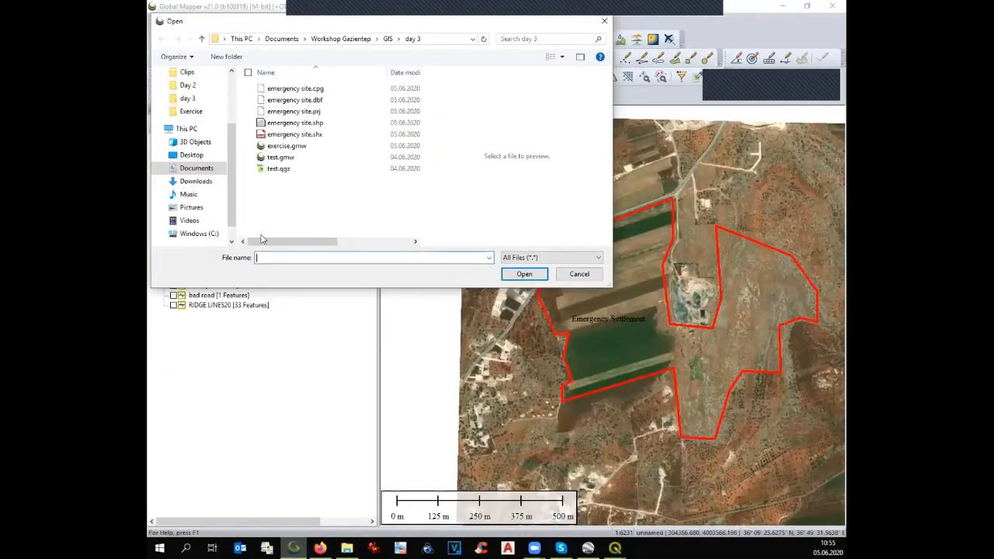
click(388, 38)
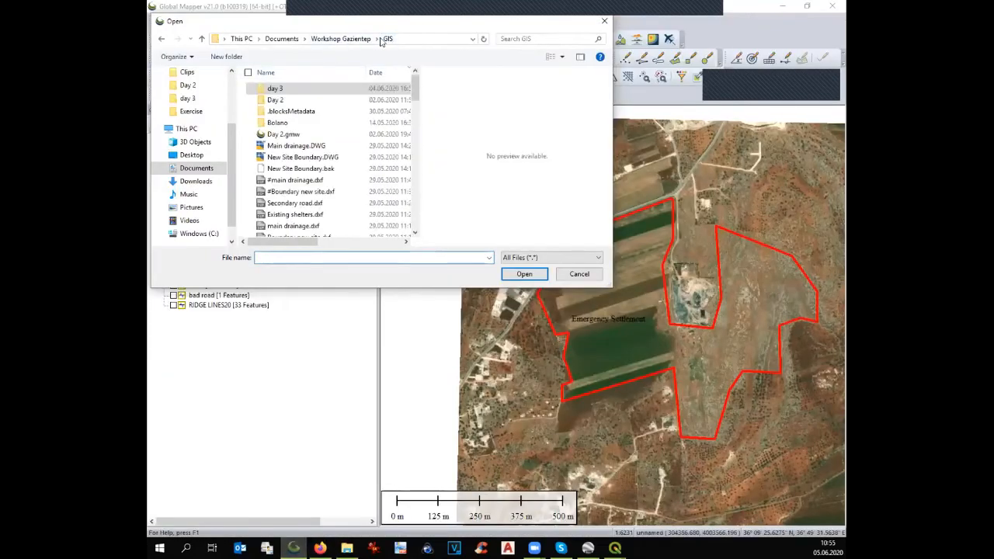
double_click(287, 99)
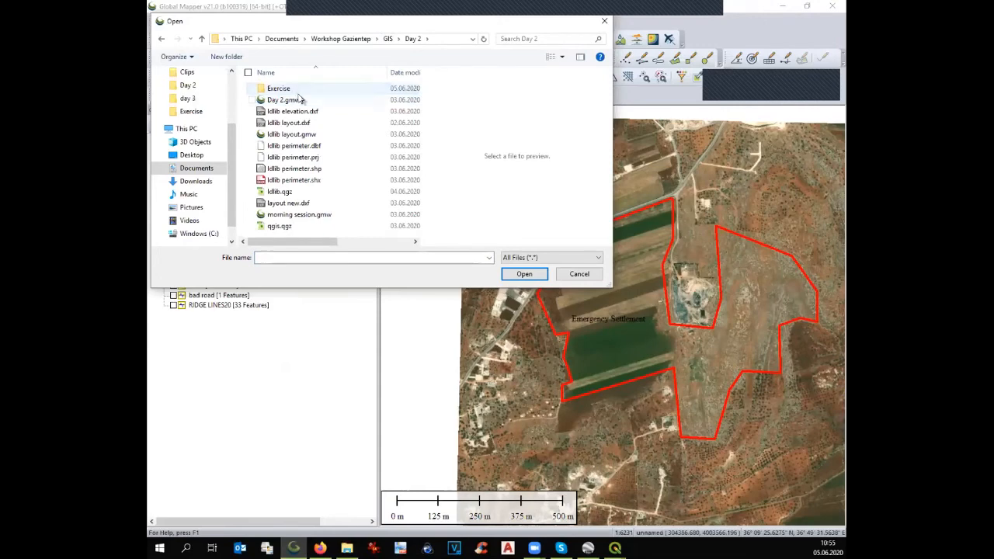
click(398, 72)
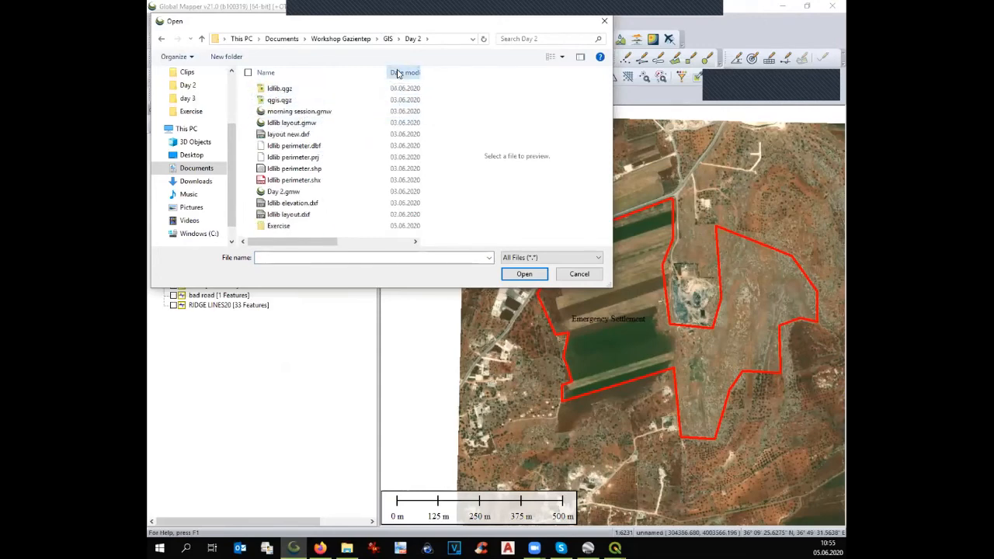
click(398, 72)
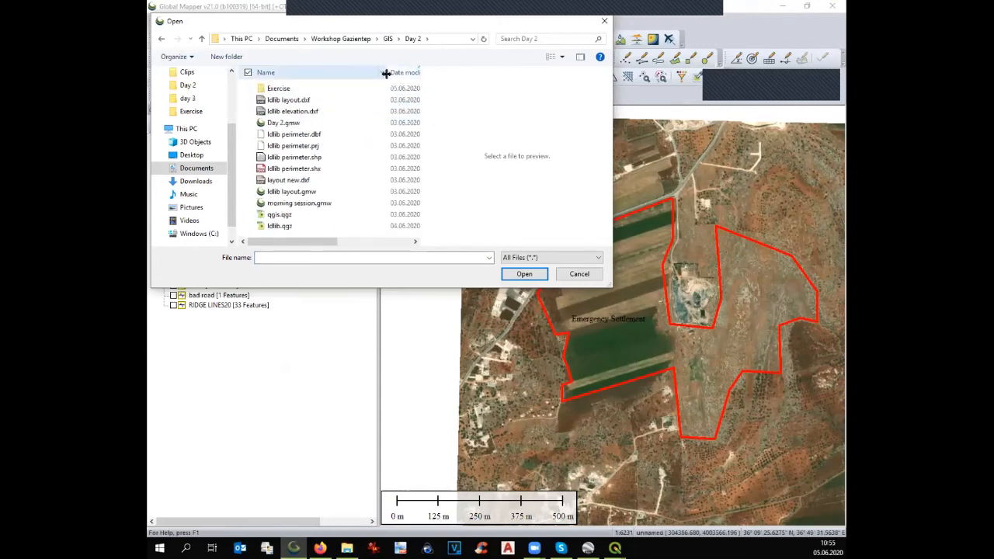
scroll(365, 120, down, 1)
scroll(371, 129, up, 1)
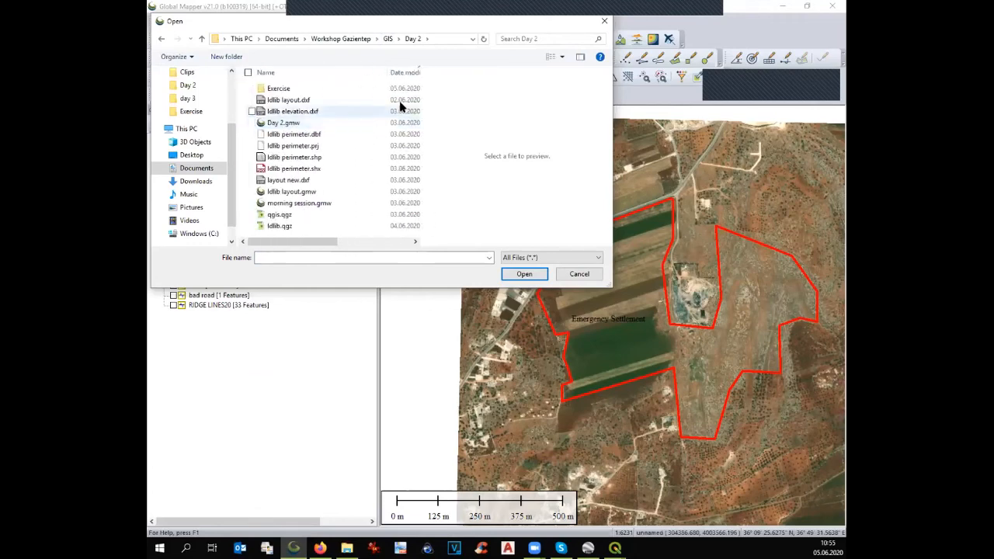
double_click(361, 88)
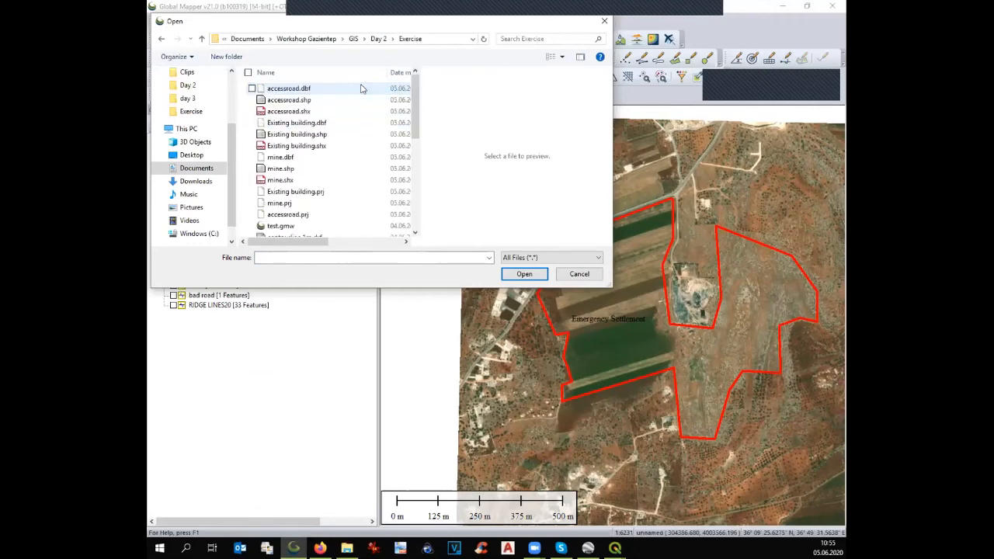
click(323, 100)
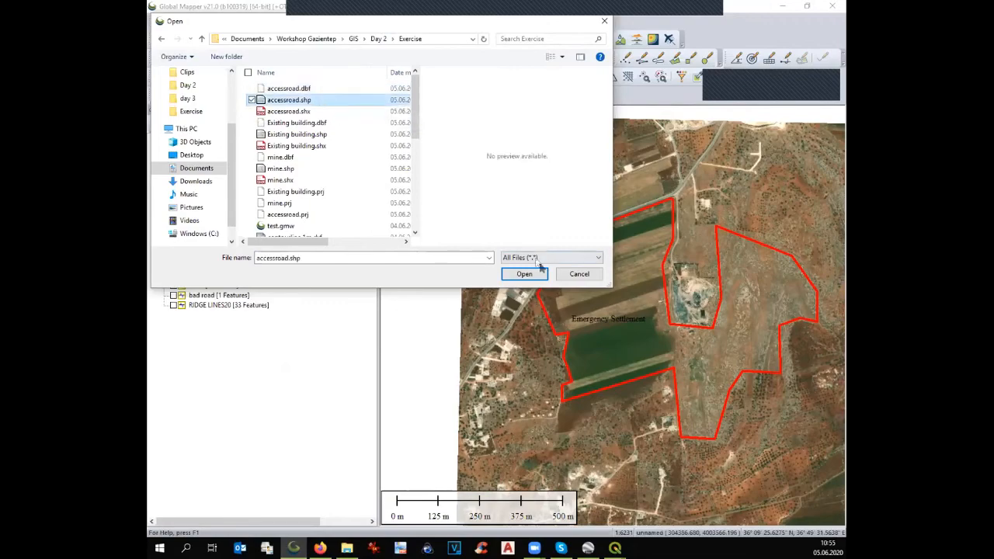
click(526, 275)
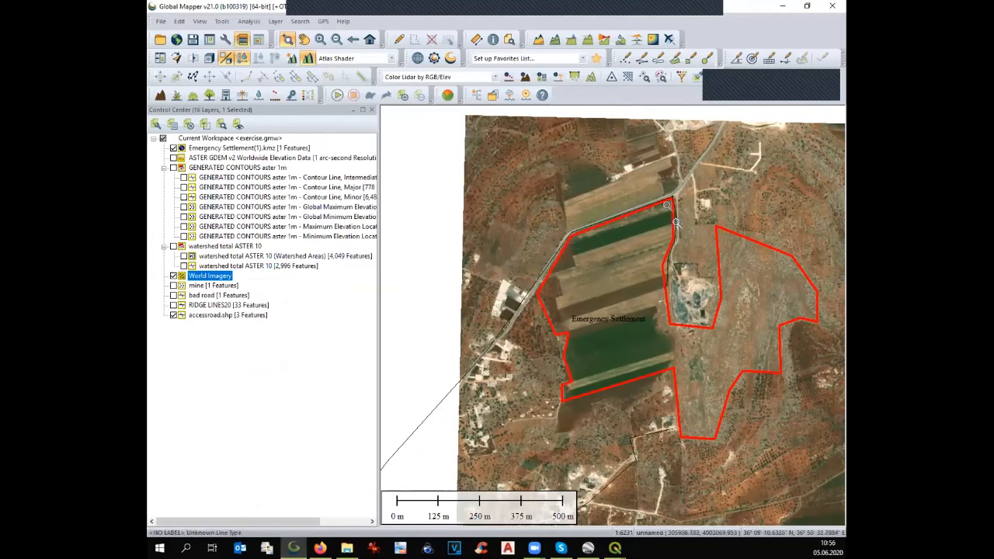
Step: Apply the same line style to all accessroad.shp features, with a width of 3 pixels
double_click(209, 316)
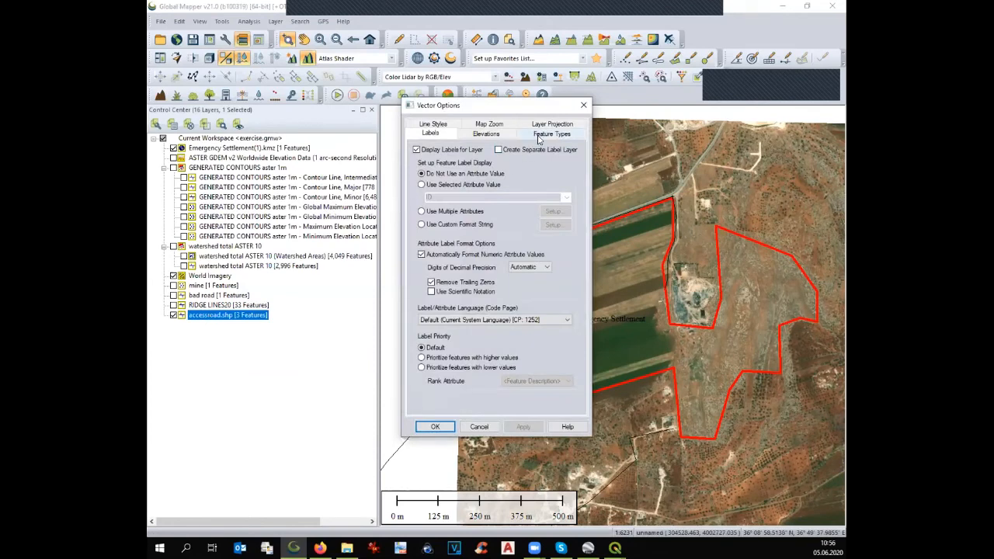
click(434, 125)
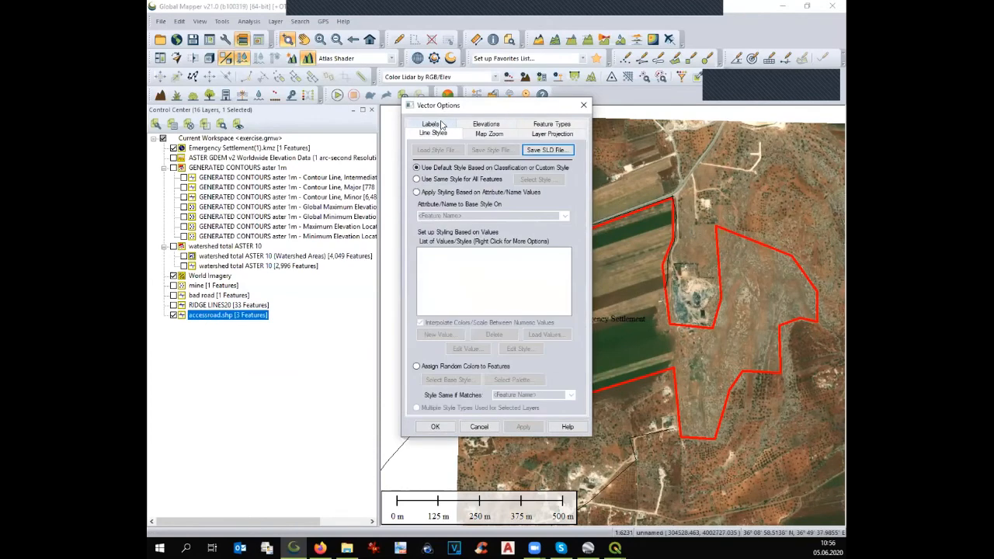
click(418, 180)
double_click(440, 230)
text(3)
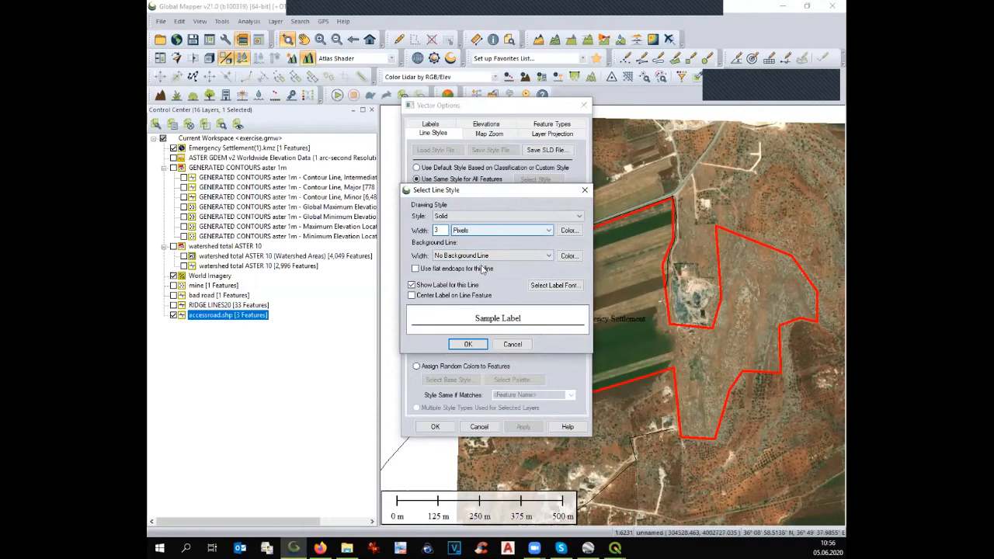
Step: Set the access road lines to the Railroad style with a green background line colour, and apply the styling to the layer
click(497, 216)
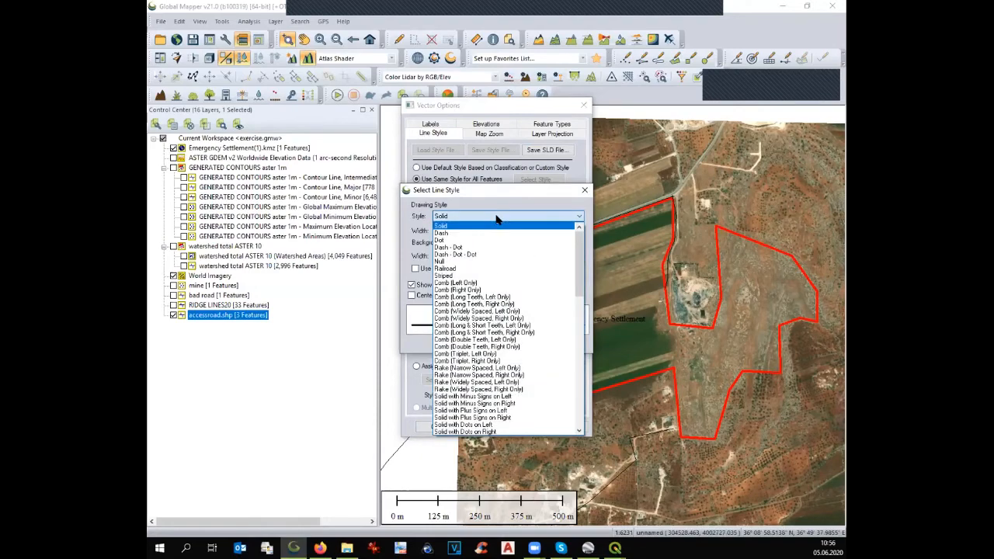
click(496, 269)
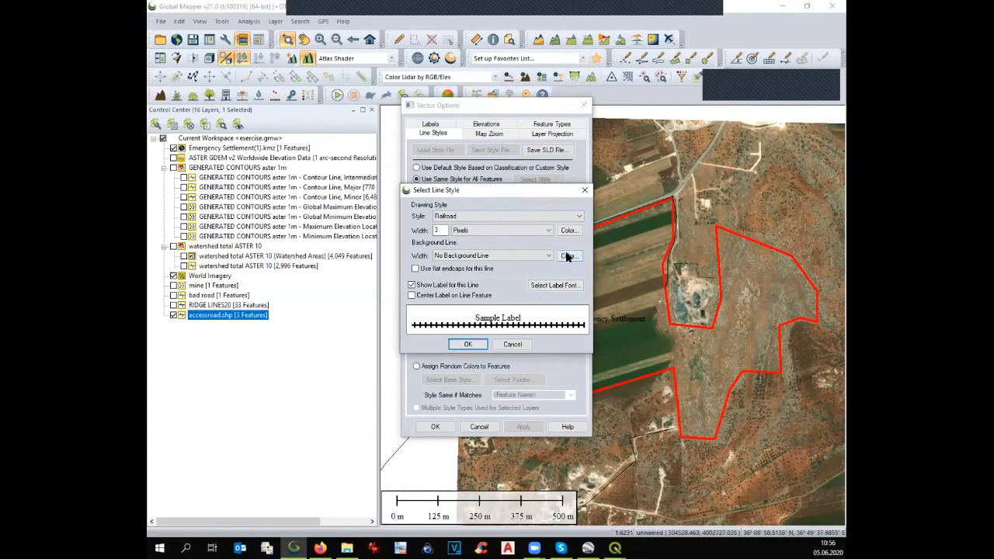
click(568, 256)
click(413, 236)
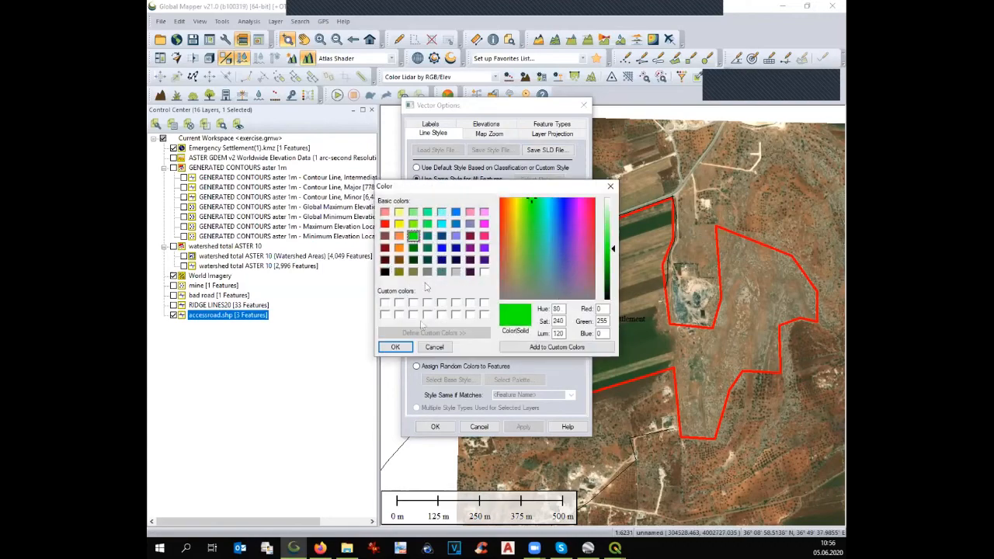
click(393, 348)
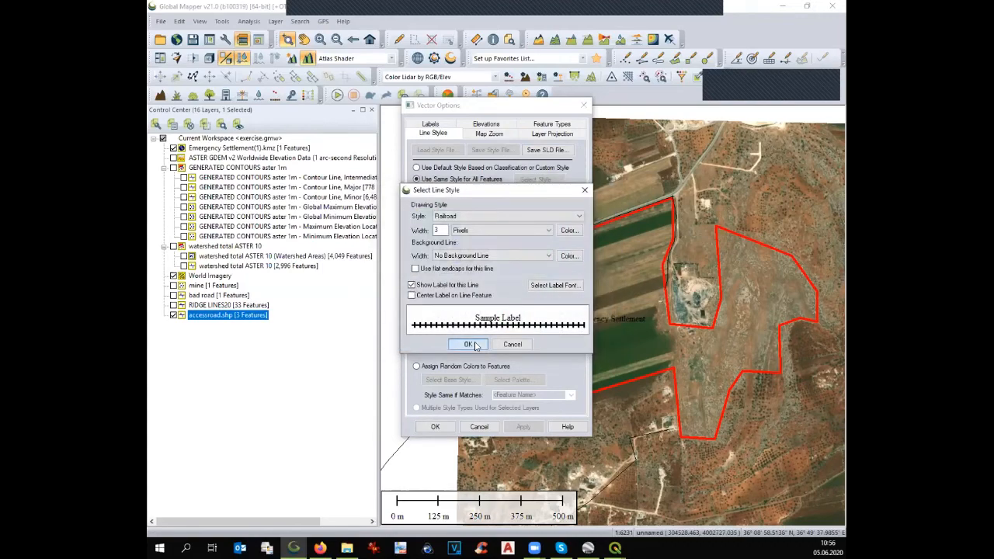
click(476, 350)
click(435, 426)
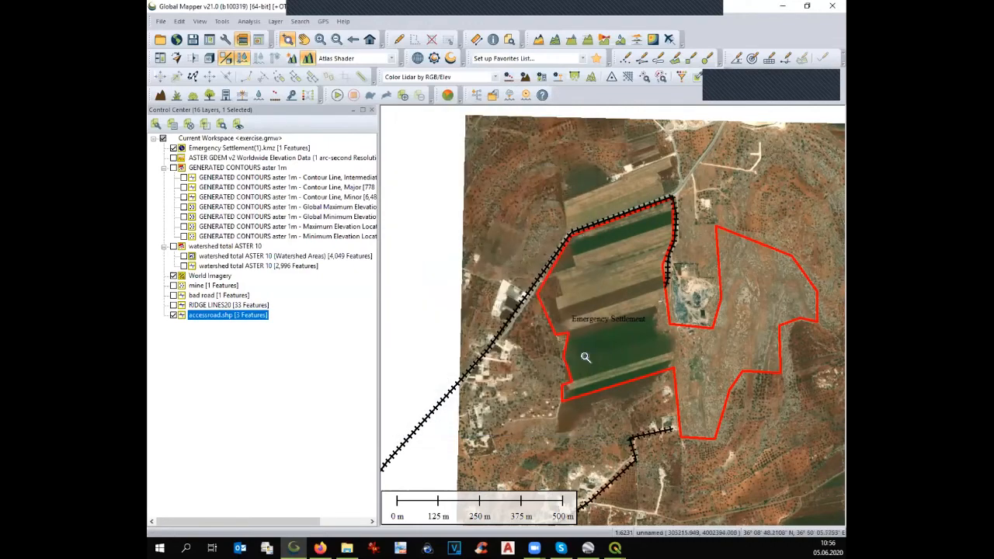
Step: Check the styled access roads around the site and show the RIDGE LINES20 layer
scroll(591, 328, down, 1)
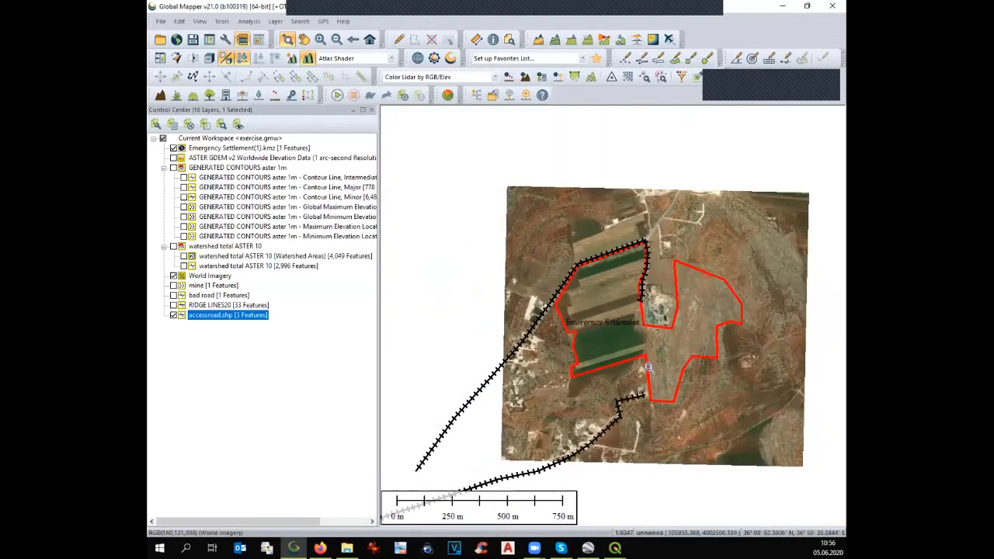
scroll(650, 365, up, 1)
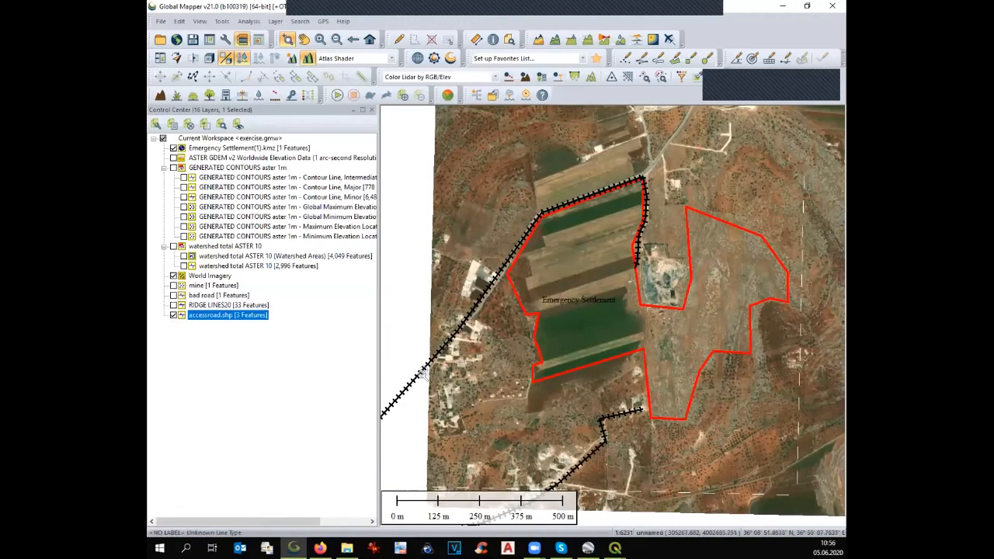
click(173, 306)
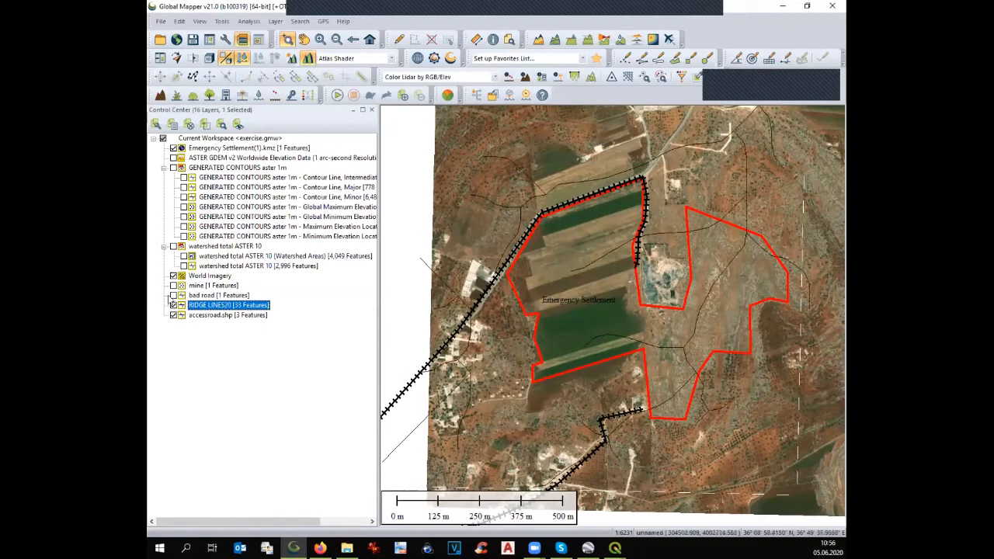
Step: Remove the bad road and mine layers from the workspace
click(189, 297)
key(Delete)
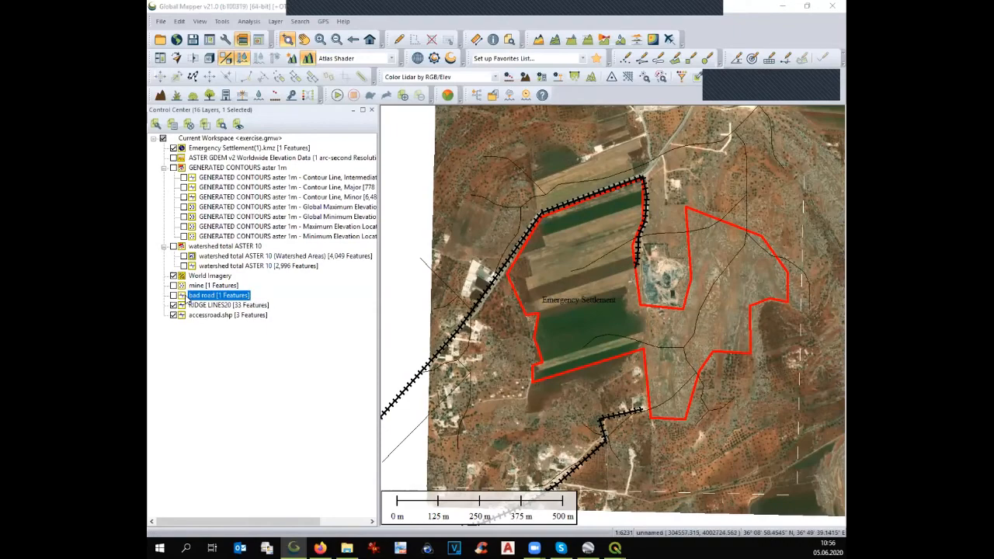
click(194, 286)
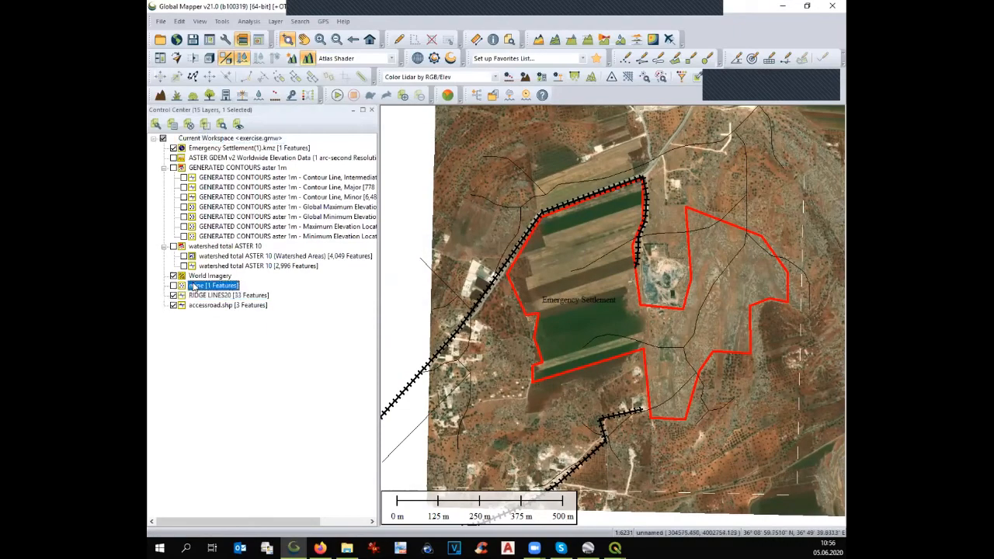
key(Delete)
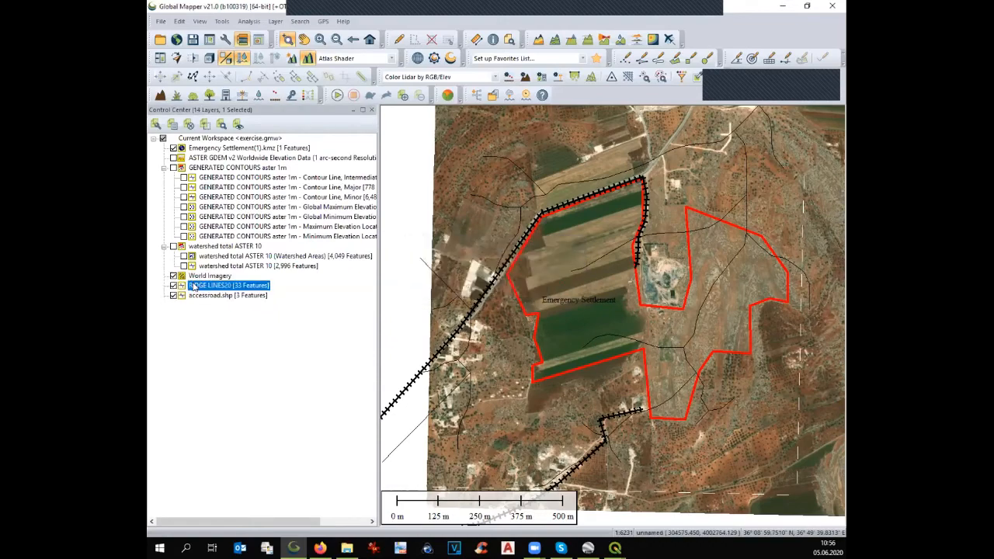
Step: Hide the World Imagery layer and show the watershed total ASTER 10 stream lines and the minor aster 1m contour lines
click(173, 276)
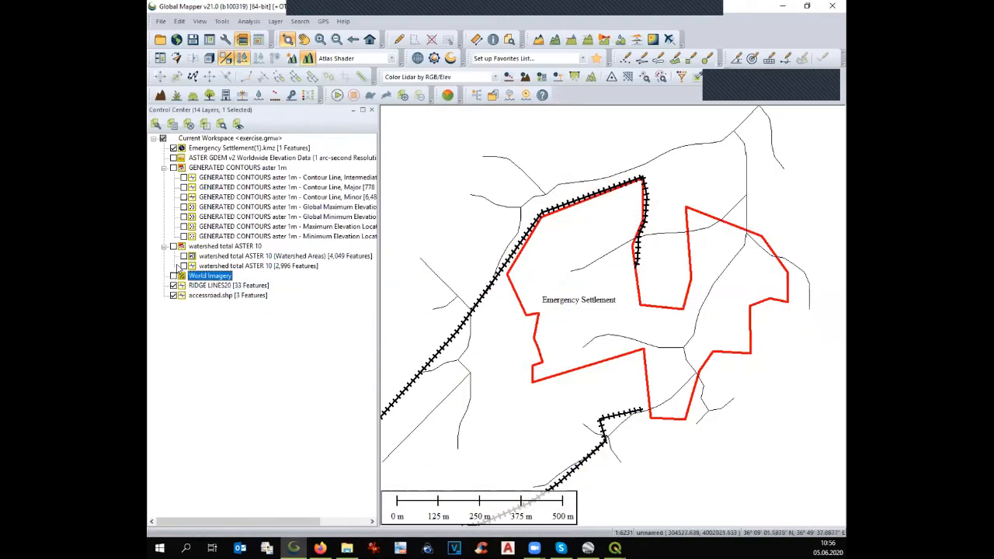
click(184, 265)
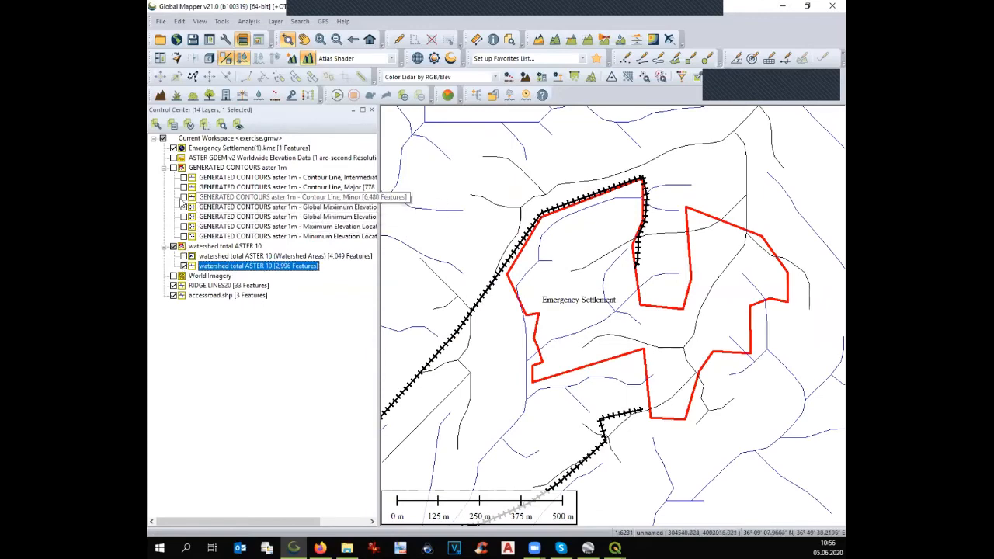
click(184, 197)
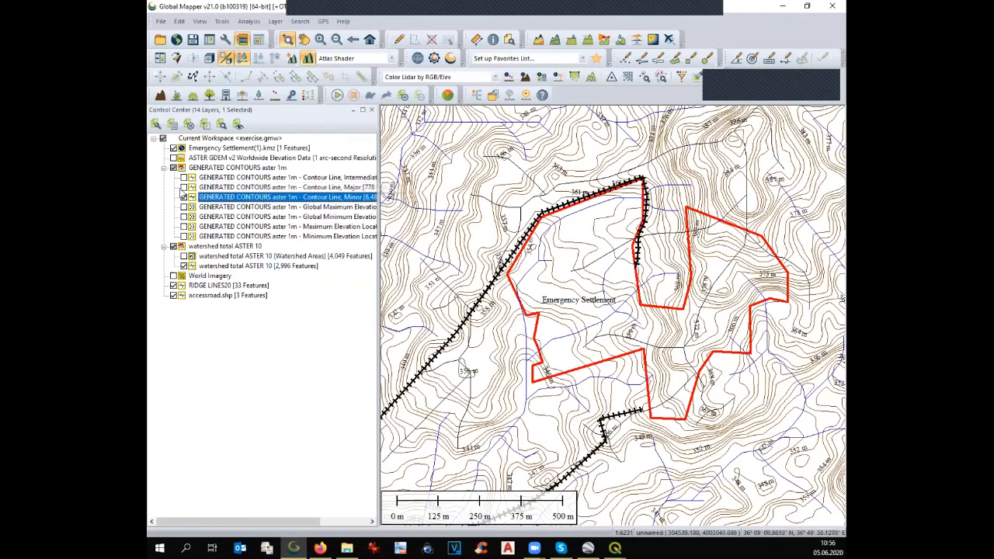
Step: Show the major and intermediate aster 1m contour lines and choose DXF as the vector export format for the loaded data
click(184, 188)
click(183, 178)
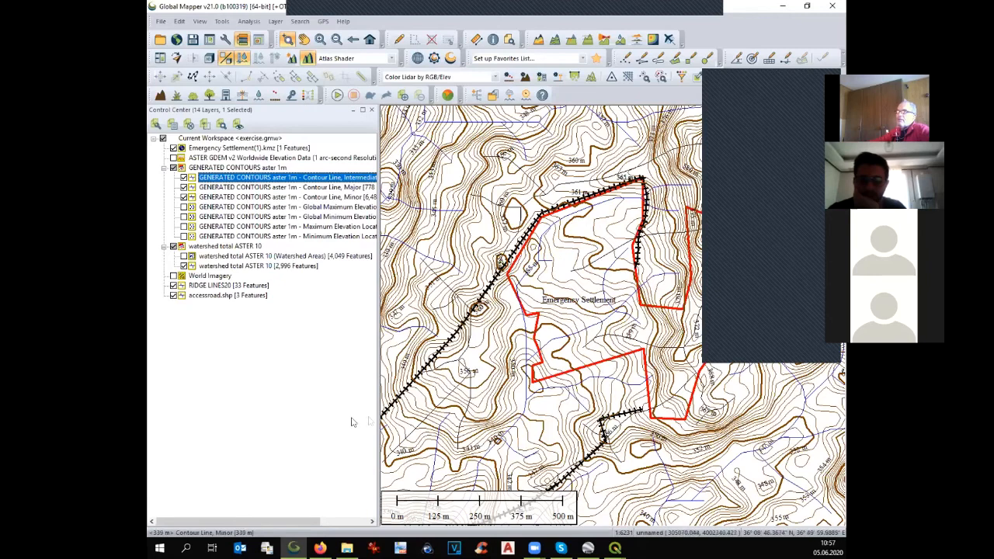
click(159, 21)
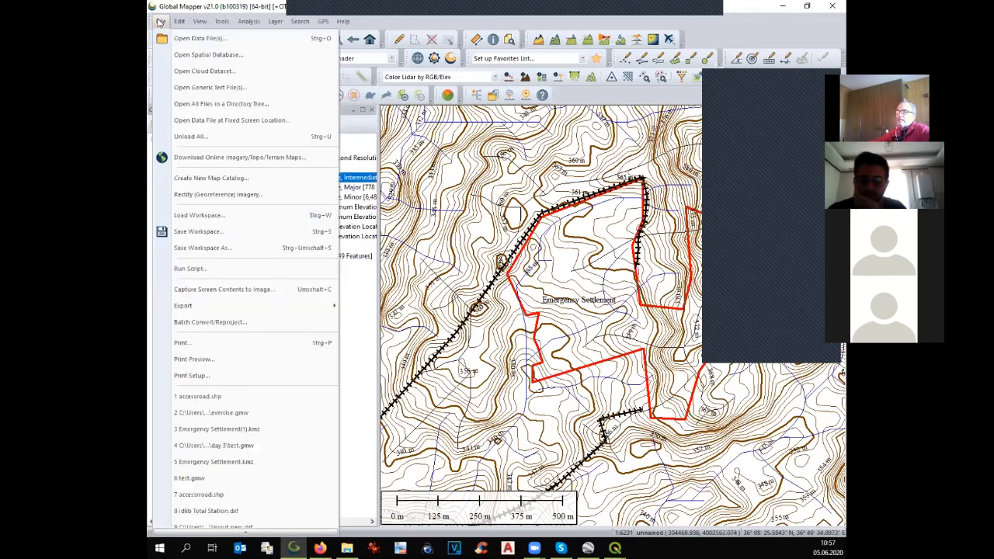
mouse_move(183, 306)
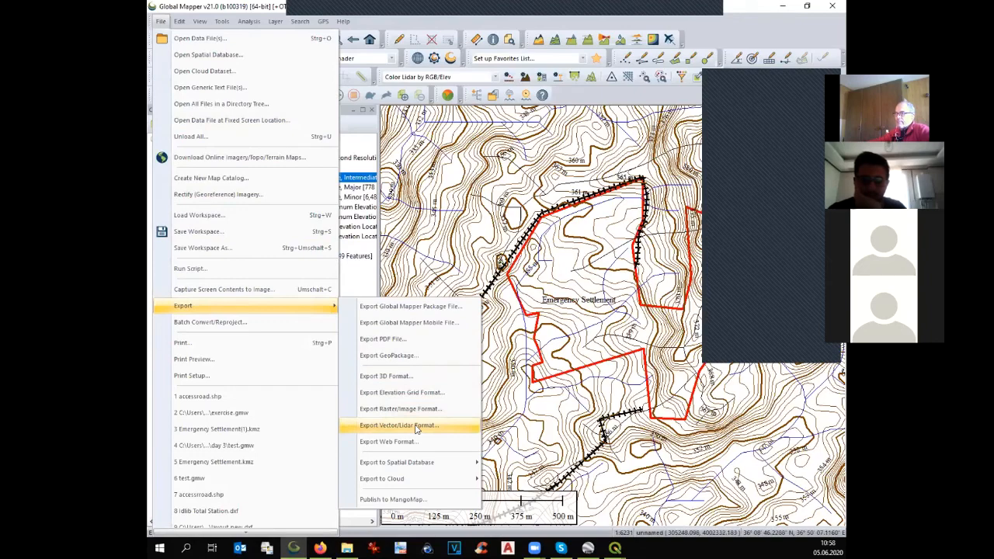
click(417, 429)
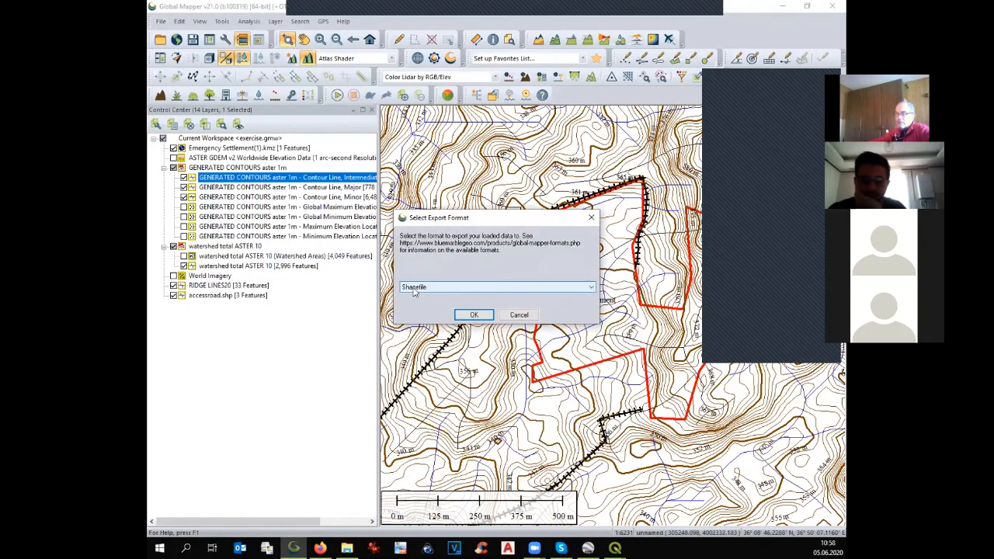
click(414, 287)
key(d)
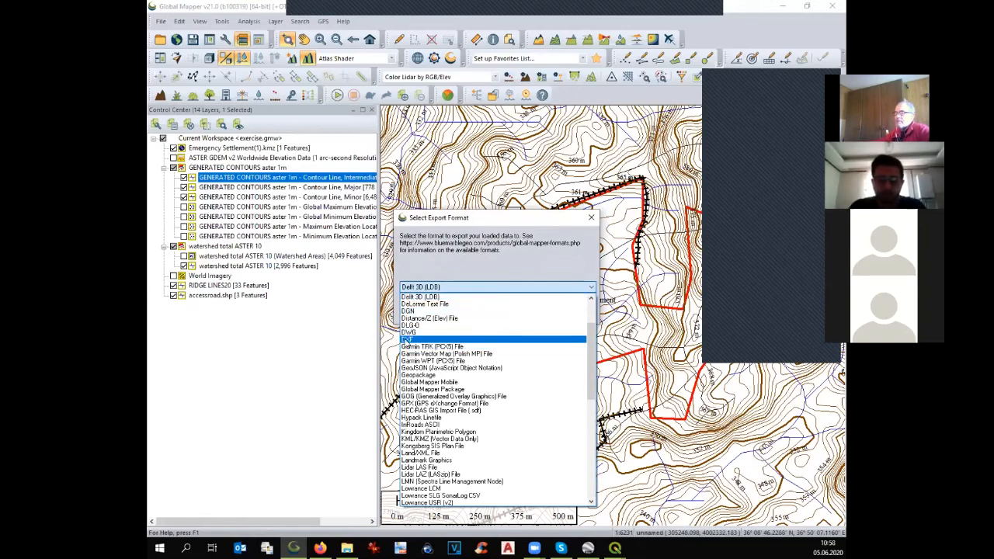
click(406, 339)
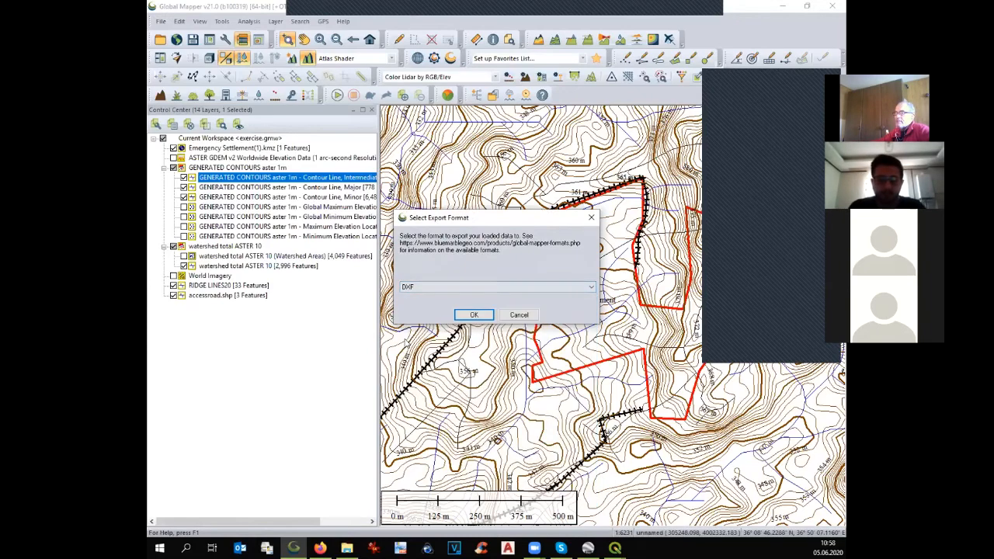
click(474, 315)
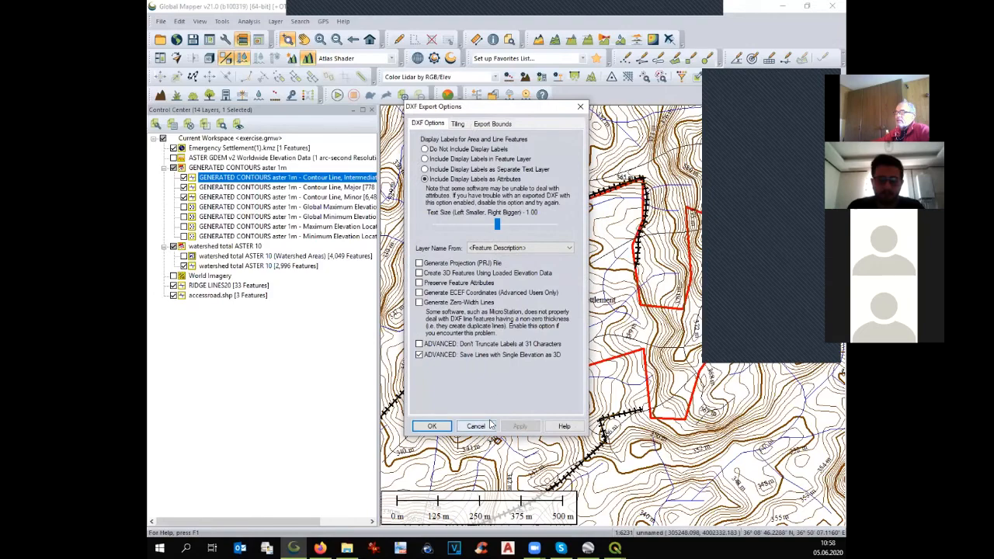
Step: Accept the default DXF export options and save the export as elements in the day 3 folder
click(433, 426)
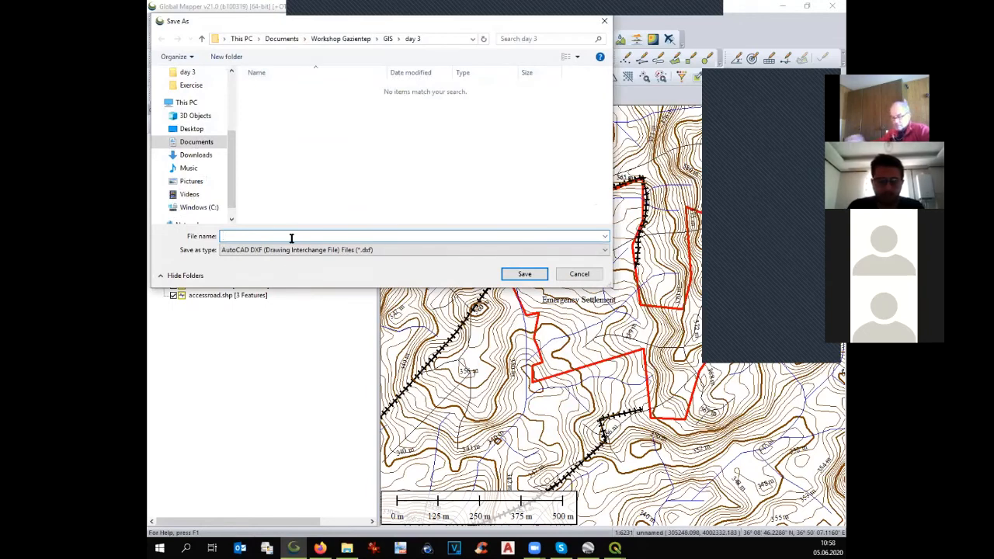
text(emer)
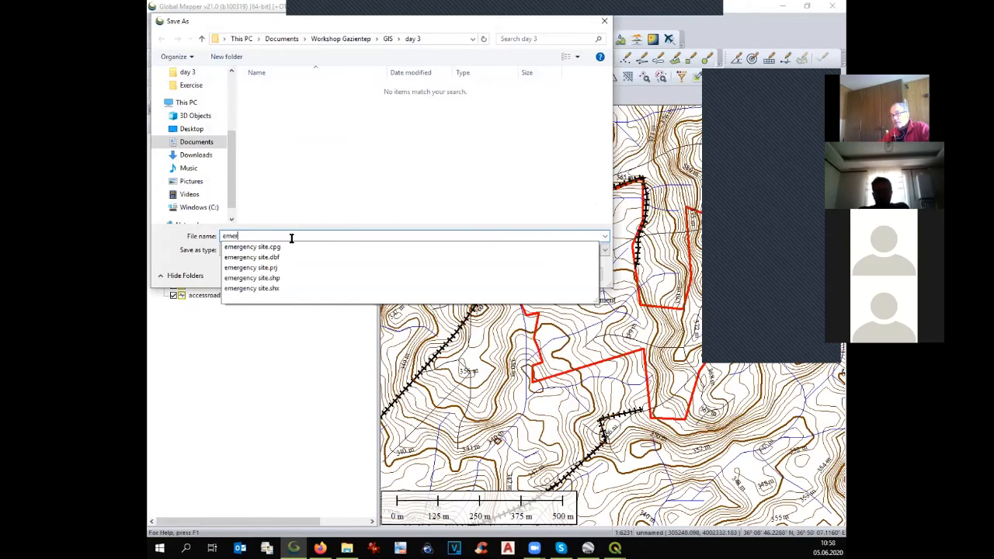
key(BackSpace)
key(BackSpace)
key(BackSpace)
key(BackSpace)
text(el)
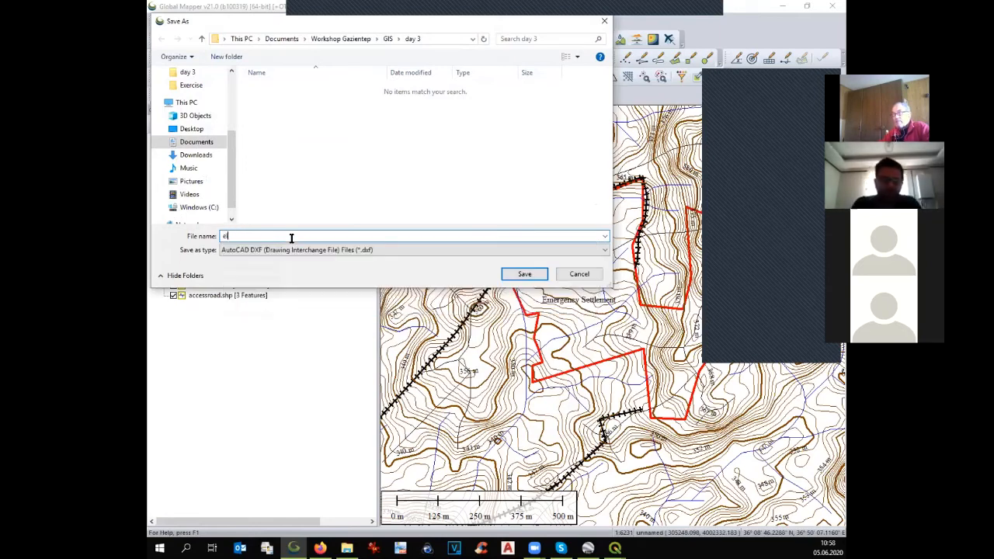
text(ements)
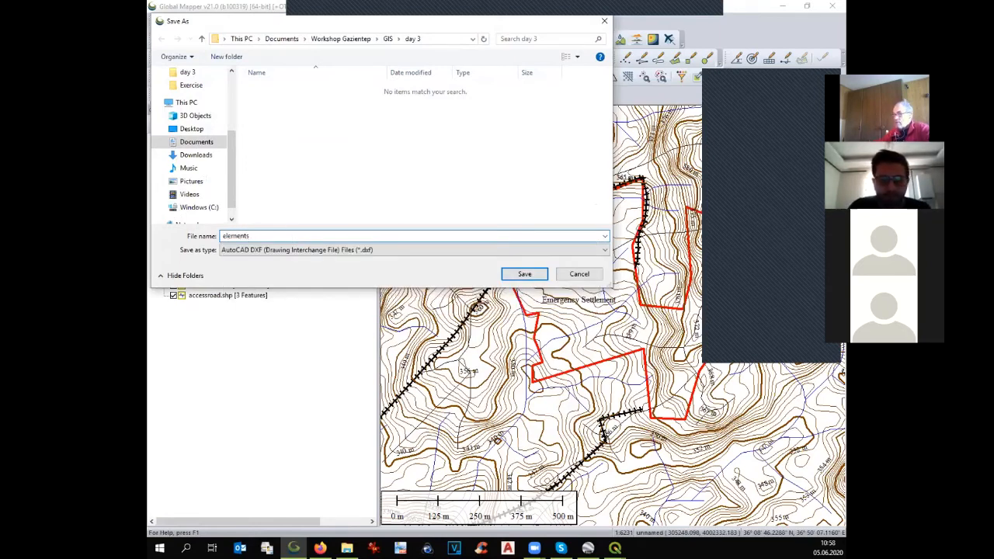
key(Return)
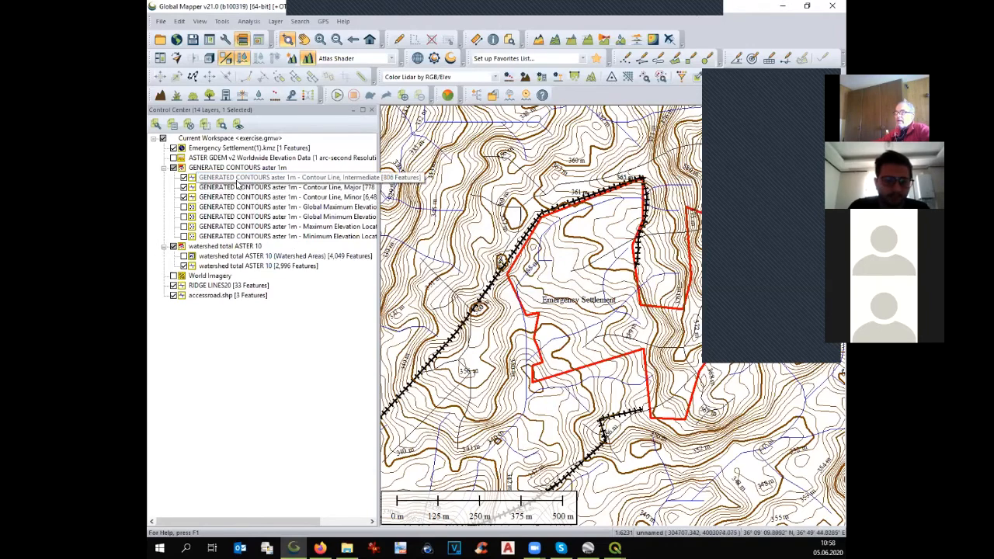
Step: Check the layer projection settings of the intermediate aster 1m contour layer without changing them
click(239, 179)
right_click(237, 181)
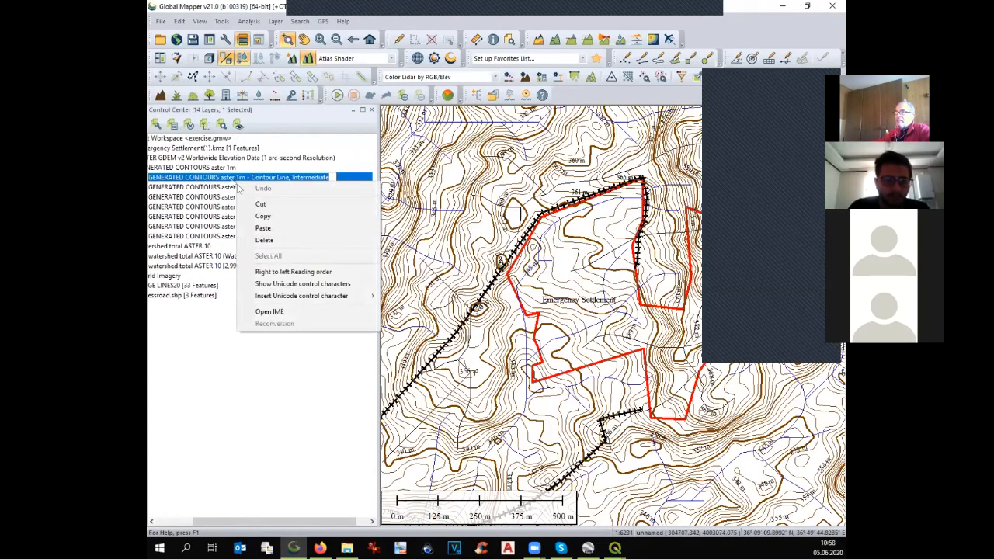
click(180, 523)
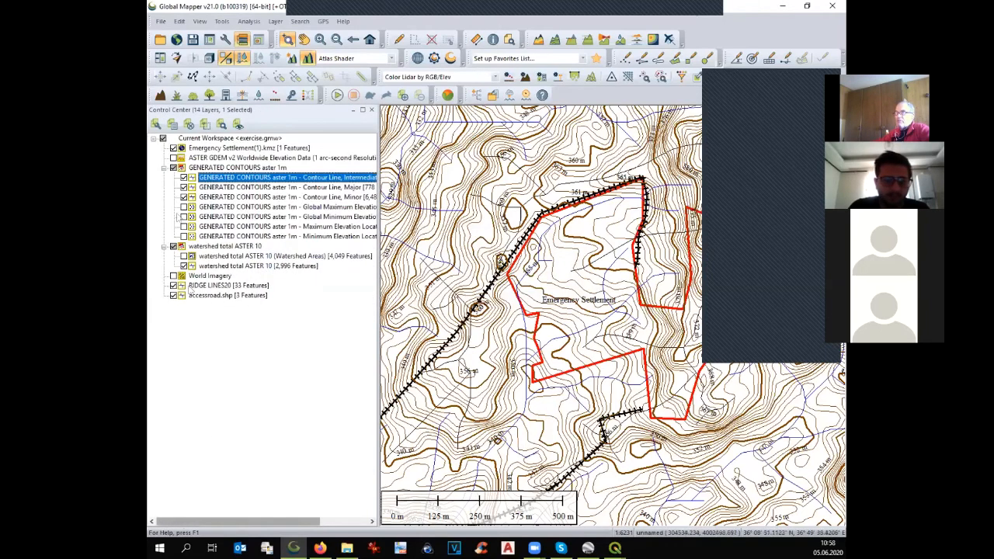
right_click(192, 180)
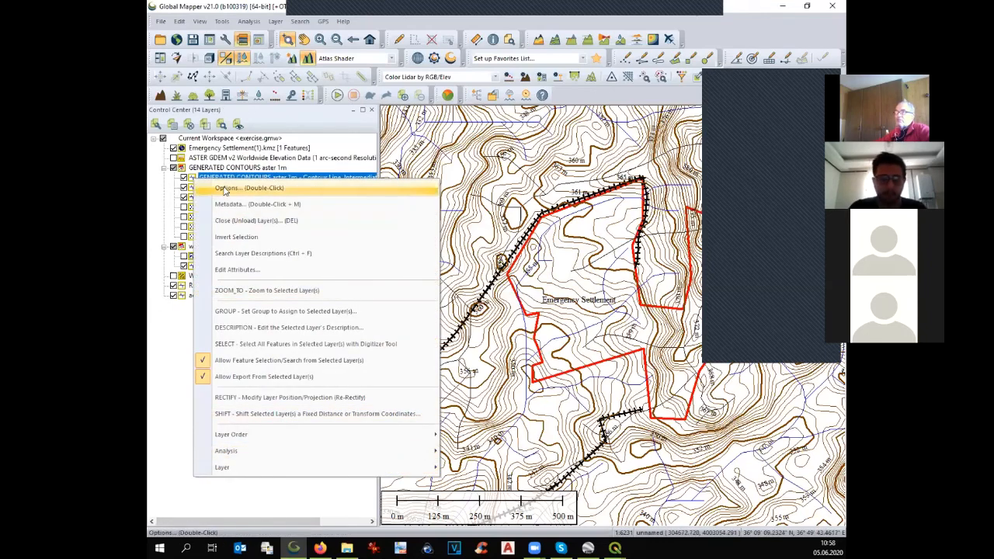
click(190, 179)
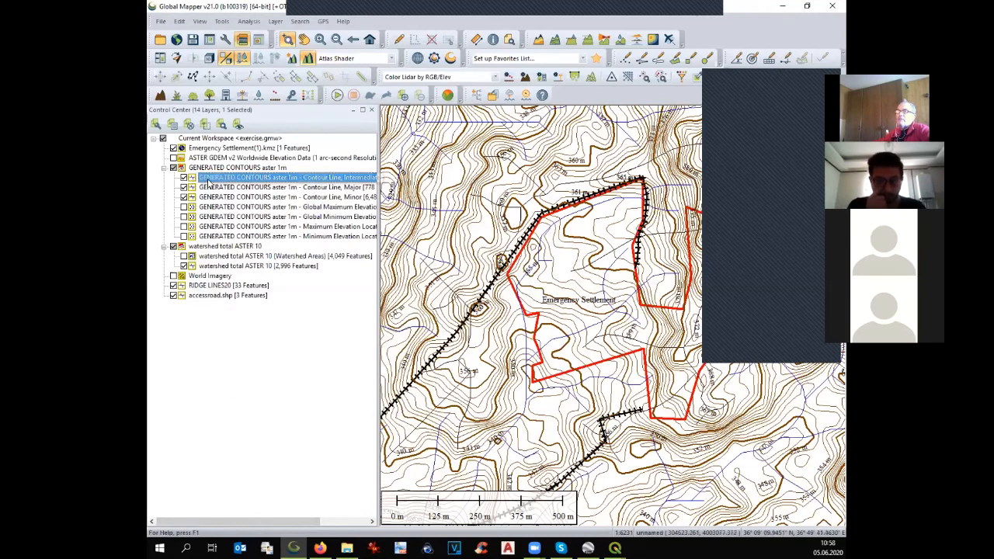
right_click(192, 179)
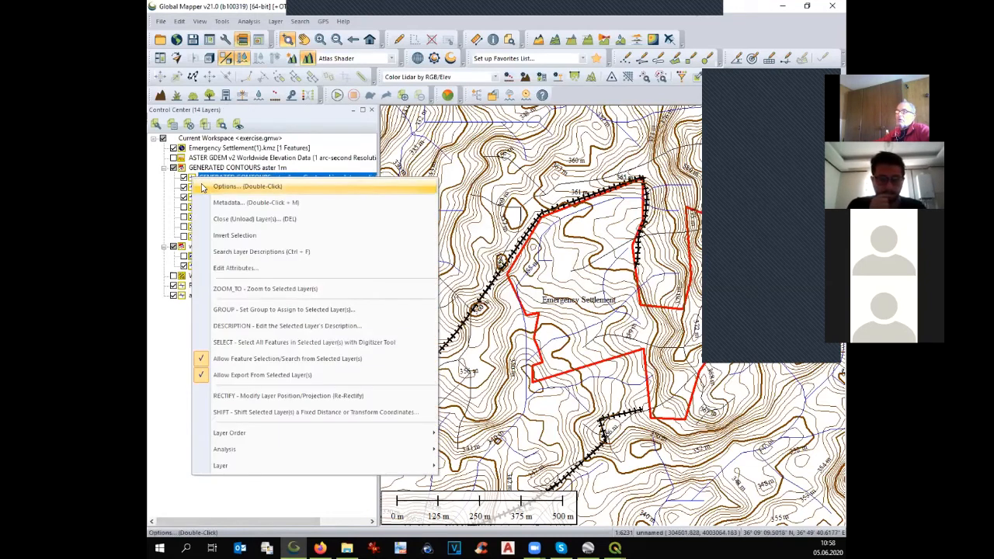
click(204, 186)
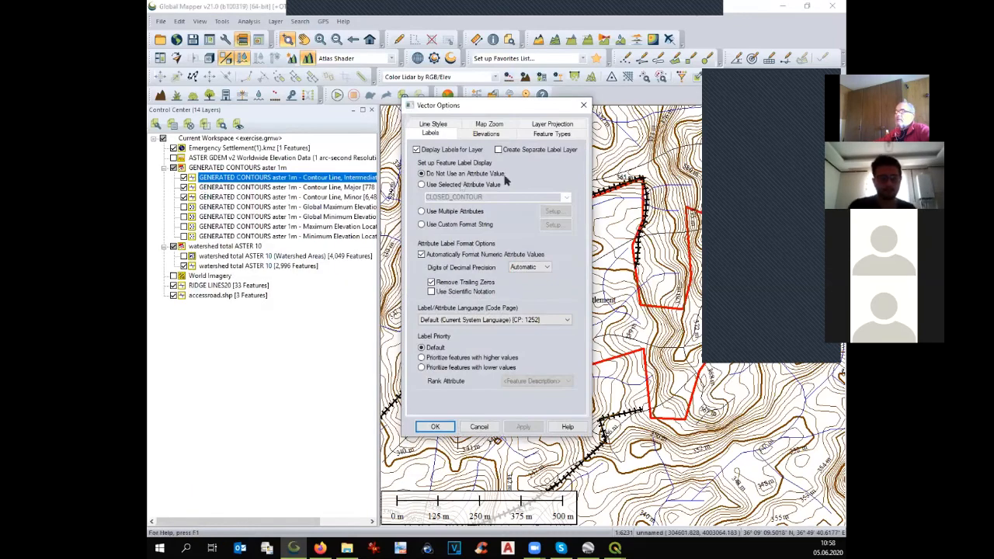
click(558, 127)
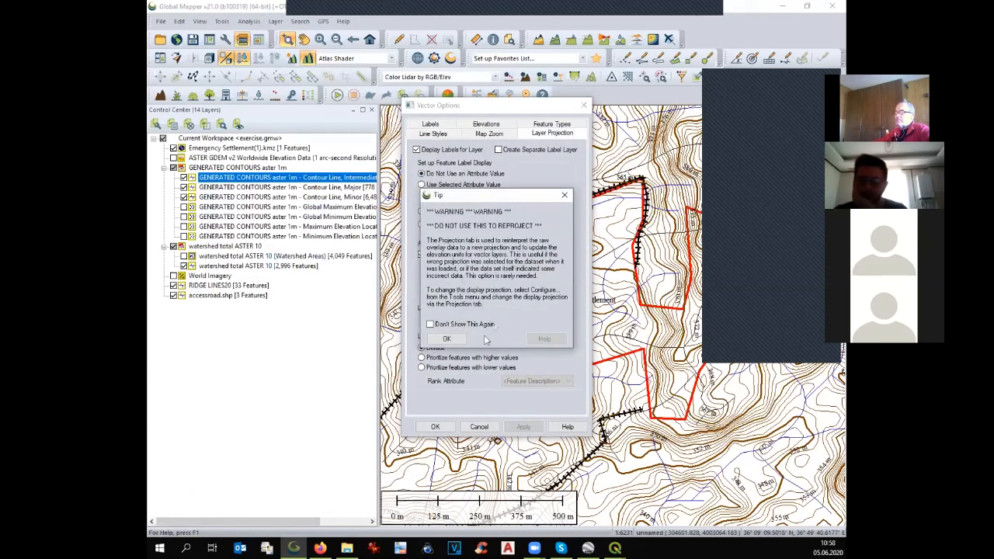
click(457, 340)
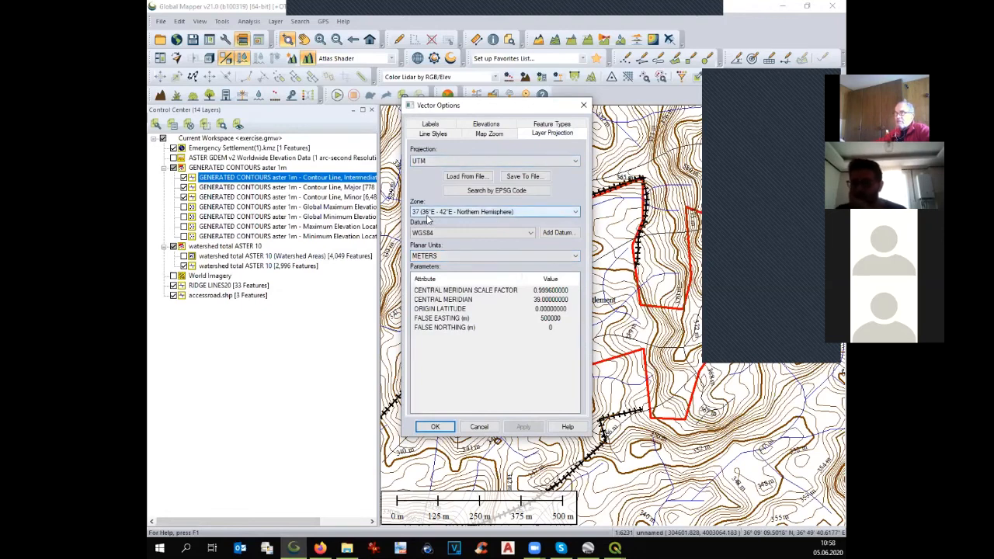
click(487, 428)
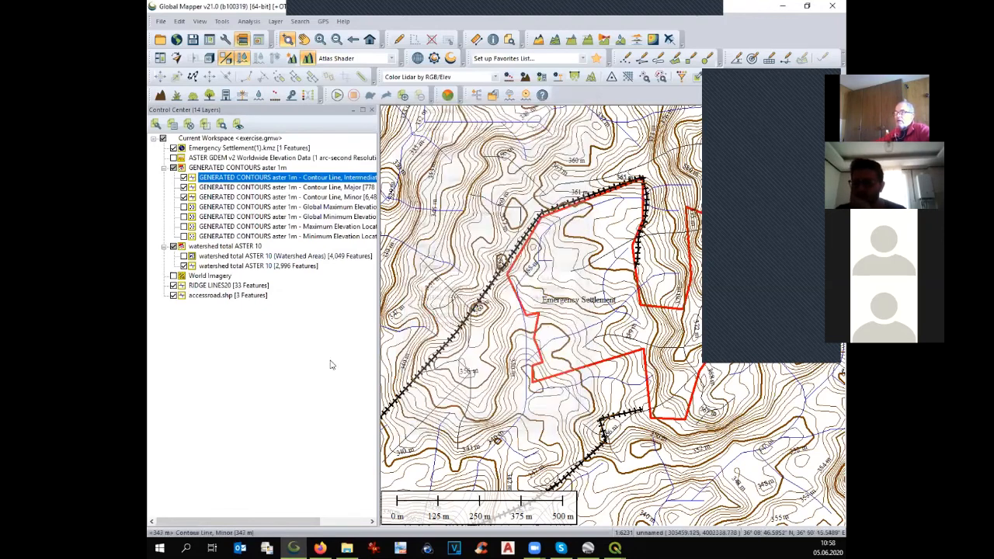
Step: Check the projection, zone and datum of the accessroad.shp layer
click(204, 297)
right_click(206, 298)
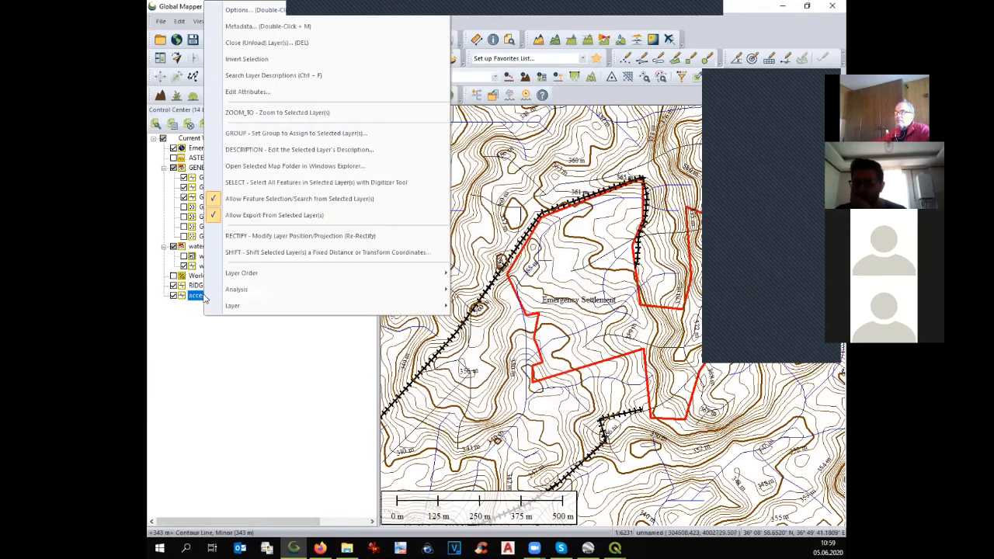
click(246, 11)
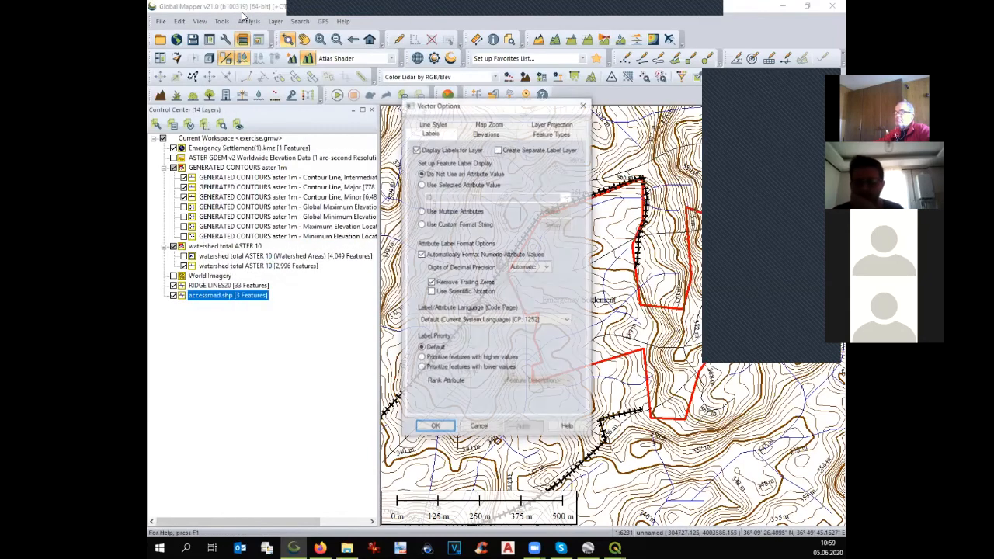
click(553, 124)
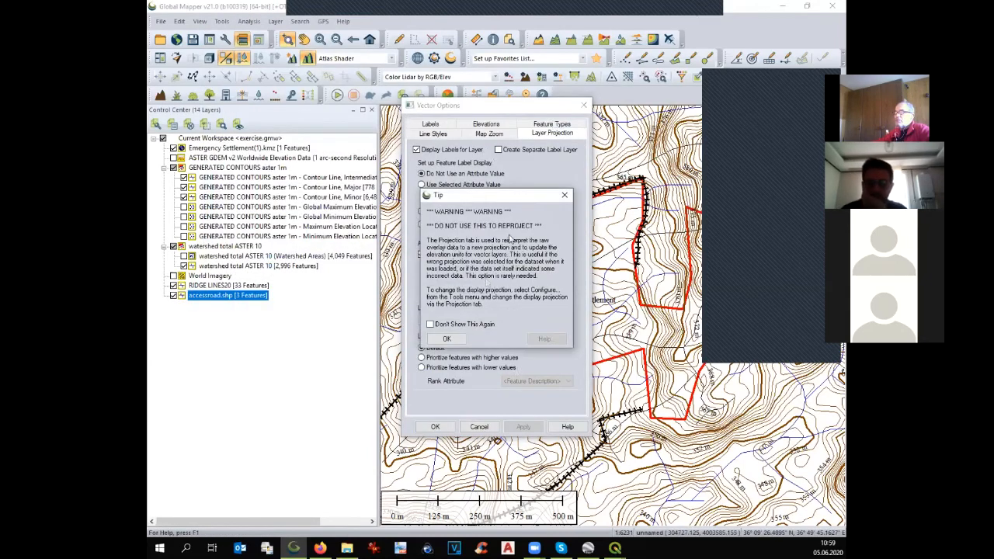
click(445, 339)
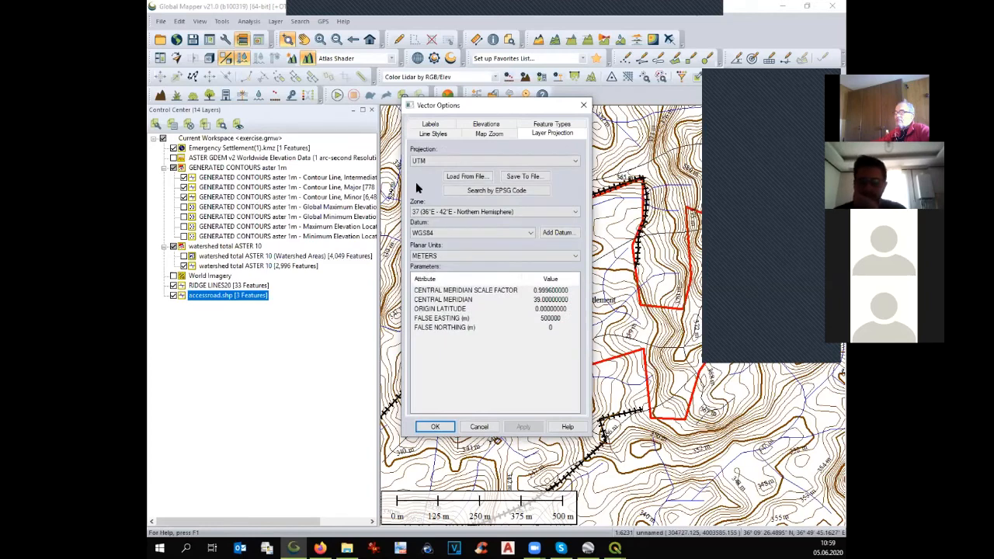
click(424, 212)
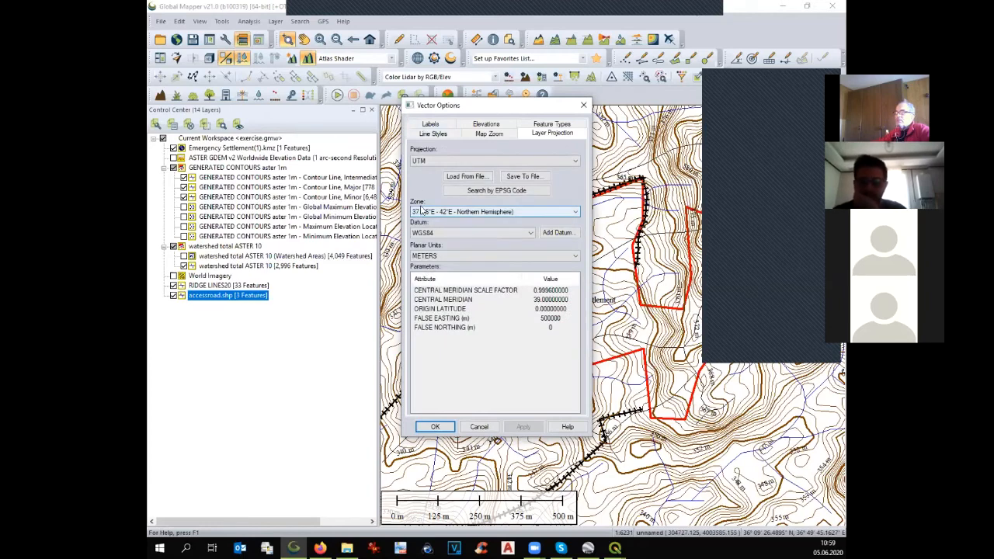
click(435, 427)
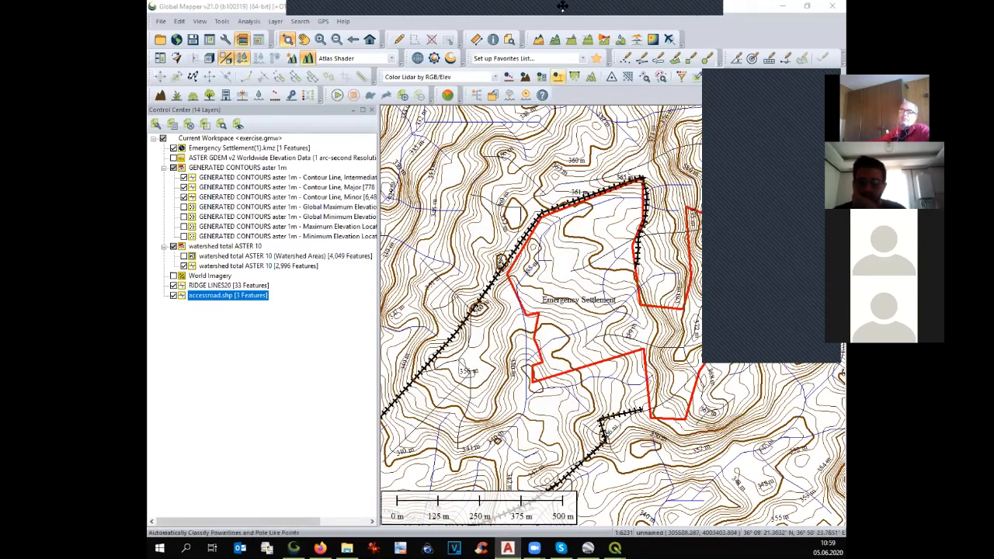
Step: Switch to AutoCAD and open elements.dxf from the day 3 folder
mouse_move(563, 6)
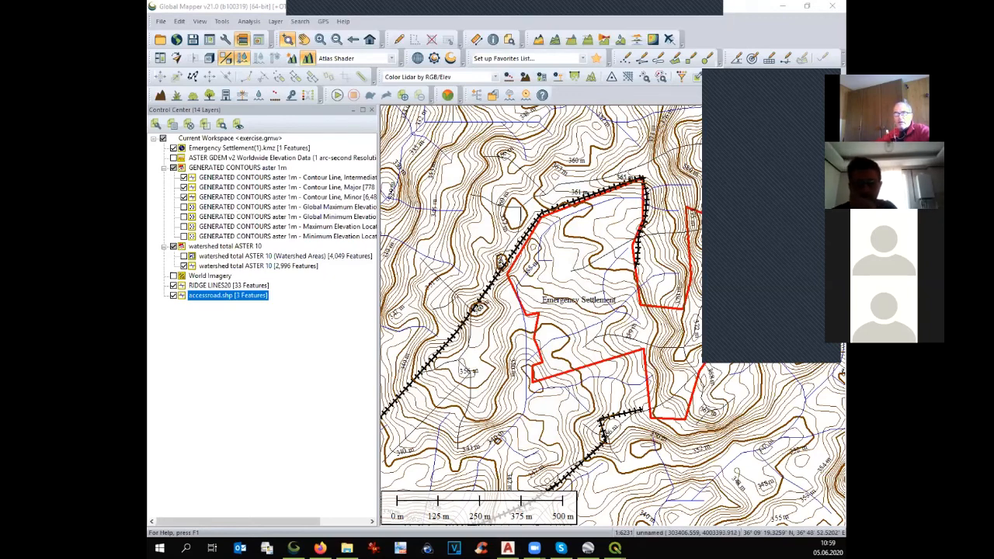
click(508, 549)
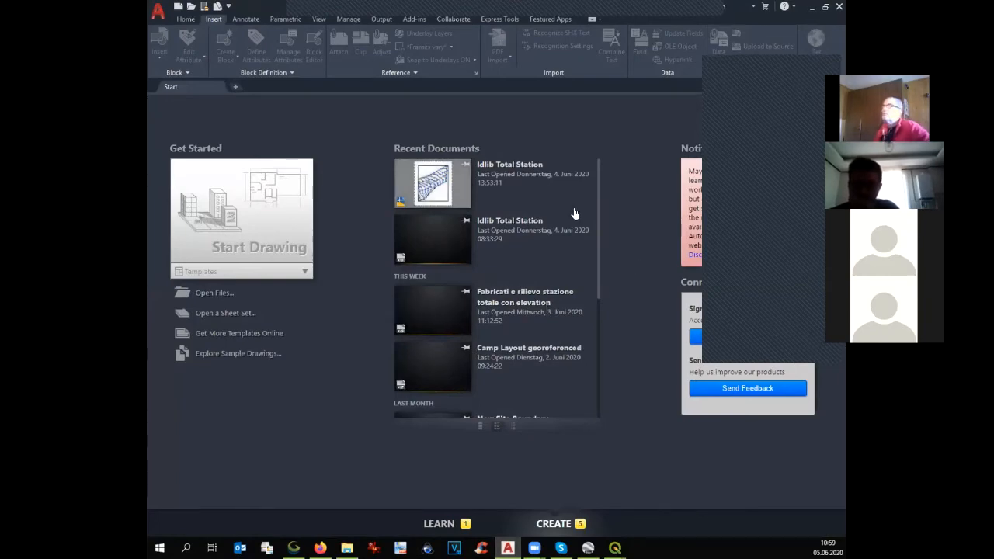
mouse_move(549, 20)
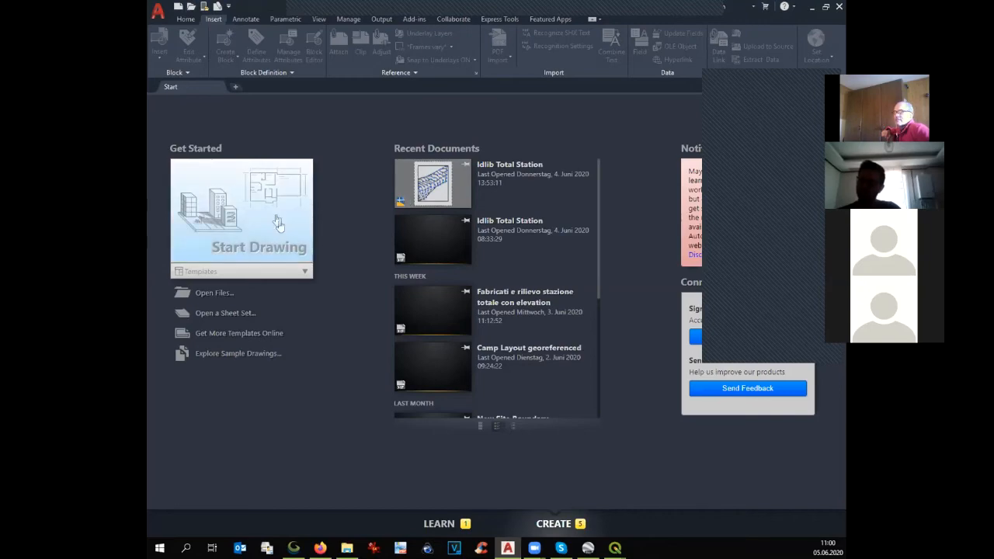
click(207, 293)
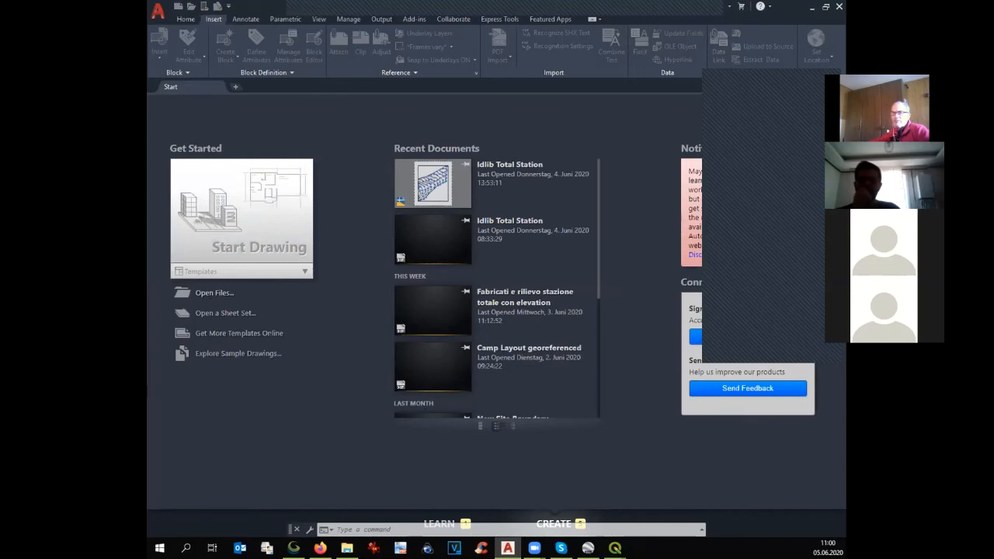
drag(148, 104, 464, 144)
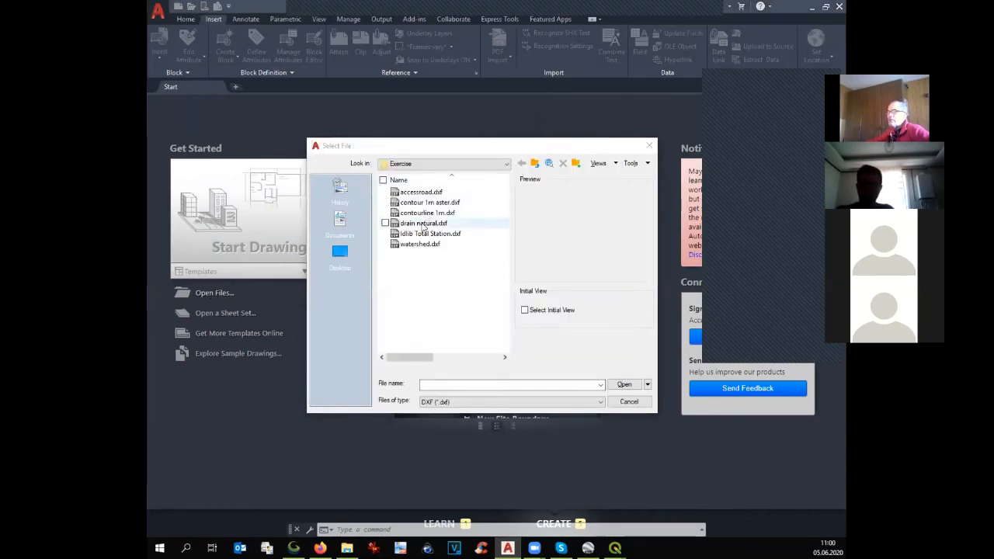
click(534, 162)
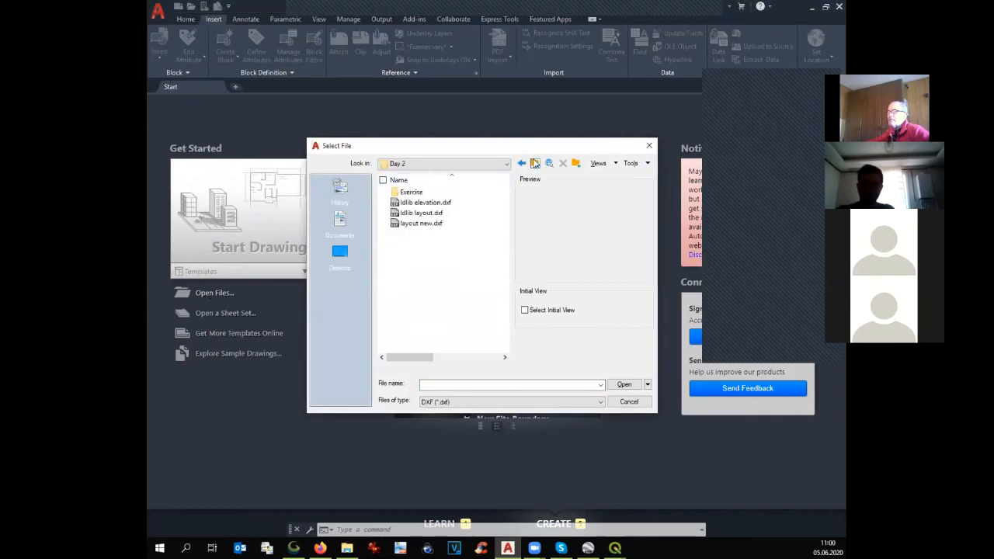
click(534, 162)
double_click(449, 227)
click(425, 194)
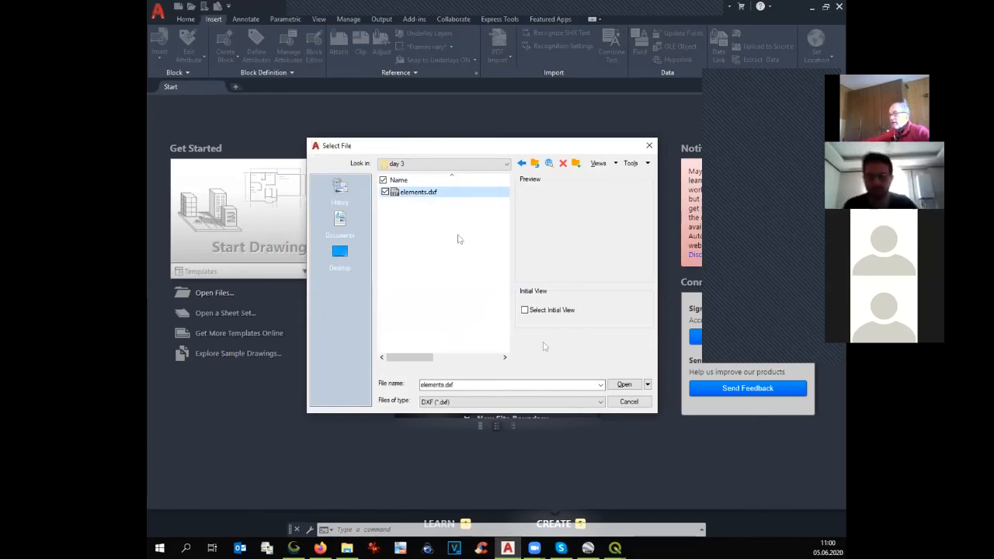
click(627, 385)
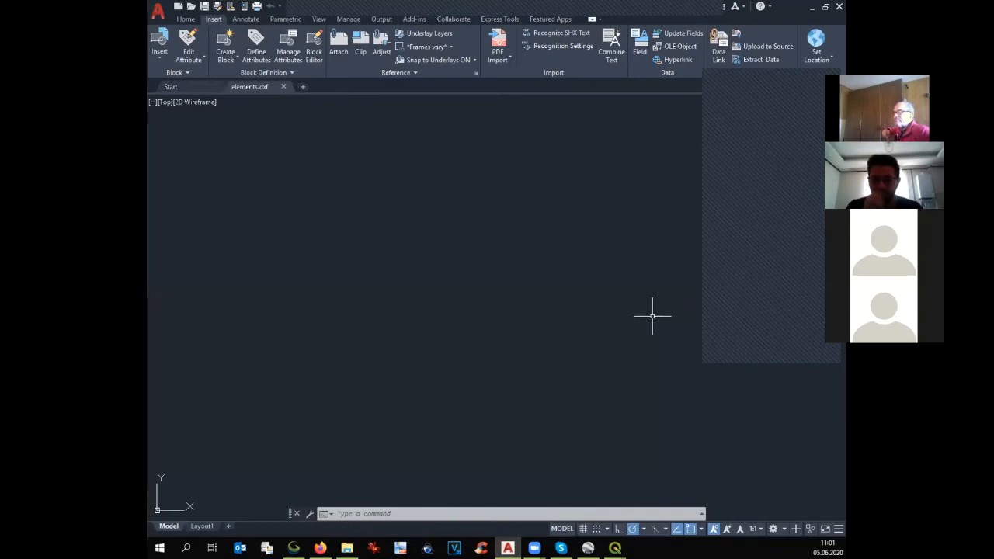
Step: Zoom the elements.dxf drawing to its extents
text(l)
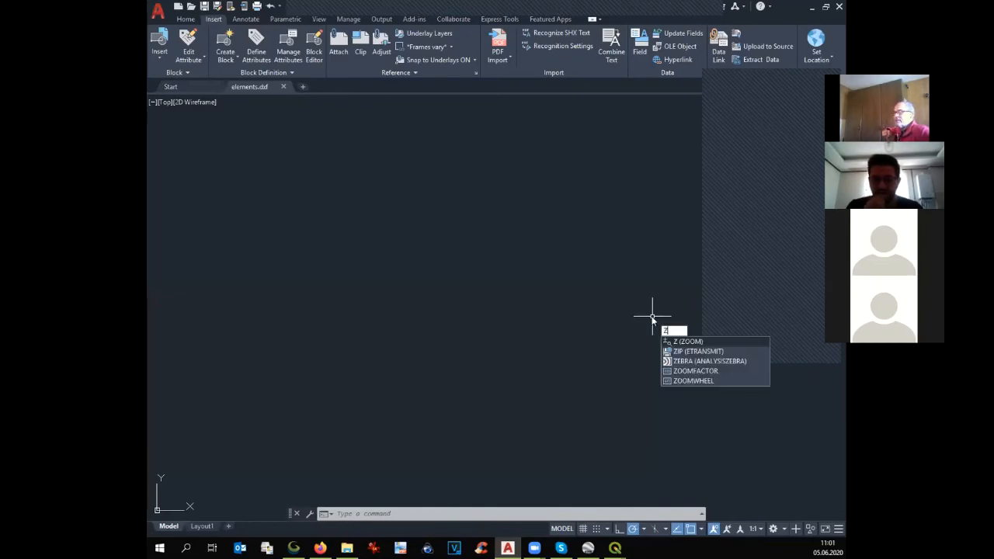
key(Return)
text(e)
key(Return)
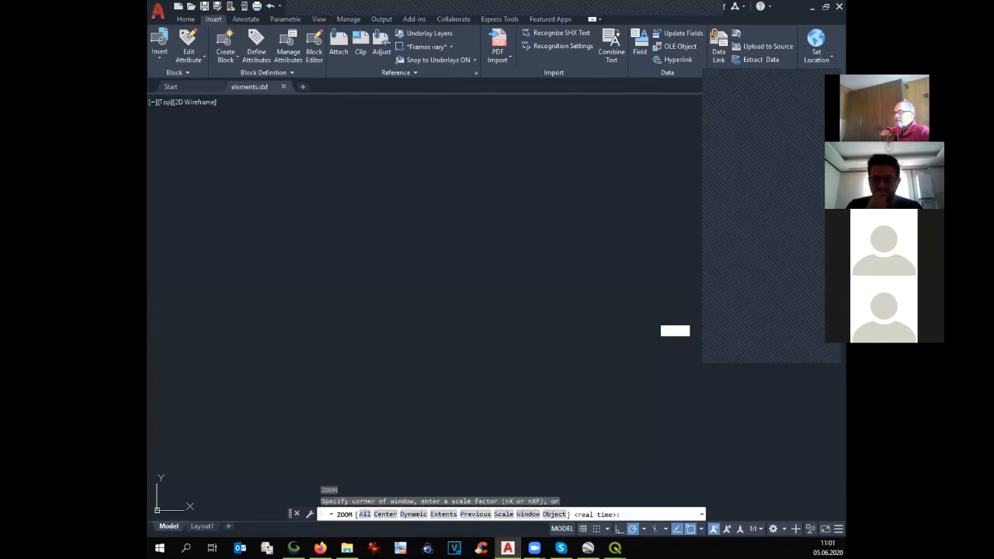